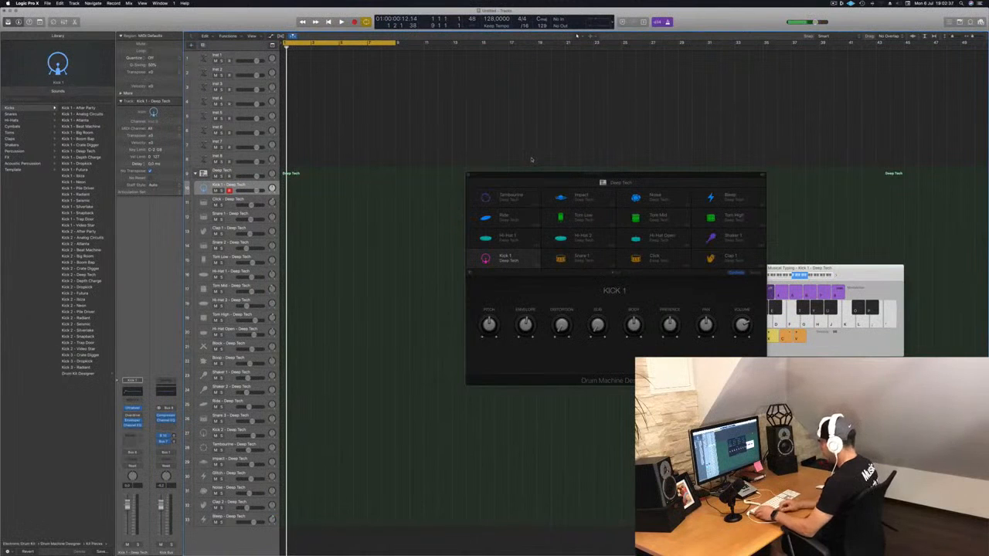
Step: Record a kick pattern on the Kick 1 - Deep Tech track with Musical Typing and stop the recording
{"action": "key", "text": "r"}
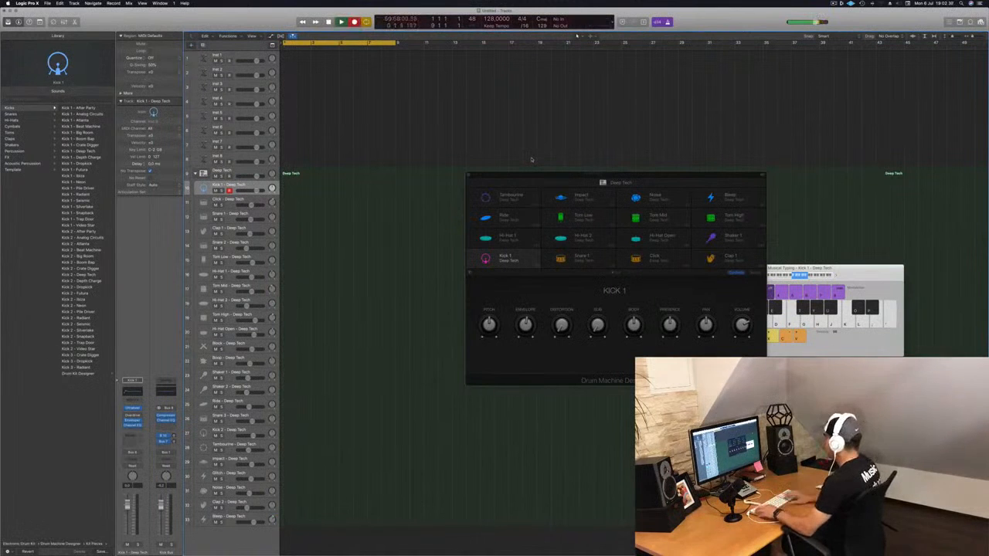
{"action": "left_click", "coordinate": [773, 272]}
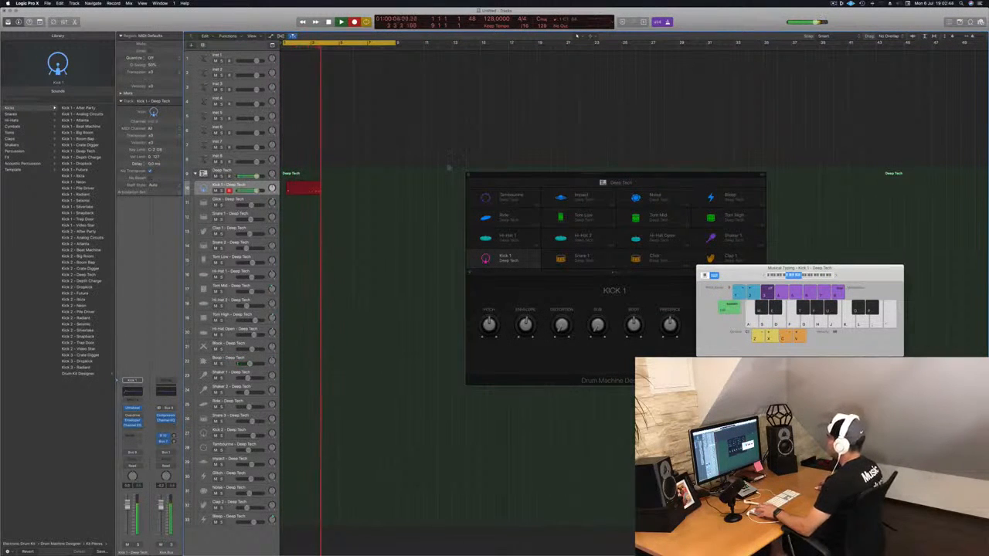
{"action": "key", "text": "a"}
{"action": "key", "text": "space"}
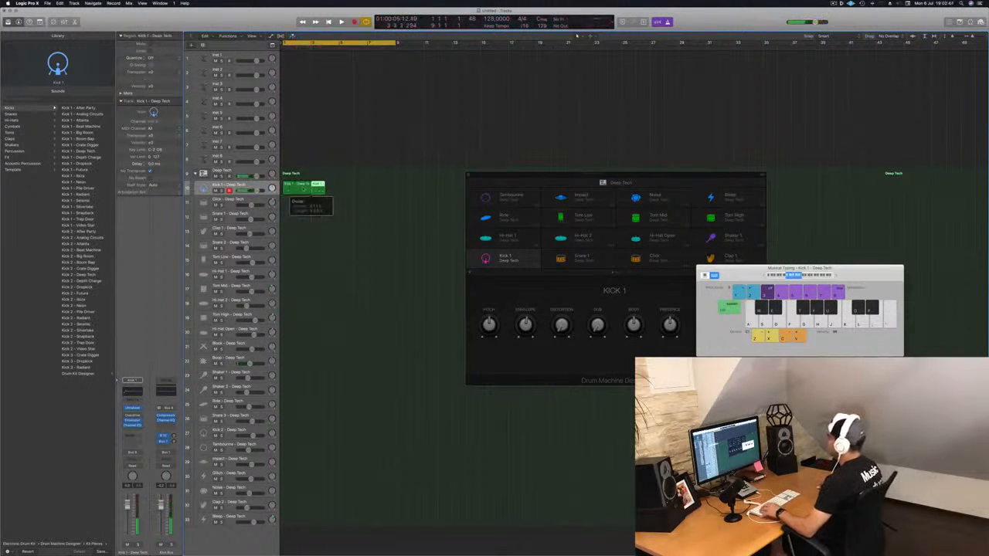
Step: Trim the recorded kick region to one bar at the project start and show its notes in the Piano Roll
{"action": "left_click_drag", "start_coordinate": [317, 187], "coordinate": [287, 187]}
{"action": "key", "text": "Return"}
{"action": "key", "text": "space"}
{"action": "key", "text": "p"}
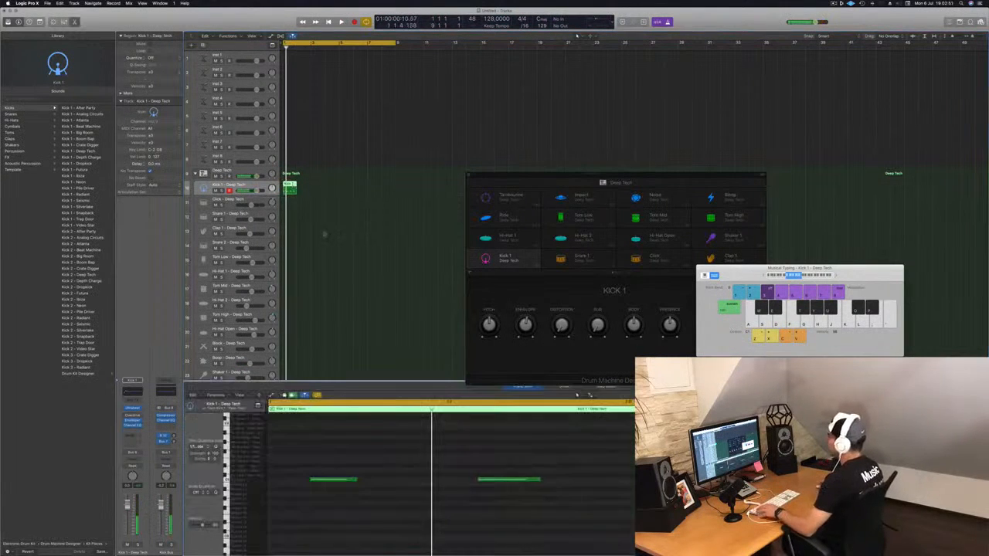
{"action": "scroll", "coordinate": [378, 499], "scroll_direction": "left", "scroll_amount": 3}
Step: Shift the four kick notes earlier so that each one starts on its beat, and audition the bar
{"action": "key", "text": "super+a"}
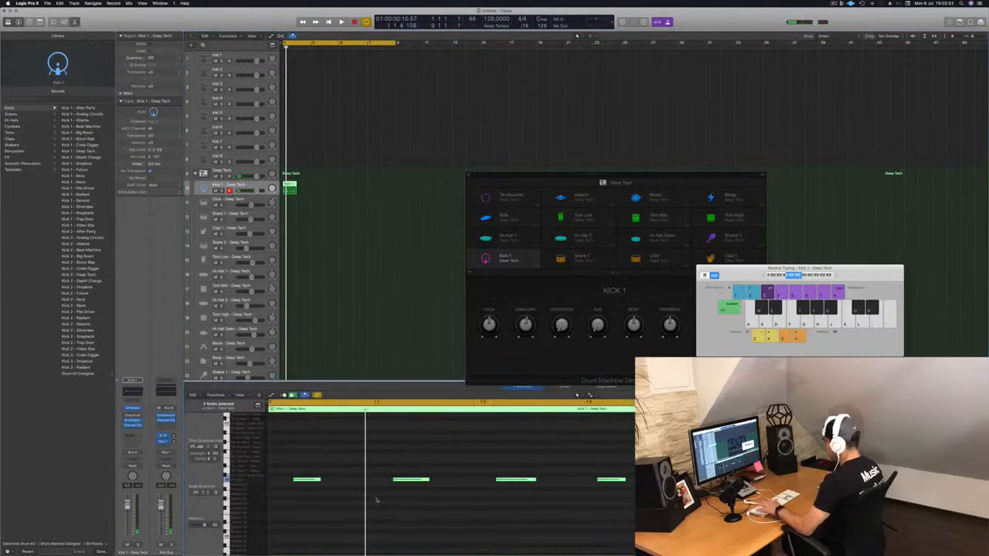
{"action": "left_click", "coordinate": [316, 467]}
{"action": "left_click", "coordinate": [309, 479]}
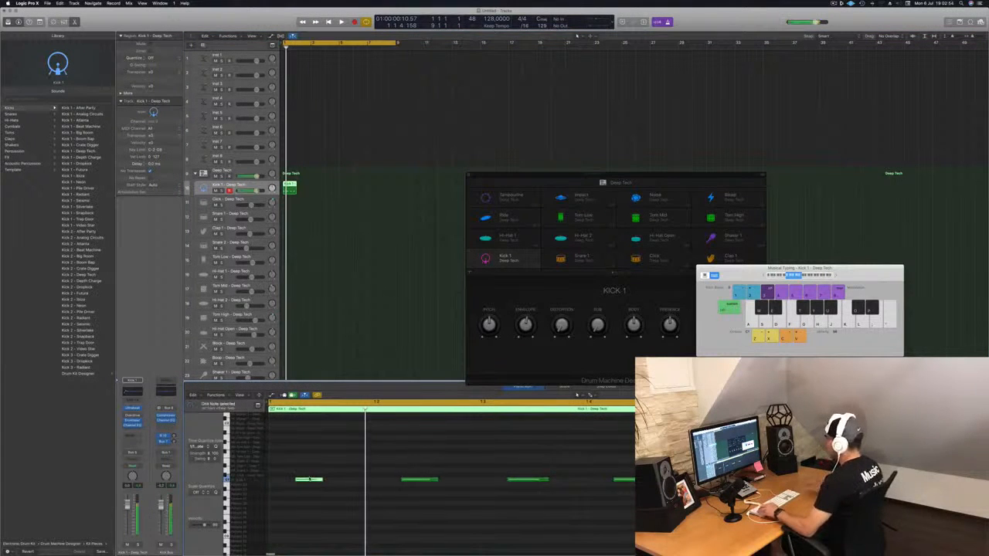
{"action": "key", "text": "space"}
{"action": "key", "text": "space"}
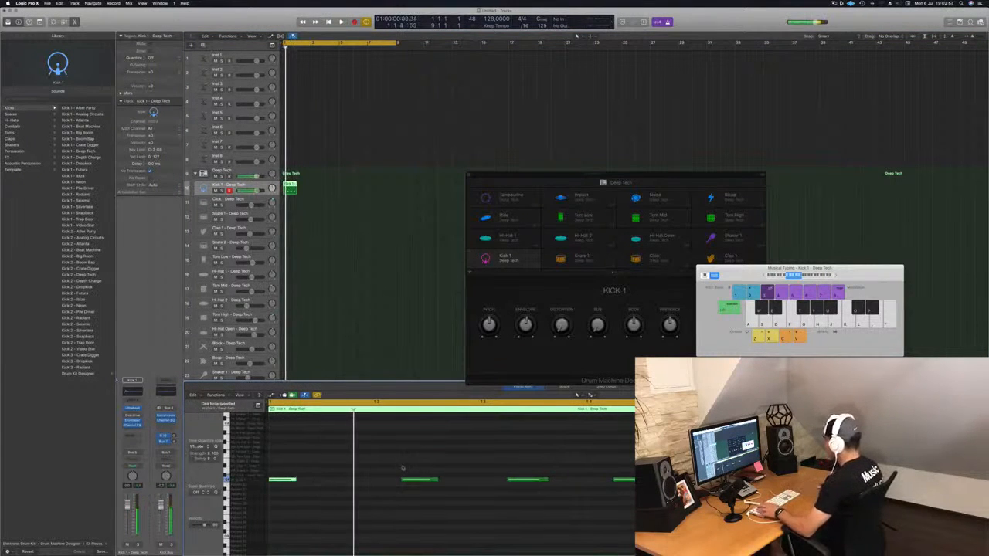
{"action": "key", "text": "space"}
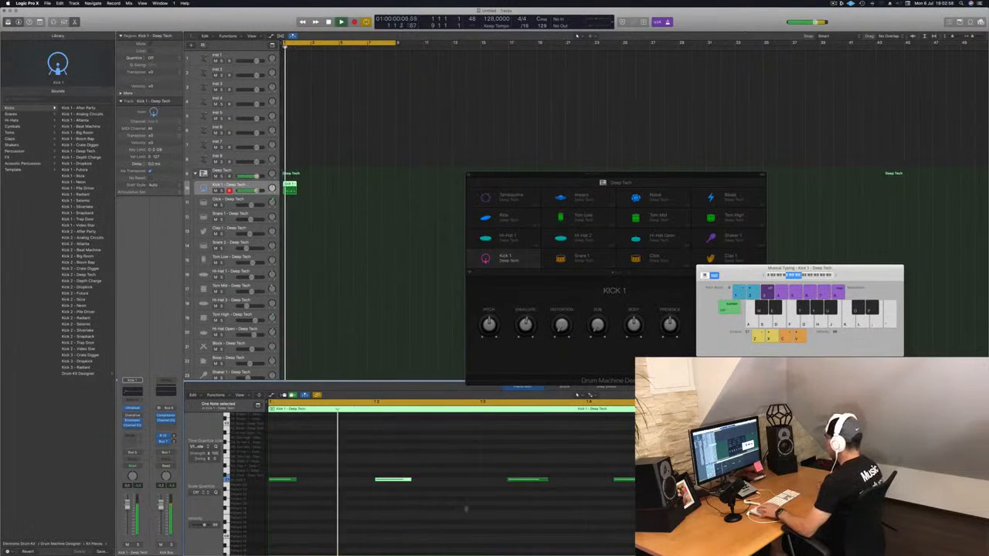
{"action": "key", "text": "space"}
{"action": "left_click_drag", "start_coordinate": [511, 452], "coordinate": [647, 498]}
{"action": "key", "text": "alt+Left"}
{"action": "key", "text": "space"}
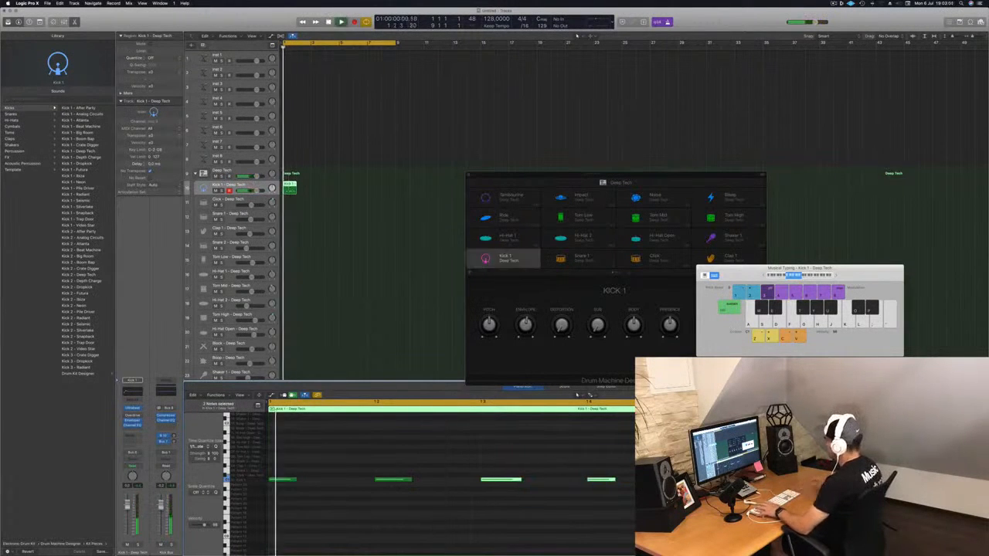
Step: Repeat the one-bar kick region along the Kick 1 track to fill eight bars
{"action": "key", "text": "space"}
{"action": "left_click_drag", "start_coordinate": [290, 184], "coordinate": [304, 185]}
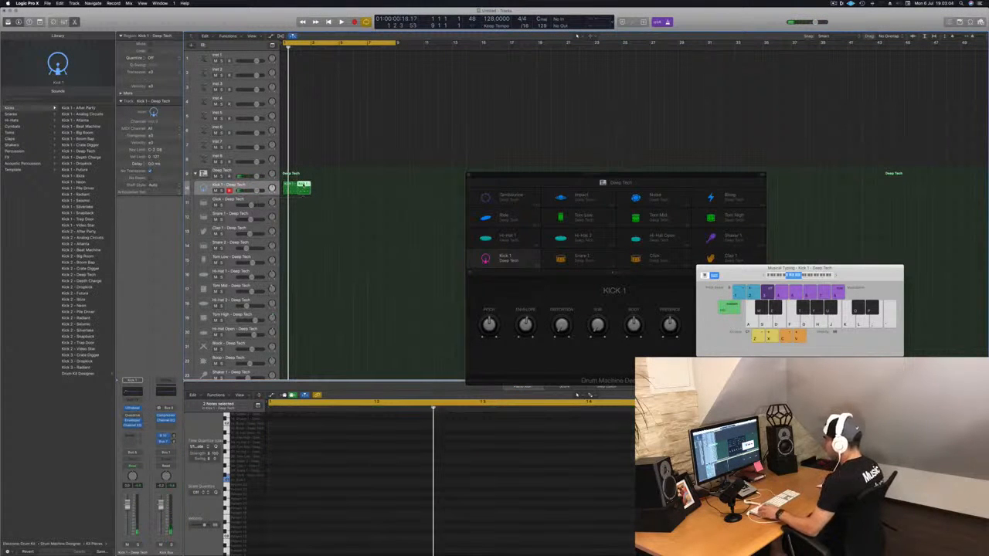
{"action": "left_click", "coordinate": [323, 187]}
Step: Copy the kick region to the Snare 1 track, keeping only the notes on beats two and four, transposed to the snare pitch
{"action": "left_click_drag", "start_coordinate": [295, 190], "coordinate": [288, 216]}
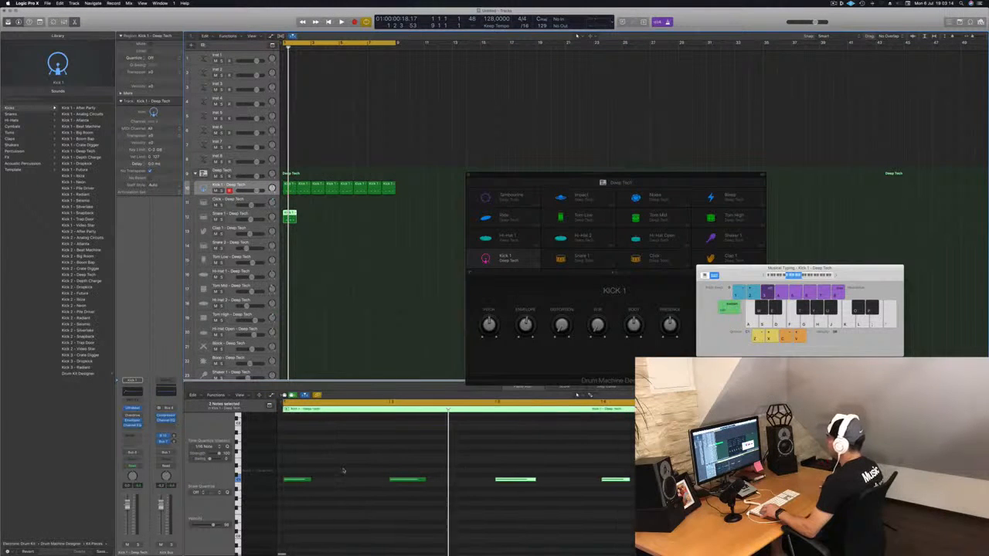
{"action": "left_click_drag", "start_coordinate": [323, 456], "coordinate": [278, 516]}
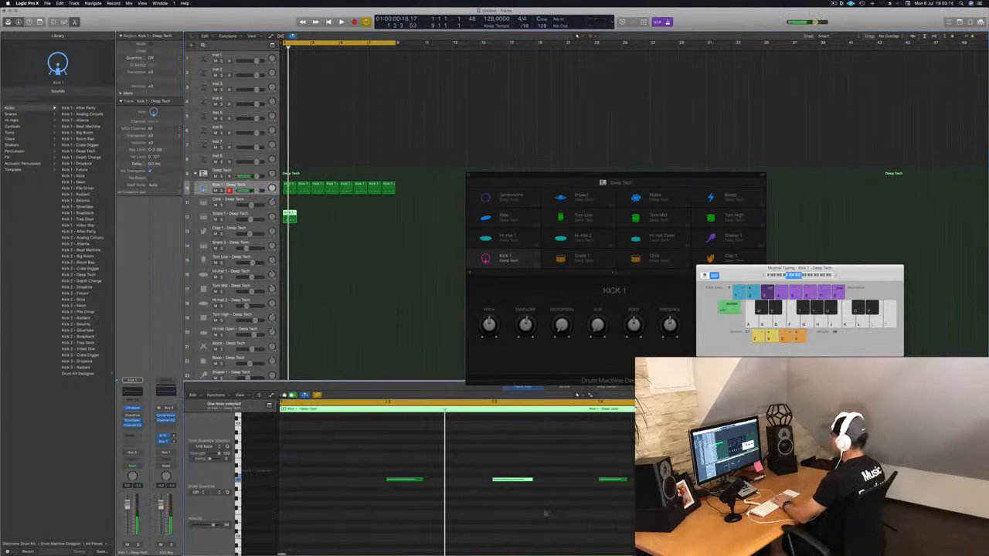
{"action": "left_click_drag", "start_coordinate": [382, 459], "coordinate": [600, 524]}
{"action": "key", "text": "alt+Up"}
{"action": "key", "text": "alt+Up"}
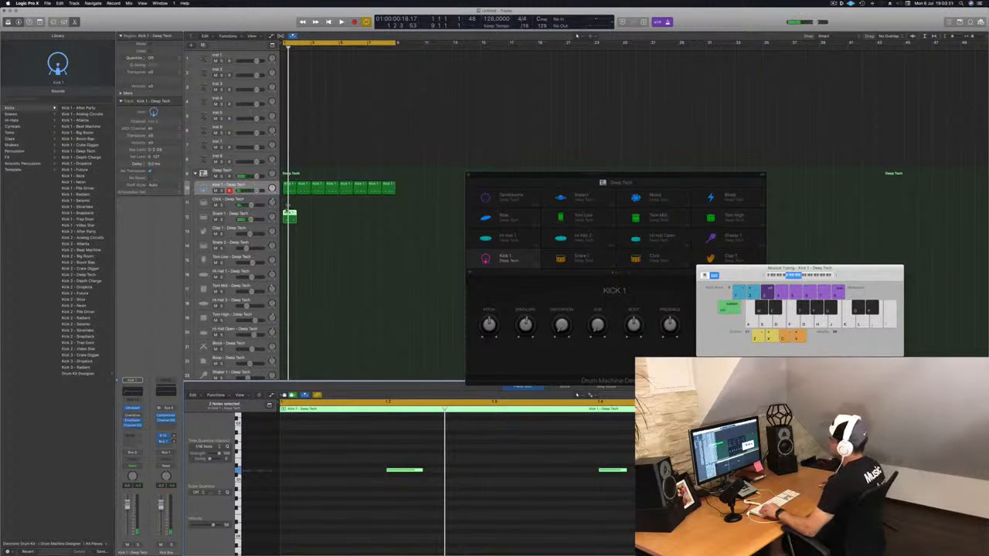
Step: Repeat the one-bar Snare 1 region along its track to fill eight bars
{"action": "left_click_drag", "start_coordinate": [291, 219], "coordinate": [349, 219]}
{"action": "left_click", "coordinate": [293, 219], "text": "shift"}
{"action": "left_click", "coordinate": [294, 243]}
Step: Copy the first kick region to the Hi-Hat 1 track
{"action": "left_click", "coordinate": [288, 185]}
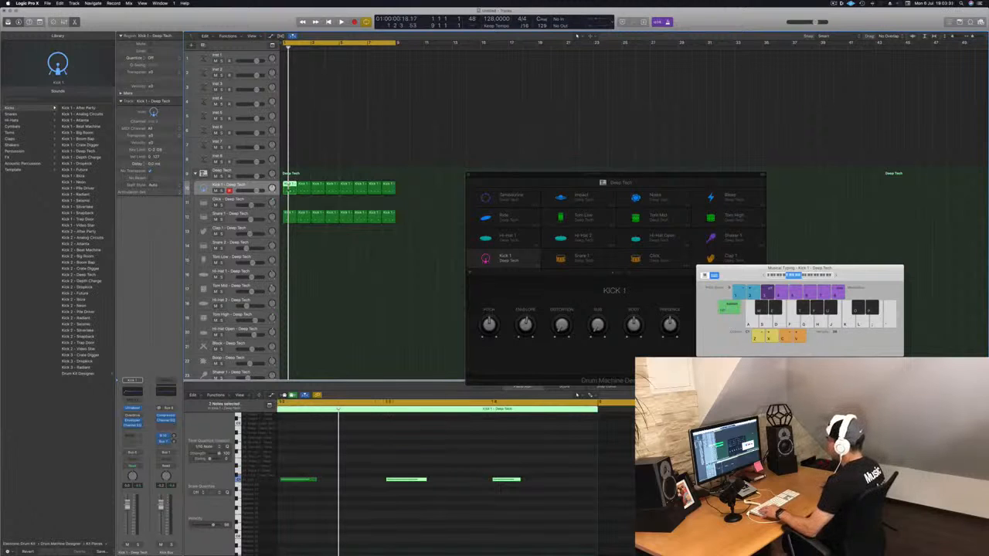
{"action": "left_click_drag", "start_coordinate": [288, 185], "coordinate": [290, 275]}
{"action": "key", "text": "space"}
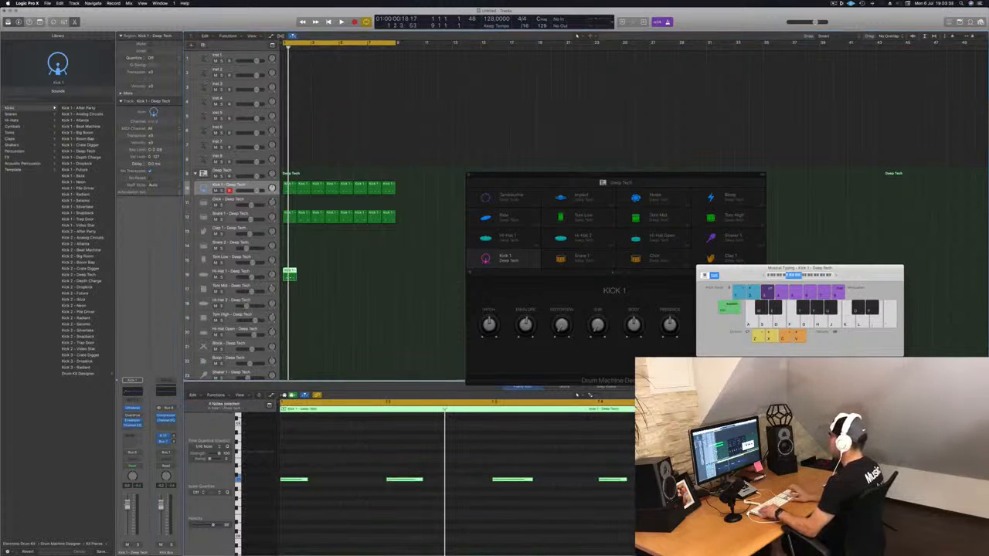
Step: Transpose the copied region's four notes up to the hi-hat pitch and shift them half a beat later onto the off-beats
{"action": "key", "text": "alt+Up"}
{"action": "key", "text": "alt+Up"}
{"action": "key", "text": "alt+Up"}
{"action": "key", "text": "alt+Up"}
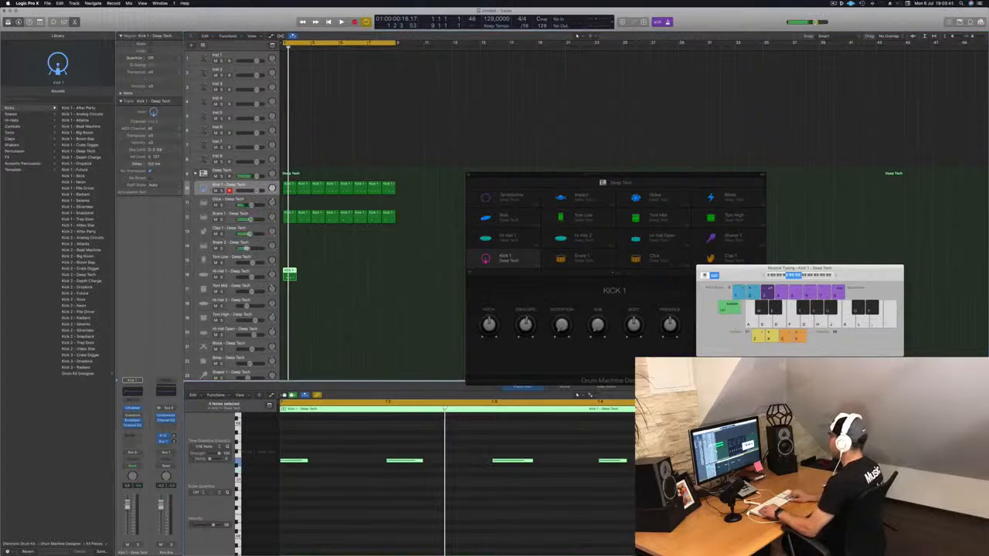
{"action": "key", "text": "alt+Up"}
{"action": "key", "text": "alt+Up"}
{"action": "key", "text": "alt+Right"}
{"action": "key", "text": "alt+Right"}
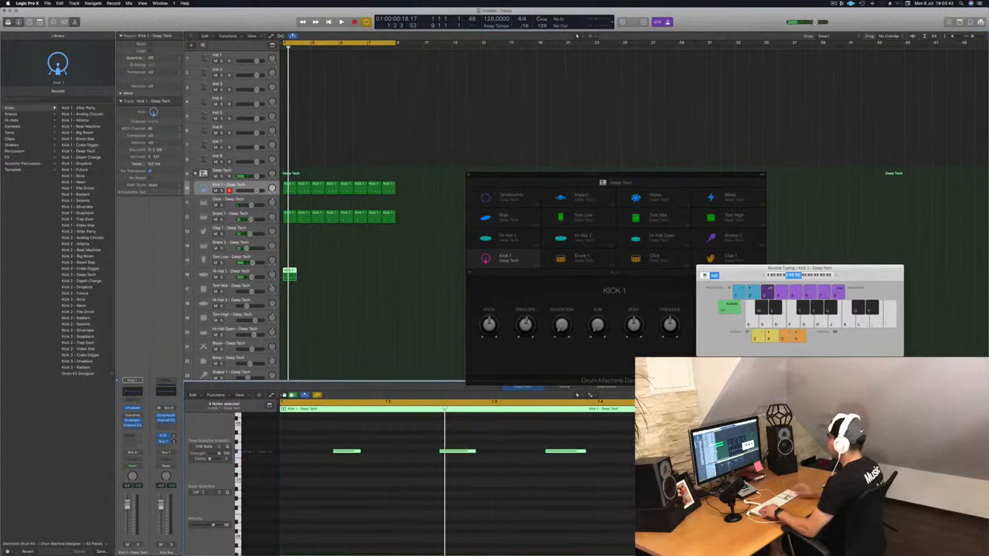
Step: Move the off-beat region to the Hi-Hat Open track and transpose its notes up to the open hi-hat pitch
{"action": "scroll", "coordinate": [336, 280], "scroll_direction": "down", "scroll_amount": 4}
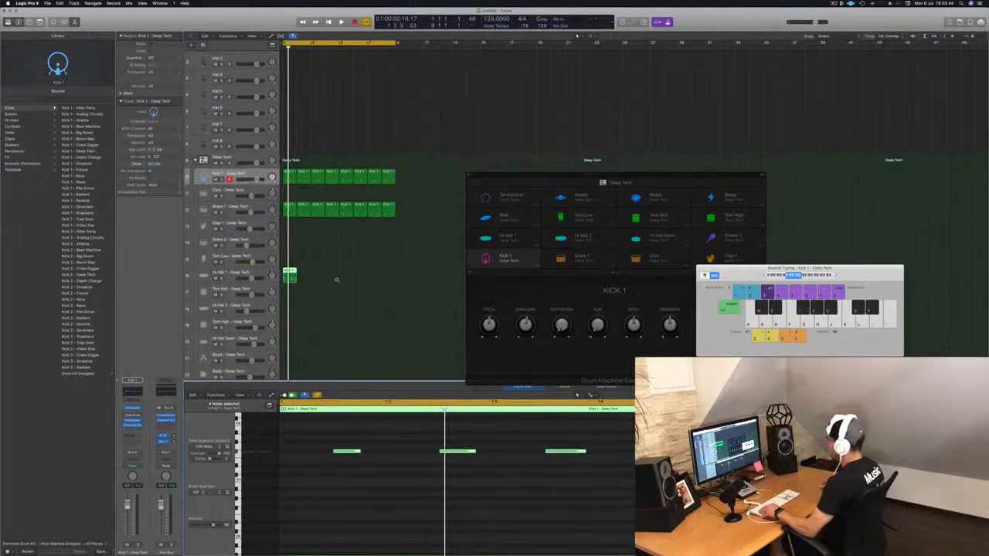
{"action": "left_click_drag", "start_coordinate": [291, 240], "coordinate": [289, 307]}
{"action": "left_click_drag", "start_coordinate": [318, 482], "coordinate": [552, 437]}
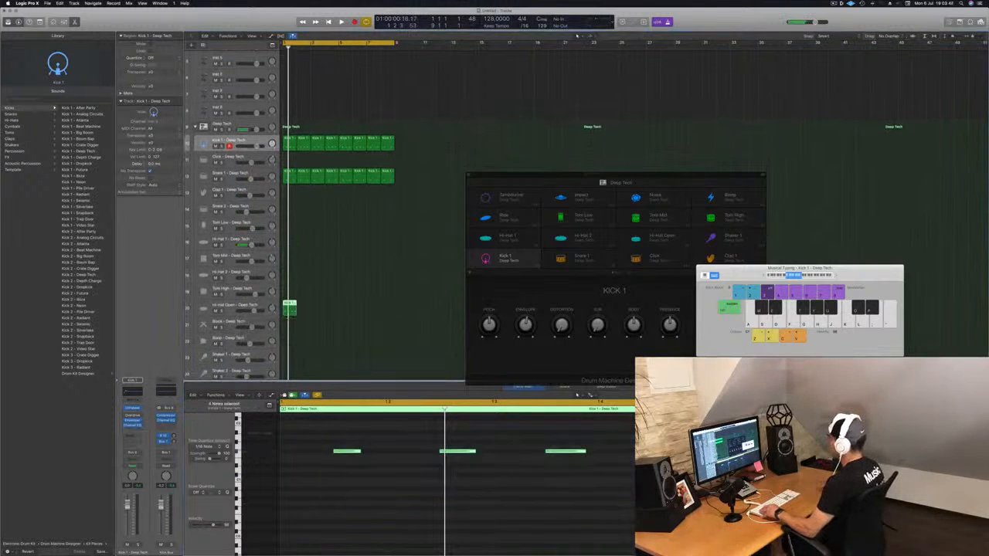
{"action": "key", "text": "alt+Up"}
{"action": "key", "text": "alt+Up"}
{"action": "key", "text": "alt+Up"}
{"action": "key", "text": "alt+Up"}
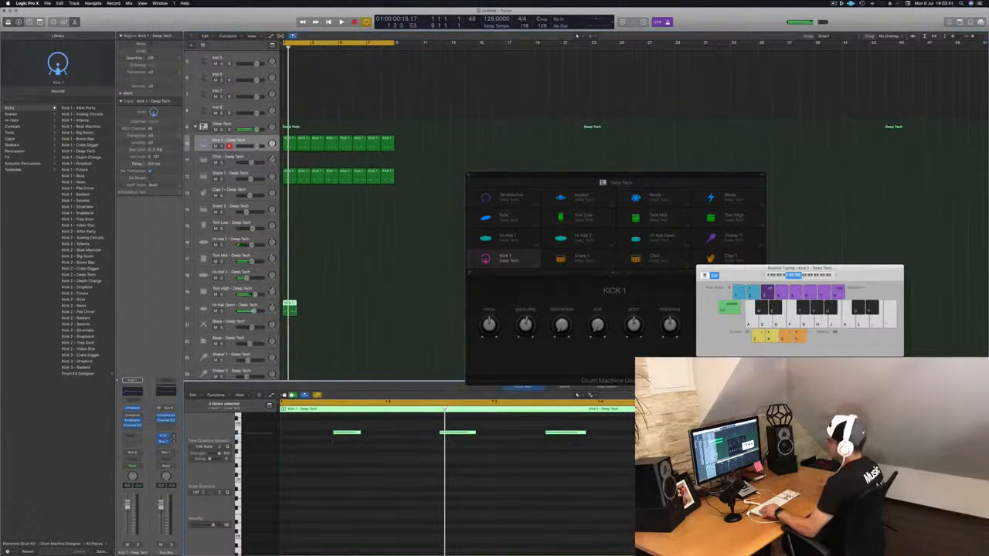
Step: Repeat the one-bar Hi-Hat Open region to fill eight bars and start playback of the beat
{"action": "left_click_drag", "start_coordinate": [290, 308], "coordinate": [350, 312]}
{"action": "key", "text": "space"}
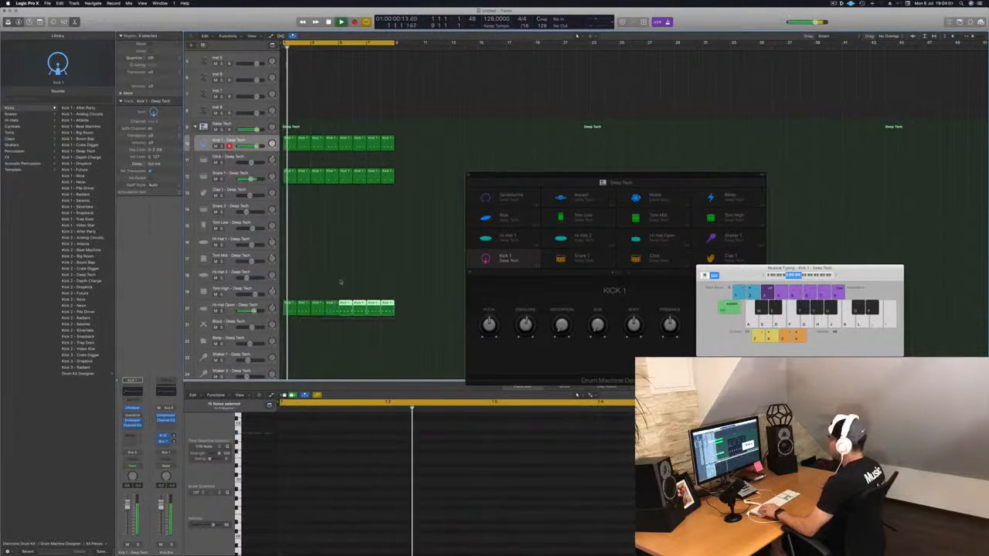
{"action": "key", "text": "super+Left"}
{"action": "key", "text": "super+Left"}
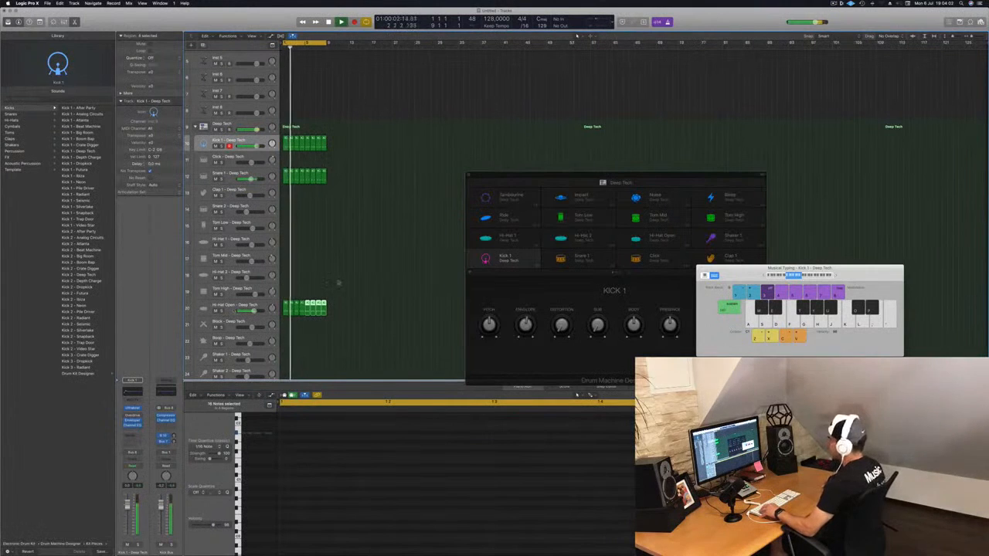
Step: Lower the volumes of the Hi-Hat Open and Snare 1 tracks during playback, then stop
{"action": "left_click", "coordinate": [232, 307]}
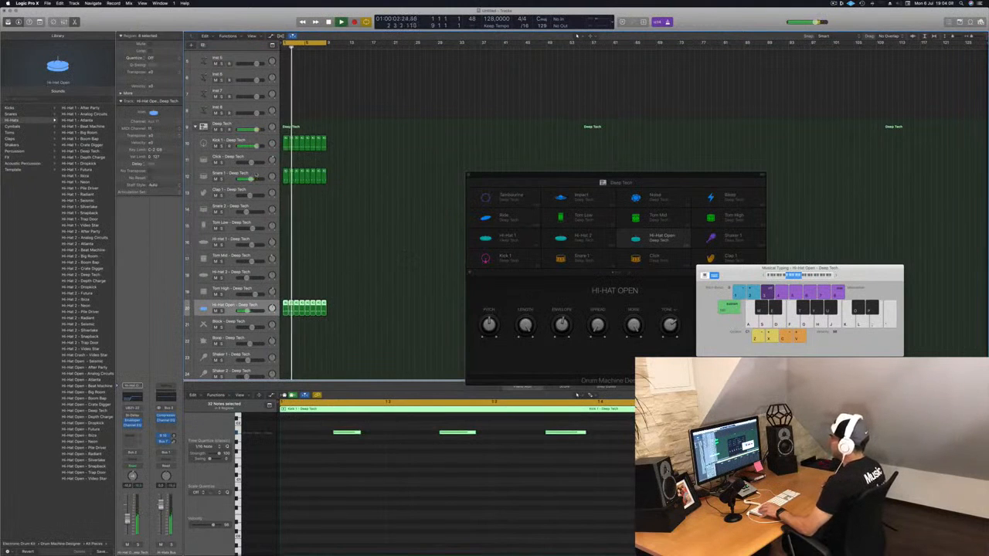
{"action": "left_click", "coordinate": [232, 175]}
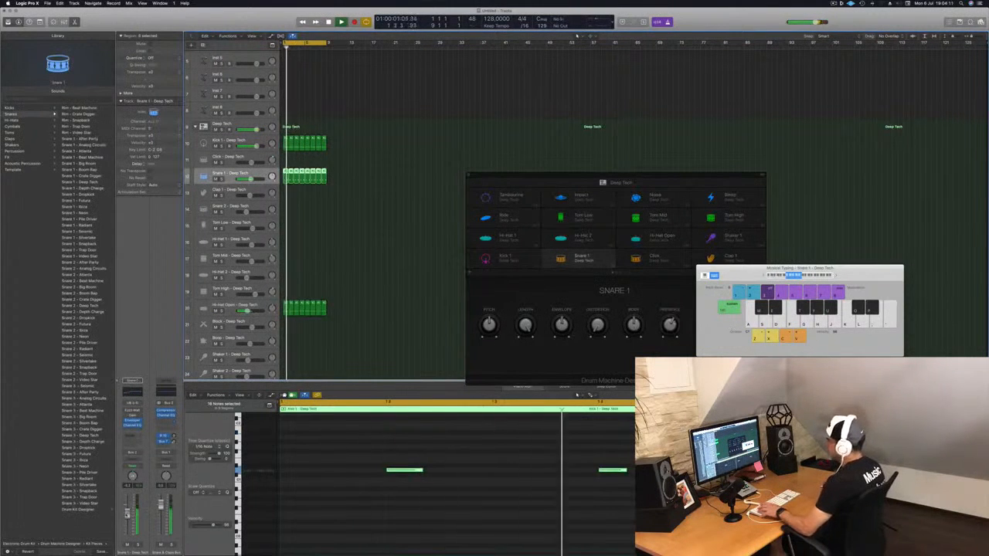
{"action": "key", "text": "space"}
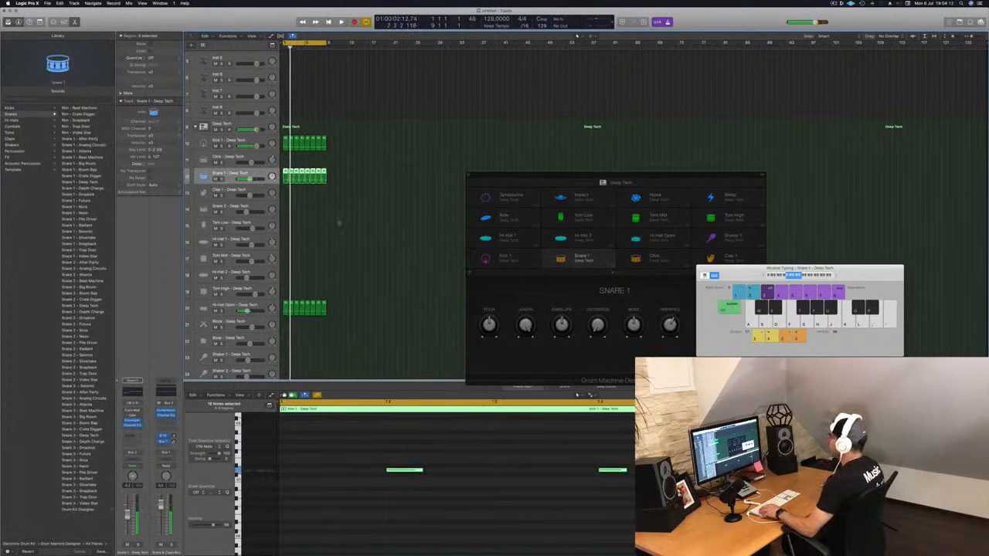
Step: Copy the kick region to the Tom Low track, keeping only its last note at the tom pitch, half a beat after beat four
{"action": "left_click", "coordinate": [339, 223]}
{"action": "left_click_drag", "start_coordinate": [286, 143], "coordinate": [286, 230]}
{"action": "left_click_drag", "start_coordinate": [290, 467], "coordinate": [554, 500]}
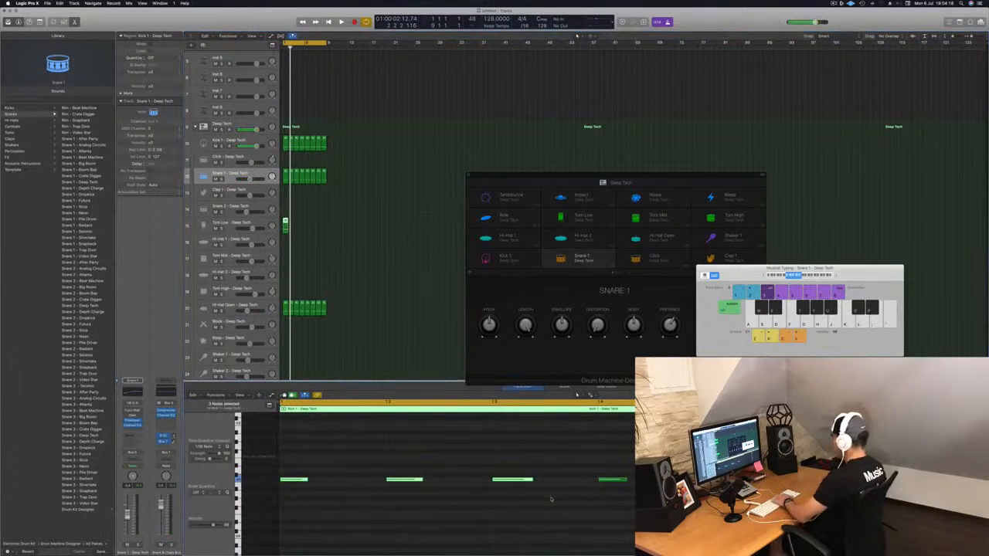
{"action": "key", "text": "Delete"}
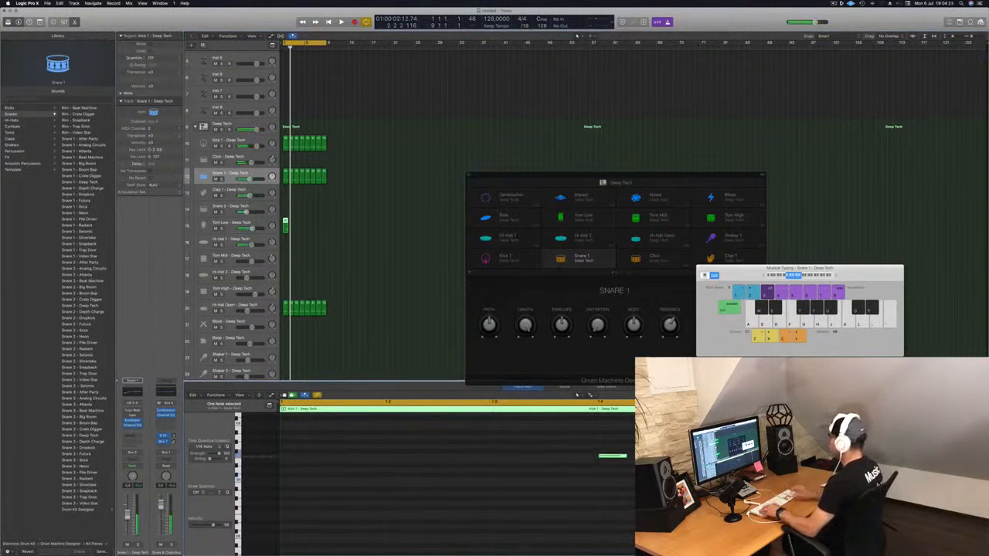
{"action": "key", "text": "space"}
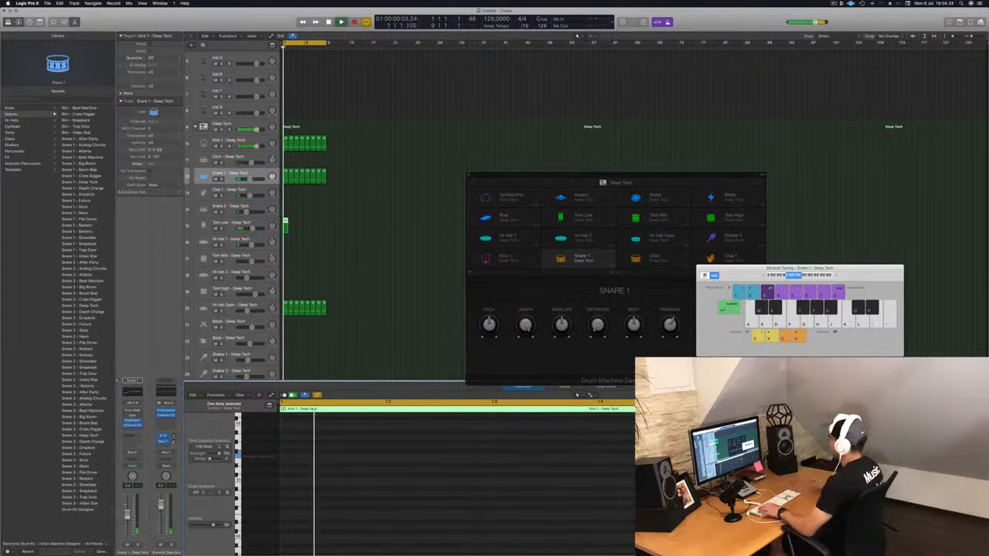
{"action": "key", "text": "space"}
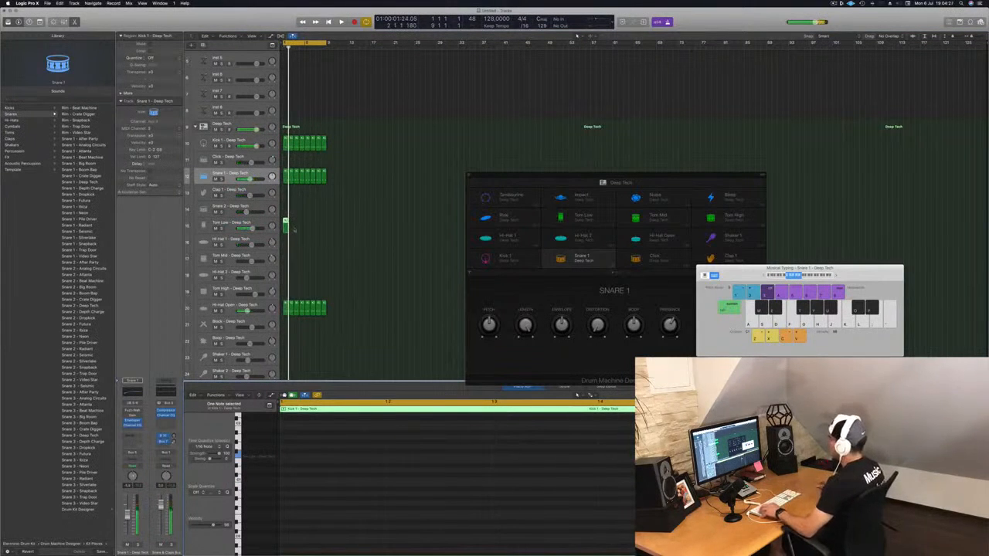
Step: Repeat the one-bar Tom Low region to fill eight bars and play back the beat
{"action": "left_click_drag", "start_coordinate": [285, 226], "coordinate": [291, 225]}
{"action": "left_click_drag", "start_coordinate": [300, 229], "coordinate": [286, 225]}
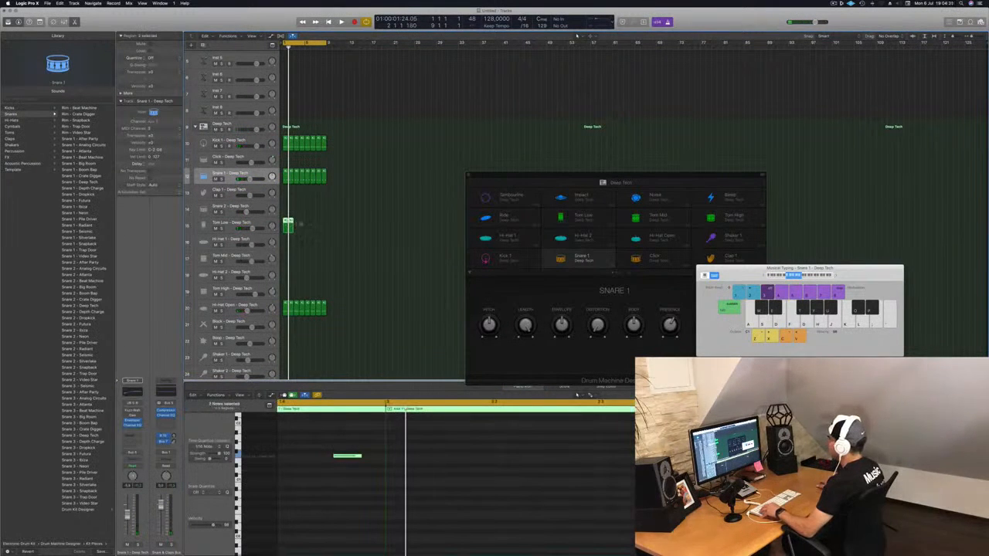
{"action": "left_click_drag", "start_coordinate": [291, 223], "coordinate": [309, 228]}
{"action": "key", "text": "space"}
{"action": "left_click", "coordinate": [325, 249]}
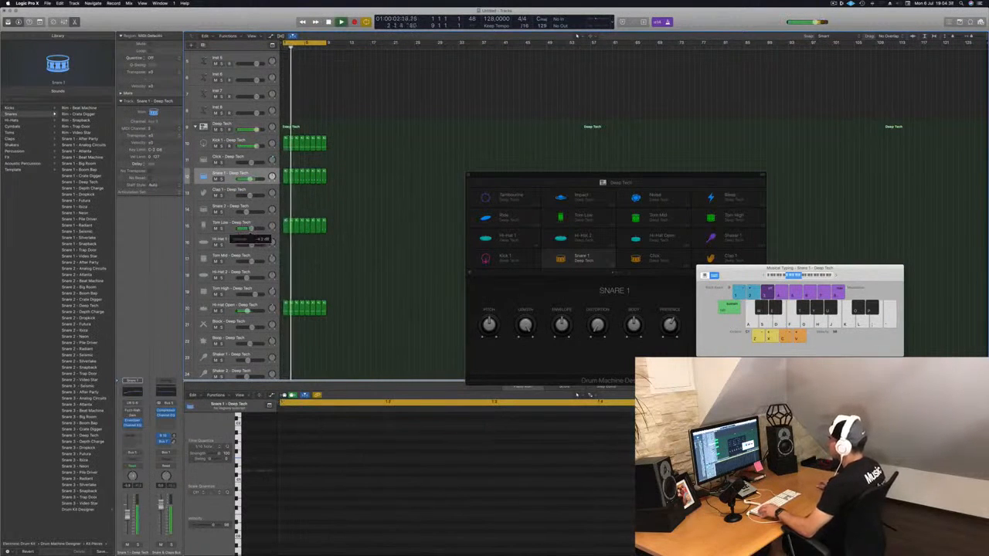
{"action": "scroll", "coordinate": [318, 259], "scroll_direction": "down", "scroll_amount": 1}
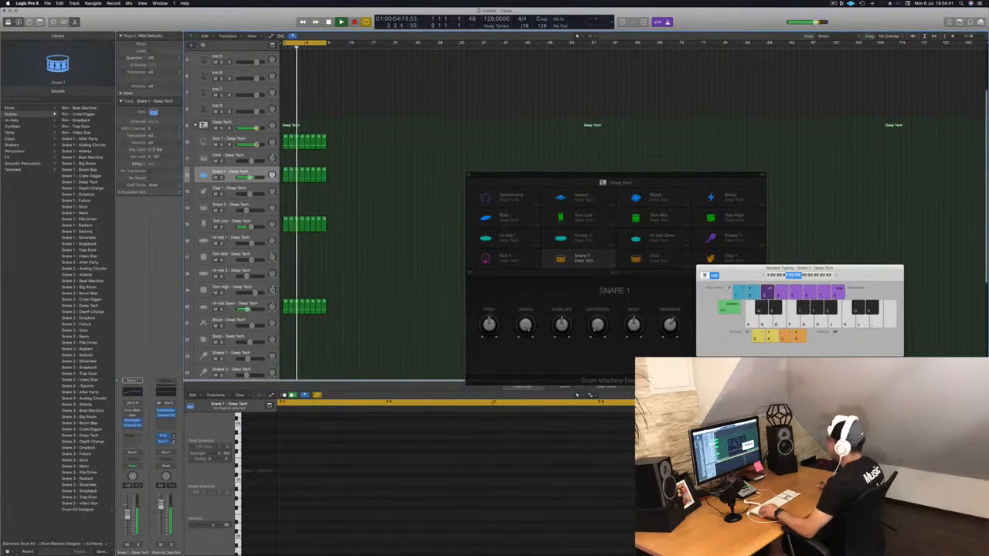
Step: Copy the one-bar kick region to the Tom Mid track, move its four notes to the tom pitch, and play it back
{"action": "left_click_drag", "start_coordinate": [285, 140], "coordinate": [284, 280]}
{"action": "scroll", "coordinate": [307, 478], "scroll_direction": "down", "scroll_amount": 5}
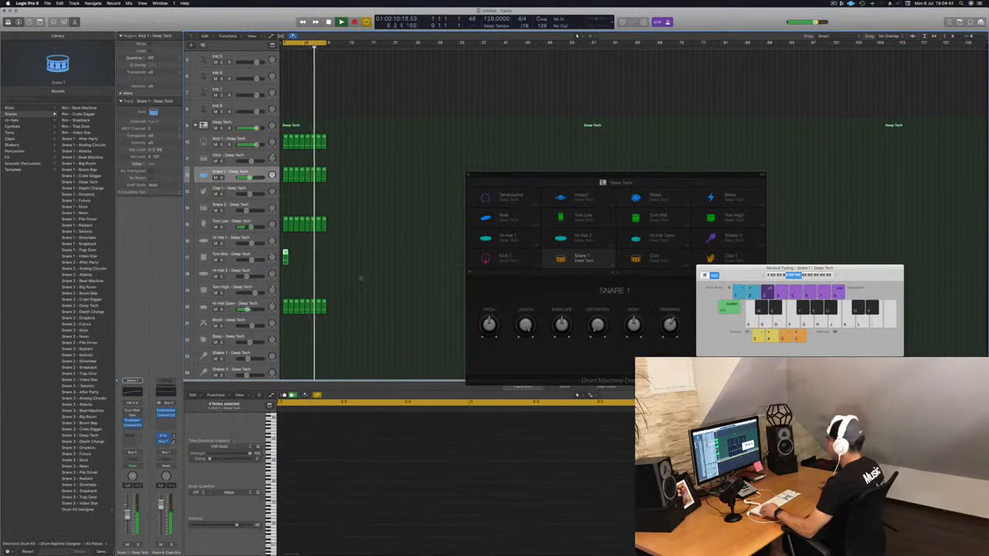
{"action": "left_click", "coordinate": [308, 253]}
{"action": "left_click", "coordinate": [285, 255]}
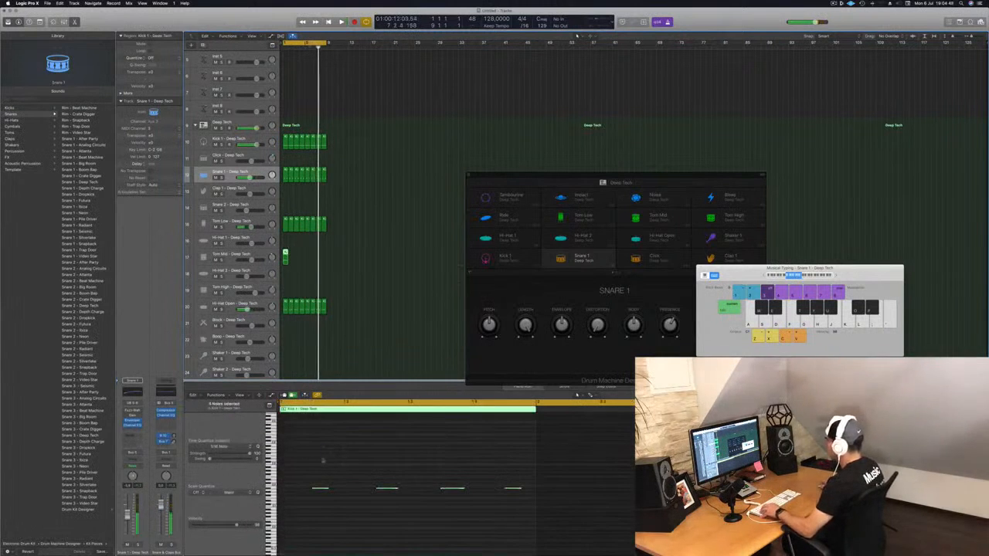
{"action": "left_click_drag", "start_coordinate": [313, 462], "coordinate": [506, 531]}
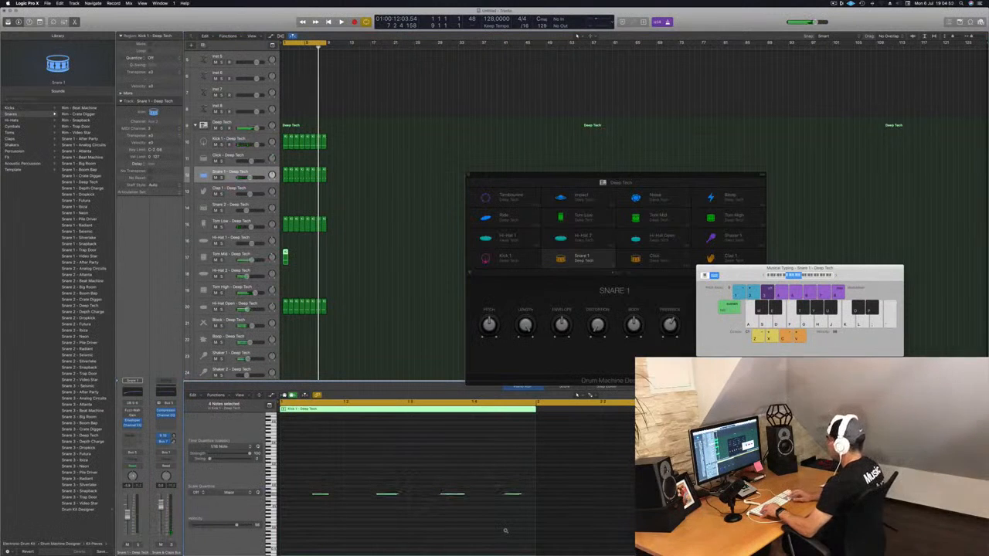
{"action": "key", "text": "space"}
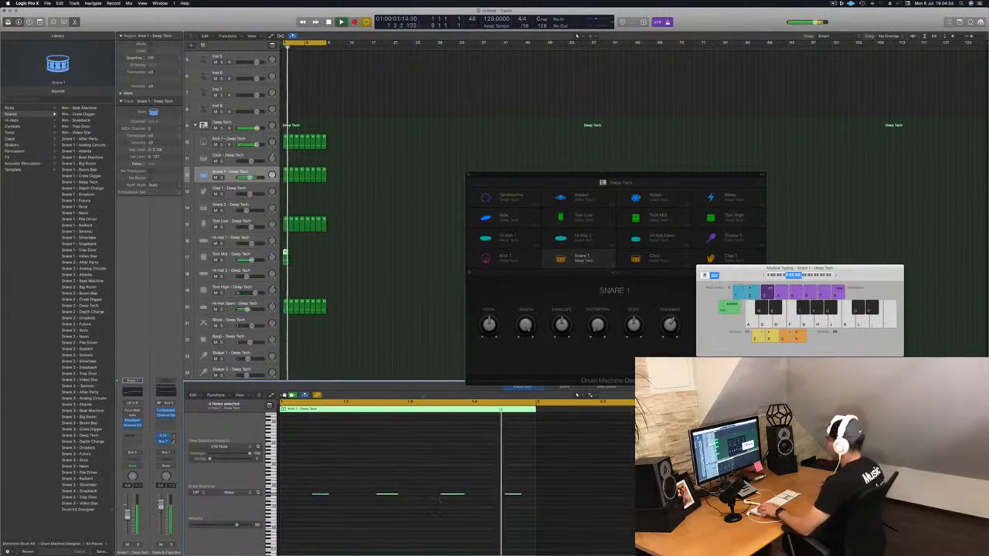
{"action": "key", "text": "space"}
Step: Repeat the one-bar Tom Mid region to fill eight bars and play back the beat
{"action": "left_click_drag", "start_coordinate": [285, 255], "coordinate": [308, 257]}
{"action": "key", "text": "space"}
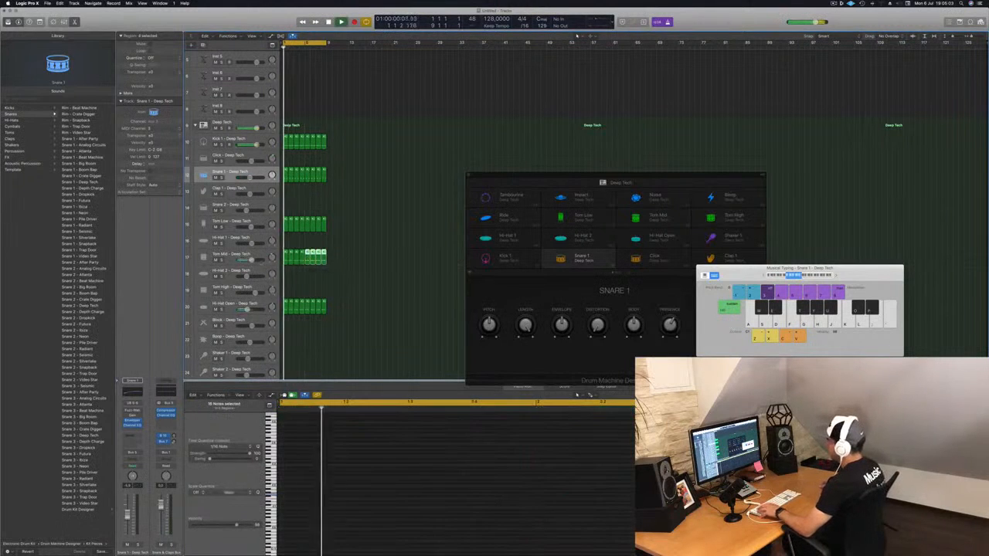
{"action": "left_click", "coordinate": [392, 257]}
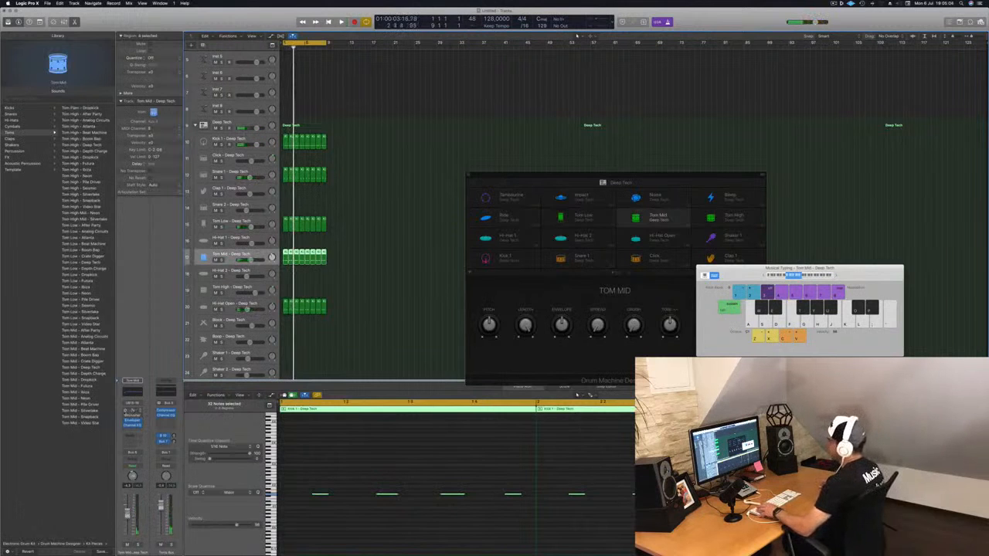
Step: Insert a Stereo Delay on the Tom Mid track and play the beat with it
{"action": "left_click", "coordinate": [132, 411]}
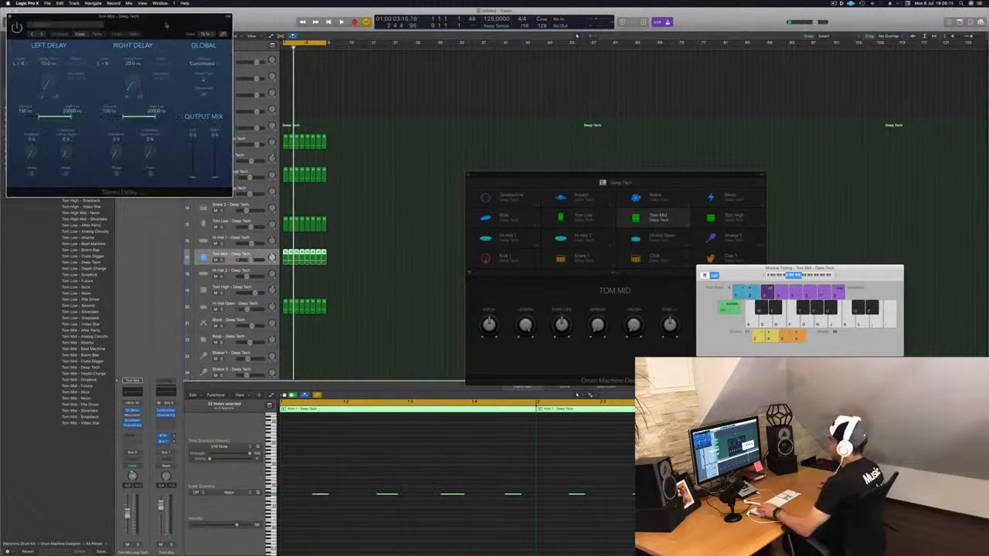
{"action": "left_click_drag", "start_coordinate": [166, 26], "coordinate": [637, 257]}
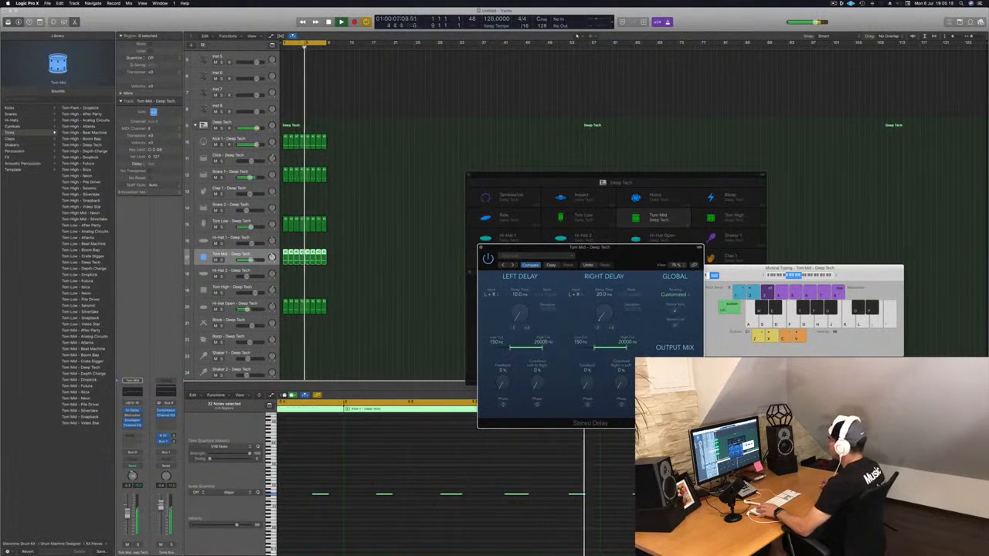
{"action": "key", "text": "space"}
{"action": "left_click", "coordinate": [371, 234]}
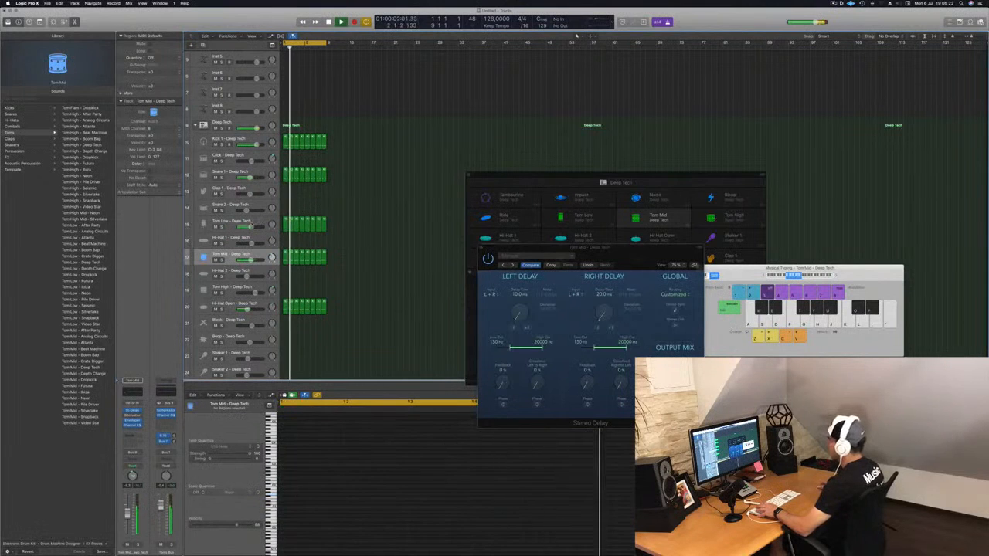
Step: Set the Tom Mid Stereo Delay's output mix to about 24% left and 37% right, and close the plug-in
{"action": "left_click", "coordinate": [262, 221]}
{"action": "left_click", "coordinate": [481, 247]}
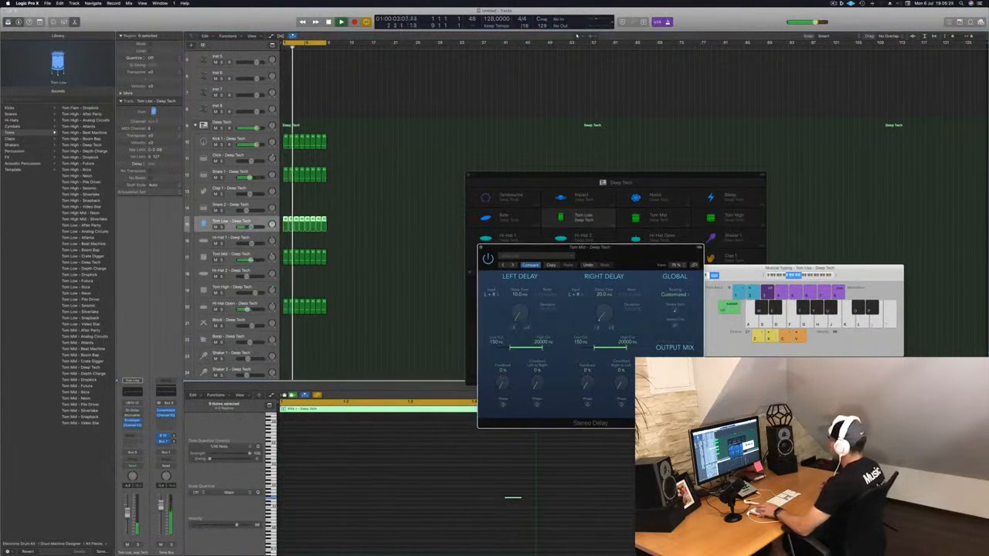
{"action": "left_click_drag", "start_coordinate": [627, 252], "coordinate": [573, 249]}
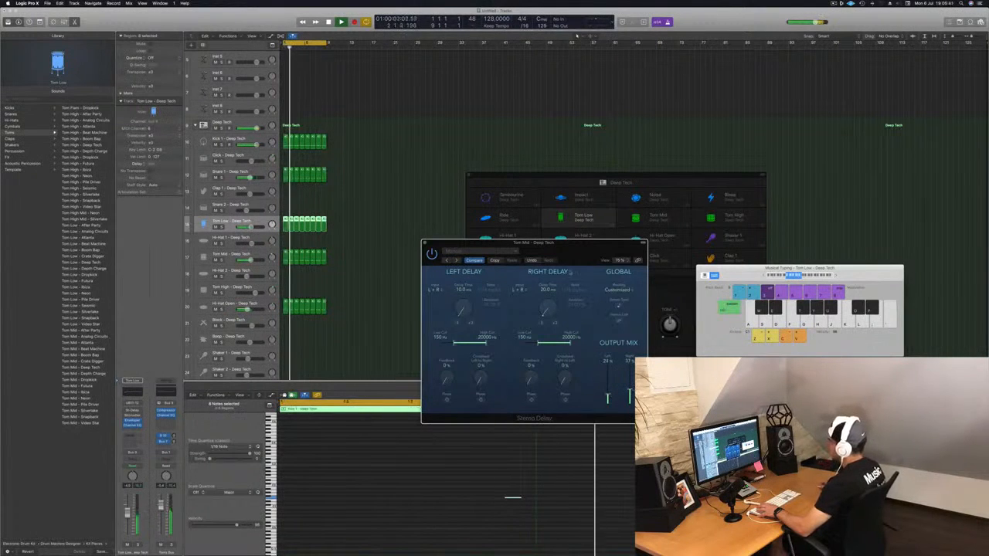
{"action": "left_click_drag", "start_coordinate": [571, 243], "coordinate": [528, 239]}
{"action": "left_click", "coordinate": [382, 238]}
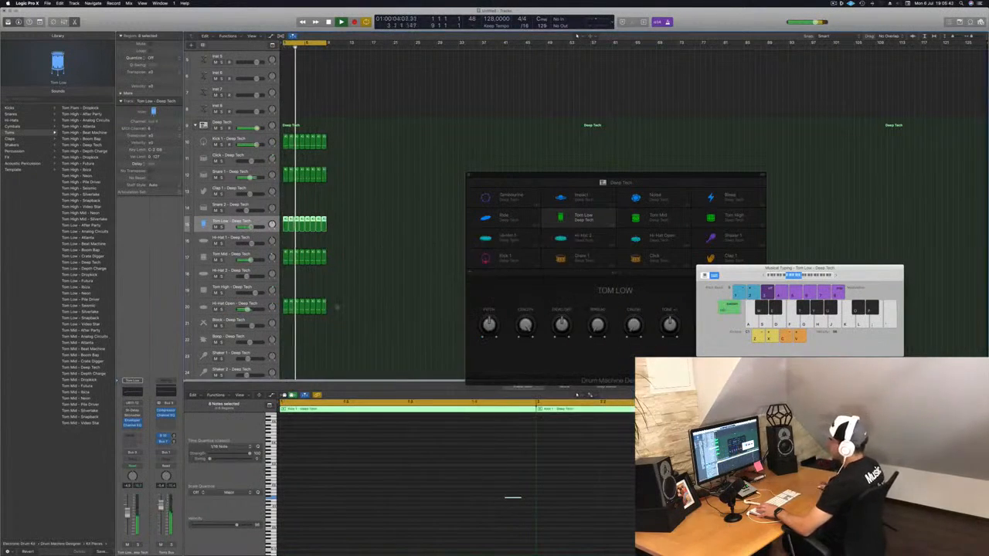
Step: Review the Stereo Delay settings on the Tom Mid track during playback
{"action": "left_click", "coordinate": [223, 255]}
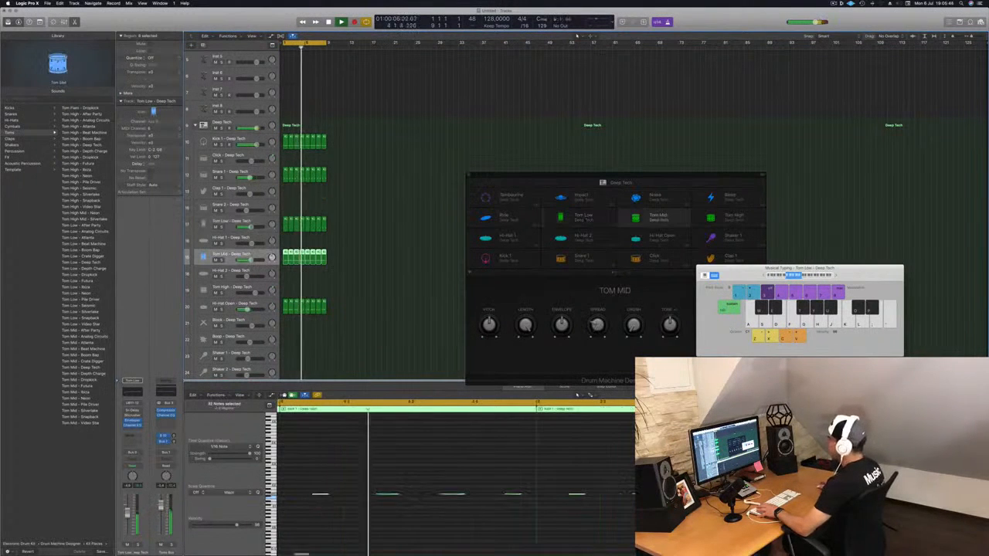
{"action": "left_click", "coordinate": [133, 411]}
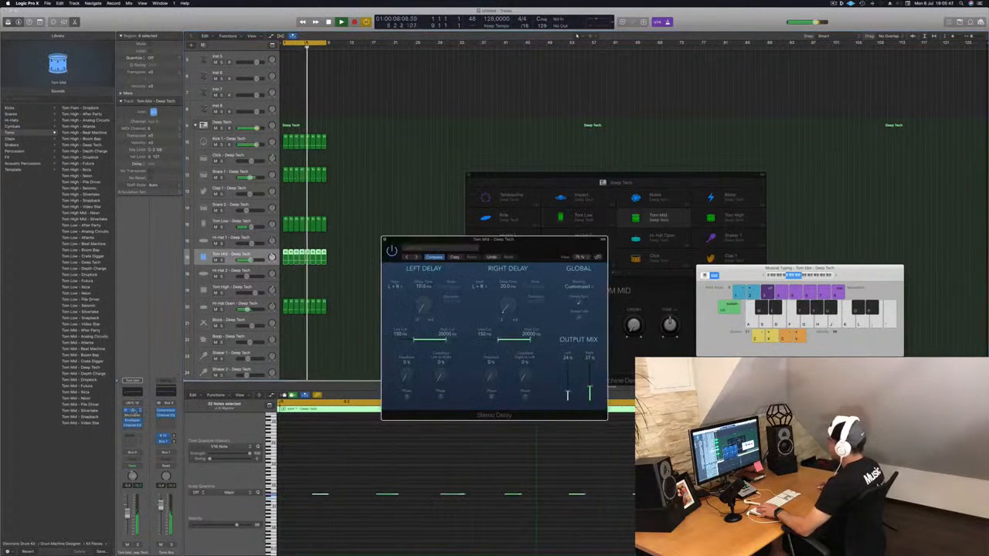
{"action": "left_click", "coordinate": [384, 239]}
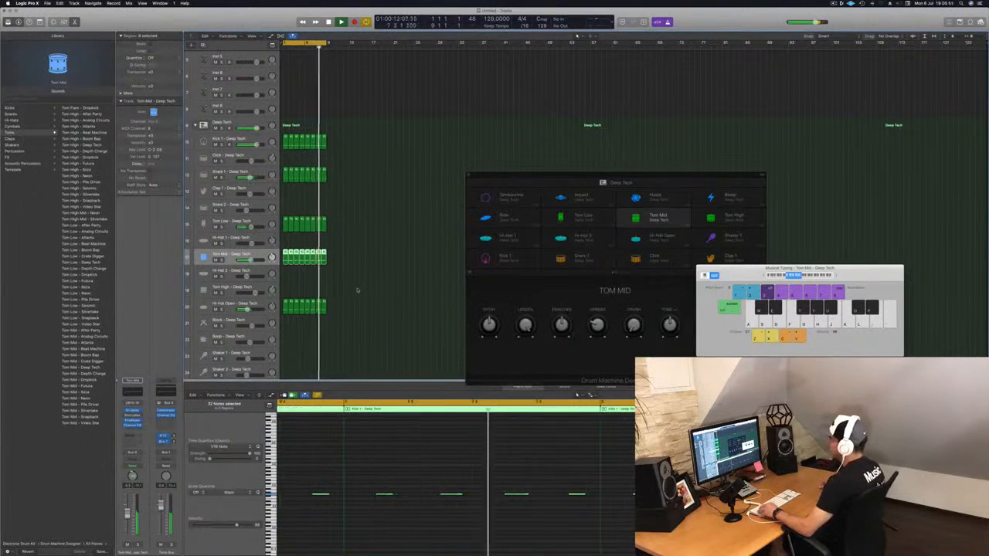
{"action": "left_click", "coordinate": [320, 286]}
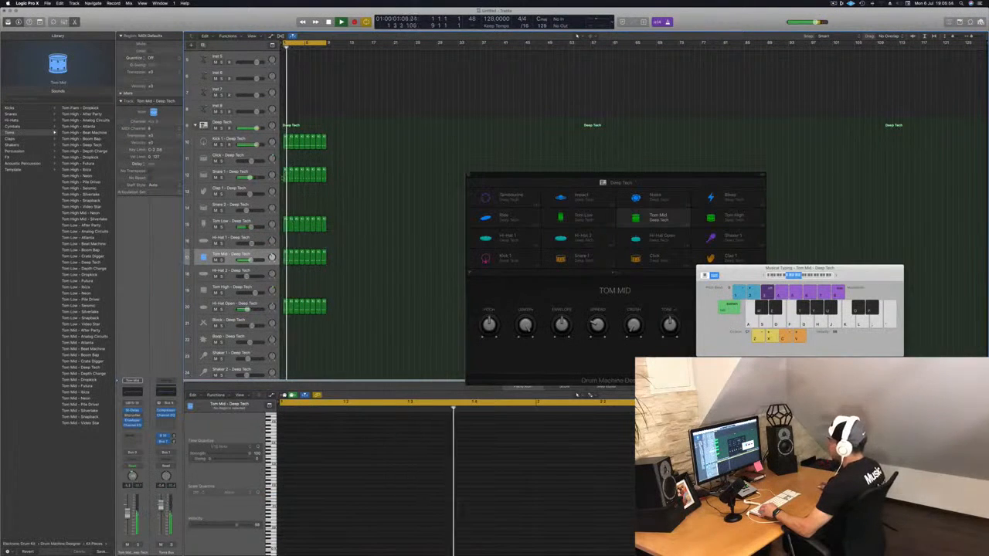
Step: Copy the first Hi-Hat Open region to the Hi-Hat 2 track and move its four notes to the Hi-Hat 2 pitch
{"action": "left_click", "coordinate": [286, 312]}
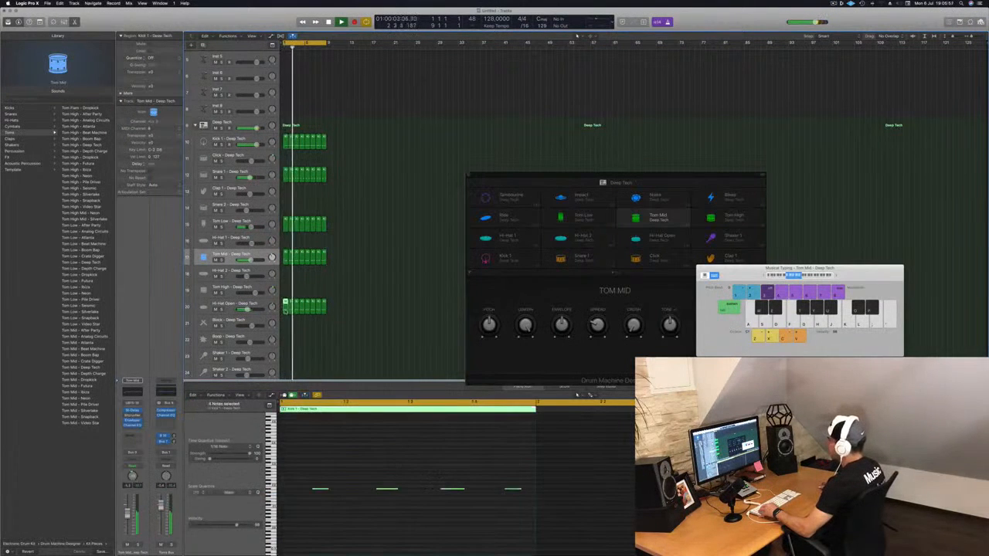
{"action": "left_click_drag", "start_coordinate": [292, 482], "coordinate": [551, 526]}
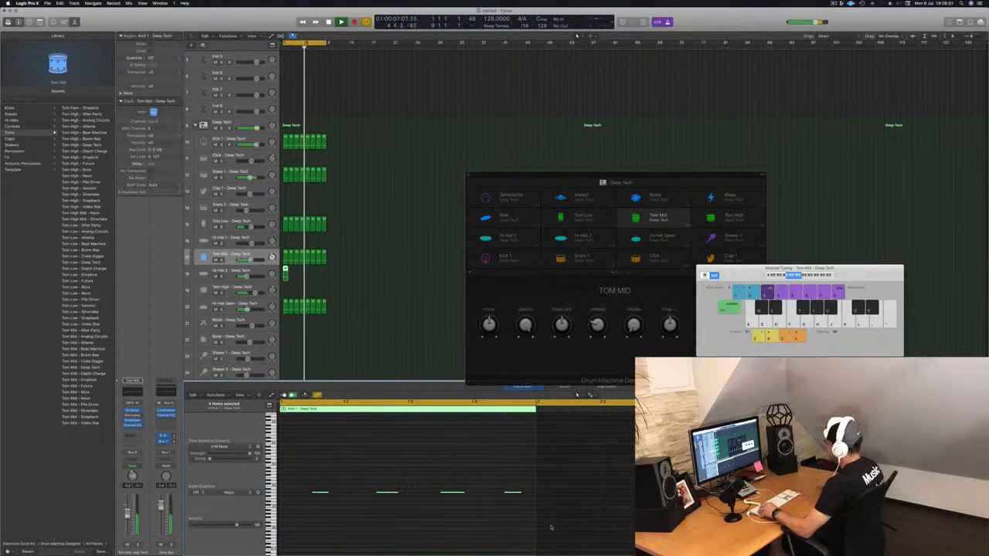
{"action": "left_click_drag", "start_coordinate": [324, 480], "coordinate": [512, 520]}
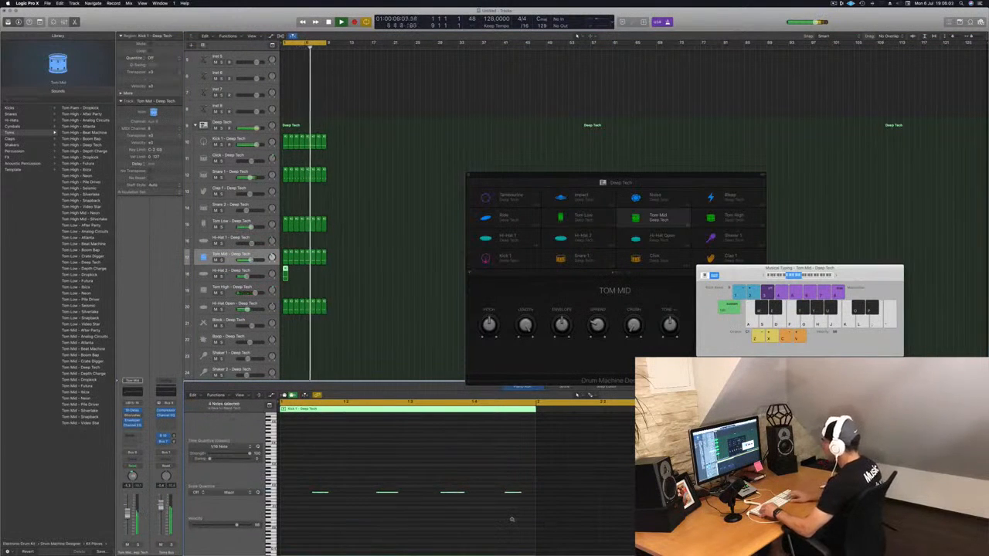
Step: Shift the four Hi-Hat 2 notes to the last sixteenth of each beat and delete the second and fourth notes
{"action": "key", "text": "space"}
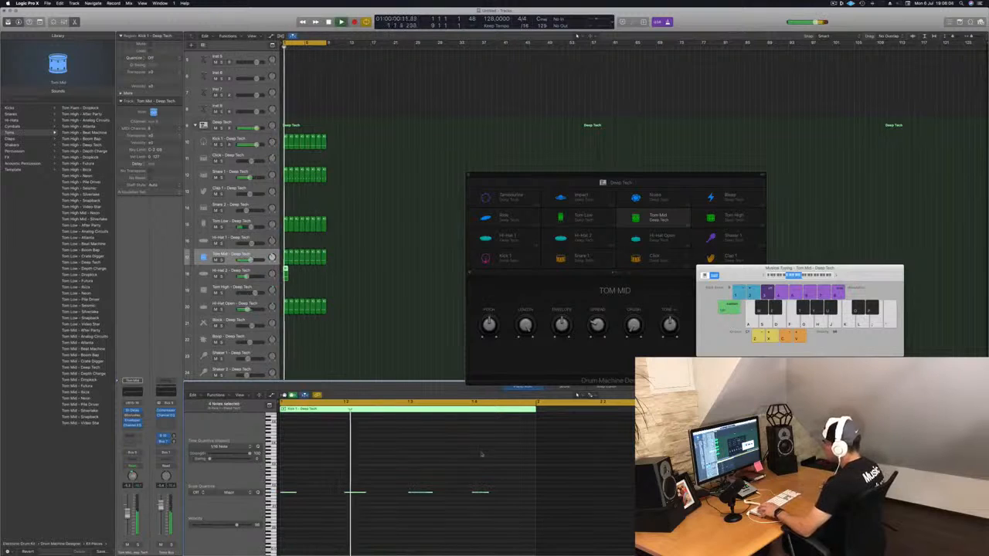
{"action": "left_click", "coordinate": [363, 476]}
{"action": "left_click_drag", "start_coordinate": [287, 482], "coordinate": [523, 524]}
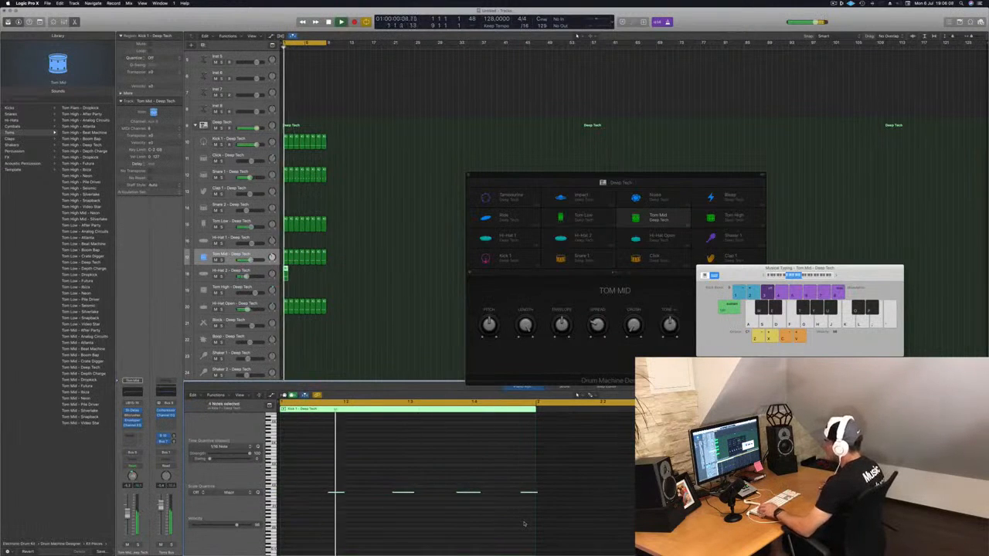
{"action": "key", "text": "super+z"}
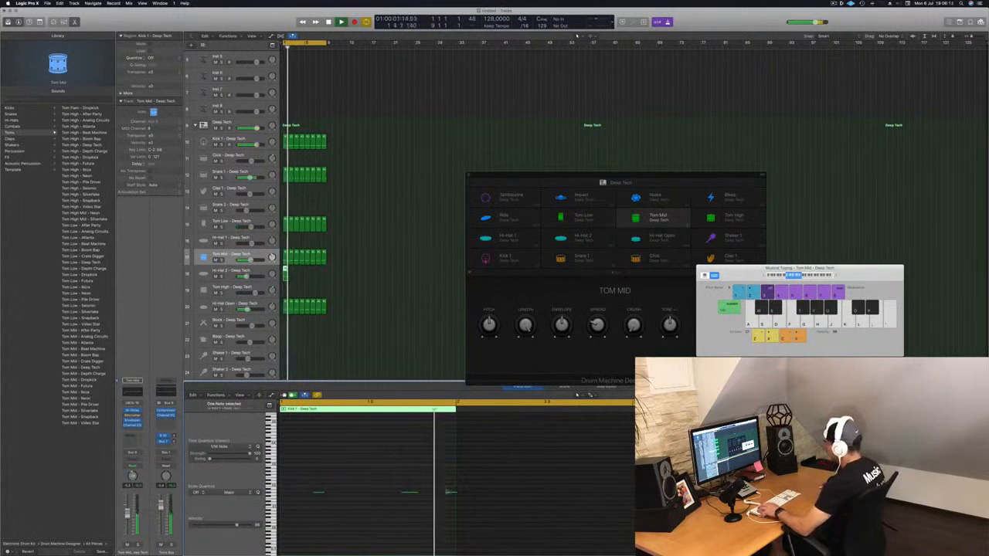
{"action": "key", "text": "space"}
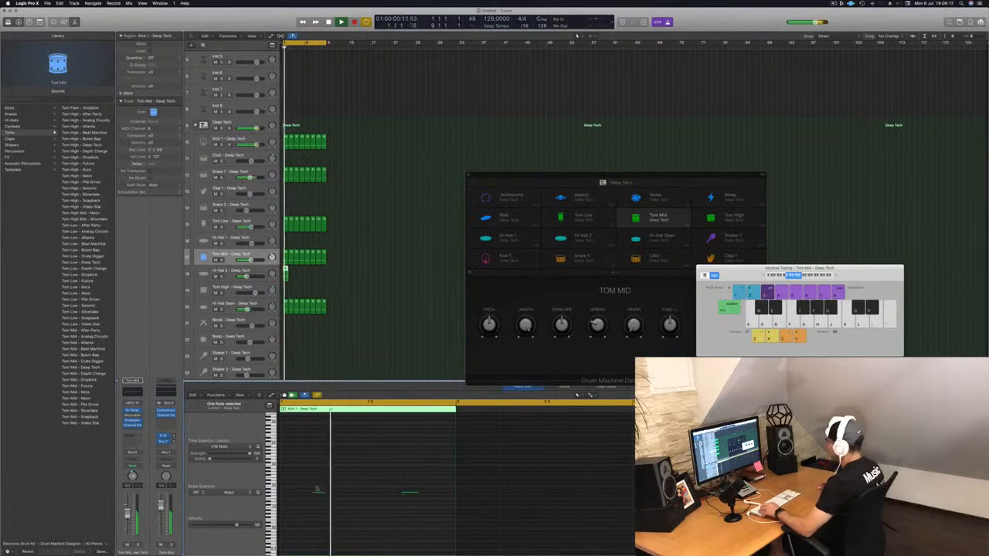
Step: Nudge the two remaining Hi-Hat 2 notes onto the second sixteenth of beats one and three
{"action": "left_click_drag", "start_coordinate": [309, 464], "coordinate": [475, 519]}
{"action": "key", "text": "alt+Right"}
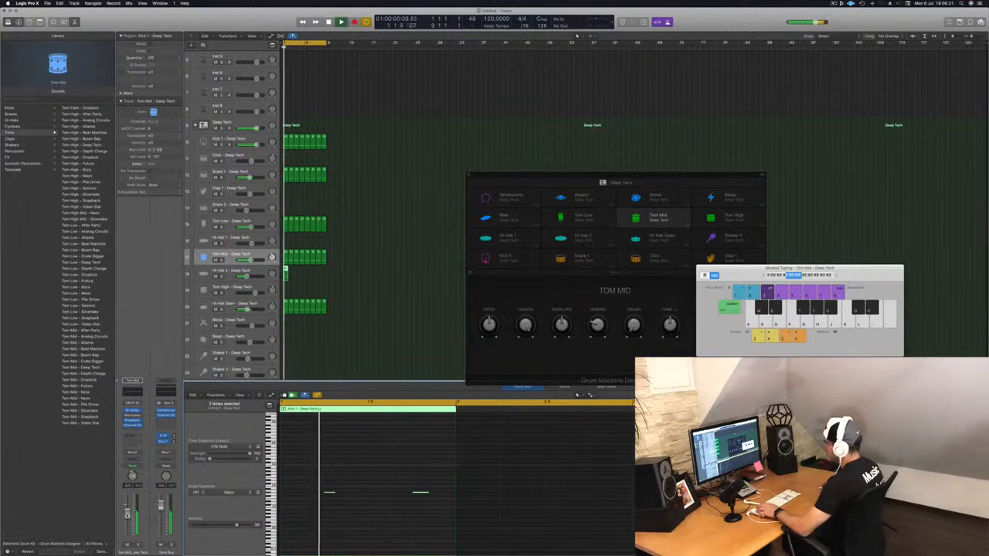
{"action": "key", "text": "space"}
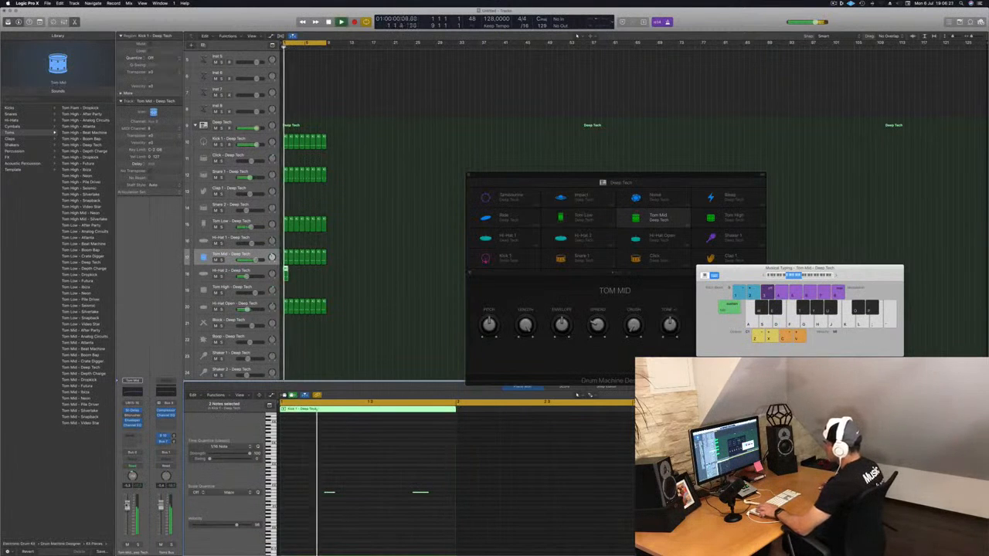
{"action": "key", "text": "alt+Left"}
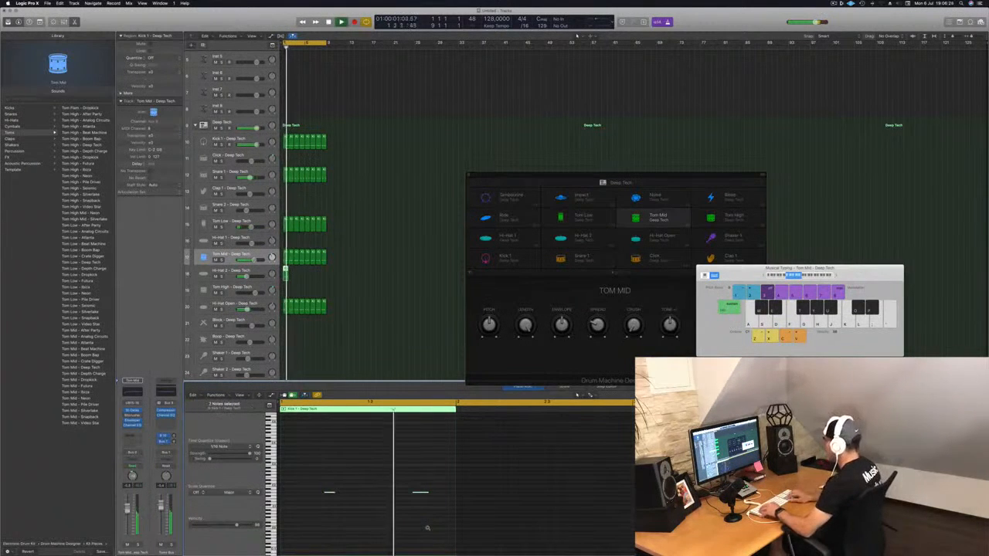
{"action": "key", "text": "alt+Left"}
{"action": "key", "text": "alt+Left"}
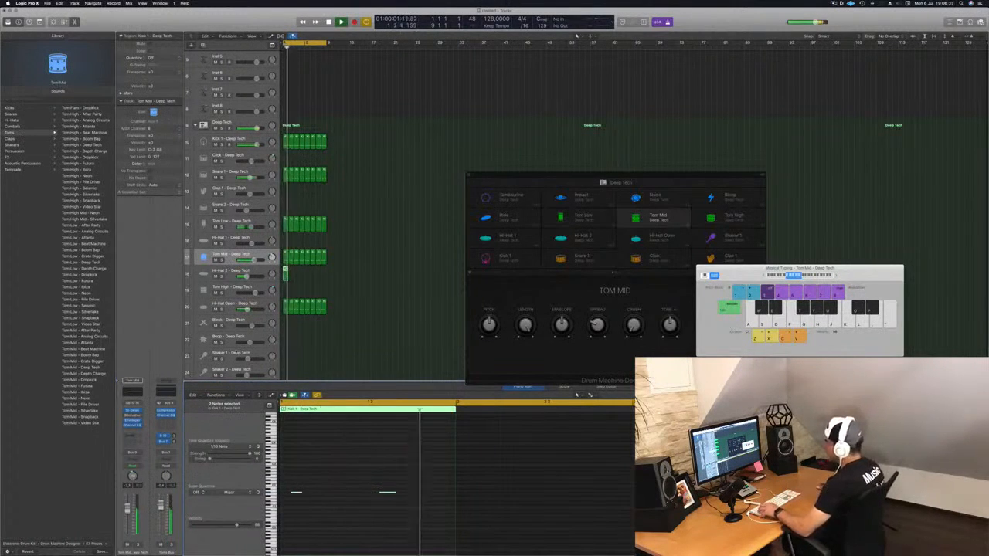
Step: Lower the Hi-Hat 2 track's volume and repeat its one-bar region to fill eight bars
{"action": "key", "text": "Down"}
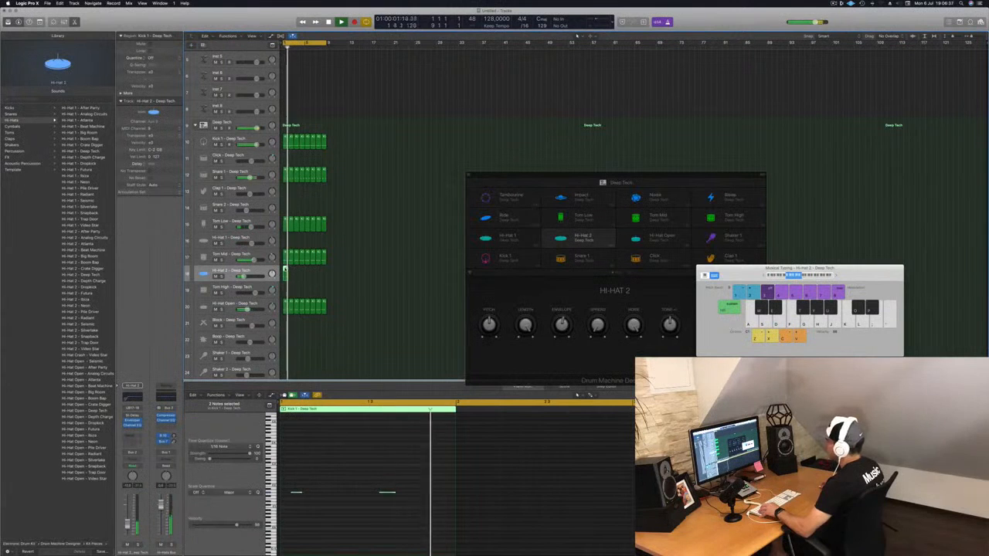
{"action": "left_click_drag", "start_coordinate": [285, 270], "coordinate": [302, 272]}
{"action": "key", "text": "super+z"}
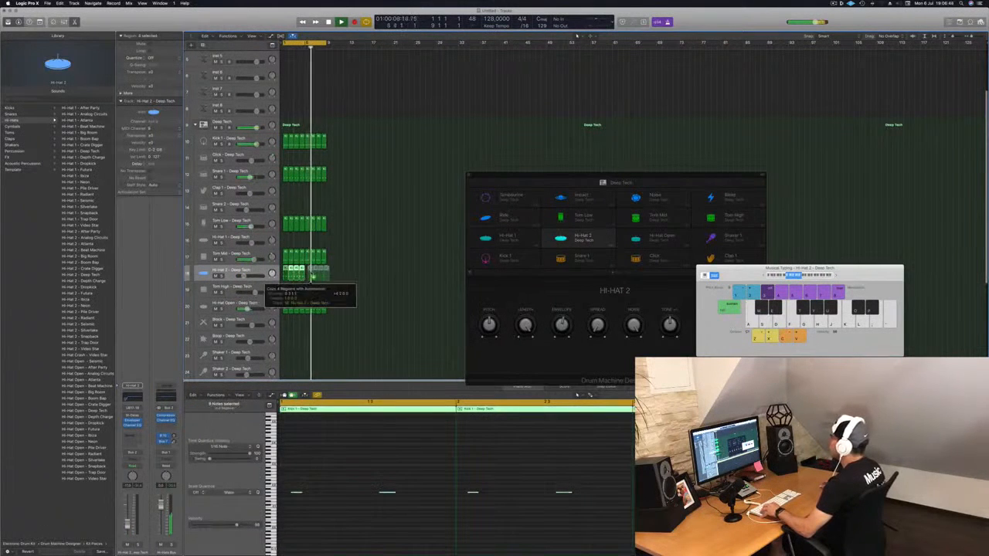
{"action": "left_click_drag", "start_coordinate": [313, 273], "coordinate": [313, 274]}
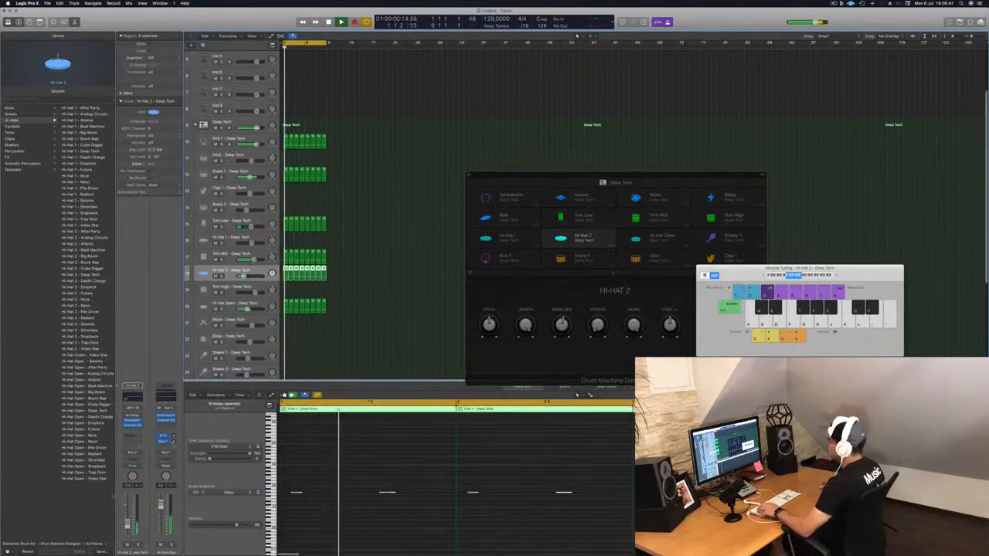
Step: Insert a Stereo Delay with the Dual Resonating preset on Hi-Hat 2 and raise the track's volume slightly
{"action": "left_click", "coordinate": [132, 422]}
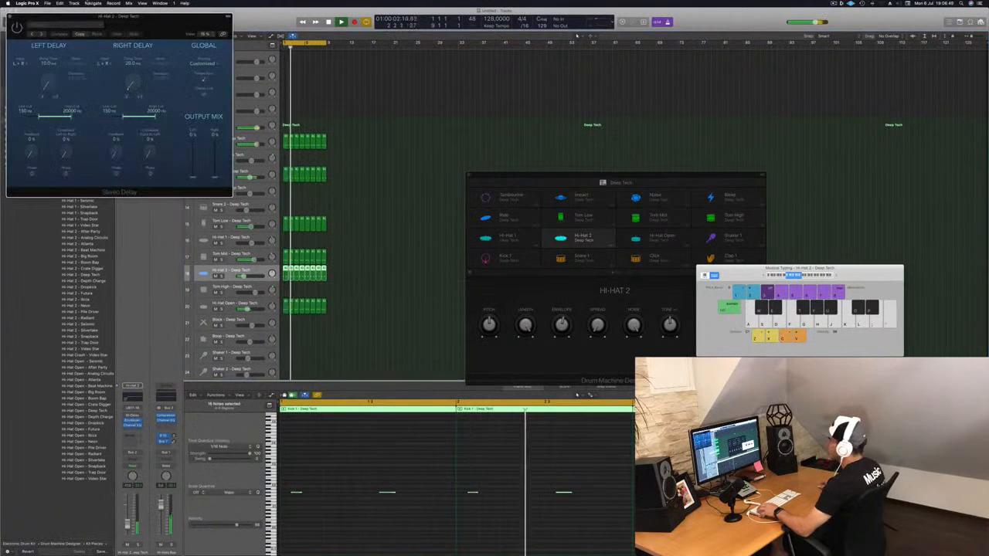
{"action": "left_click_drag", "start_coordinate": [107, 19], "coordinate": [388, 101]}
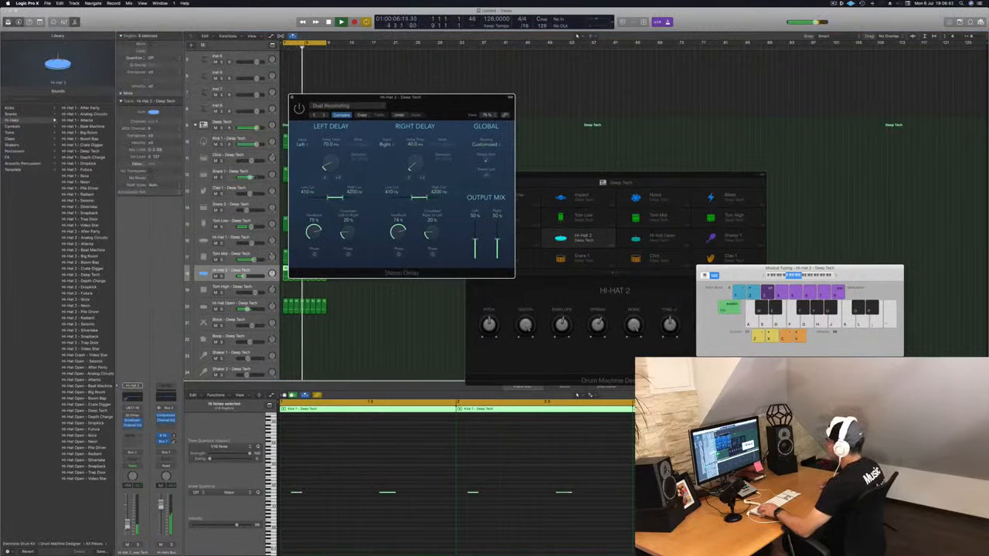
{"action": "left_click_drag", "start_coordinate": [127, 526], "coordinate": [127, 523]}
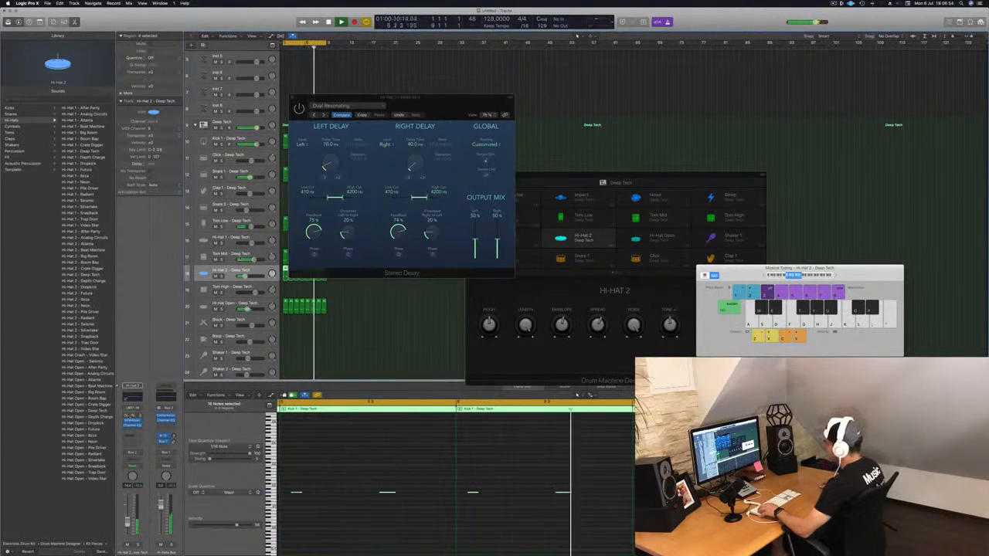
Step: Reopen the Hi-Hat 2 Stereo Delay and load the Dual 1/16 Note Dotted preset
{"action": "left_click", "coordinate": [132, 417]}
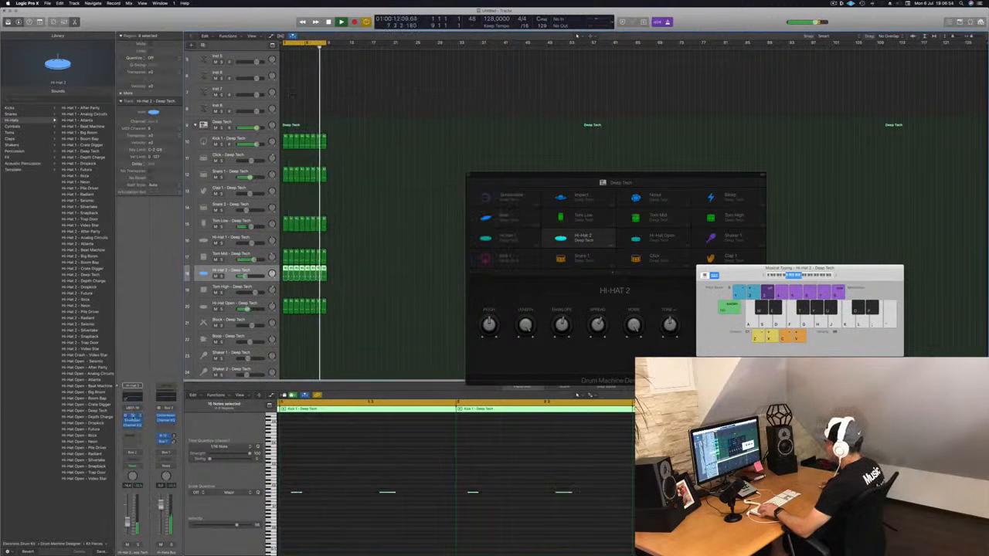
{"action": "left_click", "coordinate": [132, 418]}
{"action": "left_click_drag", "start_coordinate": [428, 108], "coordinate": [521, 153]}
{"action": "key", "text": "]"}
{"action": "left_click", "coordinate": [429, 164]}
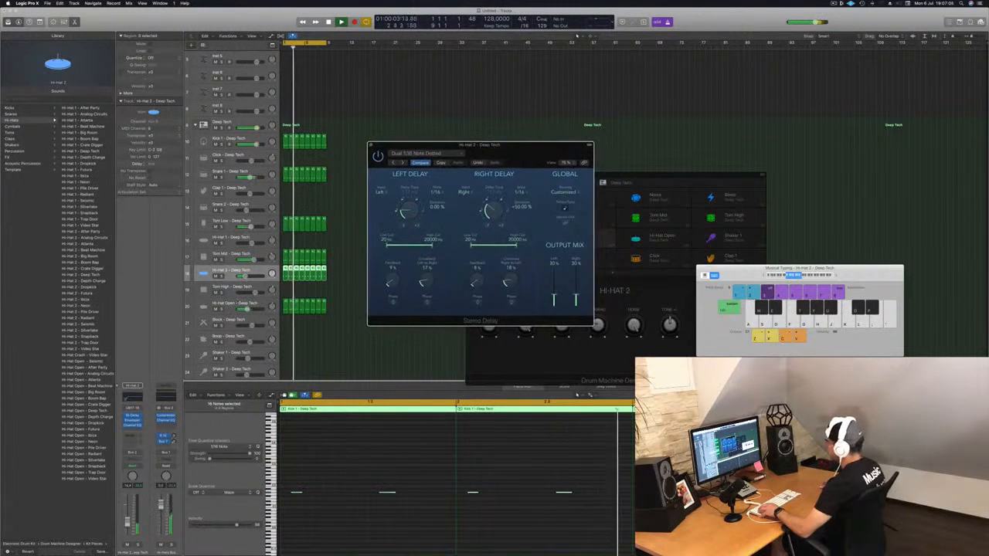
Step: Load the Dual 1/8 Note preset in the Hi-Hat 2 Stereo Delay, raise its left and right output mix, and close the plug-in
{"action": "left_click", "coordinate": [130, 524]}
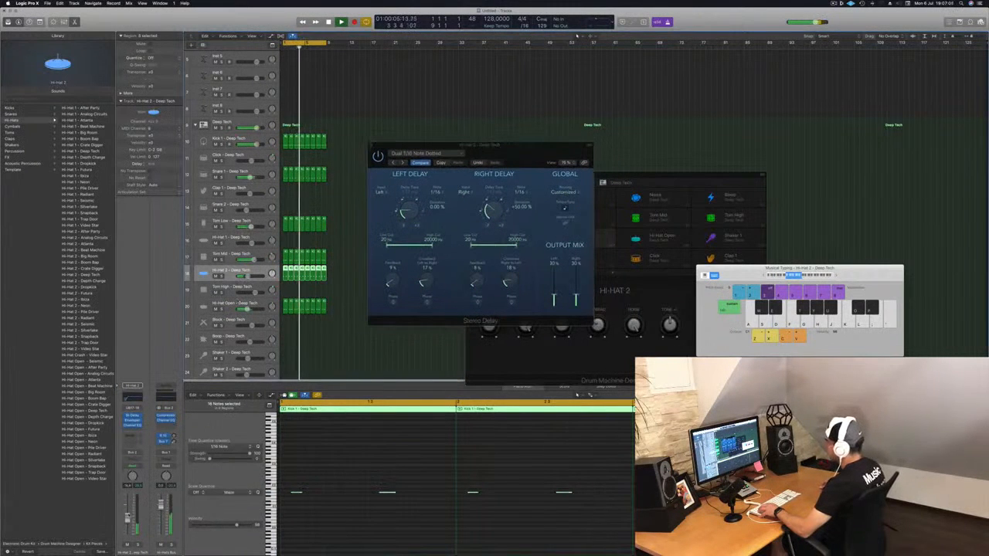
{"action": "left_click_drag", "start_coordinate": [554, 294], "coordinate": [575, 279]}
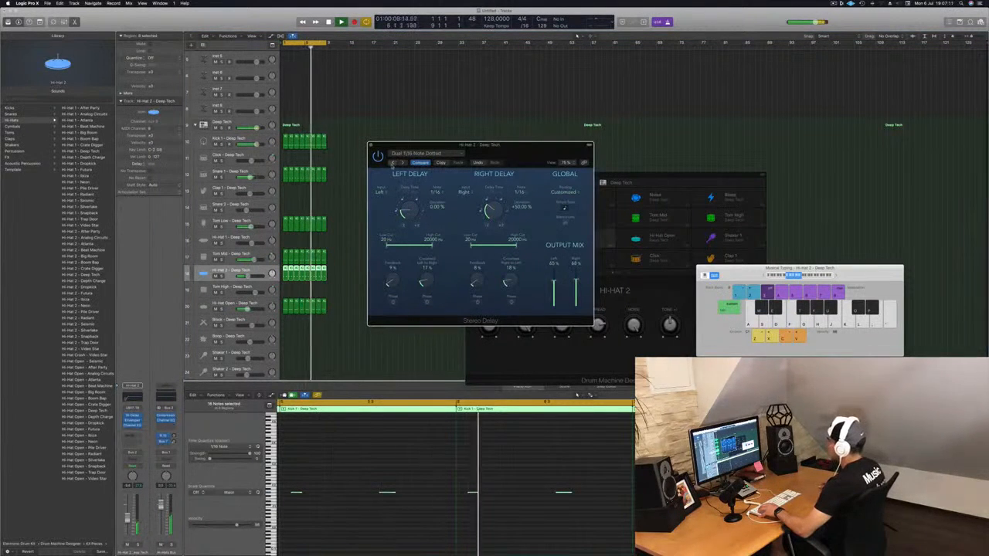
{"action": "left_click", "coordinate": [392, 163]}
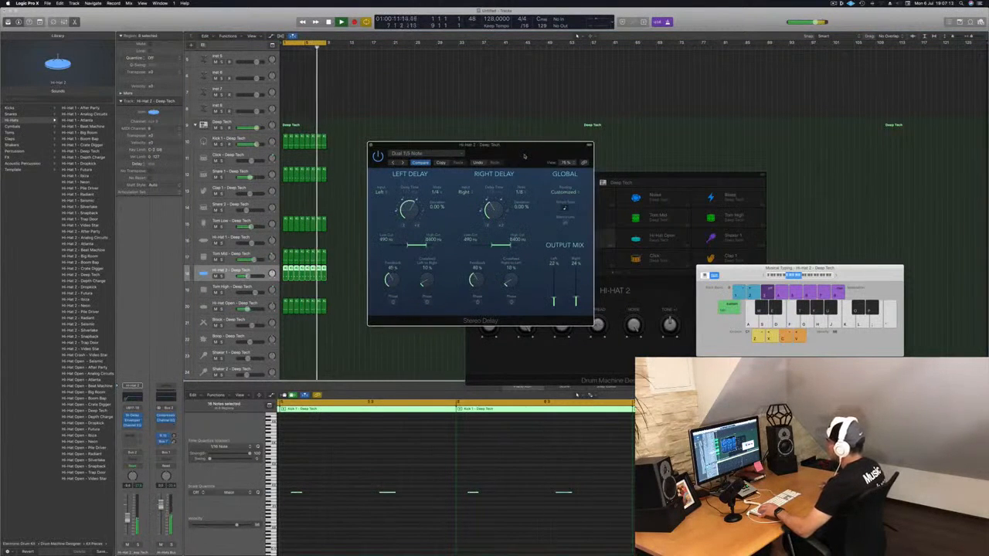
{"action": "left_click_drag", "start_coordinate": [525, 156], "coordinate": [494, 178]}
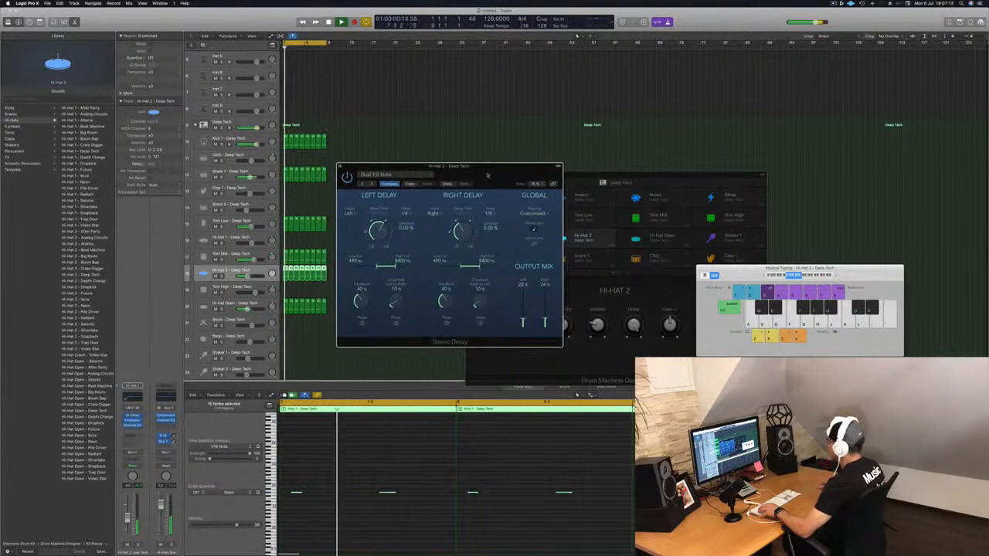
{"action": "left_click_drag", "start_coordinate": [487, 175], "coordinate": [482, 175]}
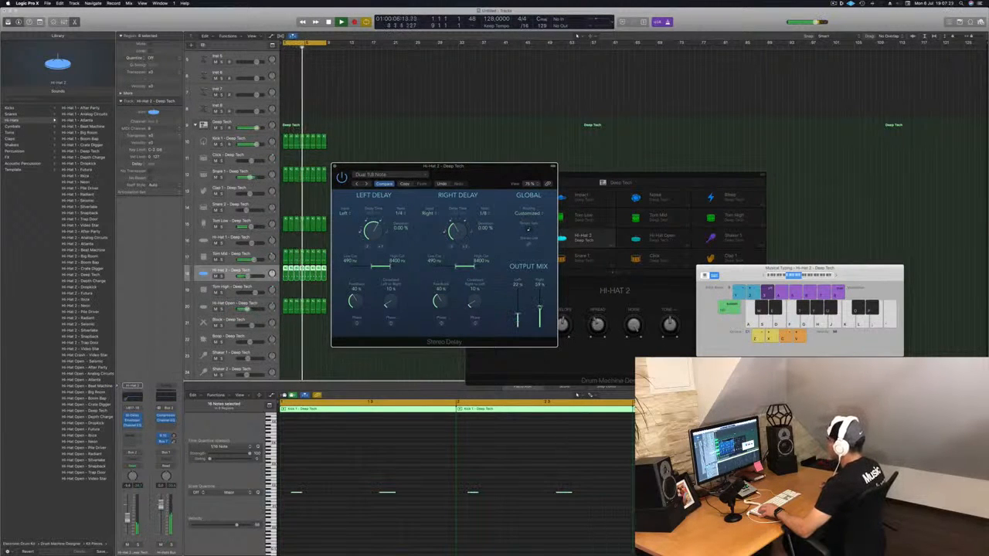
{"action": "left_click", "coordinate": [334, 167]}
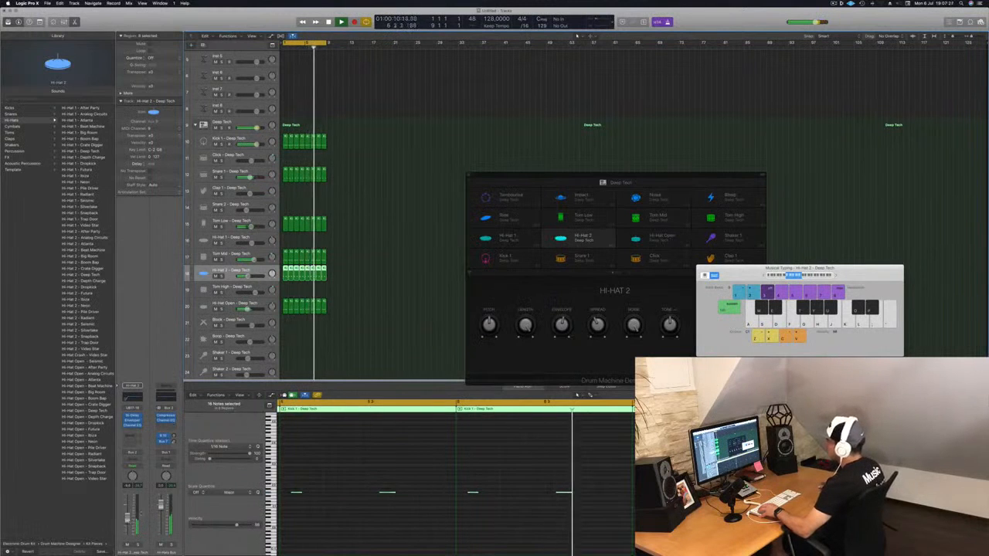
Step: Copy the first Hi-Hat Open region down to the Noise track and reduce it to a single note at the region's start
{"action": "scroll", "coordinate": [392, 313], "scroll_direction": "down", "scroll_amount": 6}
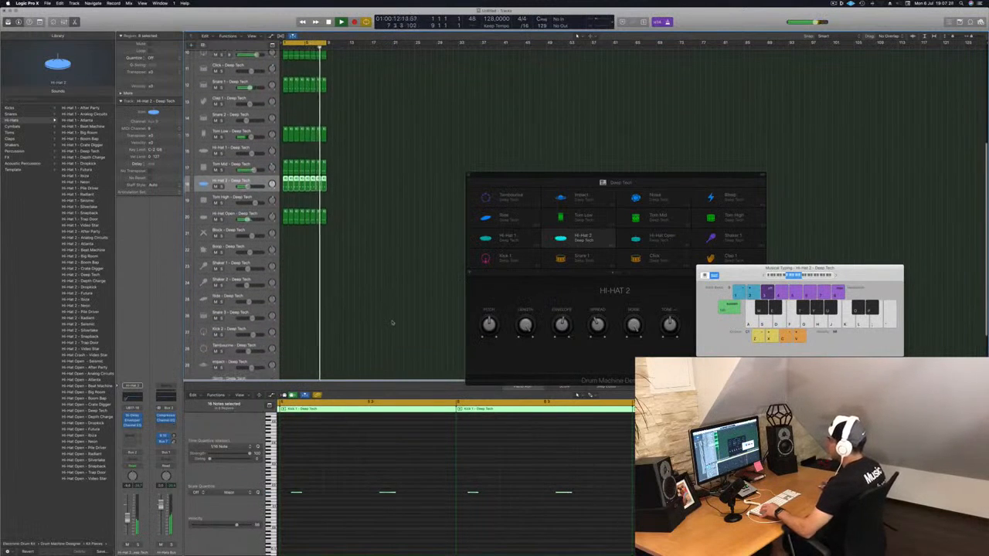
{"action": "left_click", "coordinate": [392, 323]}
{"action": "scroll", "coordinate": [392, 323], "scroll_direction": "down", "scroll_amount": 5}
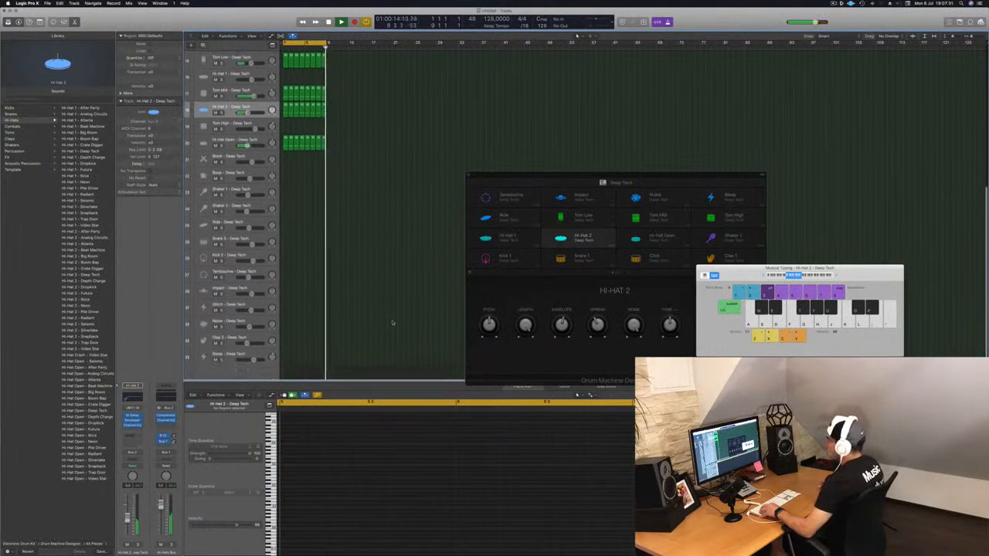
{"action": "left_click_drag", "start_coordinate": [285, 139], "coordinate": [286, 325]}
{"action": "left_click_drag", "start_coordinate": [409, 468], "coordinate": [531, 519]}
{"action": "left_click_drag", "start_coordinate": [447, 457], "coordinate": [387, 507]}
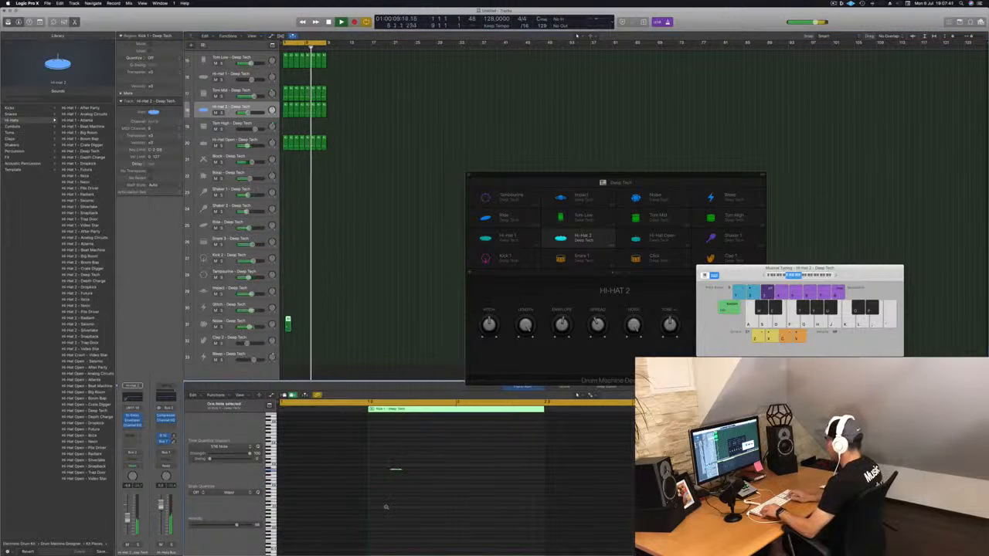
{"action": "key", "text": "alt+Down"}
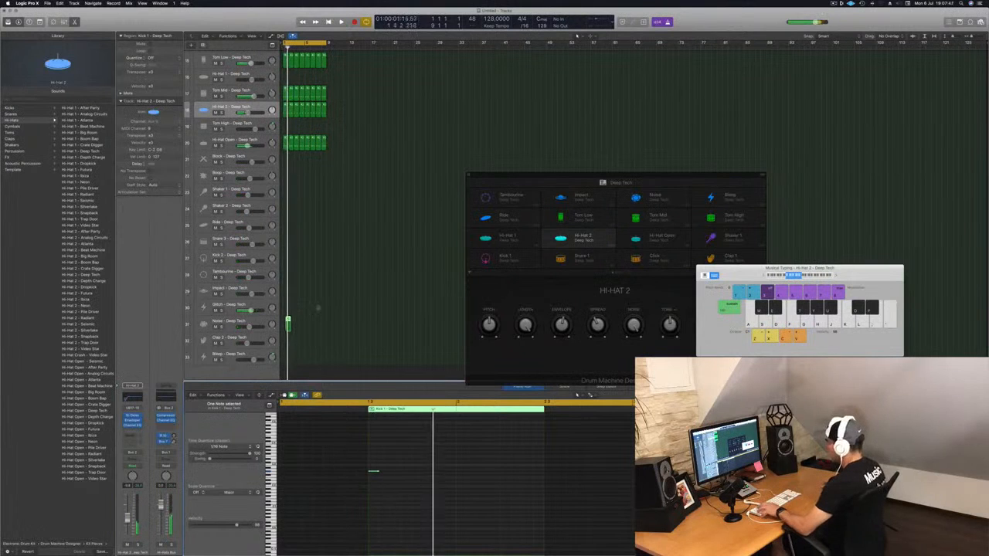
Step: Move the one-note region up to the Glitch track and copy it two bars later
{"action": "left_click_drag", "start_coordinate": [288, 320], "coordinate": [288, 314]}
{"action": "key", "text": "super+Right"}
{"action": "key", "text": "super+Right"}
{"action": "key", "text": "super+Right"}
{"action": "key", "text": "super+Right"}
{"action": "key", "text": "super+Right"}
{"action": "key", "text": "super+Right"}
{"action": "key", "text": "super+Right"}
{"action": "key", "text": "super+Right"}
{"action": "key", "text": "super+Right"}
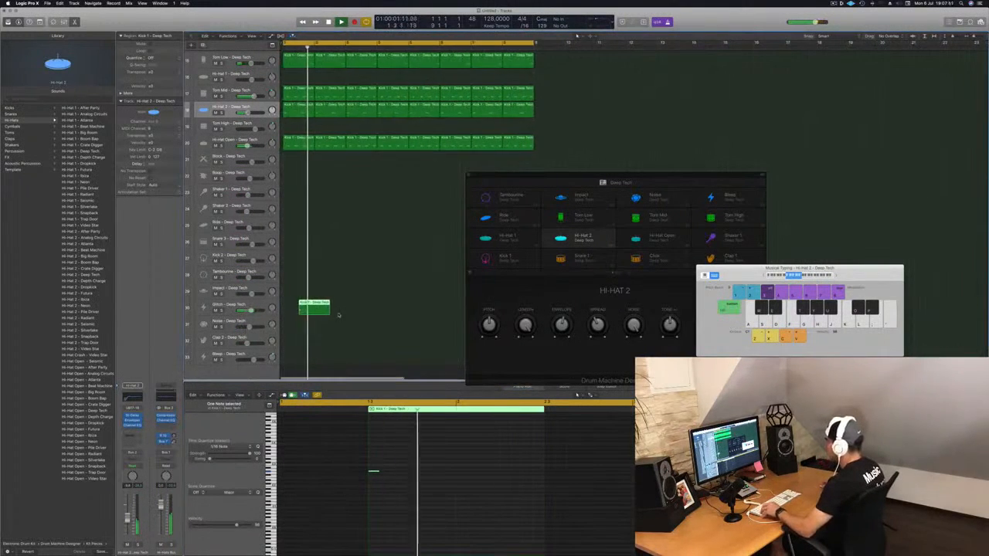
{"action": "key", "text": "super+Left"}
{"action": "key", "text": "super+Left"}
{"action": "left_click_drag", "start_coordinate": [311, 308], "coordinate": [348, 309]}
{"action": "key", "text": "space"}
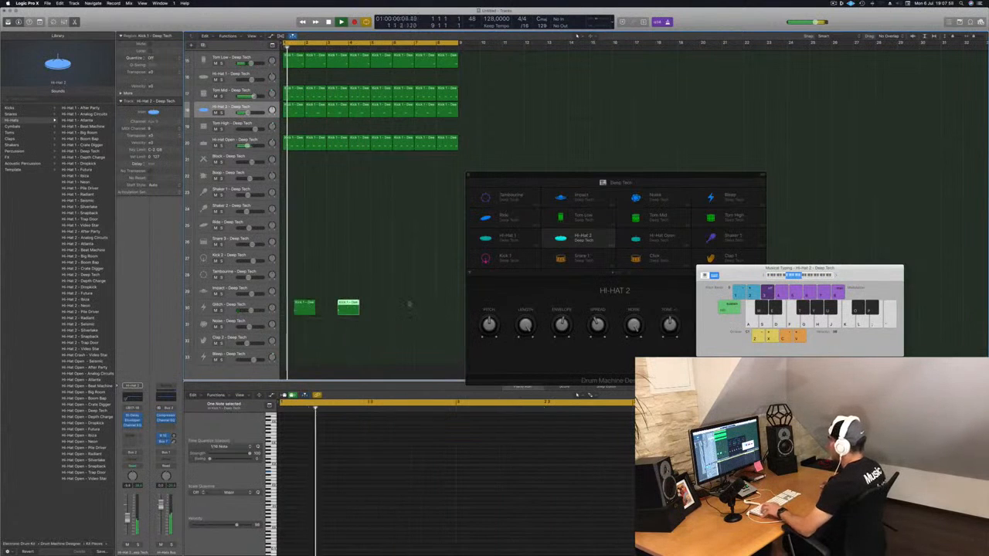
Step: Copy both Glitch regions four bars later so the glitch recurs every two bars across the eight-bar loop
{"action": "mouse_move", "coordinate": [409, 302]}
{"action": "left_mouse_down"}
{"action": "mouse_move", "coordinate": [308, 310]}
{"action": "mouse_move", "coordinate": [411, 310]}
{"action": "mouse_move", "coordinate": [393, 312]}
{"action": "left_mouse_up"}
{"action": "key", "text": "super+Left"}
{"action": "key", "text": "space"}
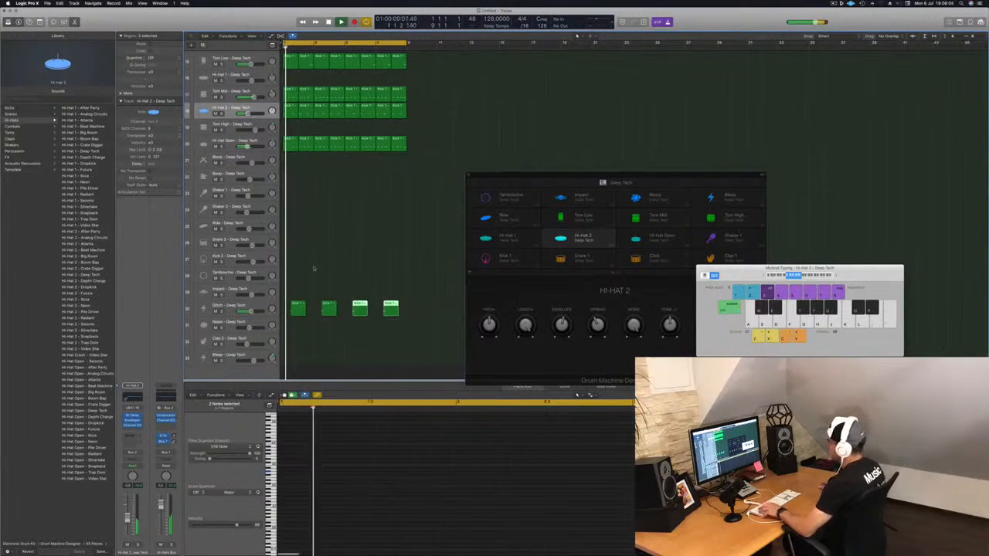
Step: Copy the first Glitch region to the very beginning of the Noise track and play it back
{"action": "left_click_drag", "start_coordinate": [298, 307], "coordinate": [290, 330]}
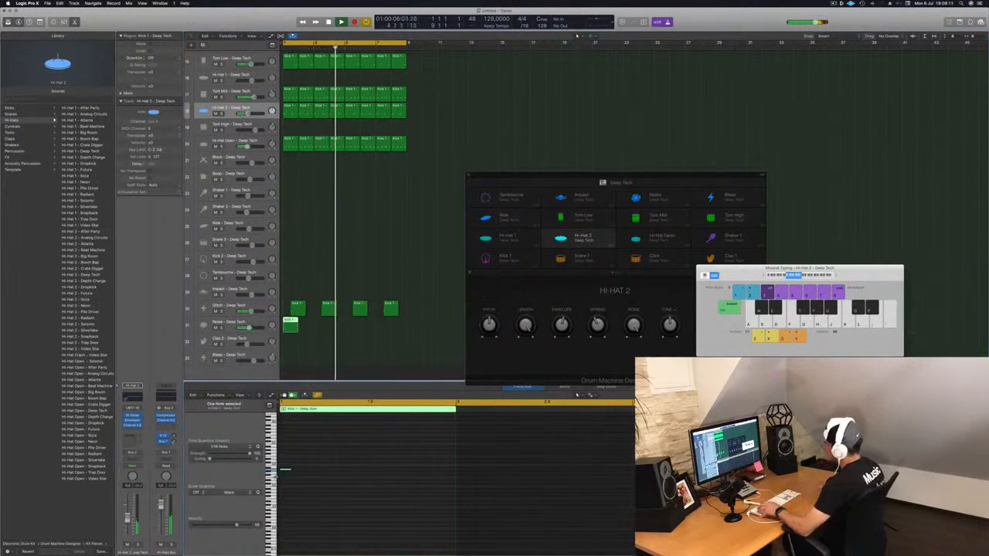
{"action": "key", "text": "space"}
{"action": "key", "text": "space"}
{"action": "key", "text": "space"}
{"action": "key", "text": "space"}
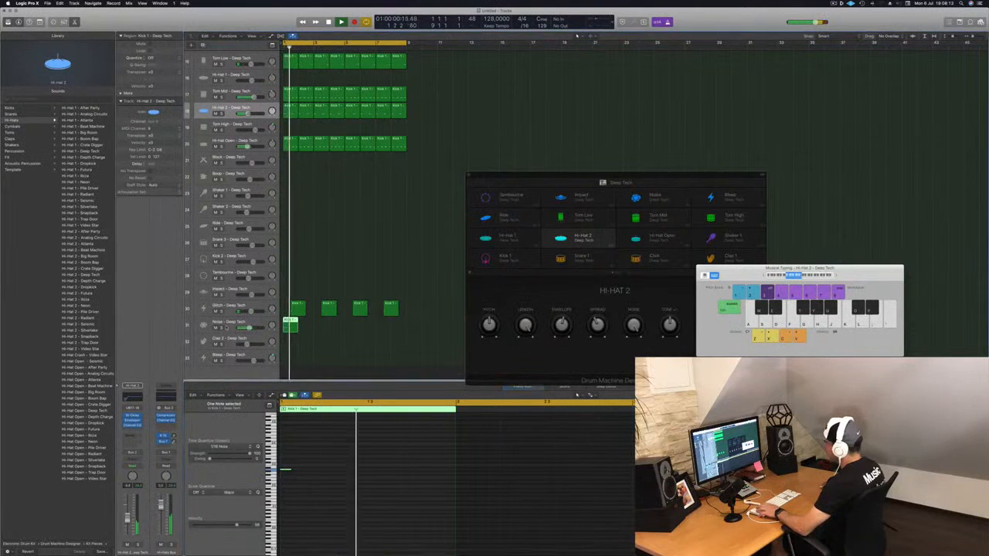
Step: Audition the Noise percussion sounds Big Room, Deep Tech and Dropkick on the Noise track and settle on Noise - Futura
{"action": "left_click", "coordinate": [221, 328]}
{"action": "scroll", "coordinate": [79, 398], "scroll_direction": "down", "scroll_amount": 5}
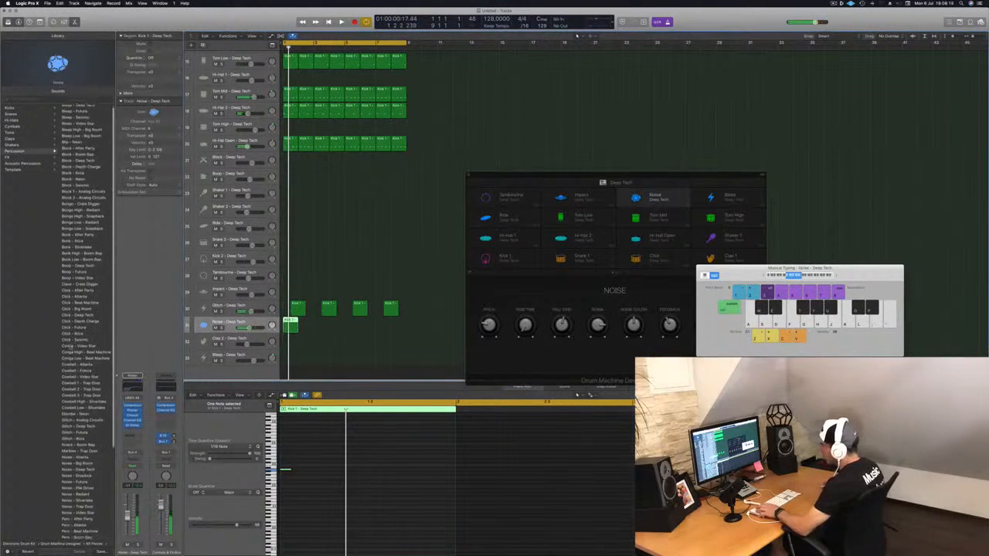
{"action": "left_click", "coordinate": [76, 403]}
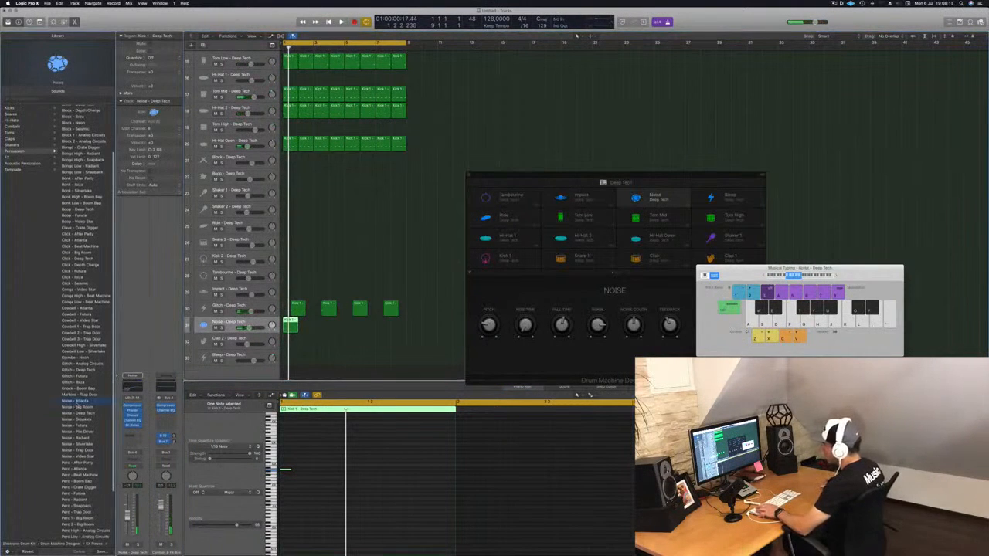
{"action": "key", "text": "Down"}
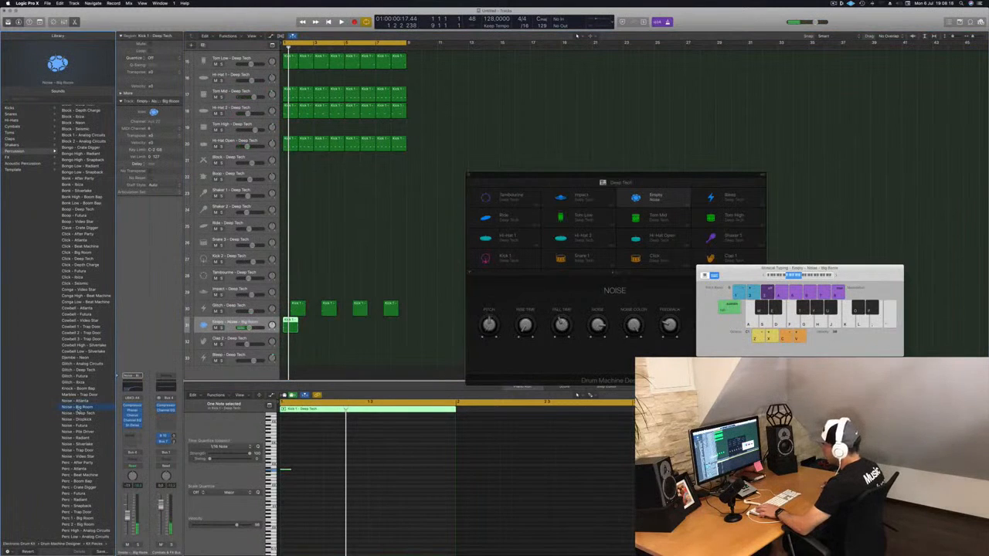
{"action": "key", "text": "space"}
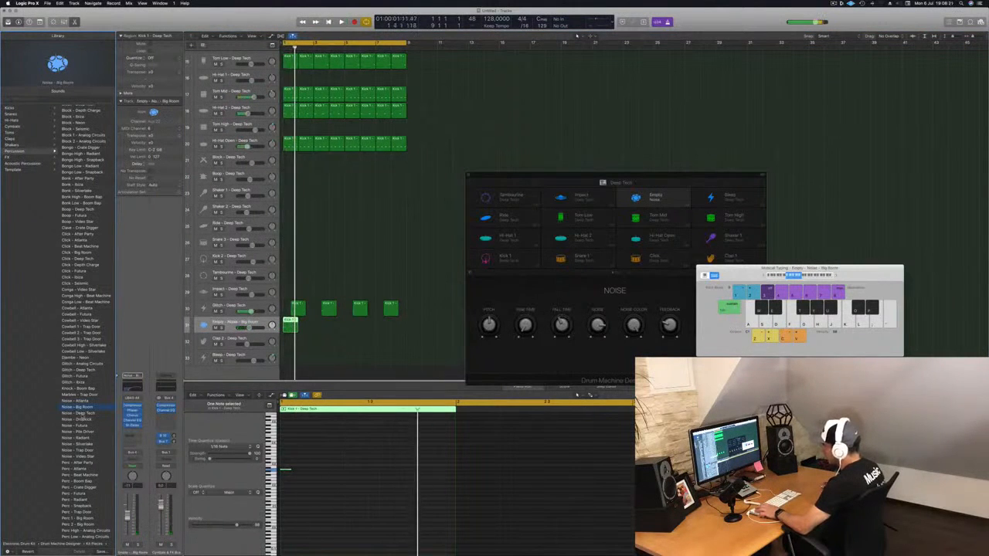
{"action": "key", "text": "Down"}
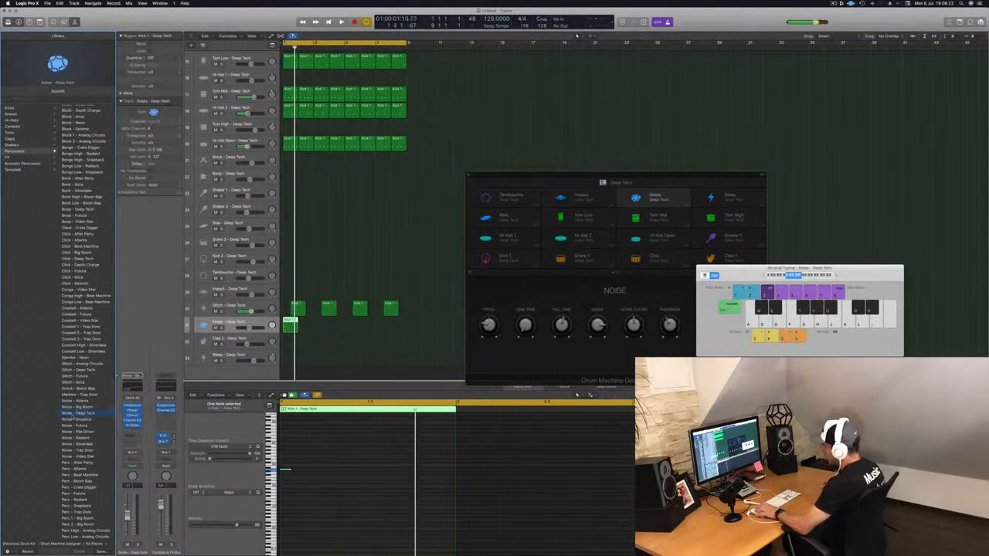
{"action": "key", "text": "space"}
{"action": "key", "text": "Down"}
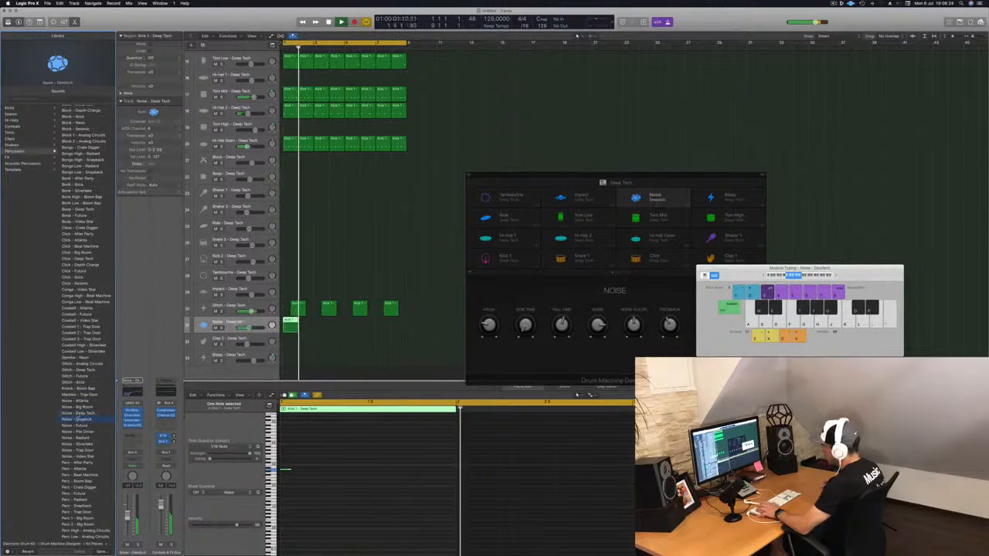
{"action": "key", "text": "space"}
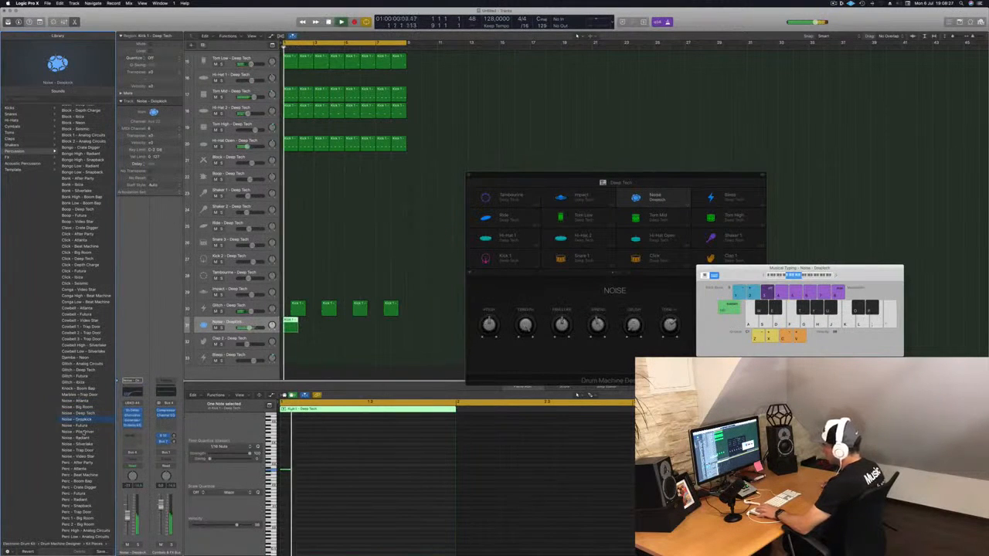
{"action": "key", "text": "space"}
{"action": "key", "text": "Down"}
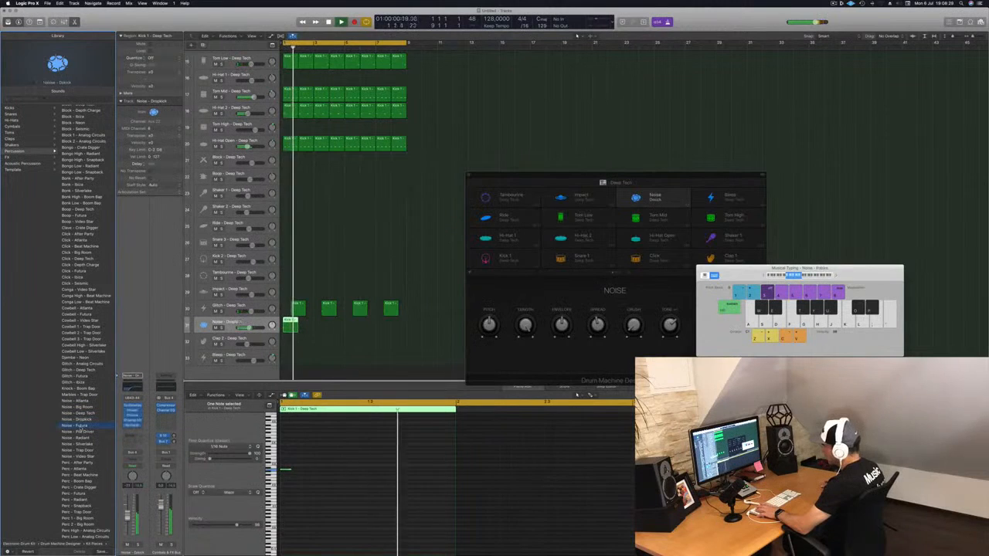
{"action": "key", "text": "space"}
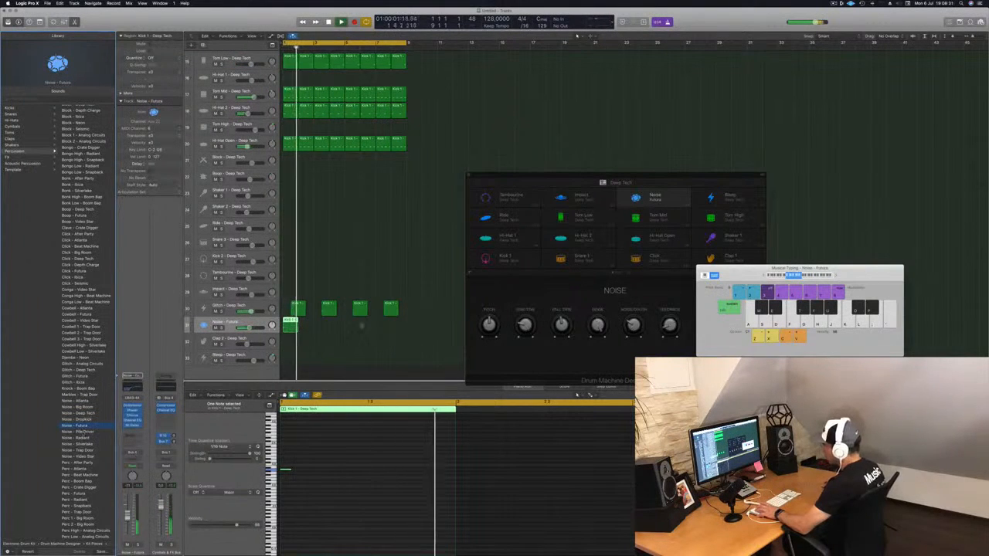
{"action": "key", "text": "space"}
Step: Copy the Noise region to bar 5 and play the loop from the beginning
{"action": "left_click_drag", "start_coordinate": [290, 323], "coordinate": [352, 328]}
{"action": "key", "text": "space"}
{"action": "left_click", "coordinate": [234, 324]}
{"action": "key", "text": "Return"}
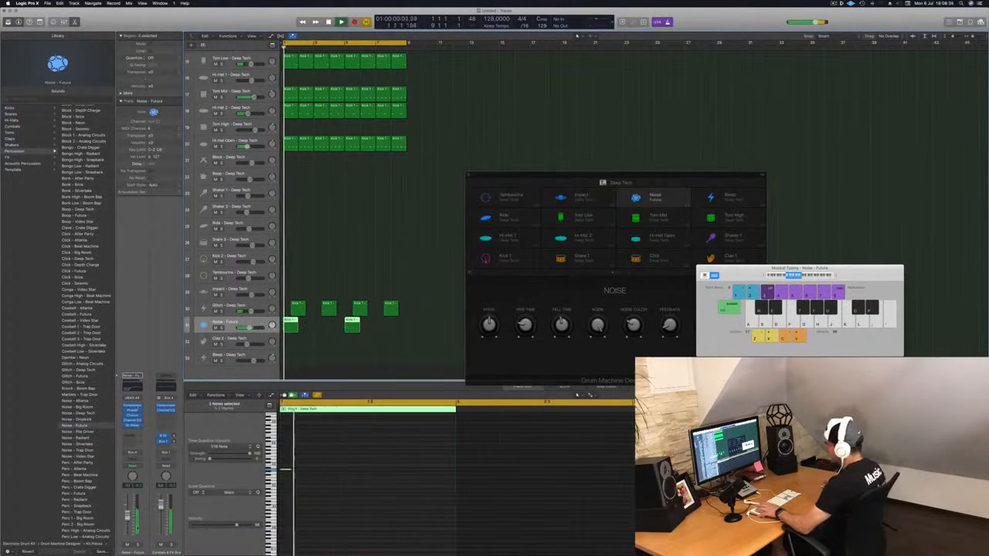
Step: Add a send from the Noise - Futura track to a bus with its own aux channel
{"action": "left_click", "coordinate": [132, 437]}
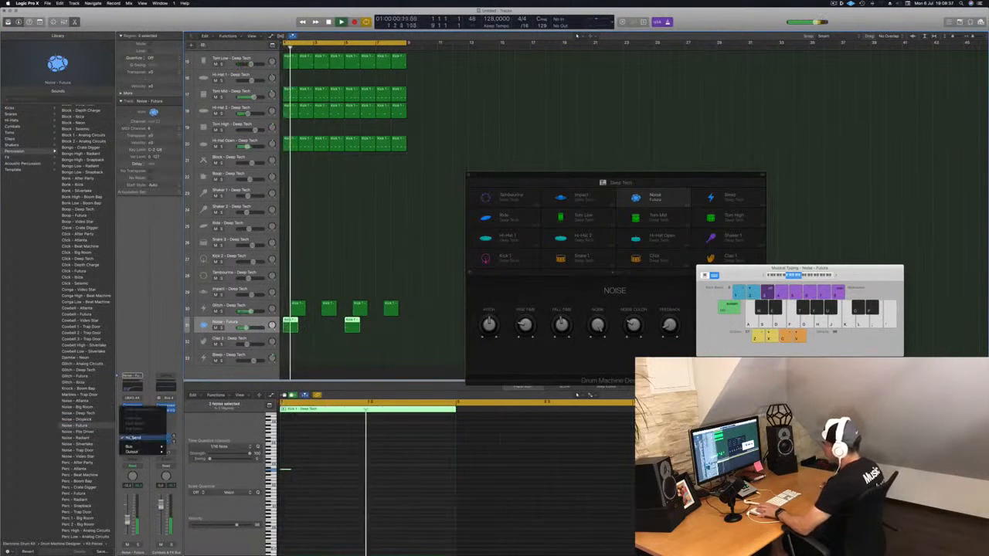
{"action": "mouse_move", "coordinate": [139, 447]}
{"action": "left_click", "coordinate": [179, 394]}
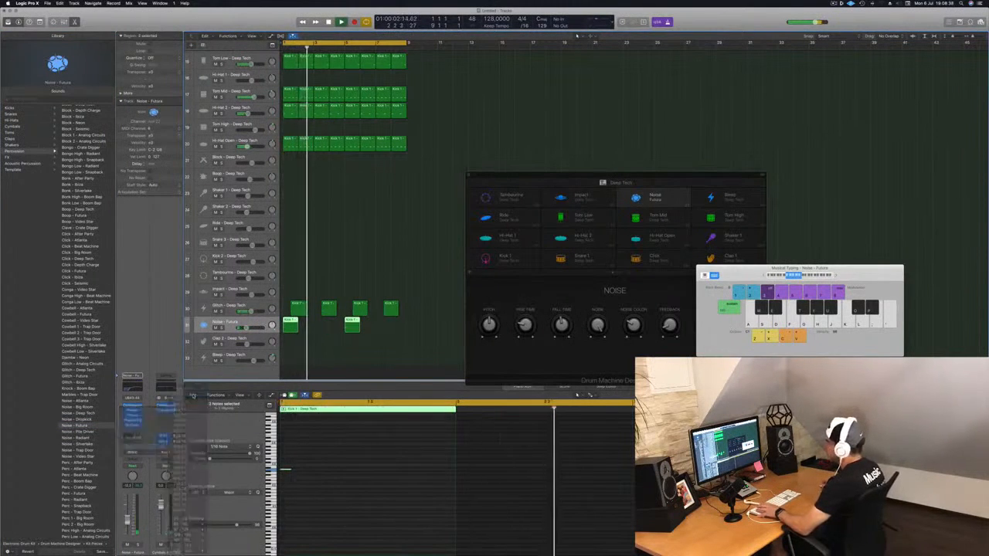
{"action": "key", "text": "Return"}
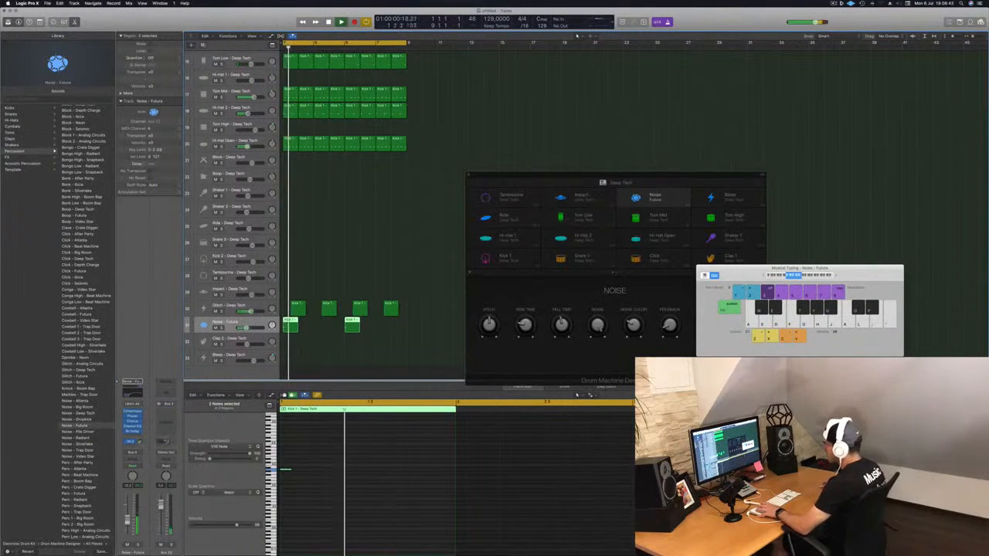
Step: Insert a stereo SilverVerb reverb on the aux channel that receives the Noise send
{"action": "left_click", "coordinate": [167, 416]}
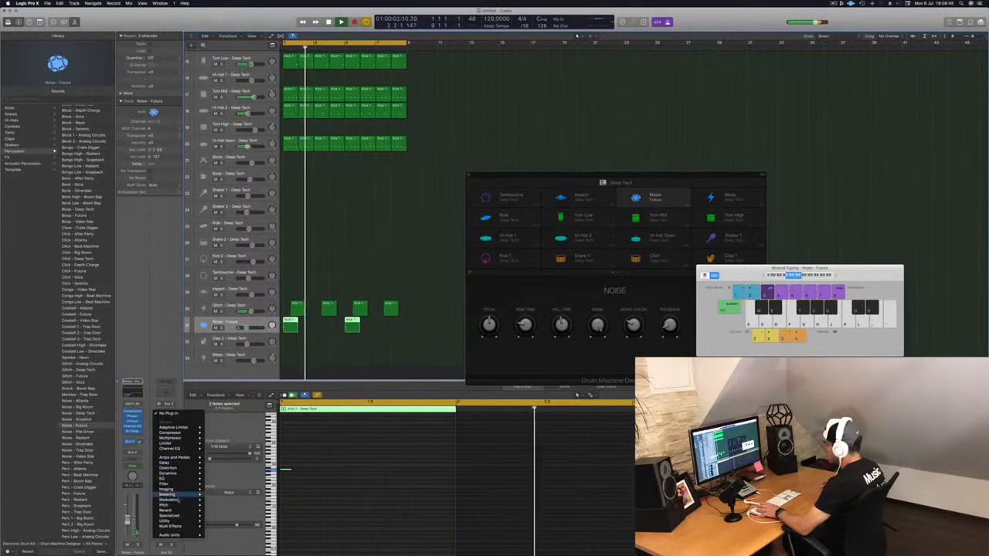
{"action": "mouse_move", "coordinate": [166, 511]}
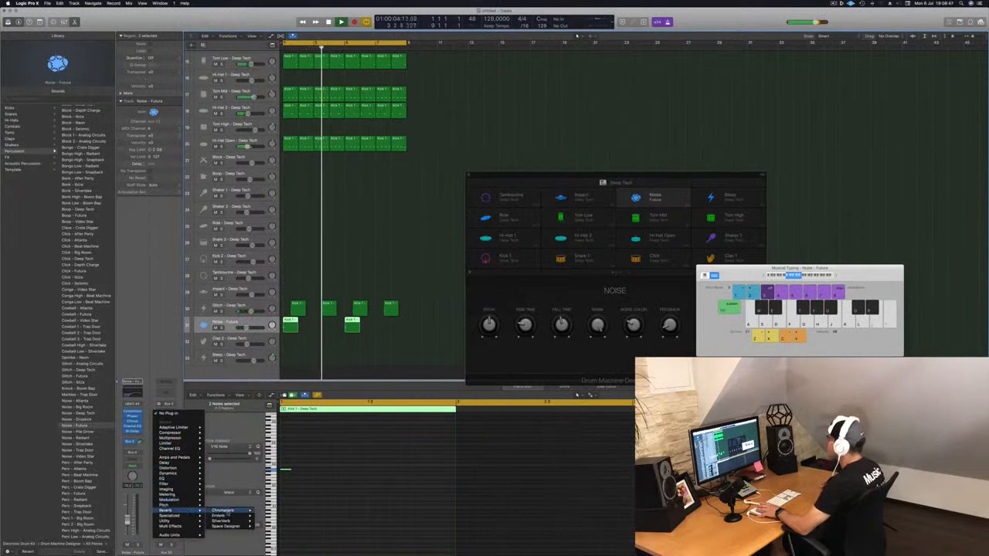
{"action": "mouse_move", "coordinate": [224, 517]}
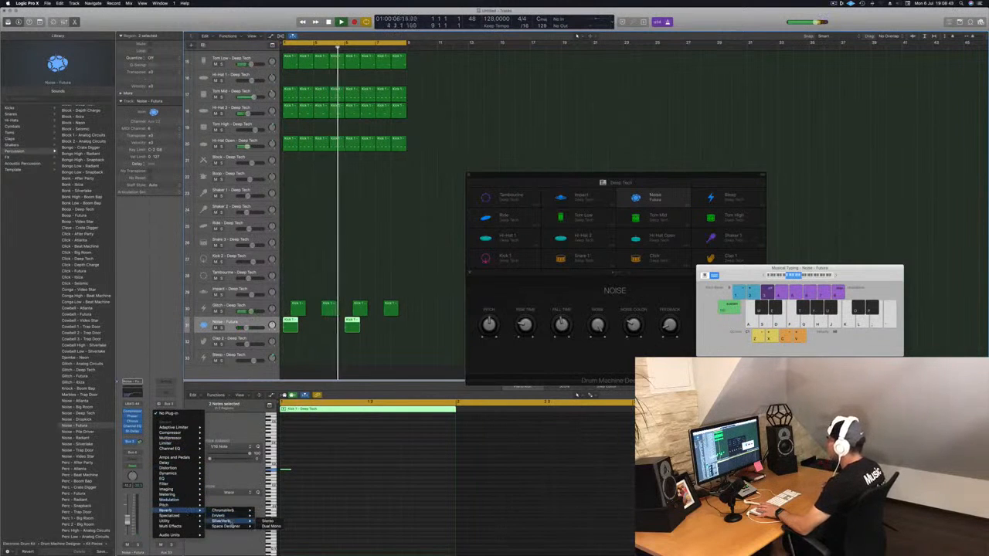
{"action": "left_click", "coordinate": [266, 521]}
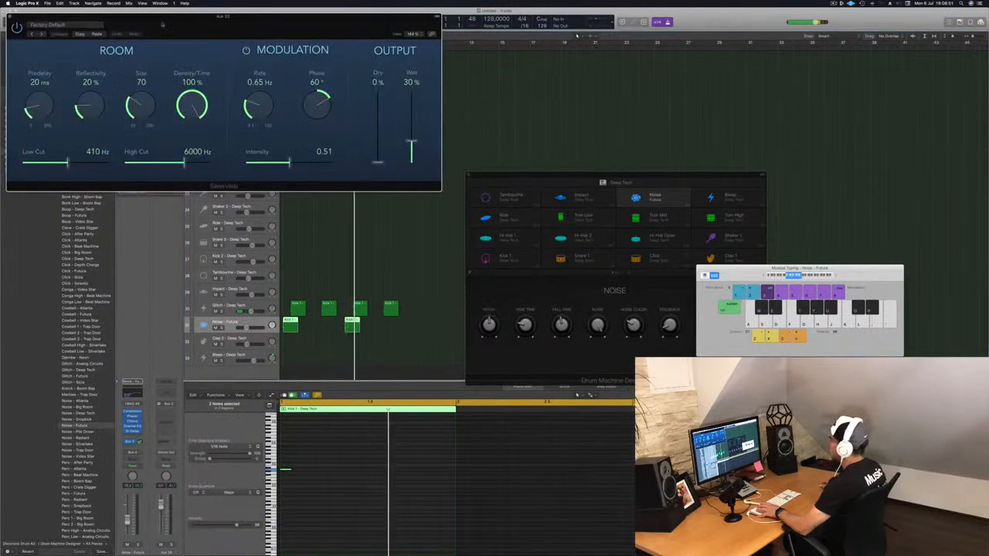
Step: Load the grandiose preset in the SilverVerb and move its window clear of the arrangement's upper tracks
{"action": "left_click_drag", "start_coordinate": [155, 5], "coordinate": [294, 64]}
{"action": "left_click", "coordinate": [211, 75]}
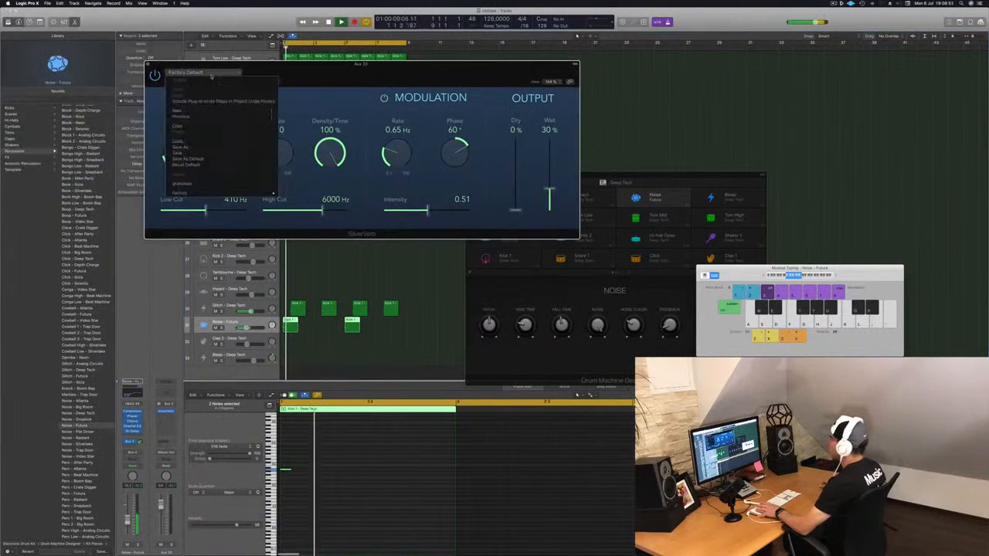
{"action": "left_click", "coordinate": [216, 184]}
{"action": "left_click_drag", "start_coordinate": [340, 71], "coordinate": [443, 117]}
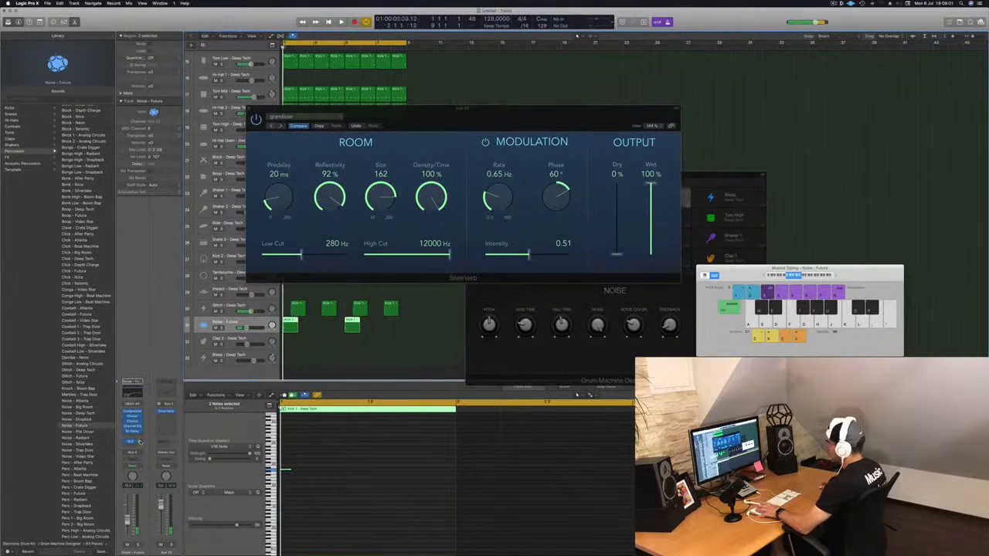
{"action": "left_click_drag", "start_coordinate": [489, 116], "coordinate": [451, 199]}
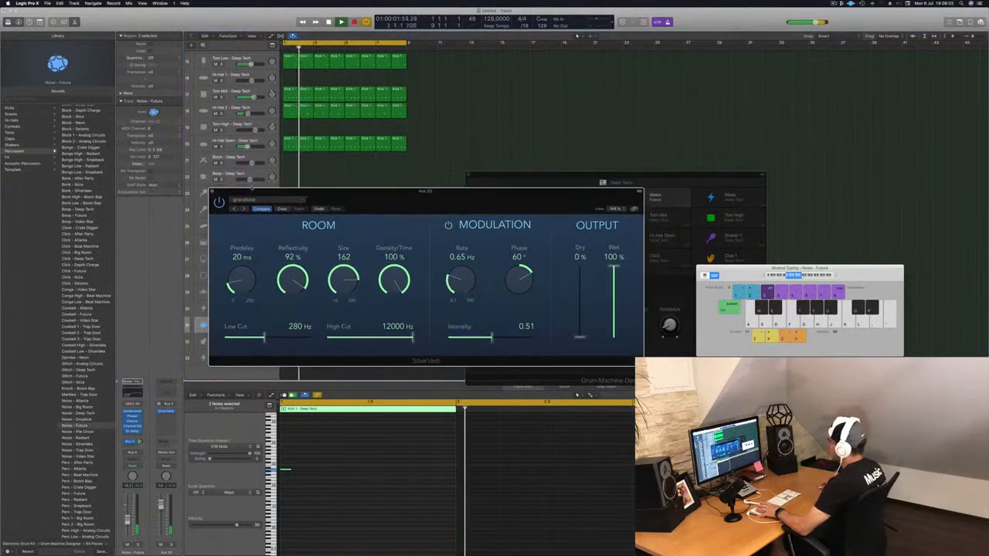
Step: Close the SilverVerb and add a send from the Glitch - Deep Tech track to the Noise track's reverb bus, with playback restarted
{"action": "left_click", "coordinate": [213, 191]}
{"action": "scroll", "coordinate": [335, 186], "scroll_direction": "left", "scroll_amount": 5}
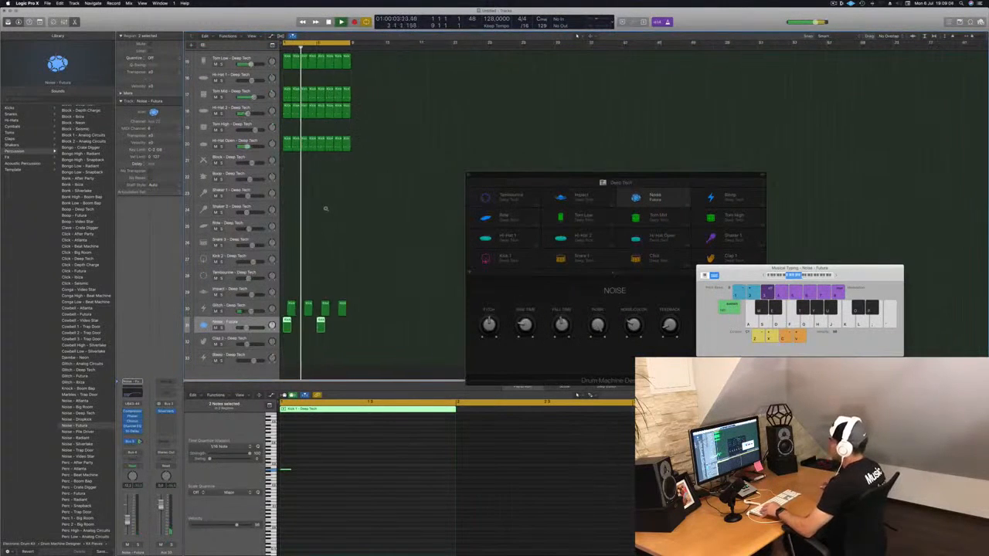
{"action": "left_click", "coordinate": [219, 306]}
{"action": "key", "text": "Return"}
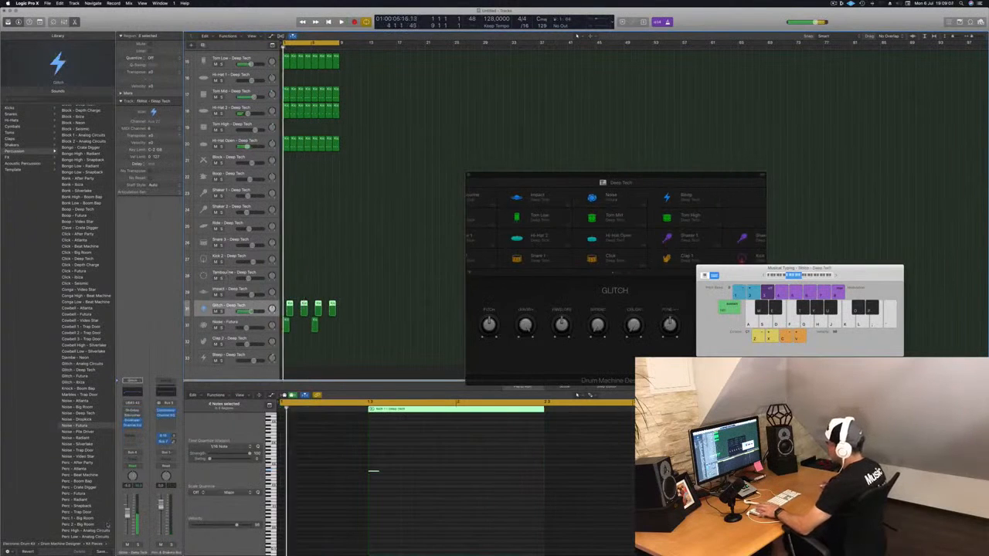
{"action": "left_click", "coordinate": [132, 441]}
{"action": "mouse_move", "coordinate": [133, 448]}
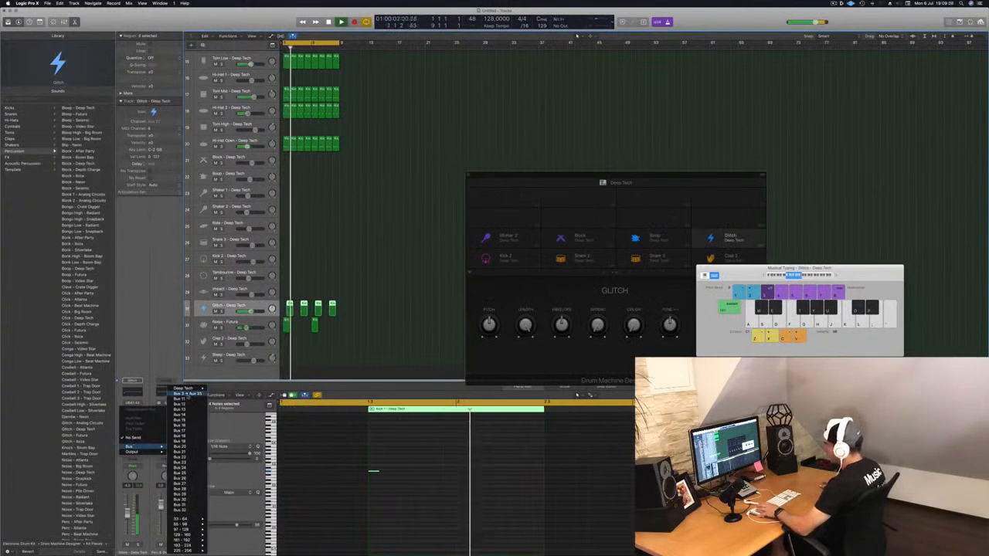
{"action": "left_click", "coordinate": [187, 395]}
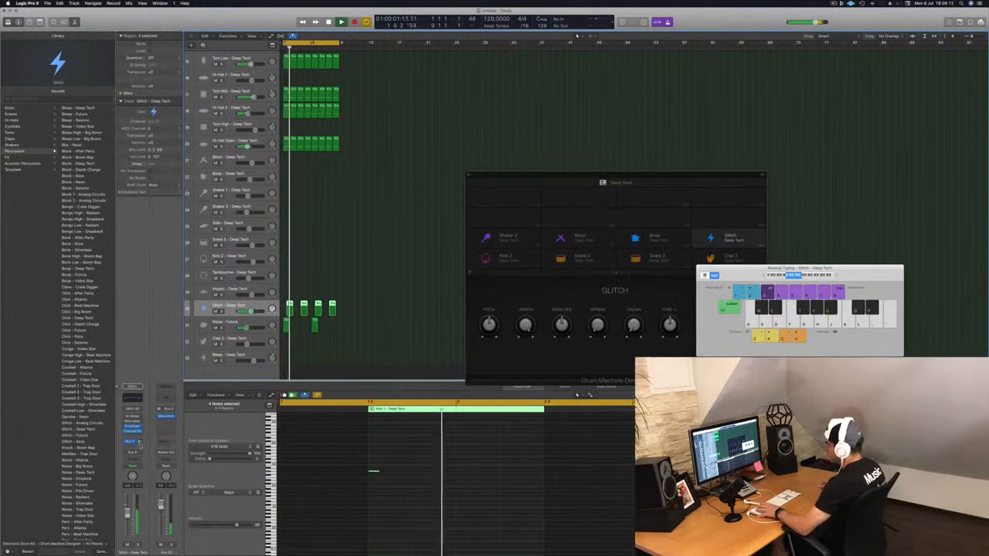
Step: Copy the first open hi-hat region onto the Shaker 2 track at bar 1
{"action": "scroll", "coordinate": [302, 277], "scroll_direction": "down", "scroll_amount": 5}
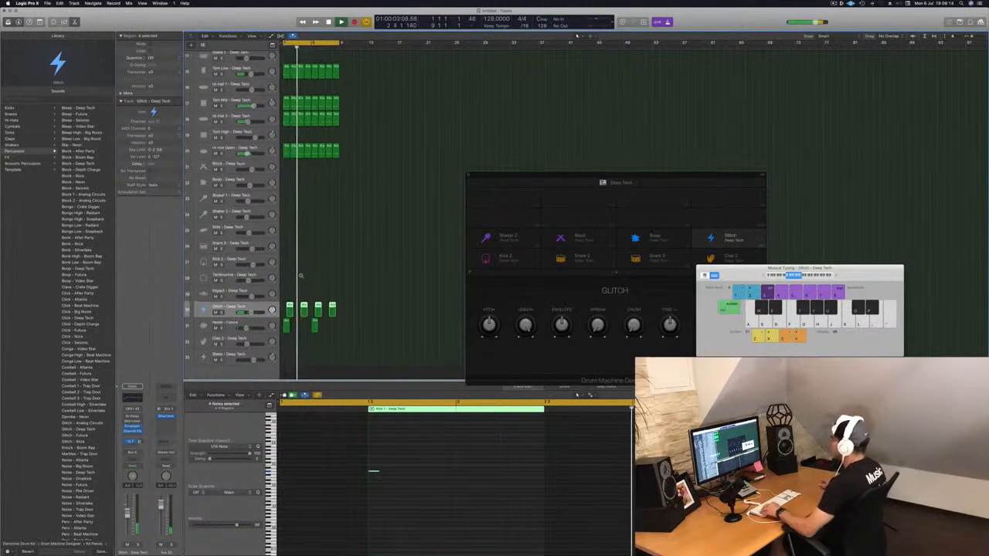
{"action": "left_click", "coordinate": [291, 263], "text": "ctrl+alt"}
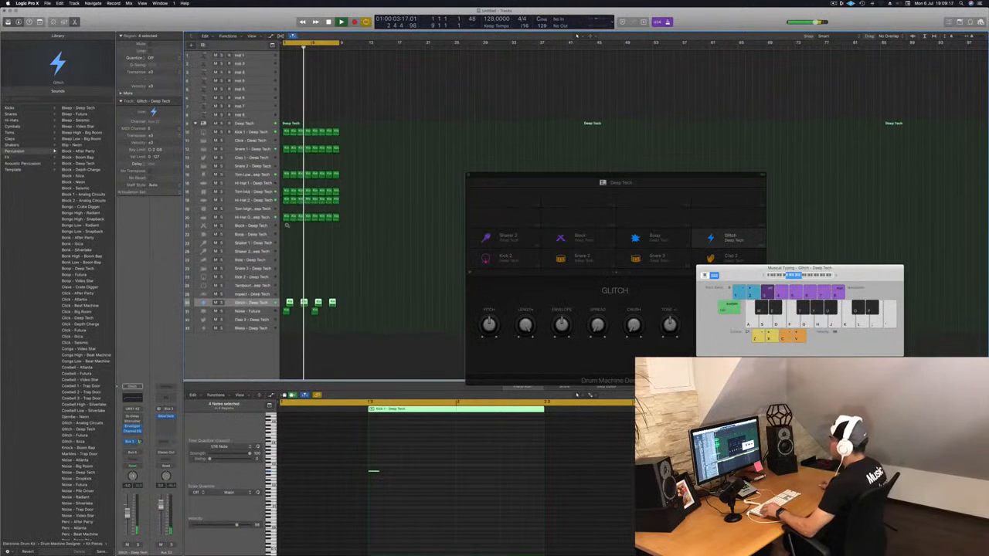
{"action": "left_click", "coordinate": [286, 218]}
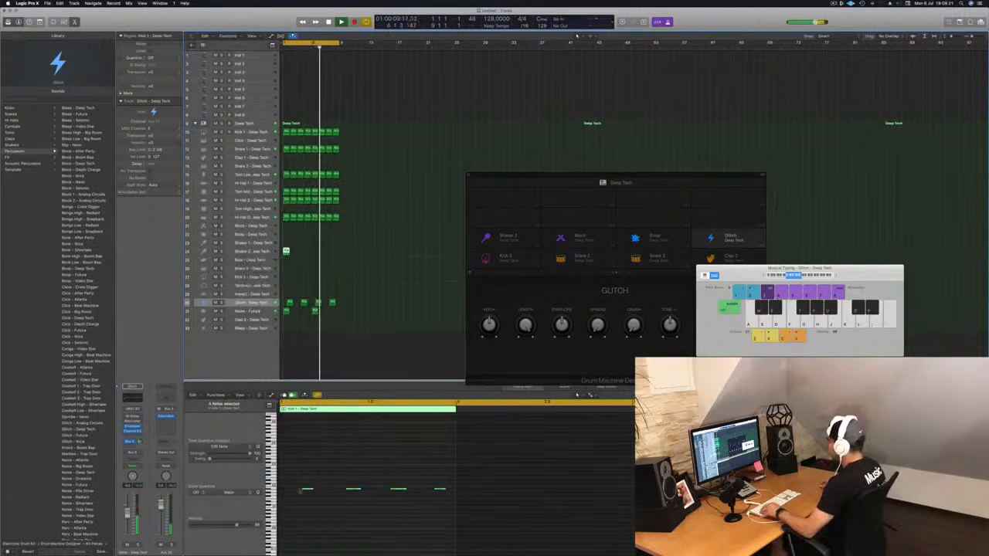
Step: Transpose the Shaker 2 region's four offbeat notes up and add copies of them on the beats, beginning at the bar's start
{"action": "left_click_drag", "start_coordinate": [299, 482], "coordinate": [445, 515]}
{"action": "key", "text": "alt+Up"}
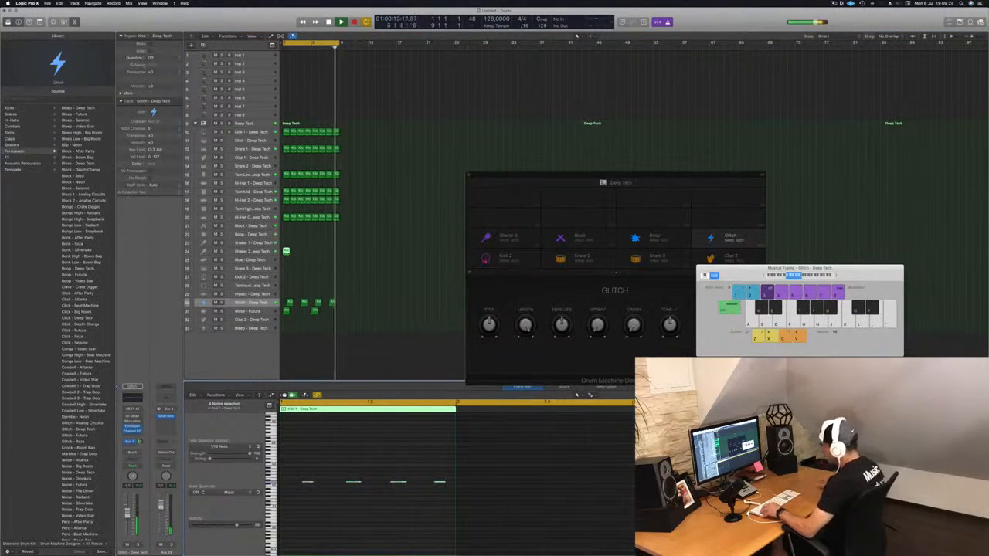
{"action": "left_click_drag", "start_coordinate": [306, 483], "coordinate": [285, 485]}
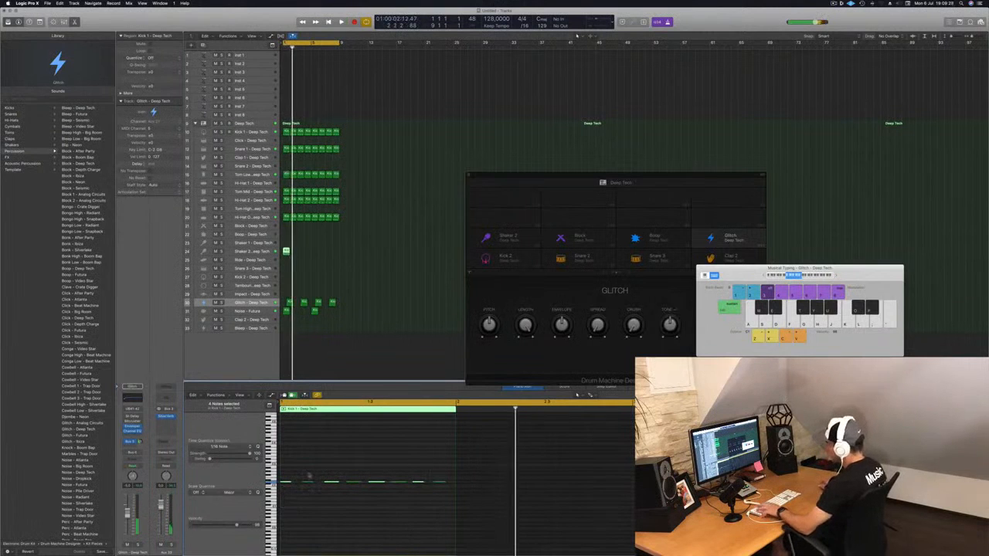
Step: Copy the Shaker 2 region along its track to fill all eight bars of the loop
{"action": "left_click", "coordinate": [251, 251]}
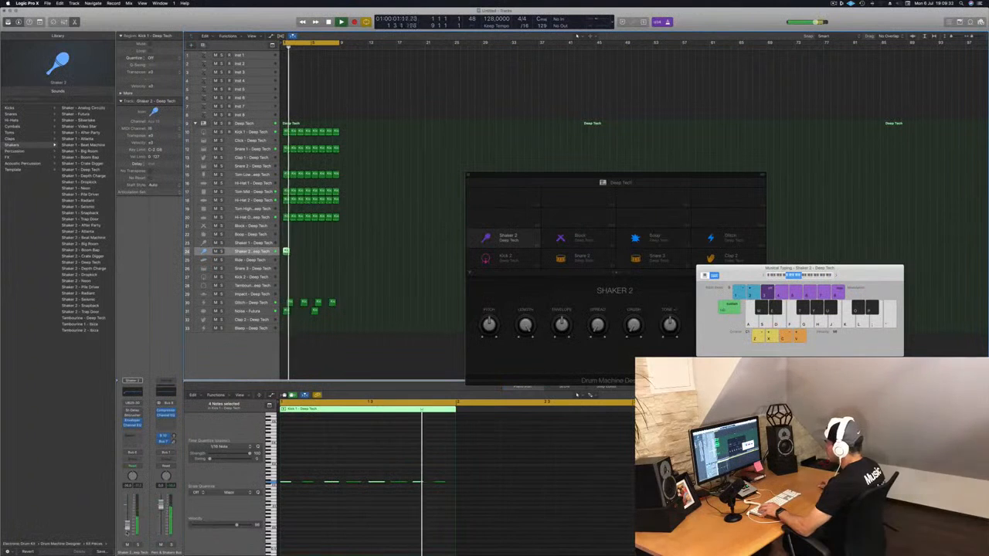
{"action": "left_click_drag", "start_coordinate": [286, 251], "coordinate": [318, 259]}
{"action": "key", "text": "super+Left"}
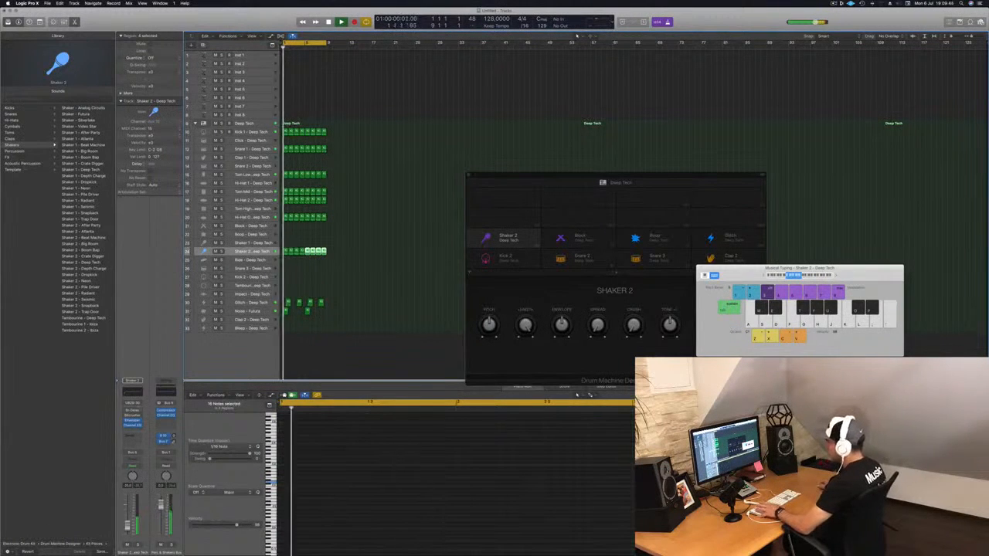
Step: Set the Shaker 2 Stereo Delay's output mix to 75% left and 48% right, compare it with bypass and close the plug-in
{"action": "left_click", "coordinate": [132, 411]}
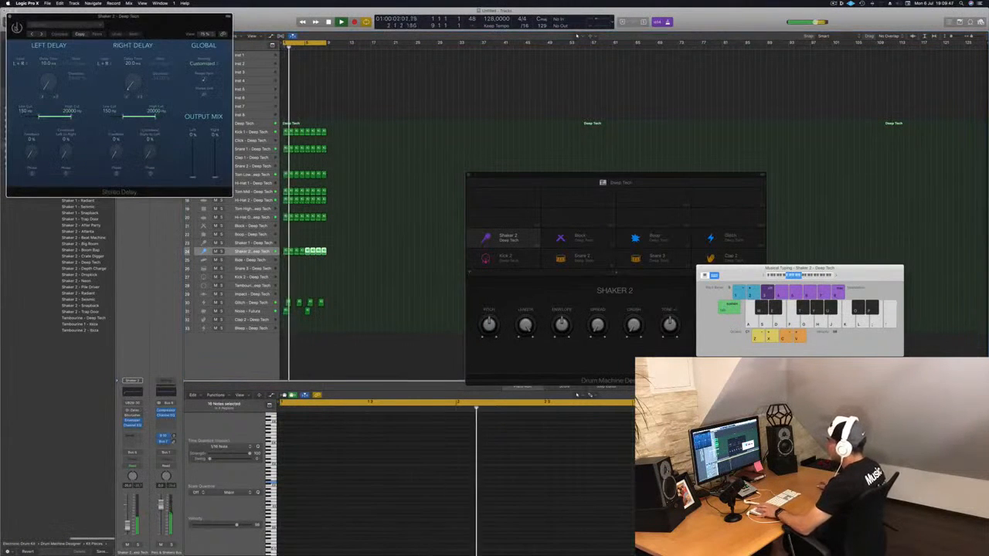
{"action": "left_click_drag", "start_coordinate": [142, 23], "coordinate": [336, 168]}
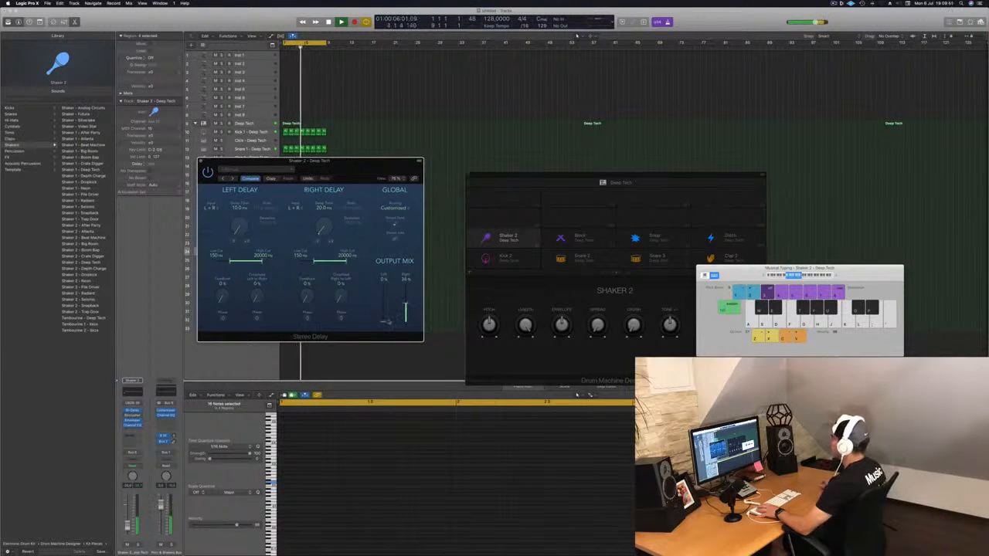
{"action": "left_click_drag", "start_coordinate": [386, 295], "coordinate": [384, 292]}
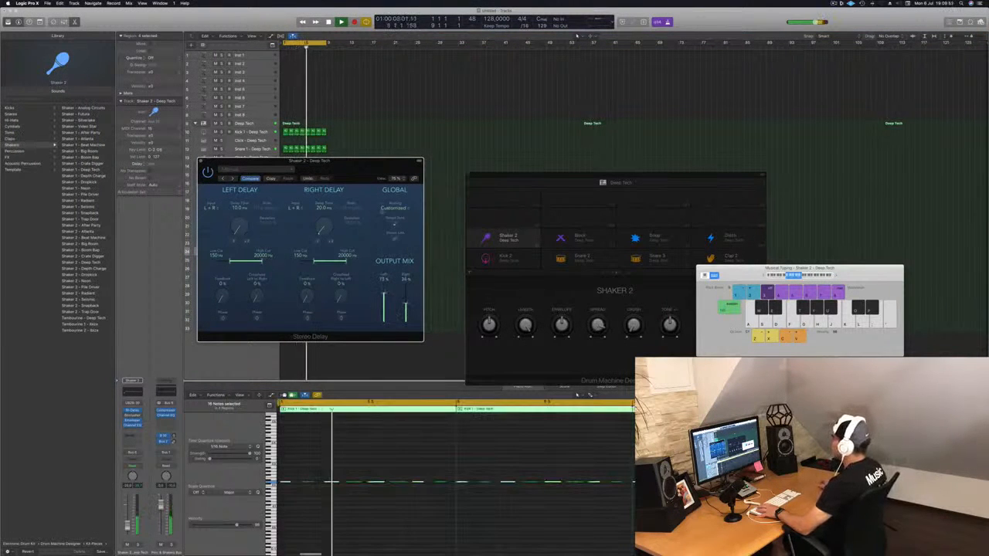
{"action": "left_click_drag", "start_coordinate": [349, 170], "coordinate": [391, 186]}
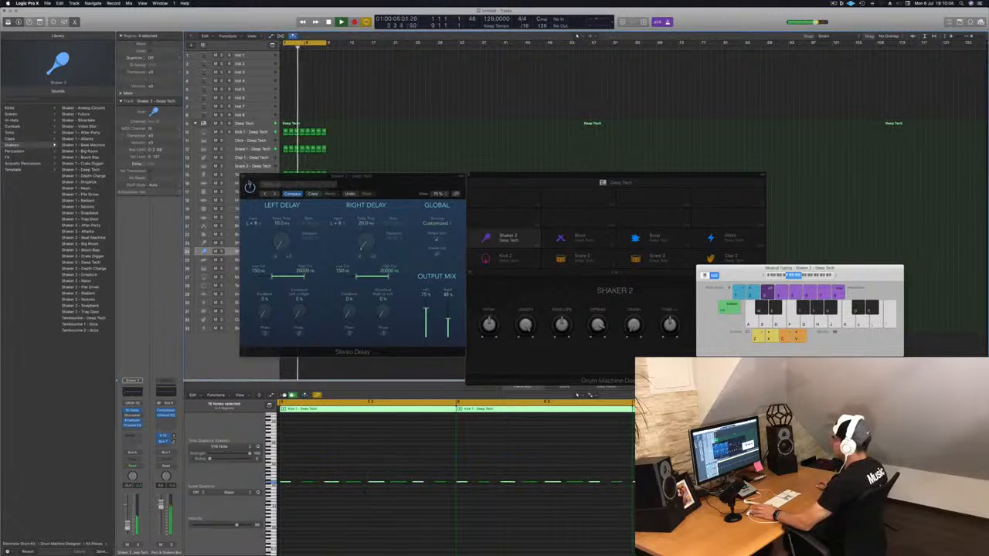
{"action": "left_click", "coordinate": [250, 187]}
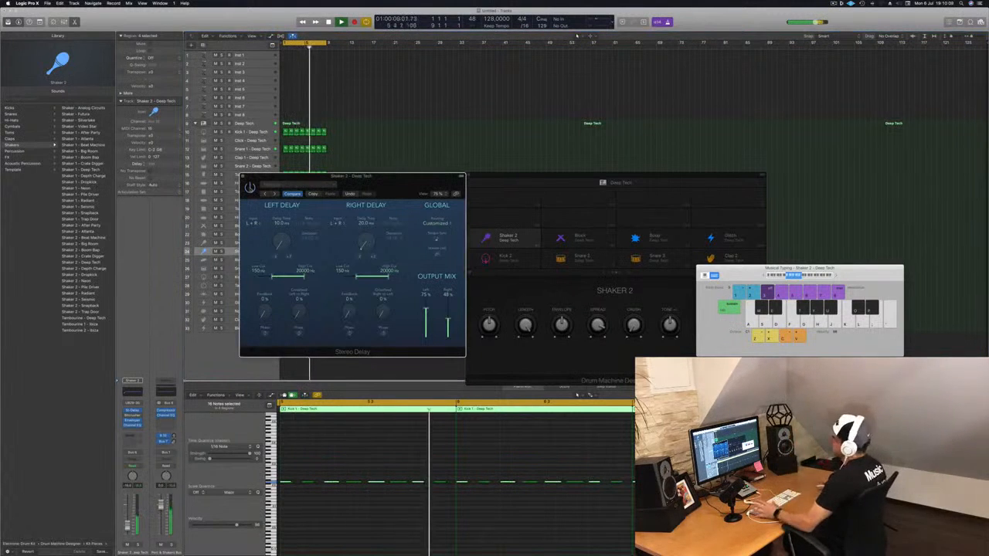
{"action": "left_click", "coordinate": [242, 177]}
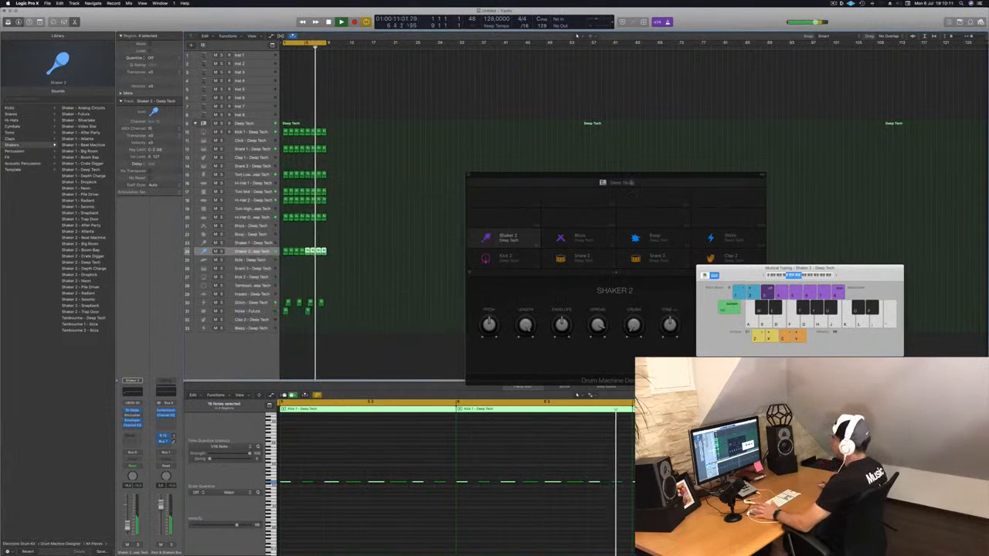
Step: Close the Drum Machine Designer window to clear the arrangement, with the Deep Tech main track selected
{"action": "left_click_drag", "start_coordinate": [648, 176], "coordinate": [655, 174]}
{"action": "left_click", "coordinate": [244, 124]}
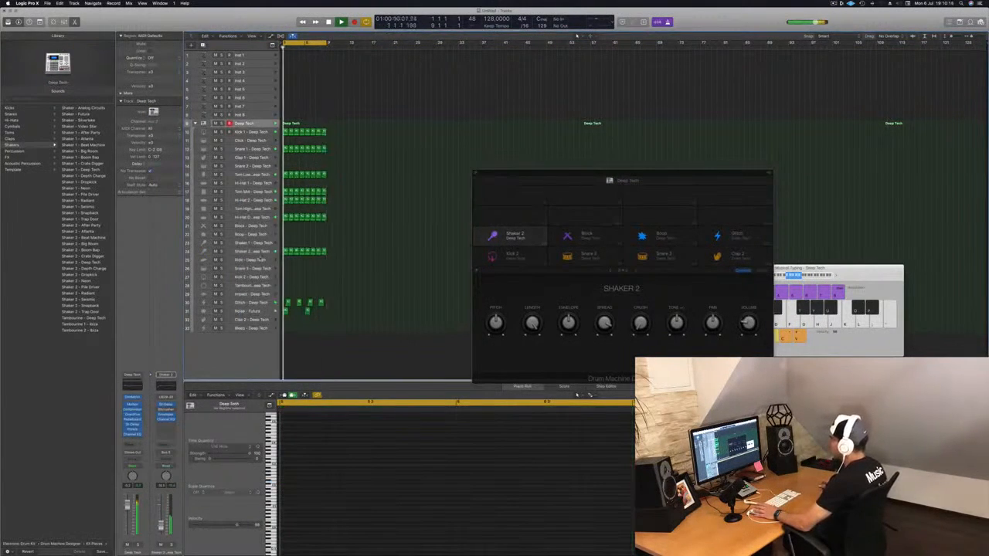
{"action": "left_click", "coordinate": [263, 251]}
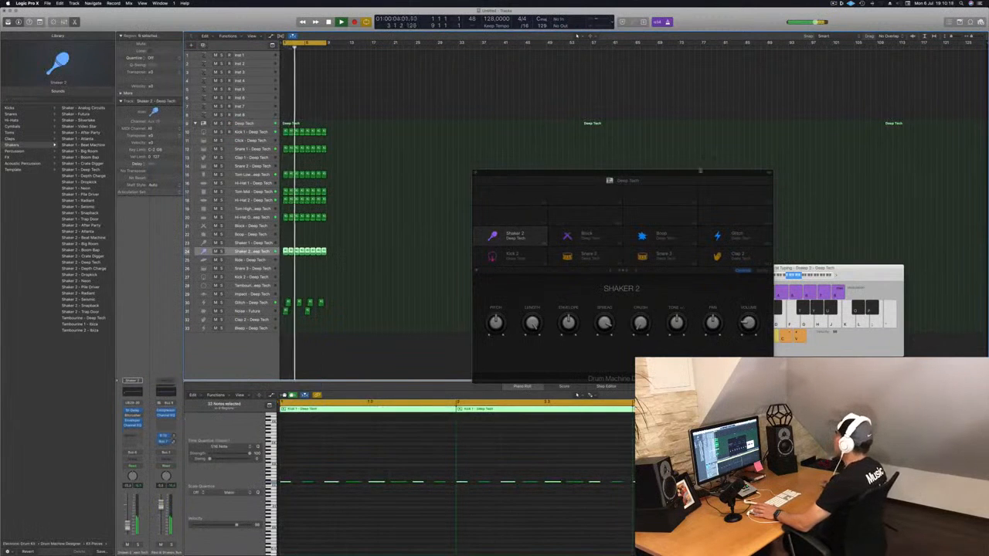
{"action": "left_click_drag", "start_coordinate": [586, 174], "coordinate": [541, 161]}
{"action": "left_click", "coordinate": [431, 168]}
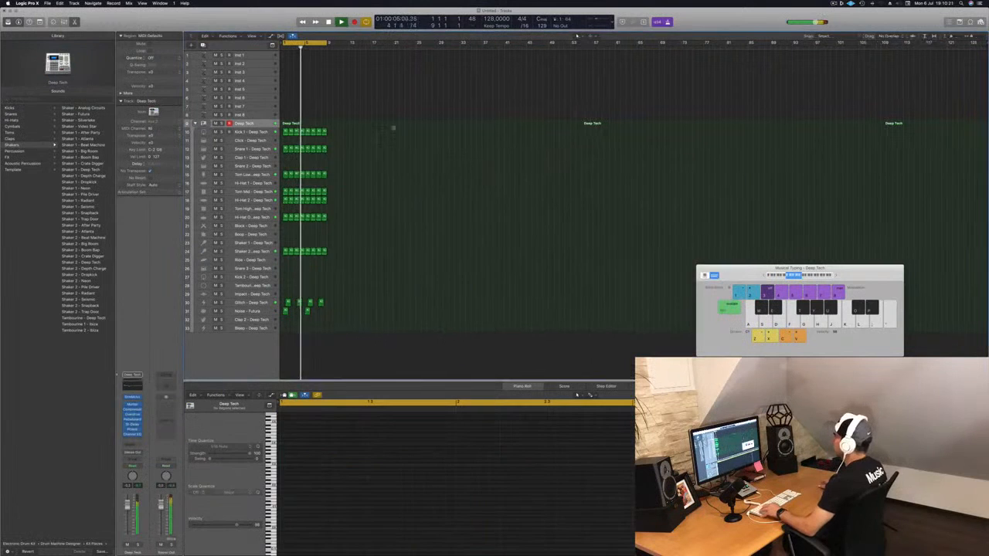
Step: Repeat all eight-bar drum regions once from bar 9 and extend the cycle range to bar 17
{"action": "scroll", "coordinate": [428, 144], "scroll_direction": "right", "scroll_amount": 5}
{"action": "scroll", "coordinate": [436, 142], "scroll_direction": "left", "scroll_amount": 2}
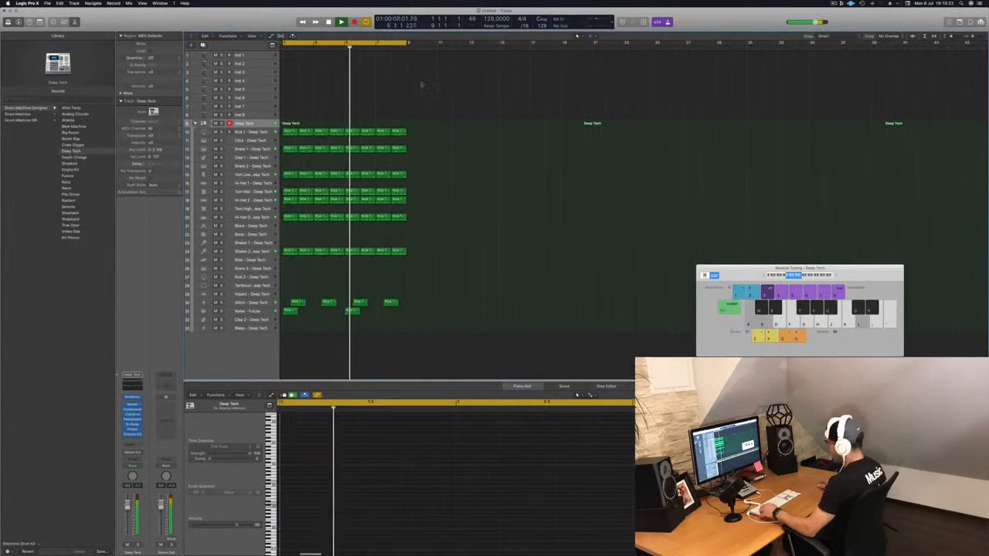
{"action": "key", "text": "super+r"}
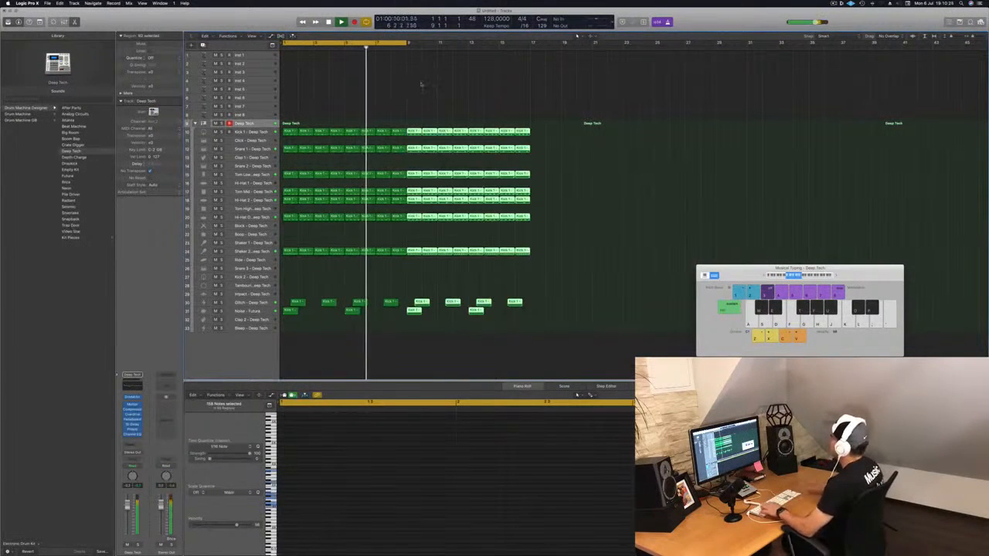
{"action": "scroll", "coordinate": [428, 73], "scroll_direction": "left", "scroll_amount": 2}
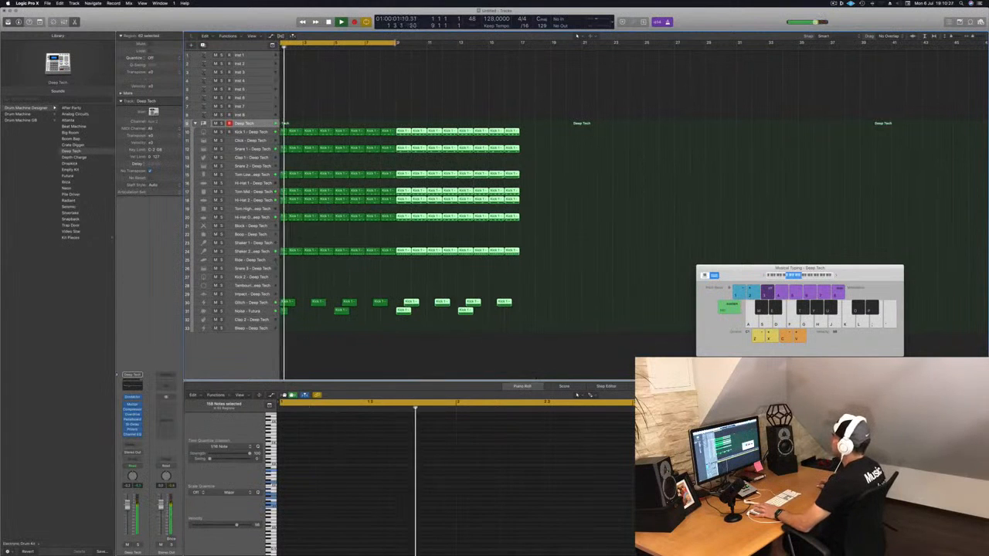
{"action": "left_click_drag", "start_coordinate": [395, 42], "coordinate": [519, 43]}
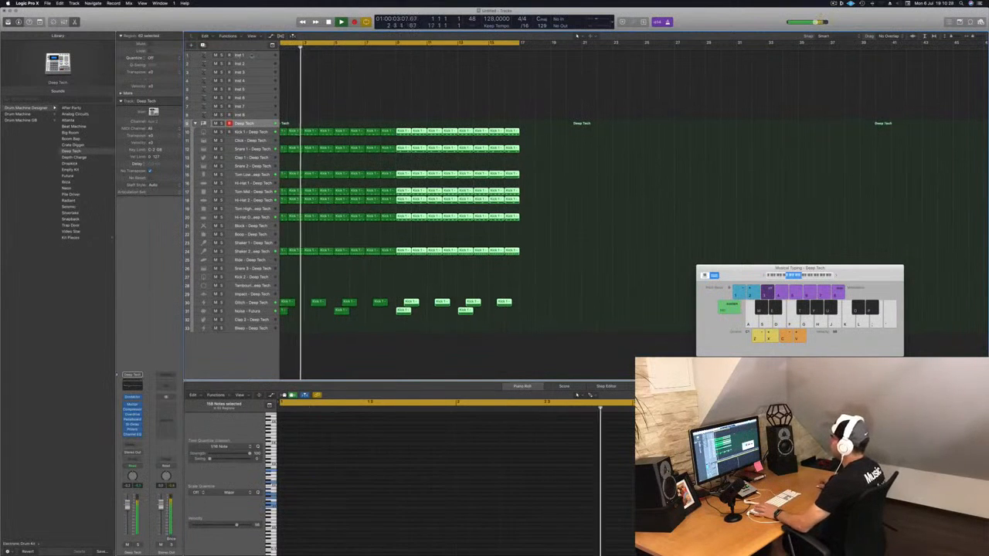
Step: Open the Alchemy synth on the Inst 1 track and filter its preset browser to the Brass category
{"action": "left_click", "coordinate": [212, 56]}
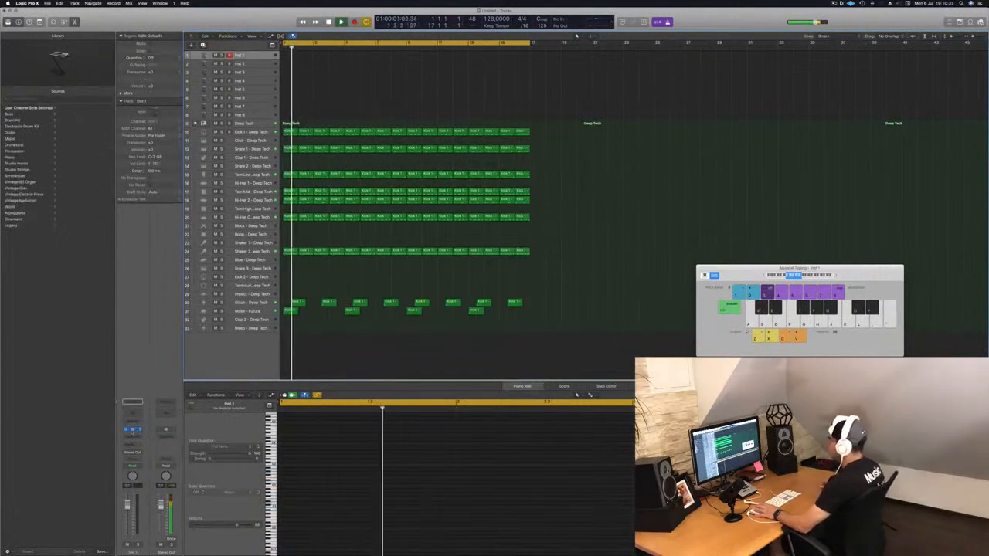
{"action": "left_click", "coordinate": [132, 429]}
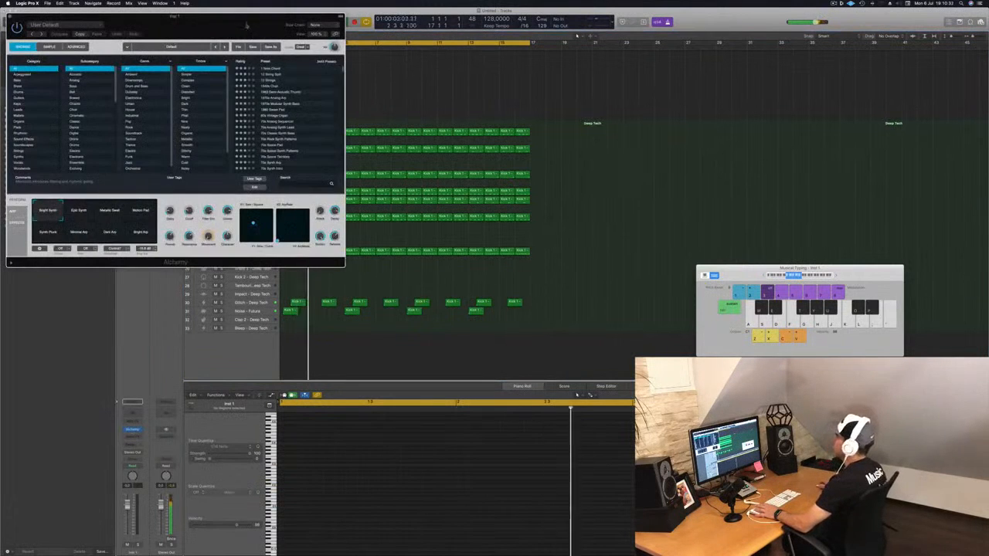
{"action": "left_click_drag", "start_coordinate": [116, 17], "coordinate": [343, 54]}
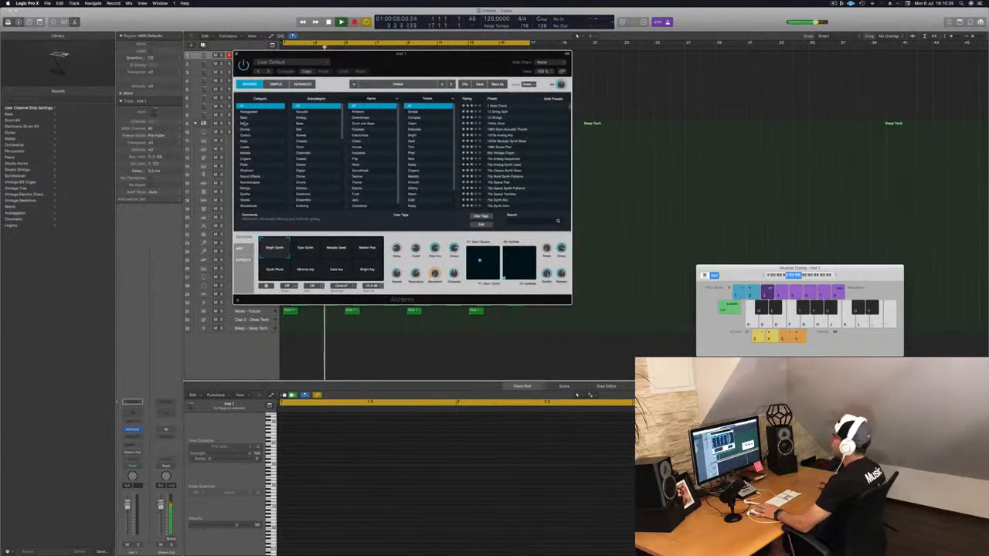
{"action": "left_click", "coordinate": [244, 117]}
{"action": "left_click", "coordinate": [245, 124]}
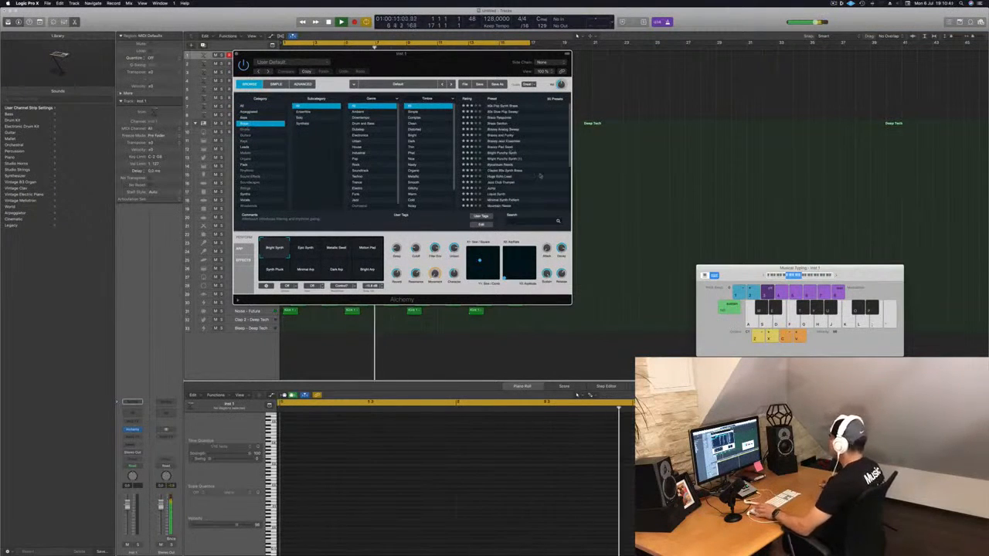
Step: Load the Byzantium Reeds preset for auditioning and move the Alchemy window away from the track list
{"action": "left_click", "coordinate": [500, 165]}
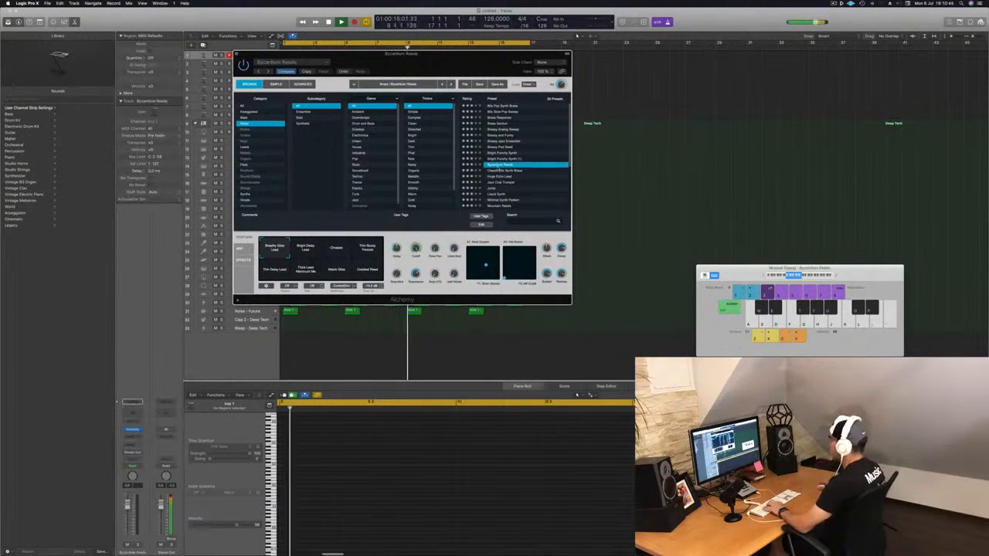
{"action": "left_click_drag", "start_coordinate": [409, 64], "coordinate": [550, 149]}
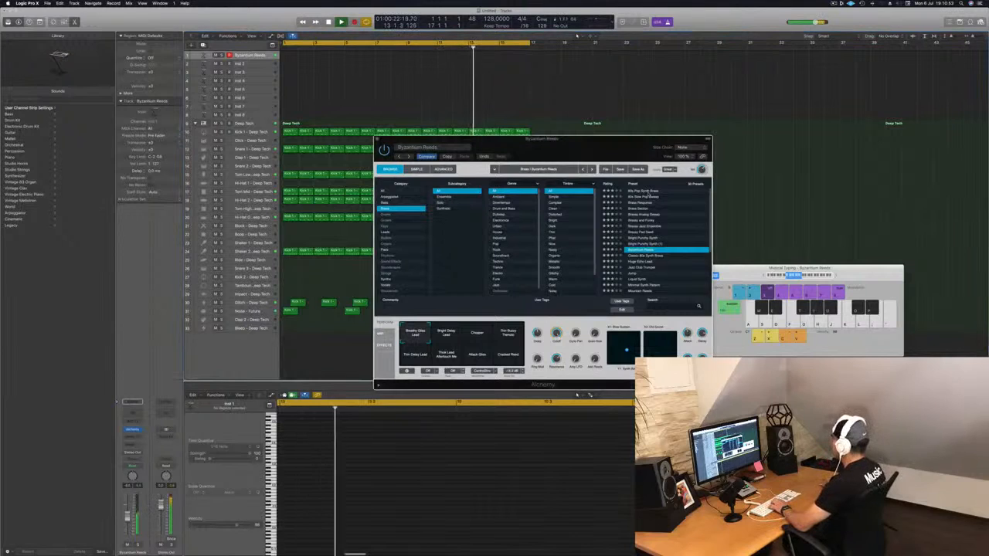
Step: Load the 80s Pop Synth Brass preset and raise the synth track's volume
{"action": "left_click", "coordinate": [651, 191]}
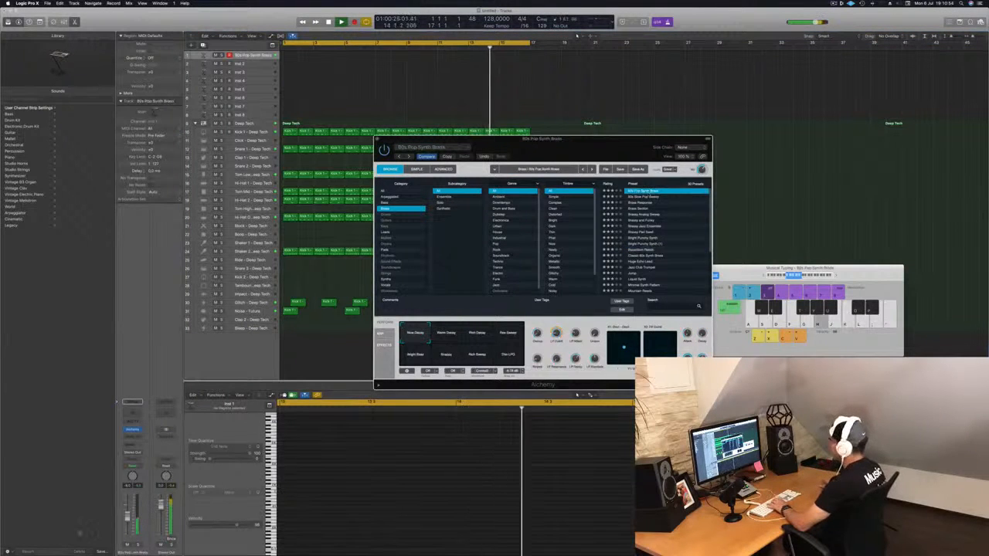
{"action": "key", "text": "j"}
{"action": "left_click", "coordinate": [127, 515]}
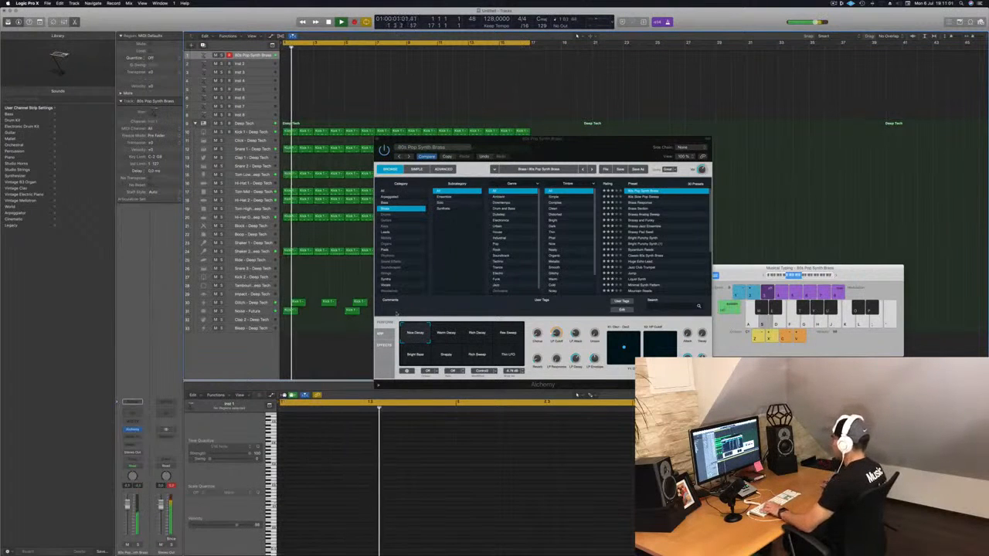
Step: Audition the 80s Pop Synth Brass preset by playing notes over the running beat, moving the Alchemy window aside
{"action": "left_click_drag", "start_coordinate": [616, 144], "coordinate": [586, 130]}
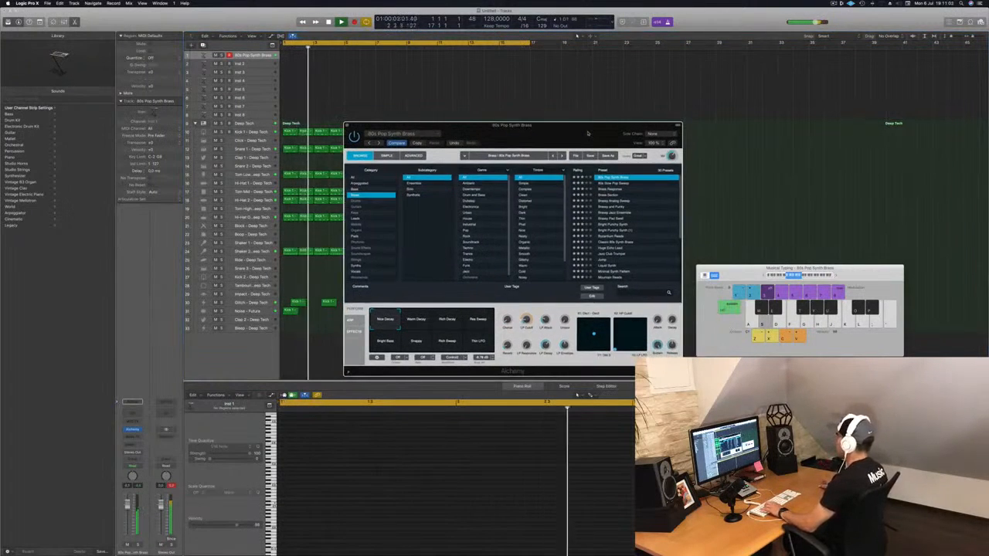
{"action": "key", "text": "d"}
{"action": "key", "text": "f"}
{"action": "key", "text": "s"}
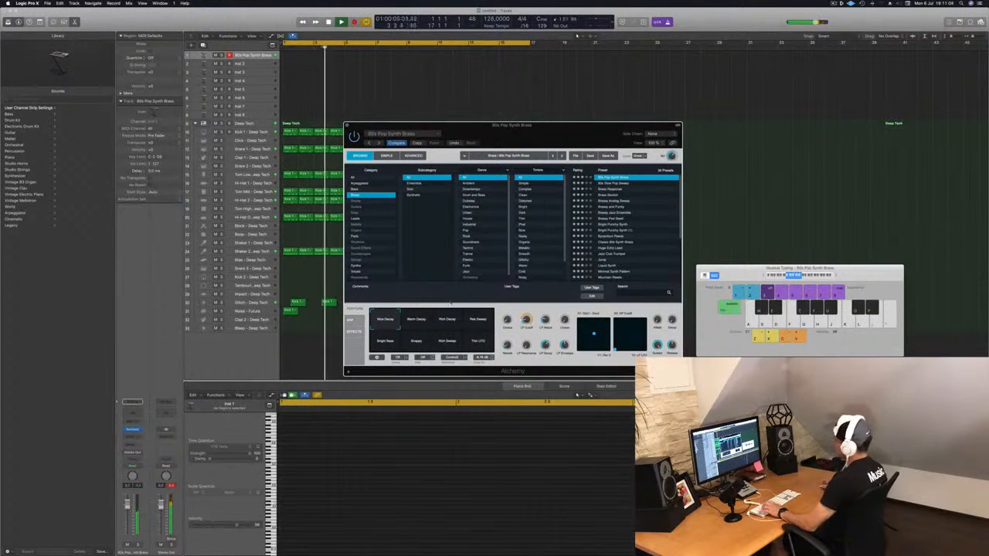
{"action": "key", "text": "a"}
{"action": "key", "text": "s"}
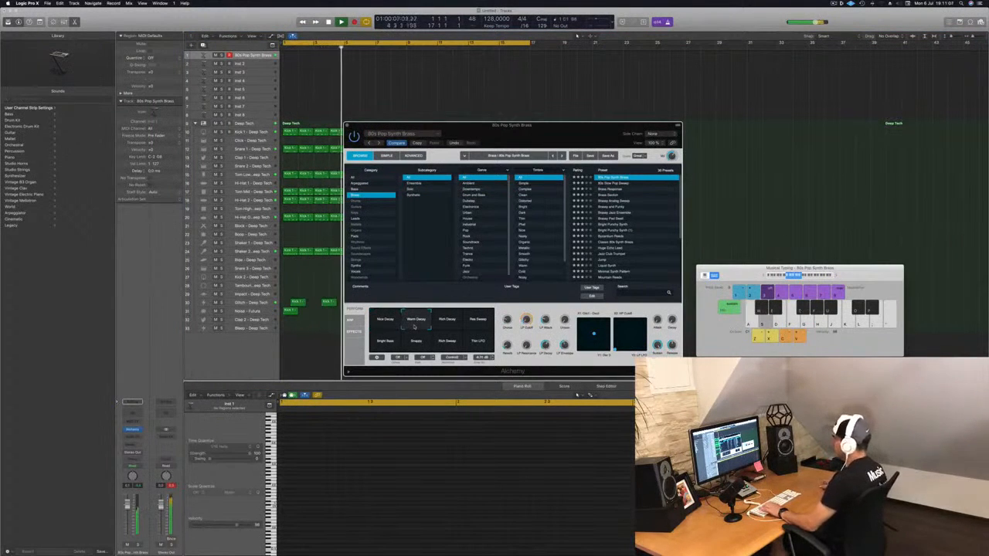
{"action": "key", "text": "d"}
Step: Audition the preset's performance snapshots from Rich Decay through Thin LFO, returning to Nice Decay
{"action": "left_click", "coordinate": [452, 325]}
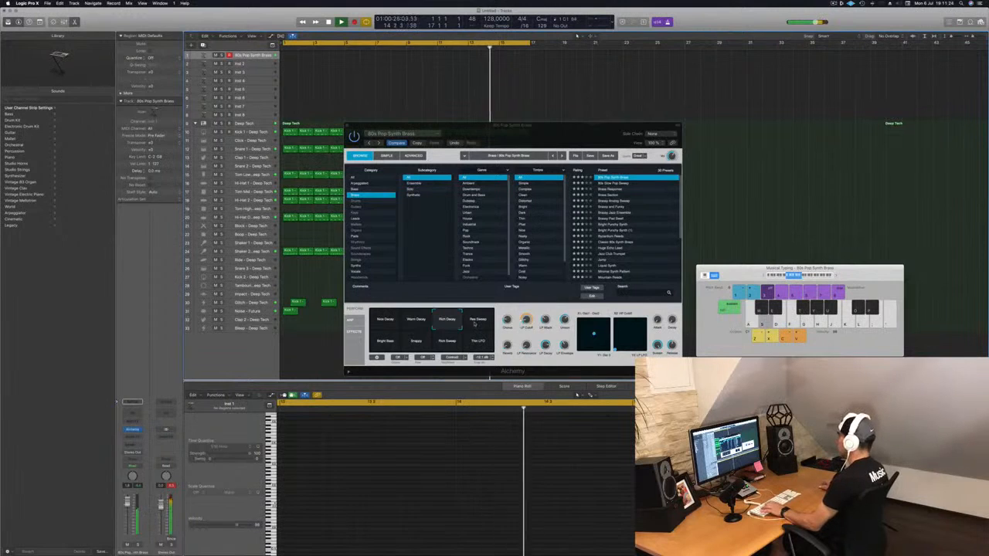
{"action": "left_click", "coordinate": [479, 321]}
{"action": "left_click", "coordinate": [390, 347]}
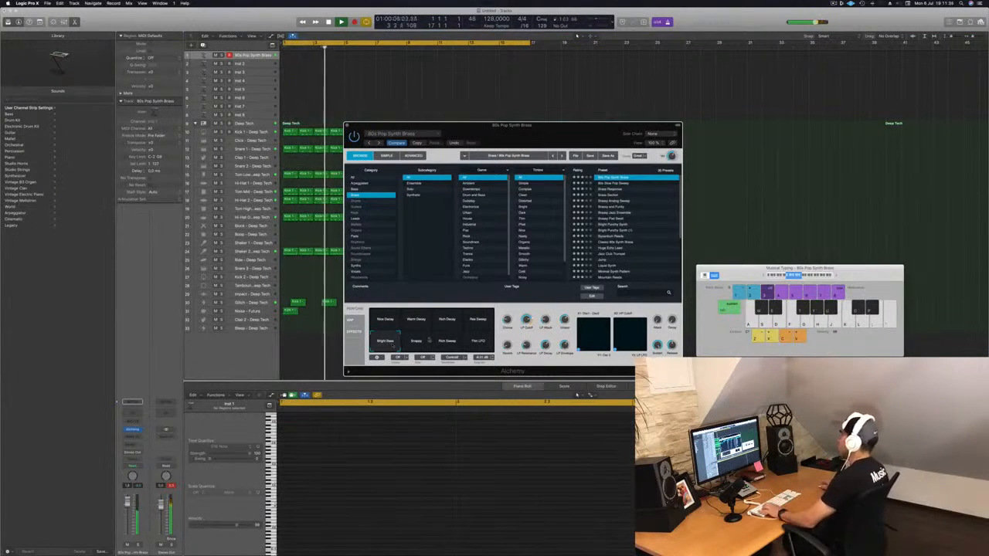
{"action": "left_click", "coordinate": [418, 346]}
{"action": "left_click", "coordinate": [447, 343]}
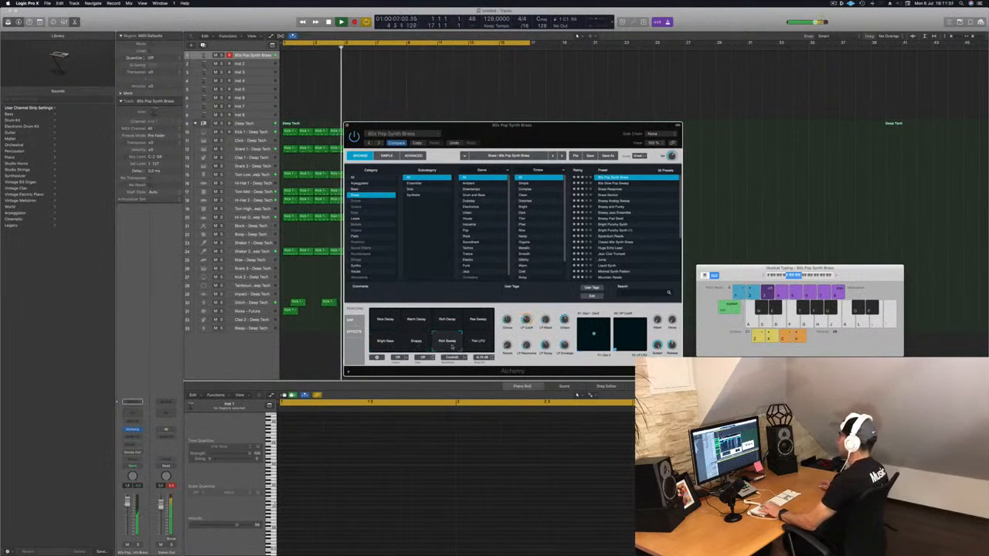
{"action": "left_click", "coordinate": [476, 343]}
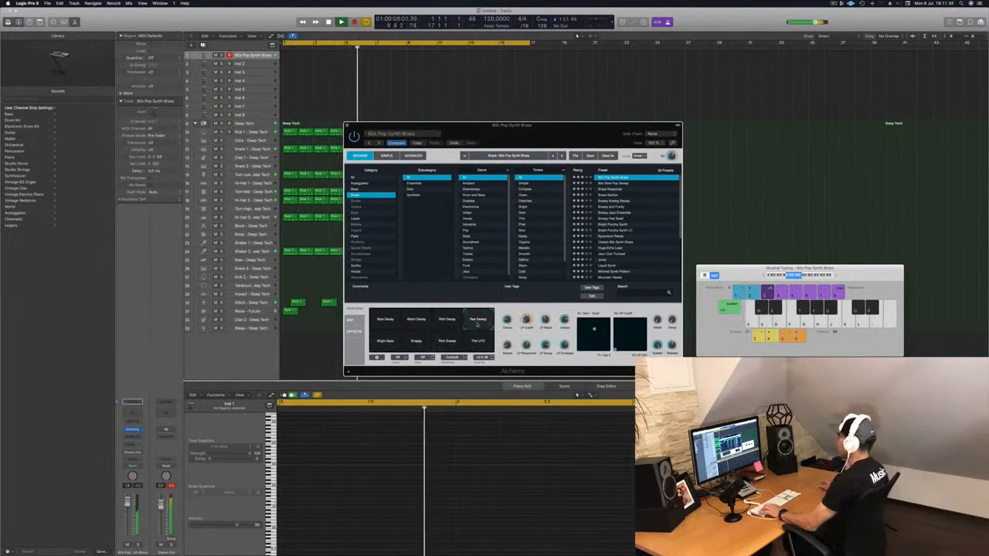
{"action": "left_click", "coordinate": [386, 324]}
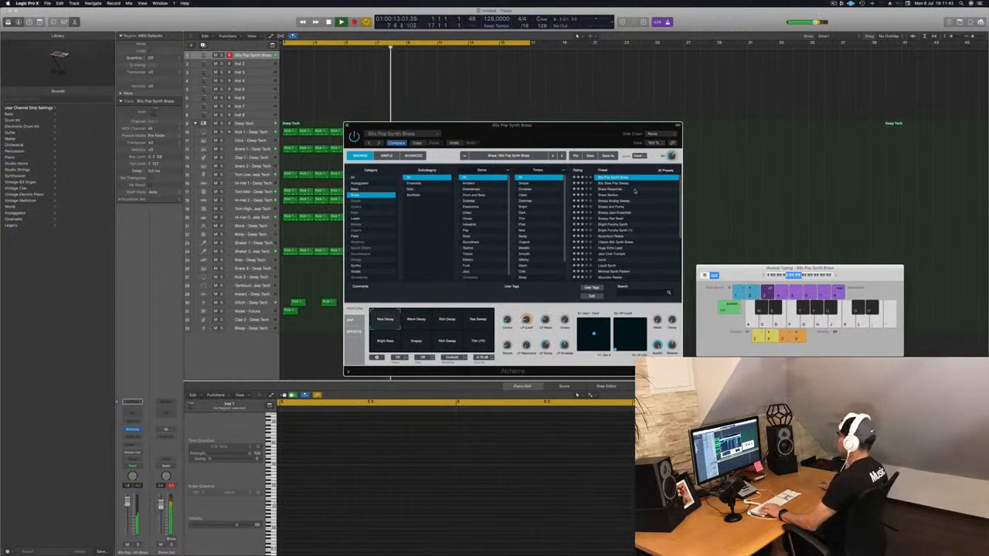
Step: Audition the 80s Slow Pop Sweep and Brass Response presets, trying out the performance snapshots of Brass Response
{"action": "left_click_drag", "start_coordinate": [579, 133], "coordinate": [670, 144]}
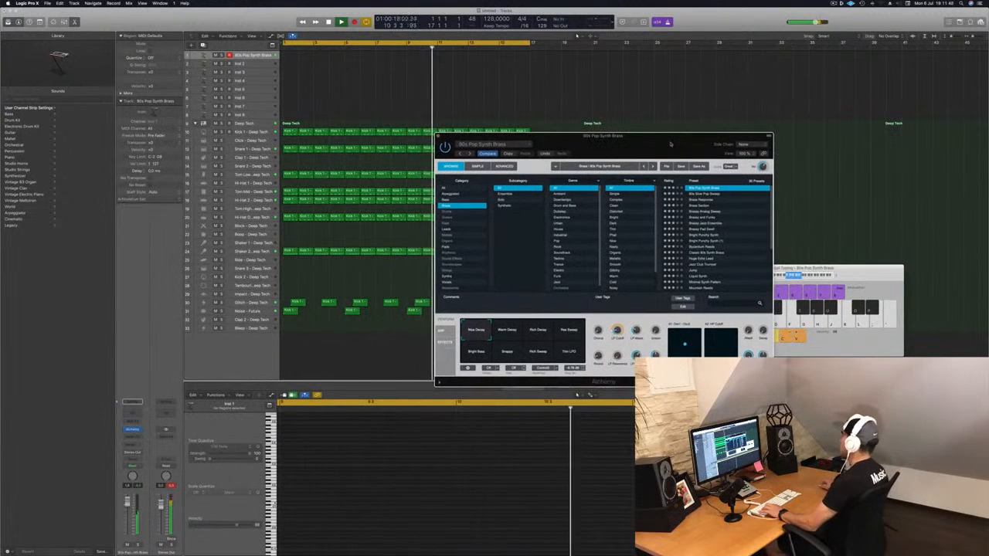
{"action": "left_click", "coordinate": [703, 194]}
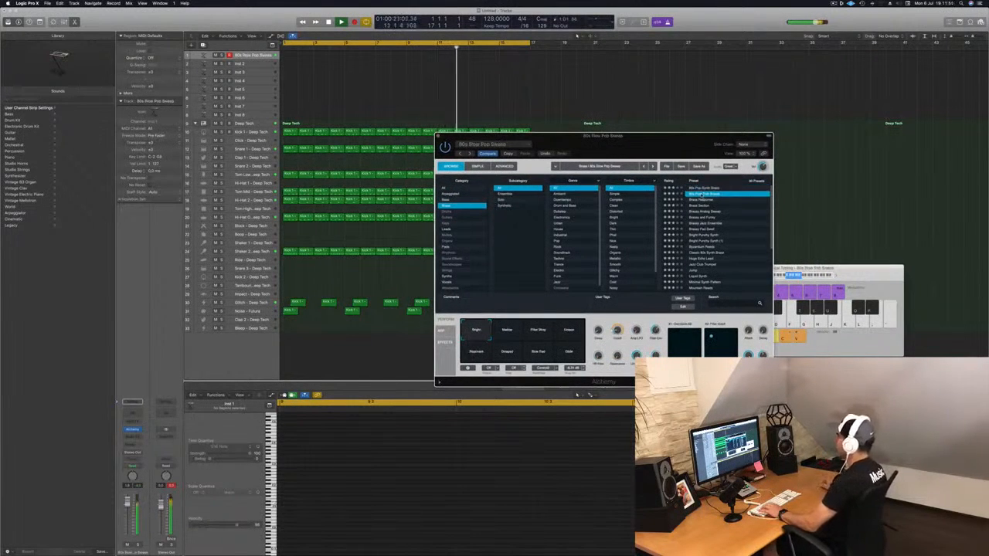
{"action": "left_click", "coordinate": [705, 200]}
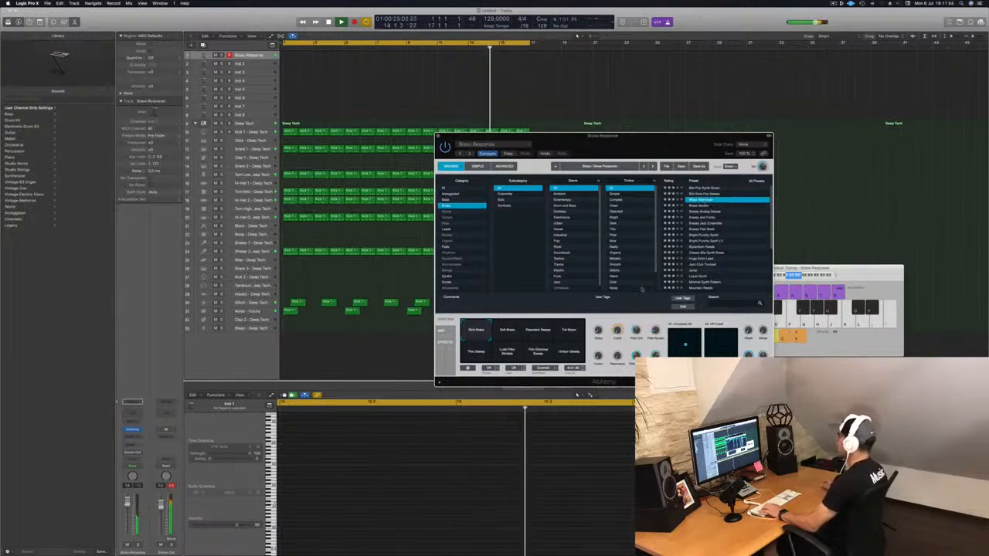
{"action": "left_click", "coordinate": [512, 334]}
{"action": "left_click", "coordinate": [538, 332]}
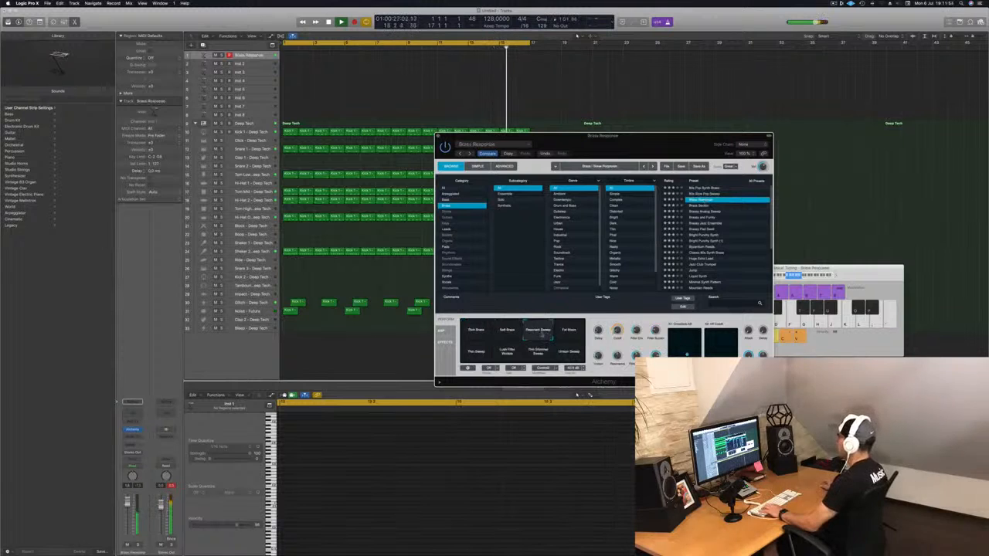
{"action": "left_click", "coordinate": [568, 332]}
{"action": "left_click", "coordinate": [476, 351]}
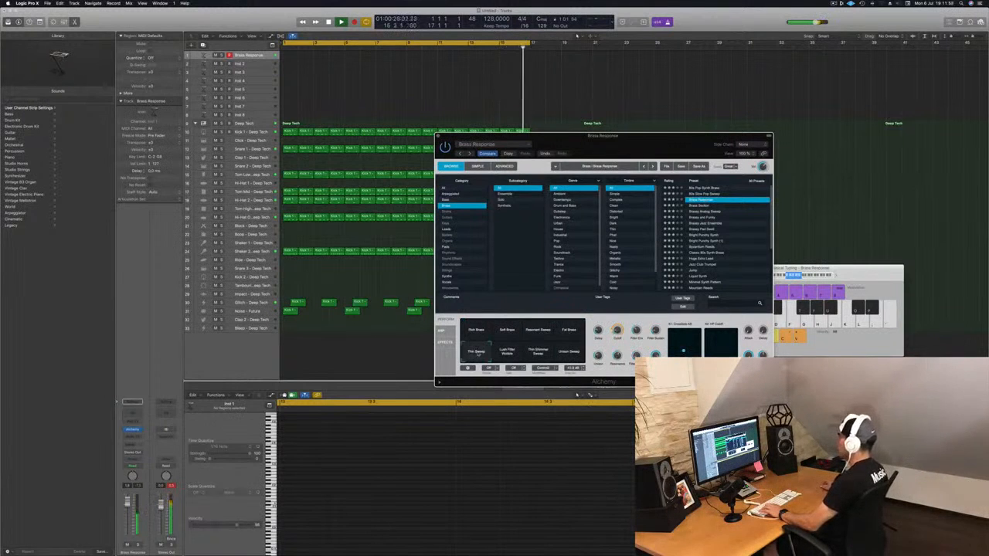
{"action": "left_click", "coordinate": [507, 352]}
{"action": "left_click", "coordinate": [538, 352]}
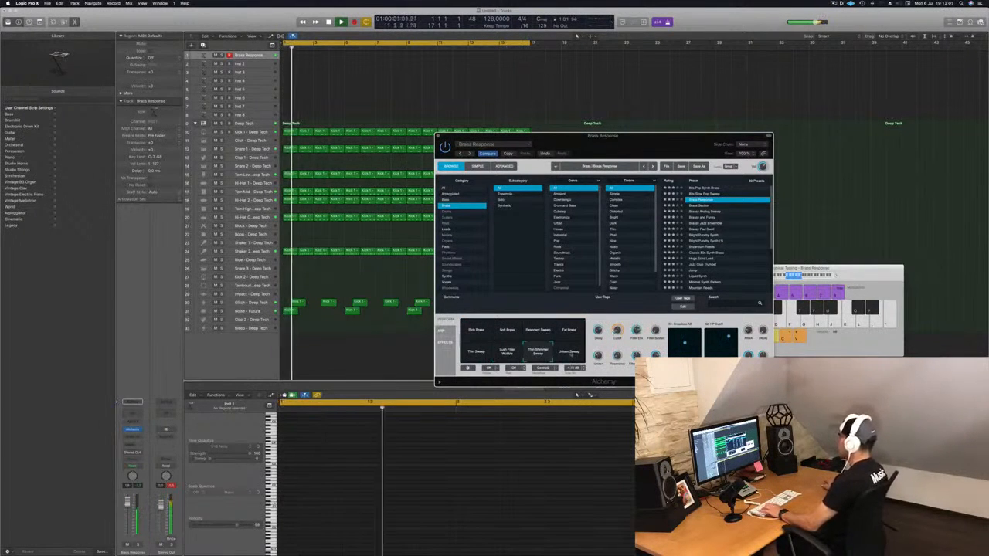
{"action": "left_click", "coordinate": [476, 332]}
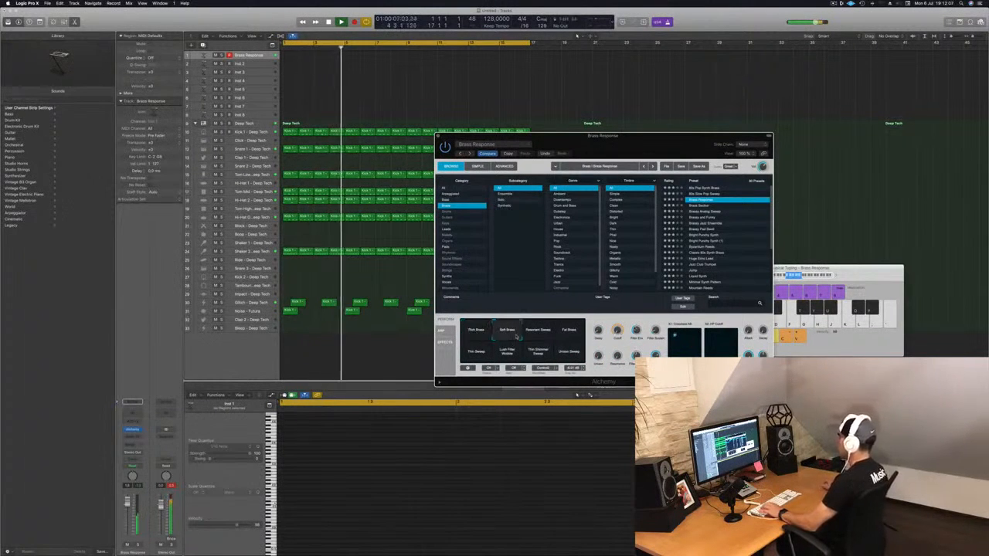
Step: Audition the brass presets from Brass Section through Brassy Jazz Ensemble and load Brassy Pad Swell
{"action": "left_click", "coordinate": [702, 206]}
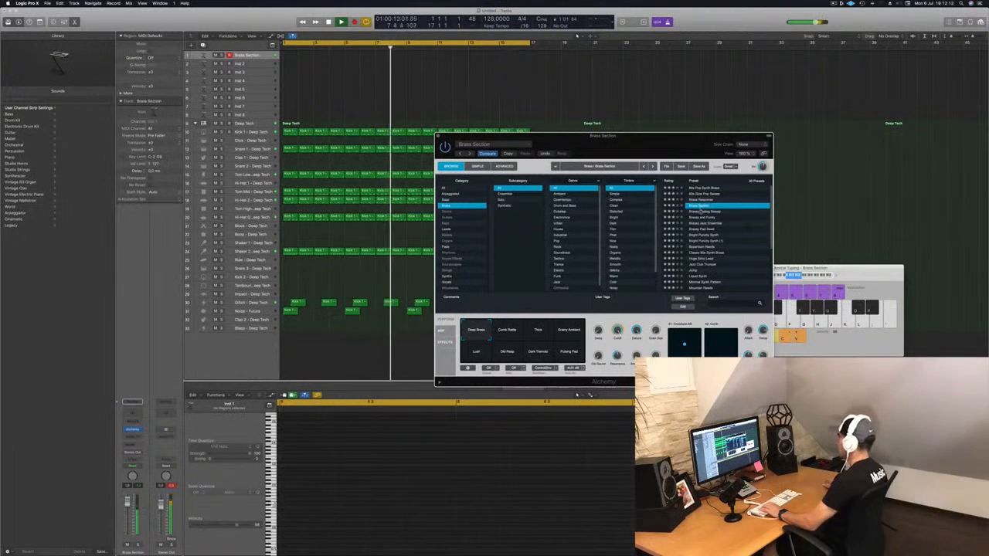
{"action": "left_click", "coordinate": [700, 212]}
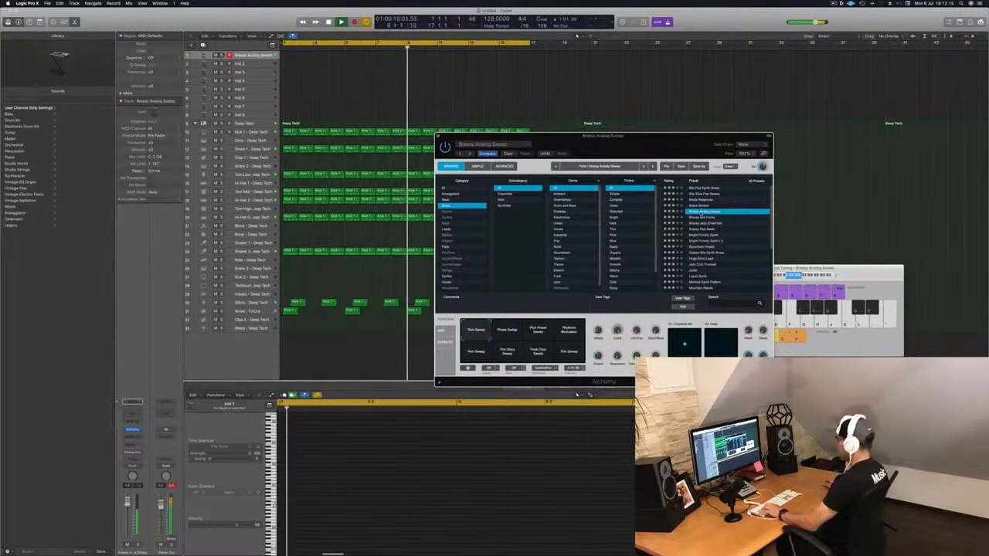
{"action": "left_click", "coordinate": [706, 218]}
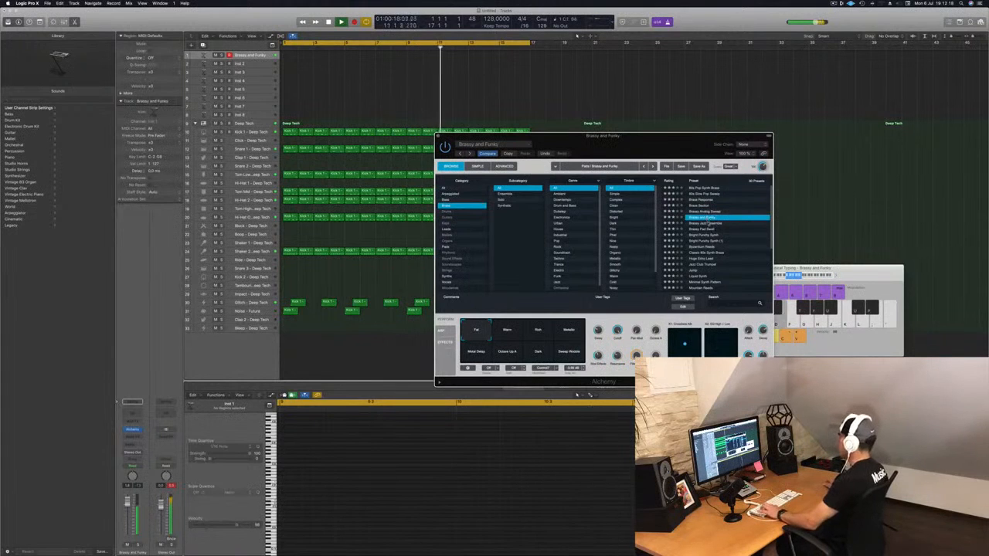
{"action": "left_click", "coordinate": [709, 223]}
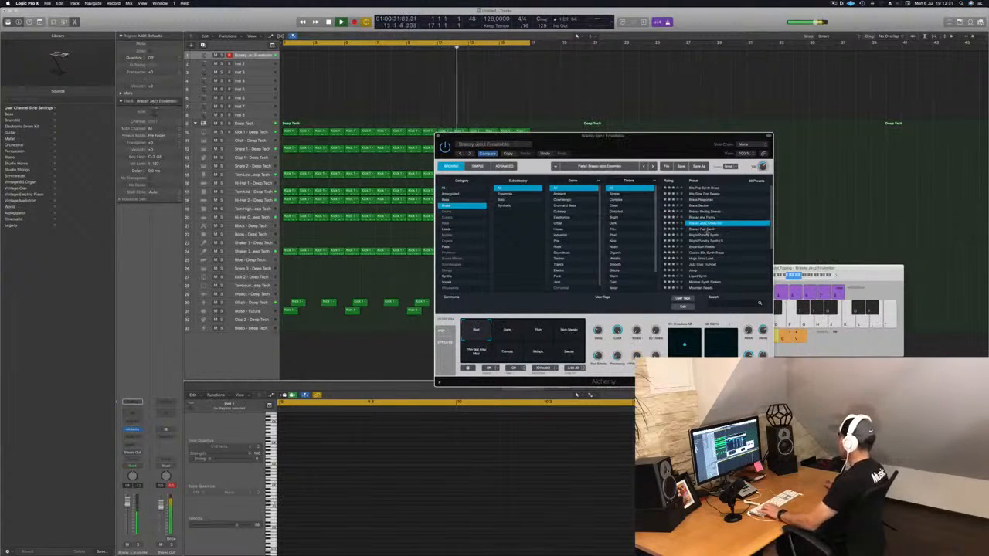
{"action": "left_click", "coordinate": [708, 229]}
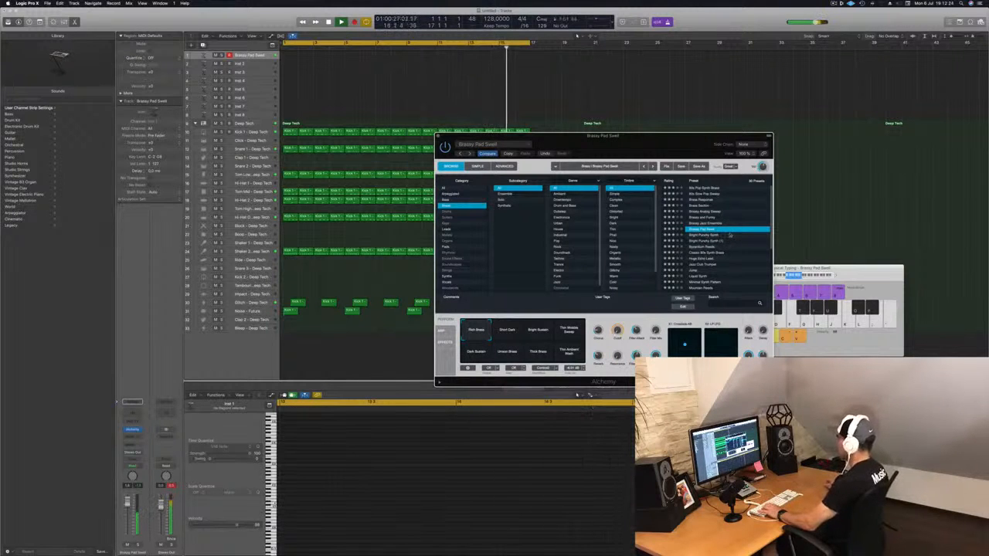
Step: Record a Brassy Pad Swell part over the looping beat from bar 5 and show its notes in the piano roll
{"action": "key", "text": "r"}
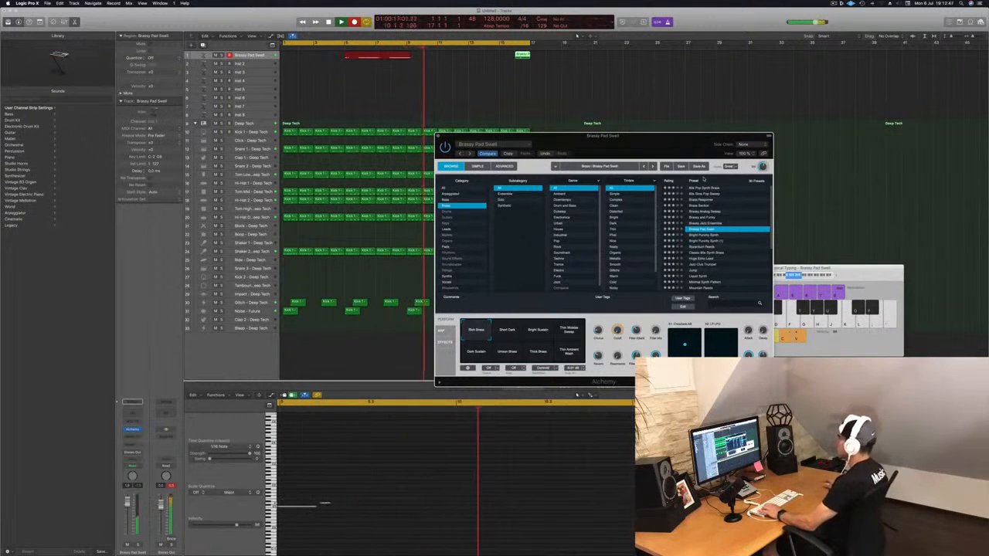
{"action": "key", "text": "space"}
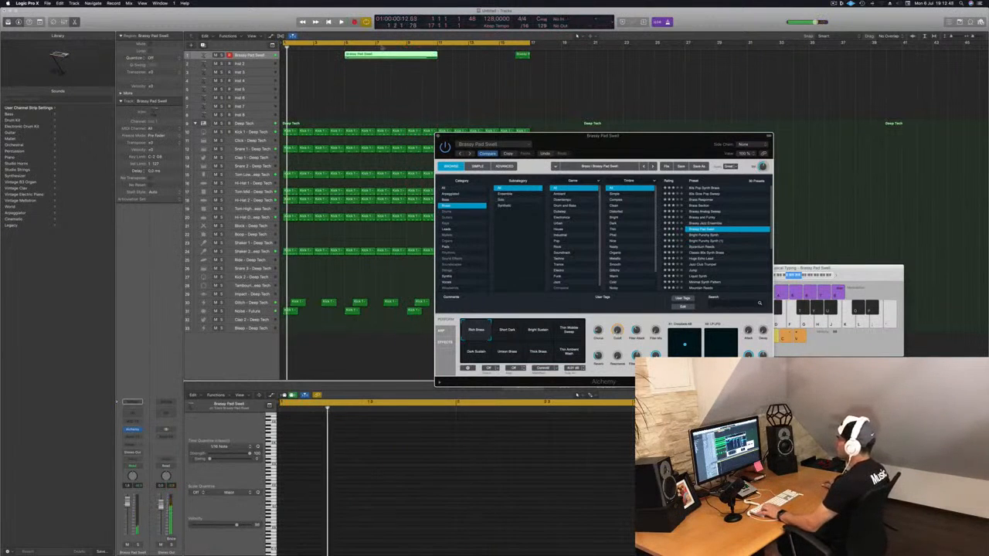
{"action": "key", "text": "e"}
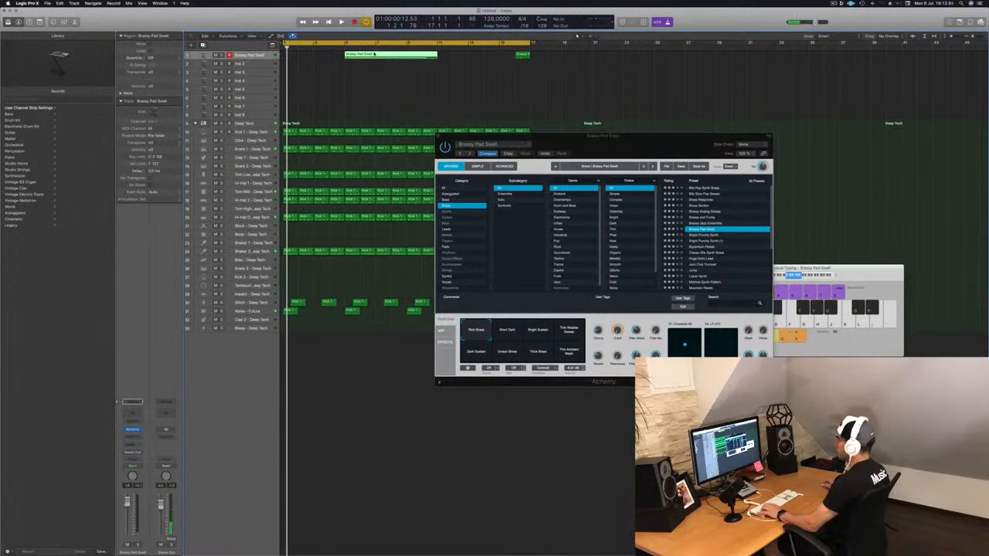
{"action": "key", "text": "e"}
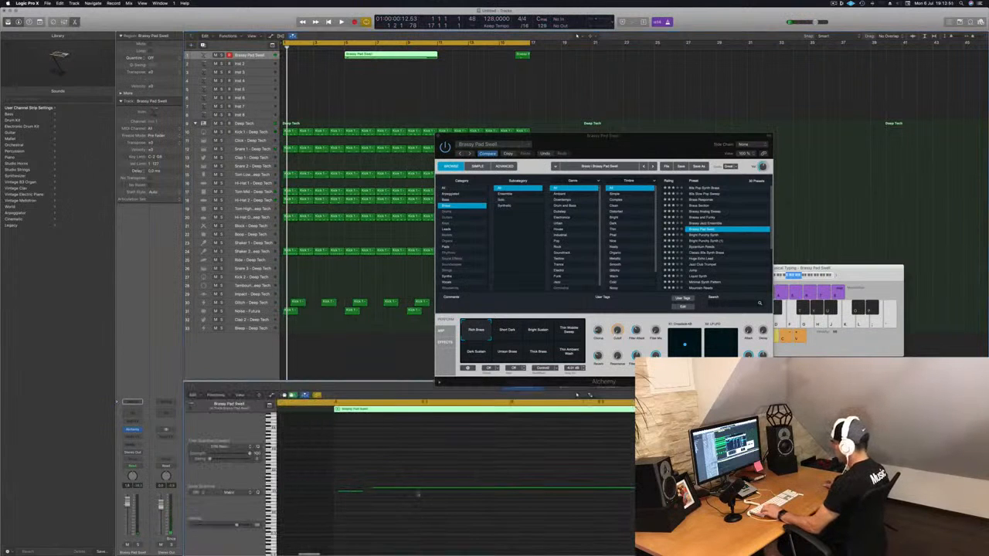
Step: Move the recorded Brassy Pad Swell region to bar 1 and play it from the start
{"action": "key", "text": "space"}
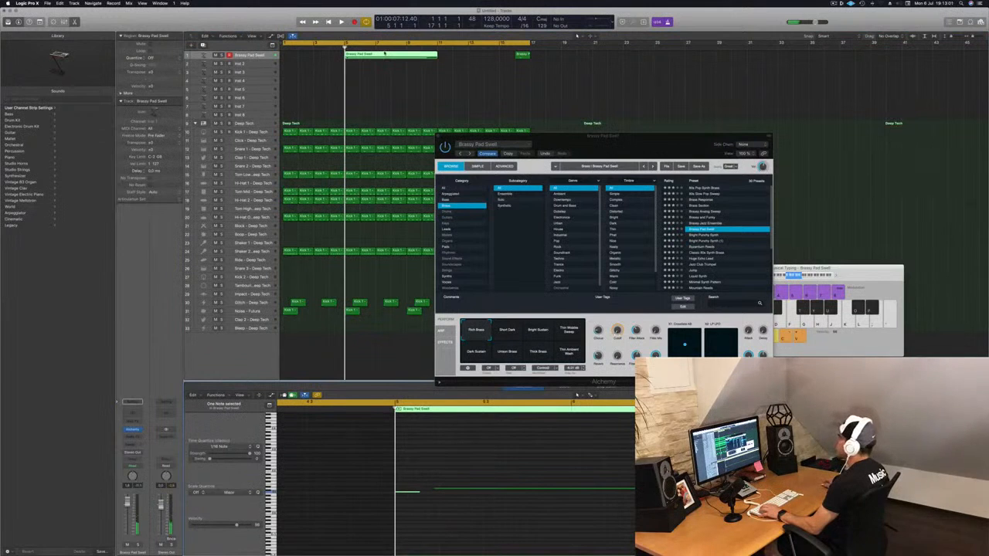
{"action": "left_click_drag", "start_coordinate": [377, 55], "coordinate": [314, 56]}
{"action": "key", "text": "Return"}
{"action": "key", "text": "space"}
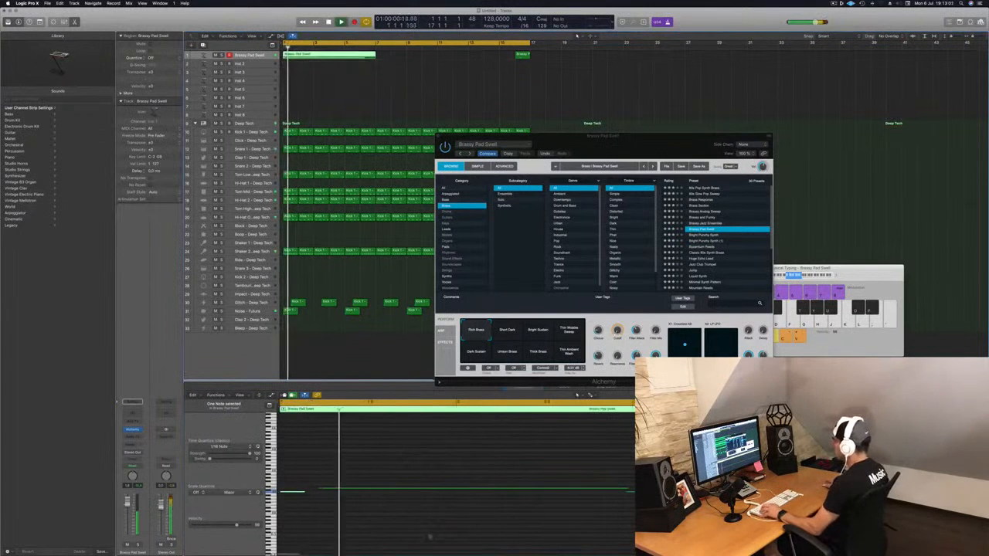
Step: Make the long second note start directly after the short first note and shorten it to end at bar 3
{"action": "mouse_move", "coordinate": [328, 489]}
{"action": "left_mouse_down"}
{"action": "mouse_move", "coordinate": [297, 493]}
{"action": "mouse_move", "coordinate": [329, 498]}
{"action": "mouse_move", "coordinate": [299, 493]}
{"action": "mouse_move", "coordinate": [310, 496]}
{"action": "left_mouse_up"}
{"action": "key", "text": "space"}
{"action": "left_click", "coordinate": [300, 493]}
{"action": "key", "text": "space"}
{"action": "key", "text": "space"}
{"action": "key", "text": "space"}
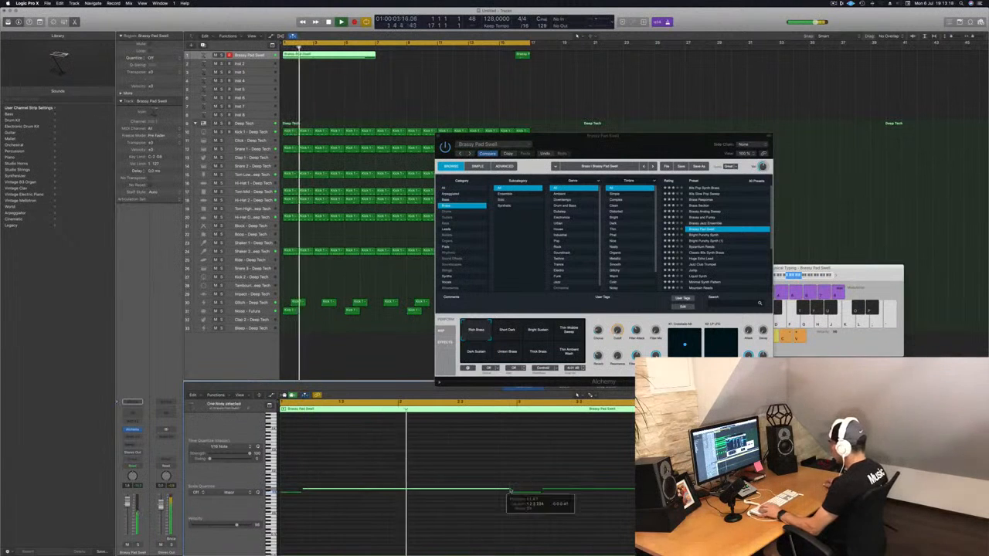
{"action": "left_click_drag", "start_coordinate": [516, 492], "coordinate": [515, 492]}
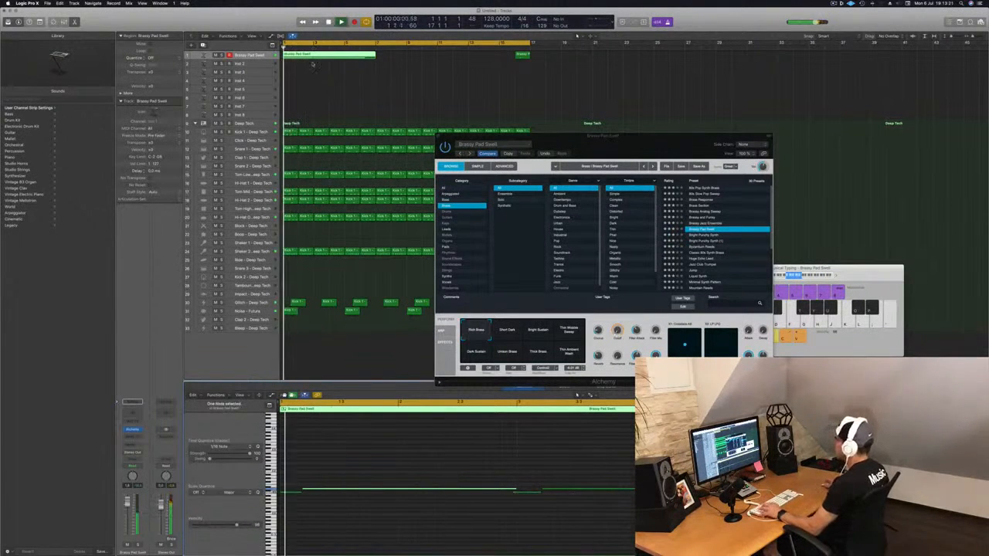
Step: Split the Brassy Pad Swell region and its crossing notes at bar 3, and delete everything recorded after the split
{"action": "left_click", "coordinate": [368, 65]}
{"action": "key", "text": "super+t"}
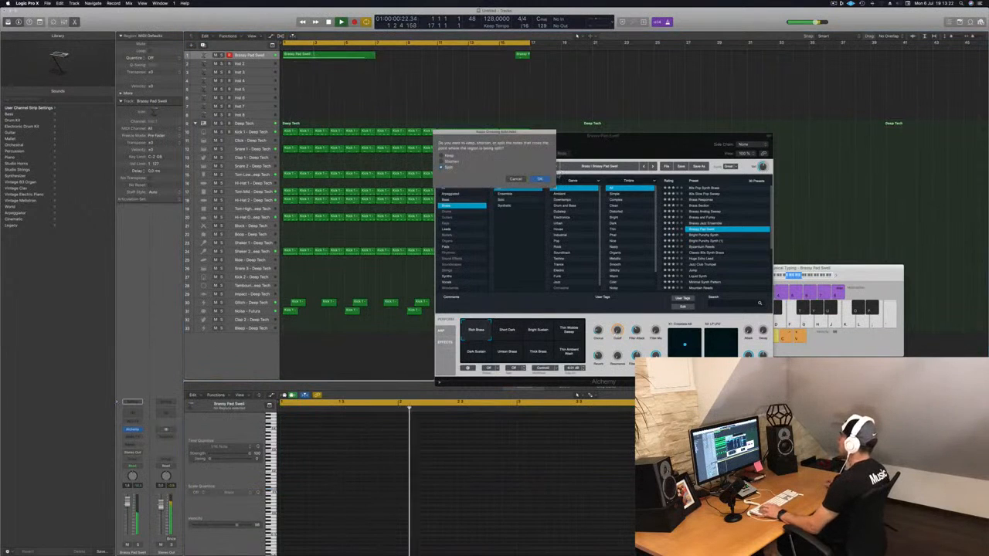
{"action": "key", "text": "Return"}
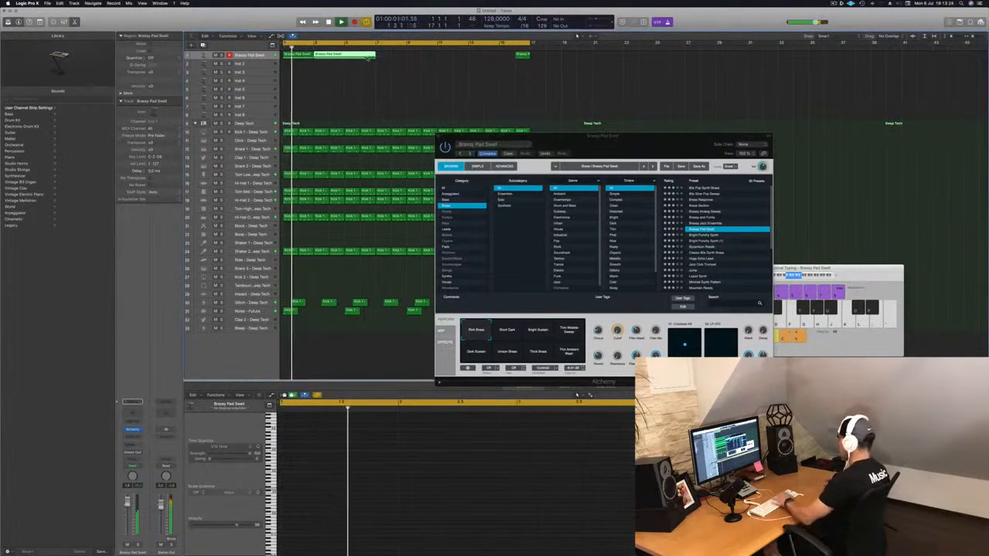
{"action": "key", "text": "BackSpace"}
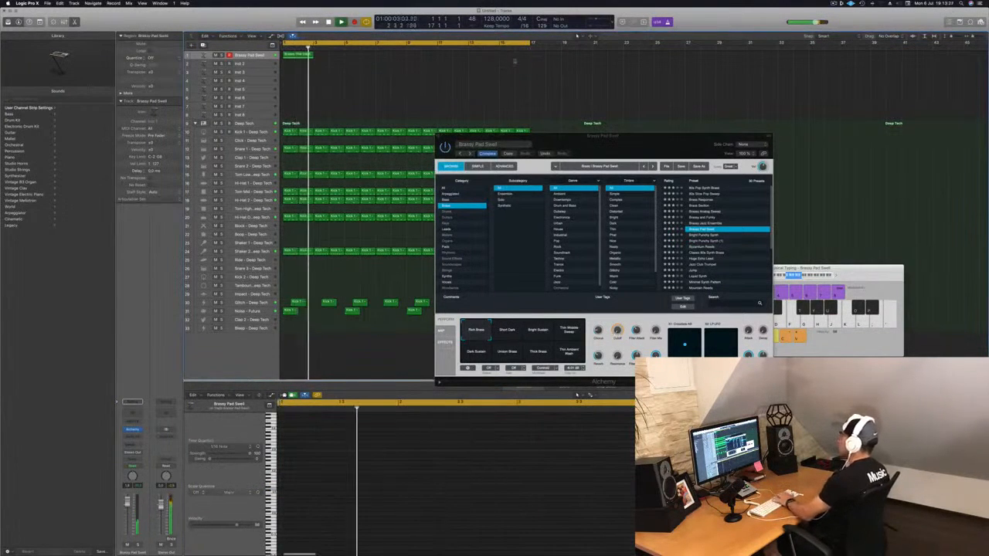
Step: Check the trimmed two-bar Brassy Pad Swell region in playback and fill the track up to bar 17 with copies of it
{"action": "key", "text": "space"}
{"action": "key", "text": "space"}
{"action": "left_click", "coordinate": [299, 56]}
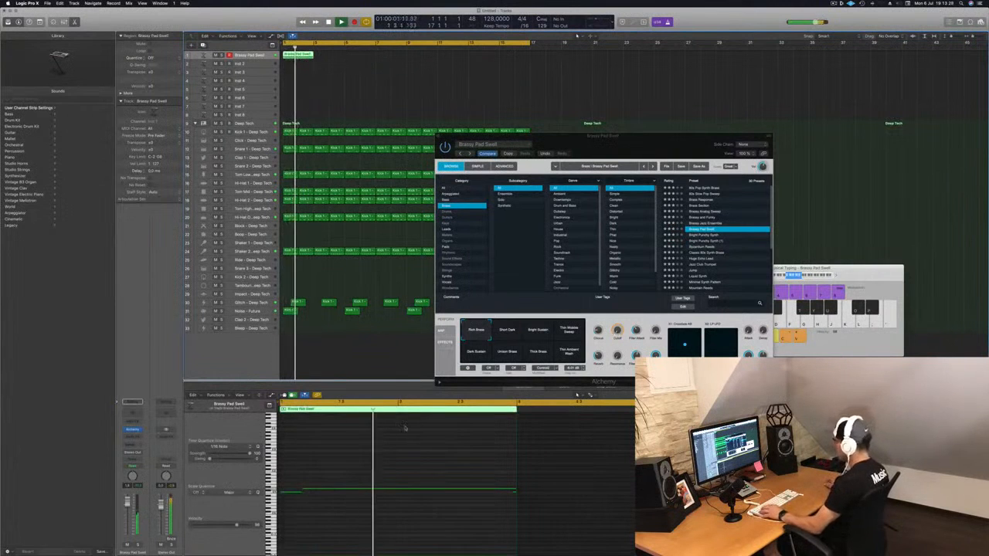
{"action": "left_click_drag", "start_coordinate": [537, 511], "coordinate": [479, 488]}
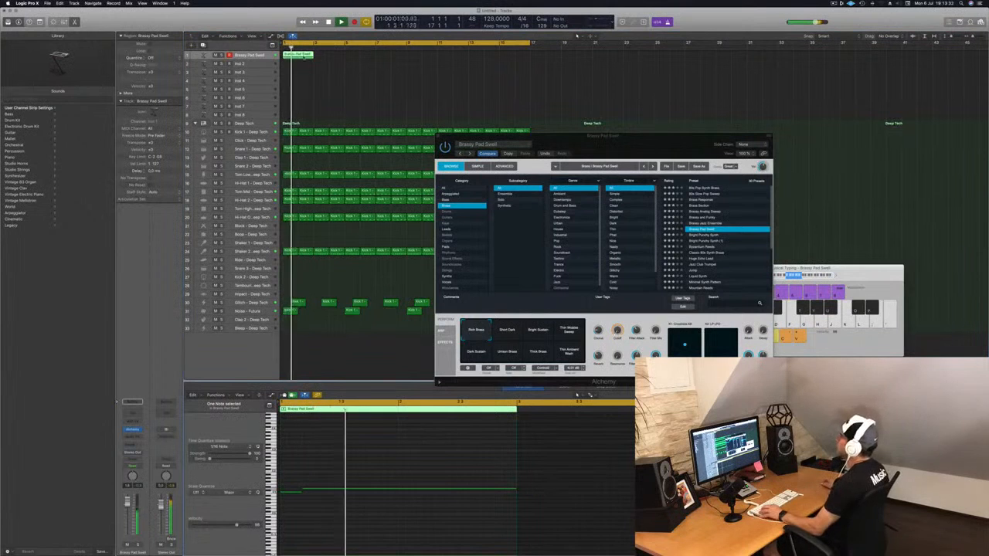
{"action": "left_click_drag", "start_coordinate": [307, 58], "coordinate": [366, 60]}
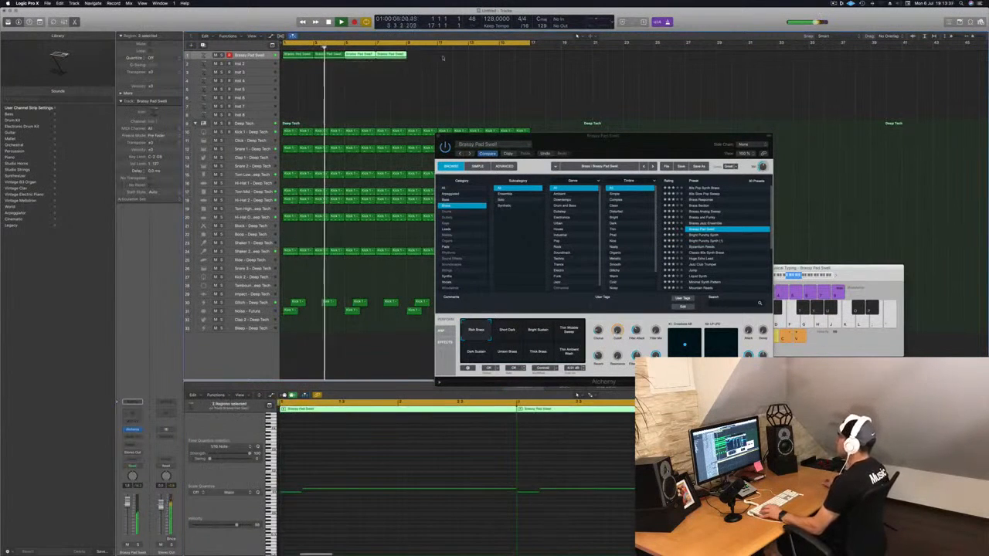
{"action": "left_click_drag", "start_coordinate": [295, 57], "coordinate": [419, 62]}
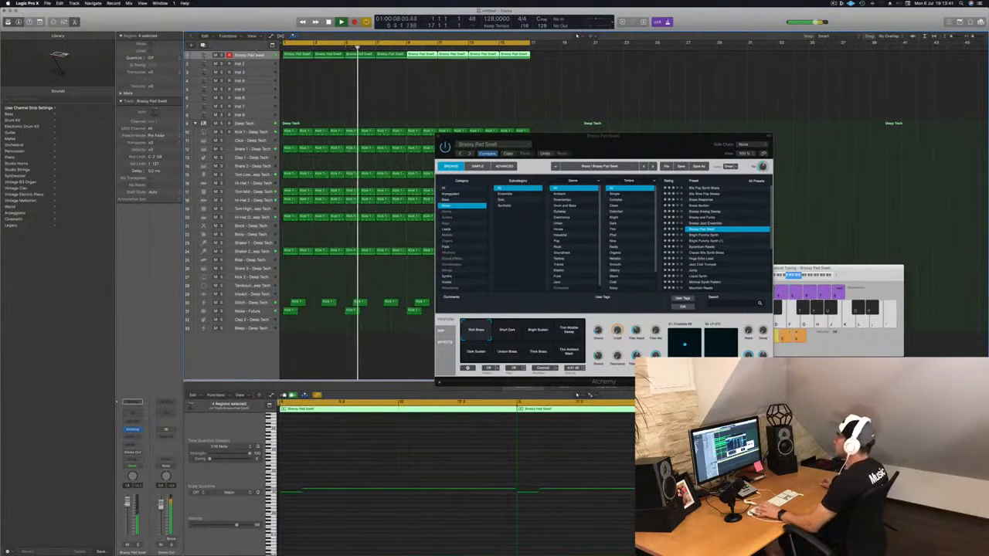
Step: Play the arrangement from the start and enlarge the Brassy Pad Swell track's row
{"action": "key", "text": "Return"}
{"action": "left_click", "coordinate": [250, 58]}
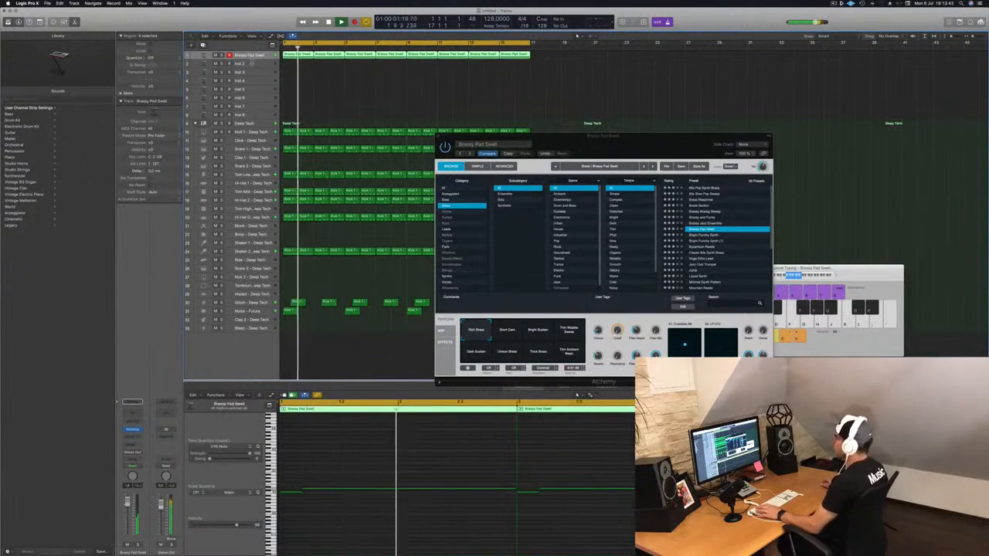
{"action": "left_click_drag", "start_coordinate": [250, 60], "coordinate": [251, 102]}
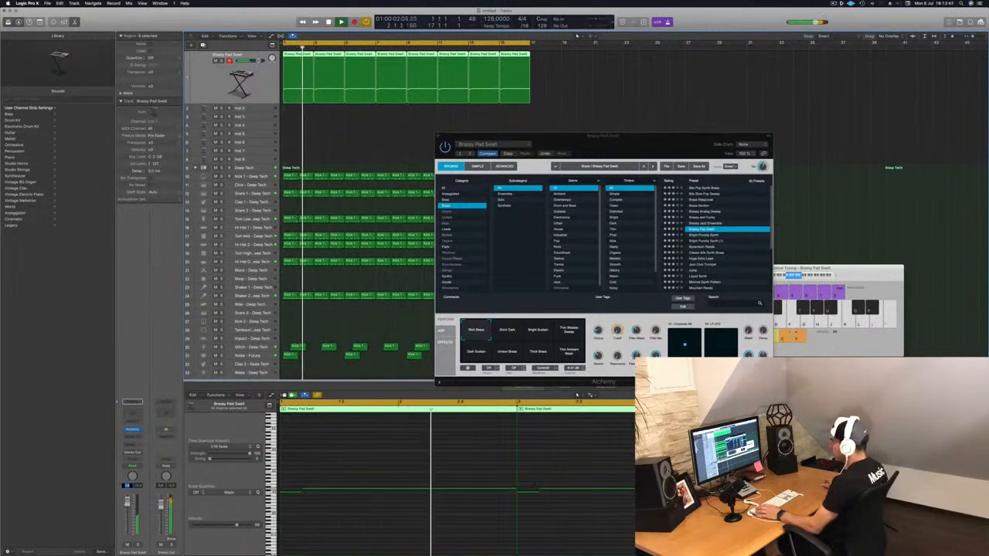
Step: Check the Deep Tech beat against the pad from the start, and reselect the Brassy Pad Swell track
{"action": "left_click", "coordinate": [254, 167]}
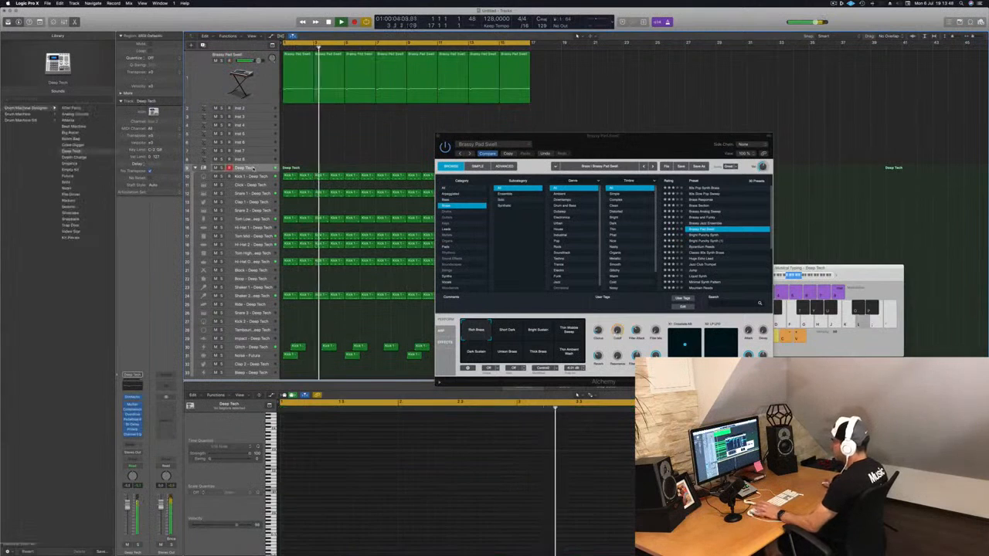
{"action": "key", "text": "Return"}
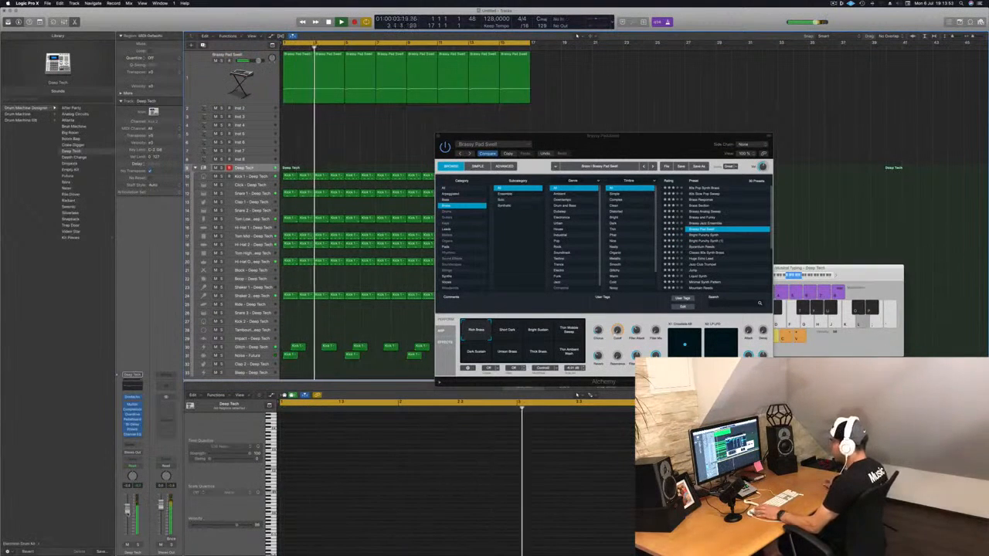
{"action": "key", "text": "Return"}
{"action": "left_click", "coordinate": [212, 72]}
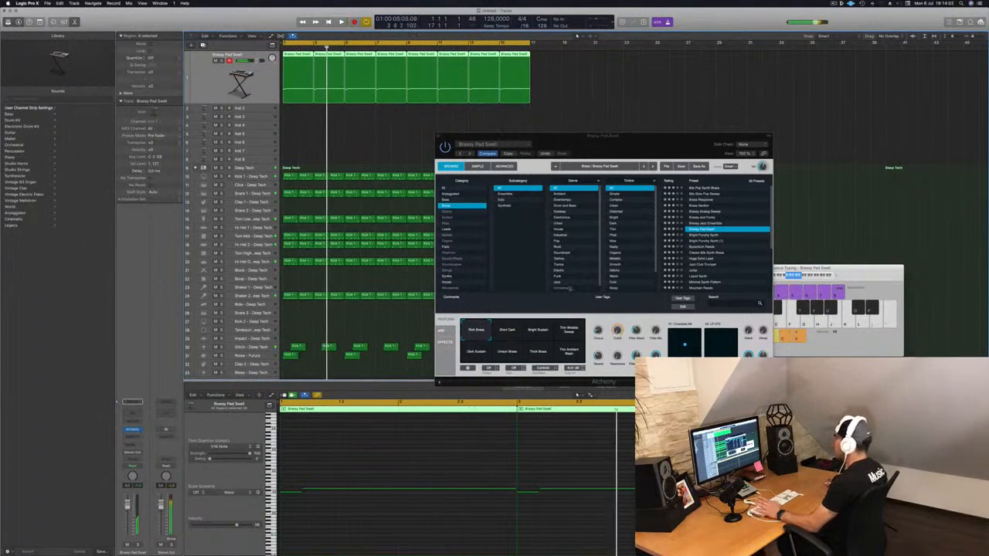
Step: Audition Brassy Pad Swell's sound variations from Short Dark and Bright Sustain through Thick Brass and Thin Ambient Wash
{"action": "left_click", "coordinate": [504, 335]}
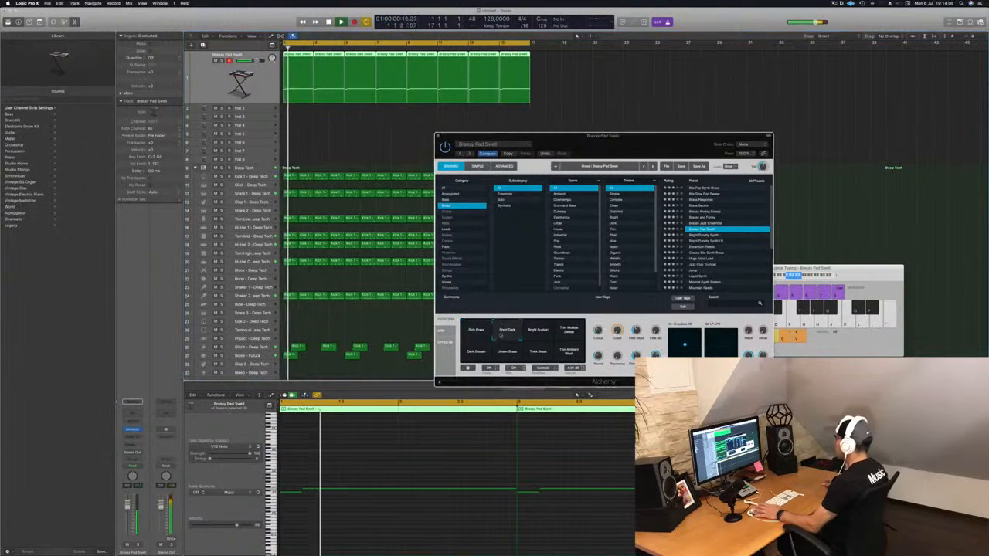
{"action": "left_click", "coordinate": [536, 334]}
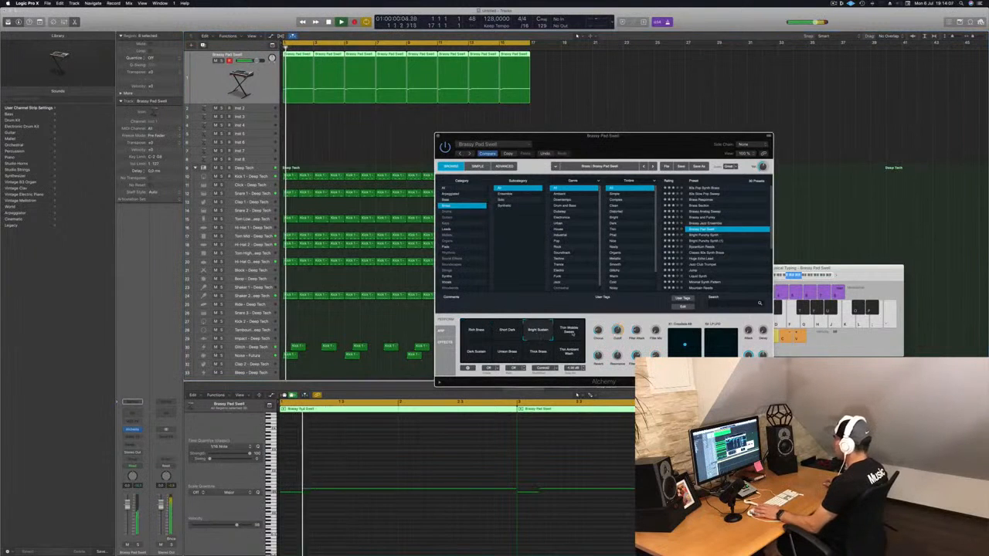
{"action": "left_click", "coordinate": [570, 332]}
{"action": "left_click", "coordinate": [475, 355]}
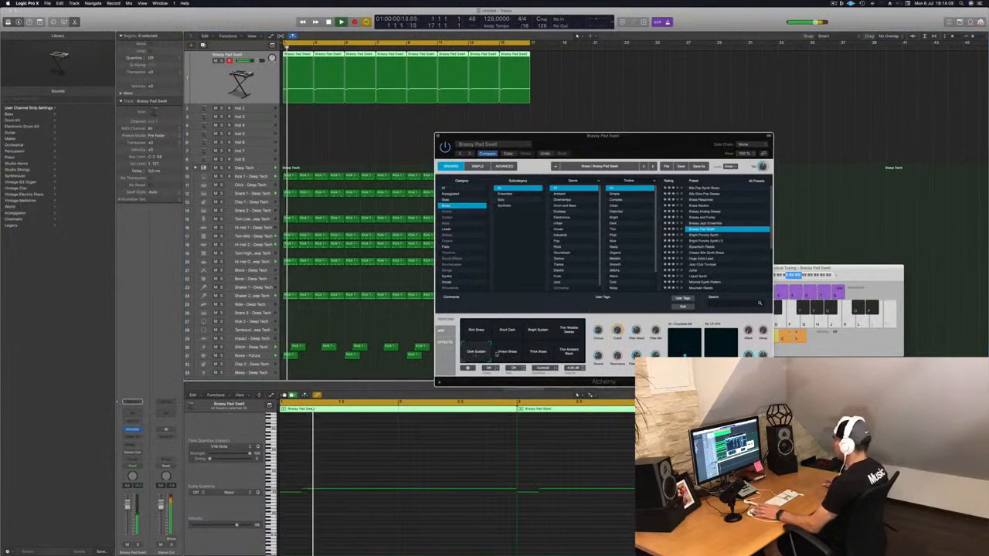
{"action": "left_click", "coordinate": [506, 354]}
{"action": "left_click", "coordinate": [537, 354]}
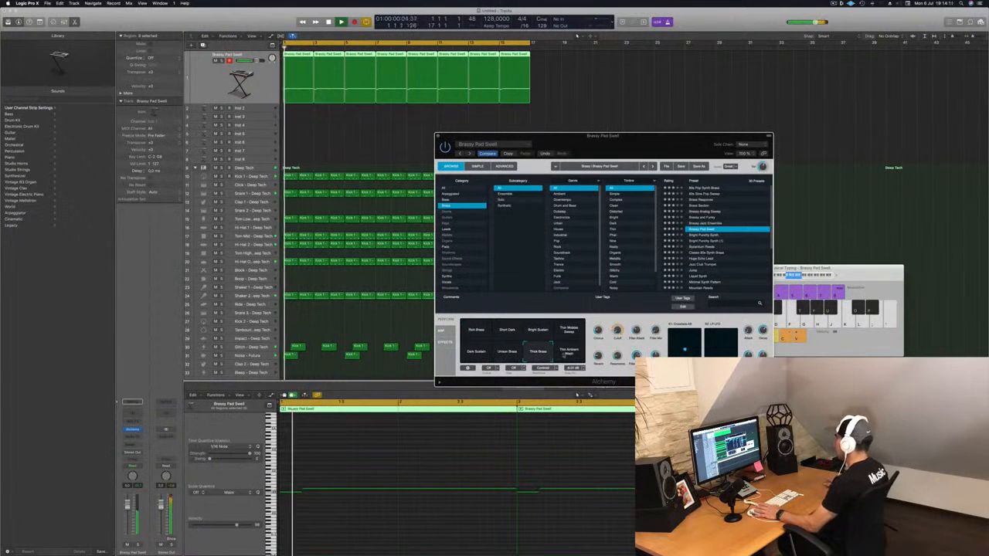
{"action": "left_click", "coordinate": [565, 355]}
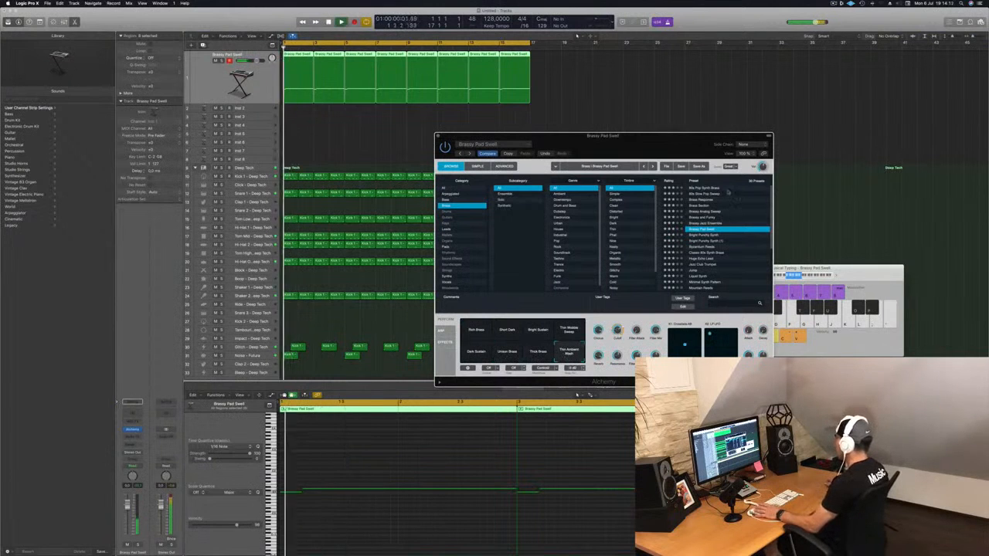
Step: Load the 80s Pop Synth Brass preset in Alchemy and audition its Warm Decay and neighbouring upper-row variations during playback
{"action": "left_click", "coordinate": [712, 188]}
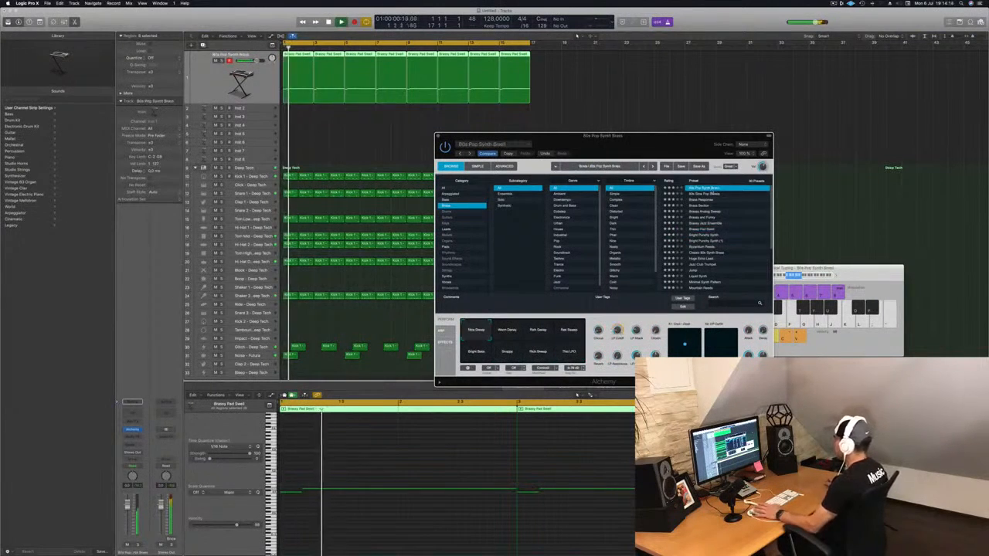
{"action": "left_click_drag", "start_coordinate": [656, 138], "coordinate": [608, 145]}
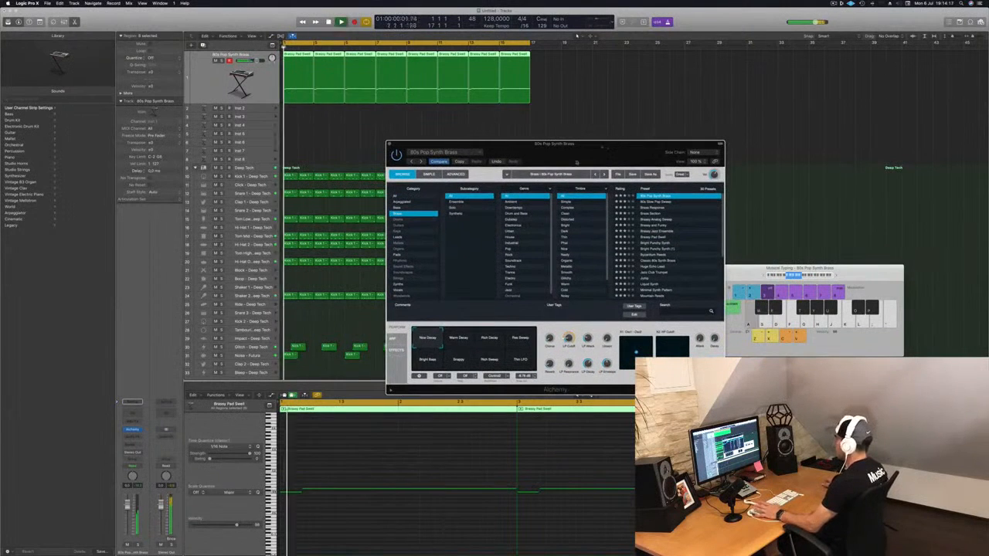
{"action": "left_click", "coordinate": [466, 345]}
{"action": "key", "text": "Return"}
{"action": "left_click", "coordinate": [493, 344]}
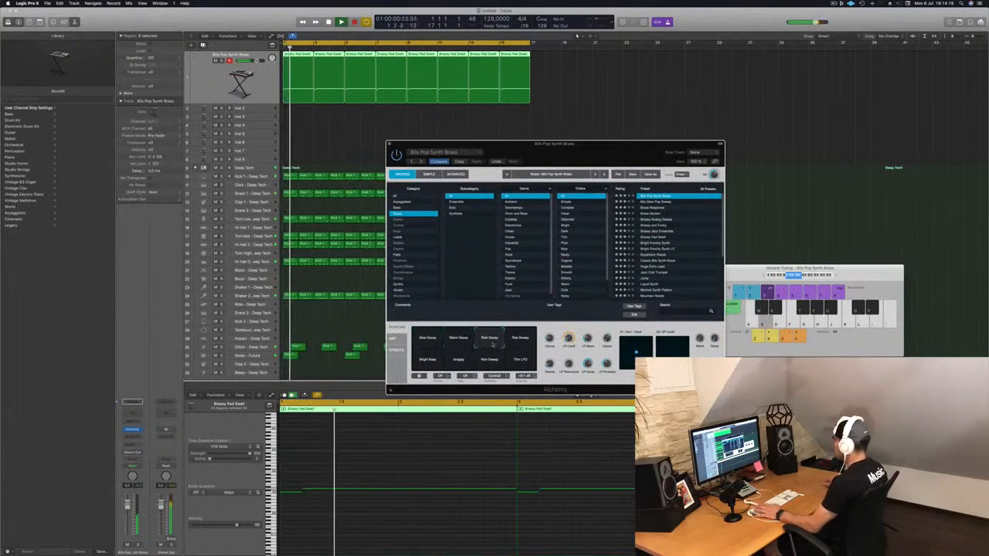
{"action": "key", "text": "space"}
{"action": "key", "text": "space"}
{"action": "left_click", "coordinate": [519, 342]}
{"action": "key", "text": "space"}
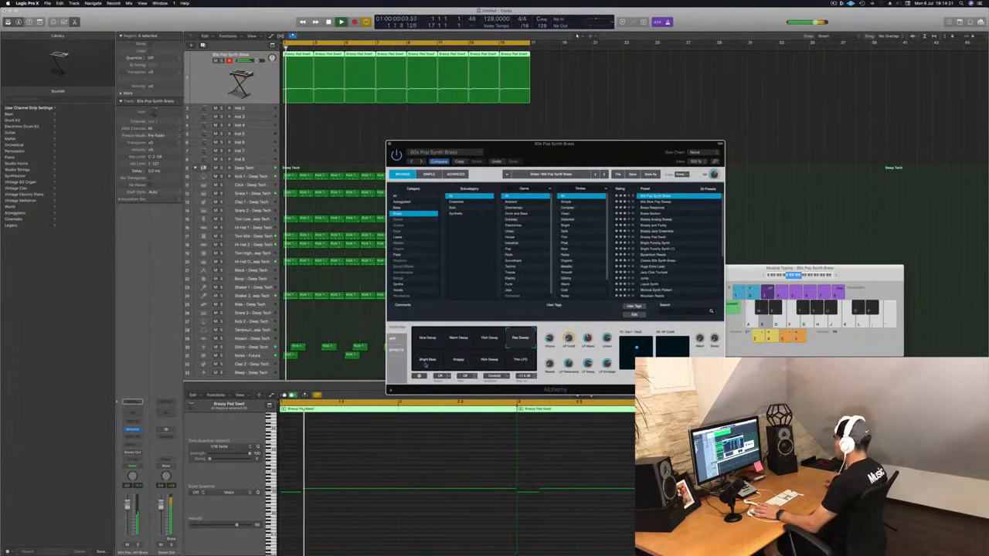
Step: Audition the Bright Bass, Snappy, Rich Sweep and Thin LFO variations of 80s Pop Synth Brass against the beat
{"action": "left_click", "coordinate": [428, 361]}
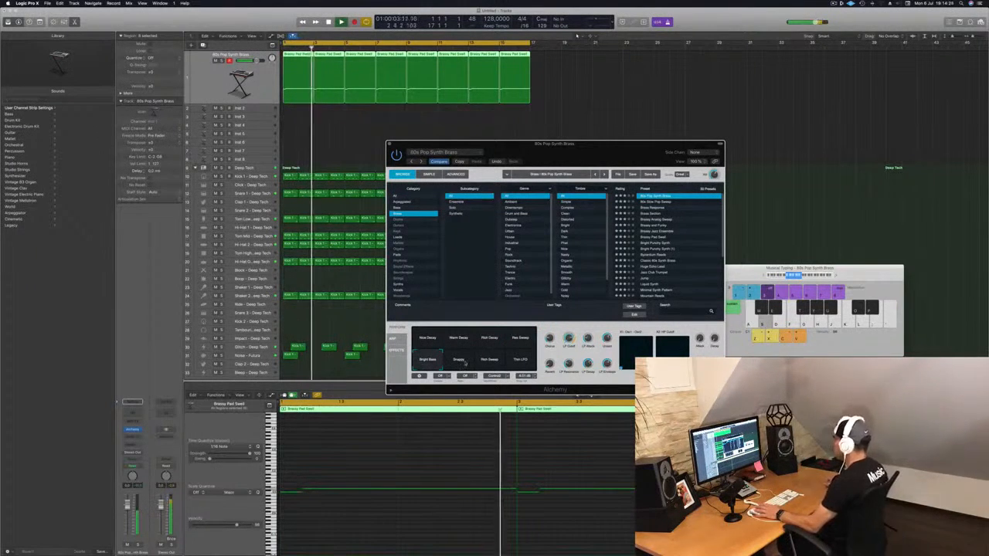
{"action": "left_click", "coordinate": [459, 361]}
{"action": "key", "text": "space"}
{"action": "key", "text": "space"}
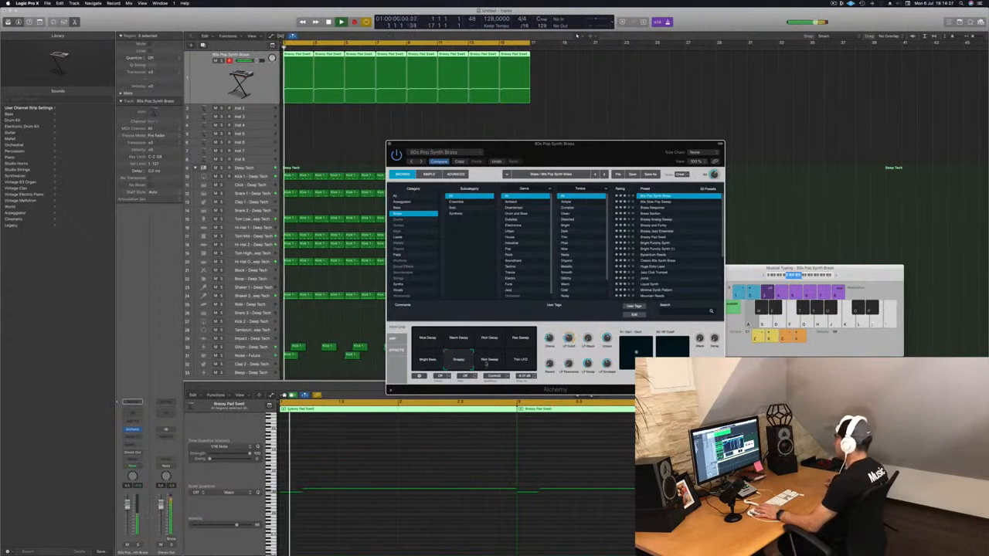
{"action": "left_click", "coordinate": [490, 360]}
{"action": "key", "text": "space"}
{"action": "key", "text": "space"}
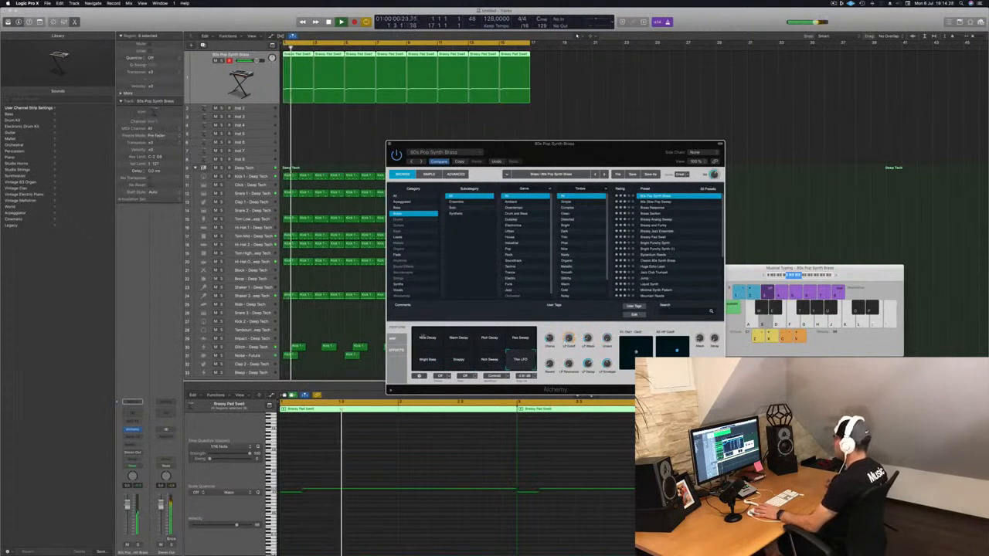
Step: Compare the preset's first variation with Warm Decay in playback, keep the first one and close Alchemy
{"action": "left_click", "coordinate": [432, 340]}
{"action": "left_click", "coordinate": [455, 341]}
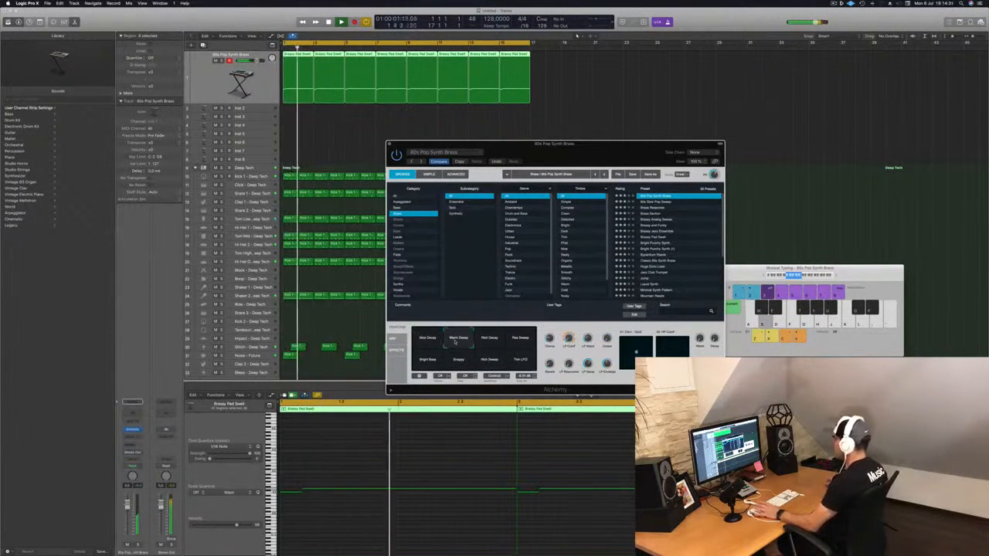
{"action": "key", "text": "space"}
{"action": "key", "text": "space"}
{"action": "left_click", "coordinate": [429, 343]}
{"action": "key", "text": "space"}
{"action": "key", "text": "space"}
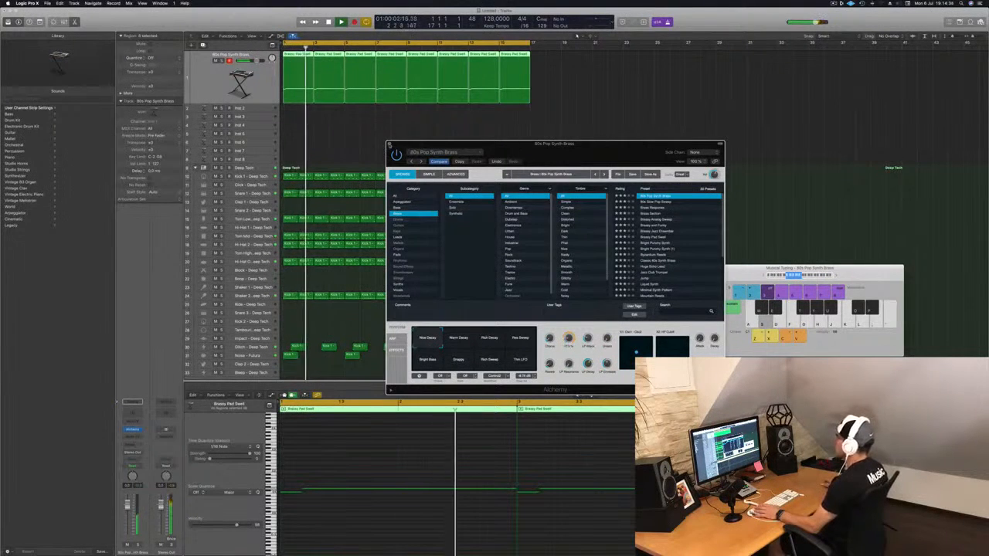
{"action": "left_click", "coordinate": [389, 145]}
Step: Select the Inst 2 track, restart playback and enlarge the track's row
{"action": "left_click", "coordinate": [251, 109]}
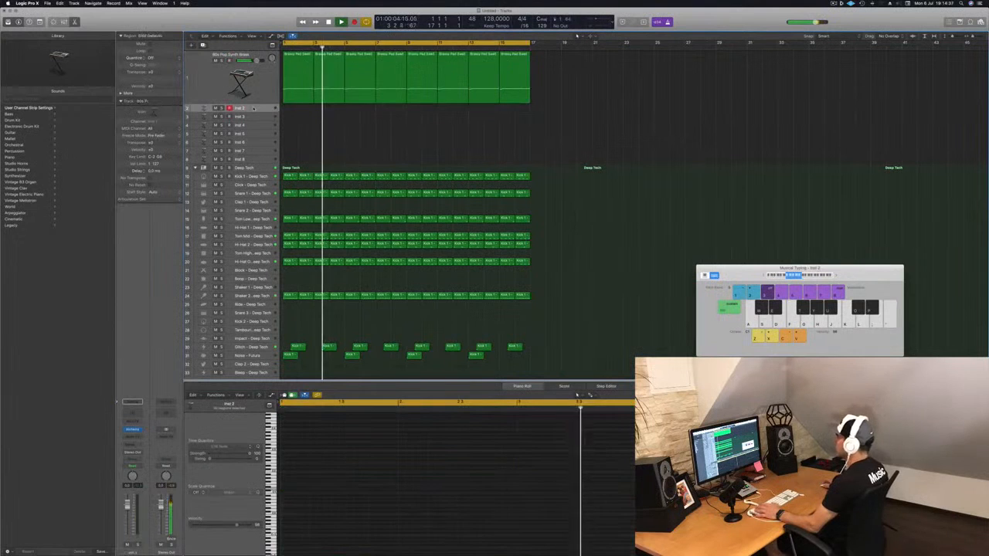
{"action": "key", "text": "space"}
{"action": "key", "text": "space"}
{"action": "left_click_drag", "start_coordinate": [227, 112], "coordinate": [227, 133]}
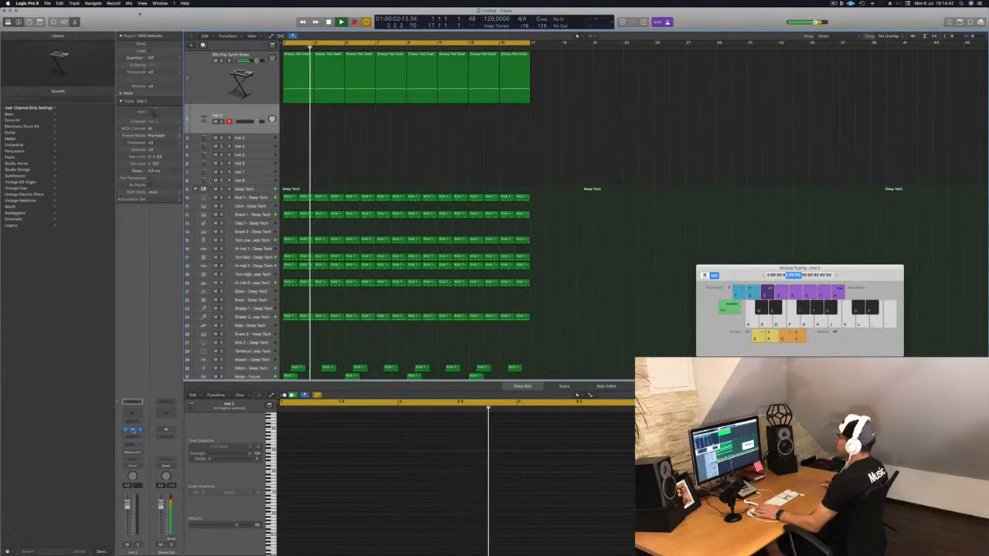
Step: Open Inst 2's Alchemy instrument and load the 80s Slow Pop Sweep preset from the Brass category
{"action": "left_click", "coordinate": [132, 429]}
{"action": "left_click_drag", "start_coordinate": [180, 30], "coordinate": [523, 118]}
{"action": "key", "text": "Return"}
{"action": "left_click", "coordinate": [366, 176]}
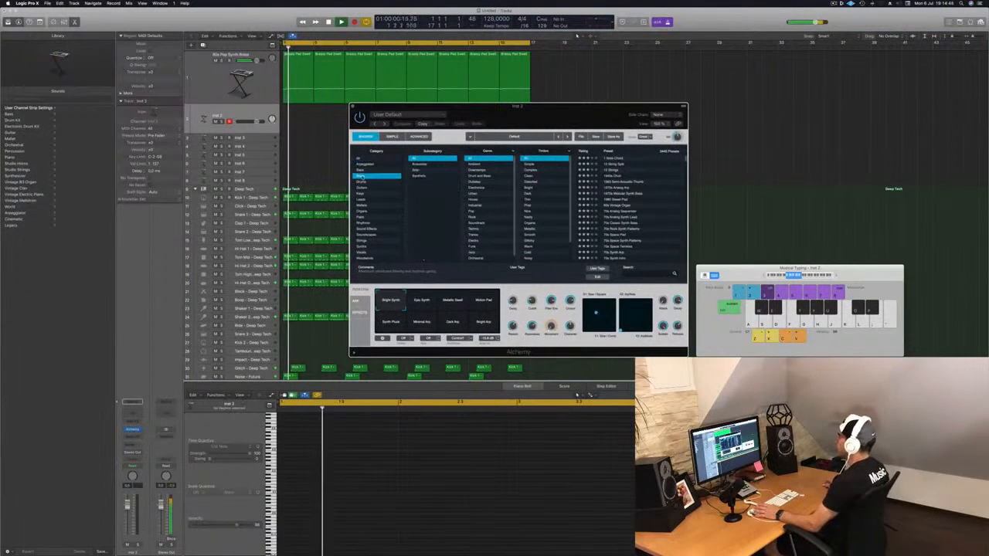
{"action": "left_click", "coordinate": [618, 164]}
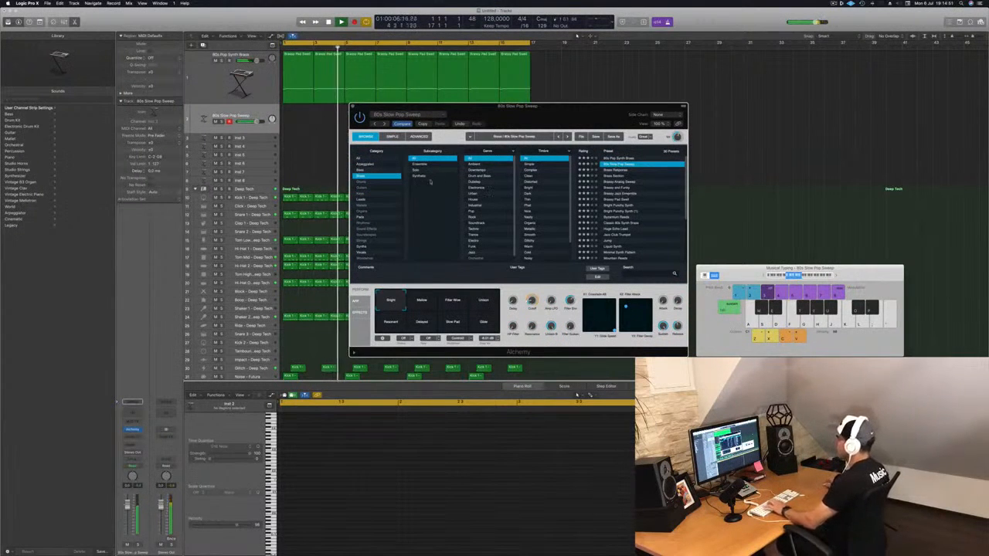
Step: Try out the 80s Slow Pop Sweep sound with a few notes over the running beat, and hide Alchemy
{"action": "key", "text": "j"}
{"action": "key", "text": "h"}
{"action": "key", "text": "g"}
{"action": "key", "text": "h"}
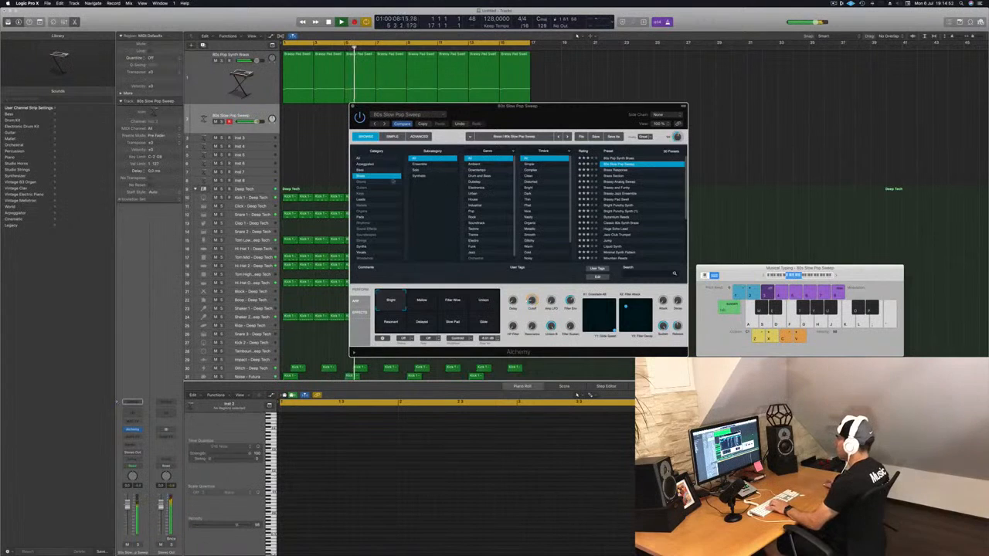
{"action": "left_click", "coordinate": [217, 115]}
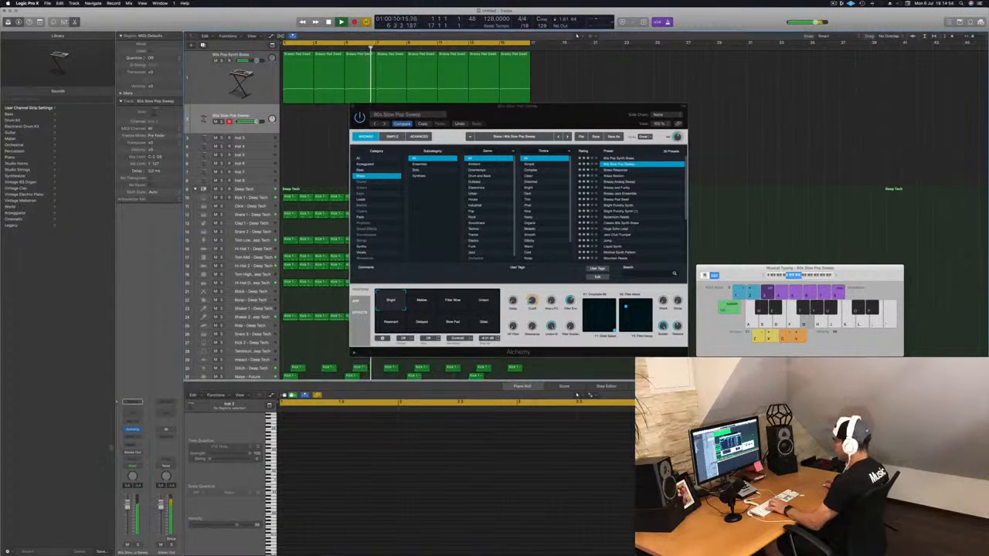
{"action": "key", "text": "v"}
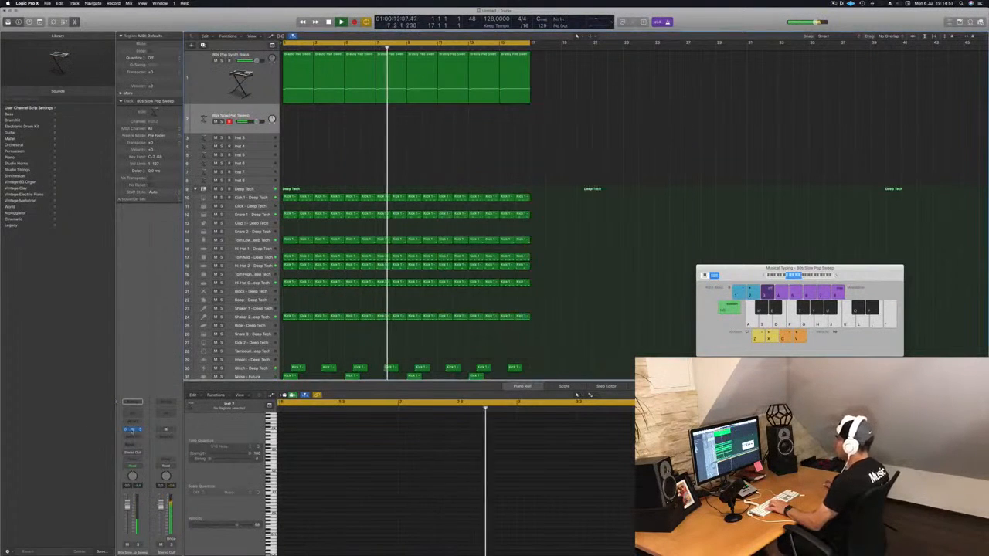
Step: Audition Alchemy's 70s presets in the Bass category, including 70s Synth Lead Hero, and load 70s Classic Synth Bass
{"action": "key", "text": "v"}
{"action": "key", "text": "h"}
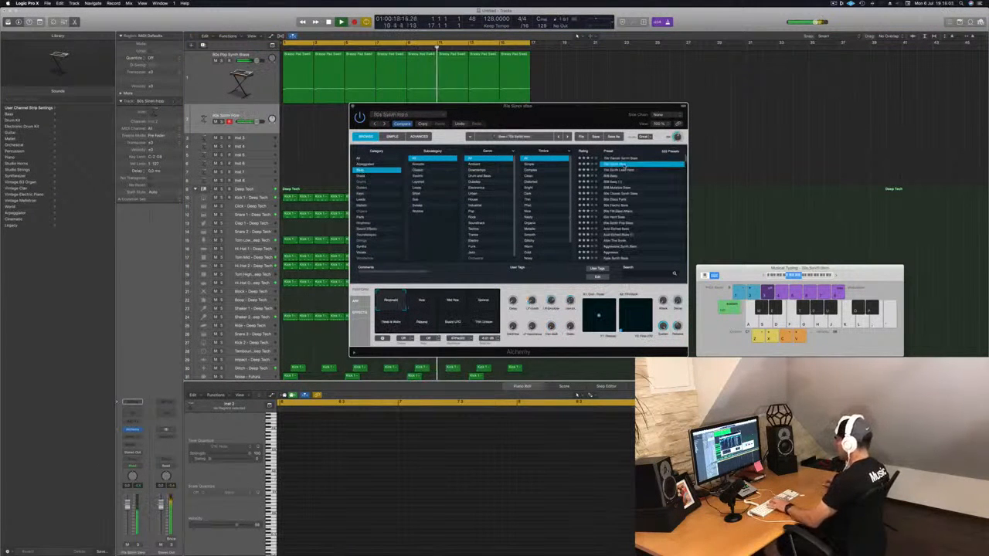
{"action": "left_click", "coordinate": [617, 170]}
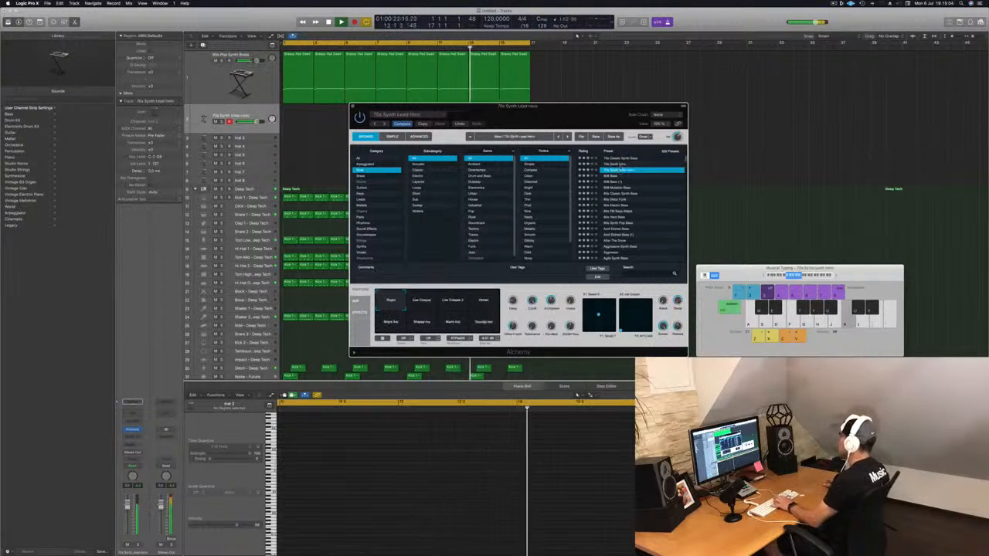
{"action": "left_click", "coordinate": [622, 158]}
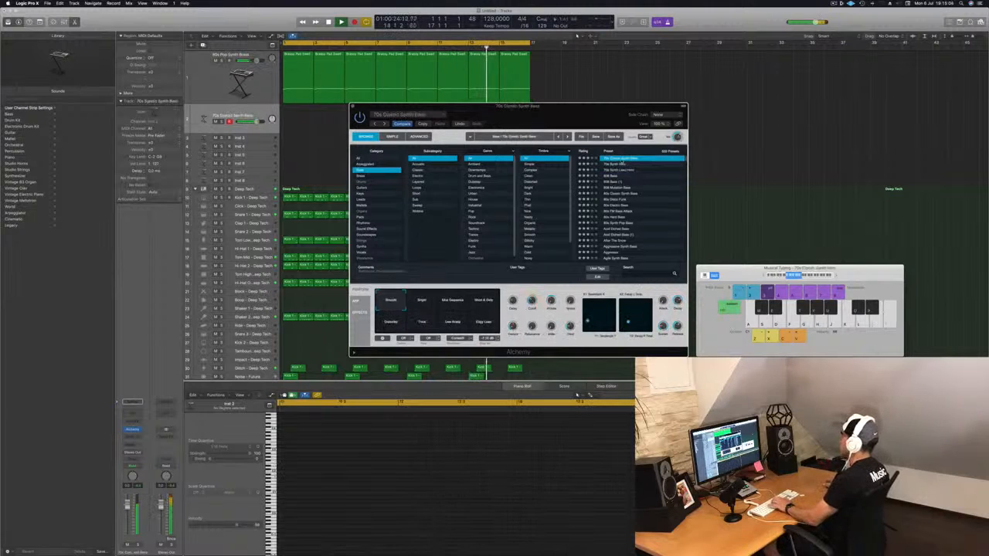
{"action": "key", "text": "j"}
Step: Record a short-note bass part on the 70s Classic Synth Bass track over the beat, and stop after bar 10
{"action": "left_click_drag", "start_coordinate": [578, 116], "coordinate": [619, 120]}
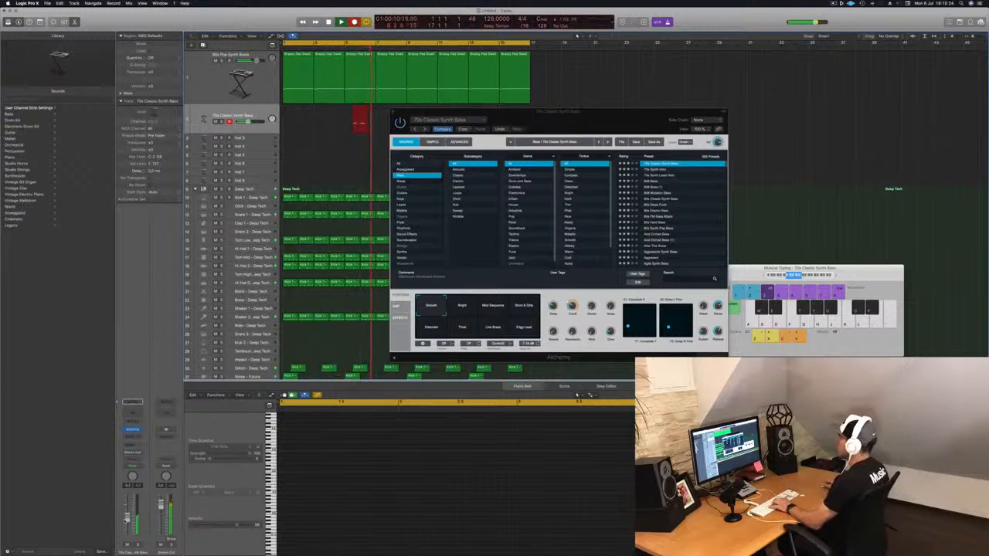
{"action": "key", "text": "l"}
{"action": "key", "text": "l"}
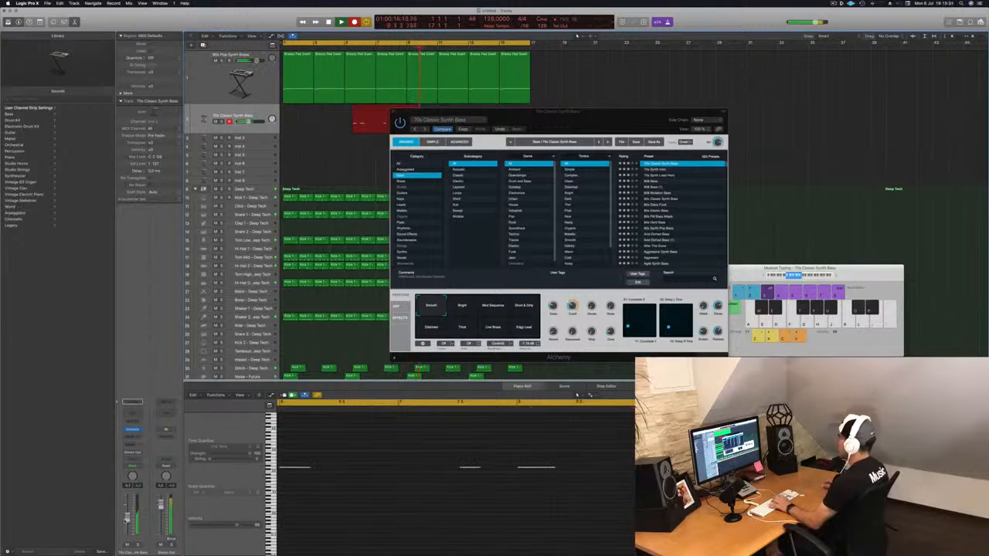
{"action": "key", "text": "space"}
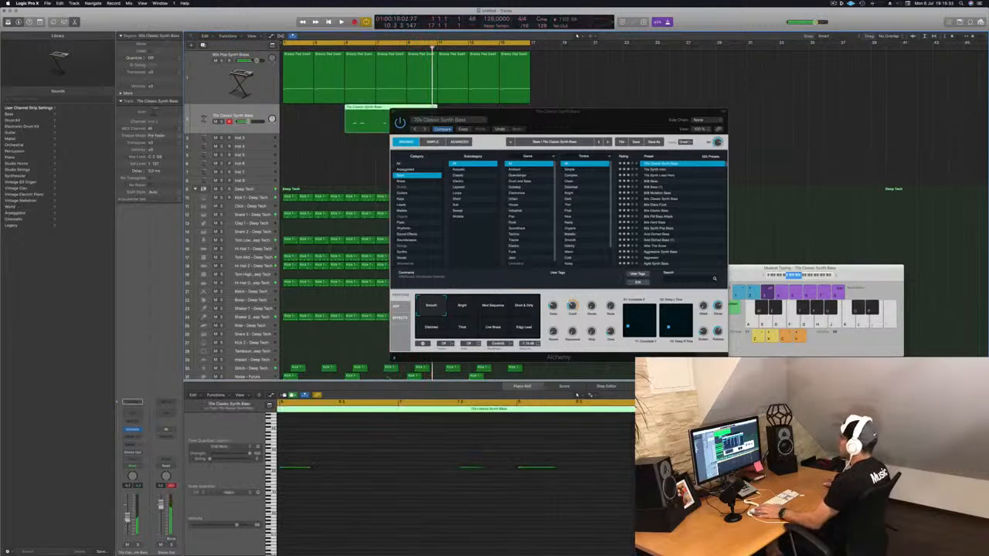
Step: Split the recorded 70s Classic Synth Bass region at bar 7 and delete the part before the split
{"action": "left_click_drag", "start_coordinate": [623, 118], "coordinate": [789, 137]}
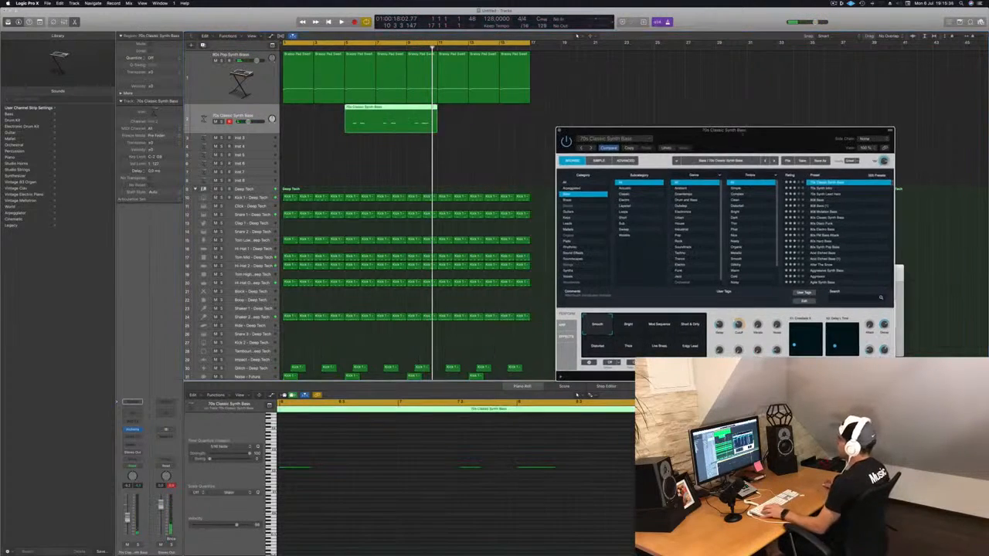
{"action": "left_click", "coordinate": [379, 113], "text": "super"}
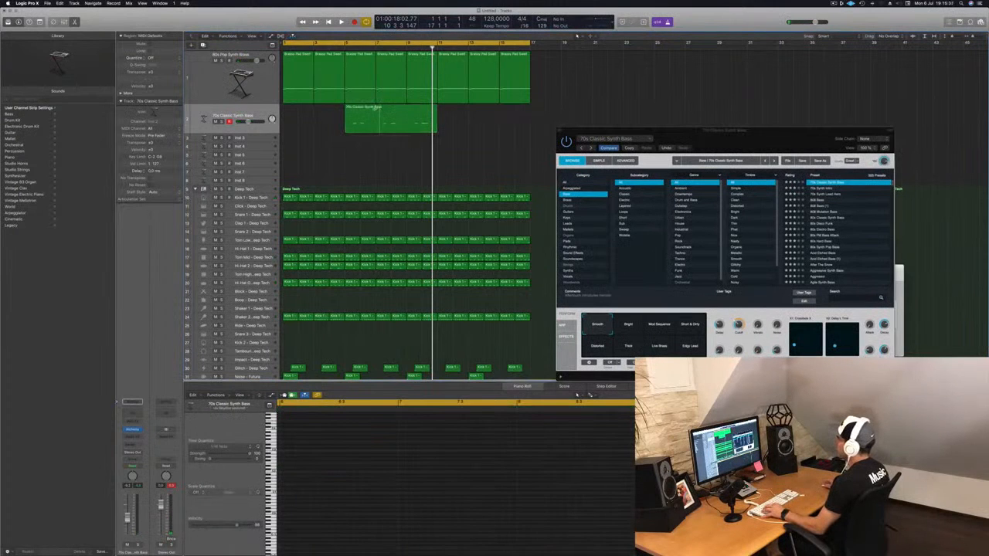
{"action": "left_click_drag", "start_coordinate": [379, 112], "coordinate": [345, 116]}
{"action": "key", "text": "Delete"}
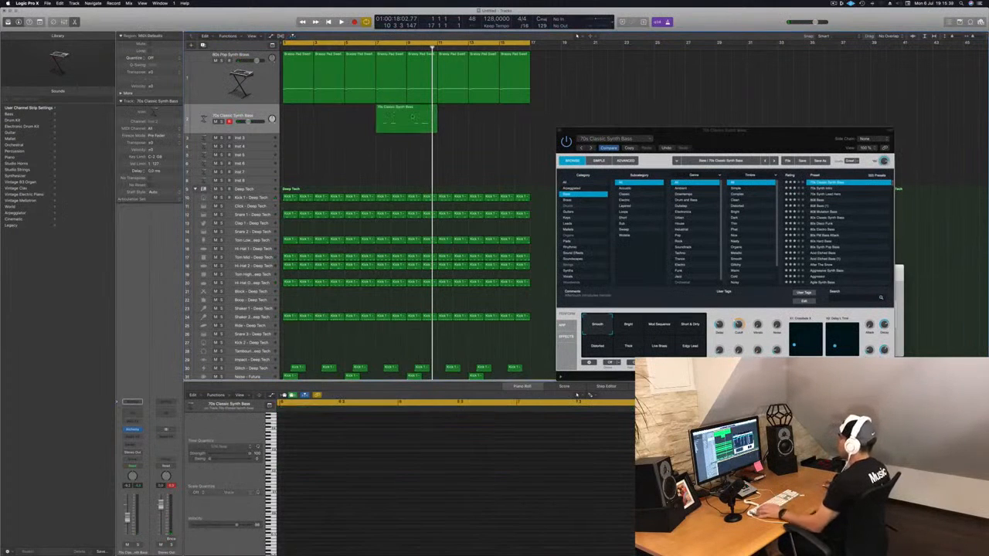
Step: Move the trimmed 70s Classic Synth Bass region to bar 1, play it with the beat, and select all its notes in the Piano Roll
{"action": "left_click_drag", "start_coordinate": [407, 117], "coordinate": [314, 117]}
{"action": "key", "text": "Return"}
{"action": "key", "text": "space"}
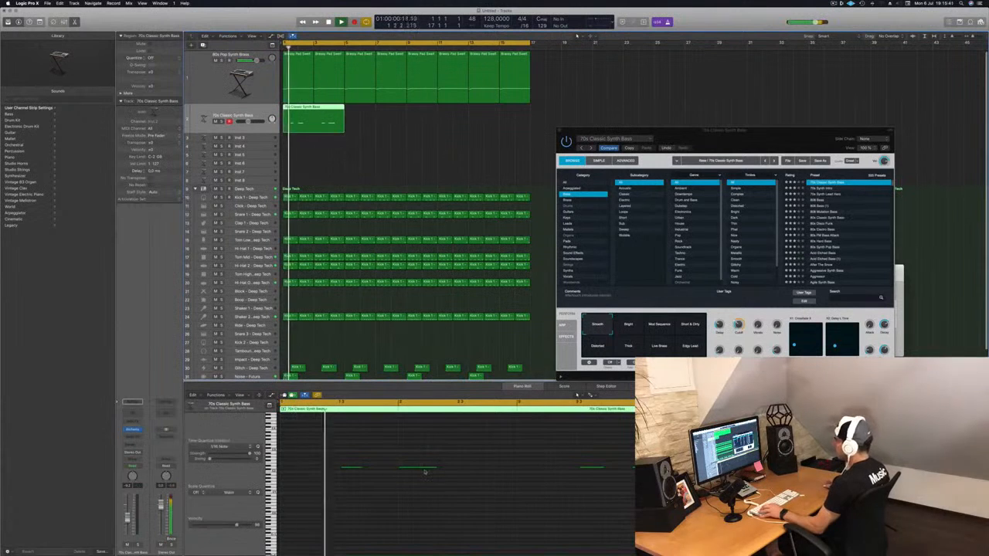
{"action": "scroll", "coordinate": [424, 472], "scroll_direction": "down", "scroll_amount": 2}
{"action": "left_click", "coordinate": [411, 514]}
{"action": "key", "text": "space"}
{"action": "key", "text": "super+a"}
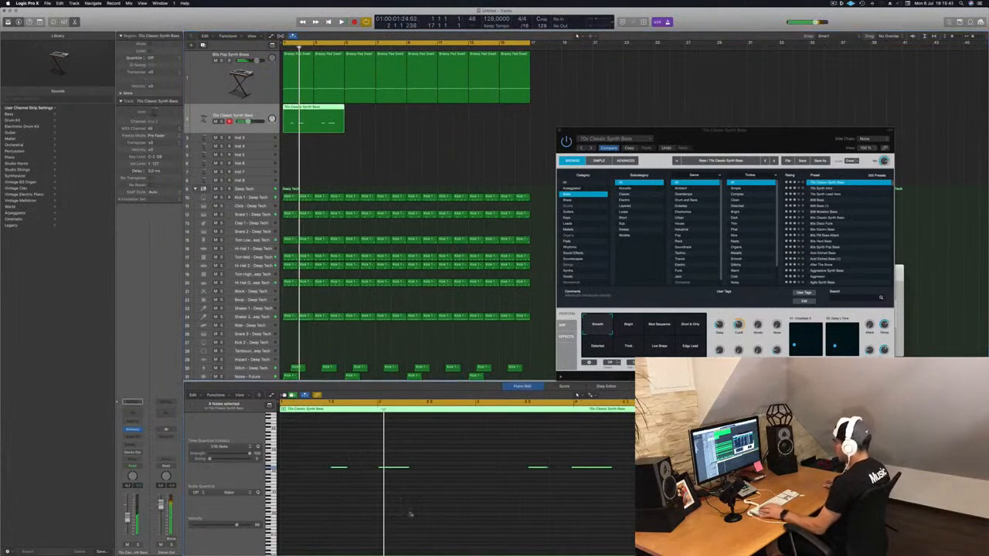
{"action": "left_click", "coordinate": [411, 509]}
{"action": "key", "text": "space"}
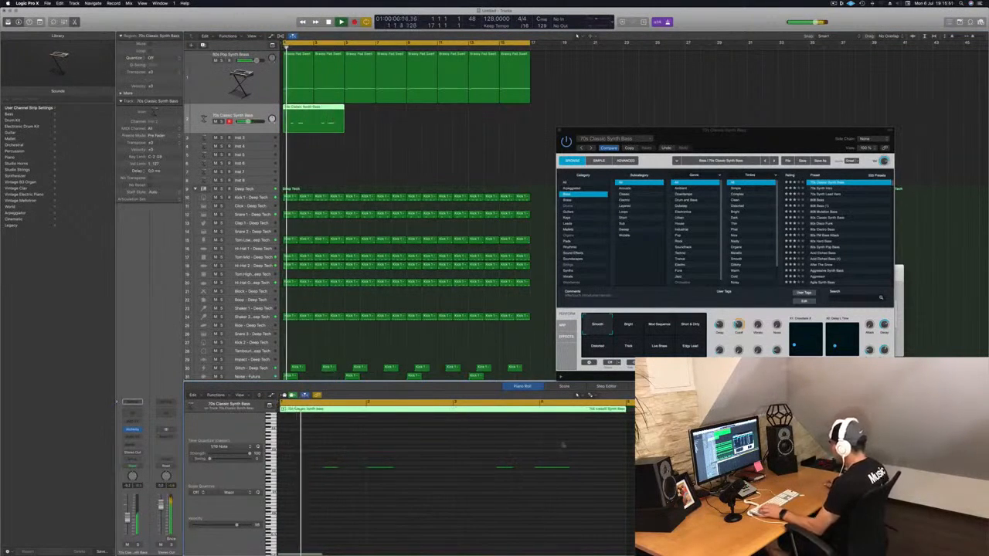
Step: Nudge the last bass note one 1/16 note later and listen to the part from the start
{"action": "left_click", "coordinate": [551, 466]}
{"action": "key", "text": "alt+Right"}
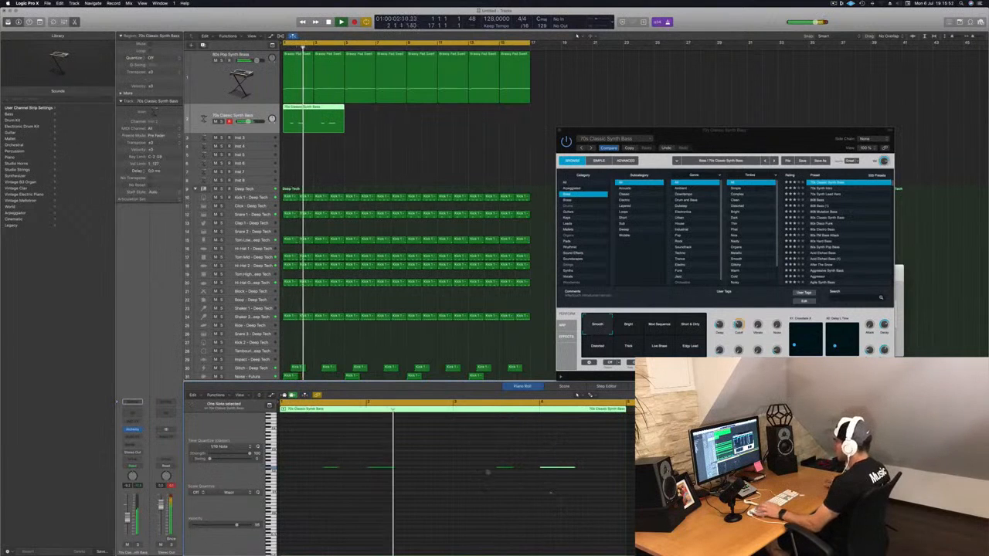
{"action": "key", "text": "space"}
{"action": "key", "text": "space"}
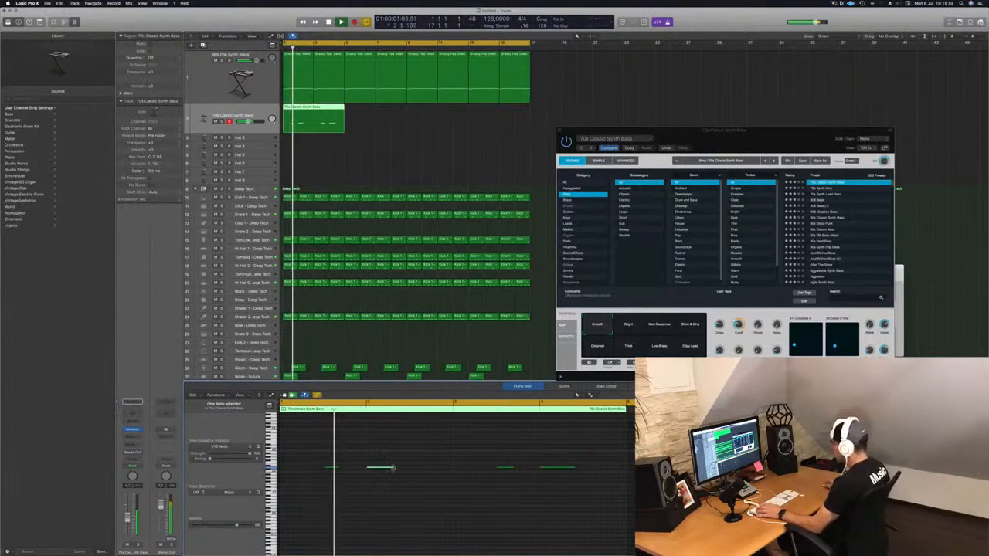
Step: Adjust the second bass note's length and shorten the last note while the beat plays
{"action": "left_click_drag", "start_coordinate": [389, 469], "coordinate": [401, 472]}
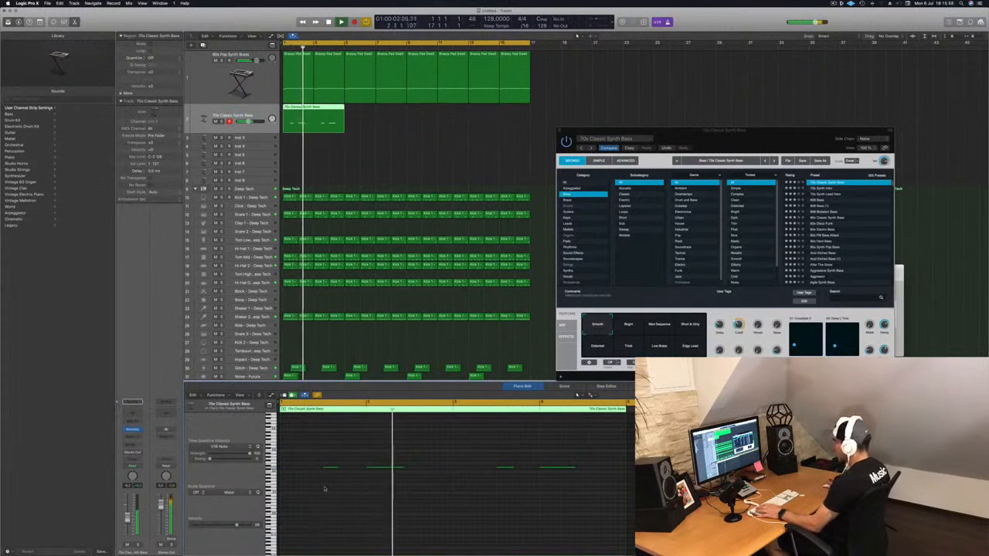
{"action": "key", "text": "Return"}
{"action": "left_click_drag", "start_coordinate": [403, 467], "coordinate": [385, 469]}
{"action": "key", "text": "Return"}
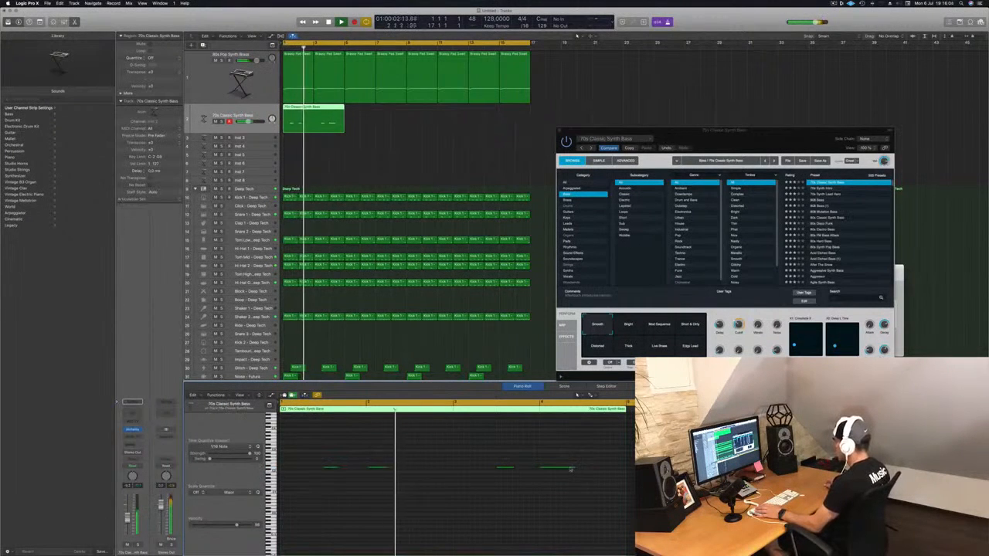
{"action": "left_click_drag", "start_coordinate": [571, 469], "coordinate": [561, 469]}
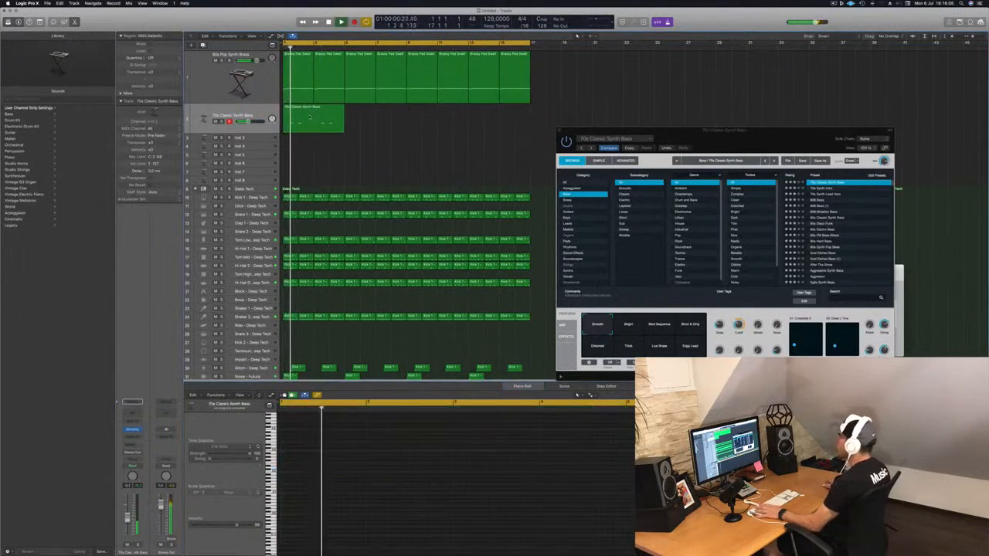
Step: Copy the four-bar bass region along its track until it fills all 16 bars, and select the track's regions
{"action": "left_click_drag", "start_coordinate": [304, 116], "coordinate": [460, 121]}
{"action": "left_click", "coordinate": [313, 116], "text": "shift"}
{"action": "left_click", "coordinate": [413, 171]}
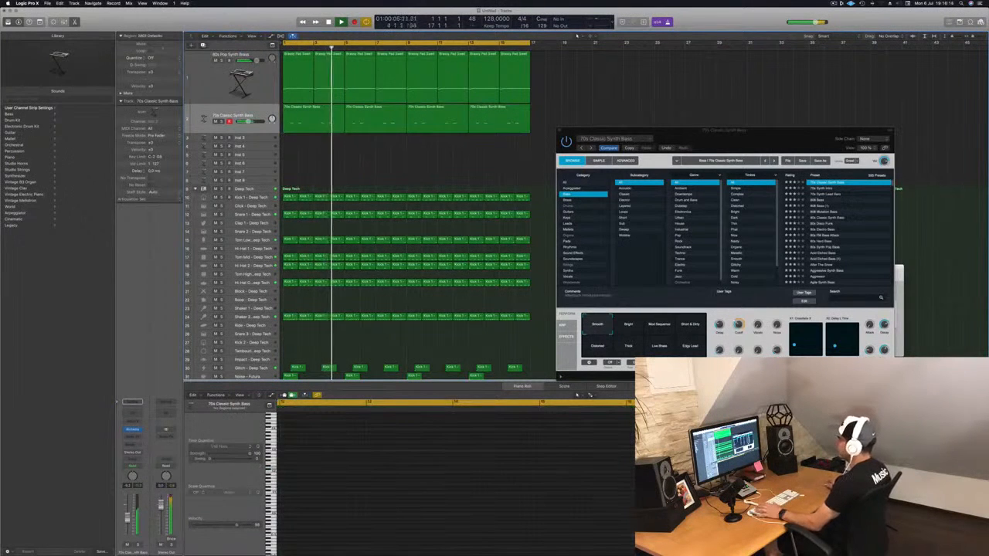
{"action": "key", "text": "space"}
{"action": "key", "text": "space"}
{"action": "left_click", "coordinate": [235, 116]}
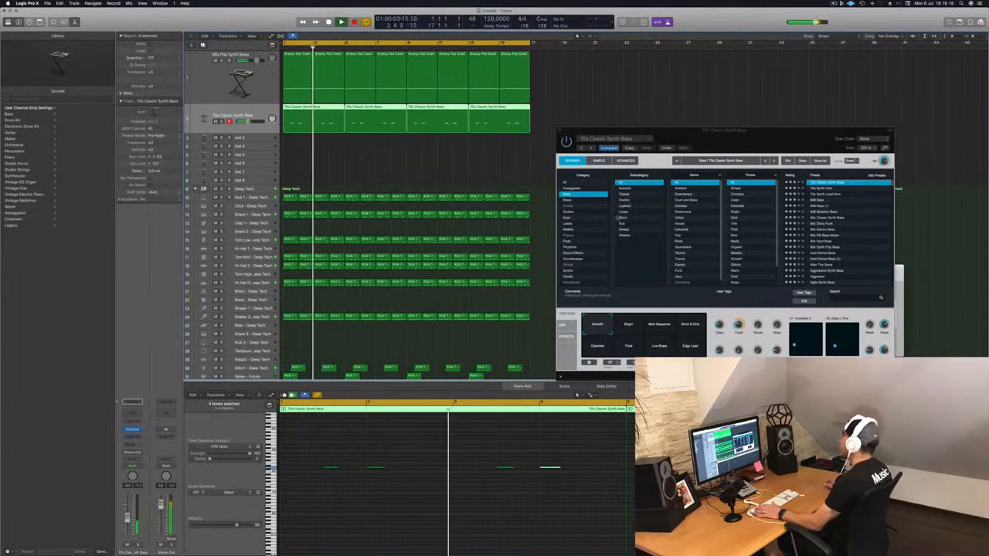
Step: Close the Alchemy window of the bass track, deselect the regions and restart playback
{"action": "left_click_drag", "start_coordinate": [584, 143], "coordinate": [604, 136]}
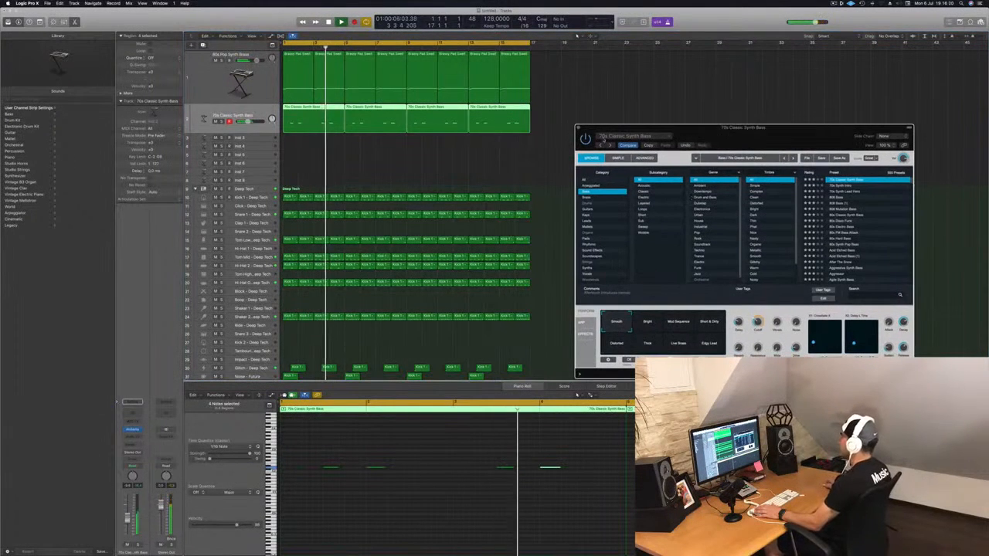
{"action": "left_click", "coordinate": [579, 128]}
{"action": "left_click", "coordinate": [380, 159]}
{"action": "key", "text": "space"}
{"action": "key", "text": "space"}
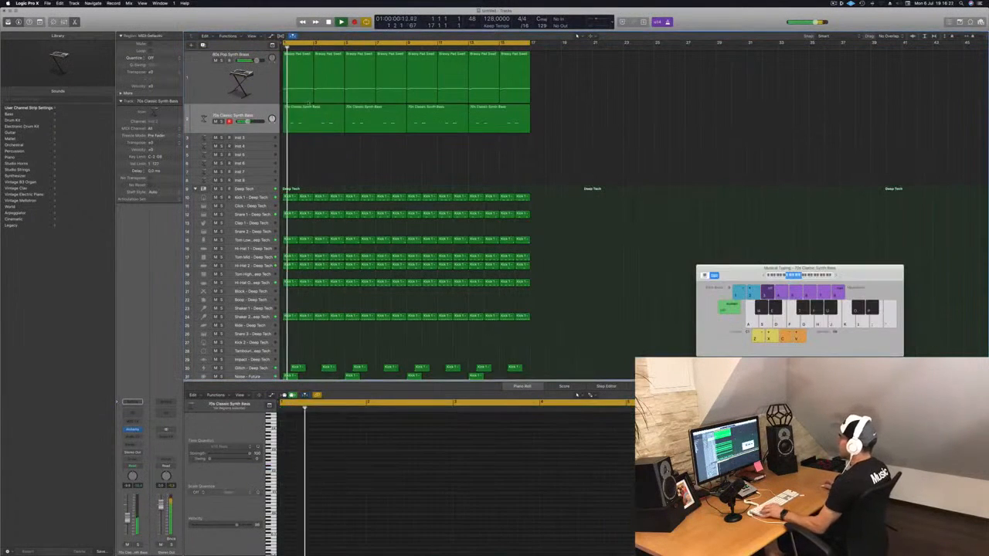
Step: Copy the first 70s Classic Synth Bass region onto the Inst 3 track at bar 1, select it there and stop playback
{"action": "left_click", "coordinate": [304, 109]}
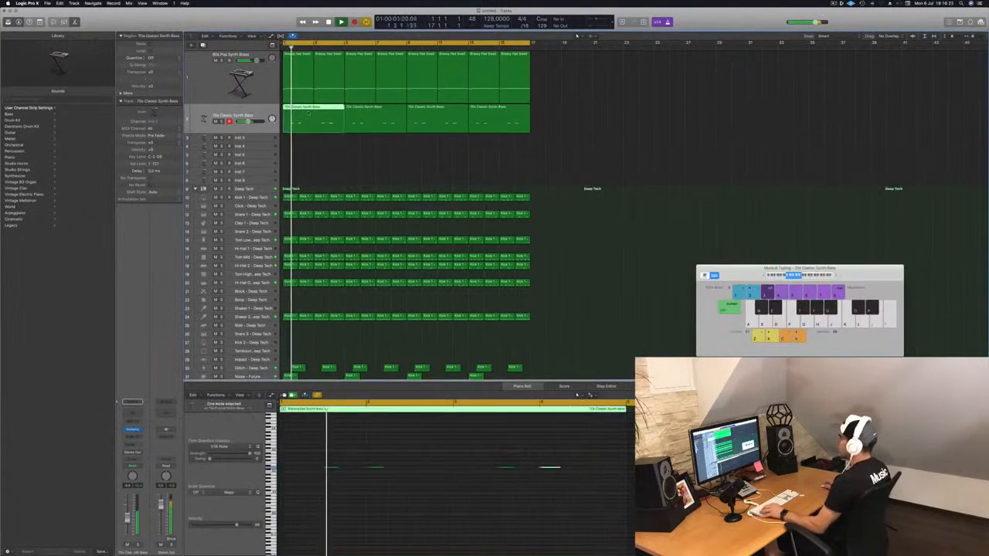
{"action": "left_click_drag", "start_coordinate": [304, 110], "coordinate": [302, 140]}
{"action": "key", "text": "space"}
{"action": "key", "text": "space"}
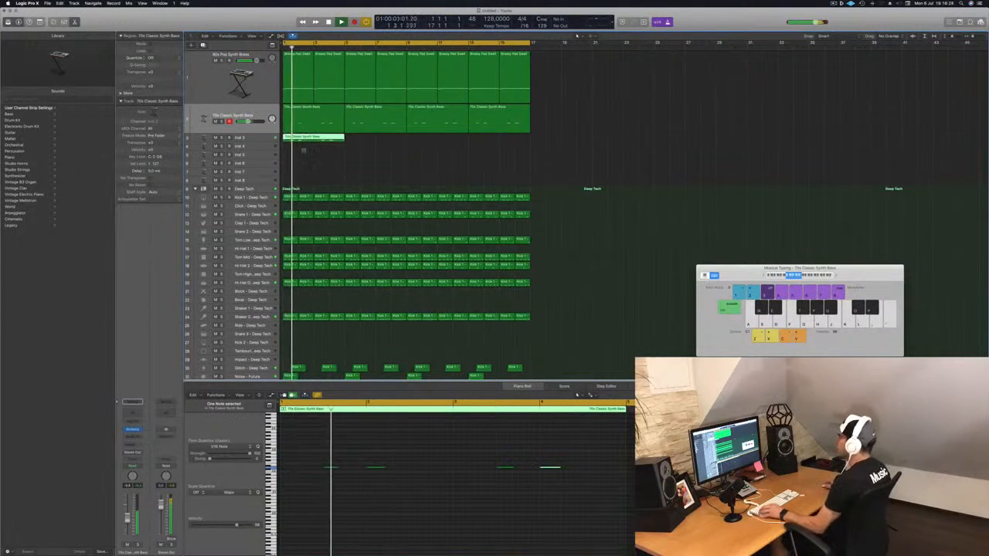
{"action": "key", "text": "super+Right"}
{"action": "key", "text": "space"}
{"action": "key", "text": "space"}
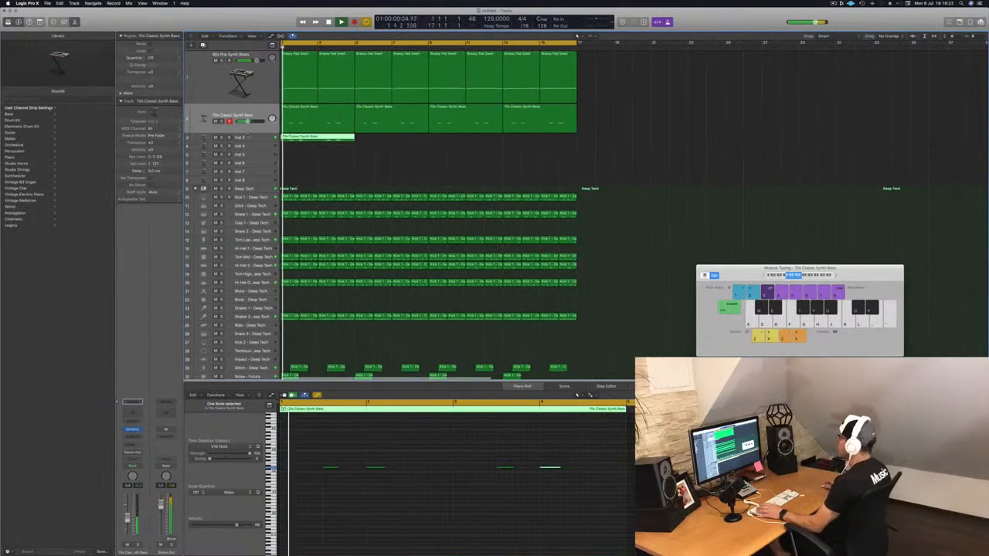
{"action": "left_click", "coordinate": [291, 137]}
{"action": "key", "text": "space"}
Step: Select all four notes of the Inst 3 region and move them earlier so the first note starts at bar 1
{"action": "scroll", "coordinate": [367, 476], "scroll_direction": "up", "scroll_amount": 2}
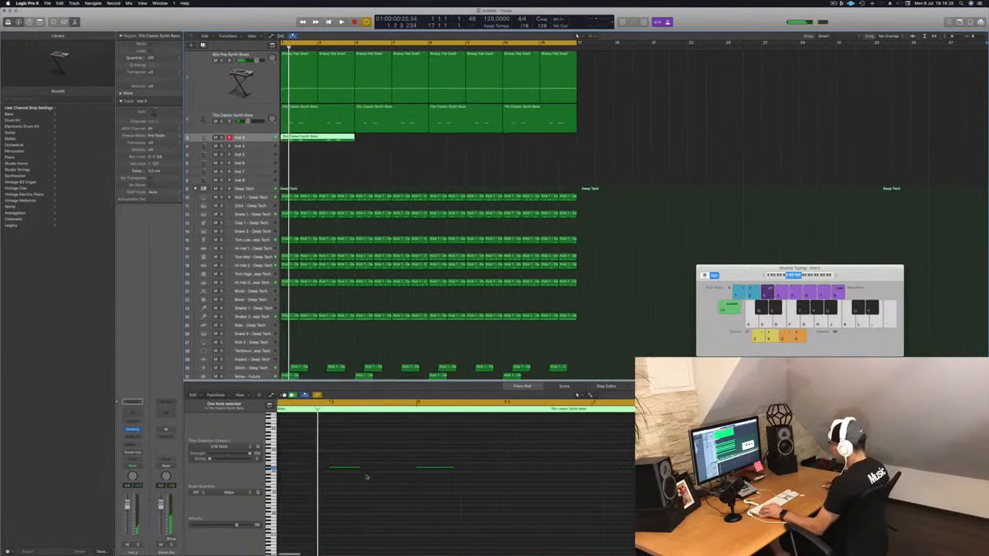
{"action": "scroll", "coordinate": [364, 475], "scroll_direction": "down", "scroll_amount": 2}
{"action": "left_click_drag", "start_coordinate": [335, 459], "coordinate": [649, 502]}
{"action": "scroll", "coordinate": [433, 499], "scroll_direction": "left", "scroll_amount": 1}
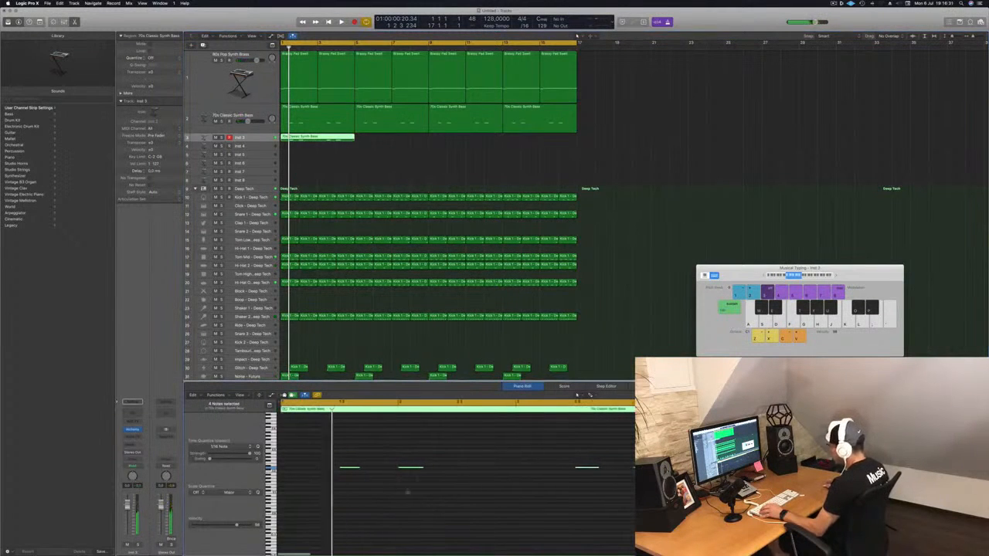
{"action": "left_click_drag", "start_coordinate": [336, 468], "coordinate": [291, 468]}
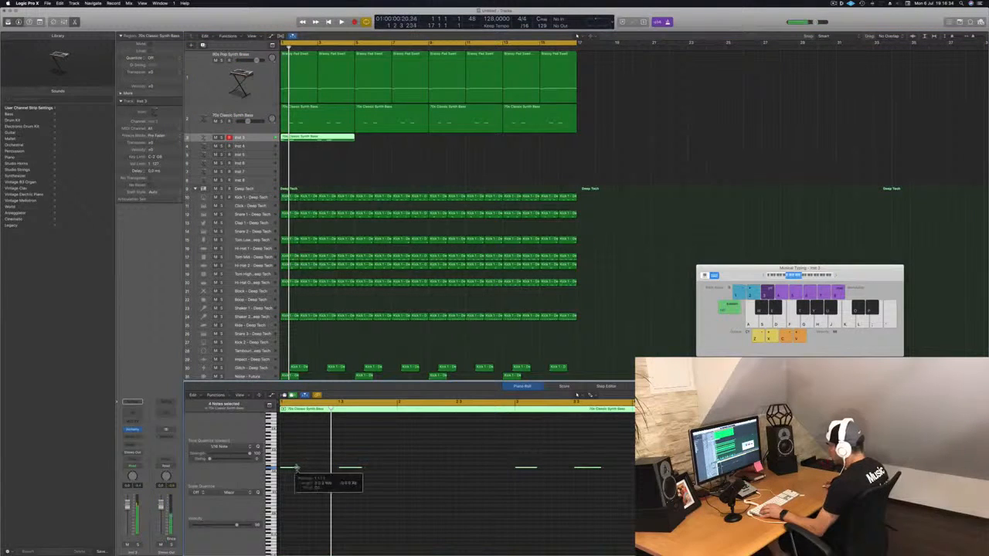
{"action": "scroll", "coordinate": [306, 481], "scroll_direction": "up", "scroll_amount": 3}
{"action": "scroll", "coordinate": [306, 480], "scroll_direction": "left", "scroll_amount": 3}
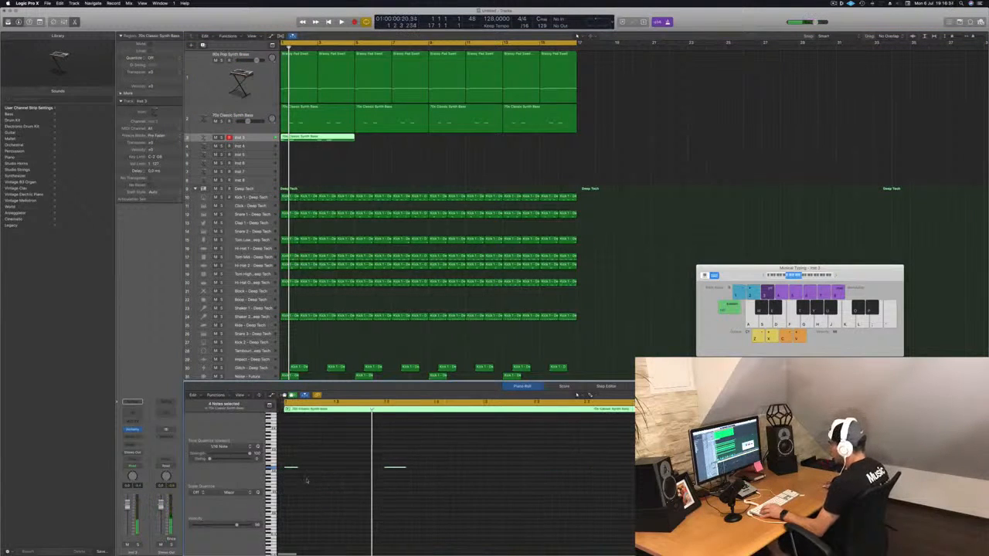
Step: Duplicate the four Inst 3 notes at the same pitch an eighth note later, and shorten the notes
{"action": "scroll", "coordinate": [292, 471], "scroll_direction": "up", "scroll_amount": 4}
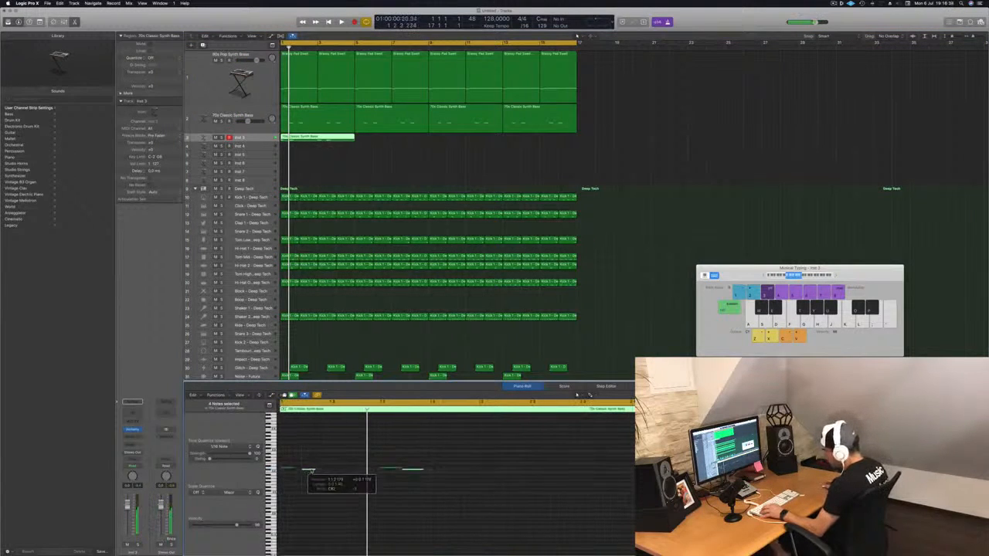
{"action": "scroll", "coordinate": [323, 481], "scroll_direction": "right", "scroll_amount": 1}
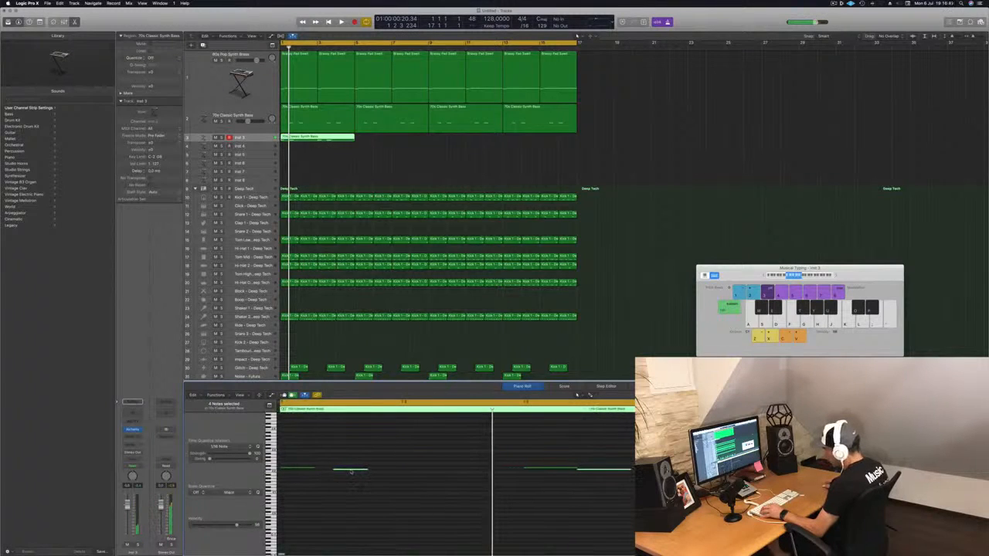
{"action": "left_click_drag", "start_coordinate": [351, 473], "coordinate": [358, 473]}
{"action": "scroll", "coordinate": [360, 476], "scroll_direction": "down", "scroll_amount": 2}
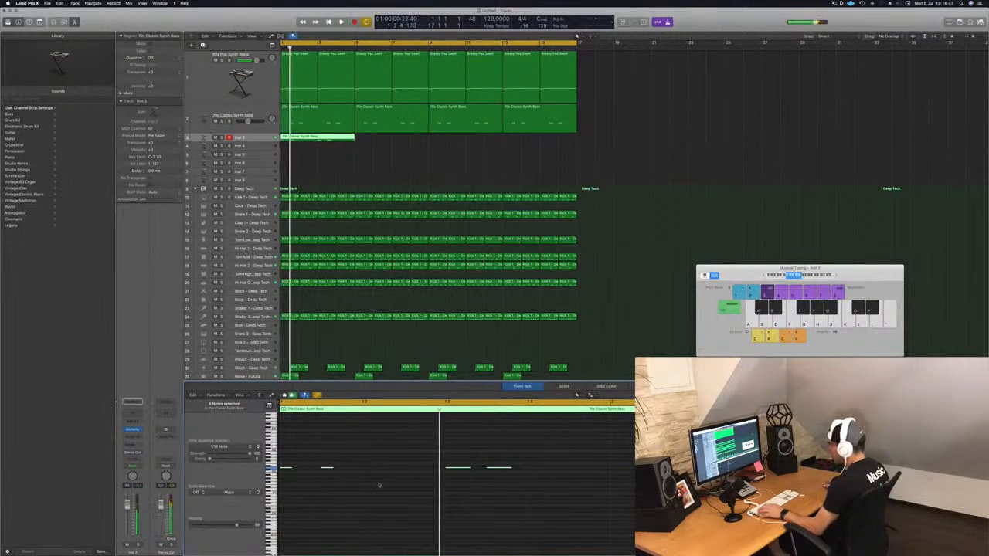
{"action": "scroll", "coordinate": [336, 477], "scroll_direction": "down", "scroll_amount": 1}
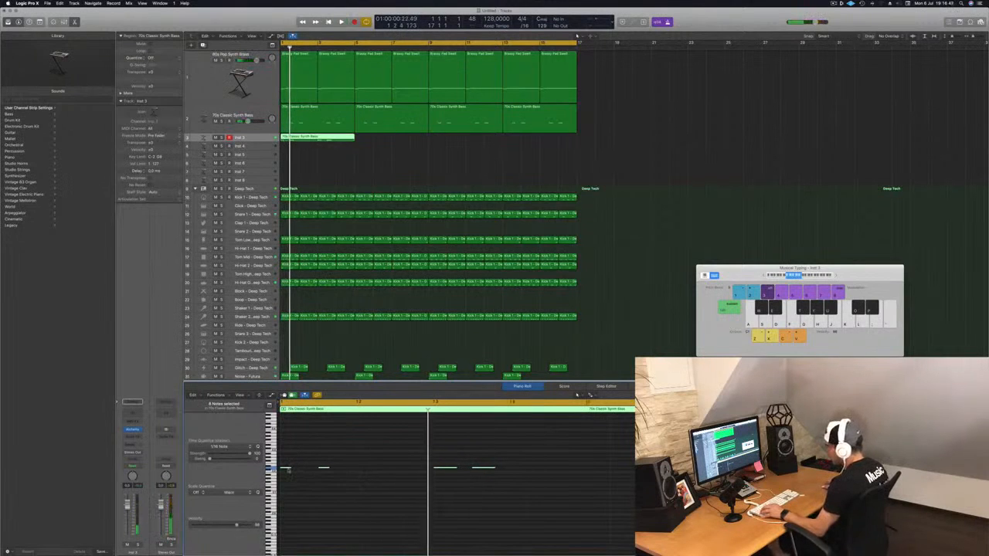
Step: Copy the eight selected Inst 3 notes three 1/16 notes later and play the denser pattern
{"action": "left_click_drag", "start_coordinate": [289, 470], "coordinate": [349, 473]}
{"action": "key", "text": "space"}
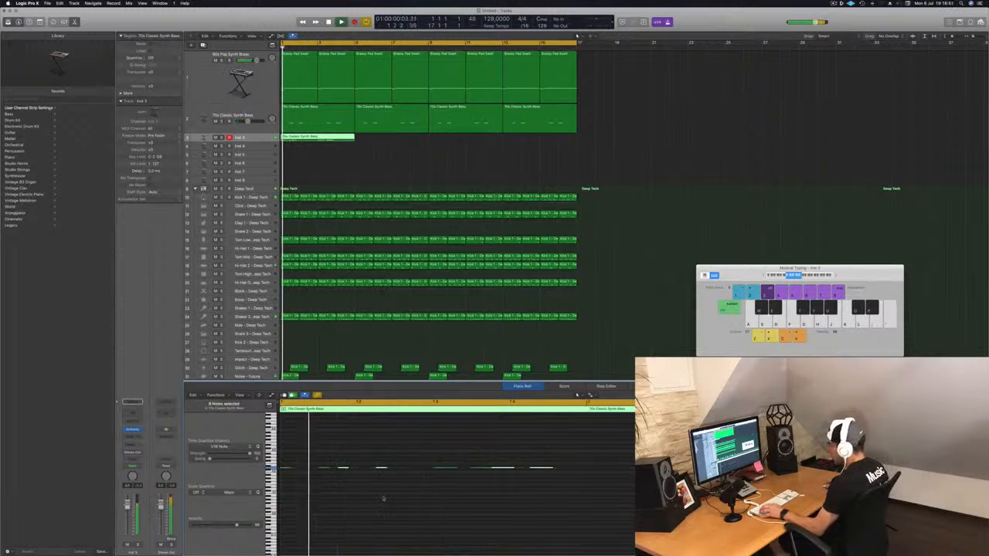
{"action": "scroll", "coordinate": [356, 473], "scroll_direction": "down", "scroll_amount": 2}
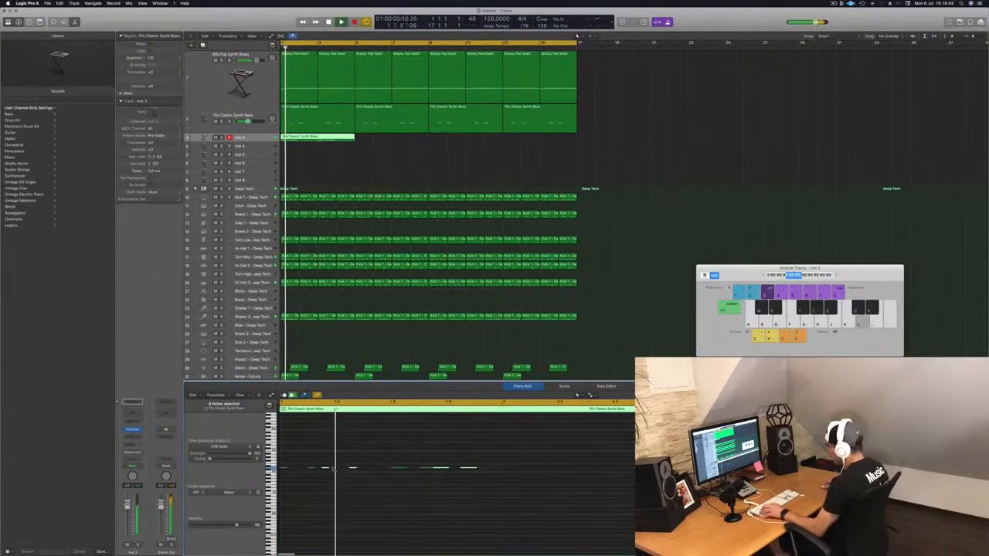
{"action": "scroll", "coordinate": [340, 472], "scroll_direction": "up", "scroll_amount": 5}
{"action": "scroll", "coordinate": [360, 473], "scroll_direction": "down", "scroll_amount": 5}
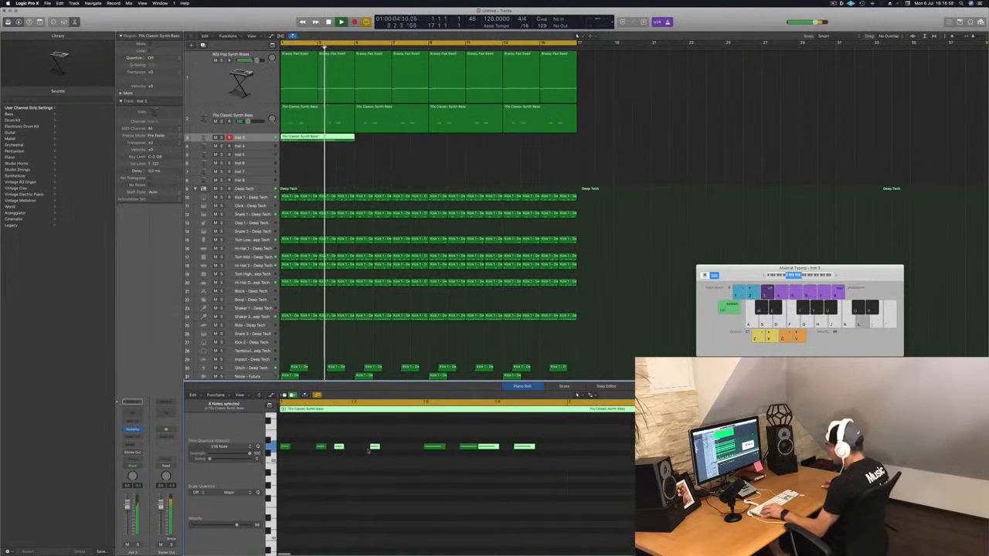
Step: Copy the last eight-note group another three 1/16 notes later and remove the extra note at the start of bar 2
{"action": "left_click_drag", "start_coordinate": [338, 447], "coordinate": [393, 455]}
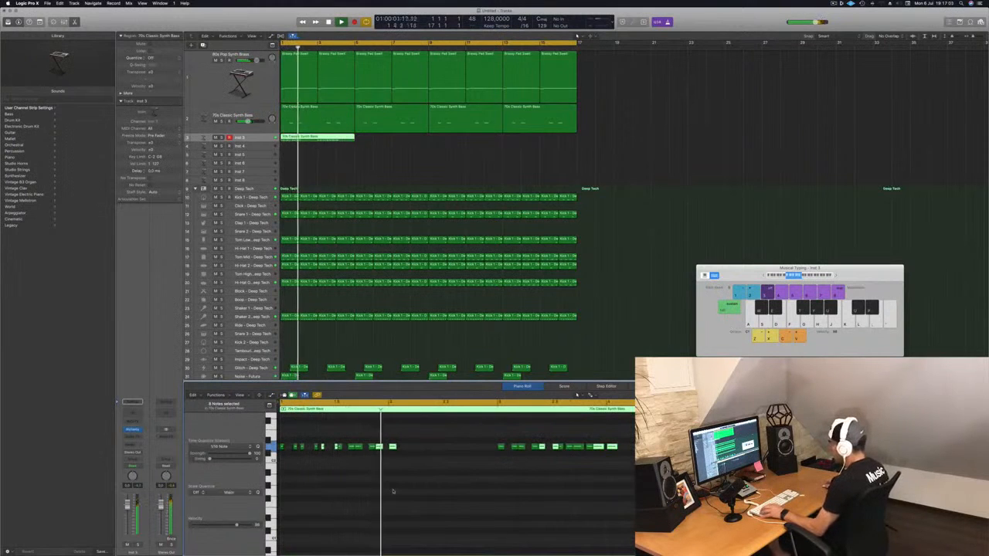
{"action": "key", "text": "Return"}
{"action": "left_click_drag", "start_coordinate": [424, 442], "coordinate": [396, 455]}
{"action": "scroll", "coordinate": [432, 459], "scroll_direction": "up", "scroll_amount": 4}
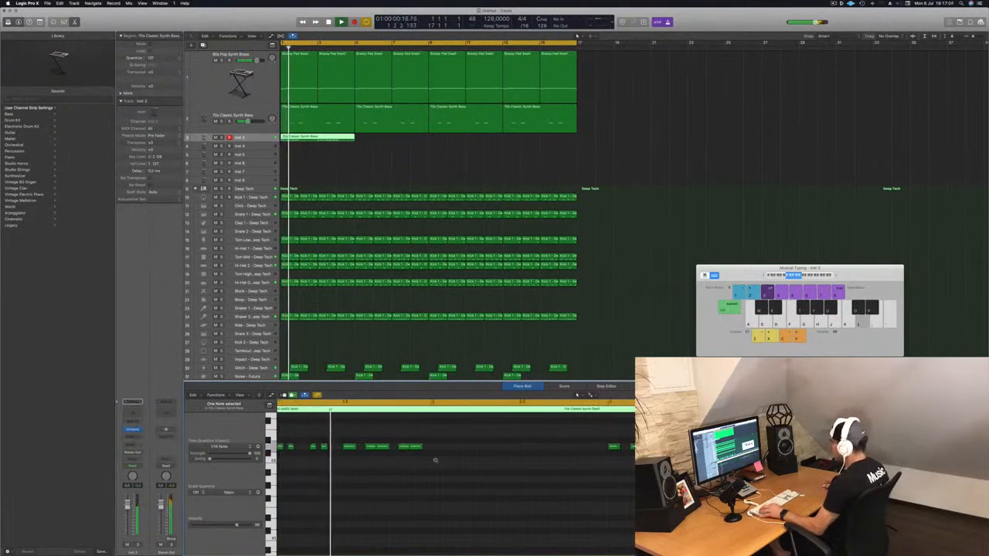
Step: Shorten the last five notes of bar 1 to match the others and copy the bar's note pattern into bar 2
{"action": "scroll", "coordinate": [435, 465], "scroll_direction": "down", "scroll_amount": 2}
{"action": "key", "text": "space"}
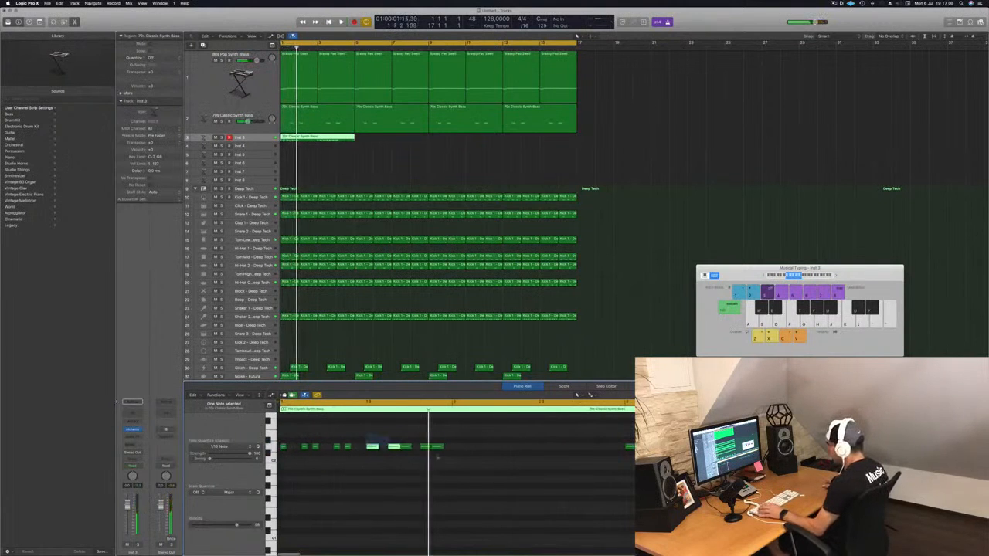
{"action": "key", "text": "super+a"}
{"action": "left_click_drag", "start_coordinate": [442, 446], "coordinate": [443, 448]}
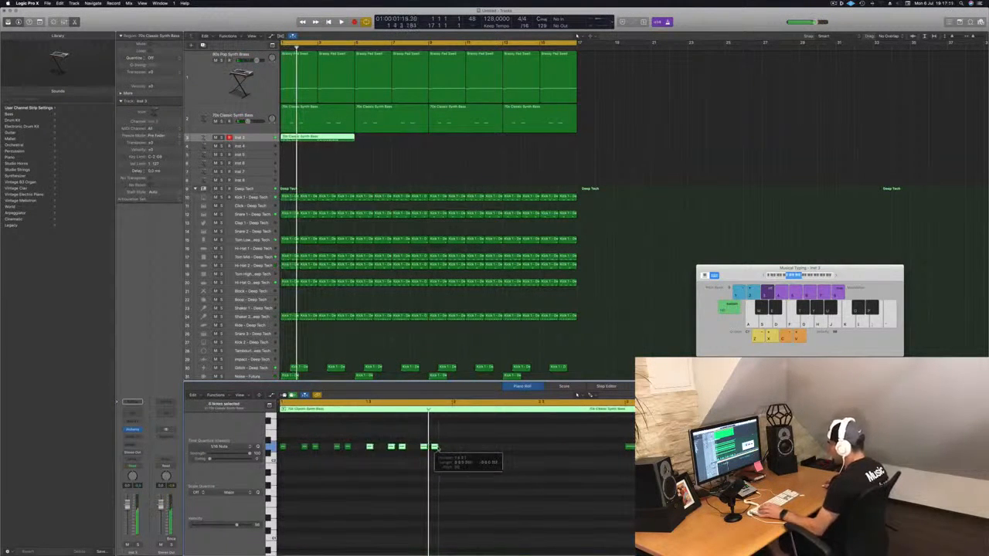
{"action": "scroll", "coordinate": [433, 451], "scroll_direction": "down", "scroll_amount": 2}
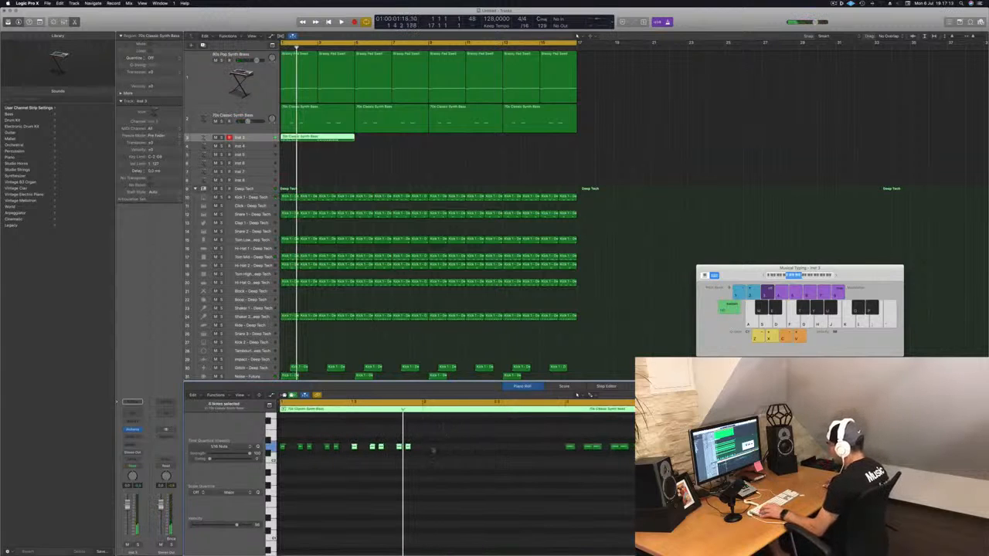
{"action": "left_click_drag", "start_coordinate": [444, 438], "coordinate": [425, 454]}
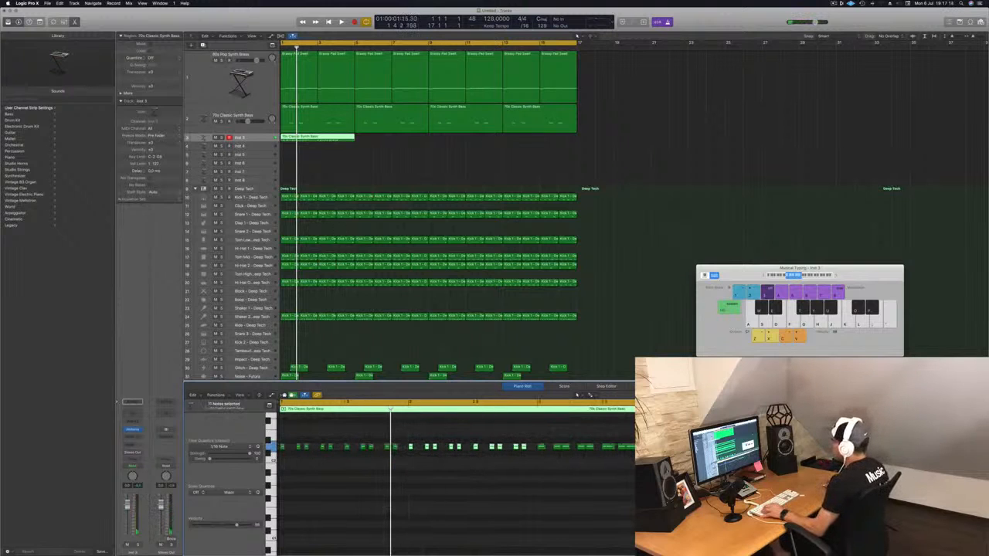
Step: Cut the Inst 3 region down to its first two bars and duplicate it so the two regions fill bars 1 to 4
{"action": "double_click", "coordinate": [317, 141]}
{"action": "key", "text": "Delete"}
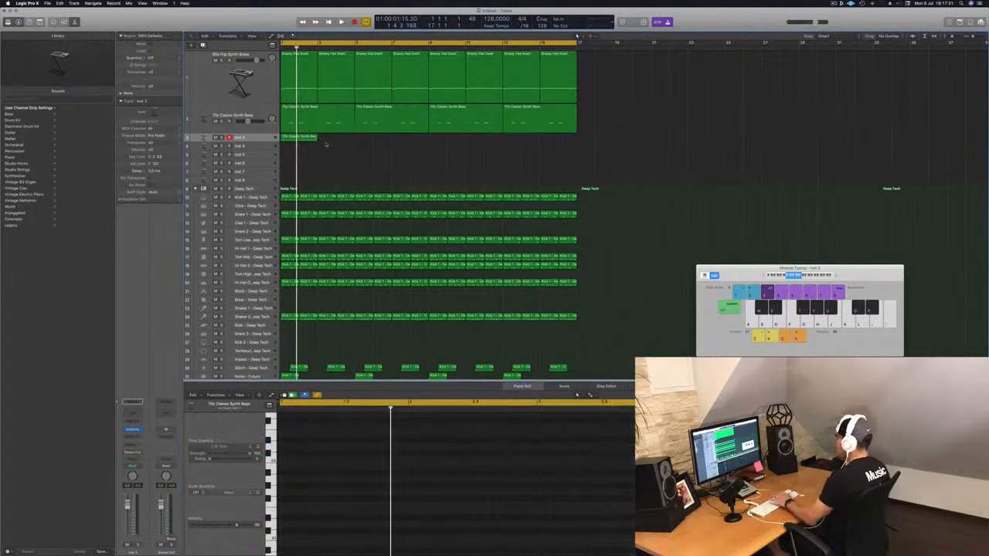
{"action": "left_click_drag", "start_coordinate": [313, 139], "coordinate": [333, 140]}
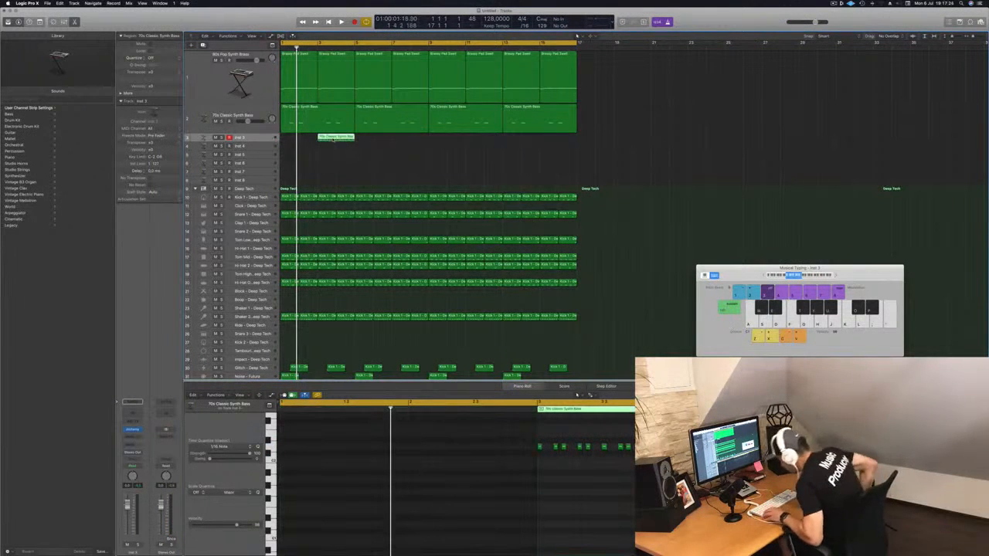
{"action": "left_click_drag", "start_coordinate": [334, 140], "coordinate": [298, 140]}
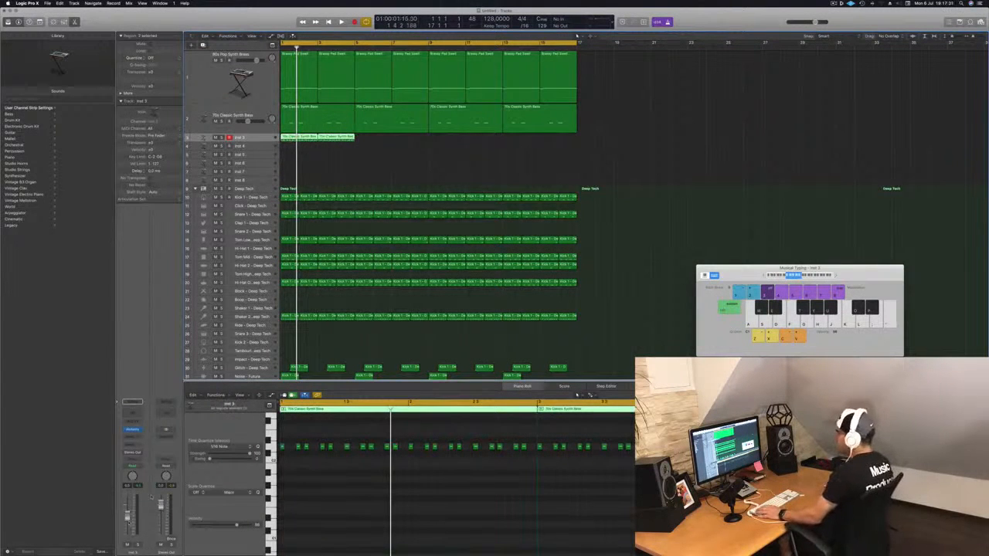
Step: Play the loop, open Alchemy on Inst 3 and audition the default preset's variations from Epic Synth through the arps to Synth Pluck
{"action": "key", "text": "space"}
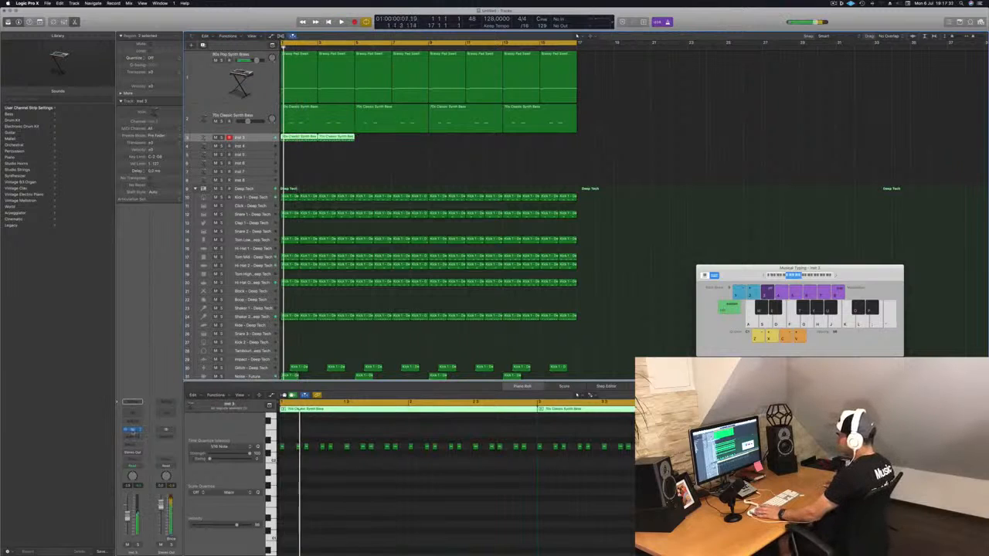
{"action": "left_click", "coordinate": [132, 430]}
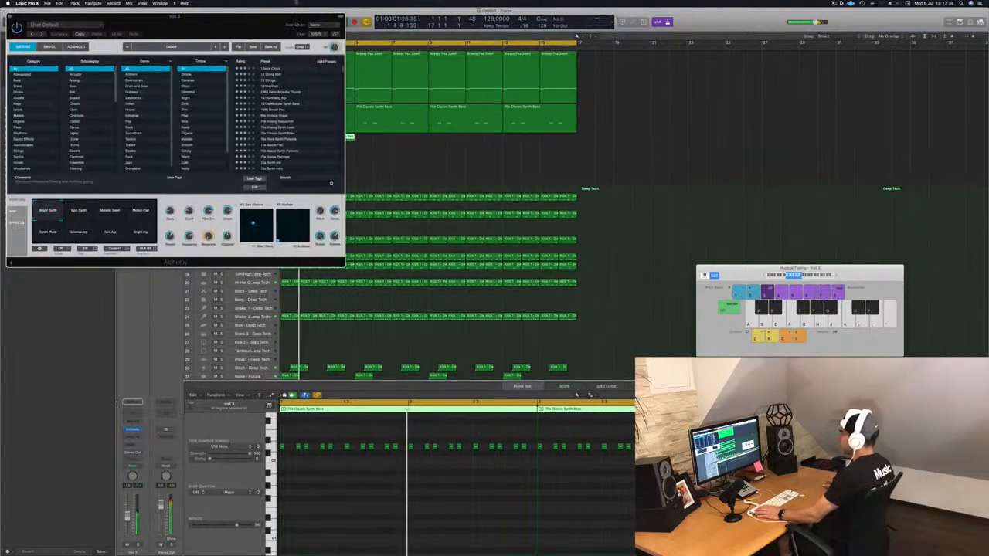
{"action": "left_click_drag", "start_coordinate": [228, 24], "coordinate": [571, 121]}
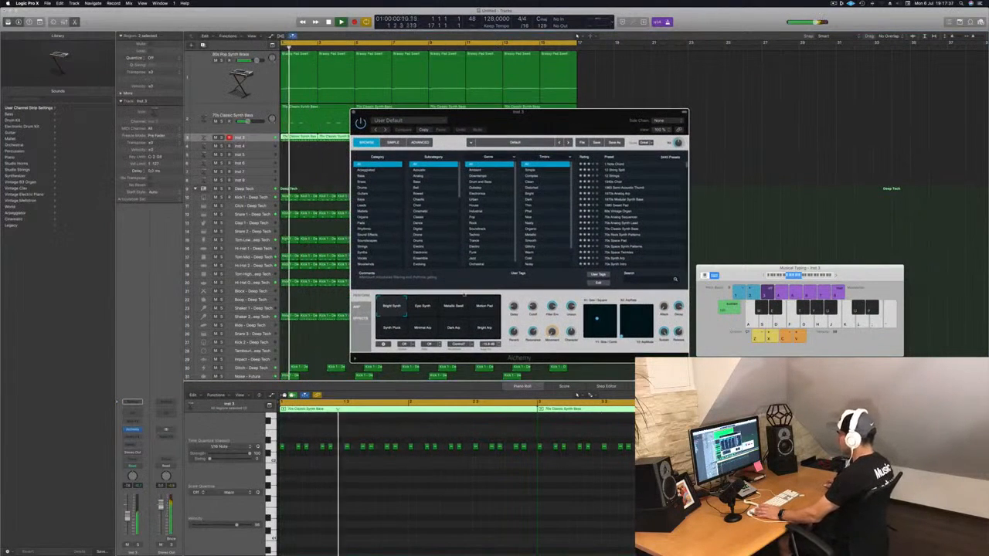
{"action": "left_click", "coordinate": [423, 308]}
{"action": "left_click", "coordinate": [455, 309]}
{"action": "left_click", "coordinate": [481, 308]}
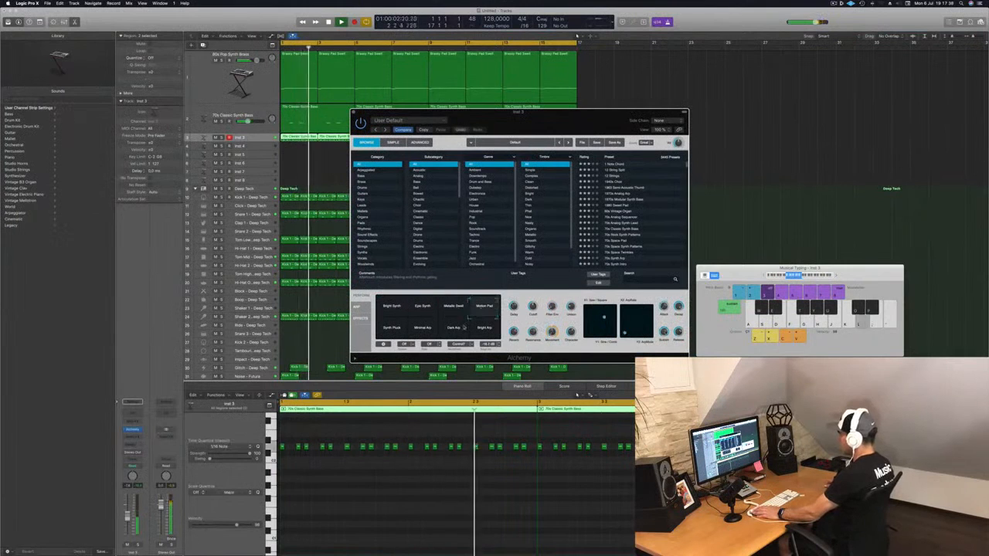
{"action": "left_click", "coordinate": [423, 329]}
{"action": "left_click", "coordinate": [454, 329]}
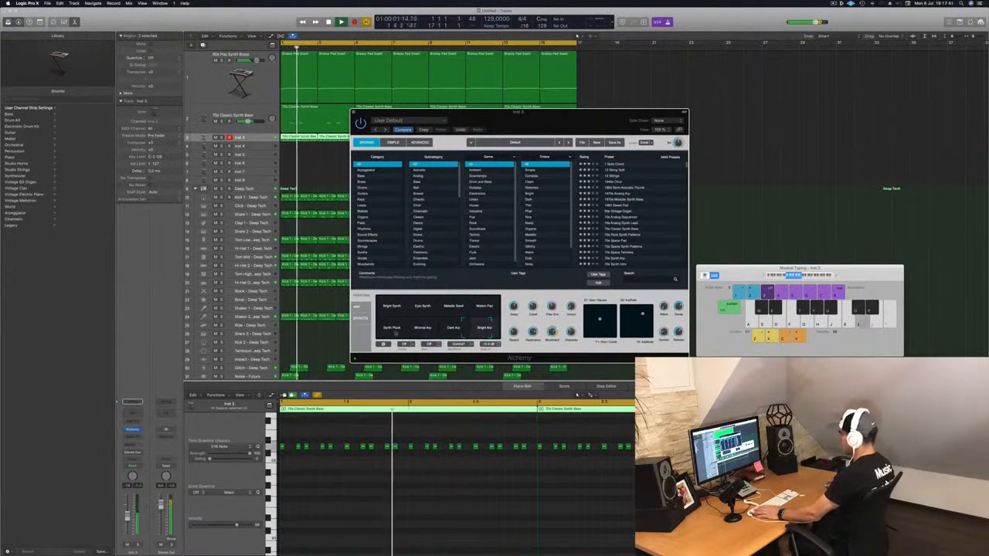
{"action": "left_click", "coordinate": [391, 329]}
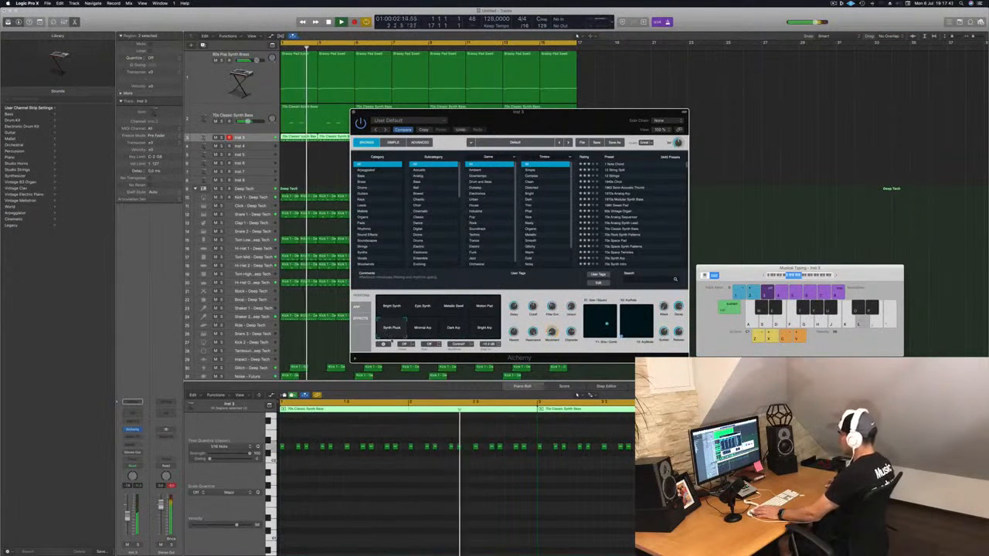
Step: Filter Alchemy's presets to the Bass category and audition the Dubstep presets, starting with Dubstep Wobble 03 and ending on Dubstep Wobble 01
{"action": "left_click", "coordinate": [399, 176]}
{"action": "scroll", "coordinate": [618, 217], "scroll_direction": "down", "scroll_amount": 15}
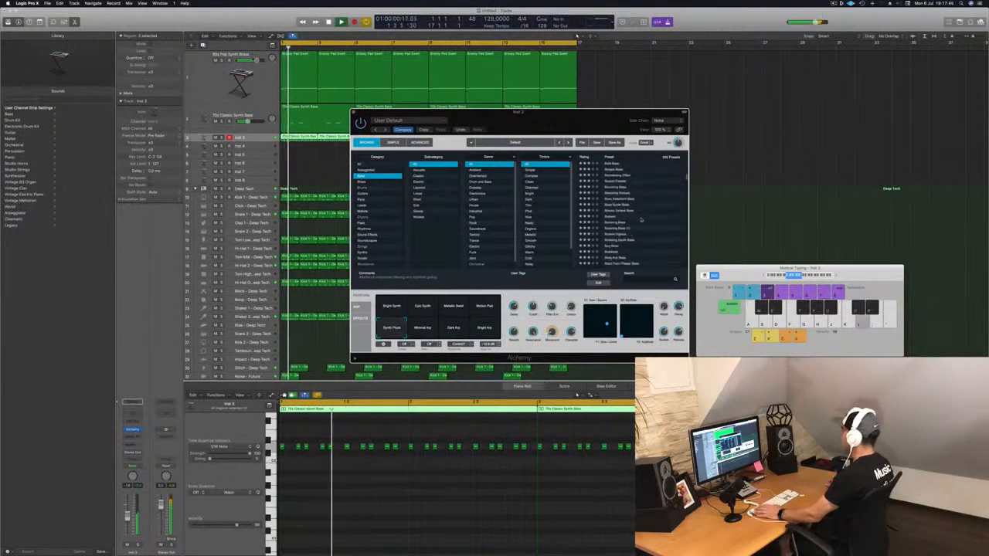
{"action": "left_click", "coordinate": [621, 226]}
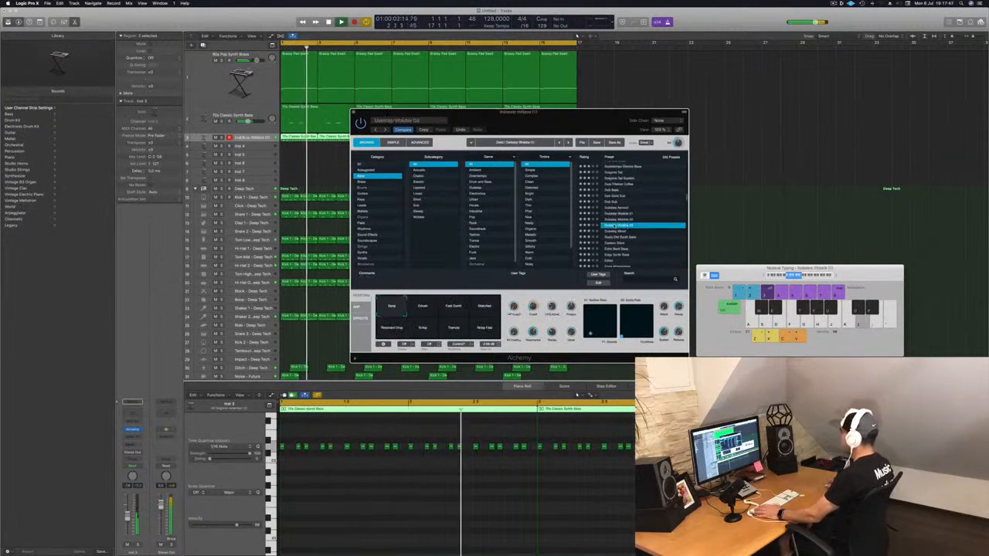
{"action": "left_click_drag", "start_coordinate": [560, 130], "coordinate": [598, 125]}
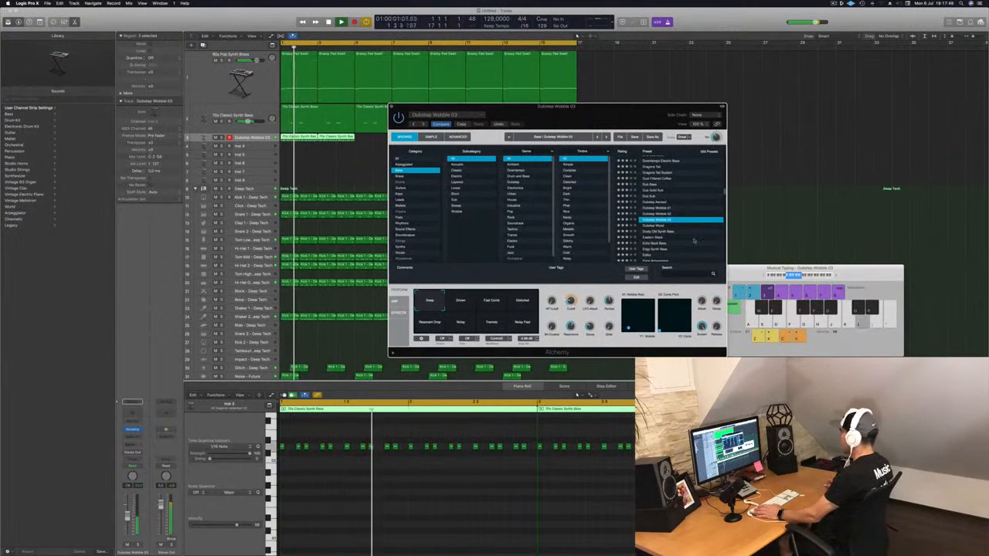
{"action": "key", "text": "Down"}
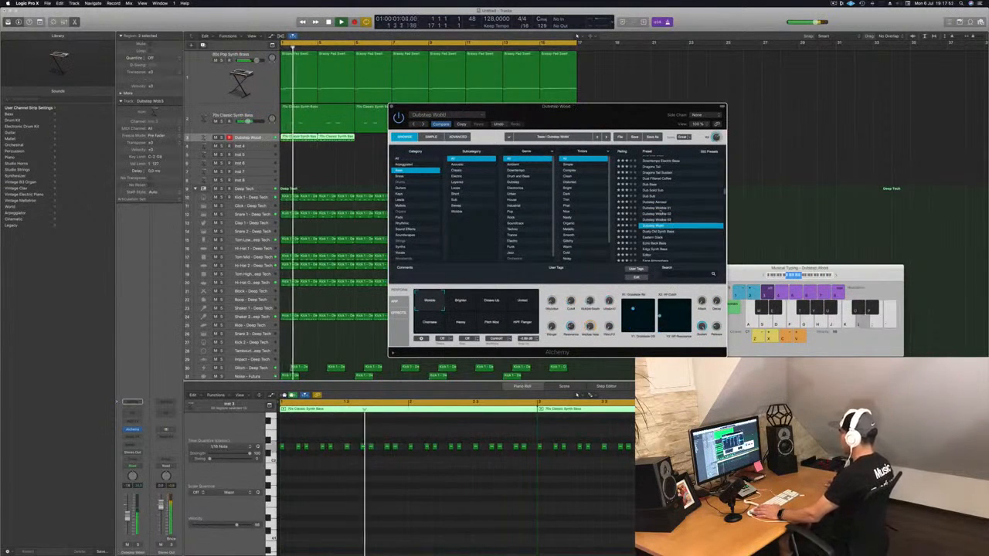
{"action": "key", "text": "Up"}
{"action": "key", "text": "Up"}
{"action": "key", "text": "Up"}
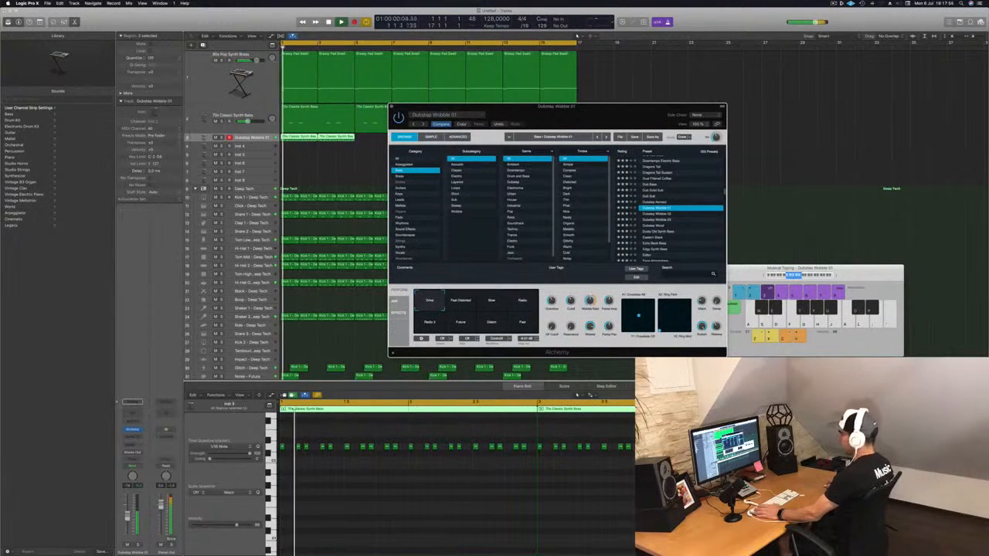
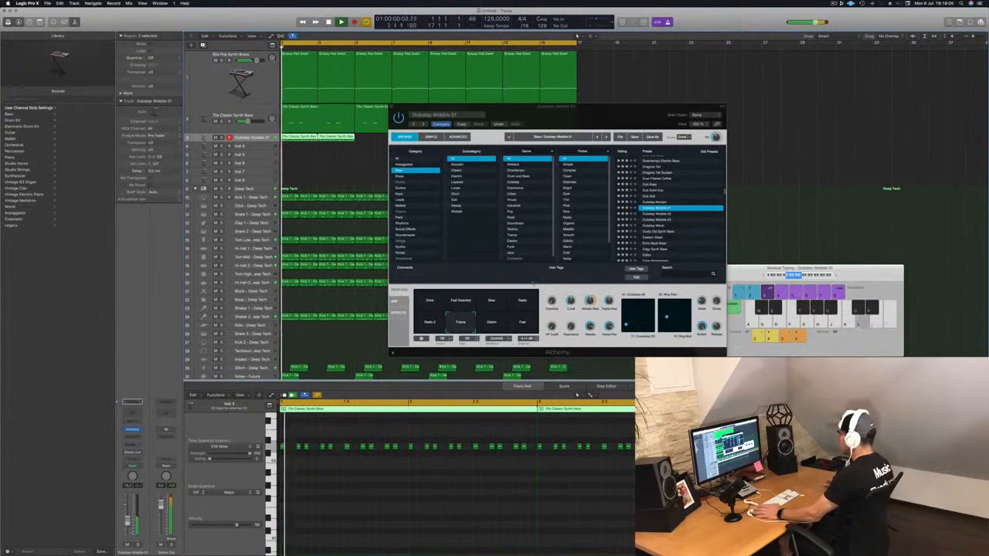
Step: Tweak a performance knob of Dubstep Wobble 01 and switch the sound to its Fast variation
{"action": "left_click_drag", "start_coordinate": [571, 303], "coordinate": [572, 315]}
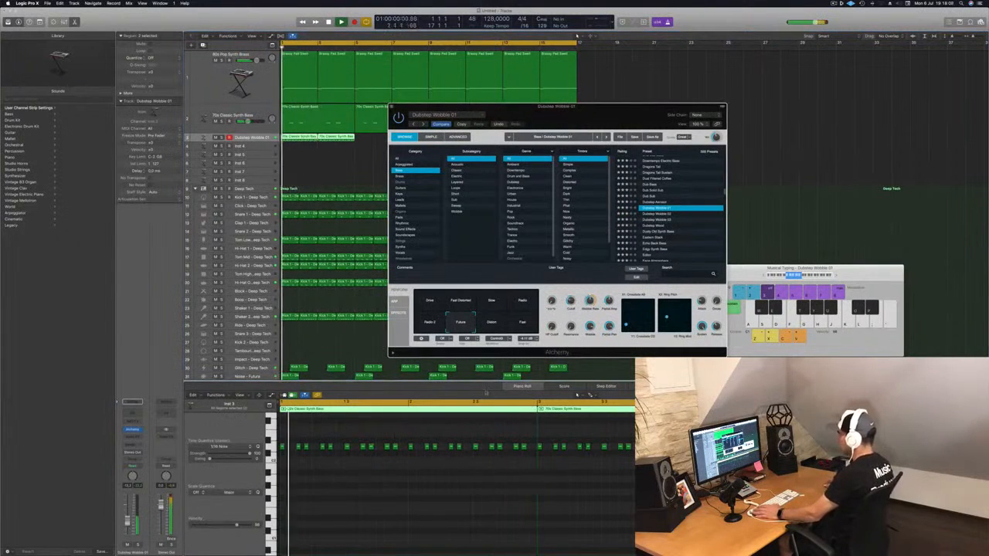
{"action": "left_click", "coordinate": [425, 523]}
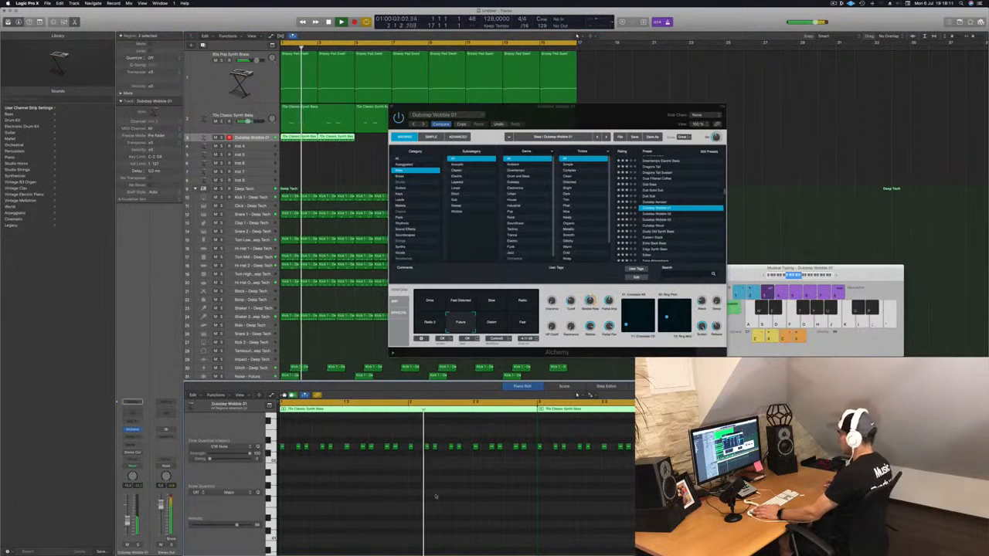
{"action": "left_click", "coordinate": [525, 328]}
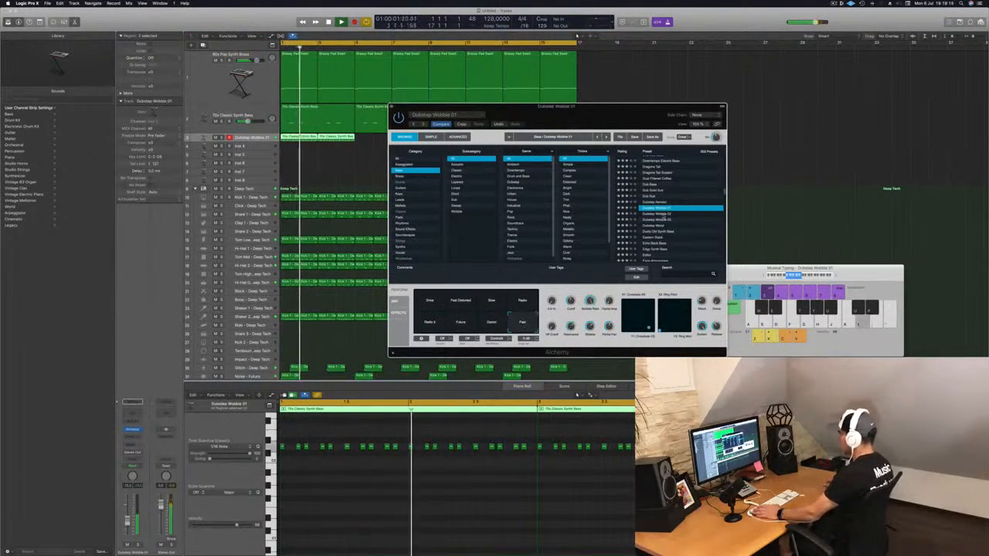
Step: Load Dubstep Wobble 02 and audition its variations one by one, from Low and Metallic through Fast to Crusty
{"action": "key", "text": "Down"}
{"action": "left_click", "coordinate": [462, 304]}
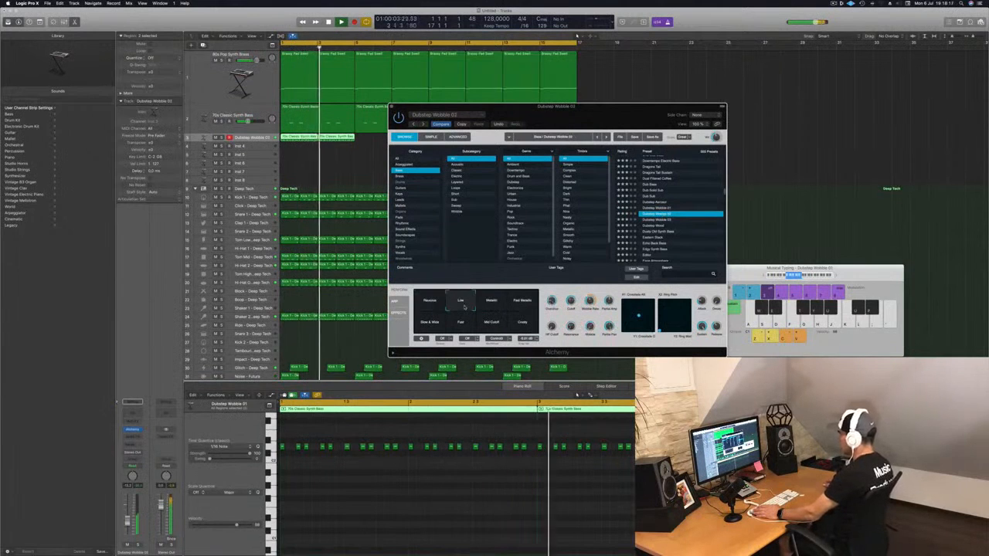
{"action": "left_click", "coordinate": [491, 305]}
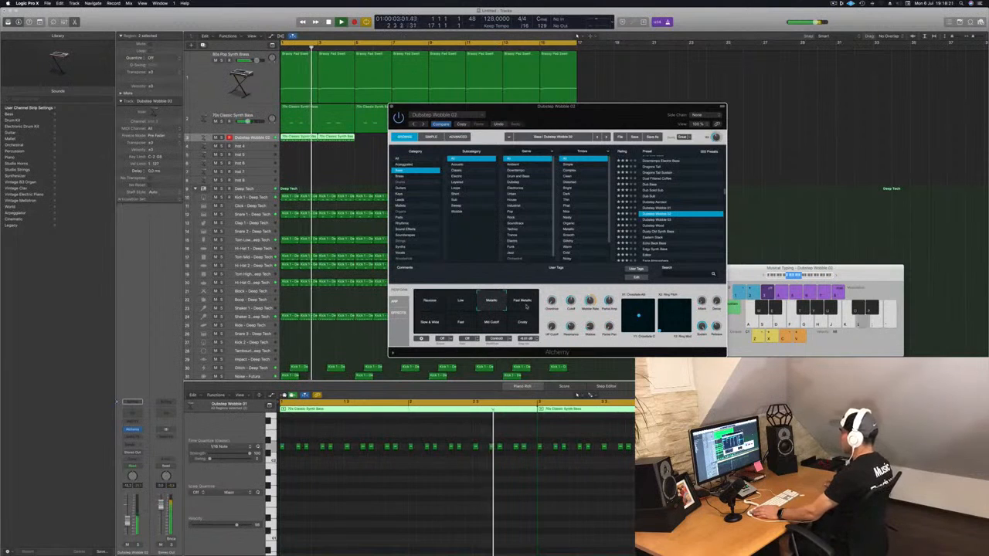
{"action": "left_click", "coordinate": [523, 304]}
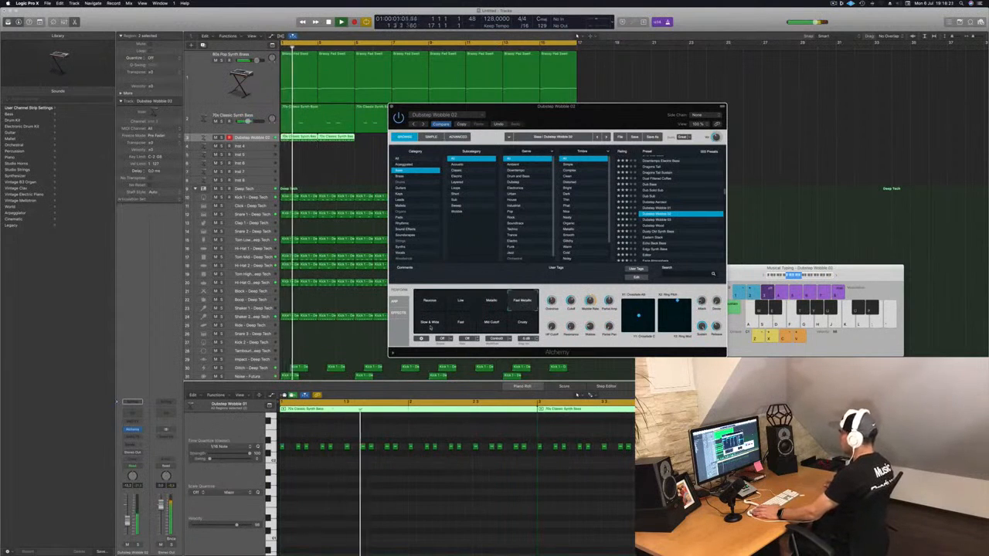
{"action": "left_click", "coordinate": [430, 326]}
{"action": "left_click", "coordinate": [460, 326]}
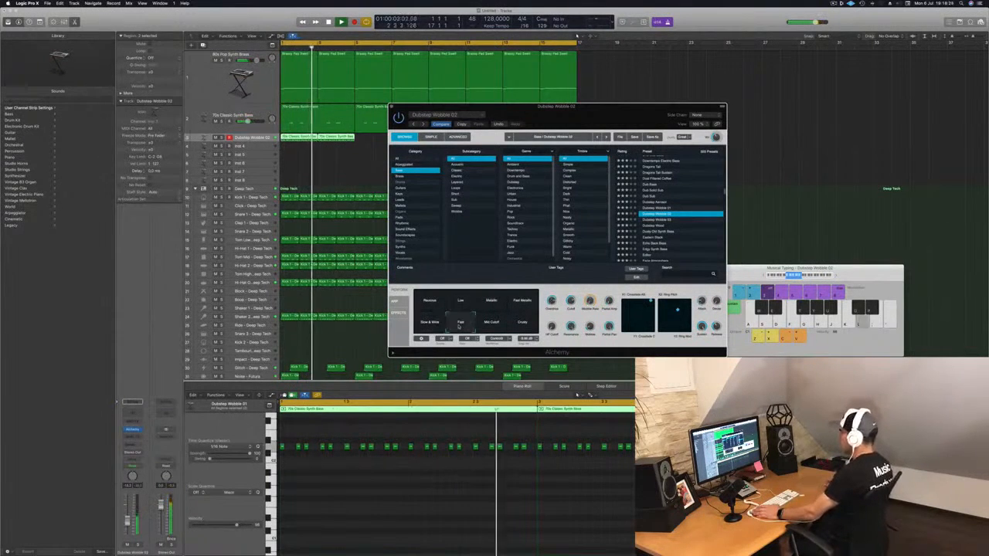
{"action": "left_click", "coordinate": [495, 327]}
{"action": "left_click", "coordinate": [516, 328]}
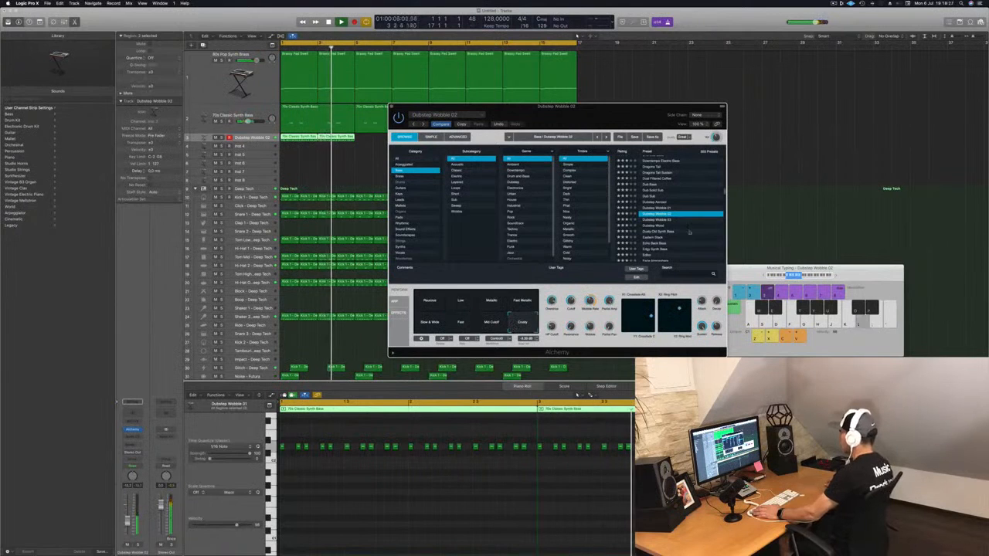
Step: Load Dubstep Wood and audition its variations, including Brighter, Octave Up, Heavy, Pitch Mod and HPF Flange
{"action": "left_click", "coordinate": [662, 226]}
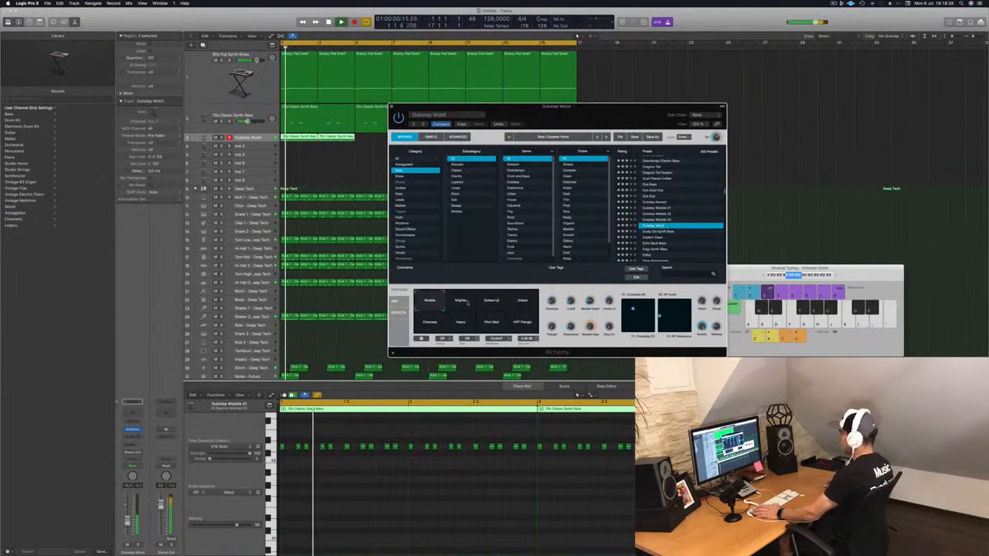
{"action": "left_click", "coordinate": [467, 303]}
{"action": "left_click", "coordinate": [493, 302]}
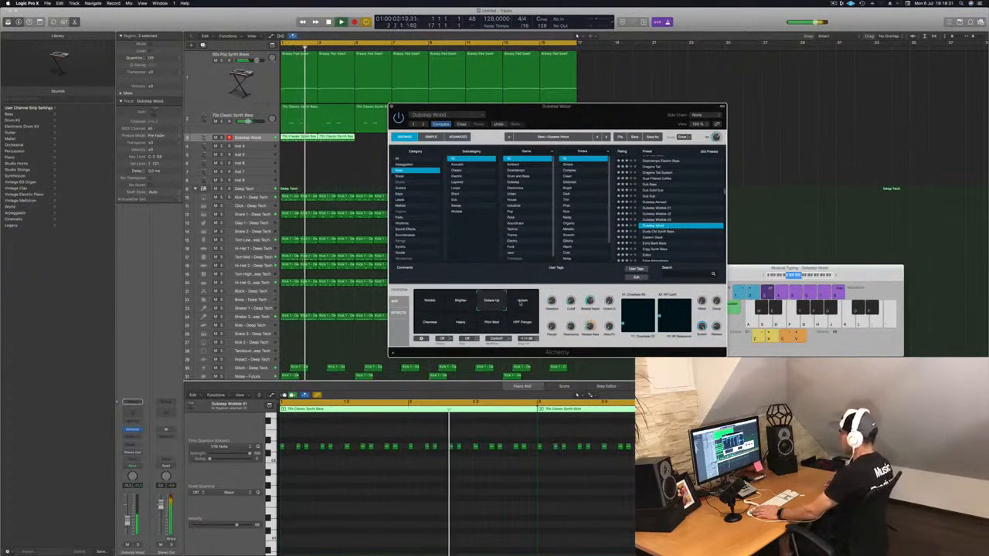
{"action": "left_click", "coordinate": [429, 323]}
{"action": "left_click", "coordinate": [455, 325]}
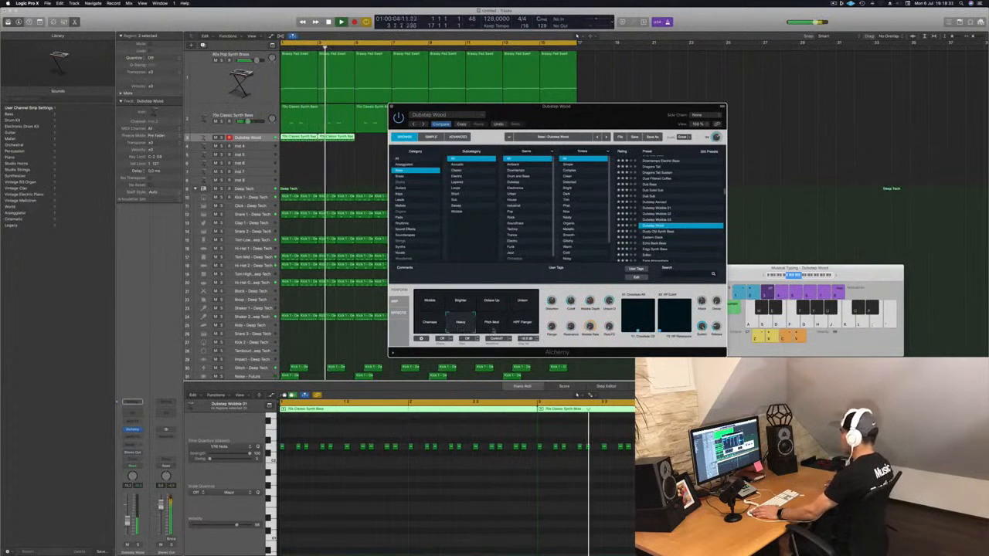
{"action": "left_click", "coordinate": [488, 325]}
{"action": "left_click", "coordinate": [517, 328]}
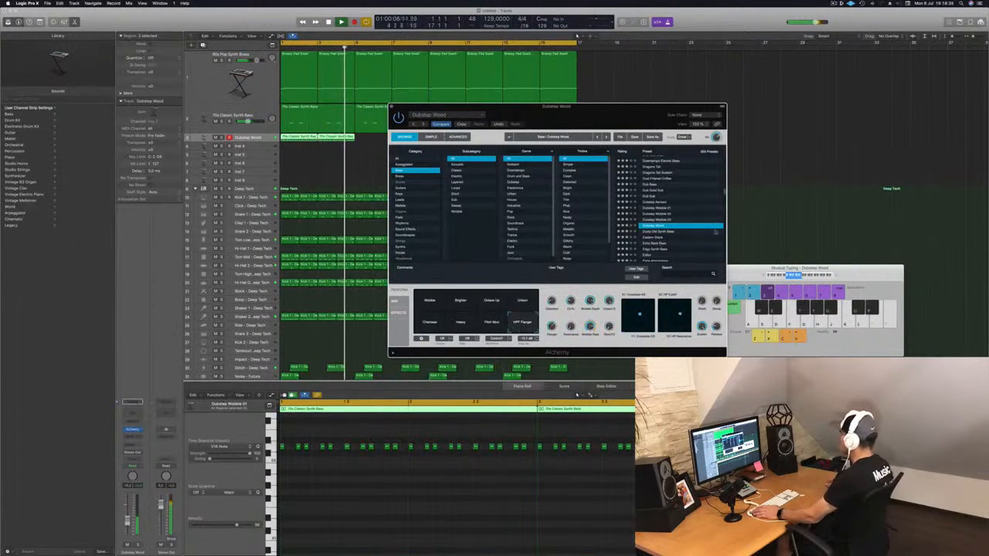
Step: Load the Dusty Old Synth Bass preset and adjust the Inst 3 channel's volume
{"action": "scroll", "coordinate": [714, 231], "scroll_direction": "down", "scroll_amount": 2}
{"action": "left_click", "coordinate": [664, 207]}
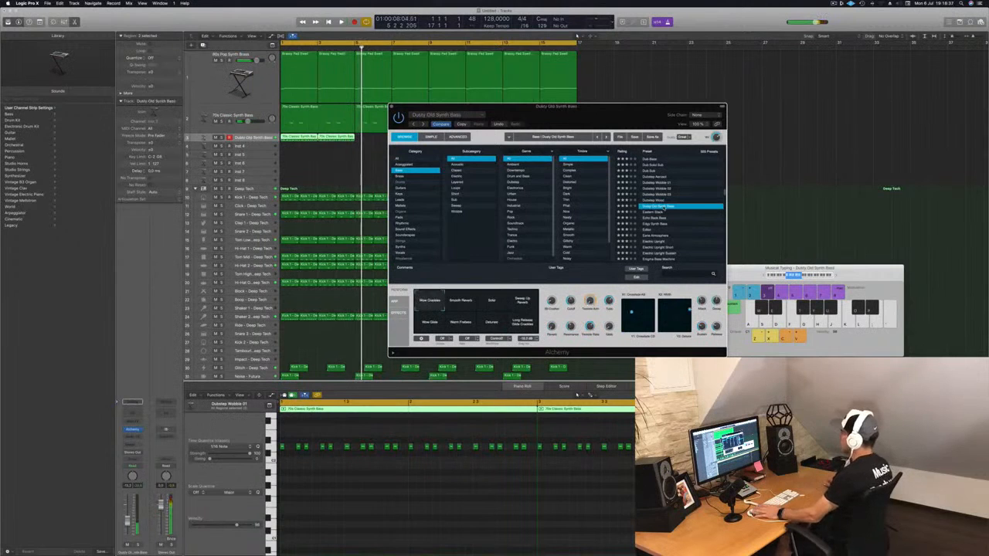
{"action": "key", "text": "space"}
{"action": "left_click", "coordinate": [127, 522]}
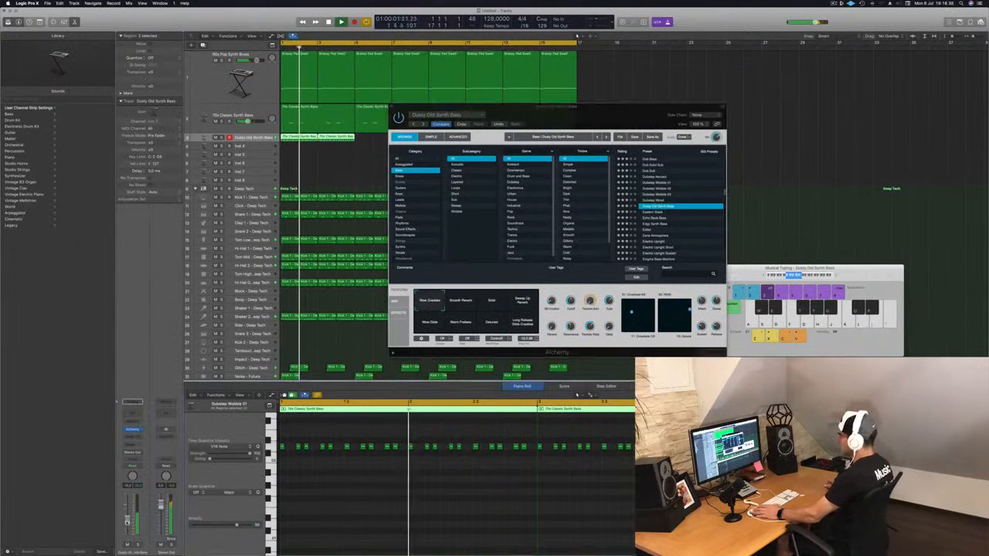
Step: Audition the Dusty Old Synth Bass variations one by one, from Smooth Reverb to Long Release Glide Crackles
{"action": "left_click", "coordinate": [465, 302]}
{"action": "left_click", "coordinate": [492, 302]}
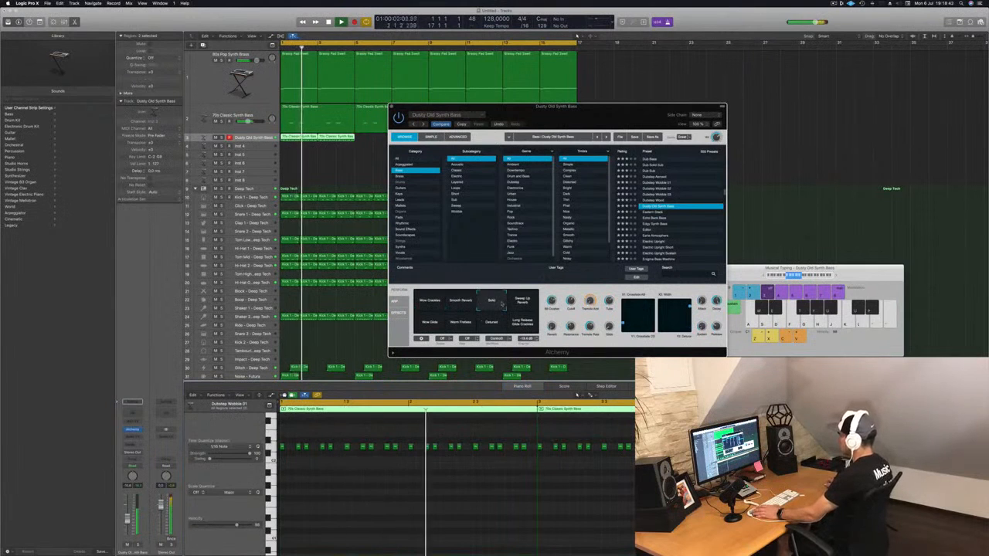
{"action": "left_click", "coordinate": [523, 303]}
{"action": "left_click", "coordinate": [429, 322]}
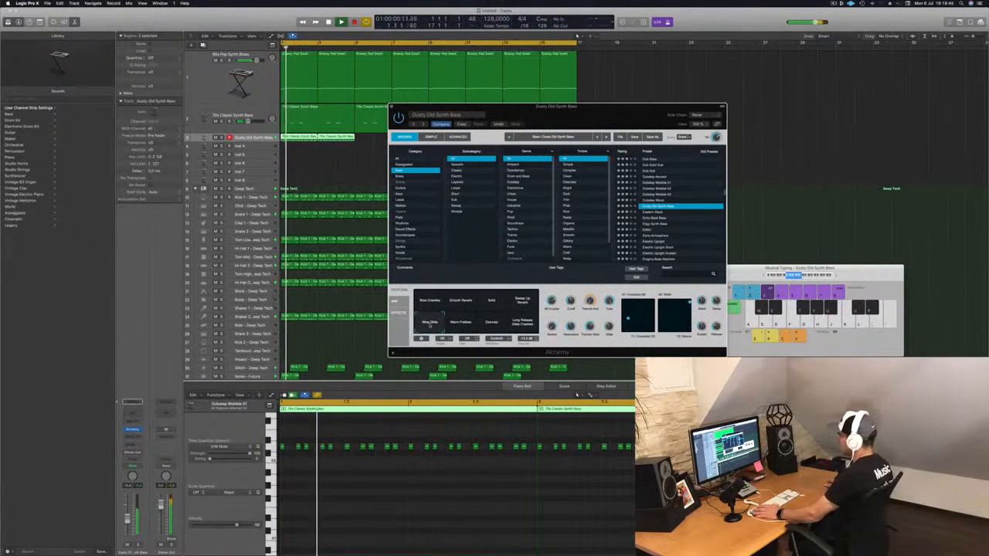
{"action": "left_click", "coordinate": [462, 323]}
{"action": "left_click", "coordinate": [490, 326]}
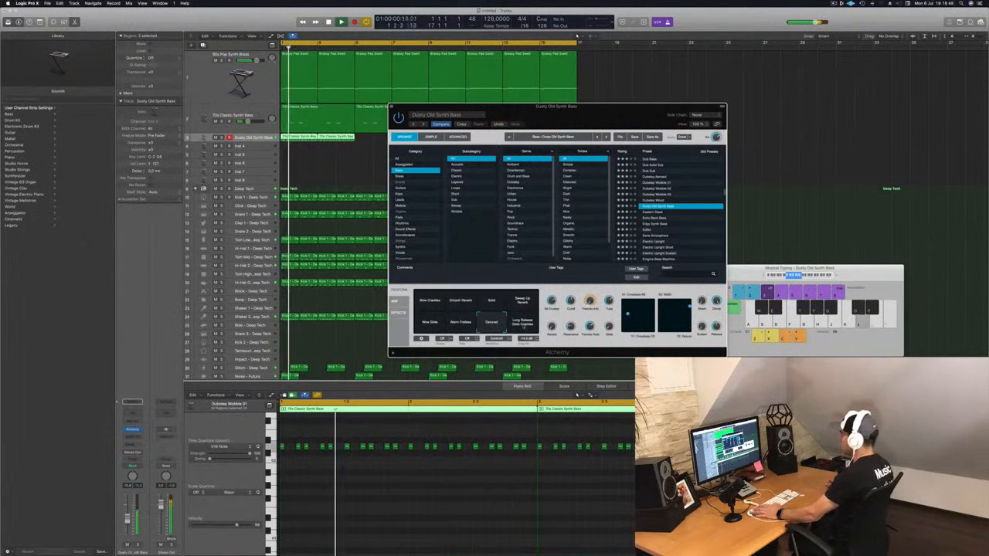
{"action": "left_click", "coordinate": [522, 322]}
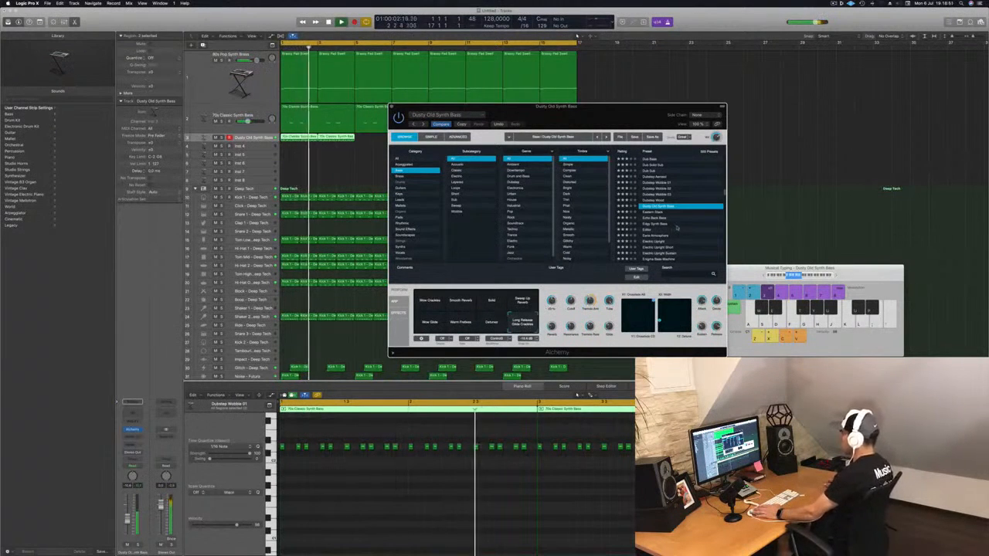
Step: Audition the Eastern Stack, Echo Back Bass, Edgy Synth Bass and Editor presets, including the Deep variation of Edgy Synth Bass
{"action": "left_click", "coordinate": [655, 212]}
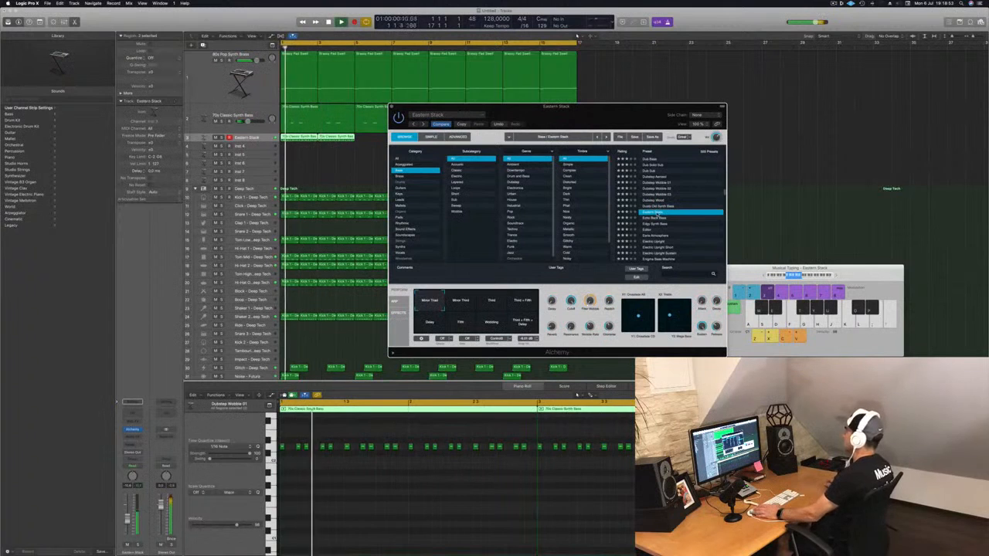
{"action": "left_click", "coordinate": [655, 219]}
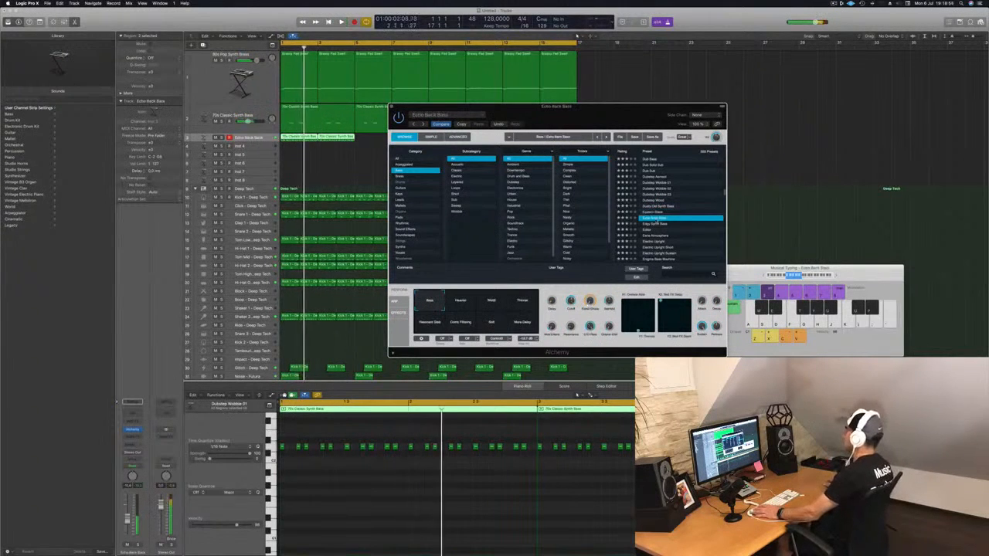
{"action": "left_click", "coordinate": [664, 224]}
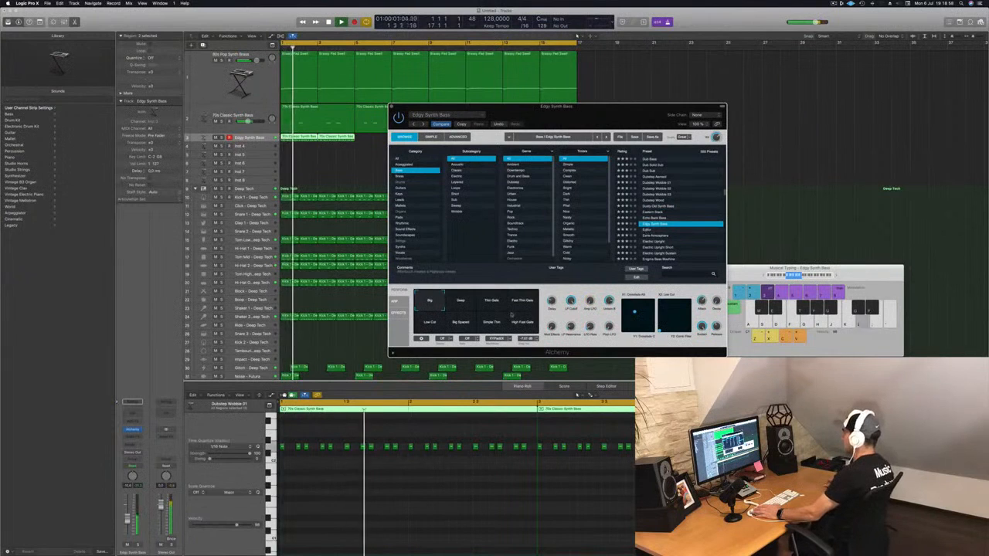
{"action": "left_click", "coordinate": [461, 300]}
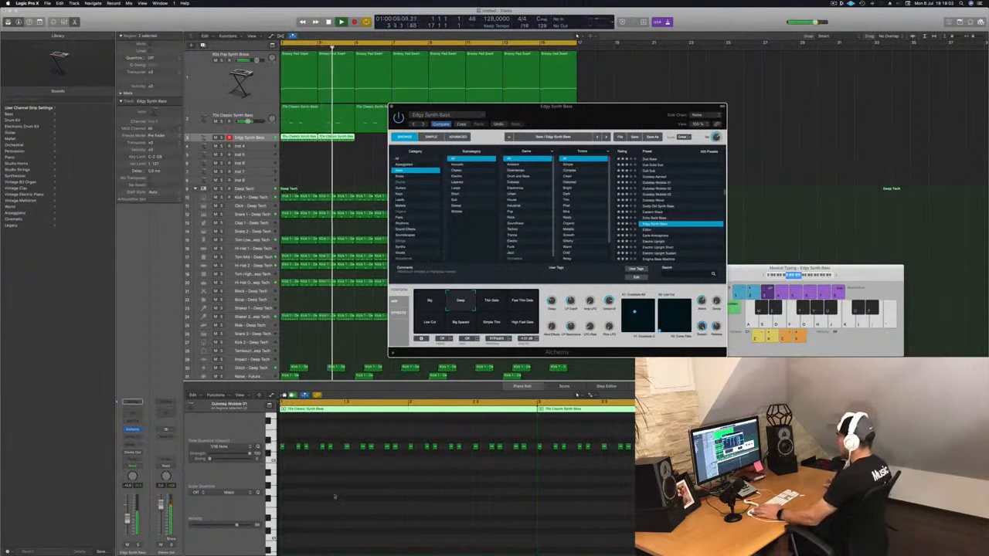
{"action": "left_click", "coordinate": [646, 231]}
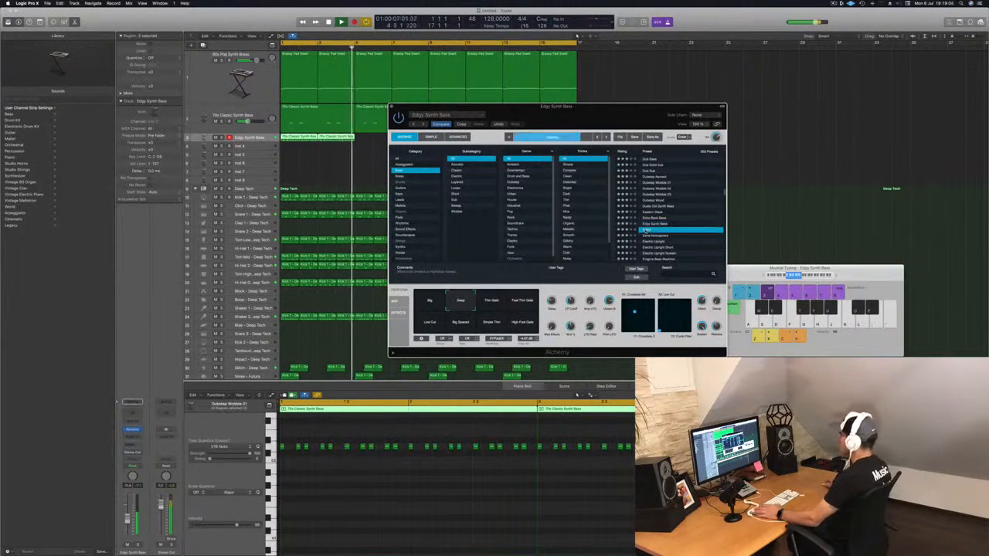
{"action": "key", "text": "Return"}
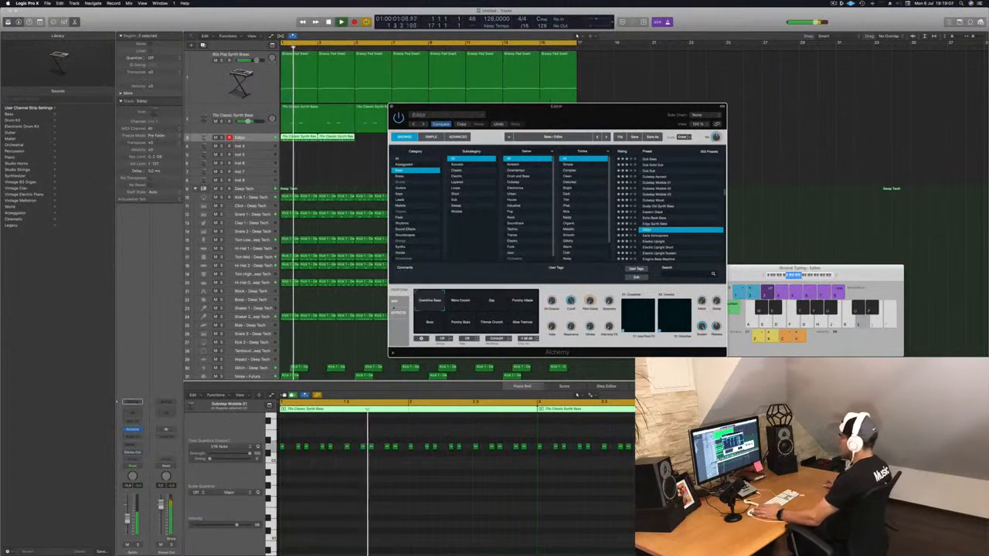
Step: Replace the opening notes of the first Inst 3 region with a copy of the five notes that follow them
{"action": "left_click", "coordinate": [577, 394]}
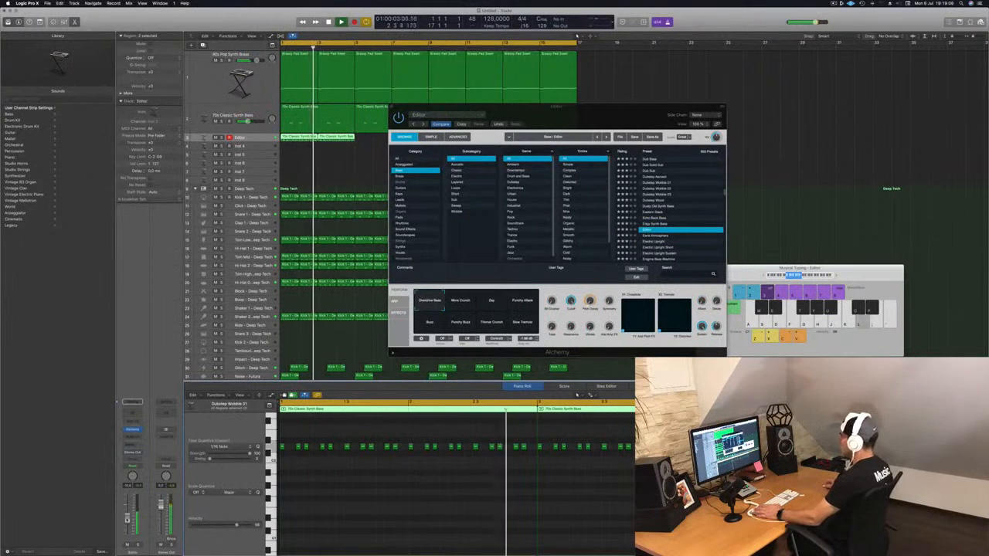
{"action": "scroll", "coordinate": [316, 488], "scroll_direction": "up", "scroll_amount": 3}
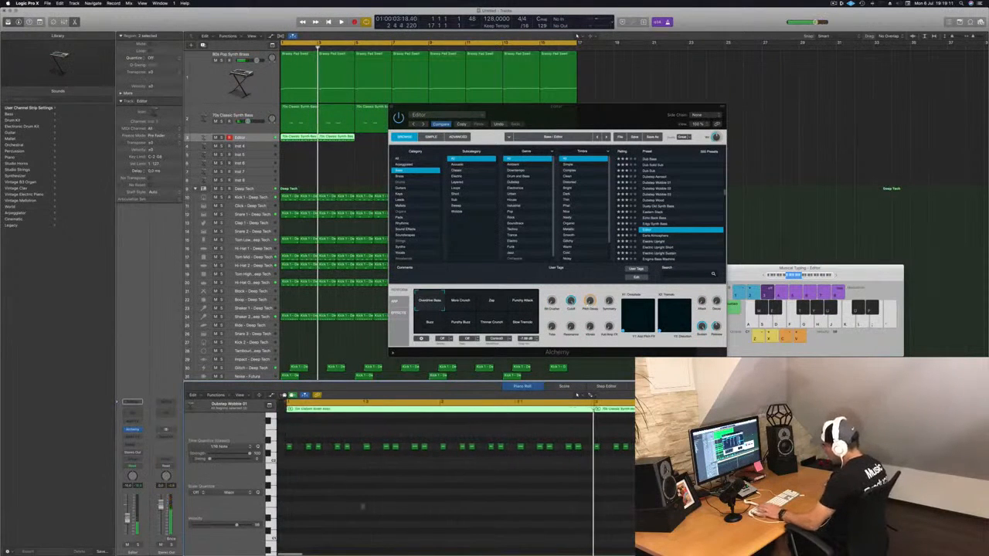
{"action": "key", "text": "space"}
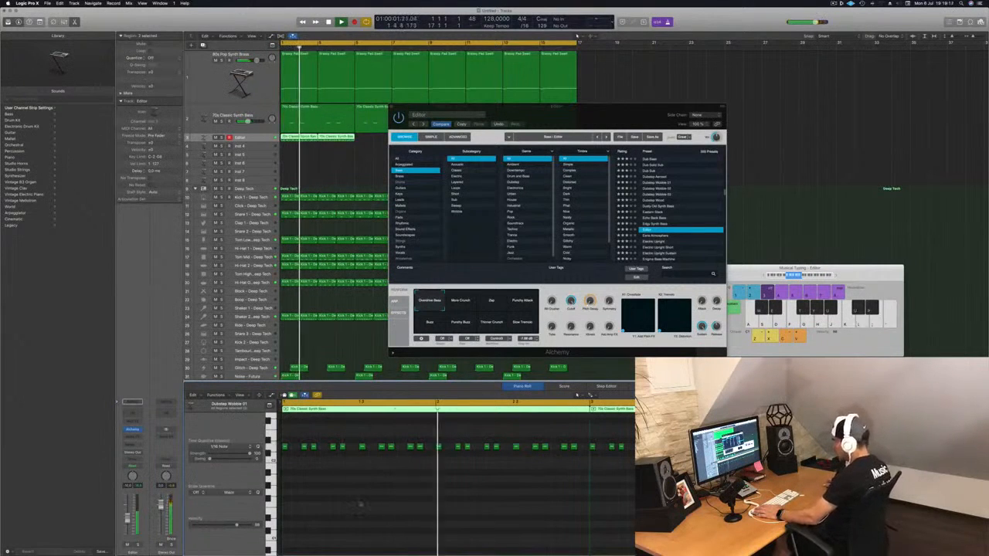
{"action": "left_click_drag", "start_coordinate": [342, 446], "coordinate": [286, 456]}
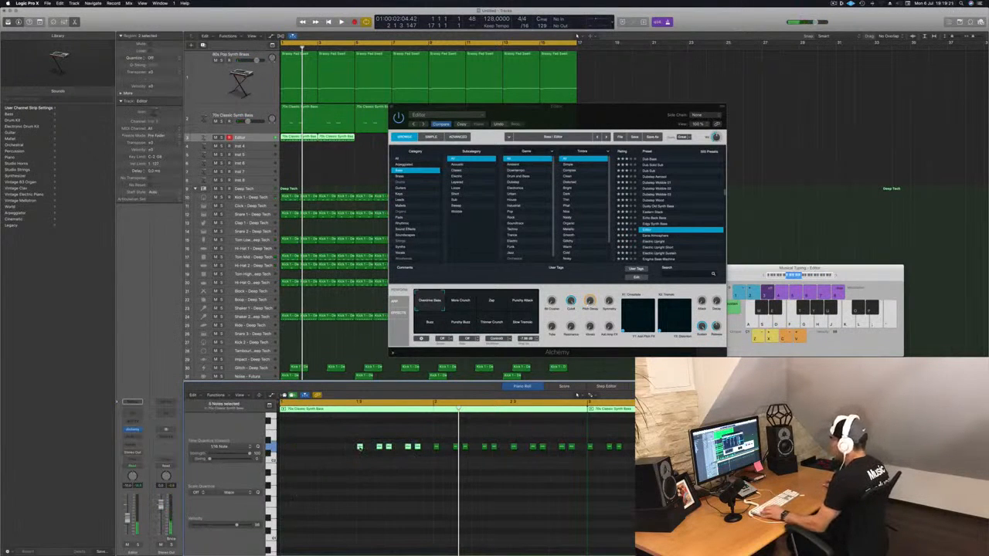
{"action": "left_click_drag", "start_coordinate": [359, 447], "coordinate": [284, 454]}
{"action": "key", "text": "space"}
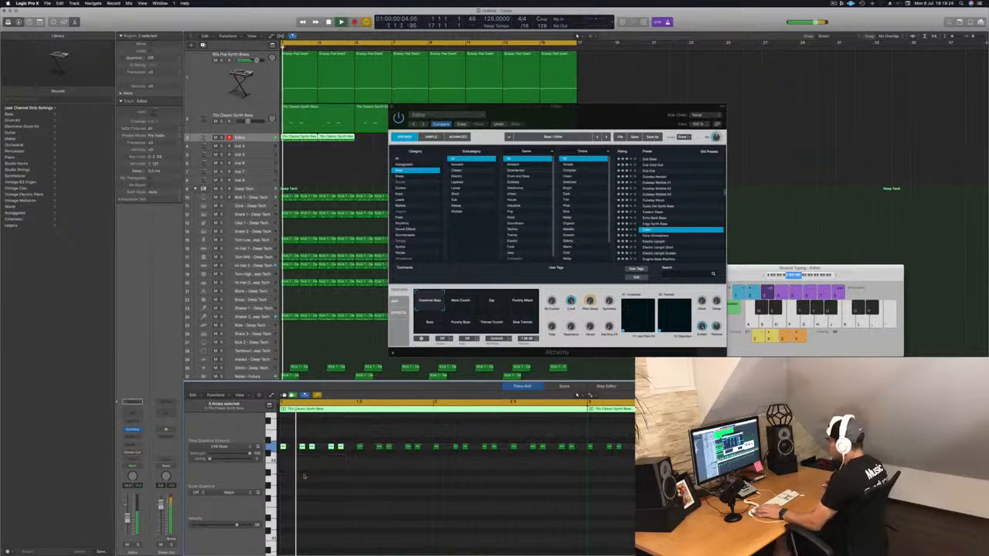
Step: Copy the last note of the second beat in bar 1 one sixteenth later, filling the gap before beat 3
{"action": "key", "text": "super+Left"}
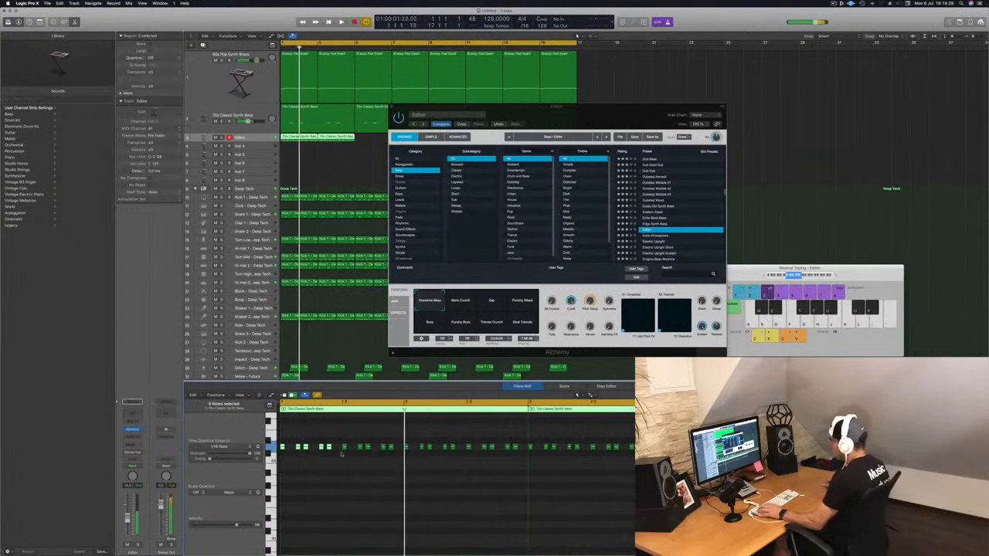
{"action": "key", "text": "super+Right"}
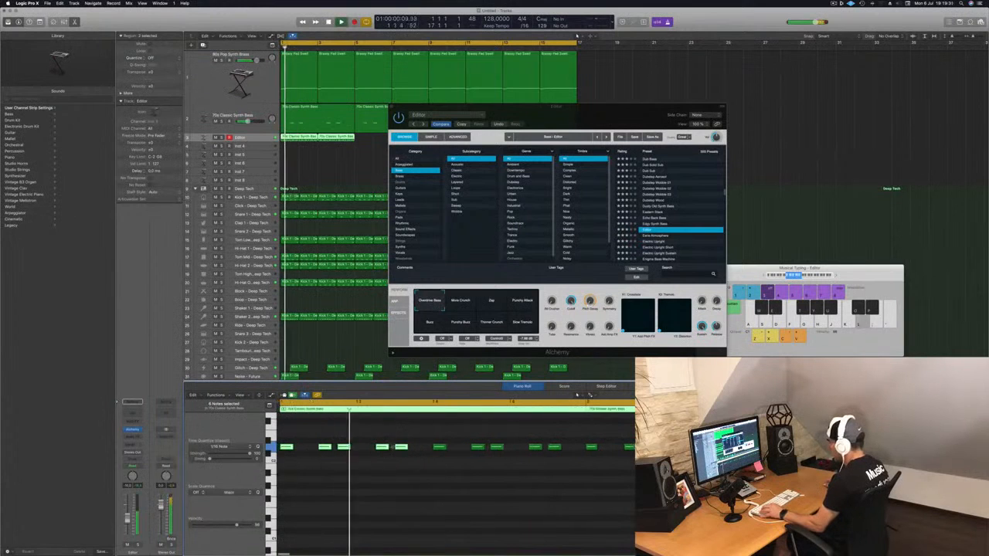
{"action": "key", "text": "super+Left"}
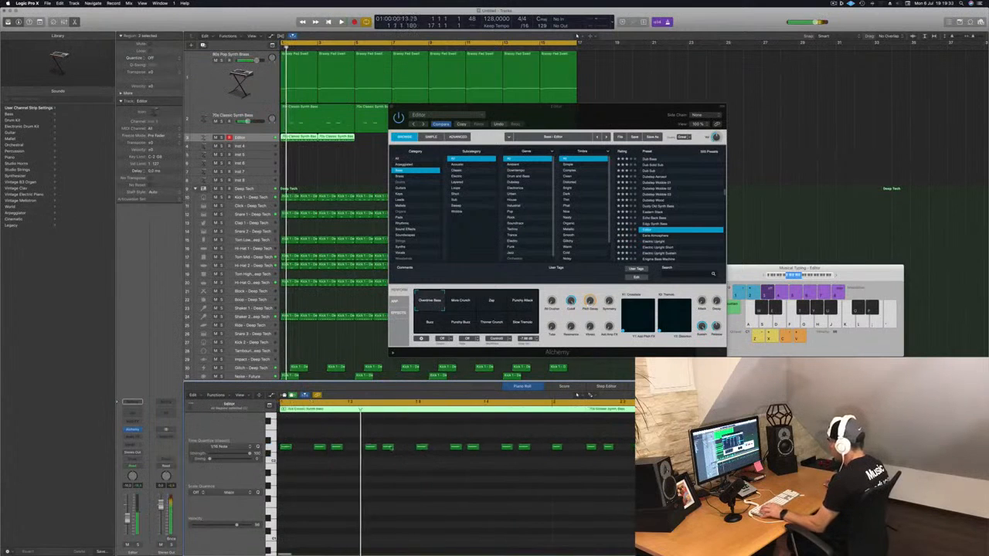
{"action": "left_click_drag", "start_coordinate": [388, 446], "coordinate": [402, 448]}
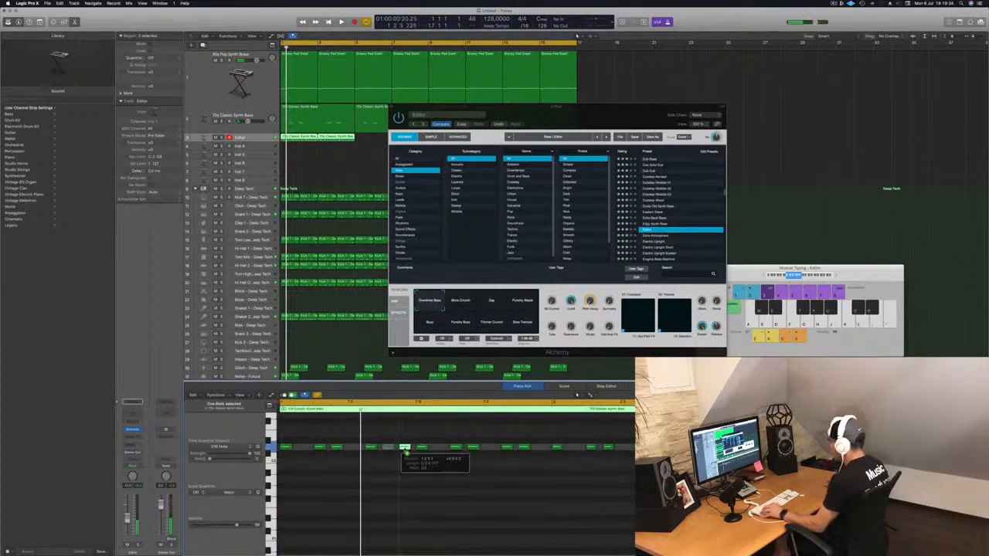
{"action": "key", "text": "super+Right"}
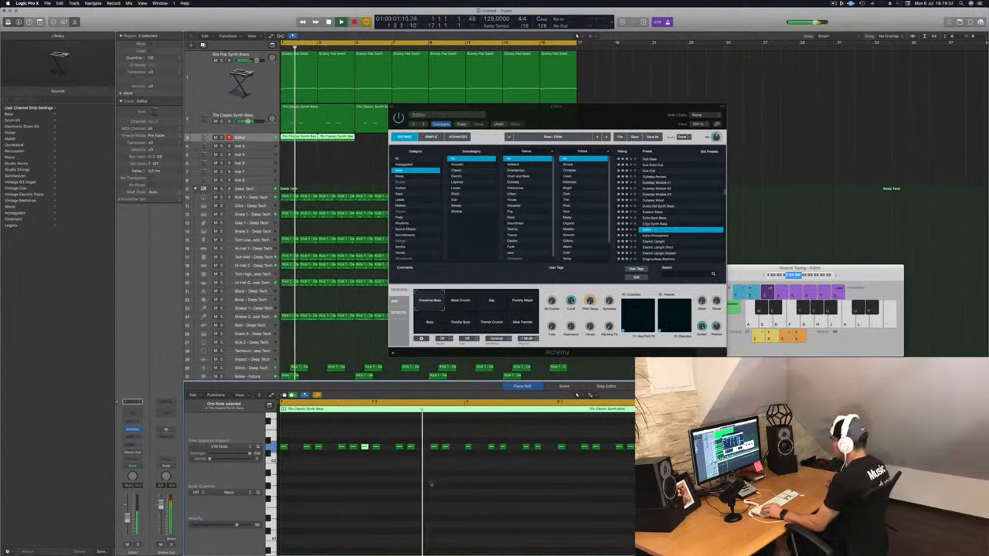
{"action": "key", "text": "super+Left"}
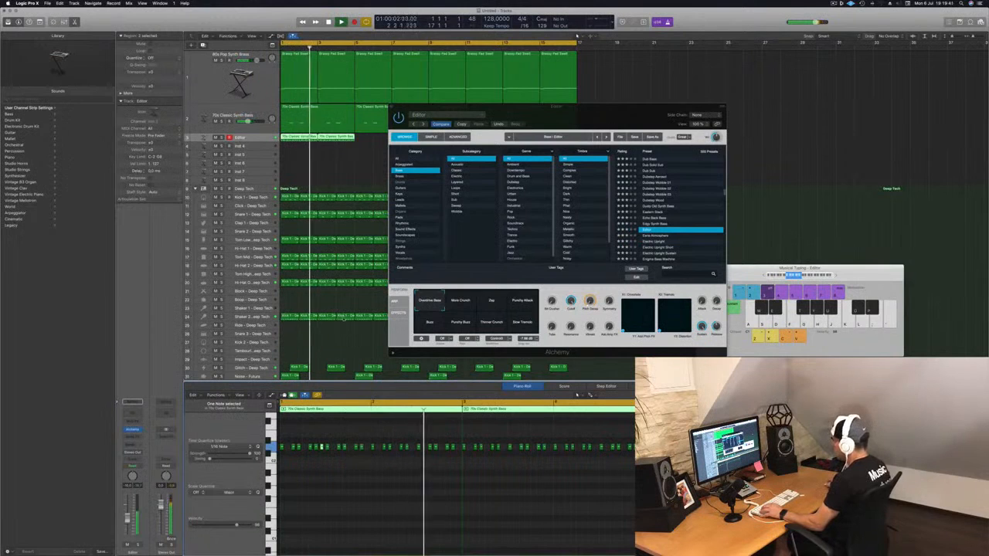
Step: Delete the second region on the Editor track and copy one note in bar 2 of the remaining region a sixteenth later
{"action": "key", "text": "r"}
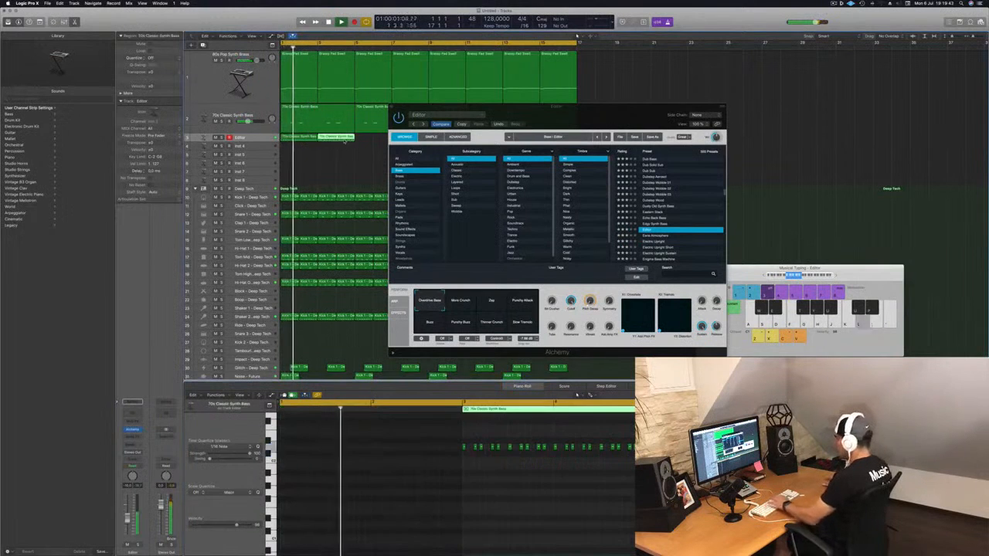
{"action": "left_click", "coordinate": [297, 139]}
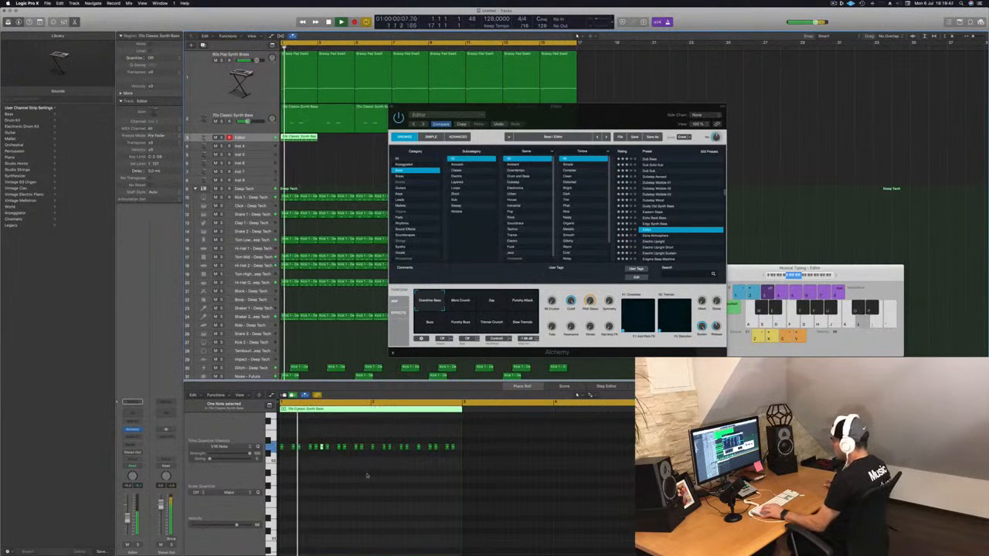
{"action": "left_click", "coordinate": [412, 449]}
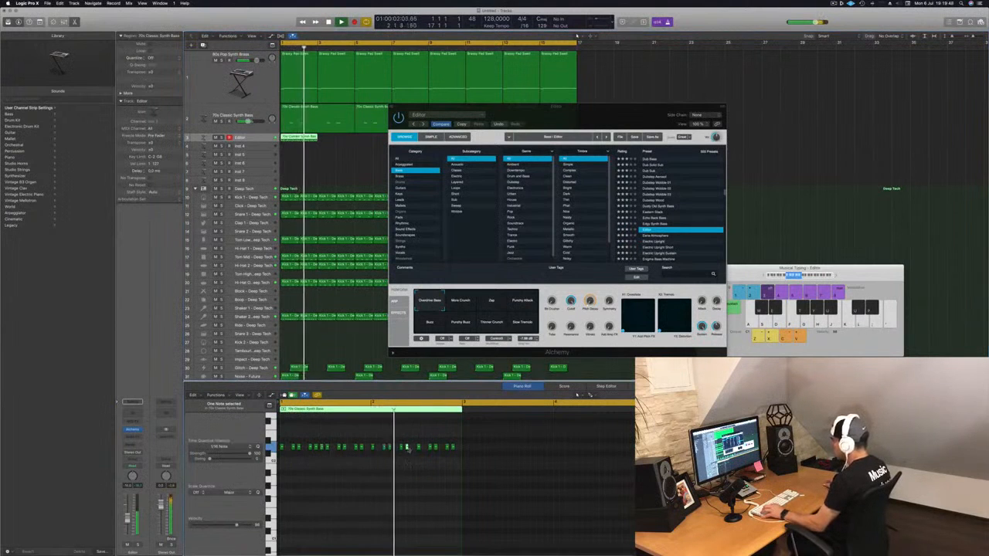
{"action": "key", "text": "space"}
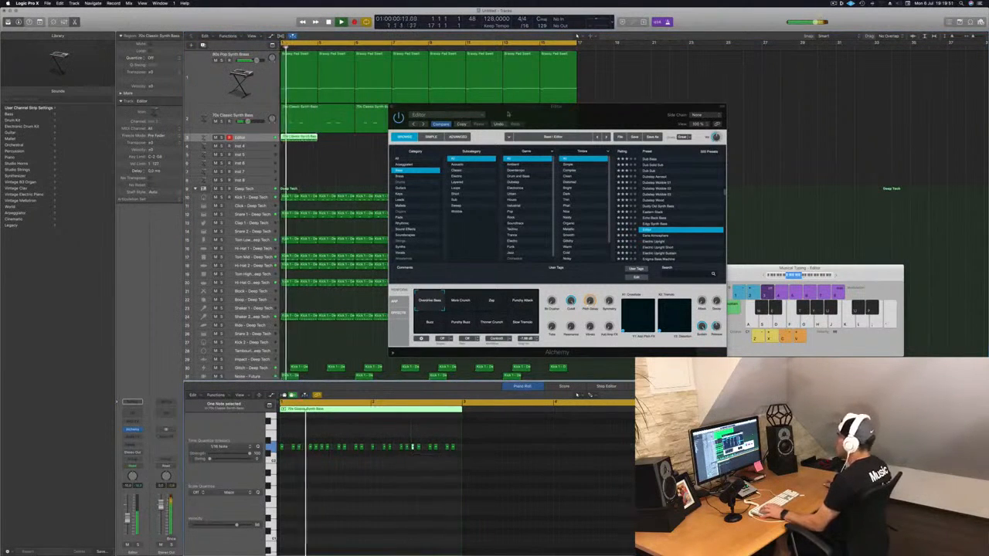
Step: Move the Alchemy window off the arrangement and copy the edited two-bar region along the Editor track to fill 16 bars
{"action": "left_click_drag", "start_coordinate": [509, 113], "coordinate": [707, 96]}
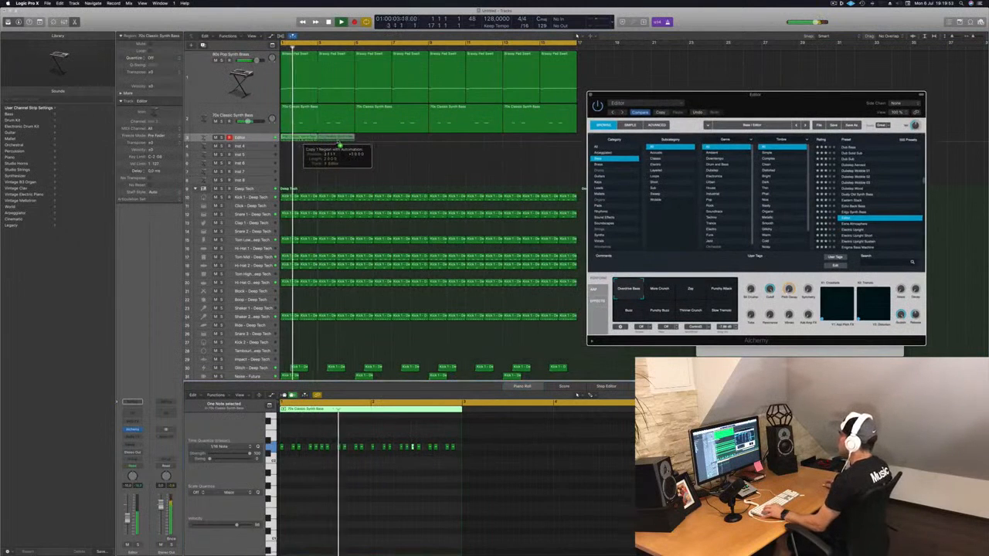
{"action": "left_click_drag", "start_coordinate": [340, 143], "coordinate": [410, 144]}
{"action": "left_click", "coordinate": [301, 138]}
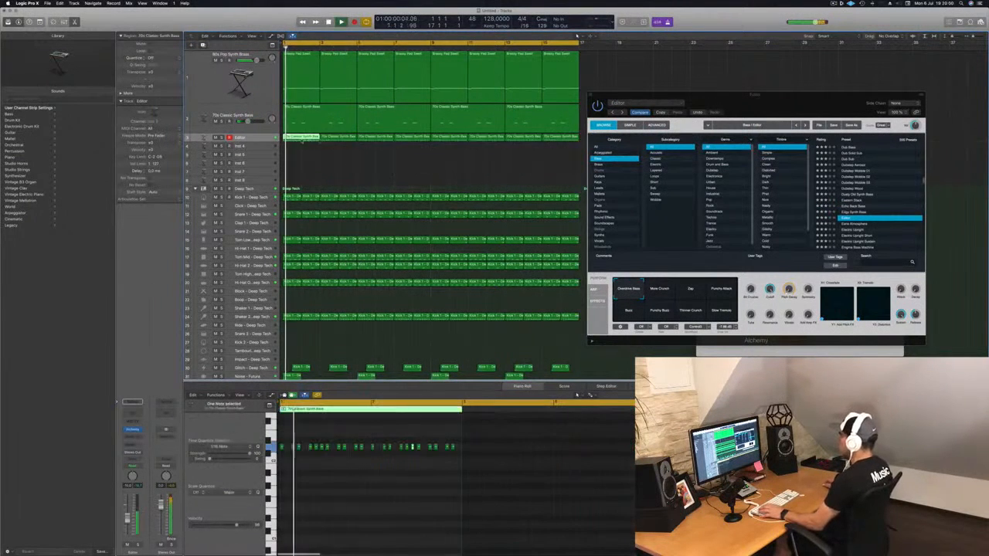
{"action": "left_click", "coordinate": [325, 139]}
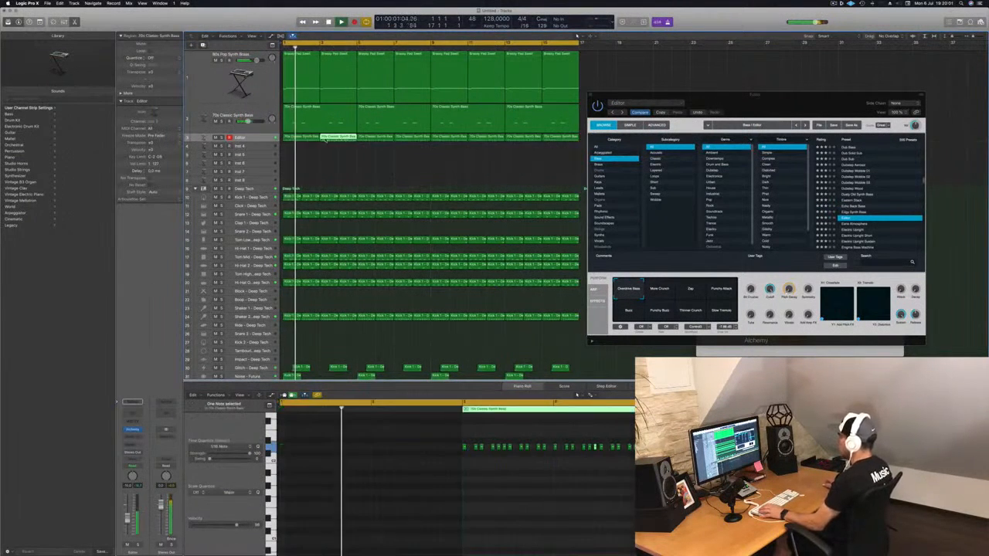
{"action": "left_click", "coordinate": [303, 140]}
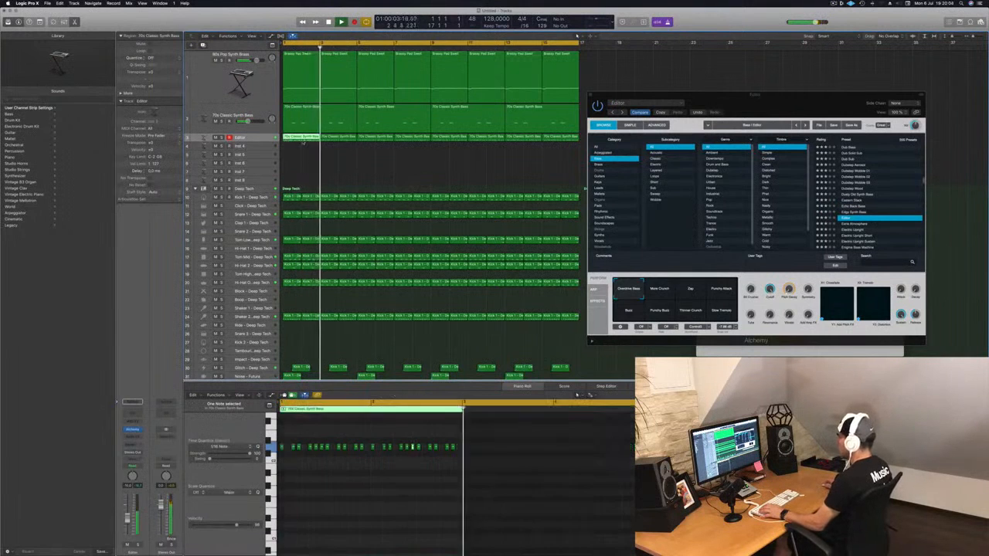
Step: Delete the seven copied regions on the Editor track, keeping only the first two-bar region
{"action": "left_click", "coordinate": [397, 495]}
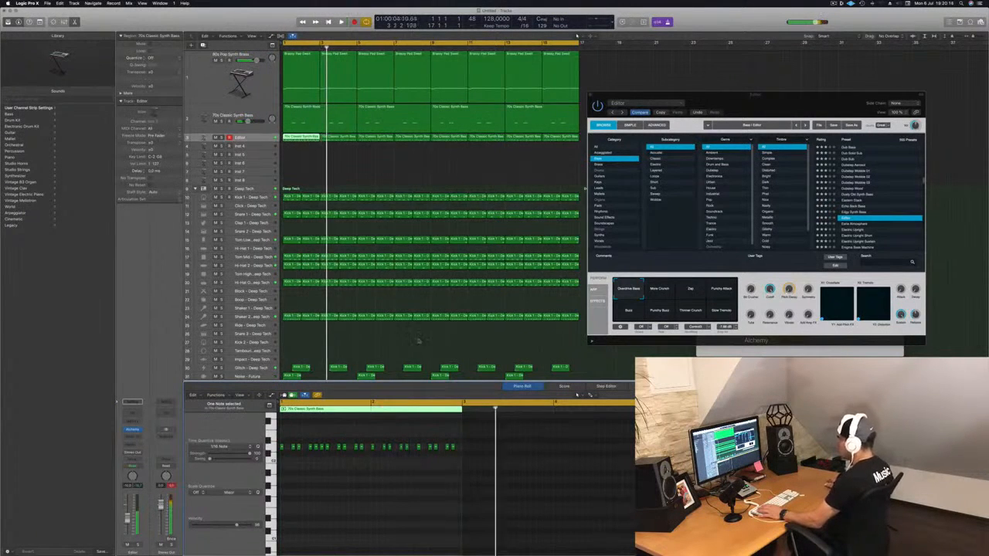
{"action": "left_click", "coordinate": [471, 148]}
{"action": "left_click_drag", "start_coordinate": [472, 150], "coordinate": [553, 144]}
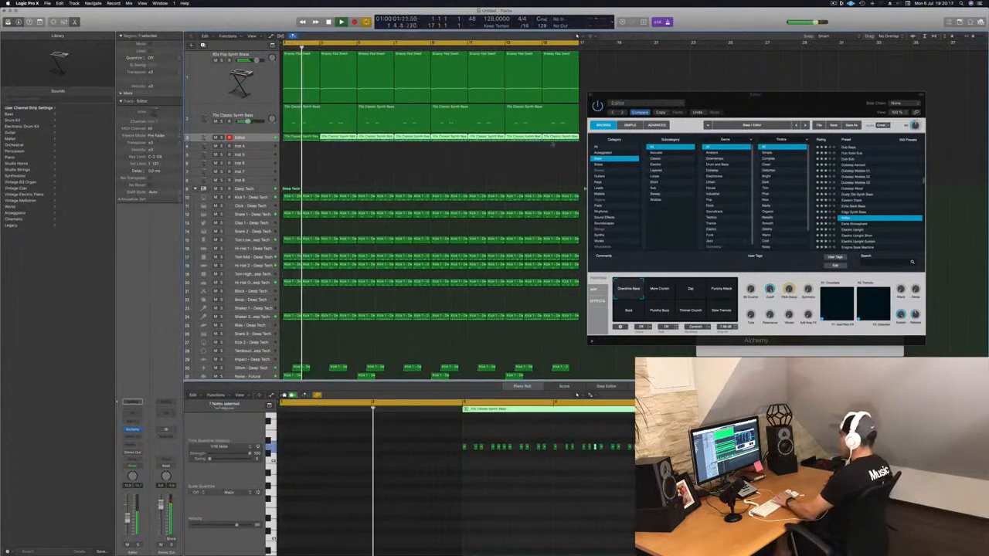
{"action": "key", "text": "Delete"}
{"action": "key", "text": "space"}
Step: Duplicate the first two-bar region repeatedly along the Editor track until it fills all 16 bars
{"action": "left_click", "coordinate": [307, 138]}
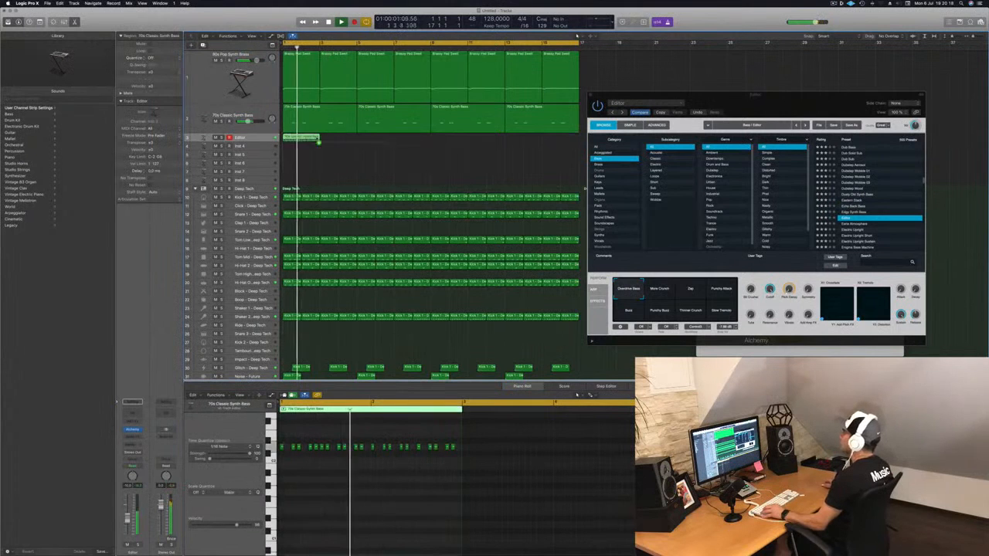
{"action": "left_click_drag", "start_coordinate": [317, 140], "coordinate": [343, 143]}
{"action": "left_click_drag", "start_coordinate": [370, 144], "coordinate": [451, 146]}
{"action": "key", "text": "space"}
{"action": "key", "text": "space"}
Step: Audition the next Alchemy presets: Eerie Atmosphere, Electric Upright and Electric Upright Short
{"action": "left_click_drag", "start_coordinate": [820, 111], "coordinate": [690, 156]}
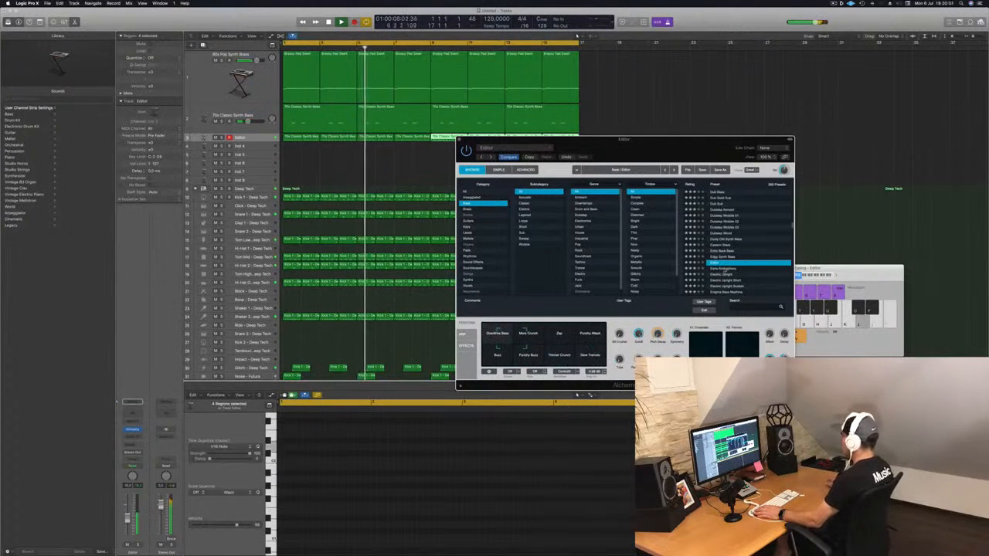
{"action": "key", "text": "Down"}
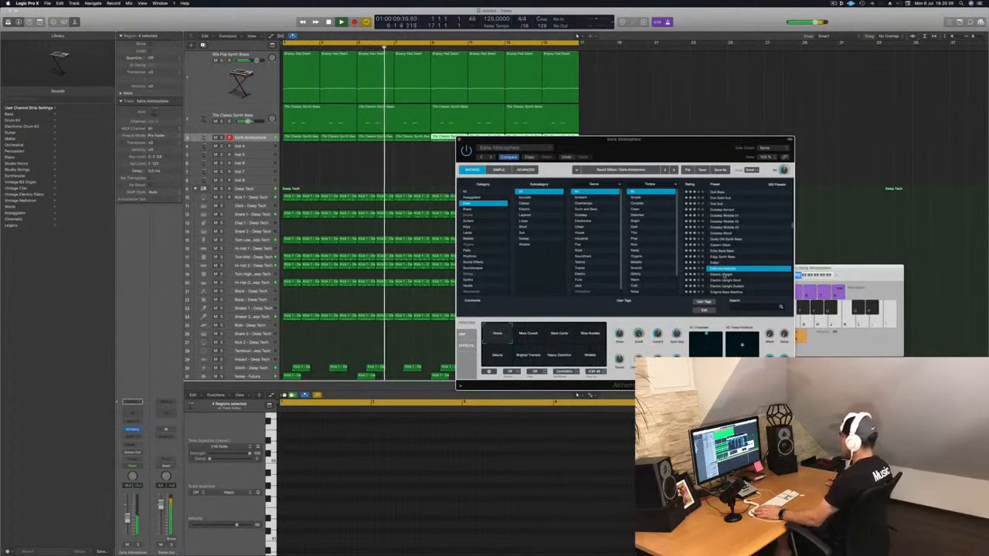
{"action": "key", "text": "Down"}
{"action": "key", "text": "space"}
{"action": "left_click_drag", "start_coordinate": [655, 140], "coordinate": [661, 128]}
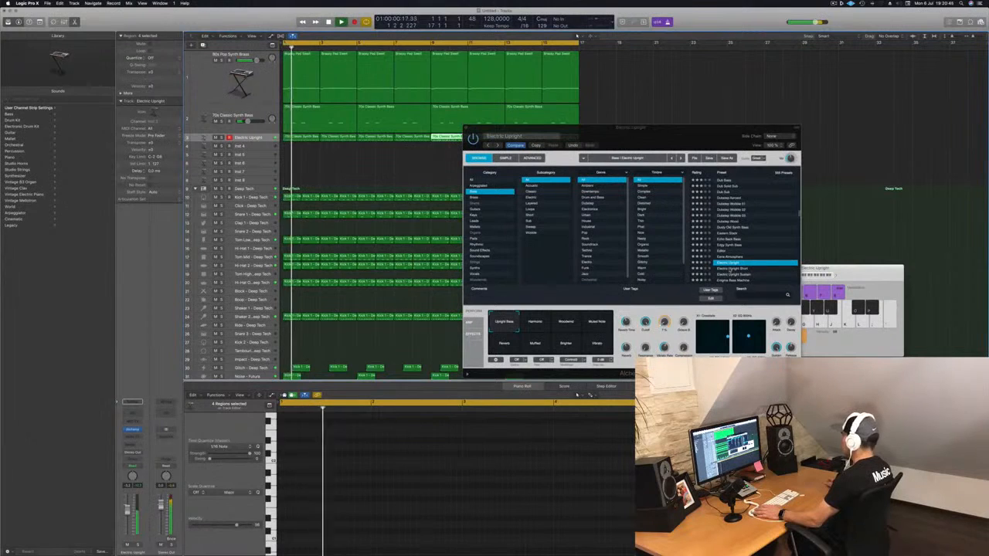
{"action": "key", "text": "Down"}
{"action": "left_click_drag", "start_coordinate": [692, 123], "coordinate": [694, 76]}
Step: Audition the Fast Saw Synth Lead and Fumba Bass presets further down the bass list
{"action": "scroll", "coordinate": [762, 193], "scroll_direction": "down", "scroll_amount": 3}
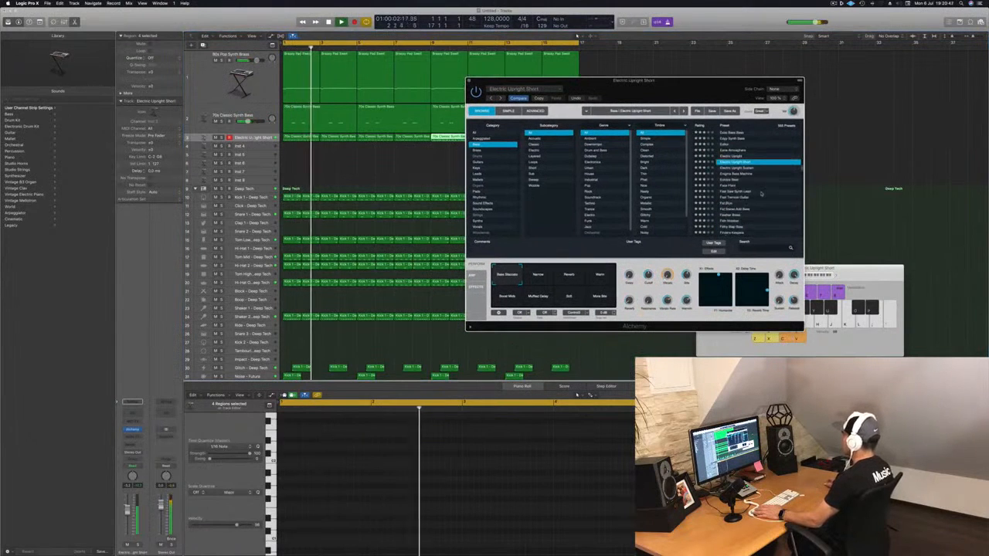
{"action": "left_click", "coordinate": [753, 202]}
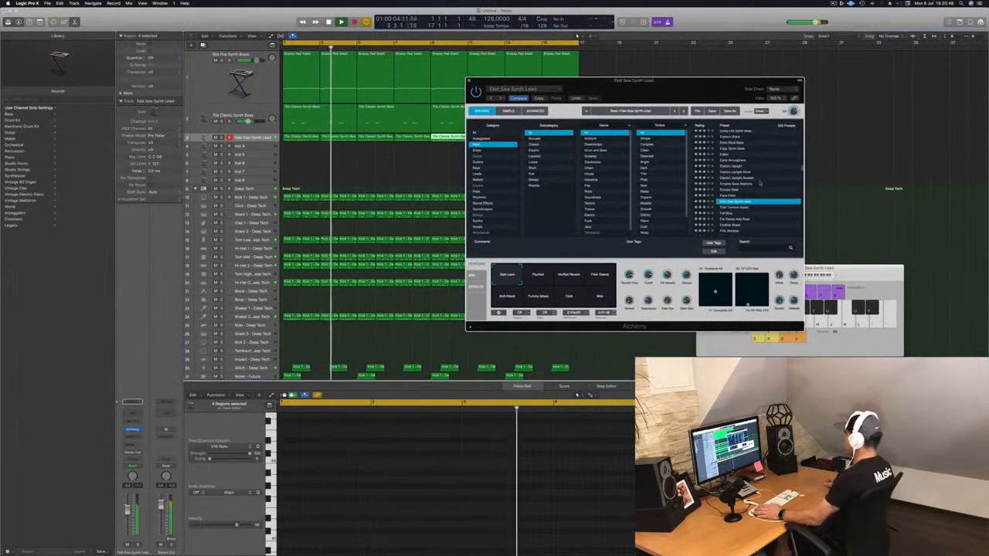
{"action": "left_click", "coordinate": [491, 99]}
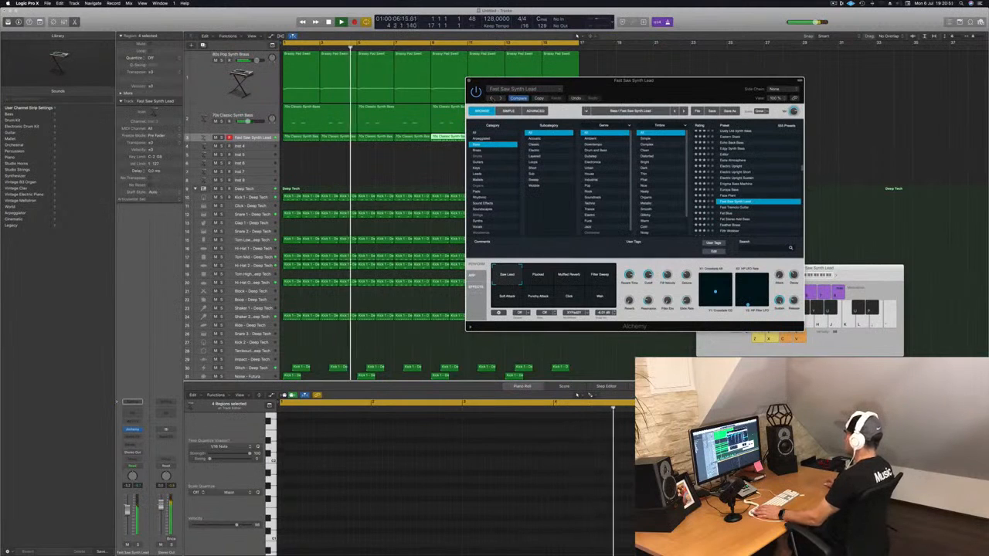
{"action": "scroll", "coordinate": [762, 197], "scroll_direction": "down", "scroll_amount": 3}
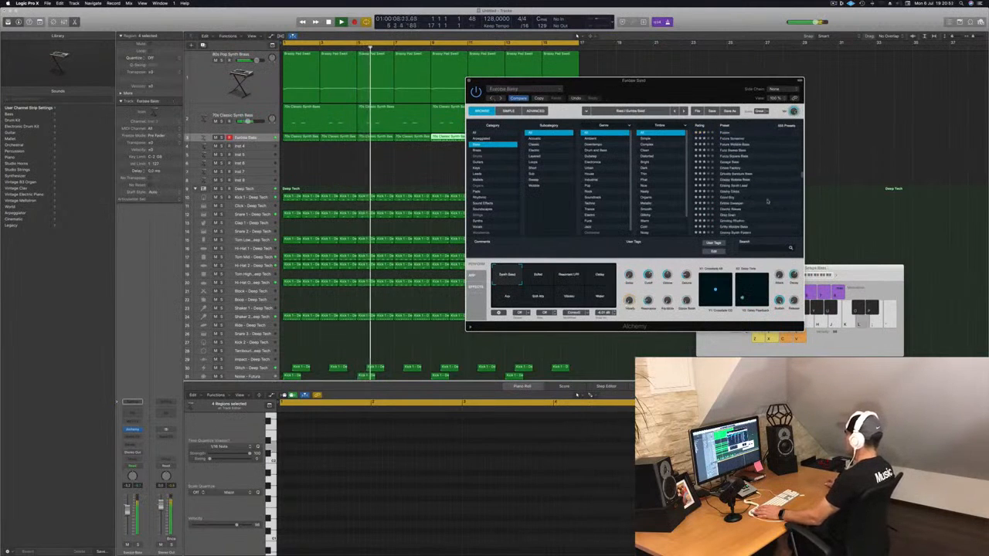
Step: Load the Good Boy bass preset on the third track and switch it to the Fifth Harmonics variation
{"action": "left_click", "coordinate": [734, 198]}
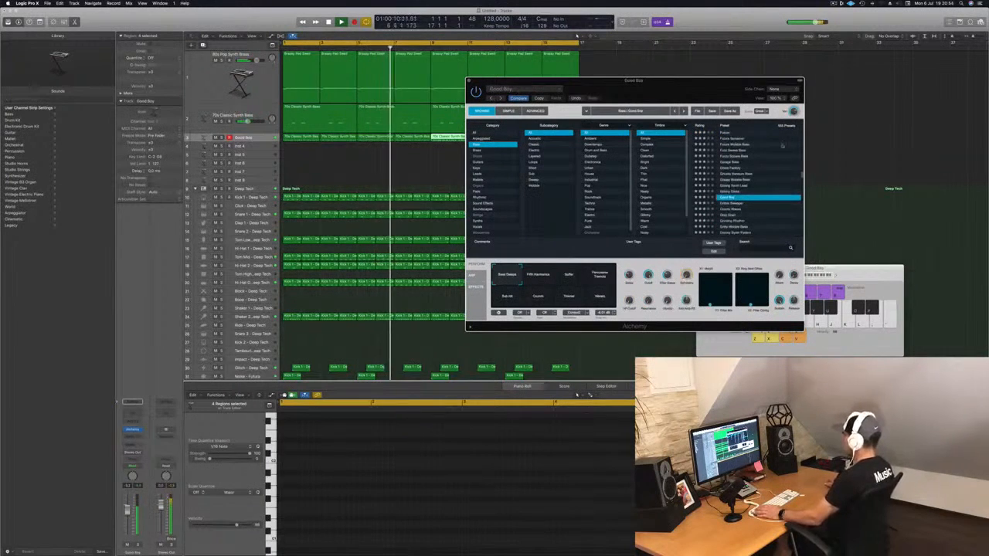
{"action": "left_click_drag", "start_coordinate": [672, 92], "coordinate": [701, 181]}
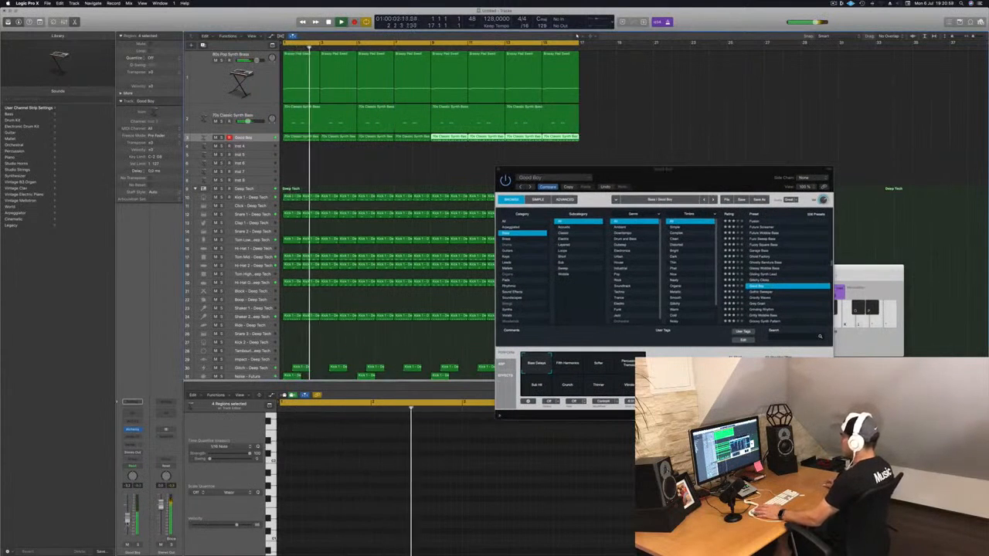
{"action": "left_click", "coordinate": [568, 363]}
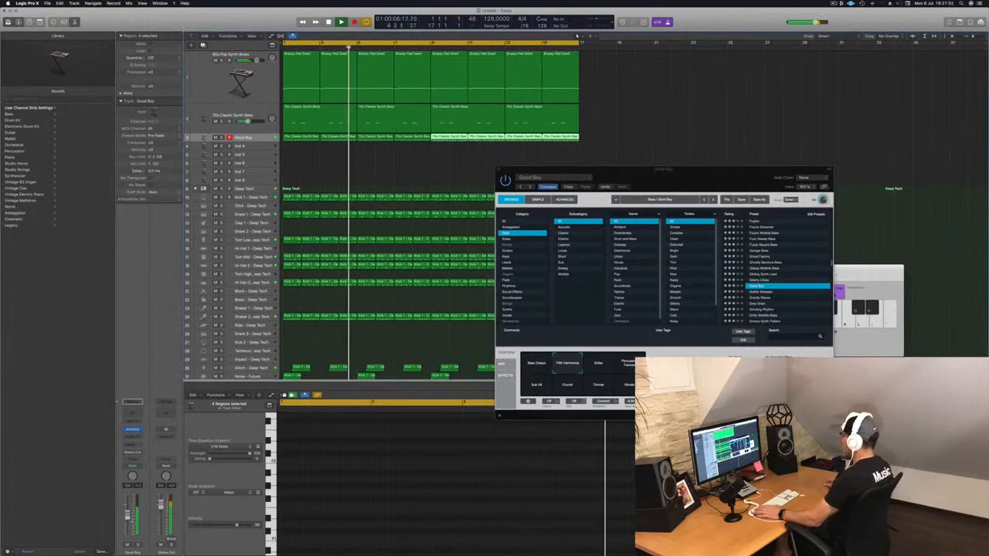
Step: Compare the other Good Boy variations during playback, settle on Softer and close the synth window
{"action": "left_click", "coordinate": [608, 369]}
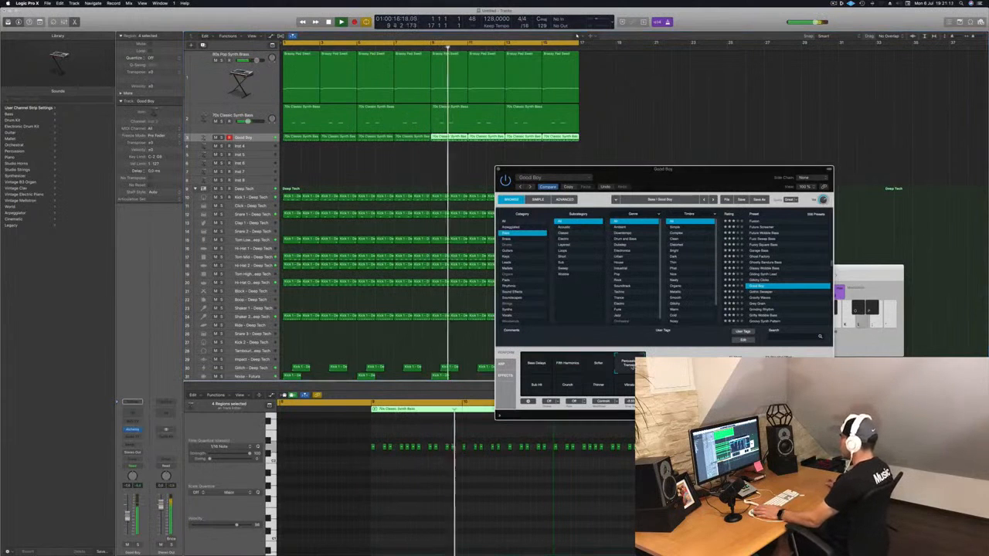
{"action": "left_click", "coordinate": [615, 387]}
{"action": "left_click", "coordinate": [627, 371]}
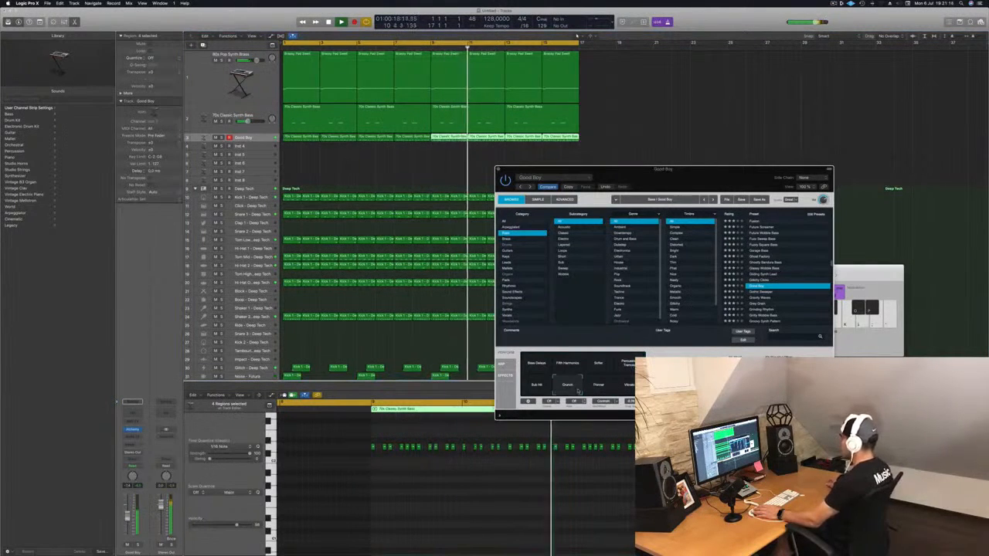
{"action": "left_click", "coordinate": [599, 367]}
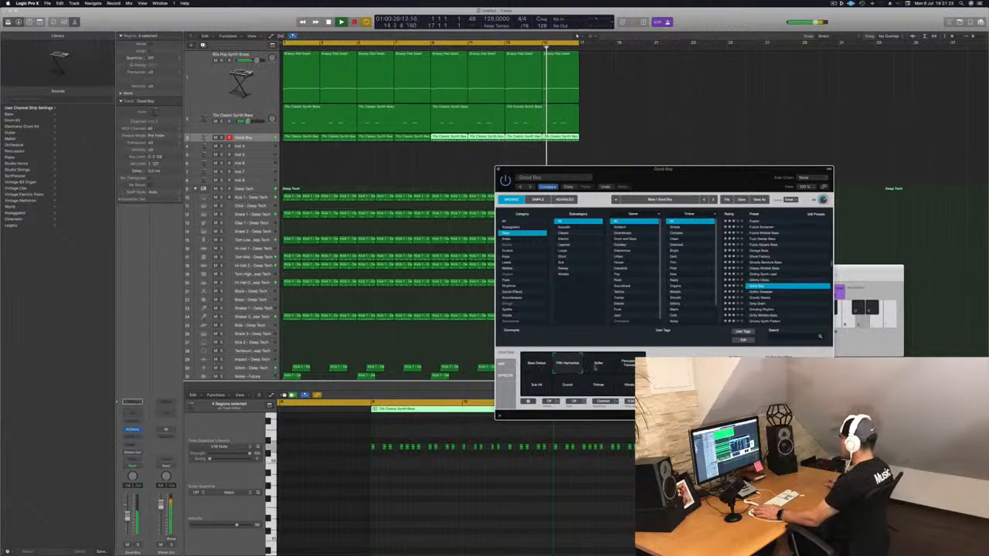
{"action": "left_click", "coordinate": [569, 367]}
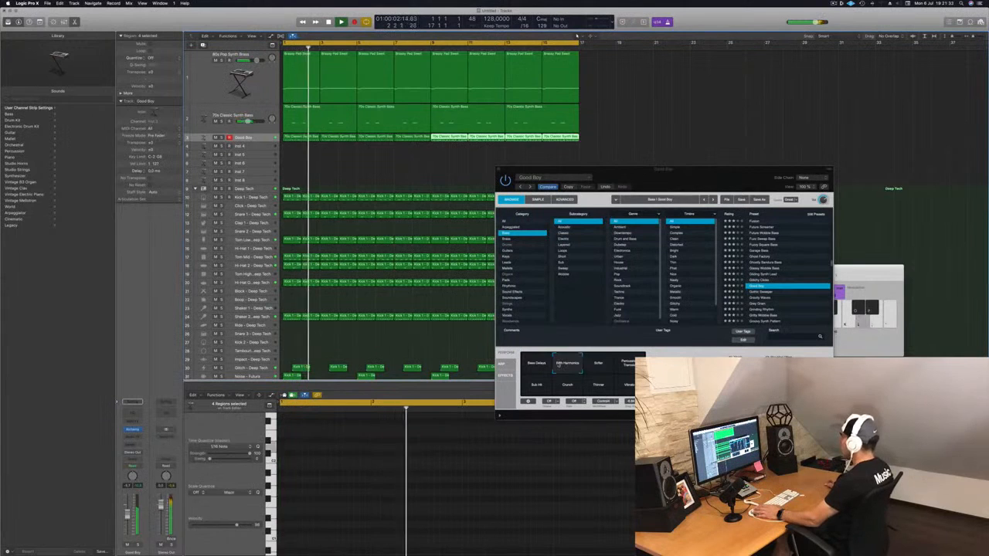
{"action": "left_click", "coordinate": [598, 365]}
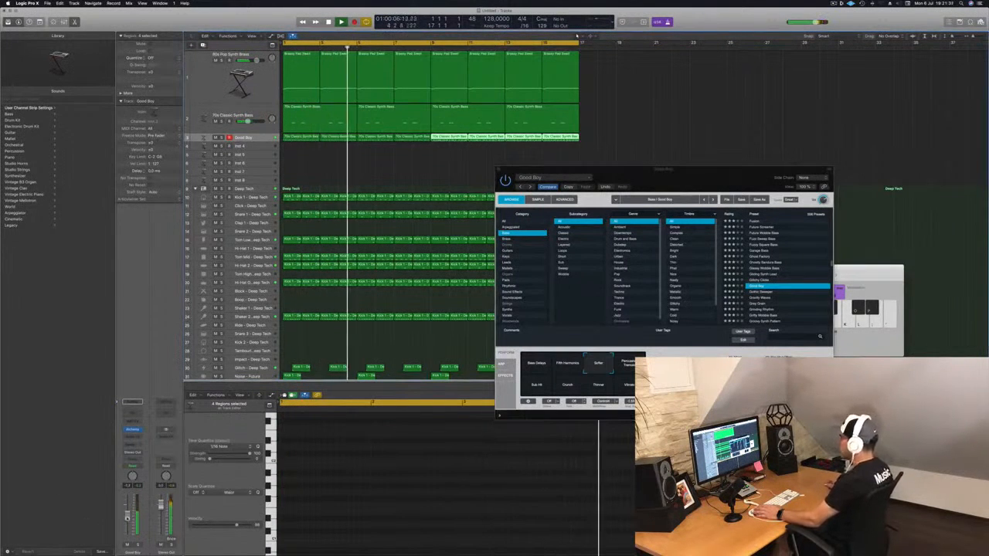
{"action": "left_click_drag", "start_coordinate": [660, 168], "coordinate": [641, 171]}
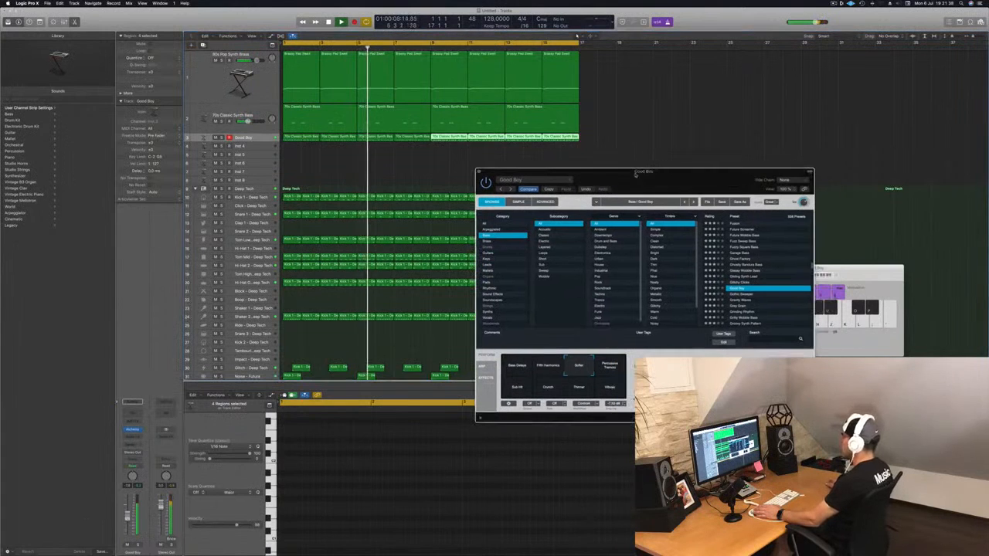
{"action": "left_click", "coordinate": [480, 171]}
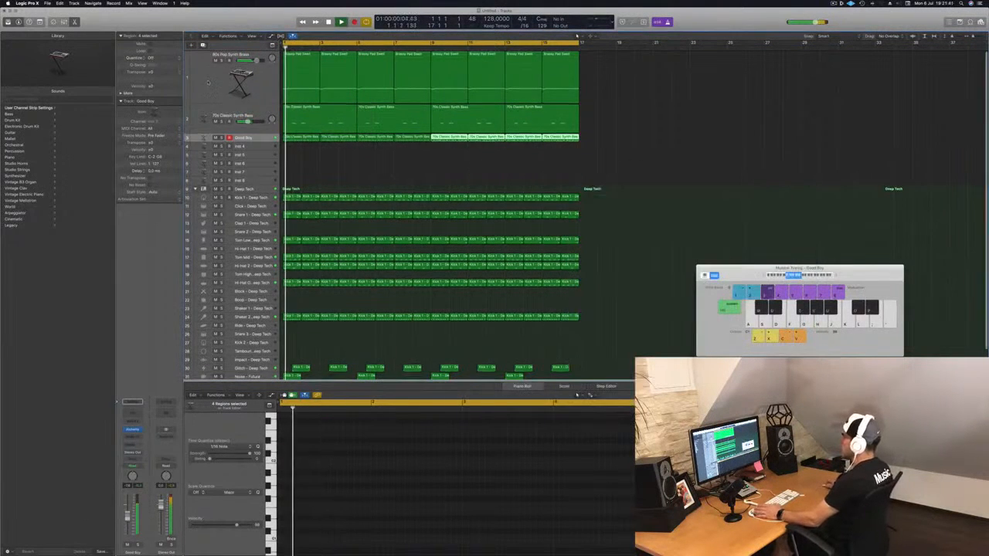
Step: Check the Alchemy settings of the 80s Pop Synth Brass track and close them
{"action": "left_click", "coordinate": [241, 84]}
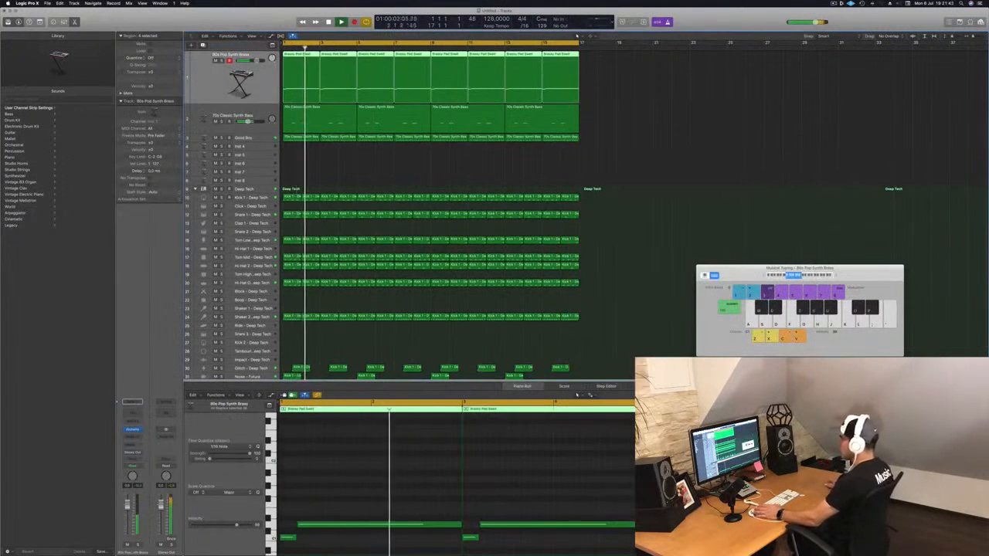
{"action": "left_click", "coordinate": [133, 430]}
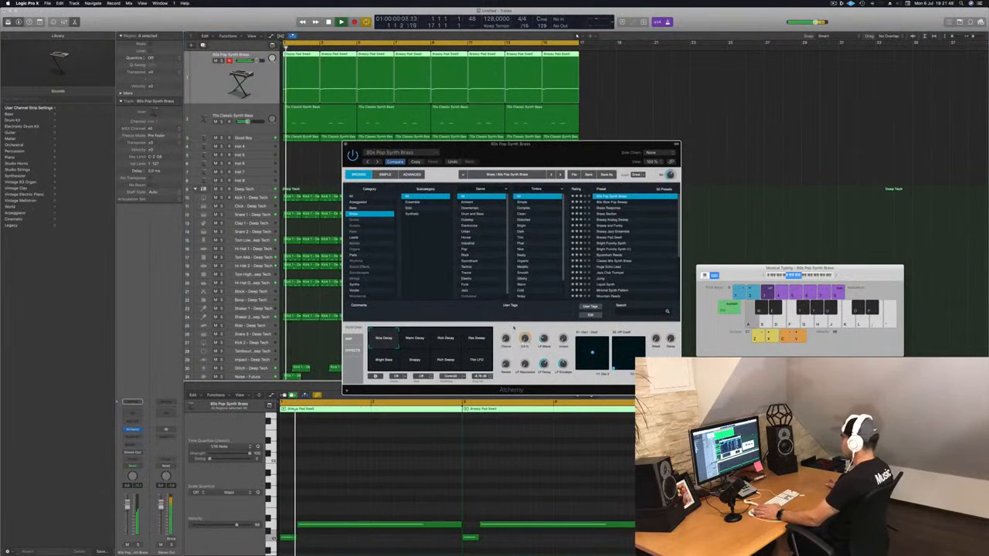
{"action": "left_click_drag", "start_coordinate": [479, 143], "coordinate": [561, 146]}
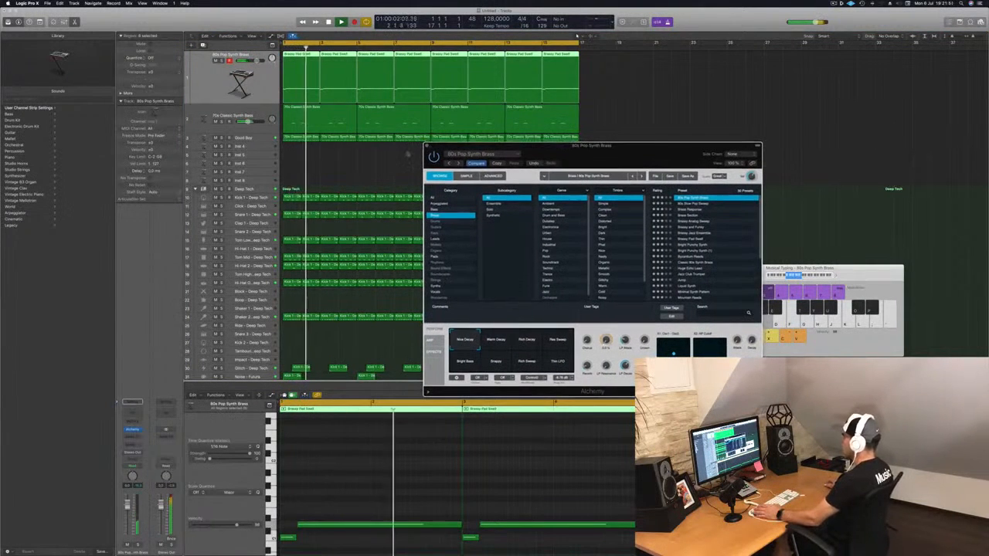
{"action": "key", "text": "super+w"}
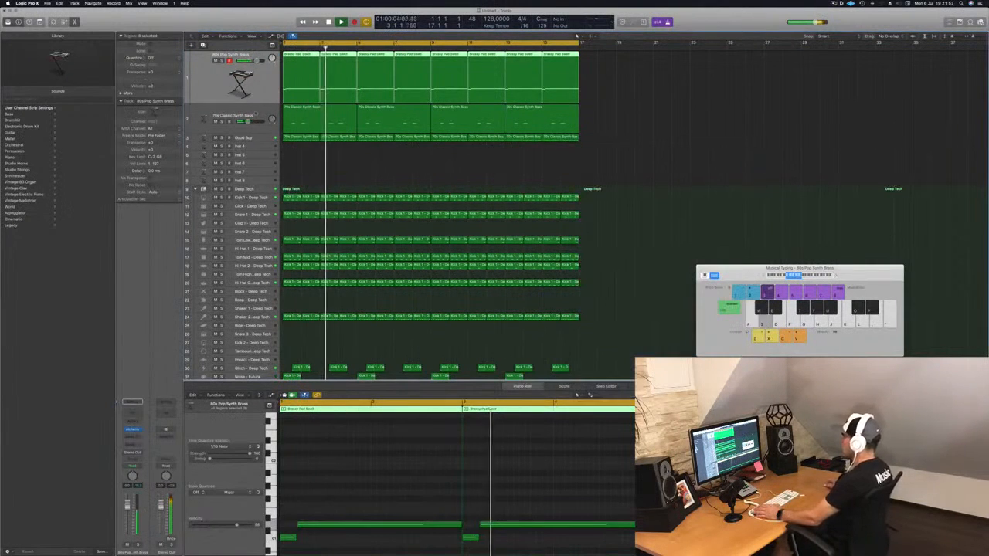
Step: Mute the 80s Pop Synth Brass track and listen to the arrangement without it
{"action": "key", "text": "Down"}
{"action": "left_click", "coordinate": [216, 60]}
{"action": "key", "text": "Return"}
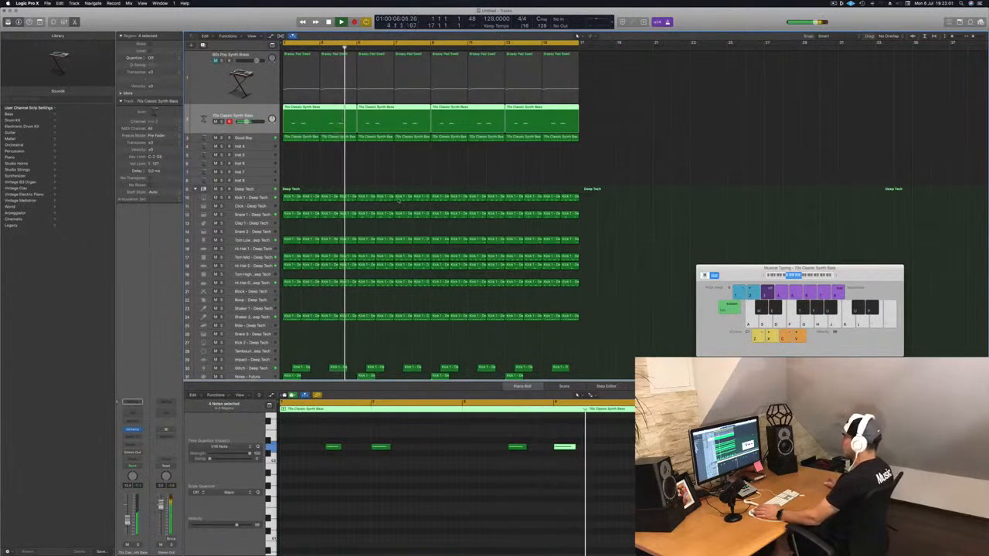
Step: Add a Bus 3 send to the Inst 4 track and open its Alchemy synth while the loop plays
{"action": "left_click", "coordinate": [347, 157]}
{"action": "left_click", "coordinate": [258, 146]}
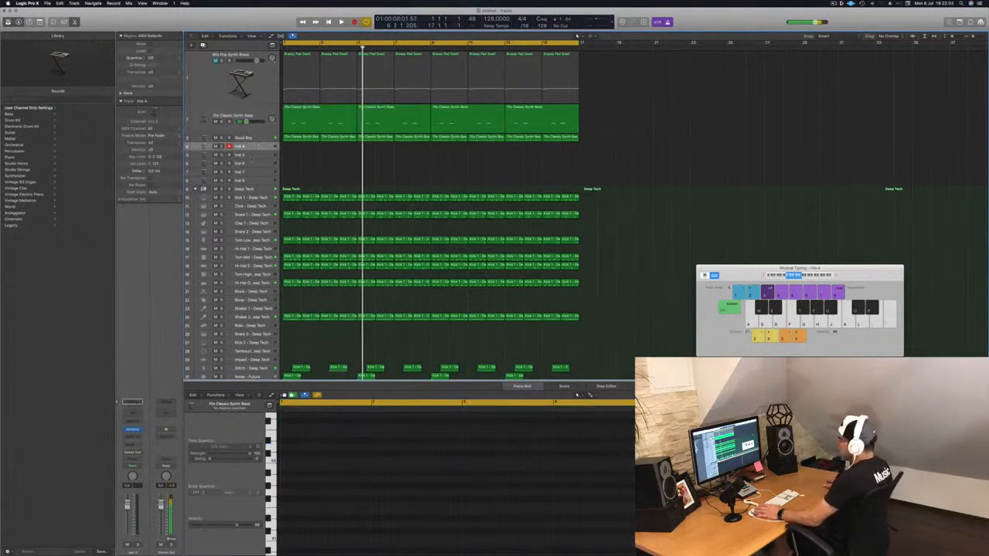
{"action": "key", "text": "space"}
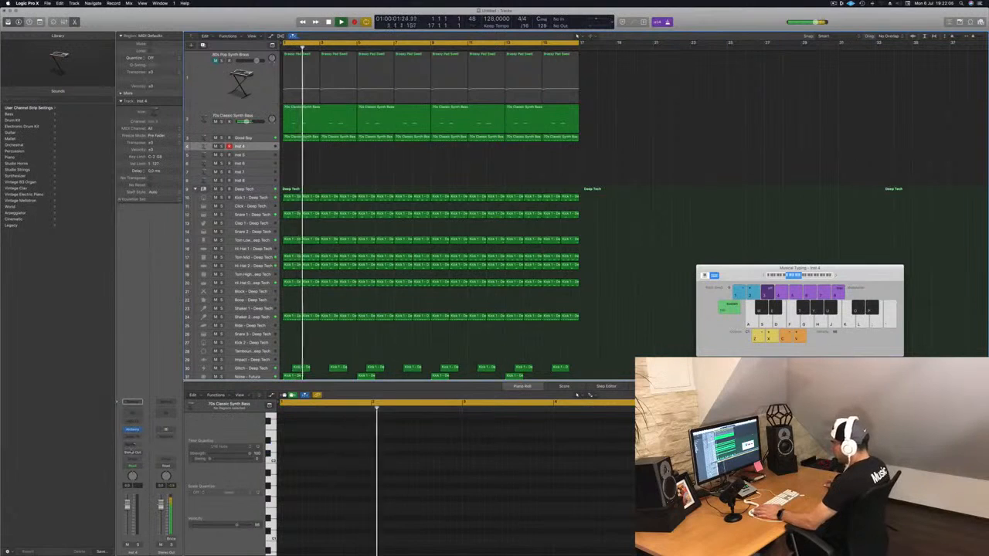
{"action": "left_click", "coordinate": [132, 446]}
{"action": "mouse_move", "coordinate": [136, 456]}
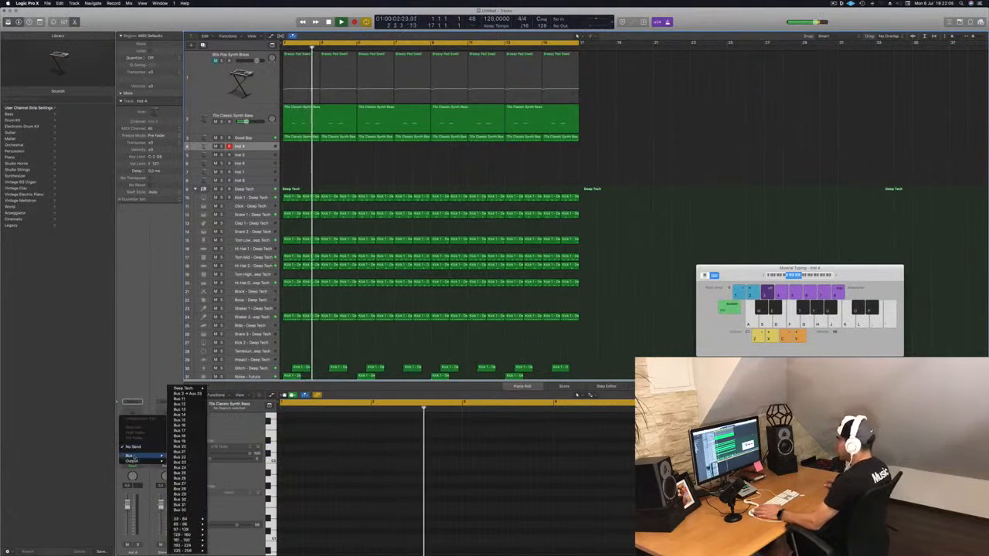
{"action": "left_click", "coordinate": [180, 399]}
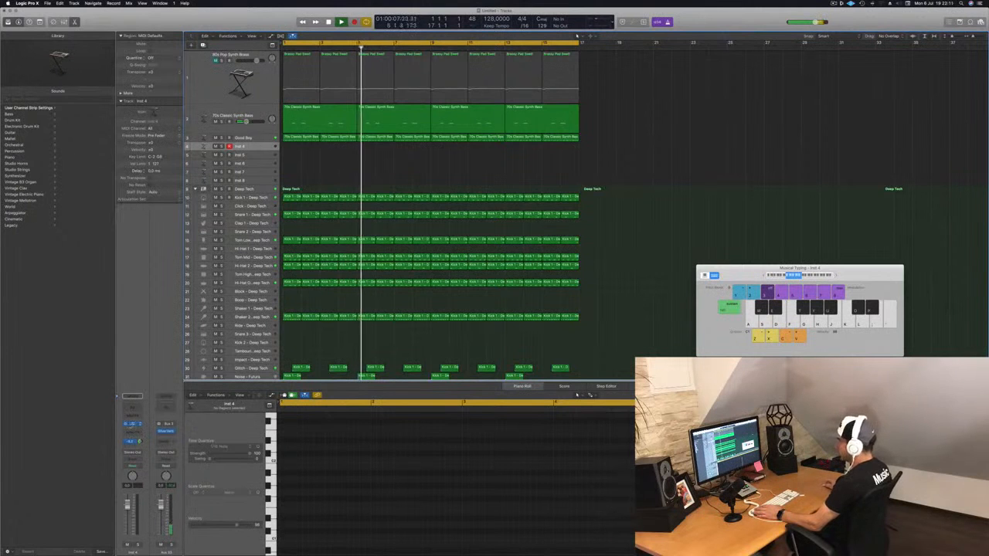
{"action": "left_click", "coordinate": [132, 424]}
{"action": "left_click_drag", "start_coordinate": [226, 20], "coordinate": [670, 186]}
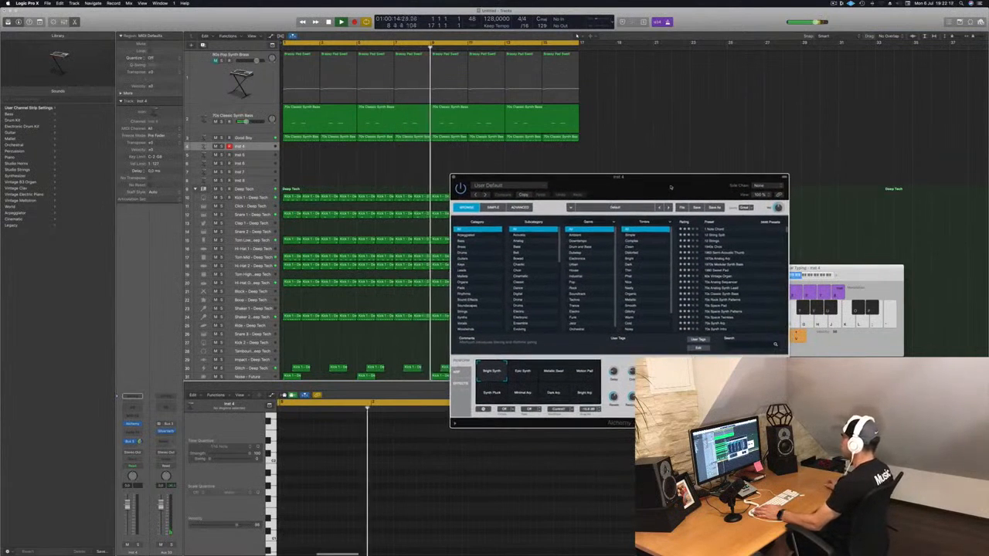
Step: Audition the Afterthought and Airy Synth Lead presets from the Keys category on Inst 4, keeping the Musical Typing keyboard clear of the preset list
{"action": "left_click", "coordinate": [480, 267]}
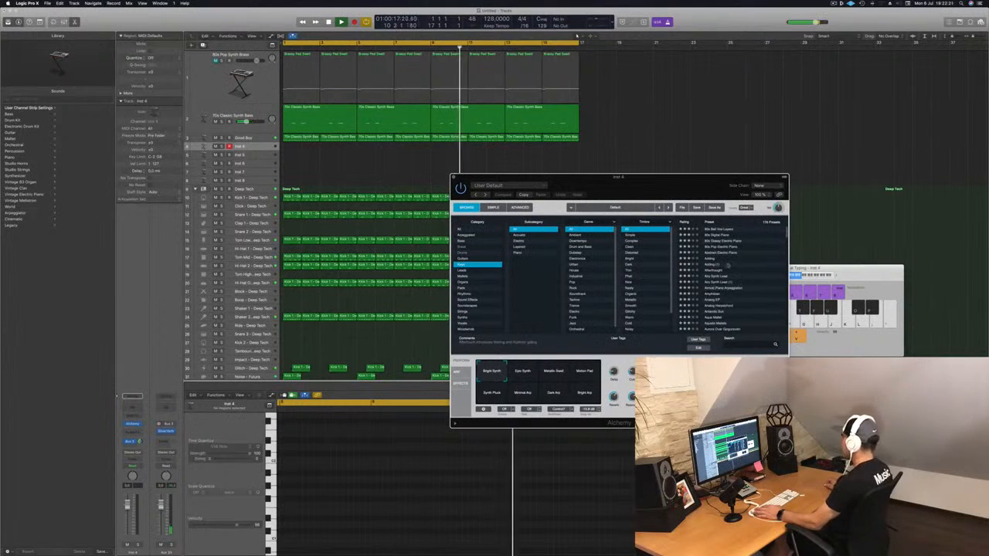
{"action": "left_click", "coordinate": [863, 272]}
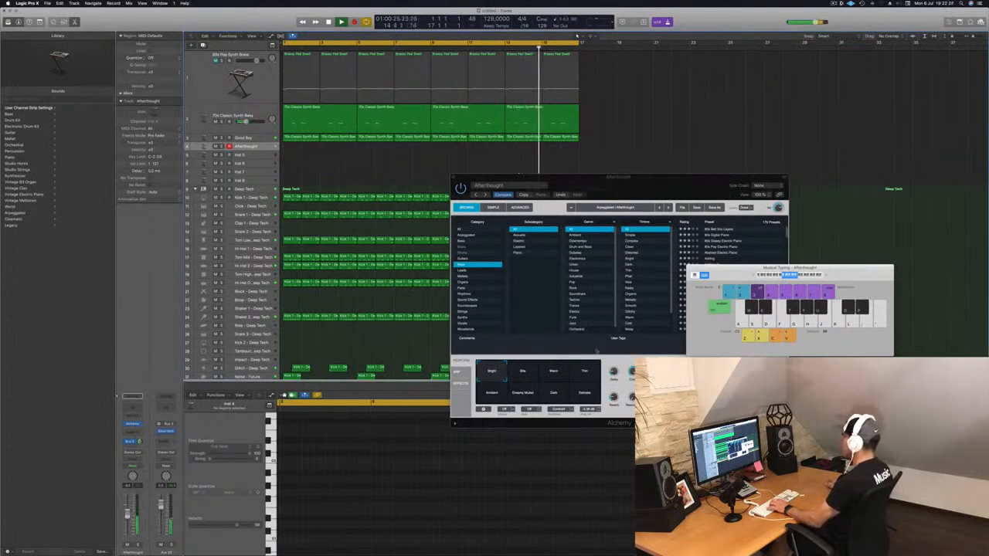
{"action": "left_click_drag", "start_coordinate": [743, 274], "coordinate": [833, 243]}
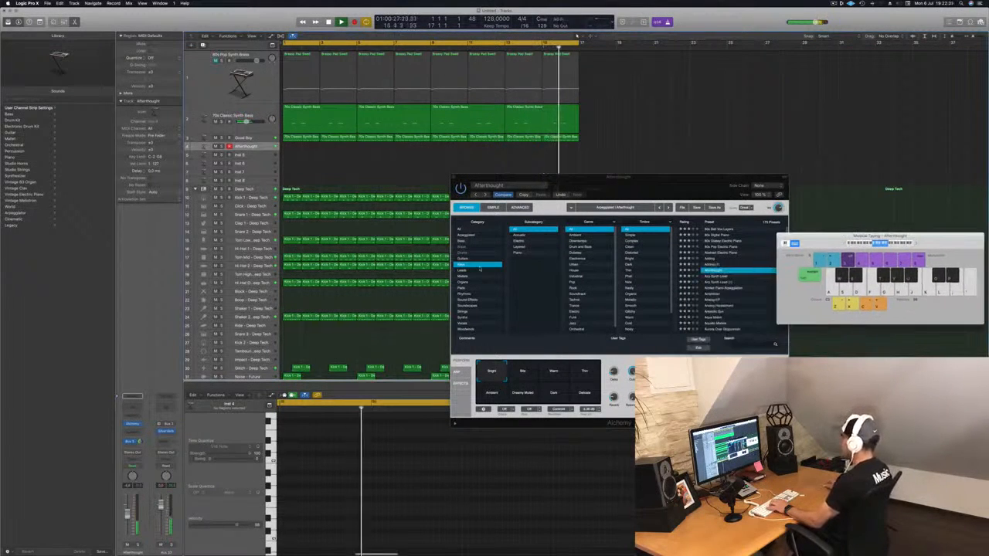
{"action": "left_click", "coordinate": [712, 277]}
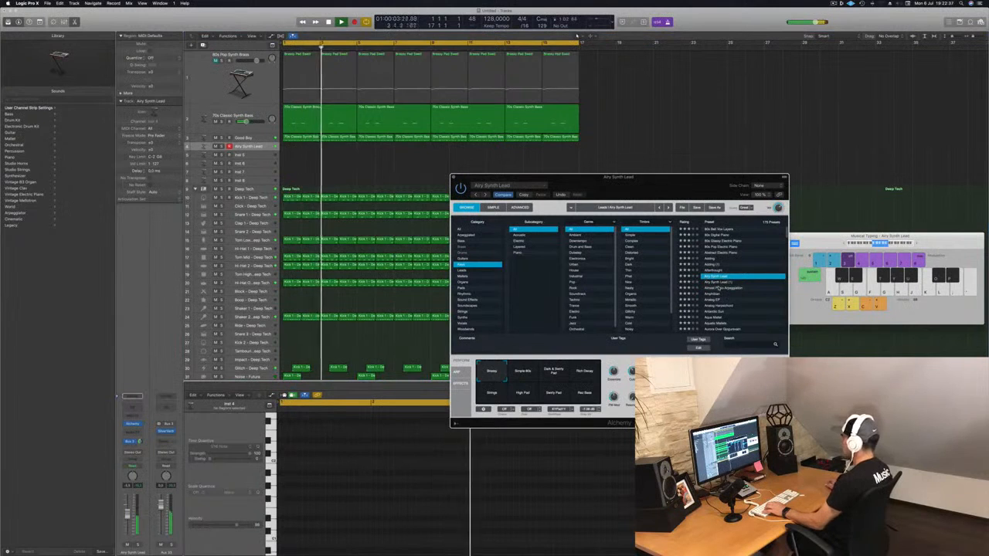
Step: Audition the Mallets presets from Bell Modulus down to Bellaphon on Inst 4, playing notes along with the loop
{"action": "left_click", "coordinate": [463, 276]}
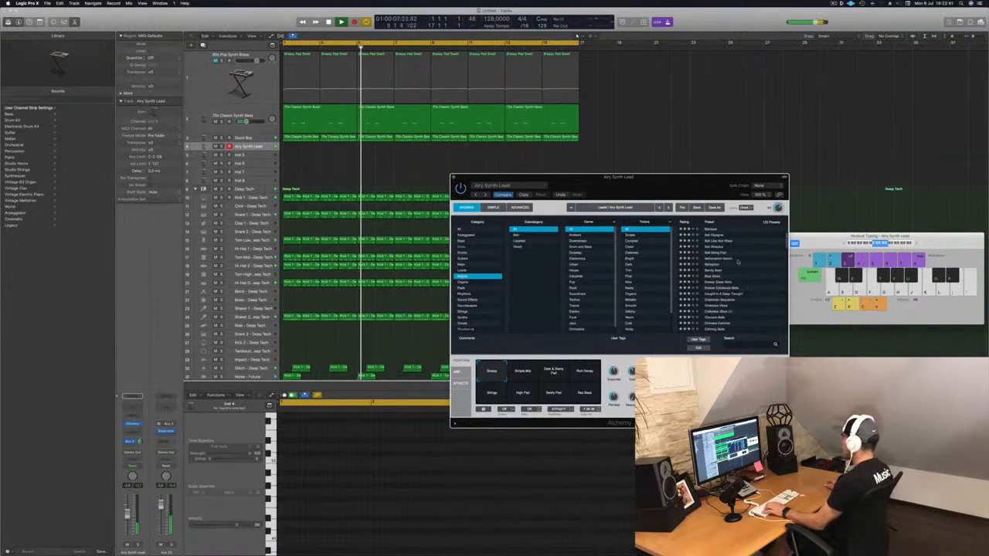
{"action": "left_click", "coordinate": [709, 247]}
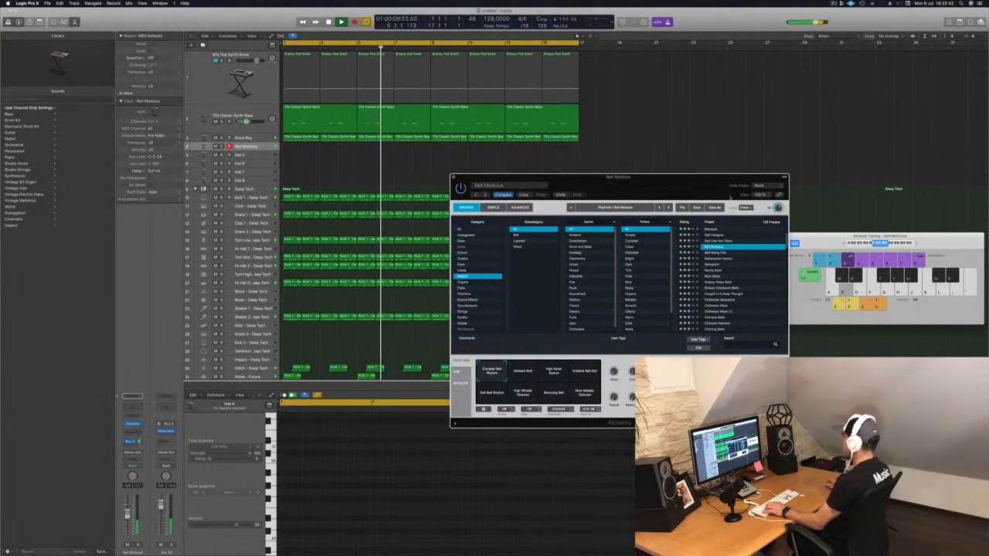
{"action": "left_click_drag", "start_coordinate": [703, 187], "coordinate": [649, 189]}
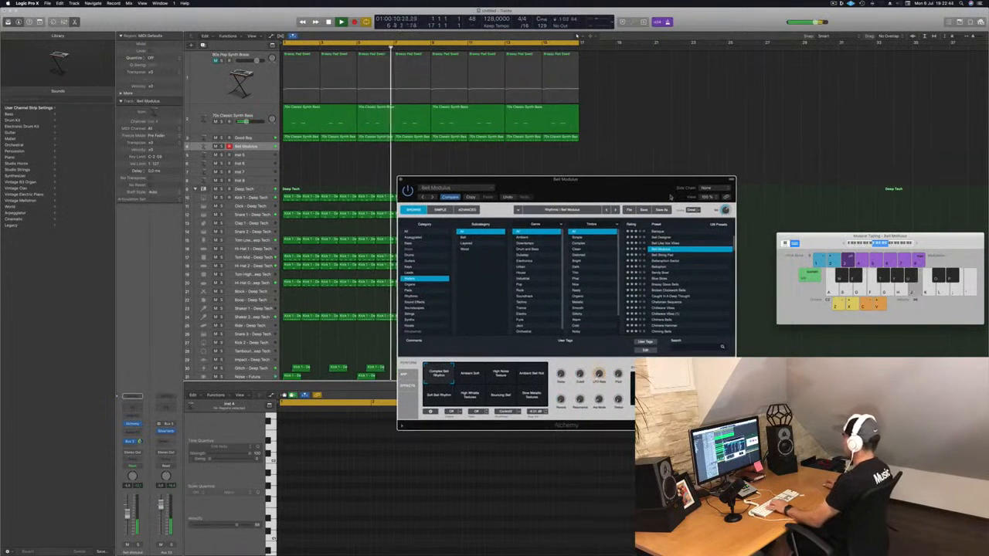
{"action": "left_click", "coordinate": [670, 262]}
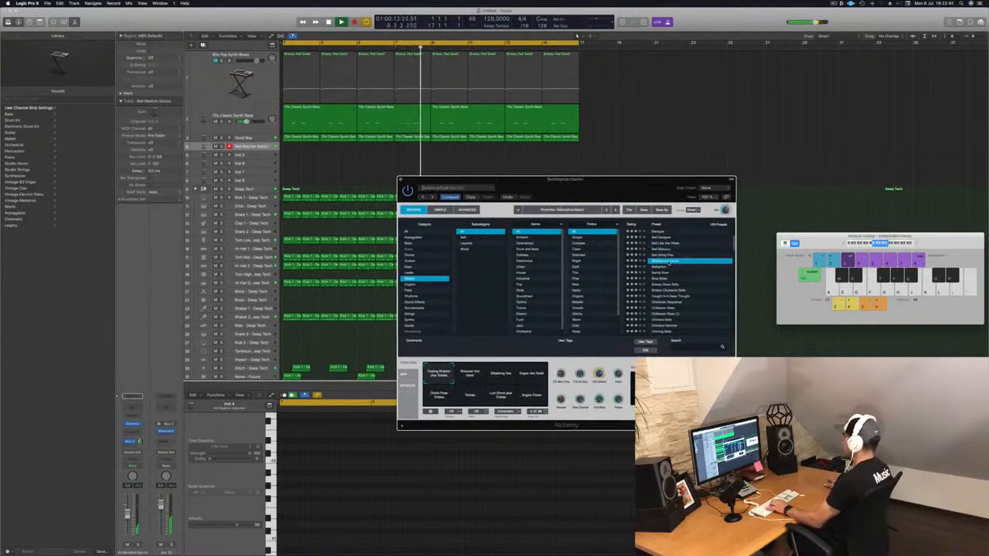
{"action": "left_click", "coordinate": [669, 267]}
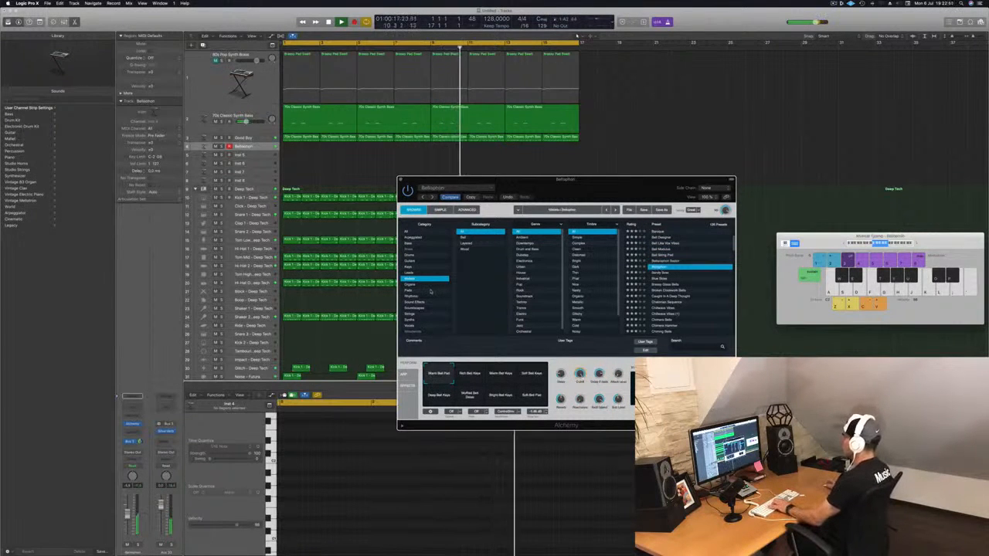
{"action": "key", "text": "l"}
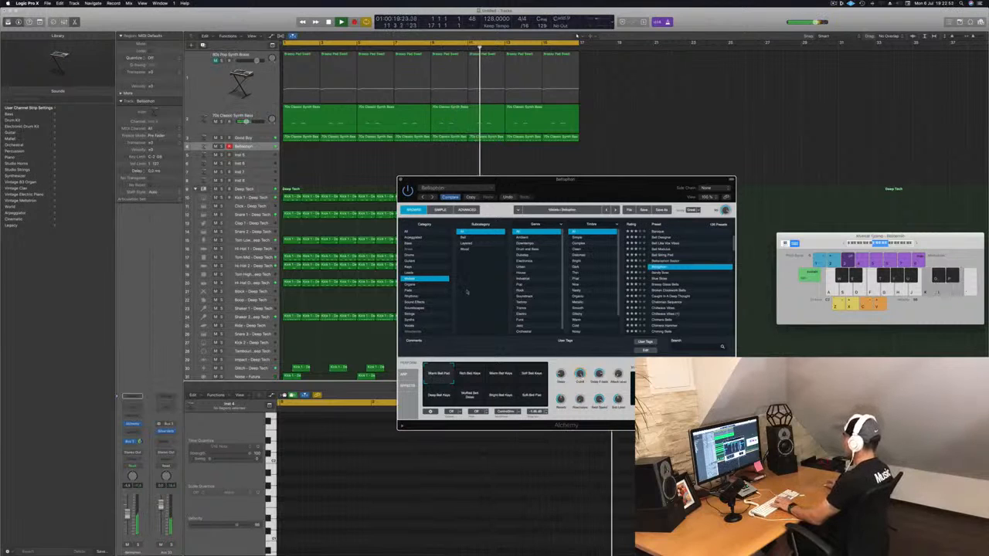
Step: Audition further Mallets presets on Inst 4, including Broken Clockwork Bells and Breezy Glass Bells
{"action": "left_click", "coordinate": [659, 274]}
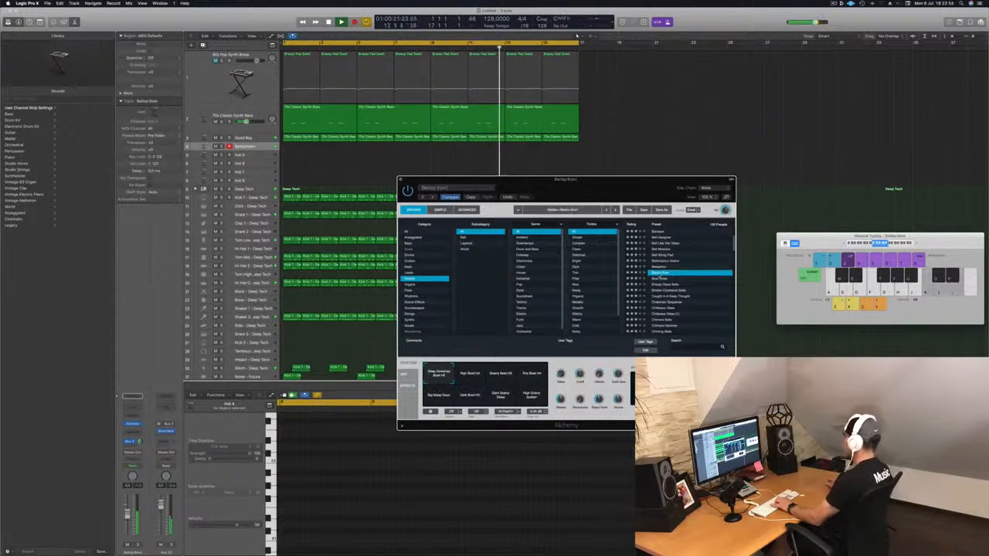
{"action": "left_click", "coordinate": [666, 291]}
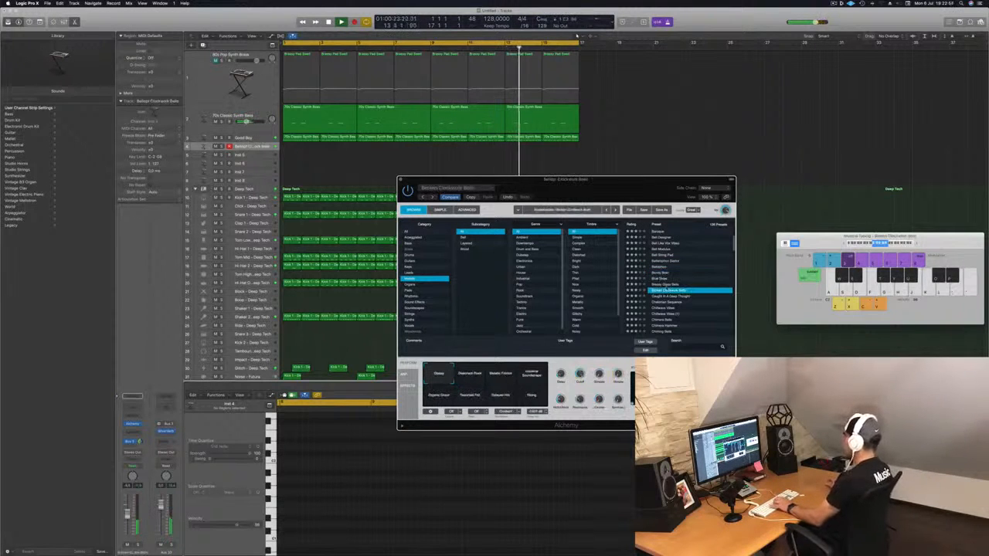
{"action": "left_click", "coordinate": [674, 285]}
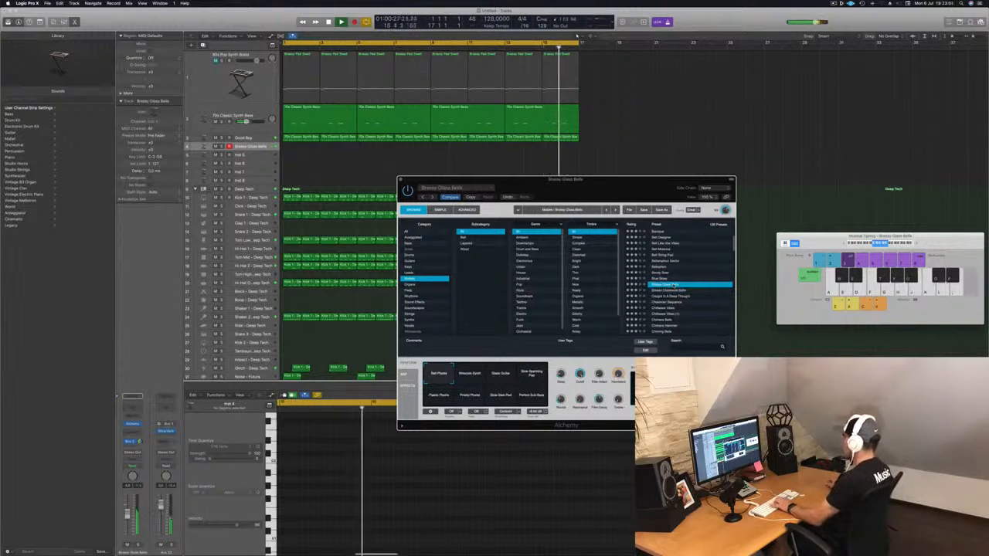
Step: Load the Chillwave Vibes preset on Inst 4 and switch it to the More Reverb variation
{"action": "scroll", "coordinate": [674, 285], "scroll_direction": "down", "scroll_amount": 2}
{"action": "left_click", "coordinate": [671, 293]}
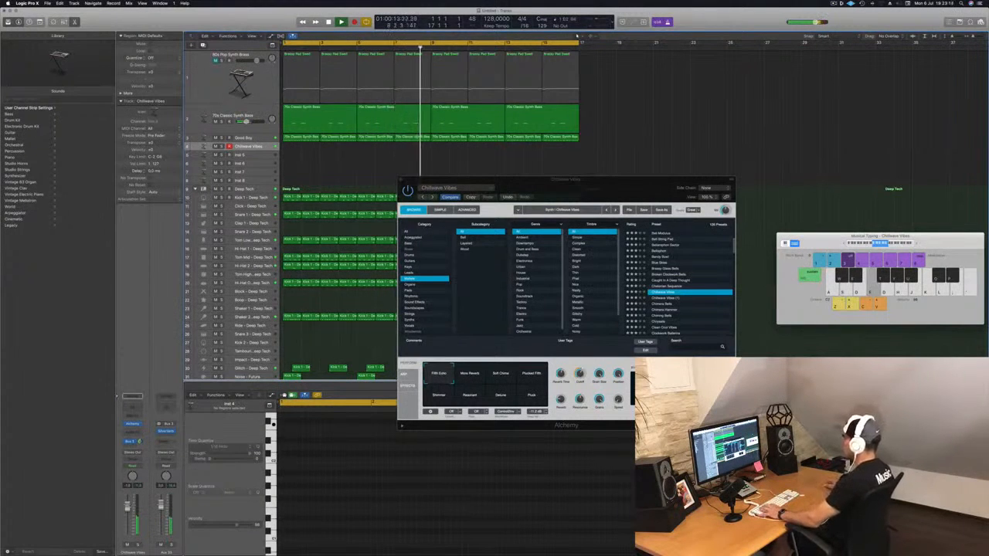
{"action": "left_click", "coordinate": [473, 377]}
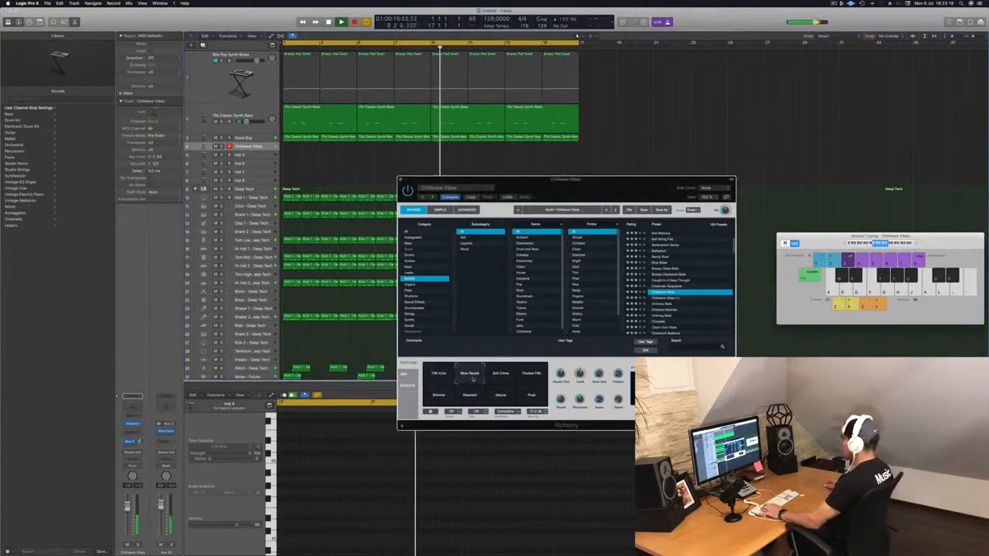
Step: Audition the Soft Chime, Plucked Fifth and Fifth Echo variations of Chillwave Vibes on Inst 4 while the loop plays
{"action": "left_click", "coordinate": [500, 377]}
{"action": "left_click", "coordinate": [533, 377]}
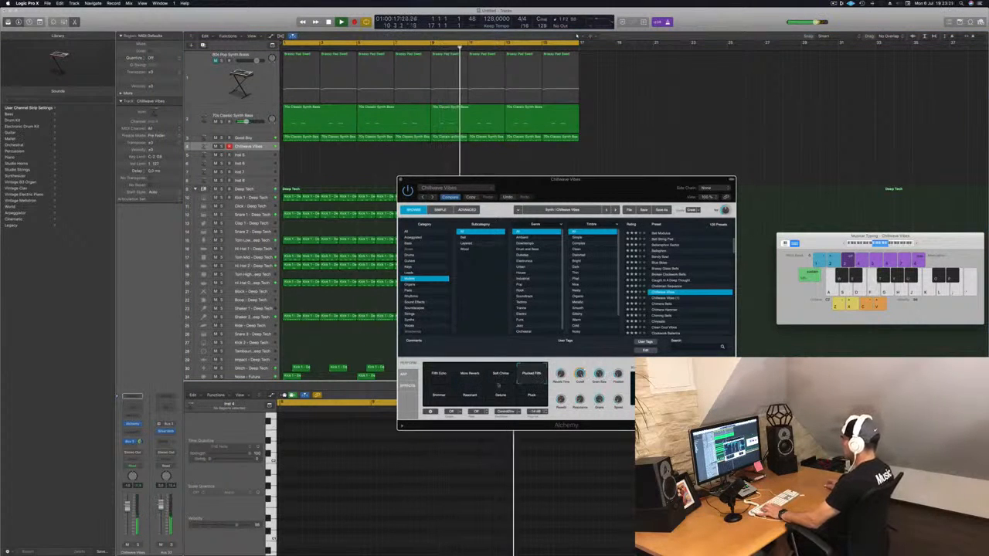
{"action": "left_click", "coordinate": [439, 374]}
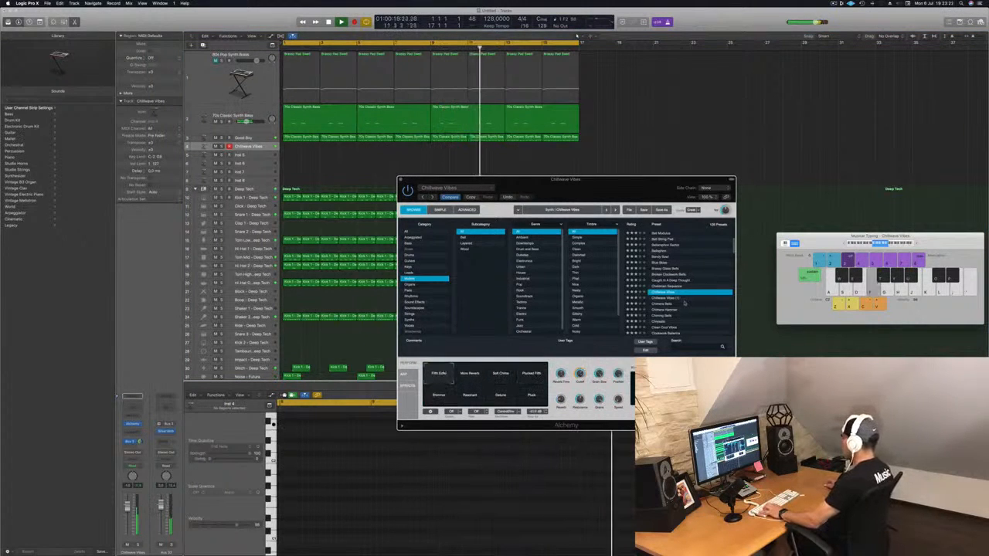
Step: Audition the Chimera Bells and Chiming Bells presets, and load Chrysalis from the Mallets category on Inst 4
{"action": "left_click", "coordinate": [666, 306]}
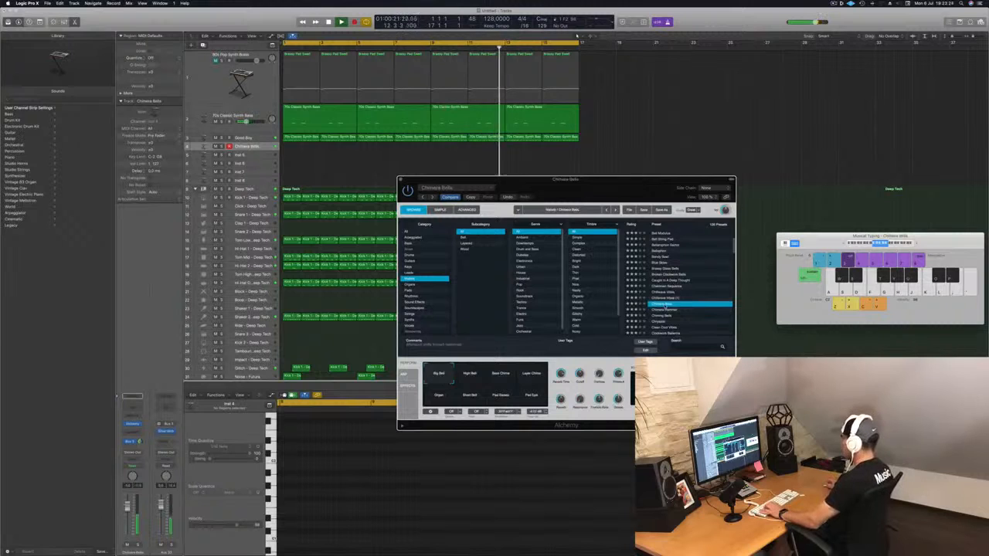
{"action": "left_click", "coordinate": [662, 317]}
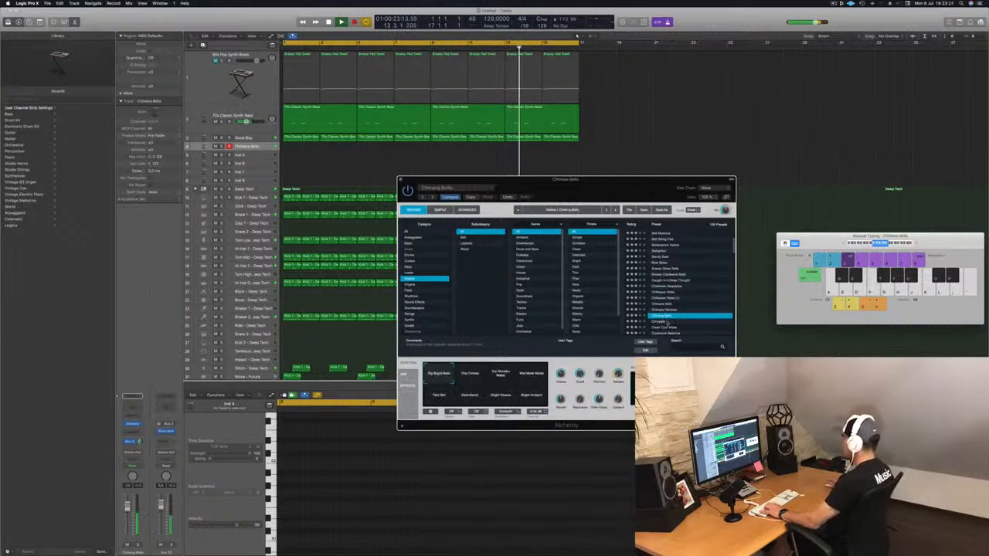
{"action": "left_click", "coordinate": [666, 321]}
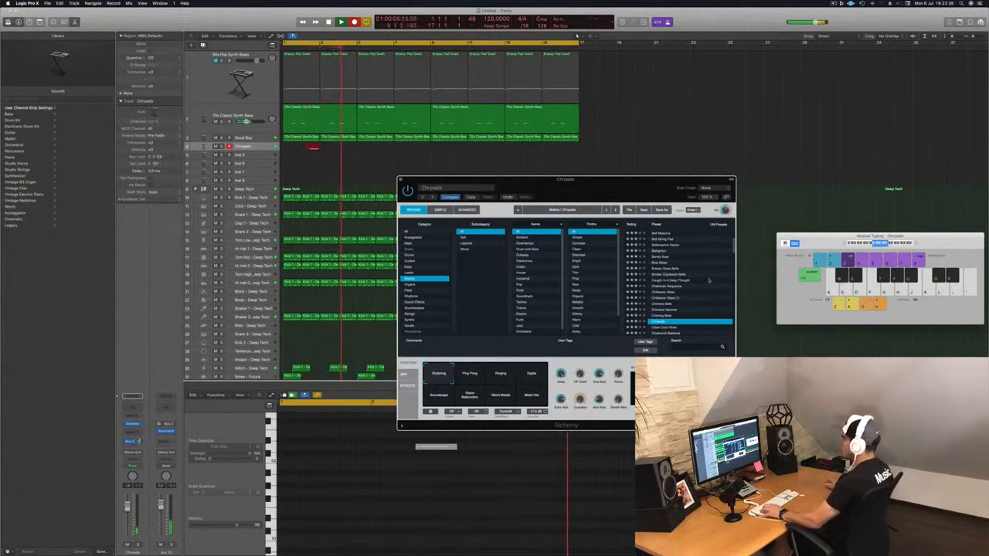
Step: Record a two-note Chrysalis phrase within the first four bars, moving the Alchemy window clear of the arrangement
{"action": "key", "text": "s"}
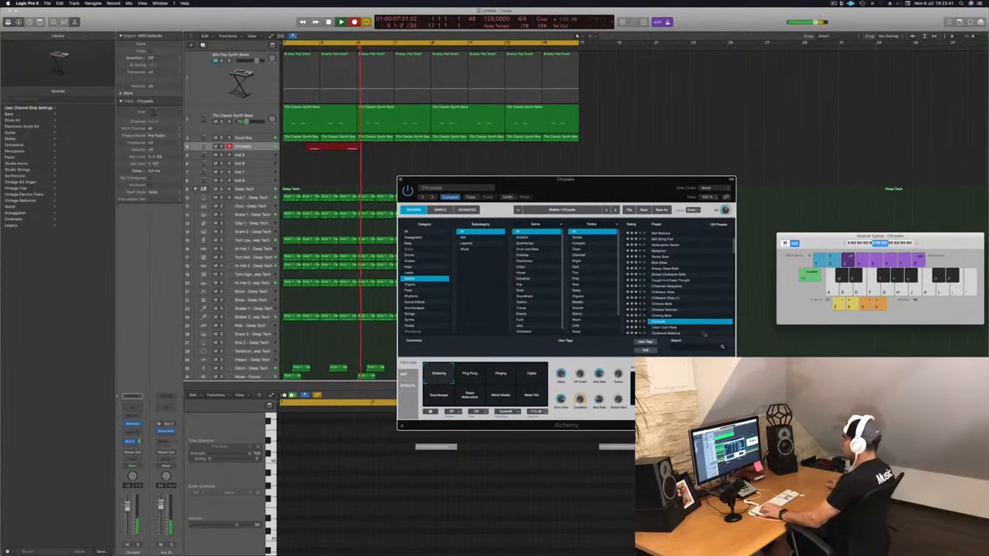
{"action": "left_click_drag", "start_coordinate": [532, 177], "coordinate": [724, 173]}
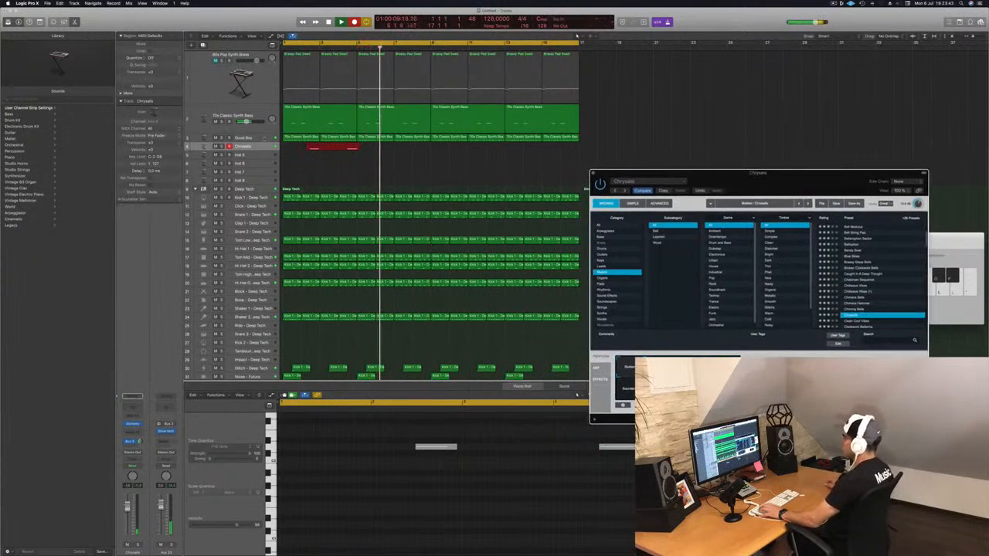
{"action": "key", "text": "space"}
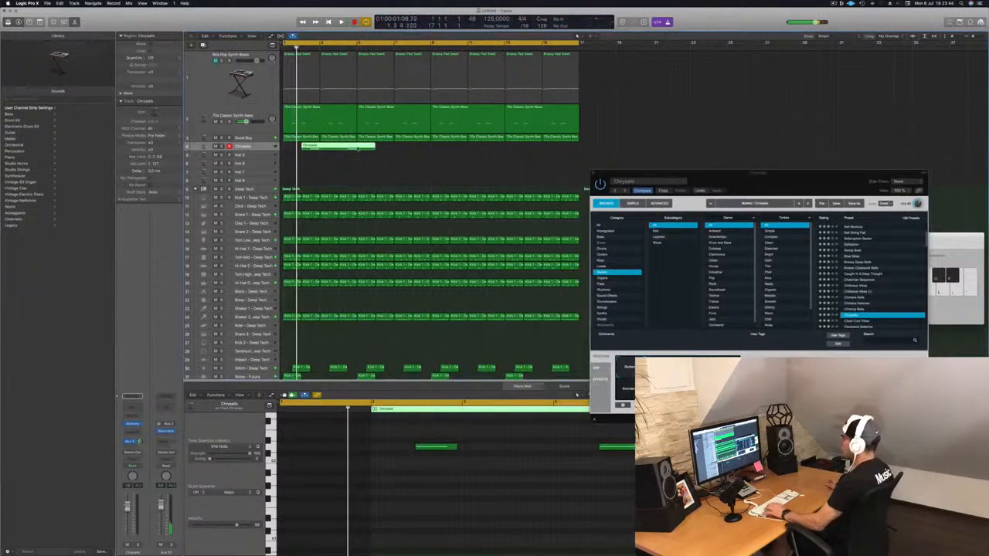
Step: Split the Chrysalis region at bar 5, remove the part beyond it, and extend the region's start back to bar 1
{"action": "double_click", "coordinate": [357, 147]}
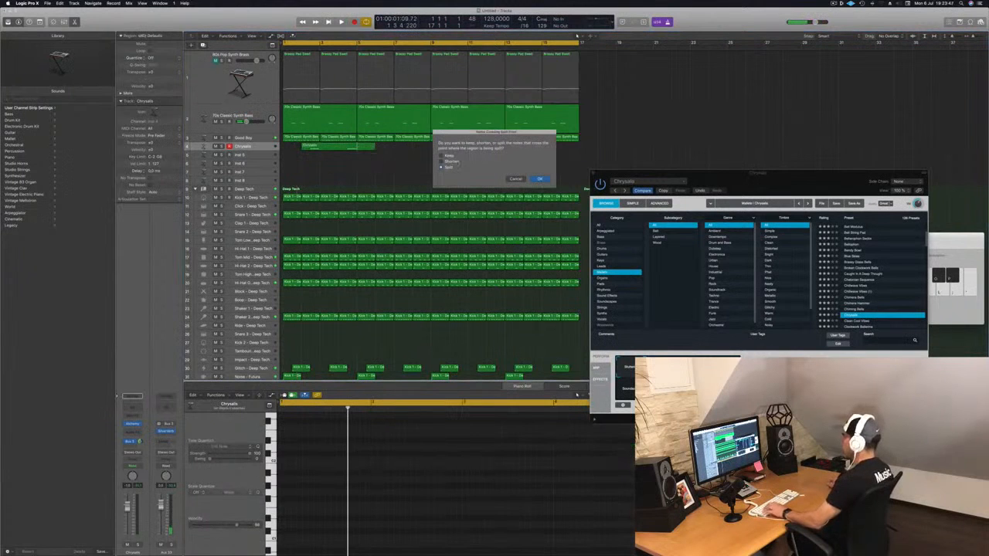
{"action": "key", "text": "Return"}
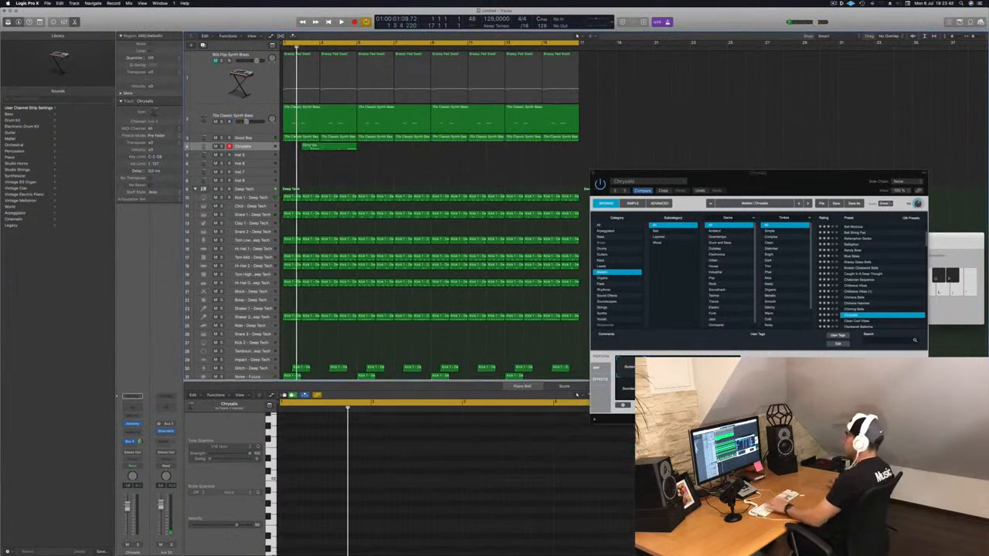
{"action": "left_click", "coordinate": [310, 148]}
{"action": "left_click_drag", "start_coordinate": [288, 148], "coordinate": [282, 146]}
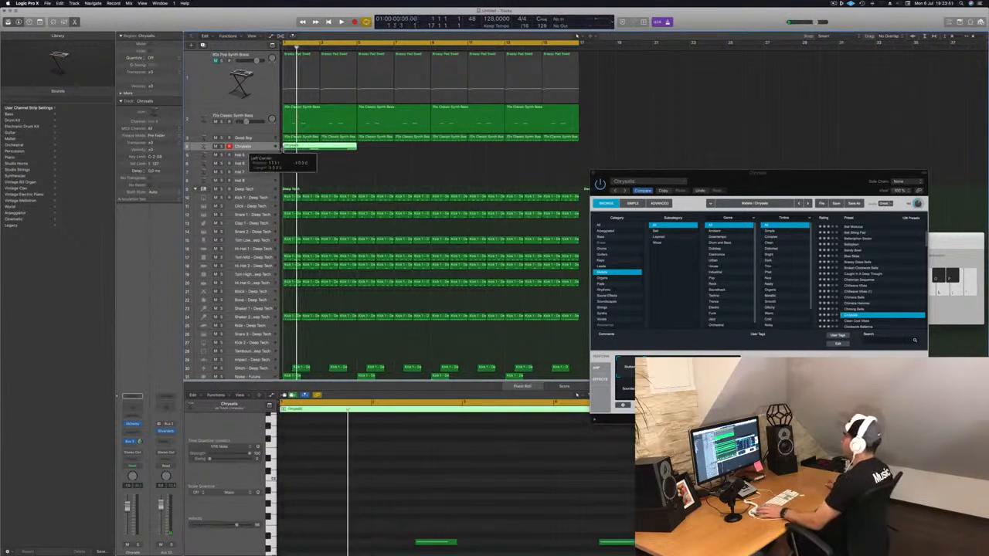
Step: Quantize the two notes of the Chrysalis region to 1/16 notes and play the loop from the start
{"action": "key", "text": "space"}
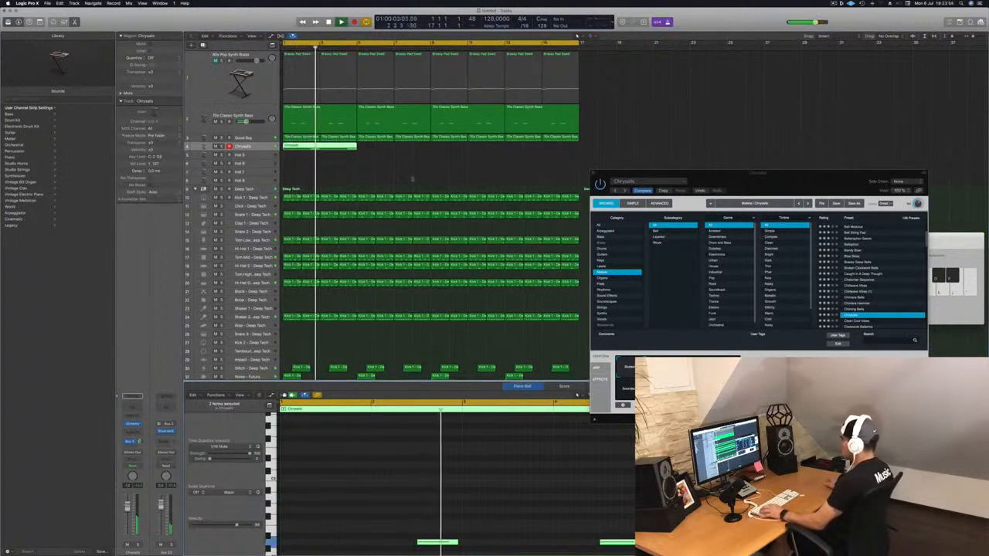
{"action": "key", "text": "space"}
{"action": "key", "text": "space"}
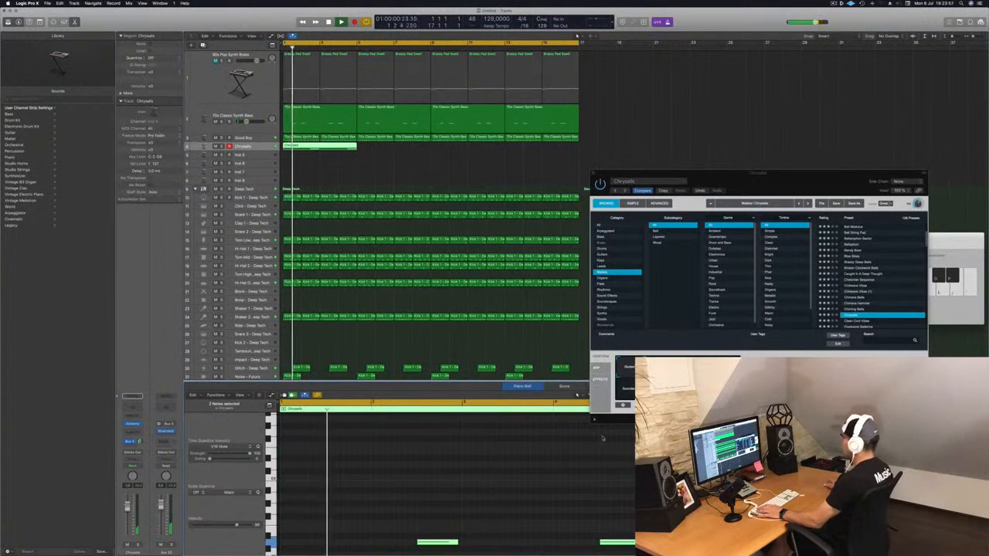
Step: Compare the notes of the first 70s Classic Synth Bass region with those of the Chrysalis region in the piano roll
{"action": "left_click", "coordinate": [371, 121]}
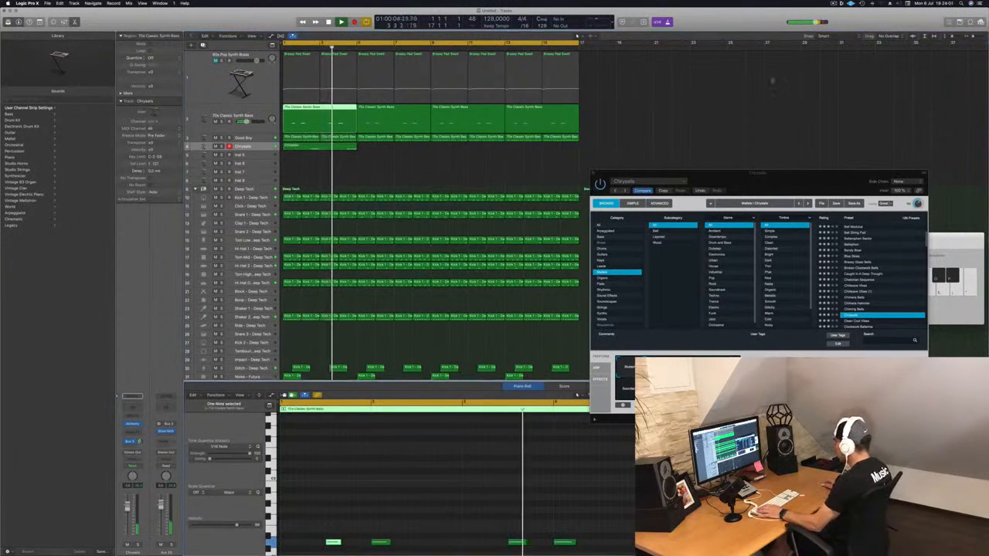
{"action": "left_click_drag", "start_coordinate": [800, 184], "coordinate": [878, 92]}
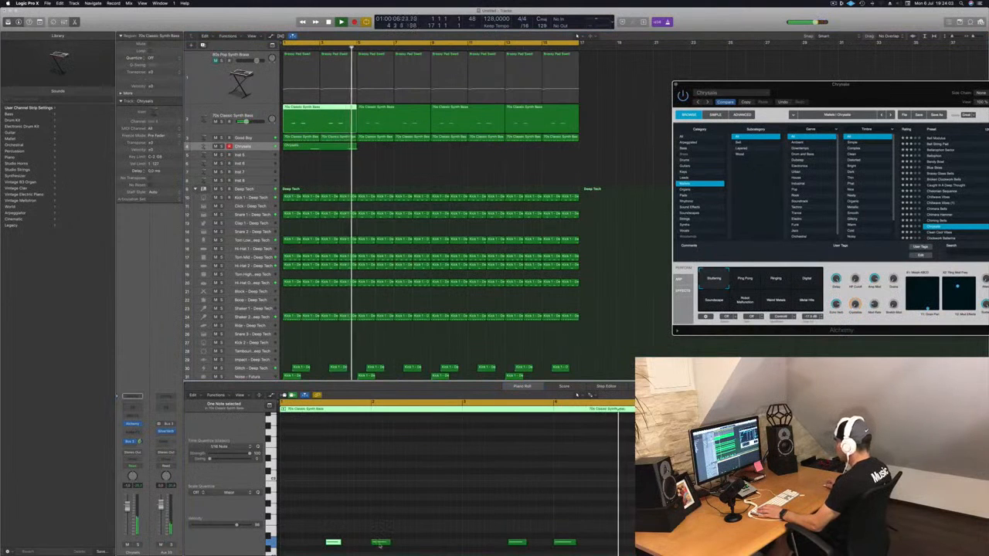
{"action": "left_click", "coordinate": [324, 146]}
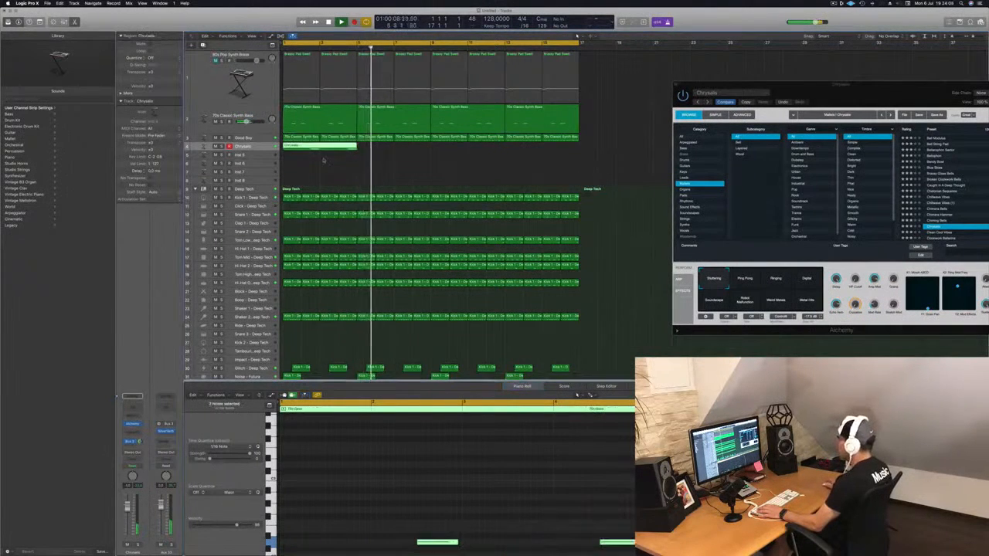
{"action": "left_click", "coordinate": [447, 544]}
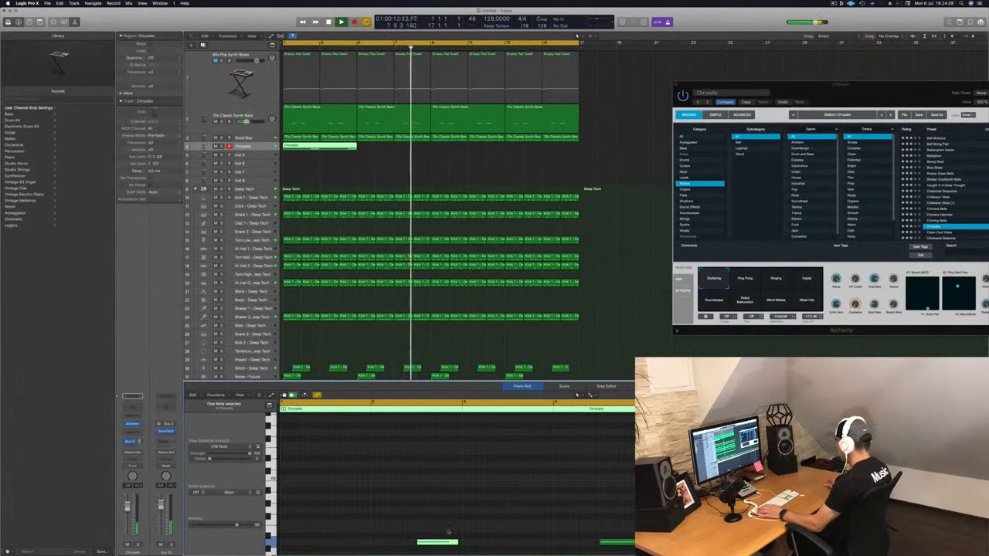
Step: Switch the Chrysalis preset to the Ping Pong variation and listen to it from the start of the loop
{"action": "key", "text": "Return"}
{"action": "key", "text": "super+k"}
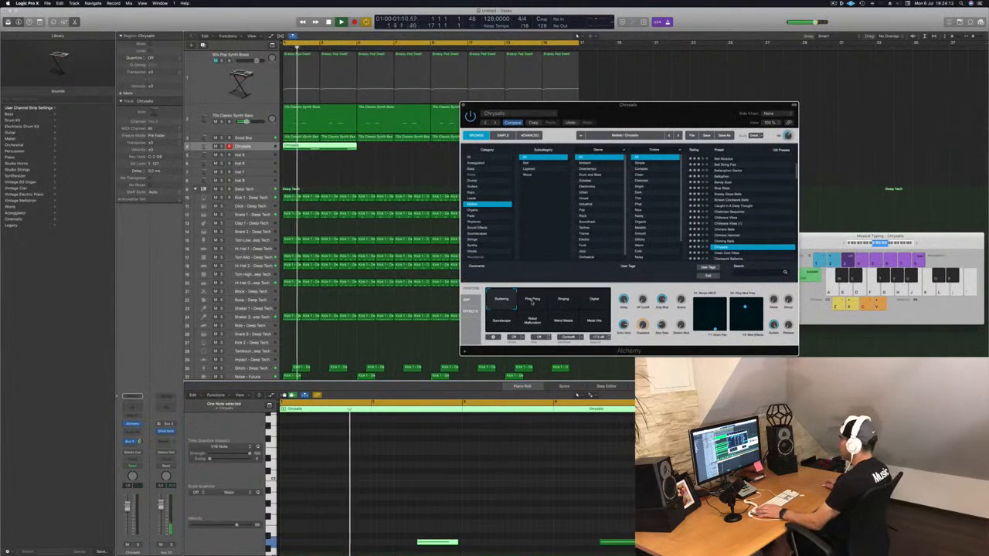
{"action": "left_click", "coordinate": [531, 303]}
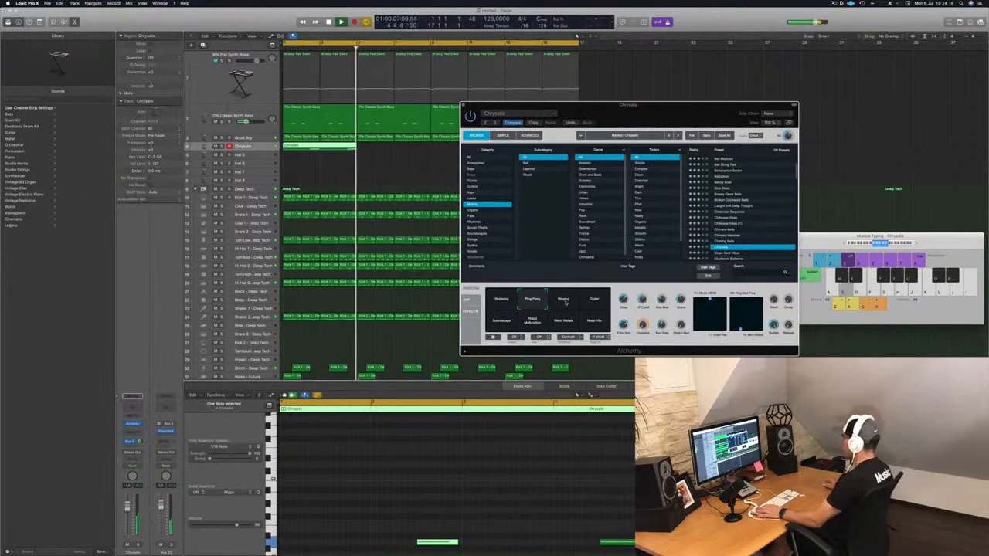
{"action": "key", "text": "Return"}
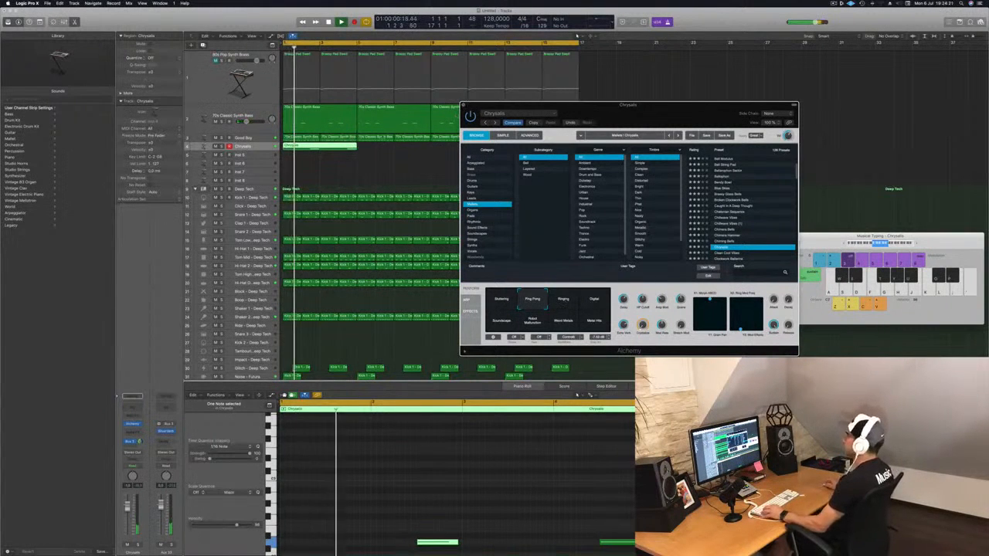
Step: Close Alchemy and duplicate the four-bar Chrysalis region so it fills all 16 bars
{"action": "left_click", "coordinate": [463, 105]}
{"action": "left_click_drag", "start_coordinate": [323, 146], "coordinate": [398, 152]}
{"action": "left_click_drag", "start_coordinate": [327, 149], "coordinate": [476, 154]}
{"action": "left_click", "coordinate": [352, 171]}
Step: Open Alchemy on Inst 5 and load the Cheesy Decays preset from the Organs category
{"action": "key", "text": "Down"}
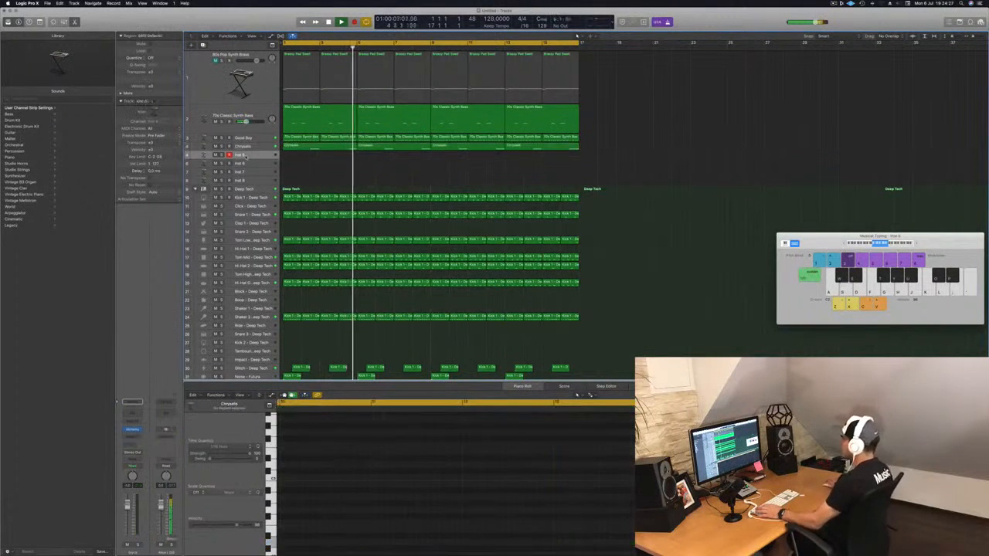
{"action": "left_click", "coordinate": [133, 430]}
{"action": "left_click_drag", "start_coordinate": [171, 16], "coordinate": [506, 224]}
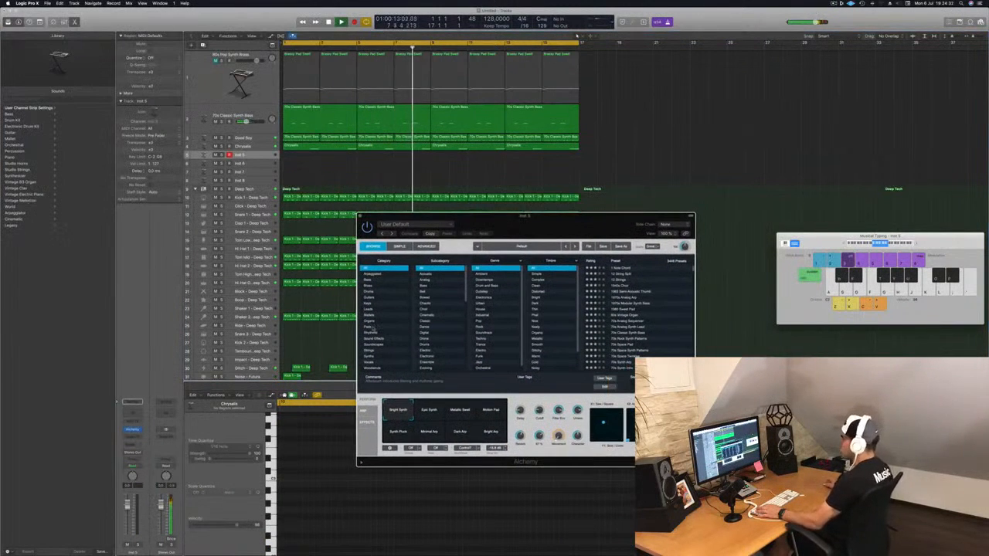
{"action": "left_click", "coordinate": [369, 321]}
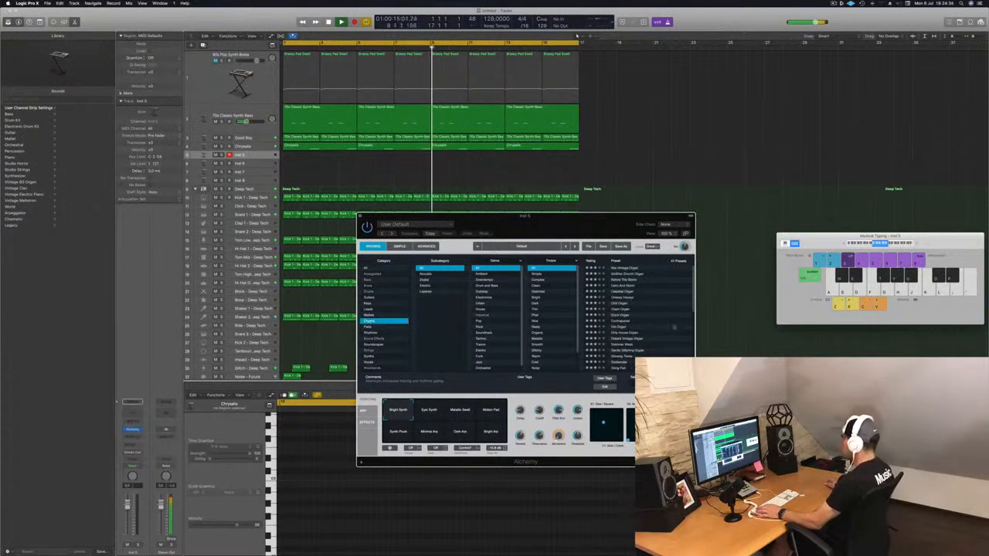
{"action": "left_click", "coordinate": [625, 298]}
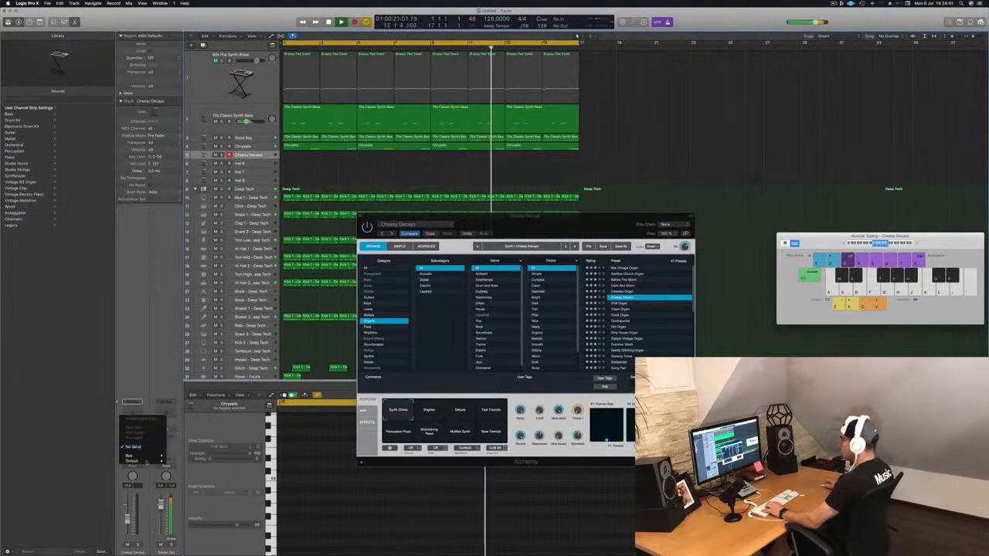
Step: Add a send to Bus 3 on the Cheesy Decays channel
{"action": "left_click", "coordinate": [132, 446]}
{"action": "mouse_move", "coordinate": [153, 455]}
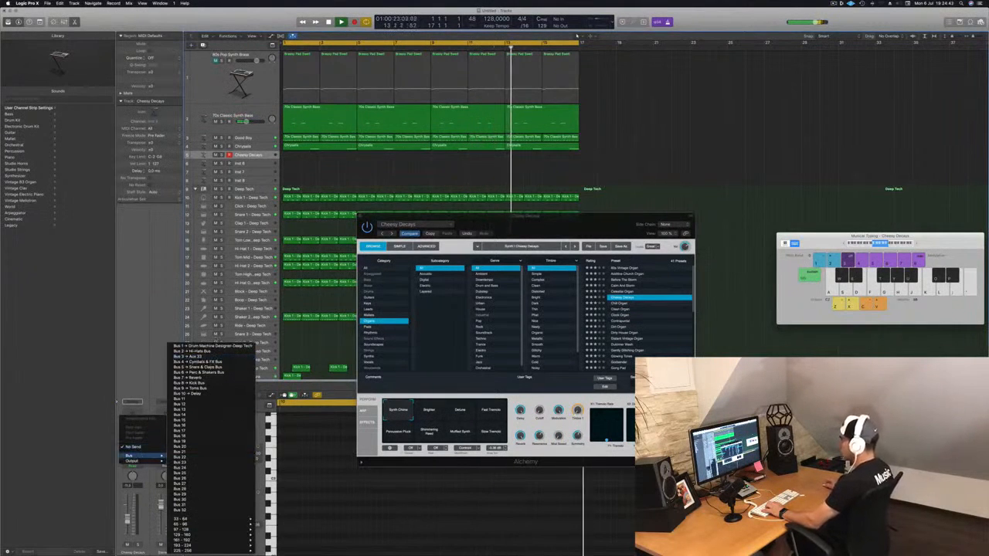
{"action": "left_click", "coordinate": [193, 357]}
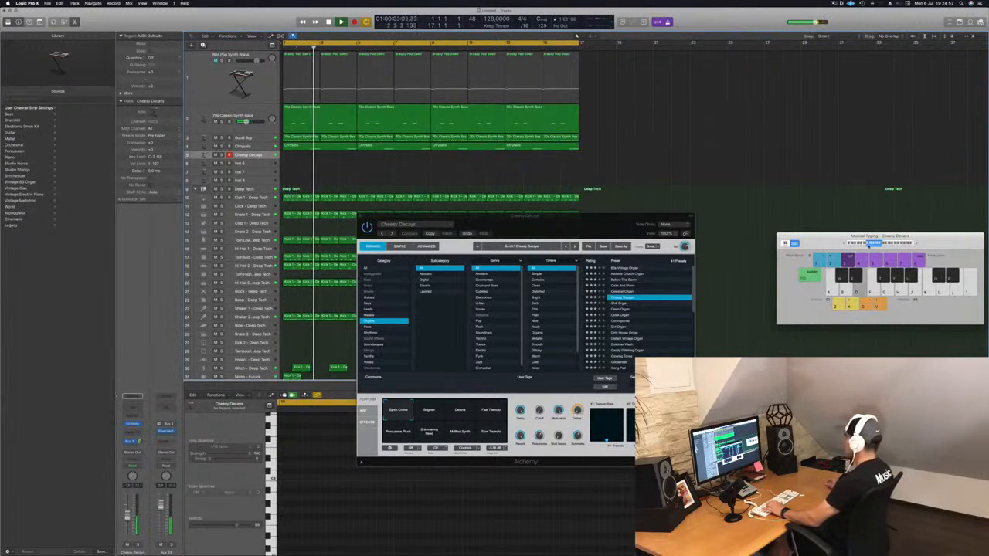
Step: Audition the Cheesy Decays variations, including Brighter and Fast Tremolo, with the Musical Typing keyboard moved closer to Alchemy
{"action": "left_click_drag", "start_coordinate": [932, 244], "coordinate": [826, 205]}
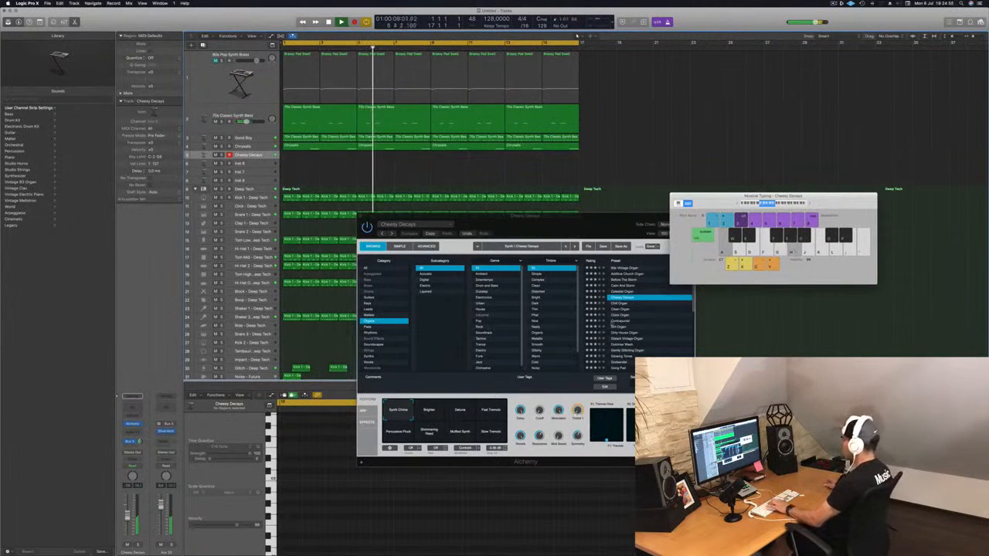
{"action": "left_click", "coordinate": [430, 412]}
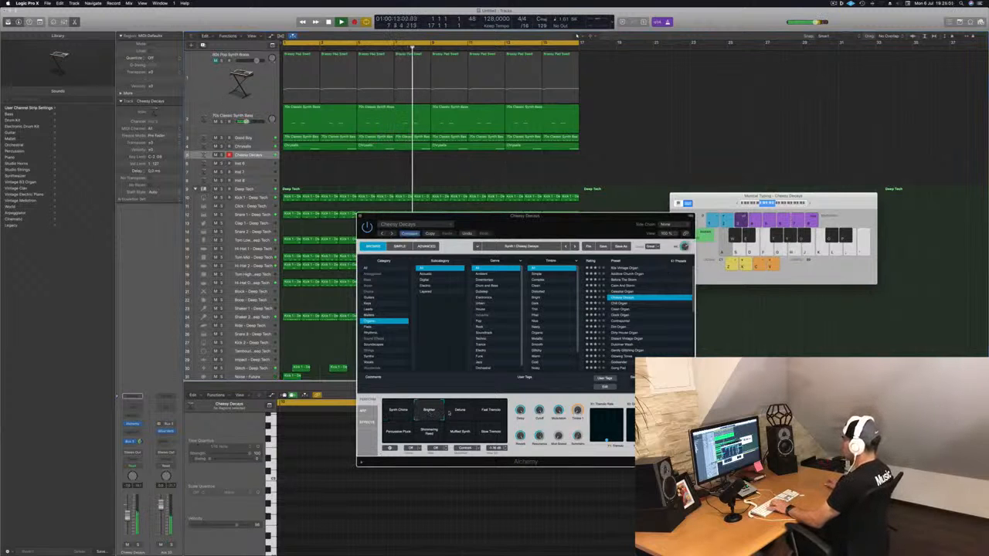
{"action": "left_click", "coordinate": [491, 416]}
{"action": "left_click", "coordinate": [399, 433]}
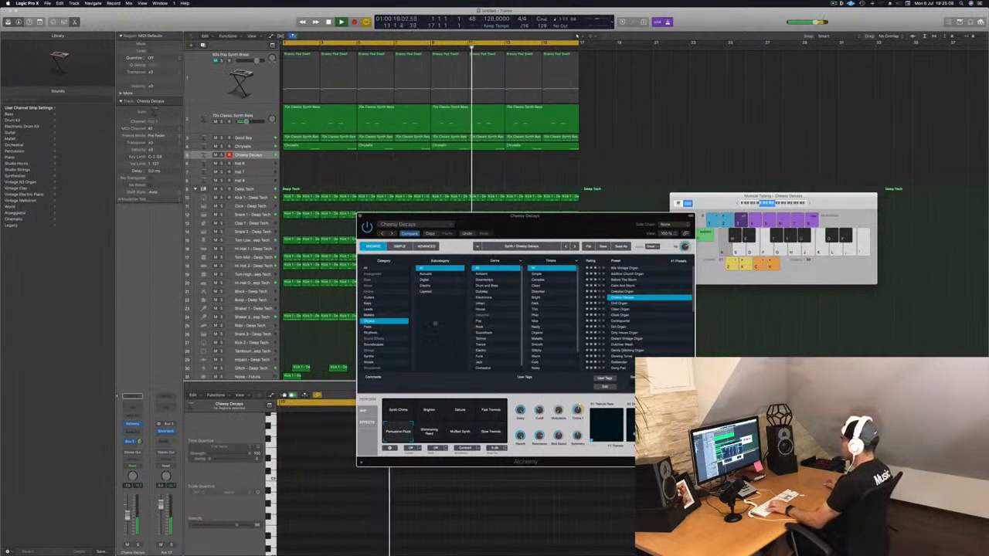
Step: Sort the Pads presets by rating, load Deeper Emotion on Inst 5, and move the Alchemy window off the arrangement
{"action": "scroll", "coordinate": [514, 318], "scroll_direction": "down", "scroll_amount": 2}
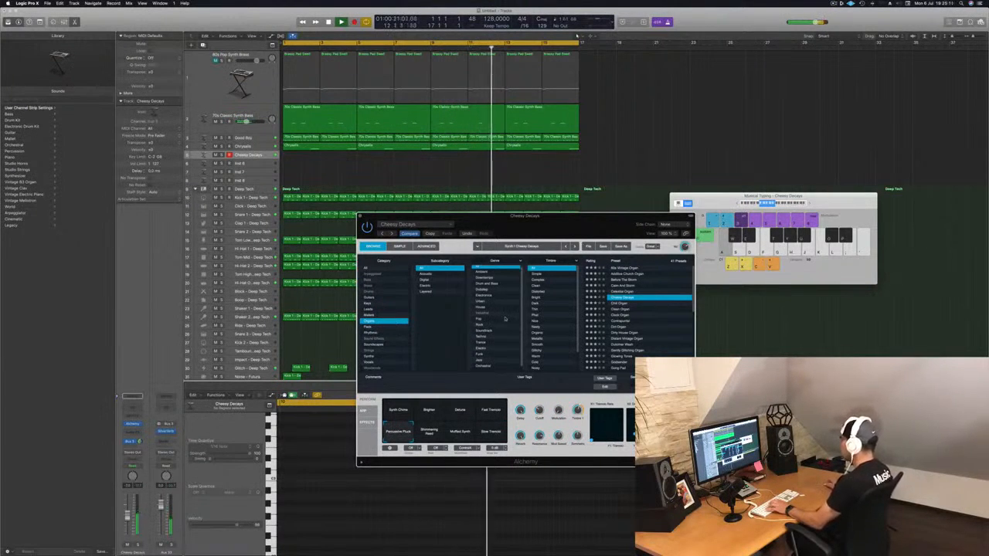
{"action": "scroll", "coordinate": [559, 312], "scroll_direction": "down", "scroll_amount": 2}
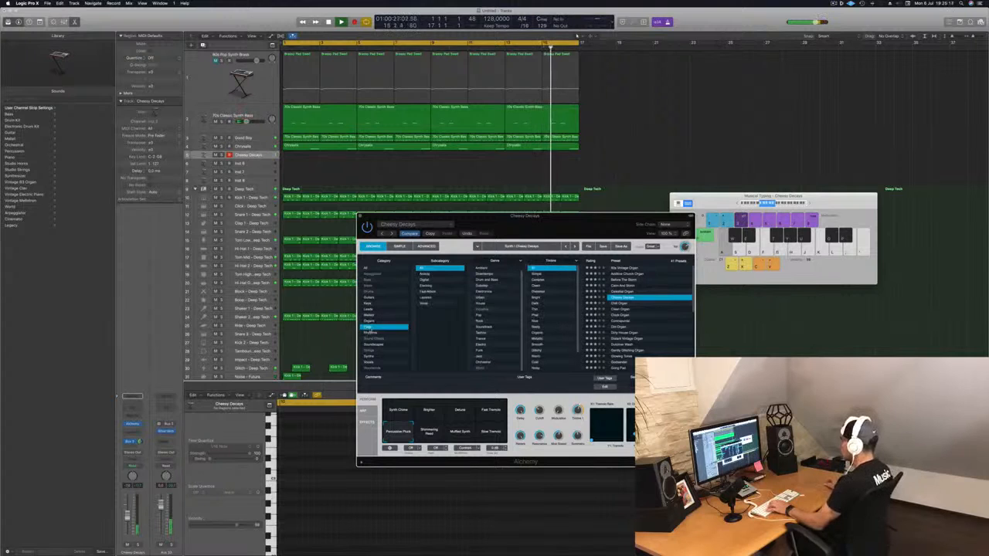
{"action": "scroll", "coordinate": [642, 309], "scroll_direction": "up", "scroll_amount": 2}
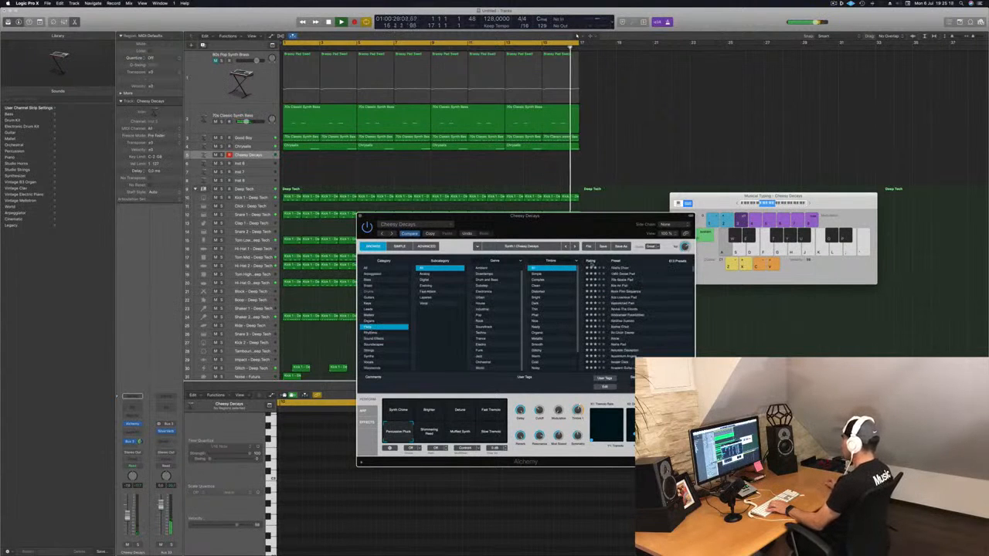
{"action": "scroll", "coordinate": [595, 265], "scroll_direction": "down", "scroll_amount": 2}
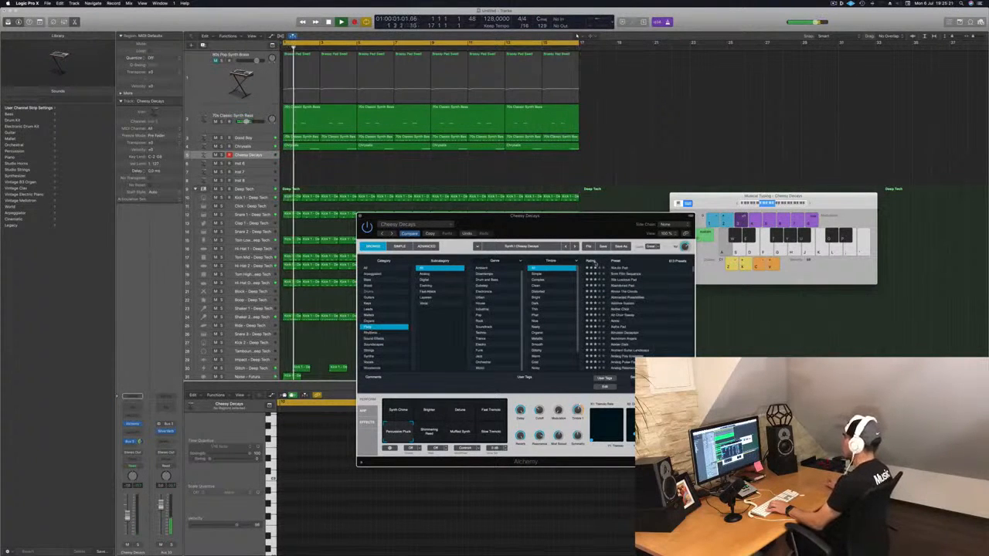
{"action": "scroll", "coordinate": [619, 297], "scroll_direction": "up", "scroll_amount": 2}
{"action": "left_click", "coordinate": [623, 272]}
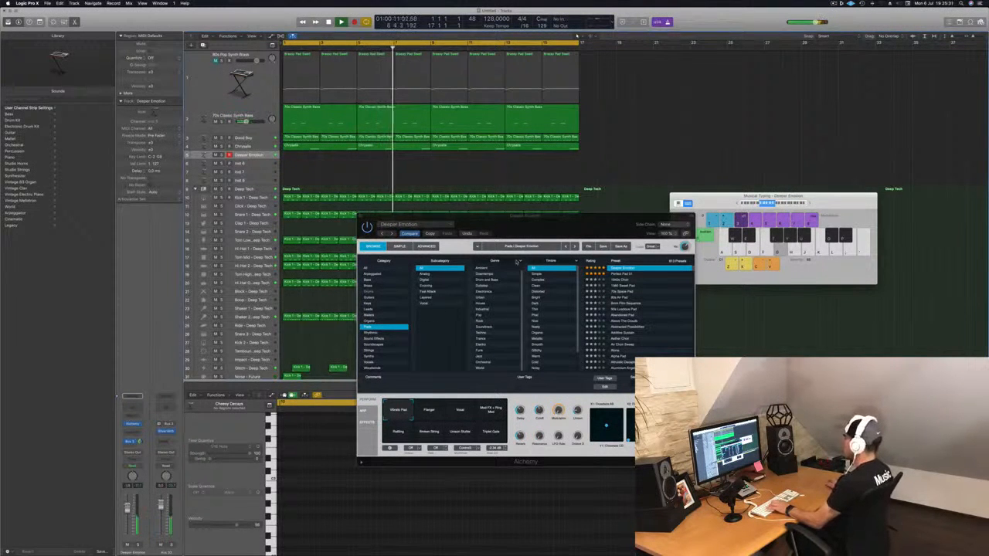
{"action": "left_click_drag", "start_coordinate": [524, 225], "coordinate": [638, 239]}
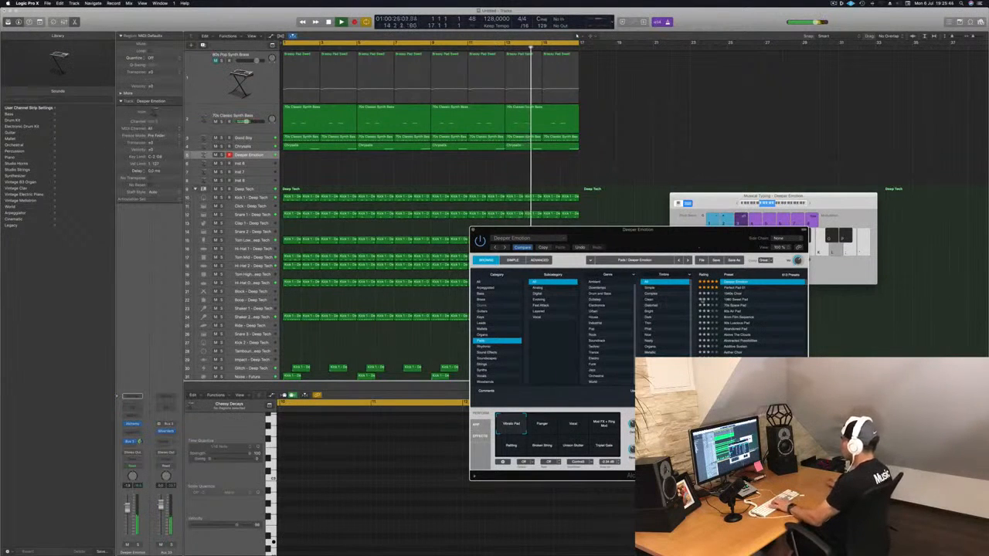
Step: Audition the Deeper Emotion variations Flanger, Vocal and Mod FX + Ring Mod with single notes, ending on Vibrato Pad
{"action": "left_click_drag", "start_coordinate": [711, 236], "coordinate": [739, 176]}
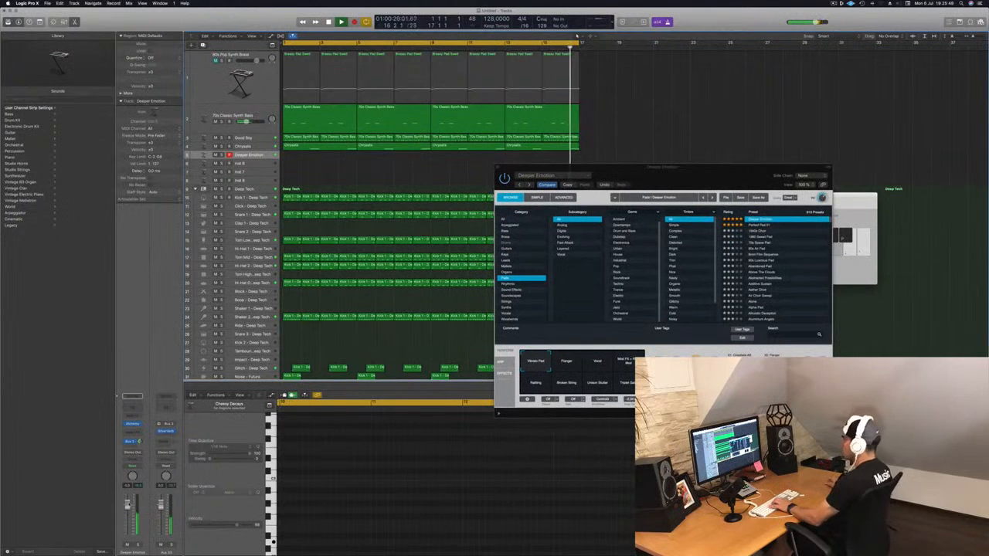
{"action": "left_click_drag", "start_coordinate": [768, 178], "coordinate": [701, 221]}
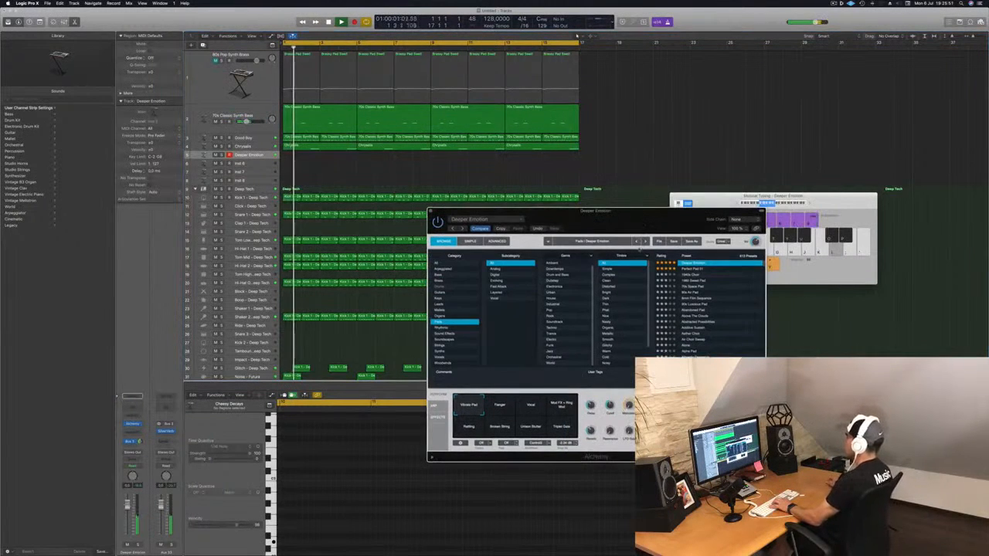
{"action": "left_click", "coordinate": [498, 412]}
{"action": "left_click", "coordinate": [529, 410]}
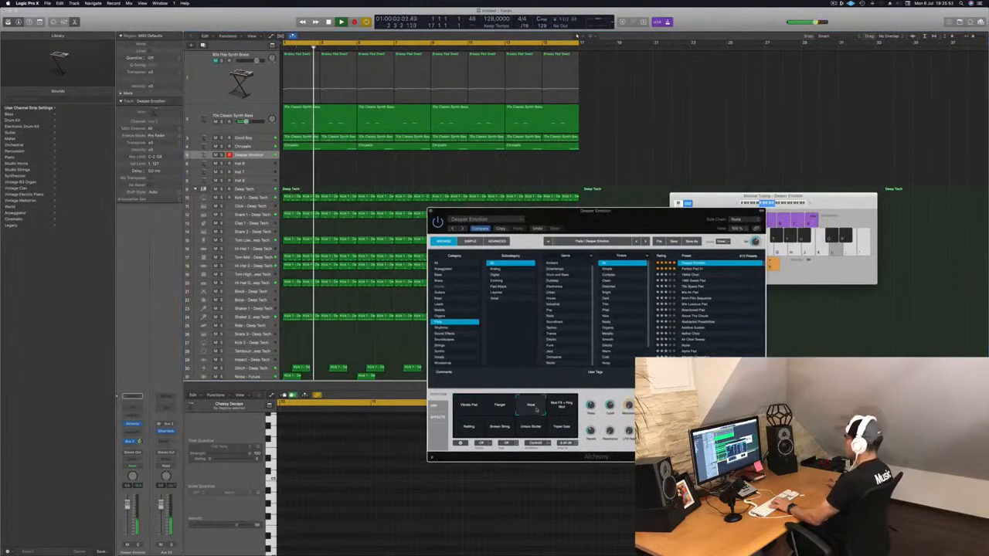
{"action": "left_click", "coordinate": [560, 409]}
{"action": "key", "text": "l"}
{"action": "left_click", "coordinate": [478, 405]}
{"action": "key", "text": "l"}
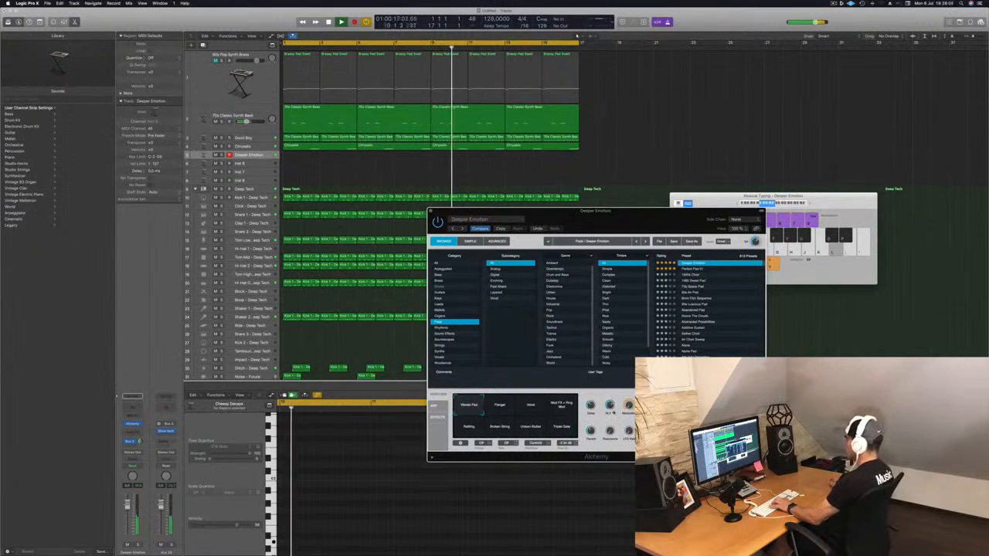
Step: Record a long held pad note over the first four bars of the Deeper Emotion track and align it with the region start
{"action": "left_click_drag", "start_coordinate": [525, 210], "coordinate": [697, 214]}
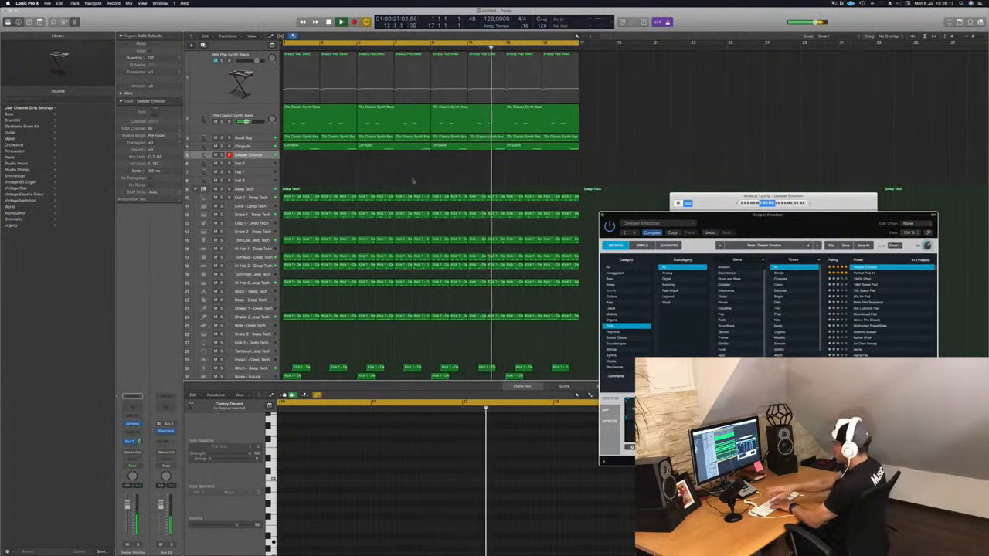
{"action": "key", "text": "r"}
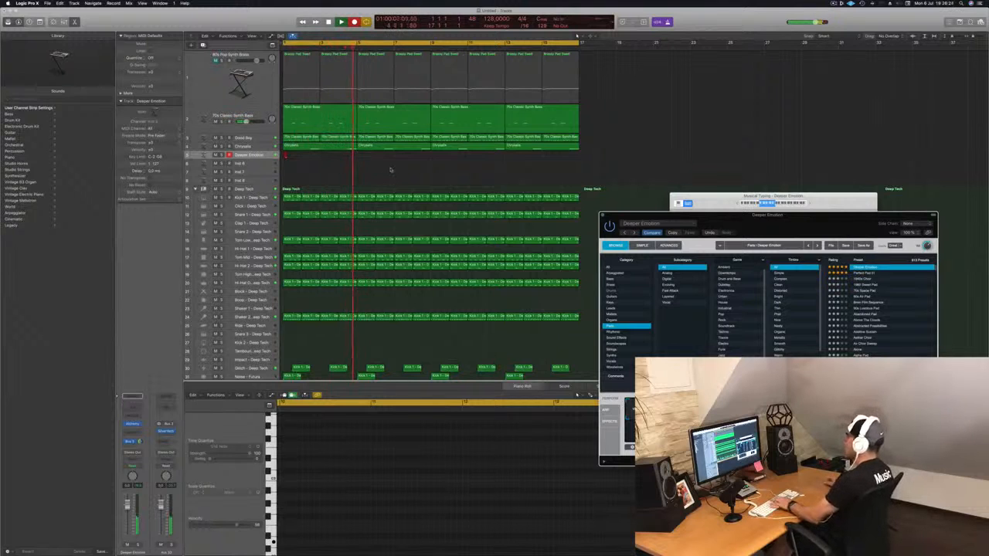
{"action": "key", "text": "space"}
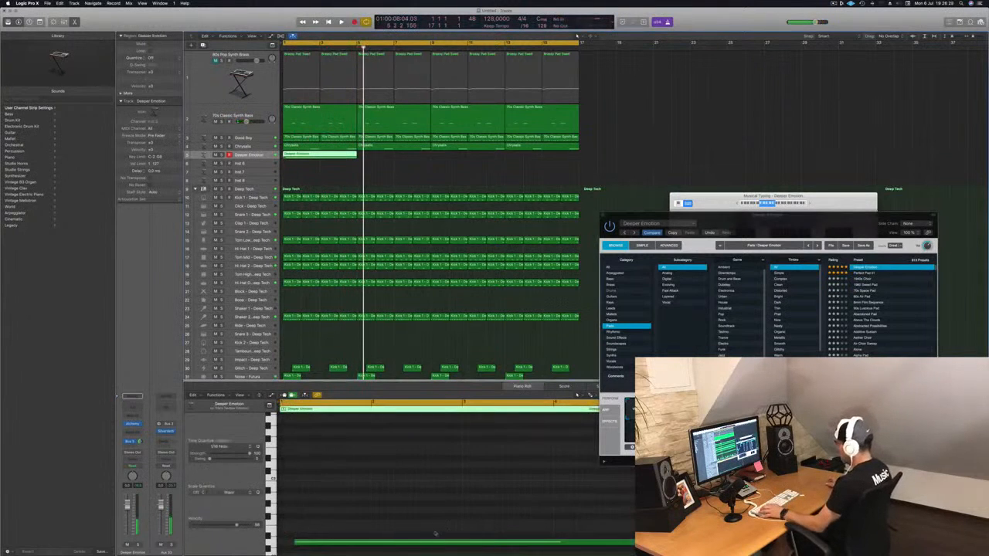
{"action": "left_click", "coordinate": [418, 542]}
{"action": "scroll", "coordinate": [406, 548], "scroll_direction": "down", "scroll_amount": 2}
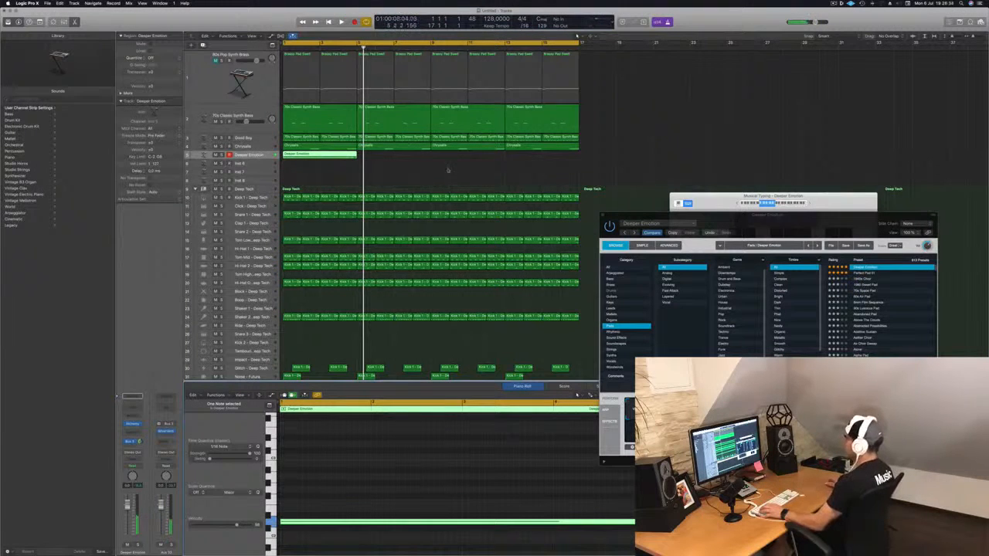
Step: Copy the four-bar Deeper Emotion region three times to fill all 16 bars, and play the arrangement from the start
{"action": "key", "text": "space"}
{"action": "left_click", "coordinate": [324, 158]}
{"action": "left_click_drag", "start_coordinate": [320, 157], "coordinate": [396, 163]}
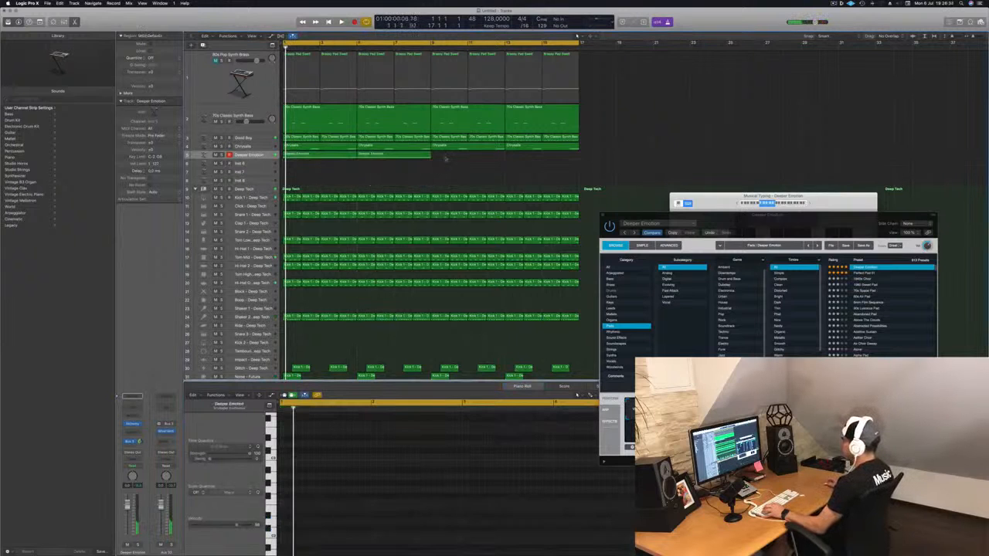
{"action": "left_click", "coordinate": [312, 163], "text": "shift"}
{"action": "left_click_drag", "start_coordinate": [320, 159], "coordinate": [471, 154]}
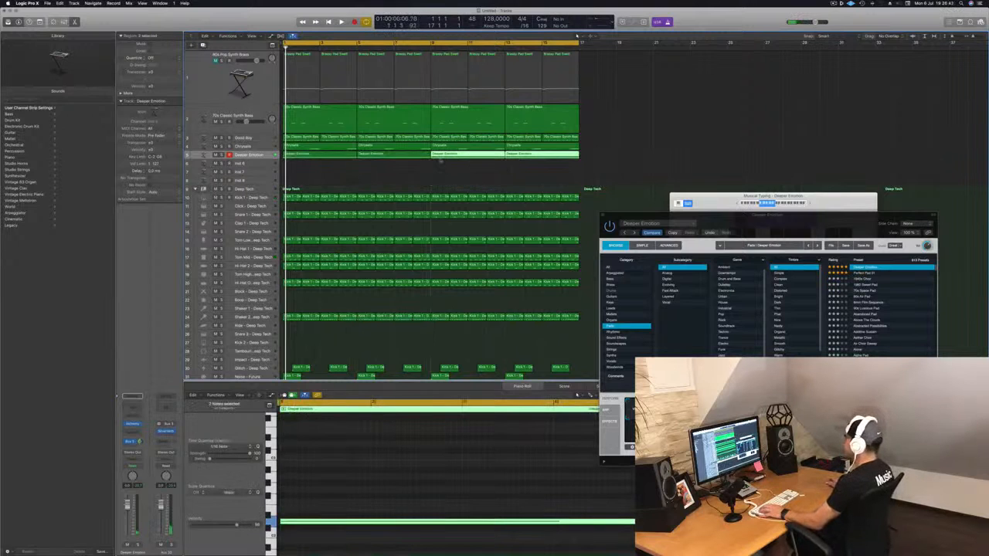
{"action": "key", "text": "space"}
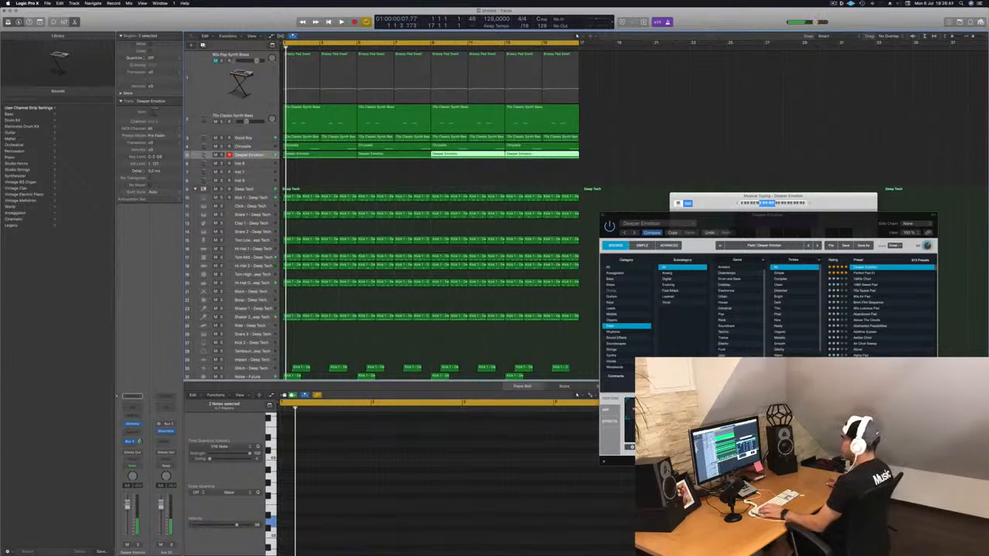
Step: Show the toolbar and enlarge the Deeper Emotion track in the arrangement with automatic track zoom
{"action": "key", "text": "ctrl+alt+super+t"}
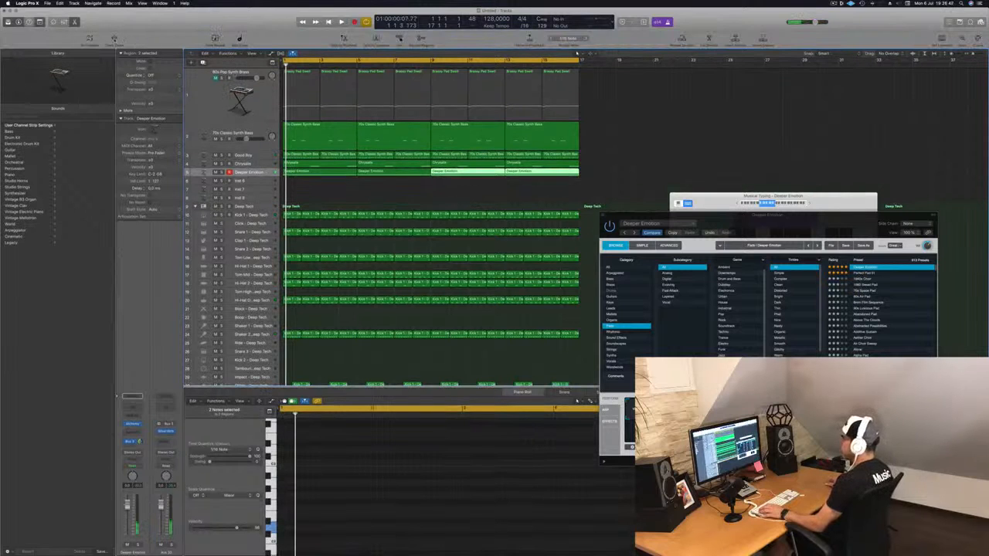
{"action": "key", "text": "ctrl+z"}
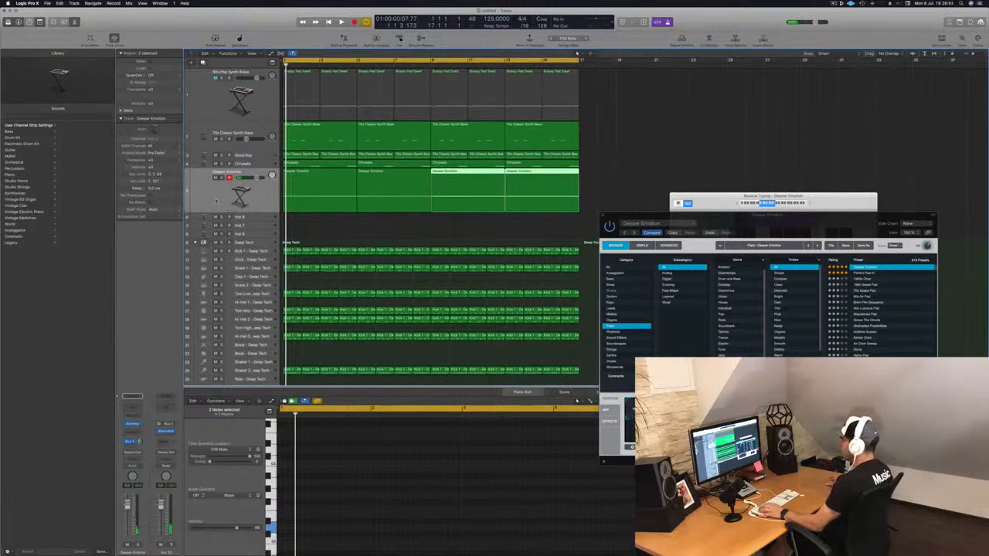
{"action": "left_click", "coordinate": [216, 201]}
Step: Set the Deeper Emotion track's automation mode to Touch and play the loop to record an Alchemy cutoff sweep
{"action": "key", "text": "space"}
{"action": "key", "text": "space"}
{"action": "key", "text": "space"}
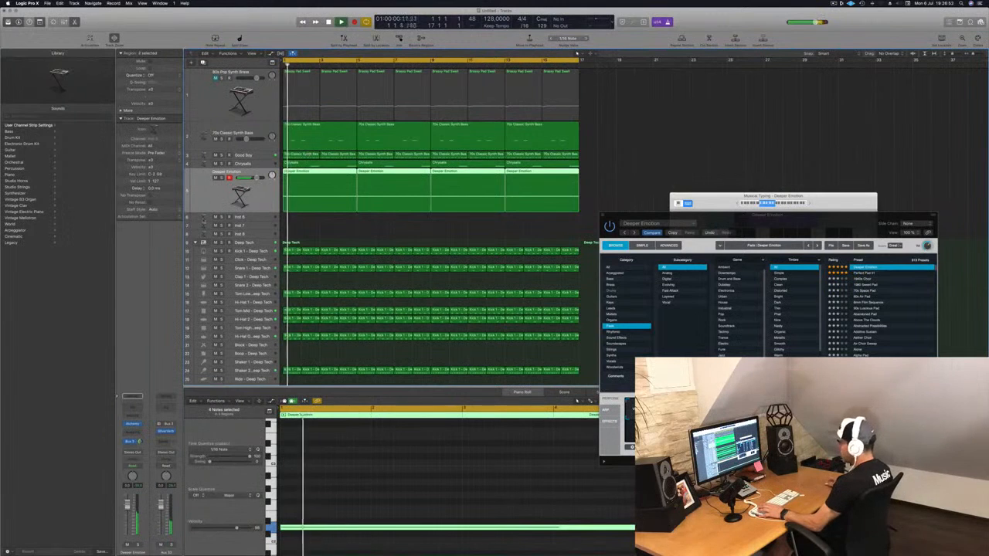
{"action": "left_click", "coordinate": [132, 467]}
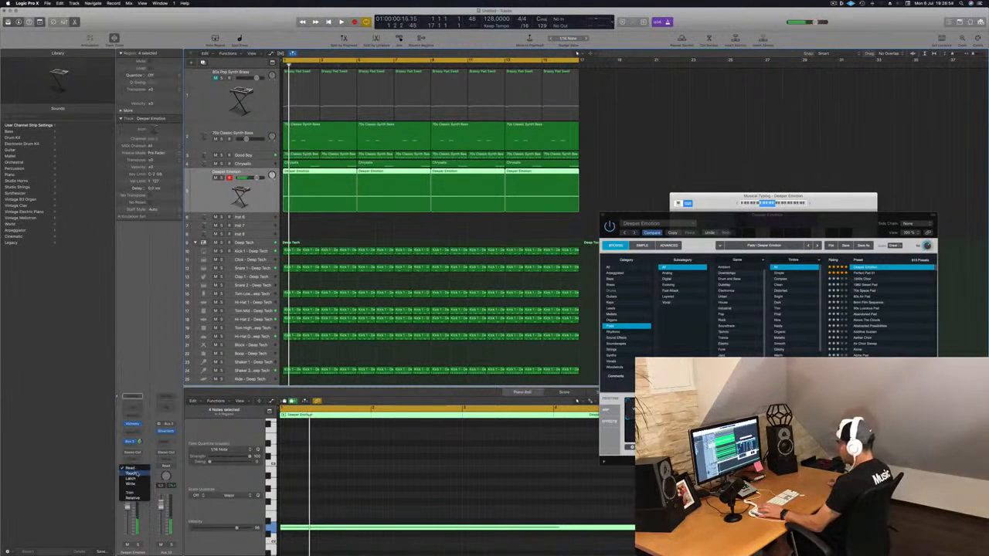
{"action": "left_click", "coordinate": [131, 473]}
{"action": "key", "text": "space"}
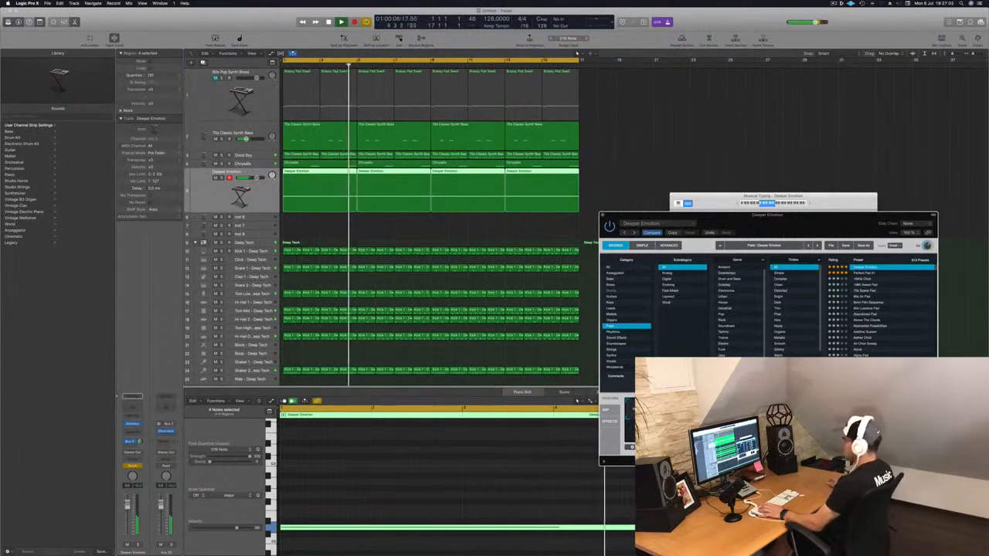
{"action": "key", "text": "Return"}
{"action": "left_click", "coordinate": [262, 195]}
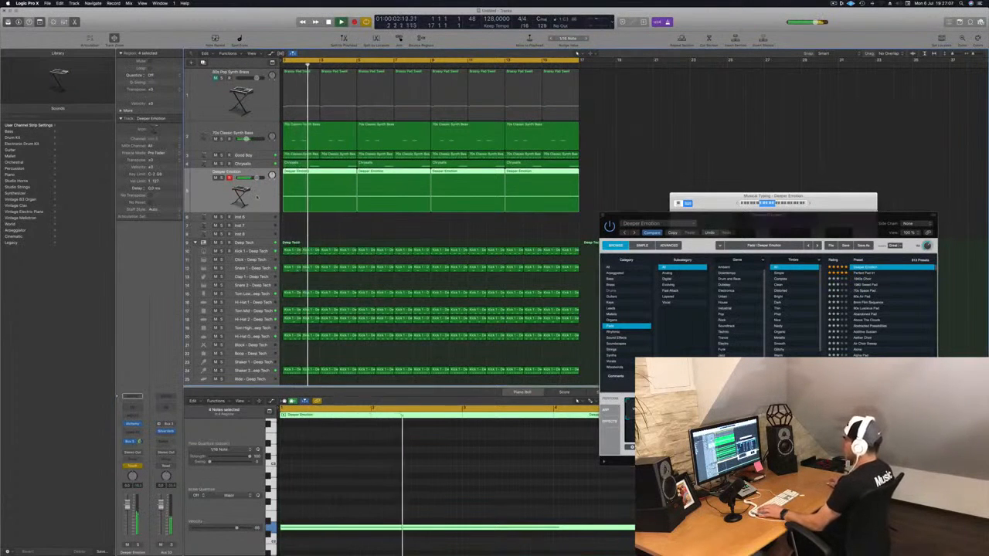
Step: Close Musical Typing, show automation, return the Deeper Emotion track to Read mode and display its Alchemy Cutoff lane
{"action": "left_click_drag", "start_coordinate": [742, 199], "coordinate": [673, 190]}
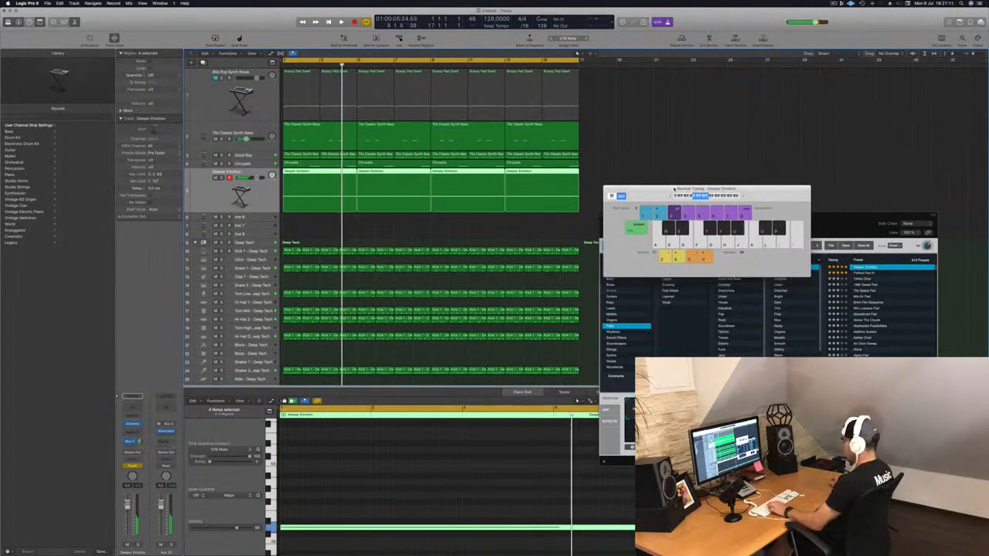
{"action": "key", "text": "super+k"}
{"action": "key", "text": "a"}
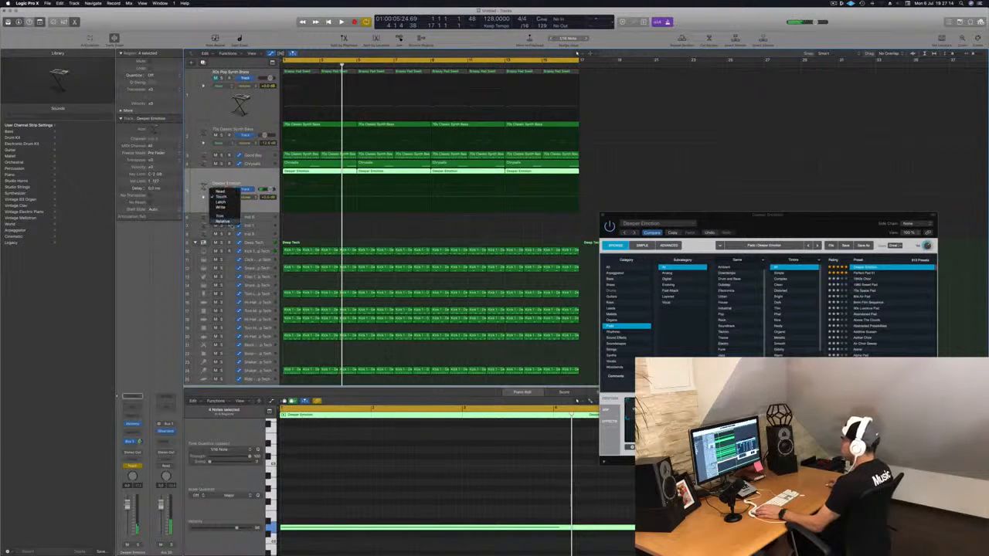
{"action": "left_click", "coordinate": [250, 198]}
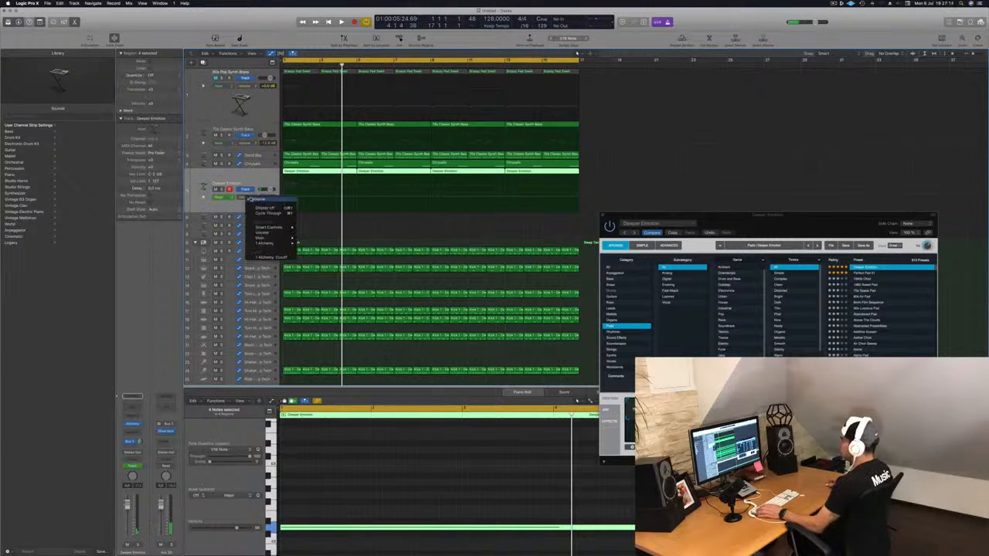
{"action": "left_click", "coordinate": [271, 257]}
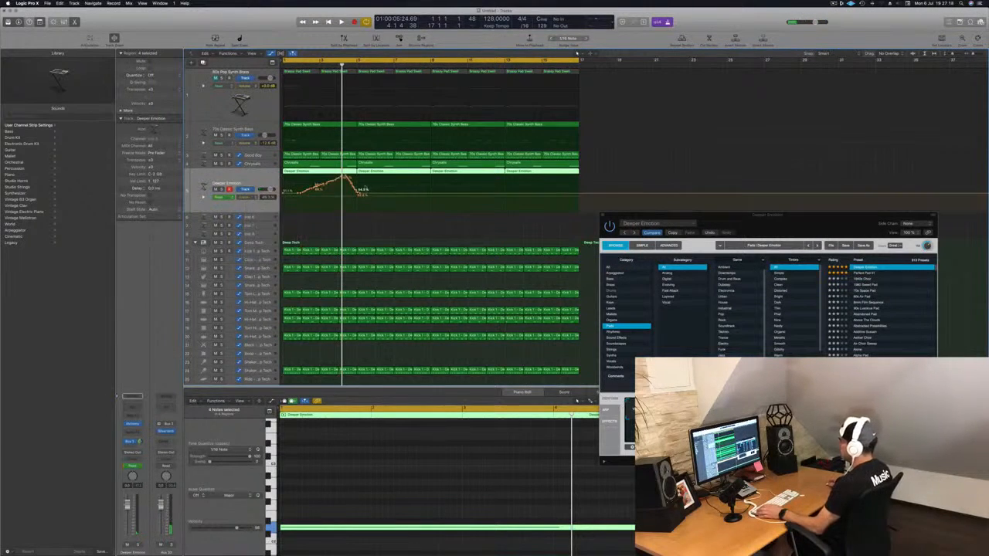
Step: Reshape the recorded cutoff curve into a straight ramp rising from bar 1 to bar 4 with a vertical drop at its end
{"action": "left_click_drag", "start_coordinate": [363, 195], "coordinate": [286, 194]}
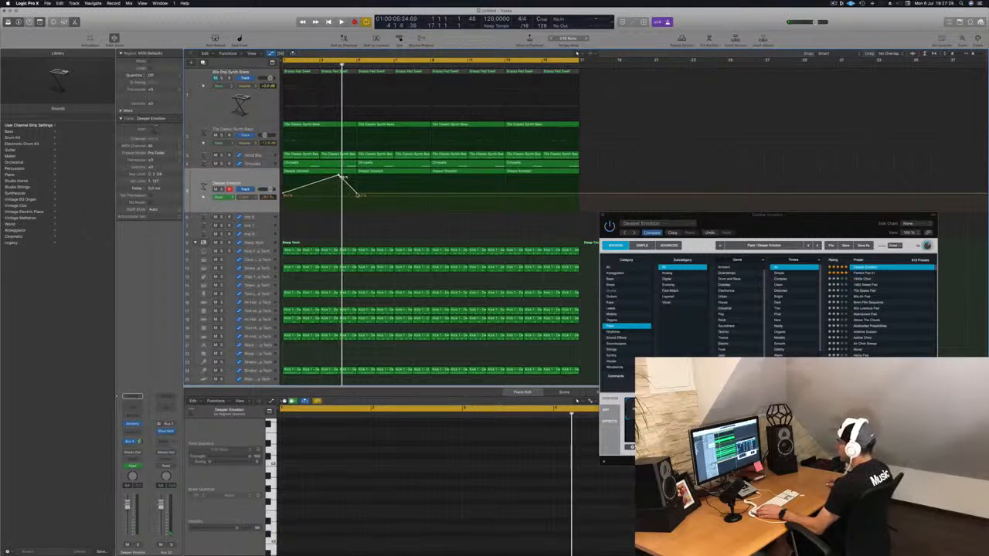
{"action": "left_click_drag", "start_coordinate": [357, 194], "coordinate": [343, 195]}
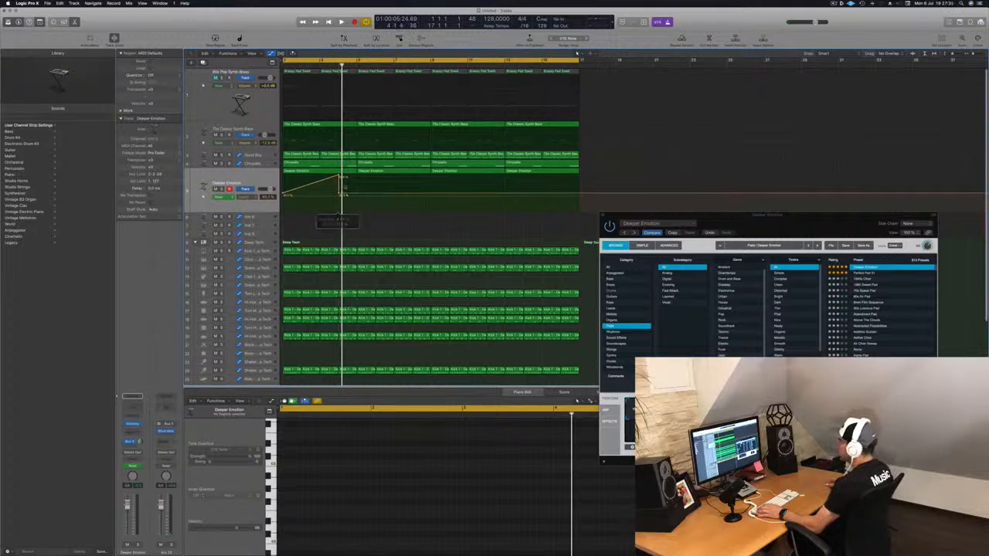
Step: Play the loop from the start and lower the Deeper Emotion track's volume slightly
{"action": "key", "text": "Return"}
{"action": "key", "text": "space"}
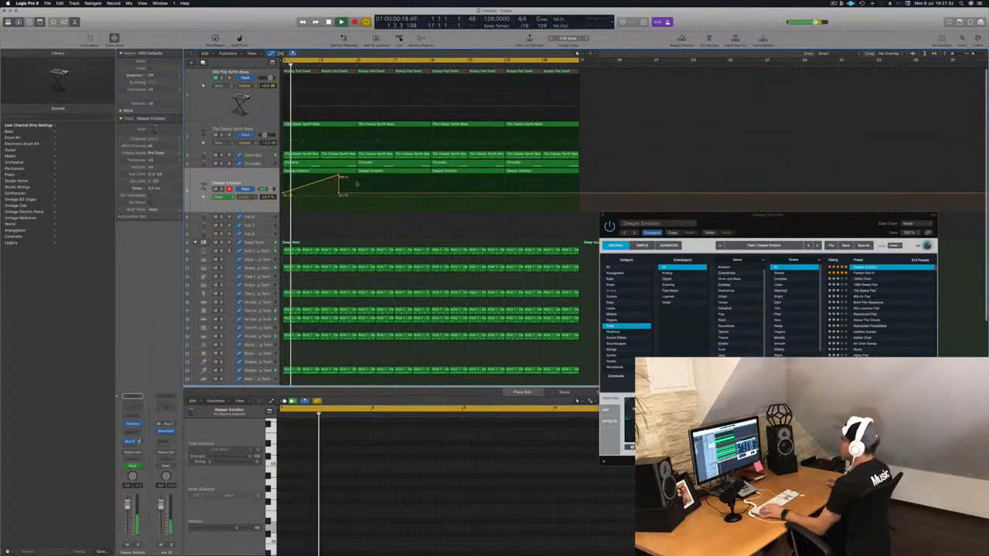
{"action": "left_click", "coordinate": [230, 184]}
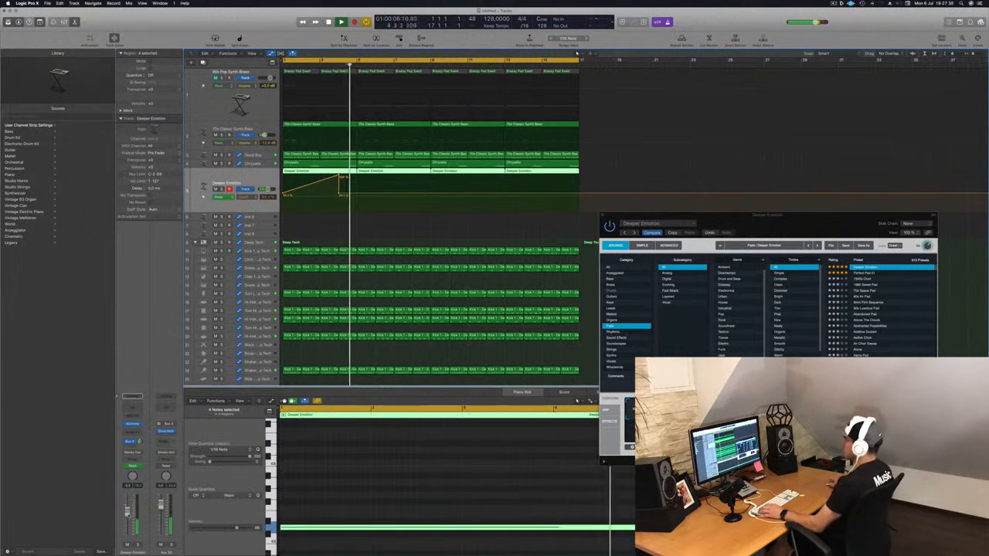
{"action": "key", "text": "Return"}
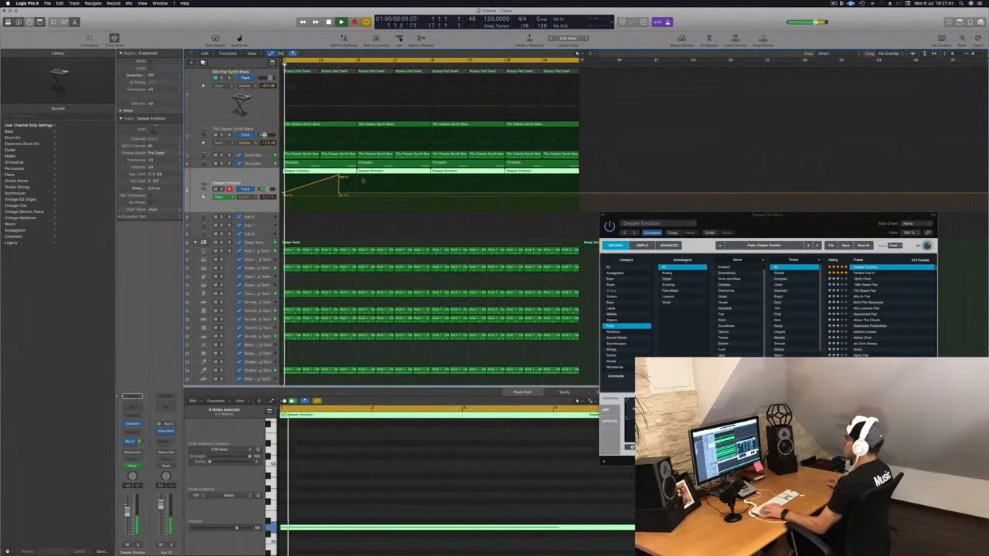
Step: Delete the last three Deeper Emotion regions and replace them with copies of the first region and its cutoff automation up to bar 17
{"action": "left_click_drag", "start_coordinate": [603, 171], "coordinate": [394, 175]}
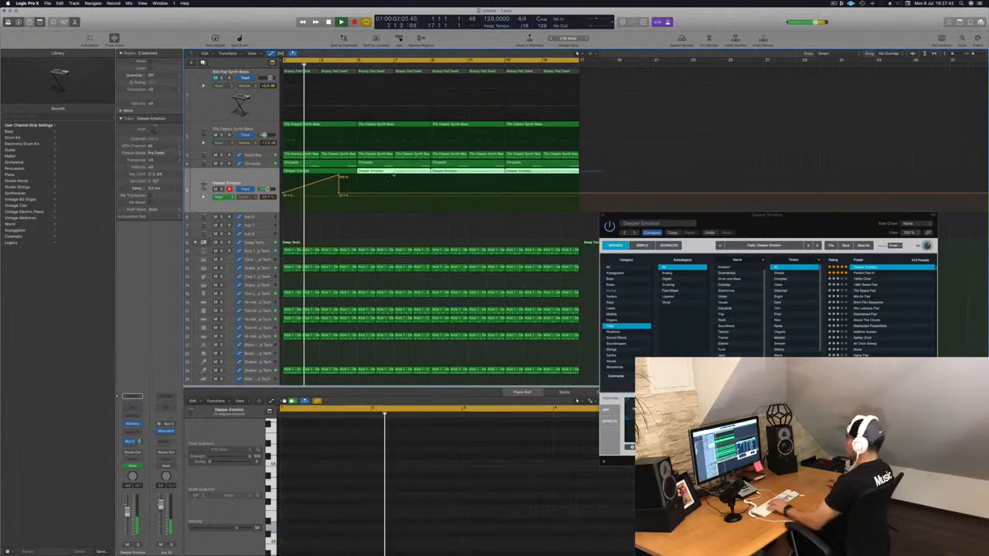
{"action": "key", "text": "Delete"}
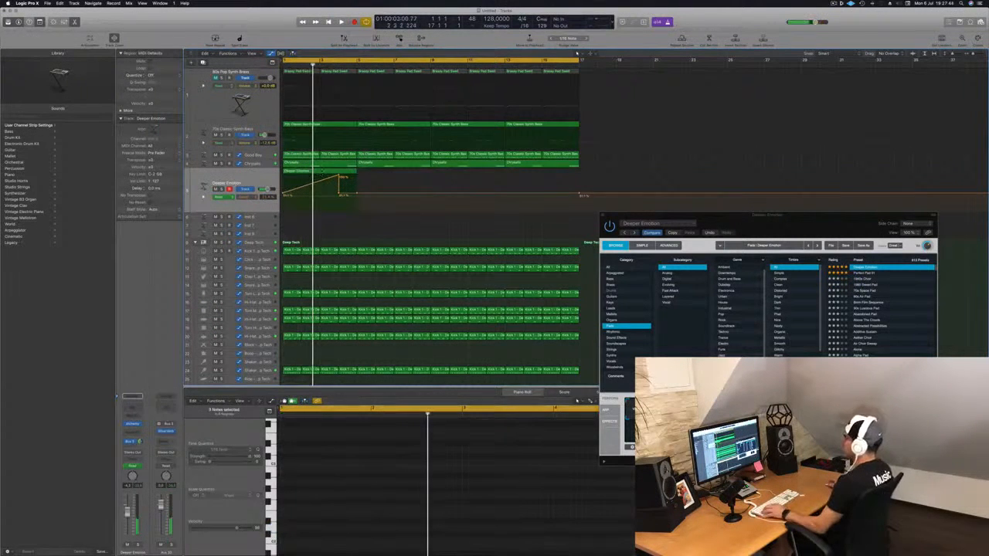
{"action": "left_click_drag", "start_coordinate": [317, 178], "coordinate": [390, 177]}
{"action": "left_click", "coordinate": [309, 177], "text": "shift"}
{"action": "left_click_drag", "start_coordinate": [309, 177], "coordinate": [457, 176]}
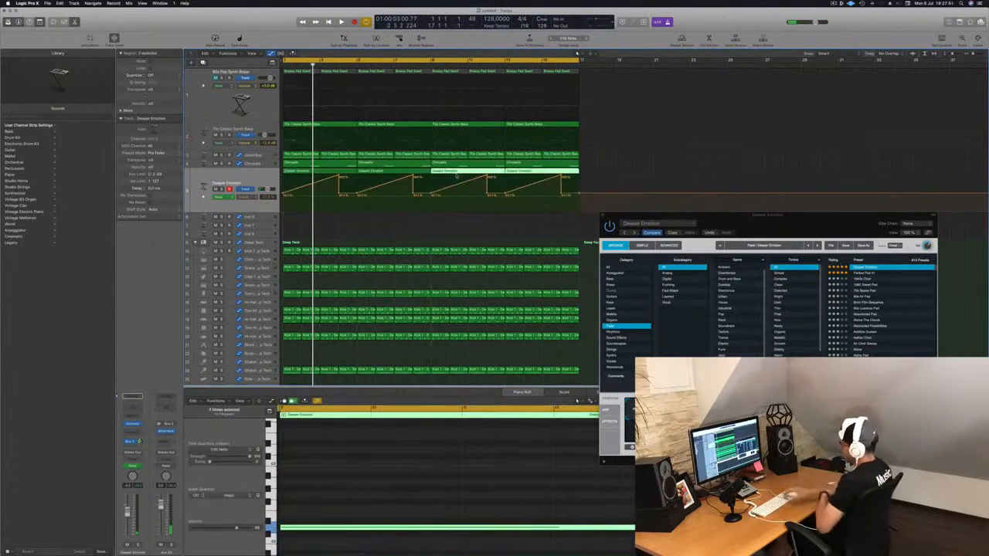
{"action": "key", "text": "space"}
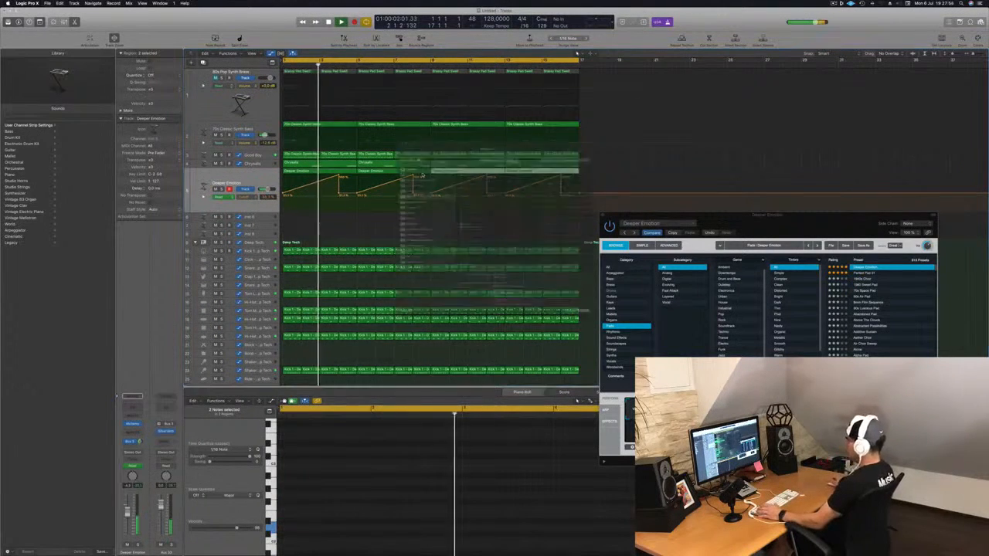
Step: Save the project in the Logic folder and resume playback
{"action": "key", "text": "super+s"}
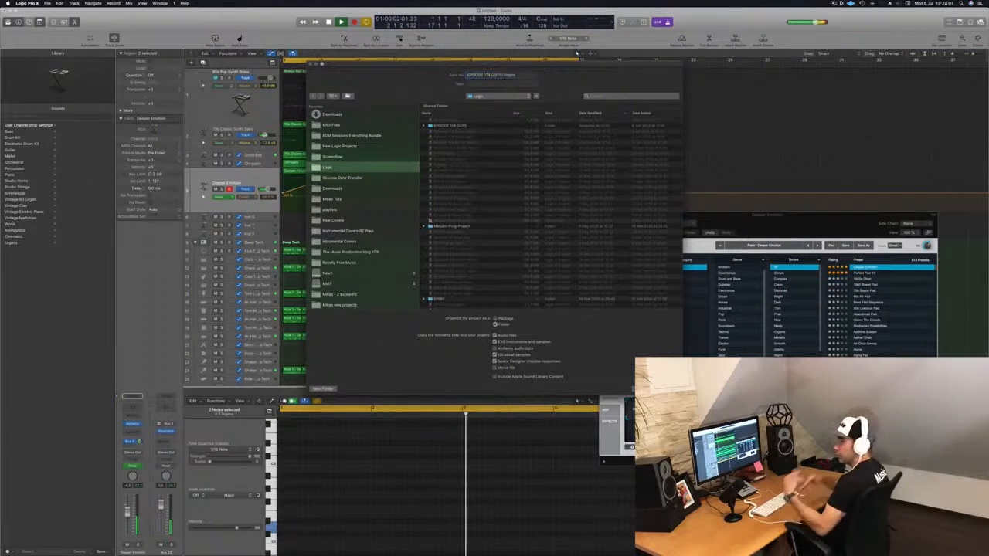
{"action": "key", "text": "Return"}
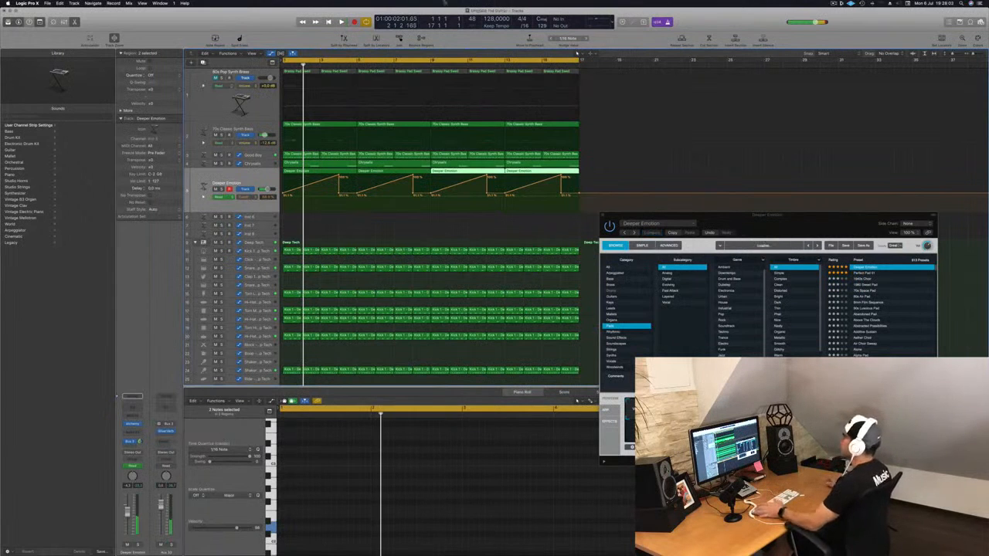
{"action": "key", "text": "space"}
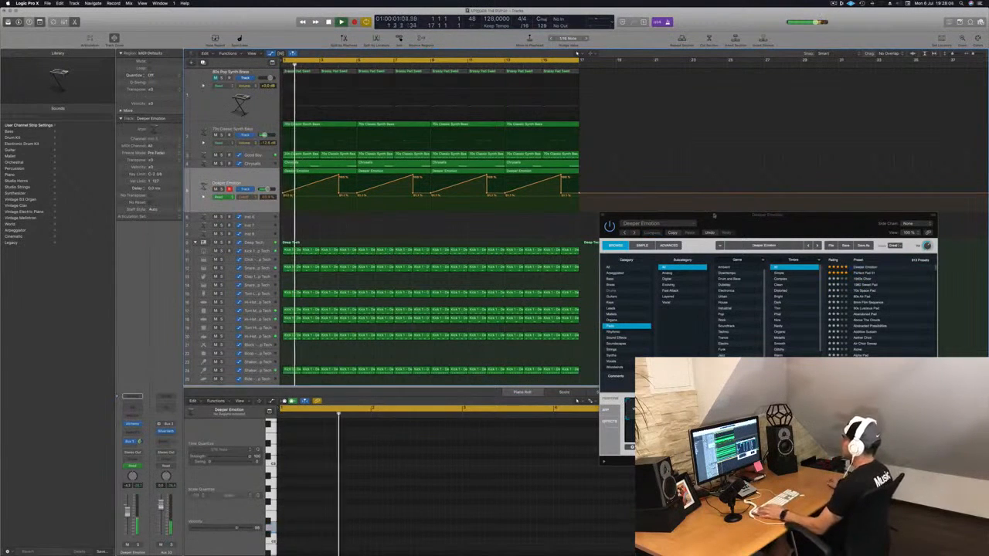
Step: Hide the Alchemy plug-in window and briefly solo the Deeper Emotion track to hear it alone
{"action": "left_click_drag", "start_coordinate": [723, 226], "coordinate": [653, 255]}
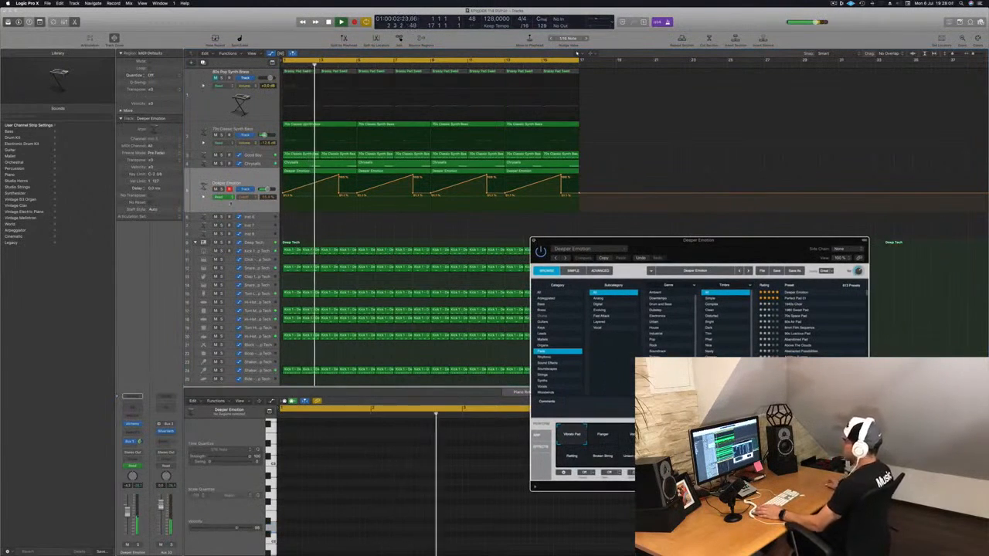
{"action": "key", "text": "v"}
{"action": "left_click", "coordinate": [259, 175]}
{"action": "left_click", "coordinate": [222, 190]}
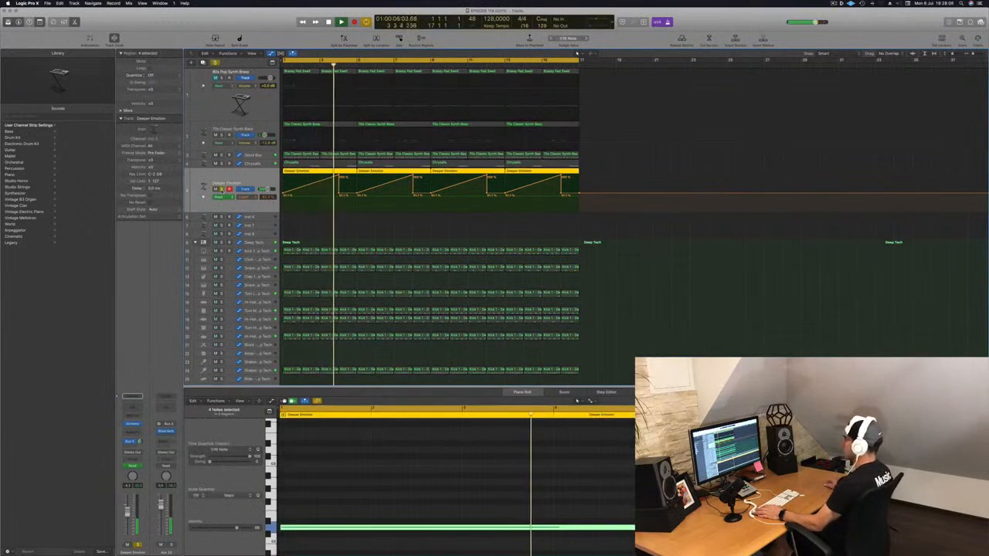
{"action": "key", "text": "s"}
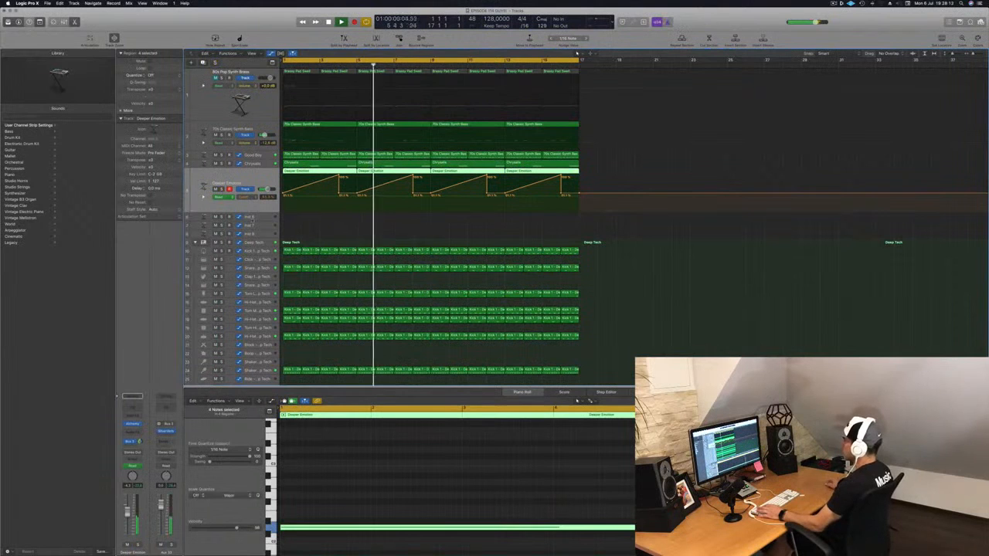
Step: Listen to the Good Boy track by soloing it briefly during playback
{"action": "left_click", "coordinate": [251, 220]}
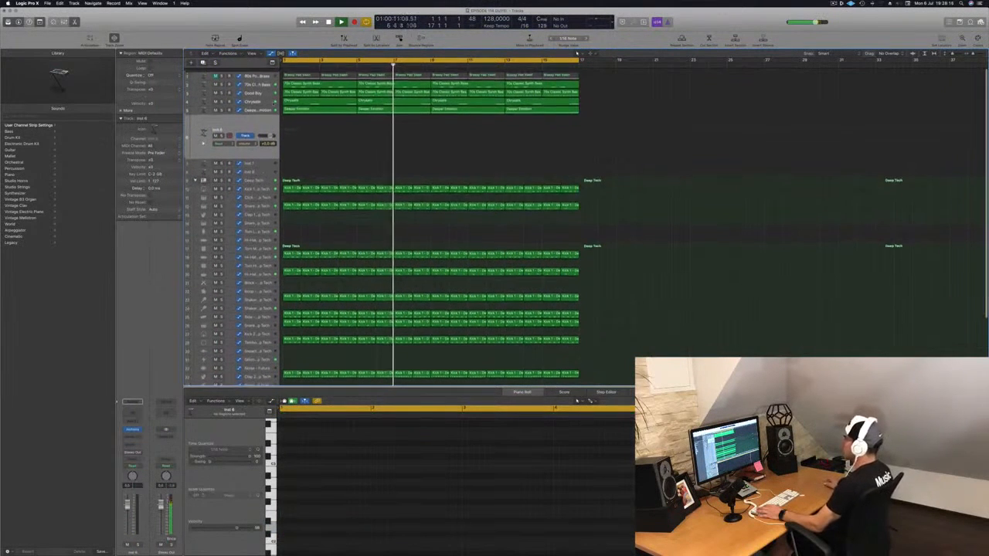
{"action": "left_click", "coordinate": [251, 90]}
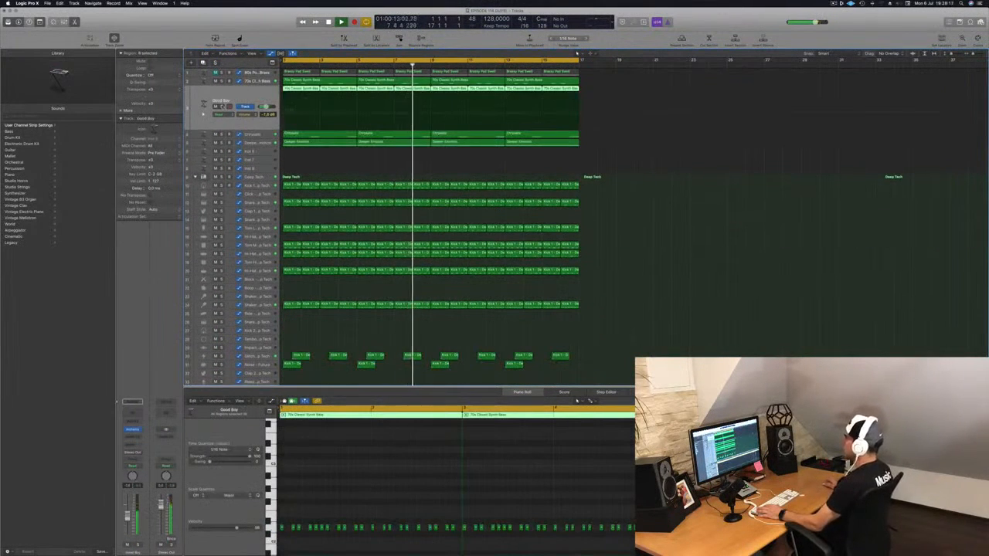
{"action": "key", "text": "s"}
{"action": "key", "text": "s"}
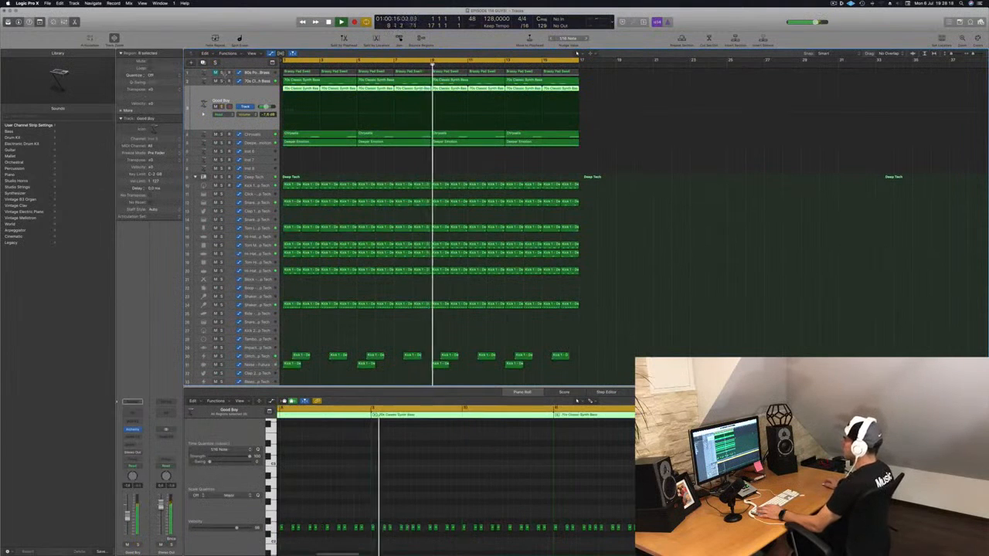
Step: Duplicate the 80s Pop Synth Brass track with its settings and copy the first Brassy Pad Swell region onto the new track
{"action": "left_click", "coordinate": [221, 74]}
{"action": "left_click", "coordinate": [257, 74]}
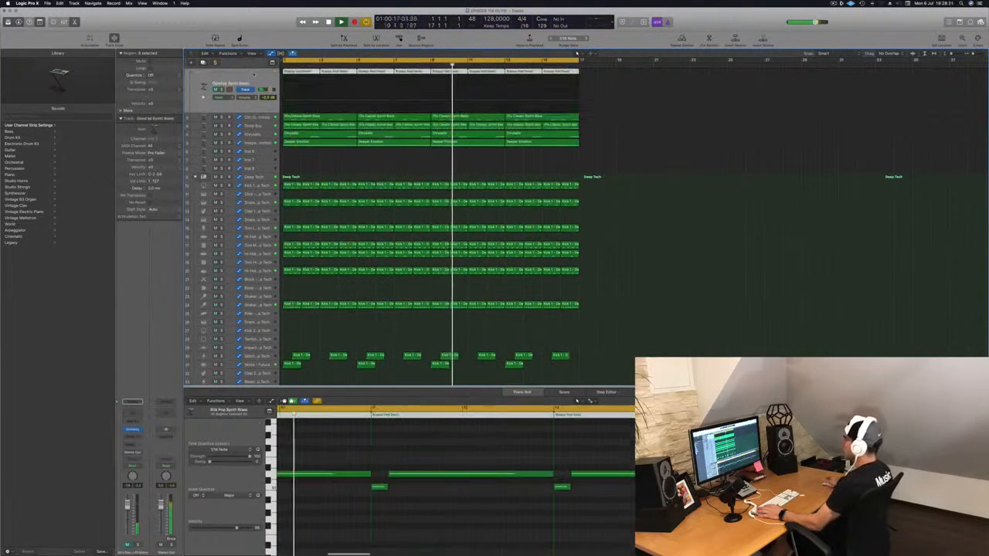
{"action": "key", "text": "space"}
{"action": "key", "text": "space"}
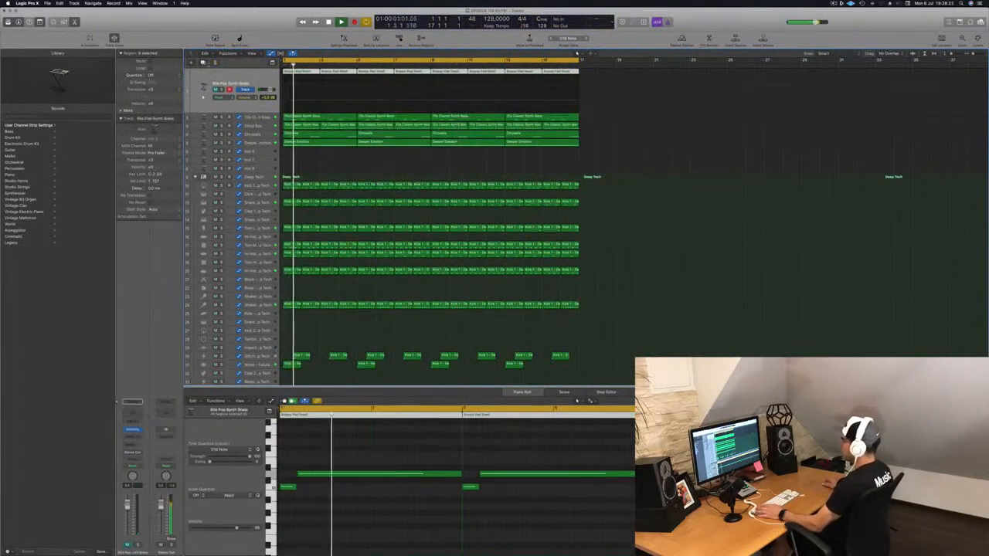
{"action": "key", "text": "super+d"}
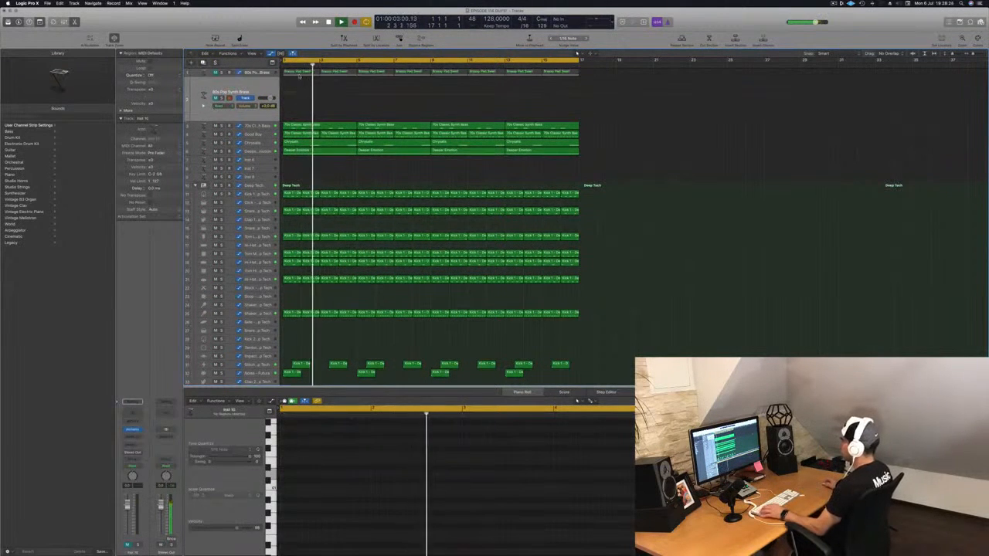
{"action": "left_click_drag", "start_coordinate": [301, 72], "coordinate": [302, 85]}
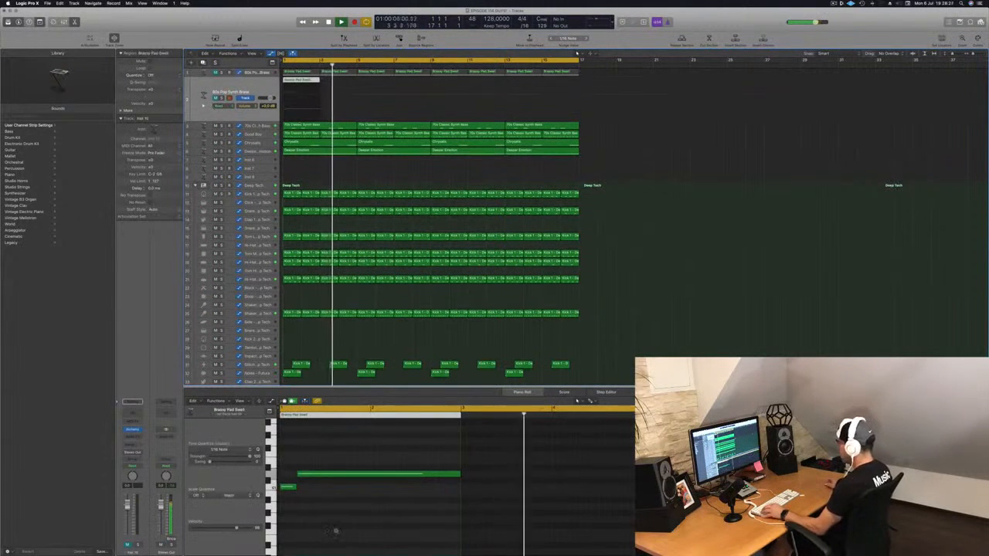
Step: Copy both notes of the new Brassy Pad Swell region to a higher pitch in the Piano Roll
{"action": "scroll", "coordinate": [334, 533], "scroll_direction": "down", "scroll_amount": 3}
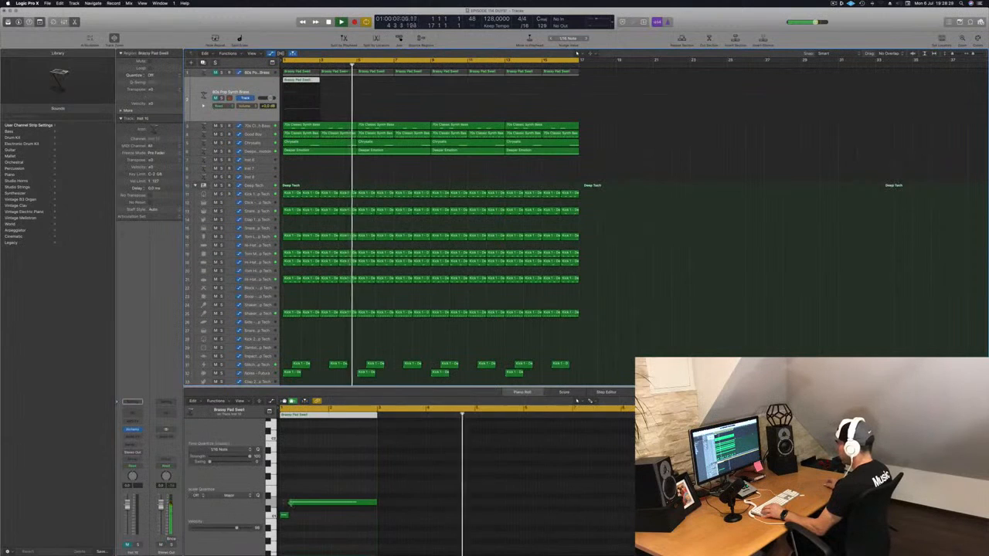
{"action": "left_click_drag", "start_coordinate": [314, 529], "coordinate": [326, 426]}
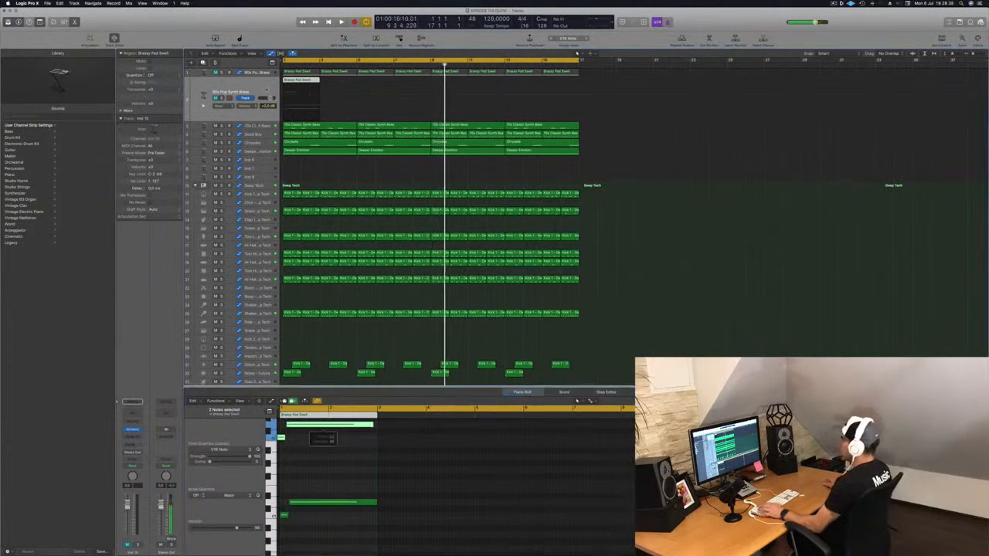
{"action": "key", "text": "Return"}
Step: Copy the edited Brassy Pad Swell region repeatedly along its track until it fills the loop to bar 17
{"action": "left_click_drag", "start_coordinate": [304, 81], "coordinate": [466, 87]}
{"action": "left_click", "coordinate": [303, 83], "text": "shift"}
{"action": "scroll", "coordinate": [572, 485], "scroll_direction": "down", "scroll_amount": 5}
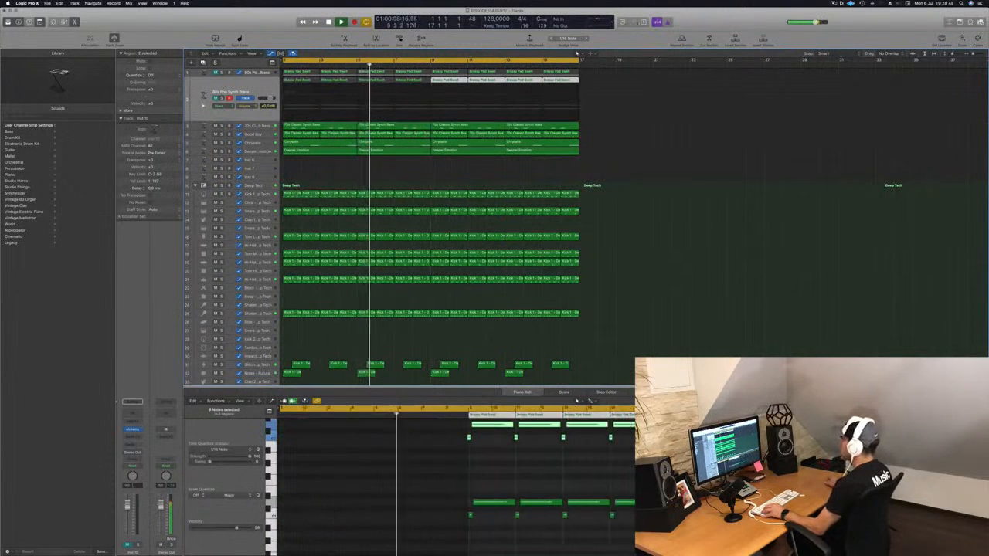
Step: Transpose all notes of every Brassy Pad Swell region on the duplicated track up by two octaves
{"action": "left_click", "coordinate": [270, 94]}
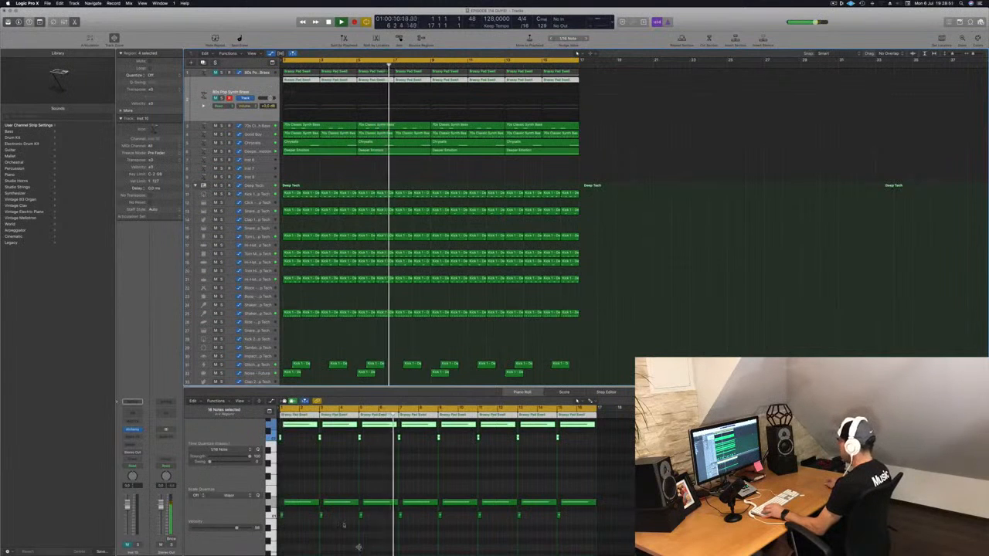
{"action": "left_click", "coordinate": [340, 530]}
{"action": "key", "text": "super+a"}
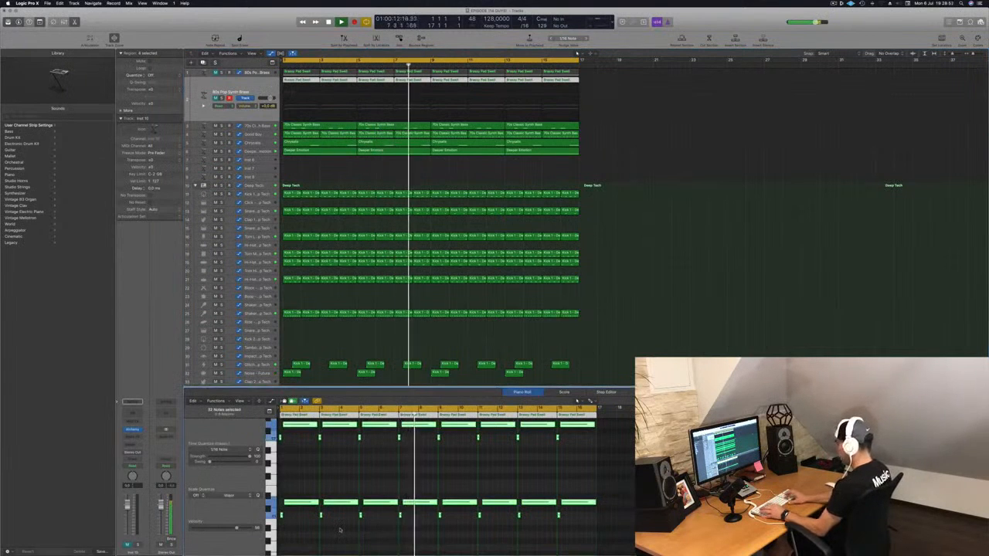
{"action": "key", "text": "alt+shift+Up"}
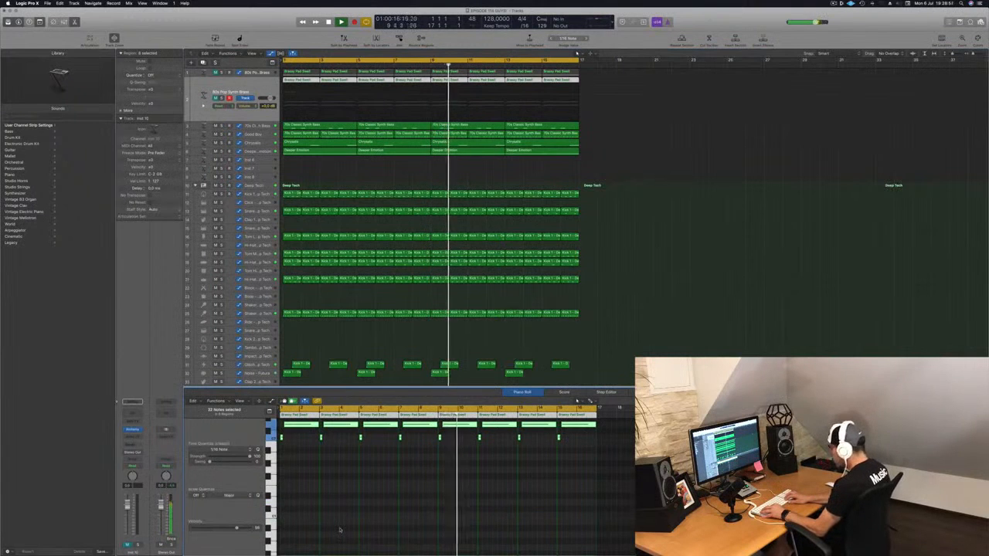
{"action": "key", "text": "alt+shift+Up"}
{"action": "key", "text": "Return"}
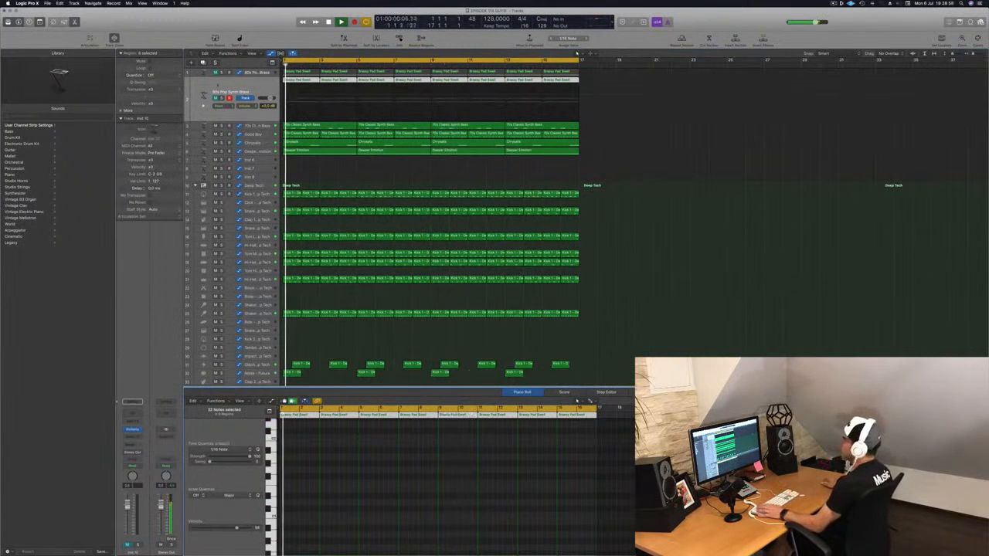
Step: Open the duplicated track's Alchemy instrument, load the 8mm Film Sequence preset and move the plug-in window clear of the arrangement
{"action": "left_click", "coordinate": [247, 81]}
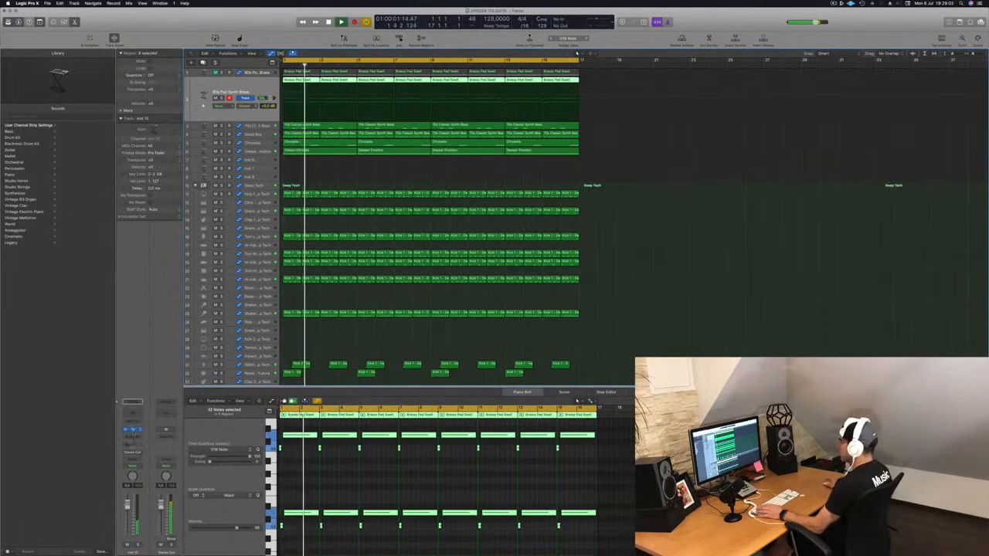
{"action": "left_click", "coordinate": [133, 430]}
{"action": "left_click_drag", "start_coordinate": [124, 16], "coordinate": [419, 224]}
{"action": "key", "text": "Return"}
{"action": "left_click", "coordinate": [573, 300]}
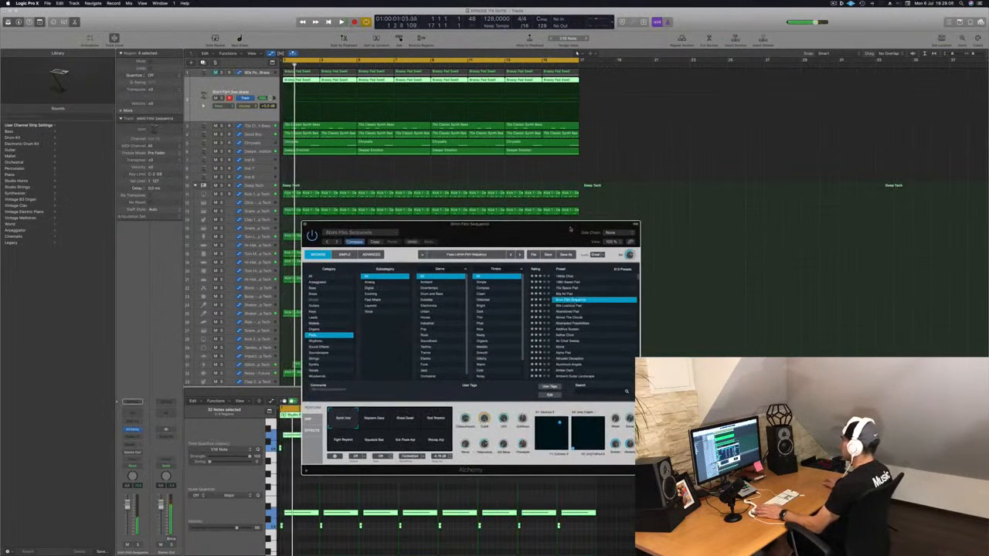
{"action": "left_click_drag", "start_coordinate": [526, 224], "coordinate": [593, 157]}
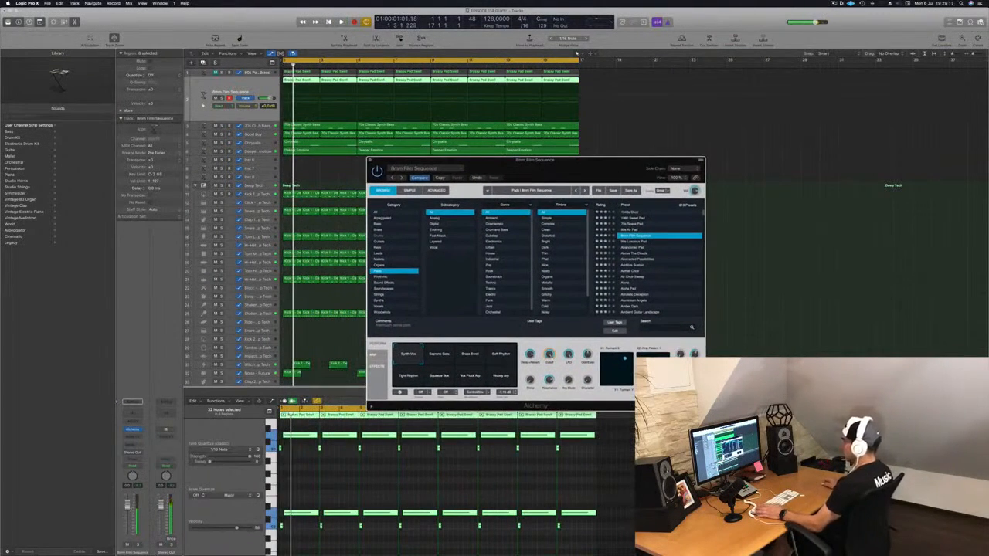
Step: Lower the duplicated track's volume to about -11.8 dB and add a send to the existing aux bus
{"action": "left_click_drag", "start_coordinate": [128, 505], "coordinate": [128, 514]}
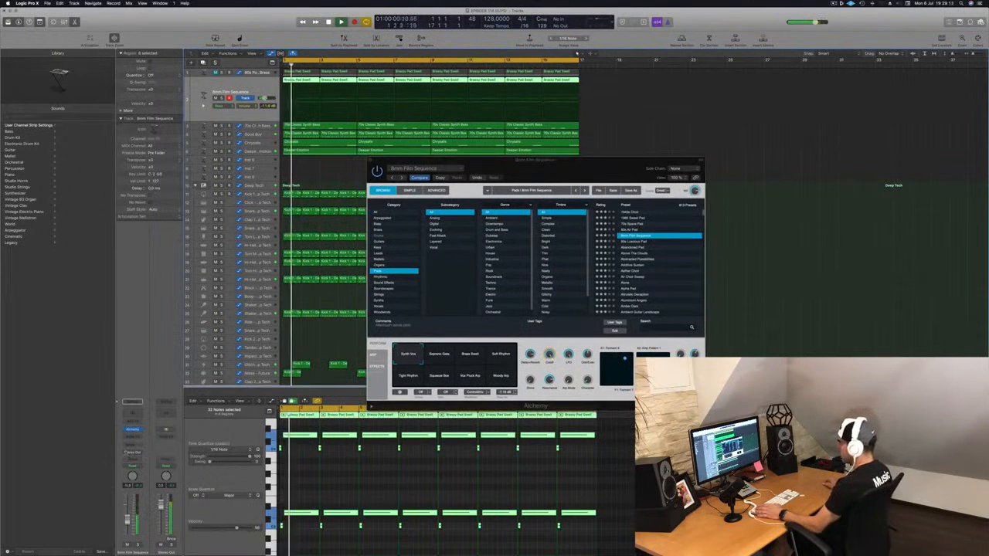
{"action": "left_click", "coordinate": [130, 445]}
{"action": "mouse_move", "coordinate": [140, 458]}
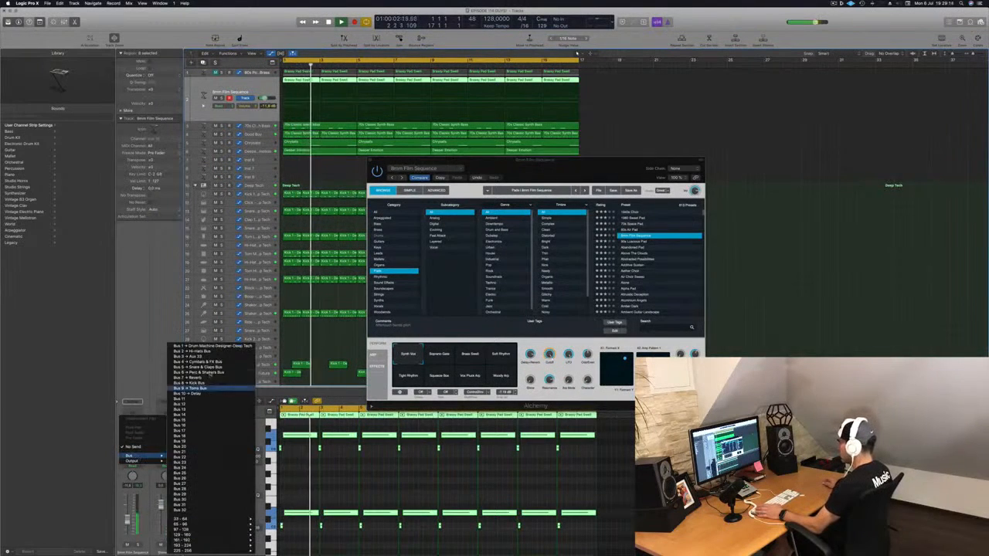
{"action": "left_click", "coordinate": [207, 362]}
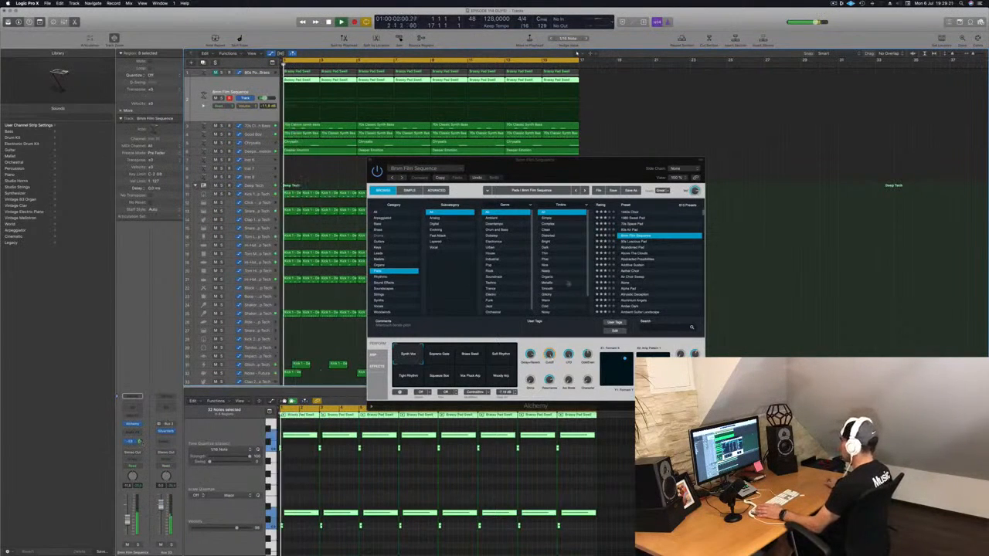
Step: Load the Abandoned Pad preset in Alchemy and audition its Pulsing and Broken Gate variations
{"action": "left_click", "coordinate": [641, 241]}
{"action": "left_click_drag", "start_coordinate": [575, 168], "coordinate": [725, 116]}
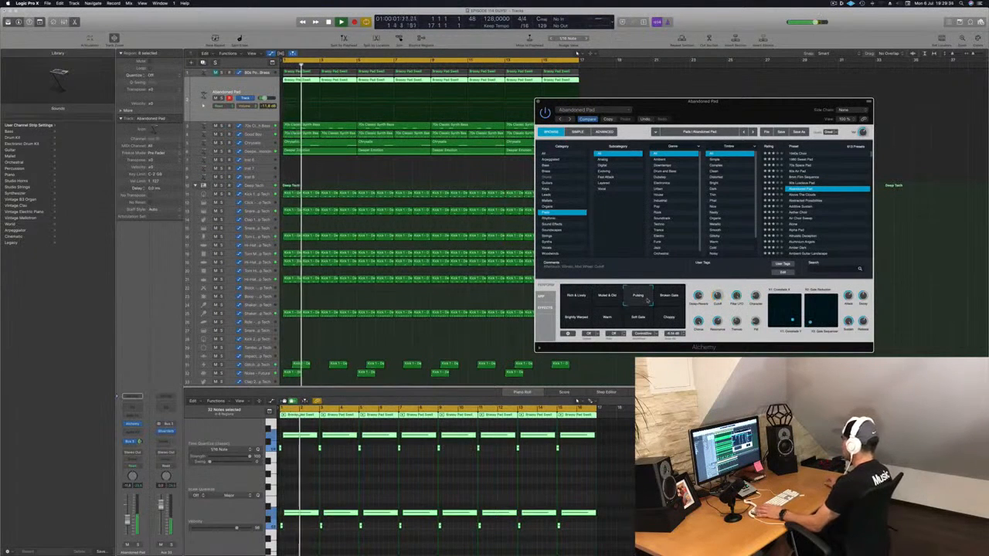
{"action": "mouse_move", "coordinate": [751, 118]}
{"action": "left_mouse_down"}
{"action": "mouse_move", "coordinate": [665, 142]}
{"action": "mouse_move", "coordinate": [655, 130]}
{"action": "mouse_move", "coordinate": [740, 121]}
{"action": "mouse_move", "coordinate": [707, 123]}
{"action": "mouse_move", "coordinate": [722, 129]}
{"action": "mouse_move", "coordinate": [752, 112]}
{"action": "left_mouse_up"}
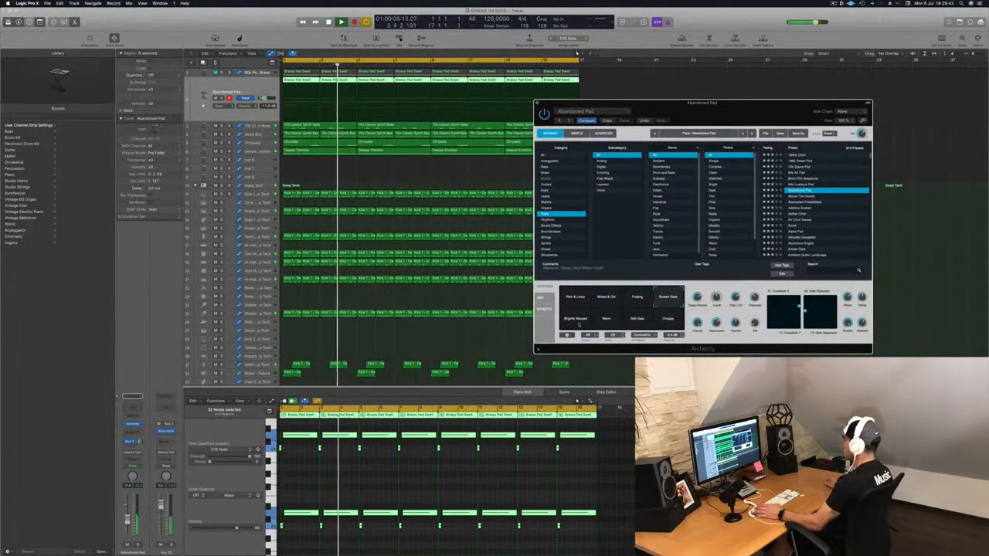
Step: Audition the Brightly Warped, Warm, Soft Gate and Choppy variations of Abandoned Pad from the start of the loop
{"action": "left_click", "coordinate": [579, 323]}
{"action": "left_click", "coordinate": [608, 323]}
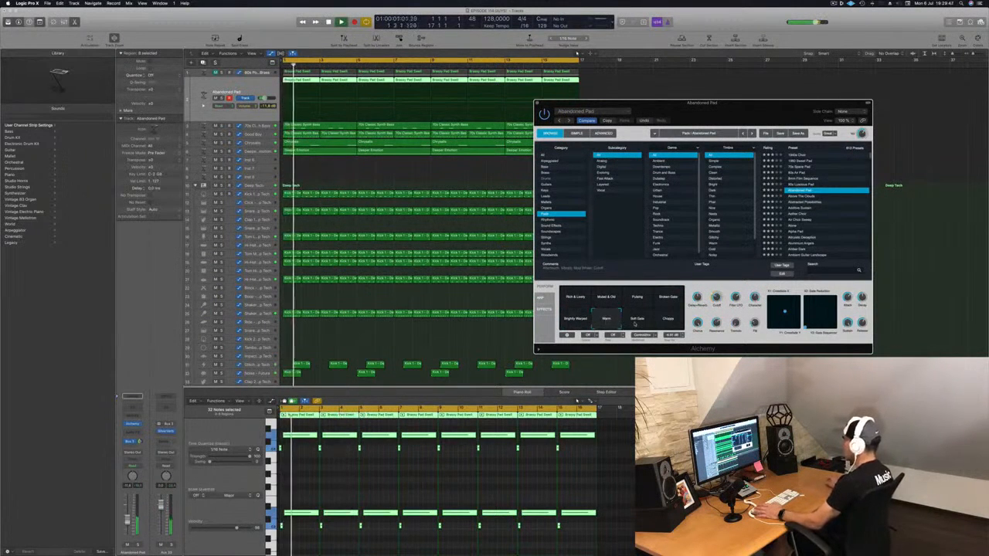
{"action": "left_click", "coordinate": [636, 320]}
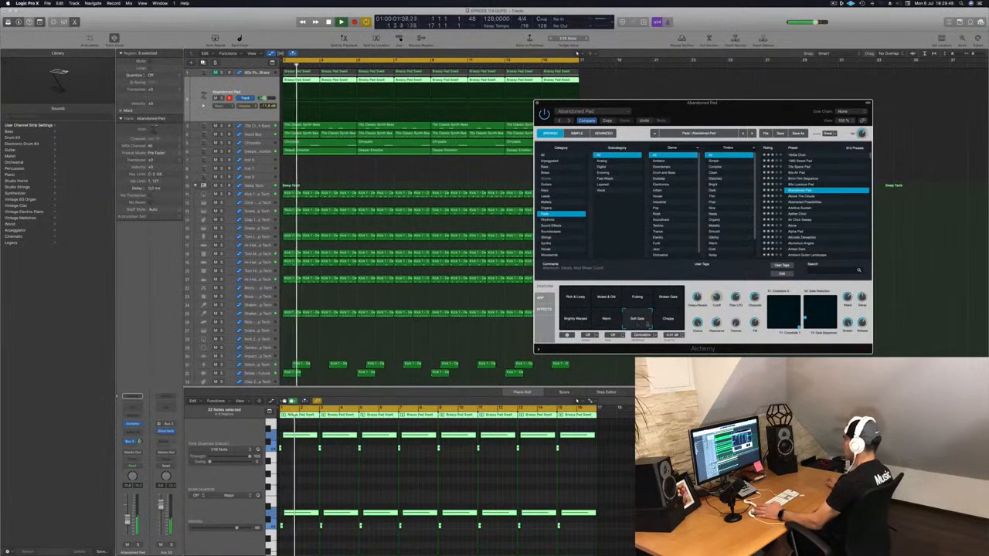
{"action": "left_click", "coordinate": [668, 319]}
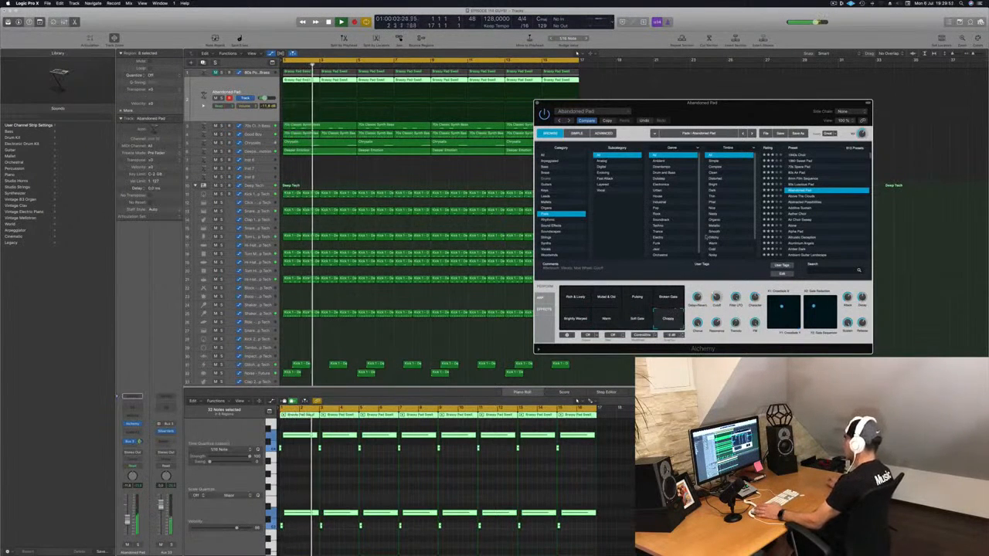
{"action": "left_click_drag", "start_coordinate": [723, 99], "coordinate": [751, 73]}
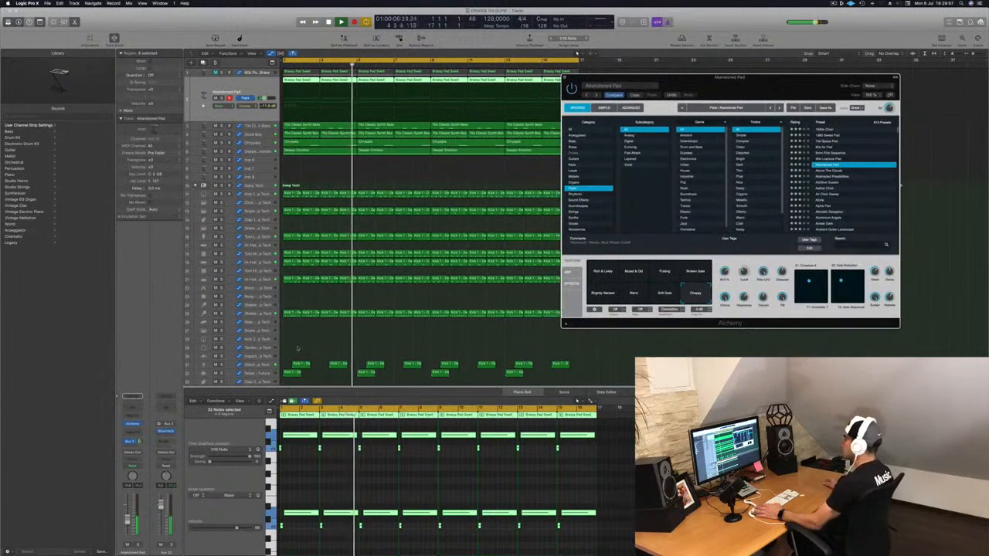
{"action": "key", "text": "Return"}
{"action": "left_click", "coordinate": [599, 52]}
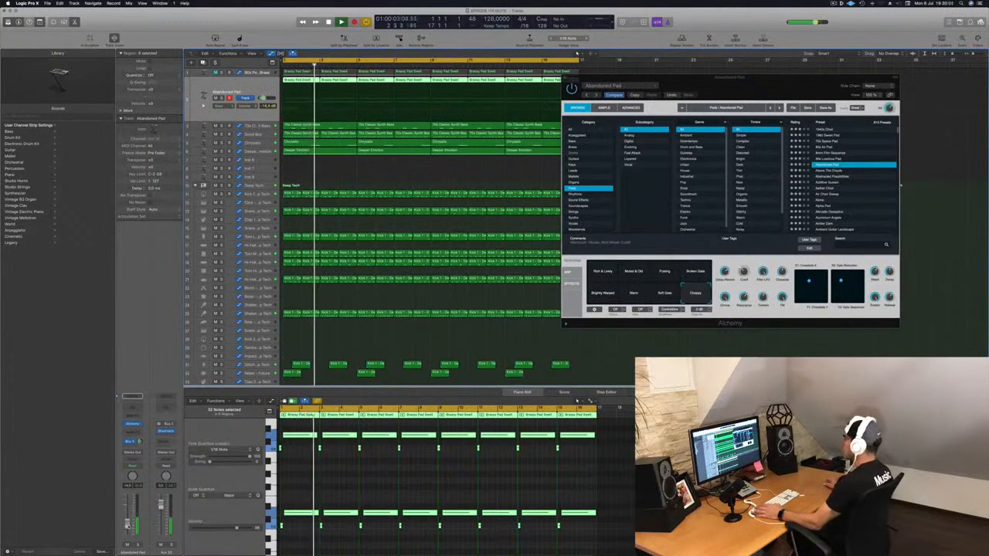
{"action": "left_click_drag", "start_coordinate": [731, 78], "coordinate": [698, 81]}
{"action": "key", "text": "Return"}
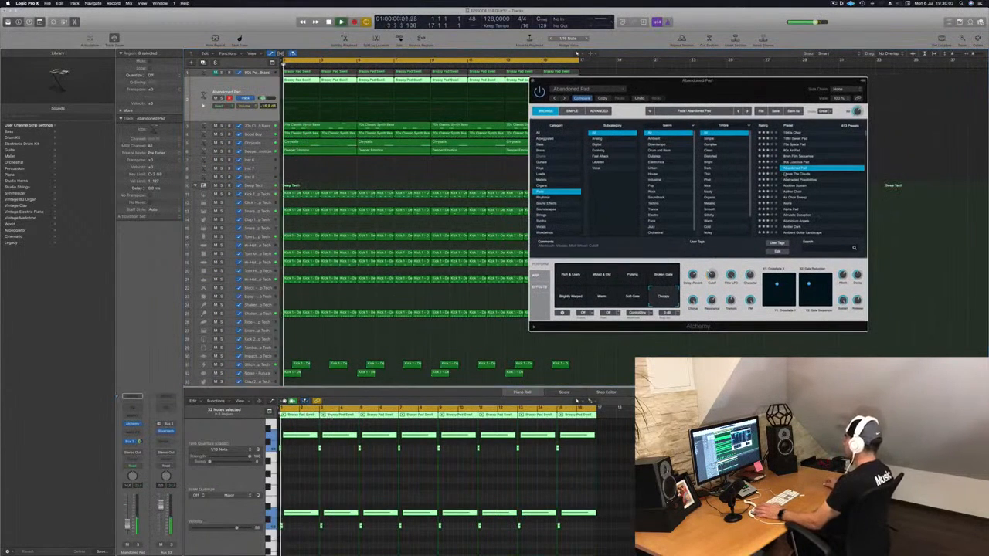
Step: Load the Abstracted Possibilities pad preset in Alchemy and balance the track's volume while the loop plays from the start
{"action": "left_click", "coordinate": [805, 180]}
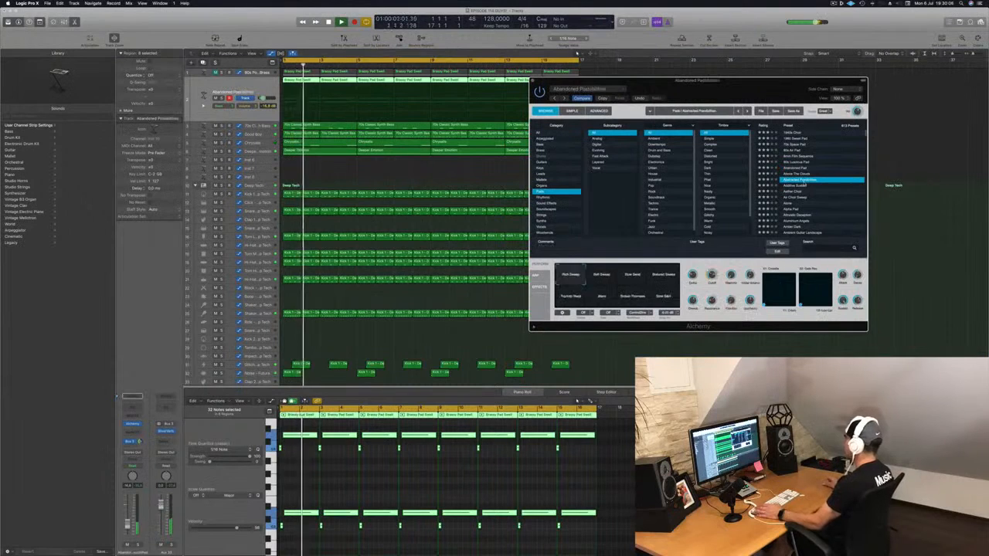
{"action": "key", "text": "space"}
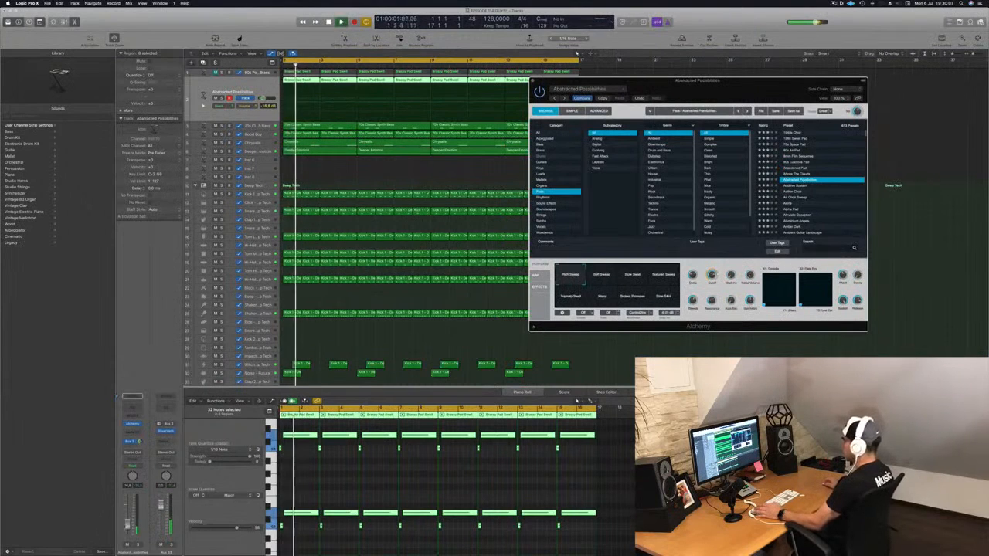
{"action": "left_click", "coordinate": [128, 525]}
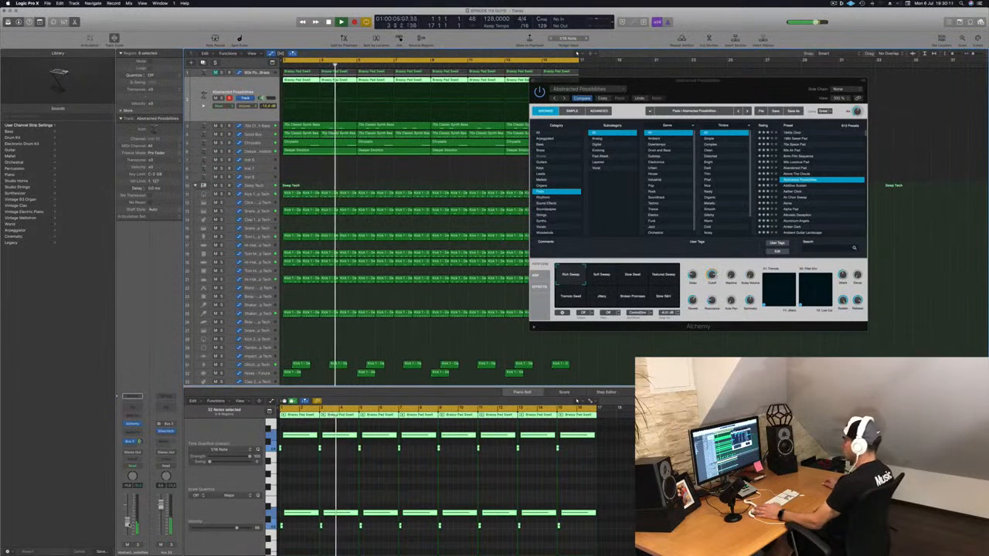
{"action": "key", "text": "Return"}
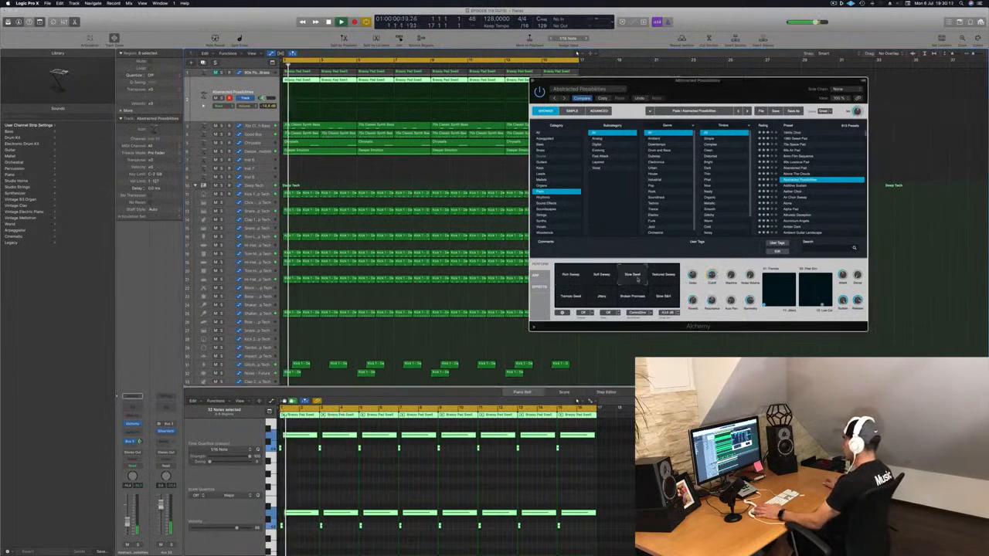
Step: Audition the Slow Swell, Textured Sweep, Tremolo Swell and Jittery variations of Abstracted Possibilities while adjusting the track's volume
{"action": "left_click", "coordinate": [638, 277]}
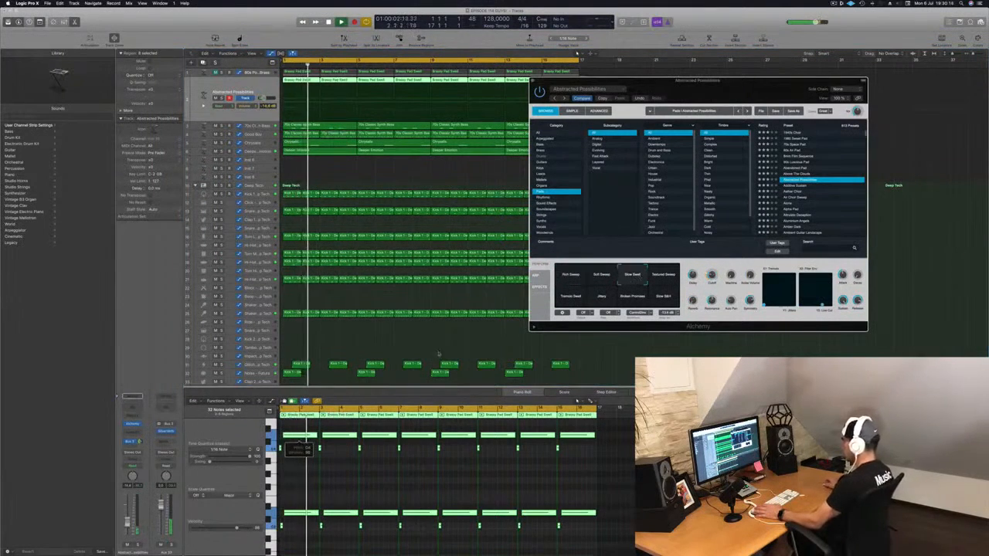
{"action": "left_click", "coordinate": [127, 521]}
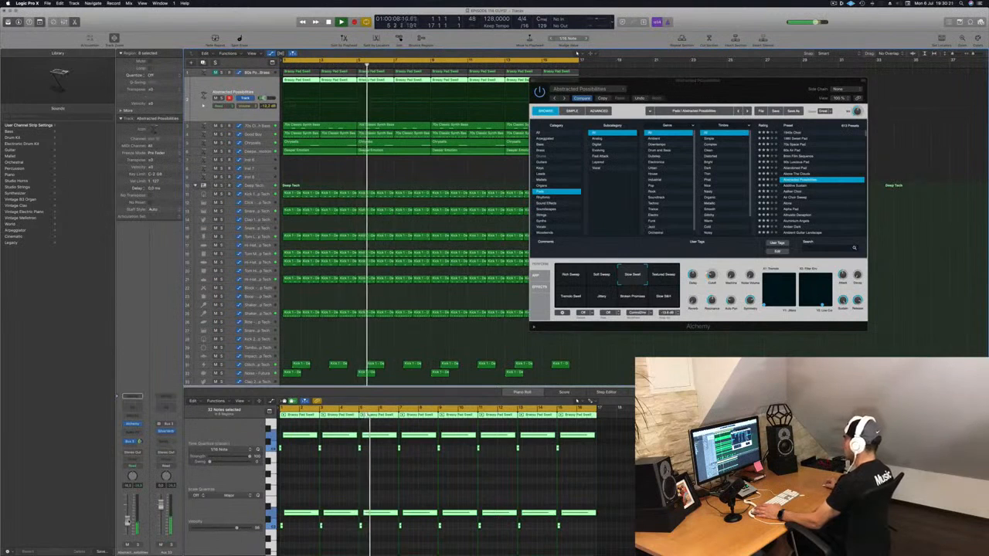
{"action": "left_click", "coordinate": [675, 276]}
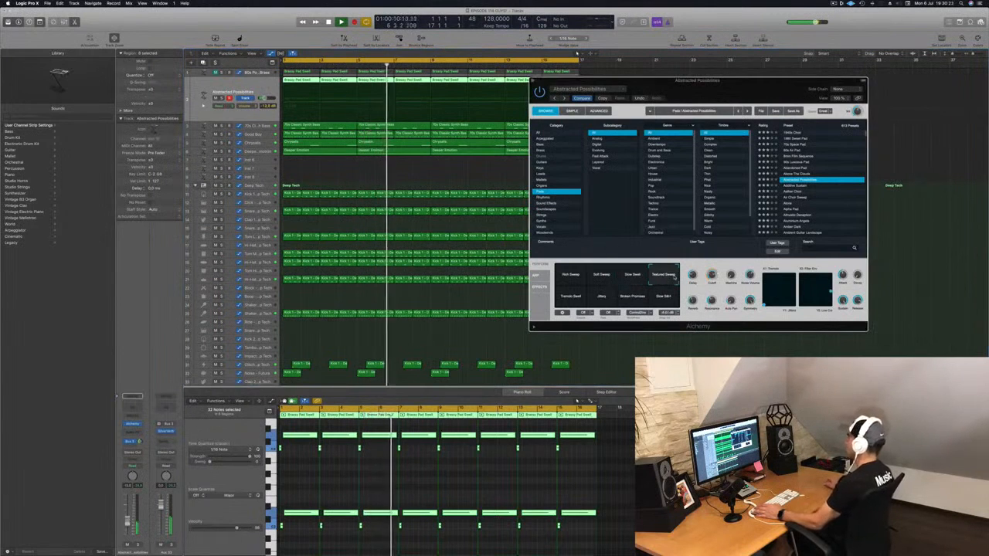
{"action": "left_click", "coordinate": [576, 295]}
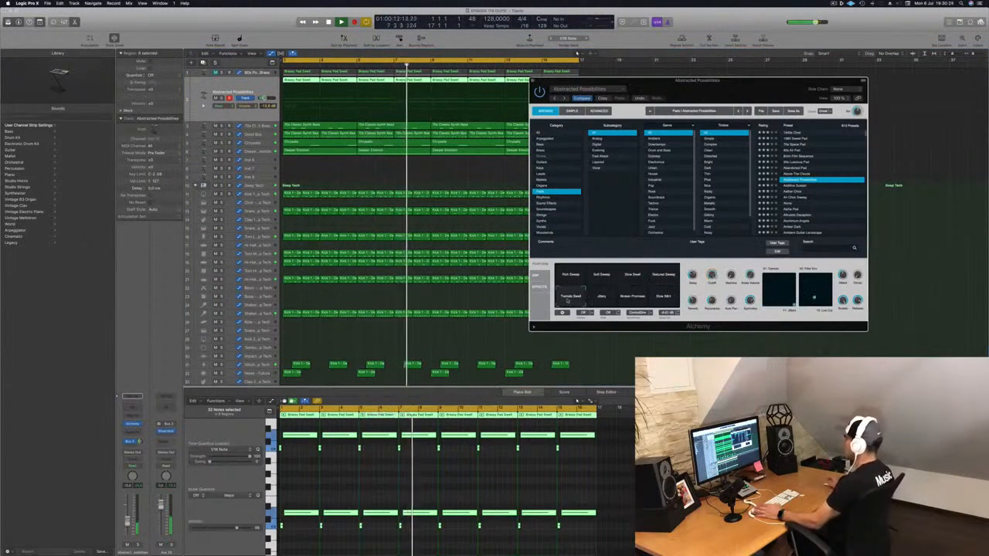
{"action": "key", "text": "Return"}
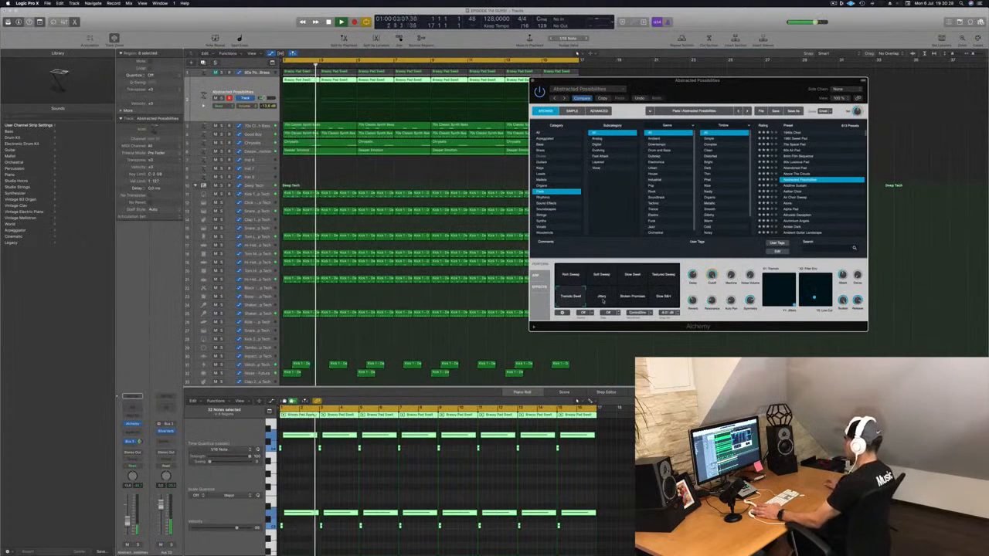
{"action": "left_click_drag", "start_coordinate": [128, 522], "coordinate": [127, 523]}
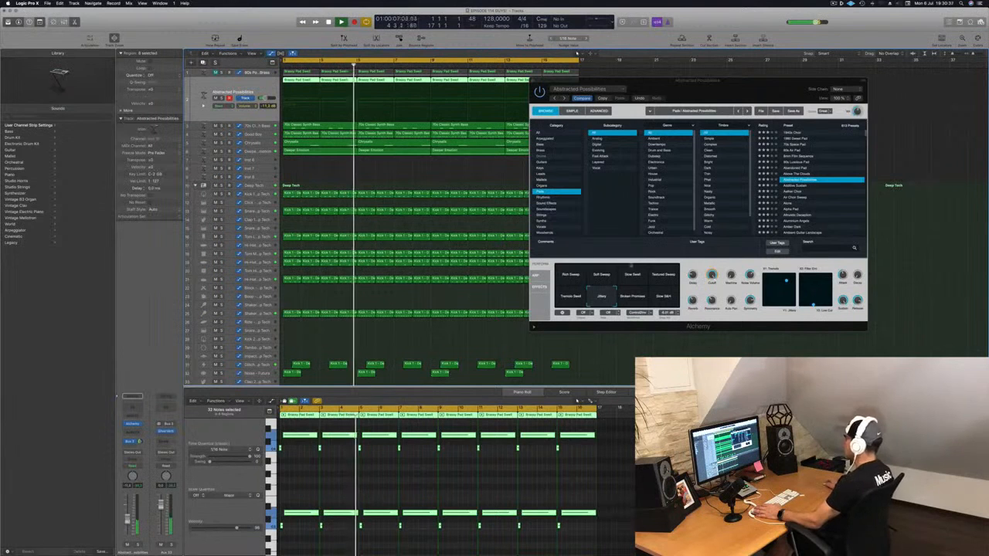
Step: Compare the Rich Sweep and Textured Sweep variations by restarting playback for each, and readjust the track's volume
{"action": "left_click", "coordinate": [578, 279]}
{"action": "key", "text": "space"}
{"action": "key", "text": "space"}
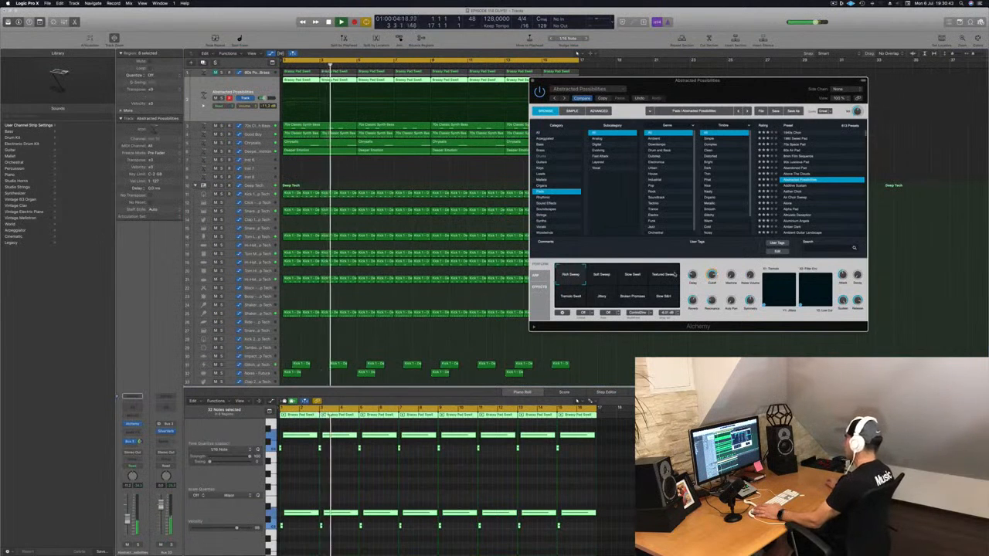
{"action": "left_click", "coordinate": [674, 274]}
{"action": "key", "text": "space"}
{"action": "key", "text": "space"}
{"action": "left_click_drag", "start_coordinate": [127, 520], "coordinate": [127, 523]}
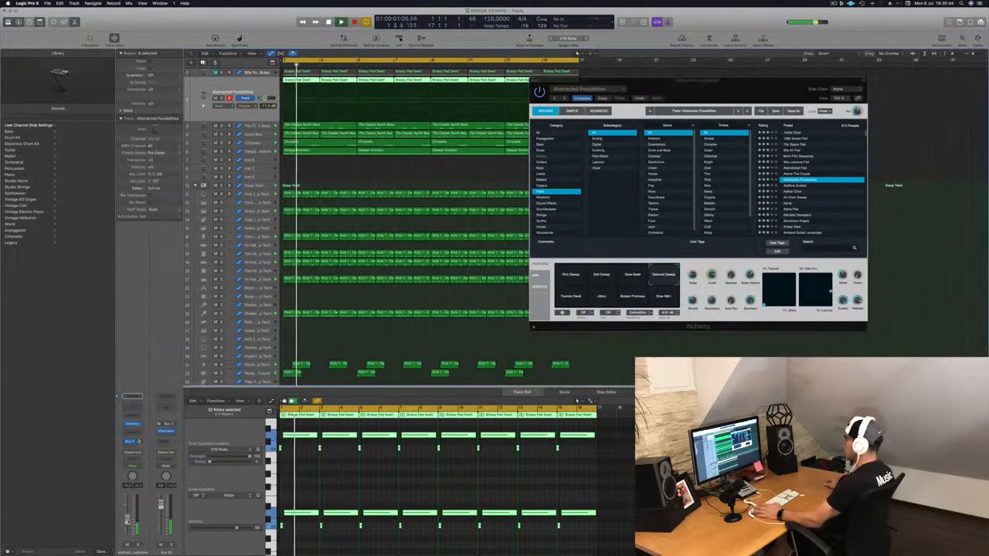
Step: Choose the last performance variation of Abstracted Possibilities, replay the loop and set the track's volume to about -11.8 dB
{"action": "left_click", "coordinate": [663, 298]}
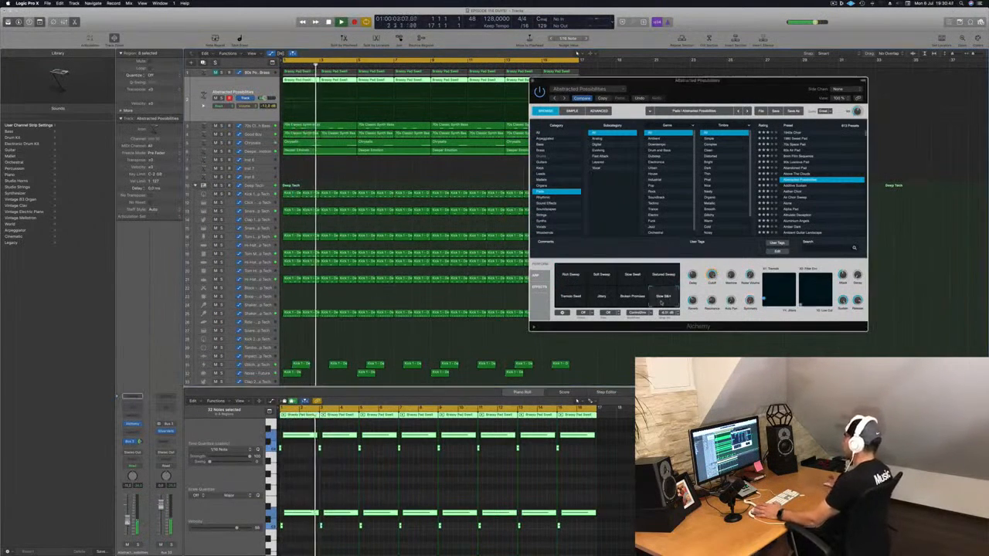
{"action": "key", "text": "space"}
{"action": "key", "text": "space"}
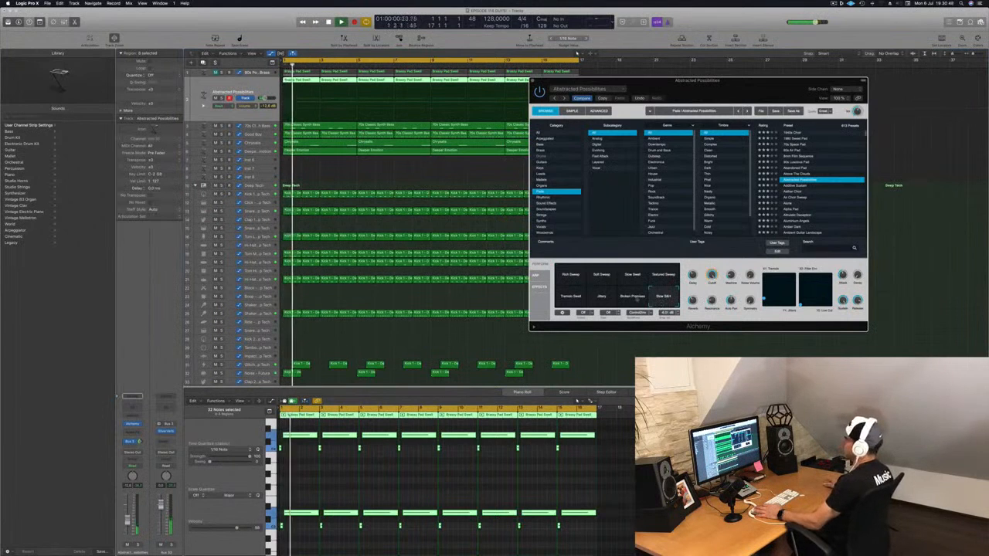
{"action": "left_click_drag", "start_coordinate": [128, 523], "coordinate": [127, 523]}
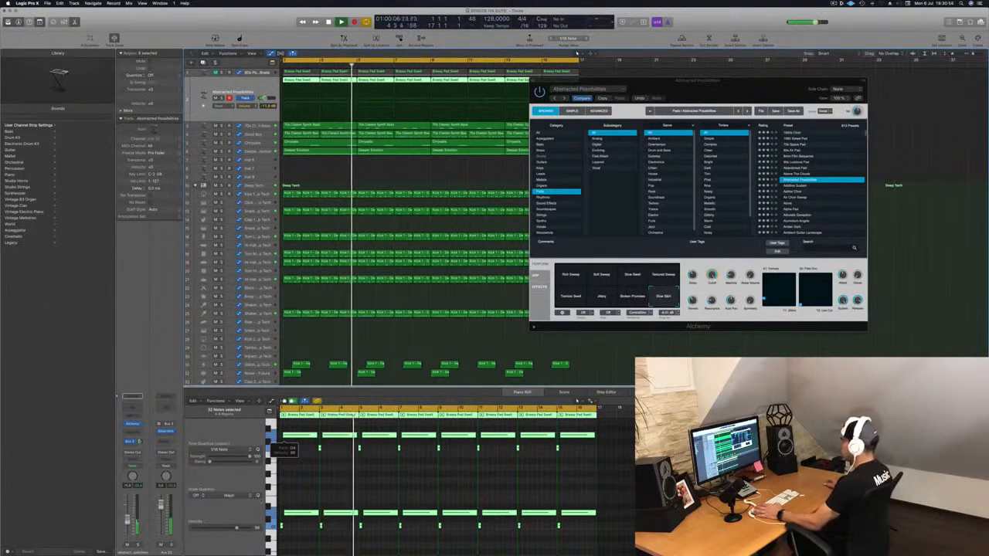
Step: Delete the lower-octave notes from all Brassy Pad Swell regions on the Abstracted Possibilities track
{"action": "left_click", "coordinate": [302, 500]}
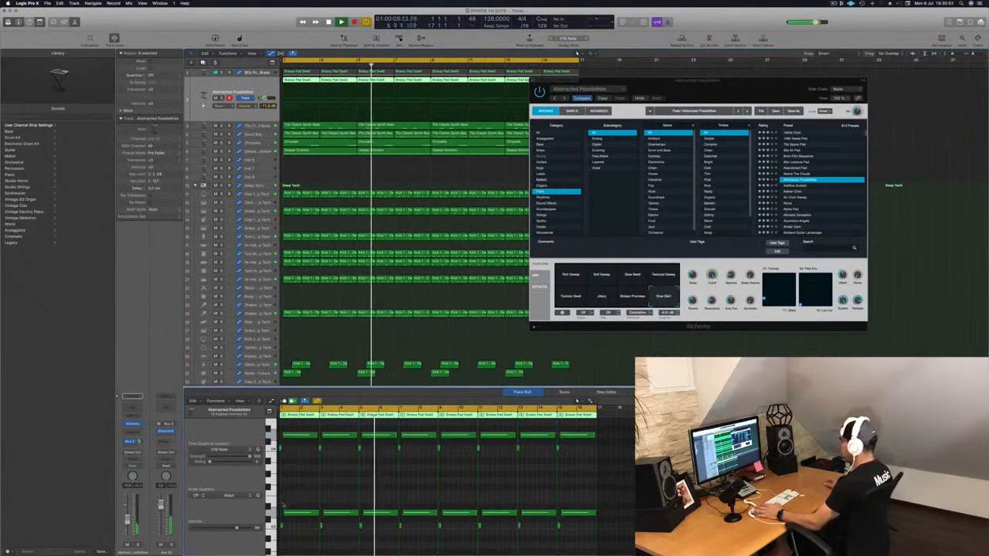
{"action": "left_click_drag", "start_coordinate": [283, 504], "coordinate": [572, 533]}
{"action": "key", "text": "Delete"}
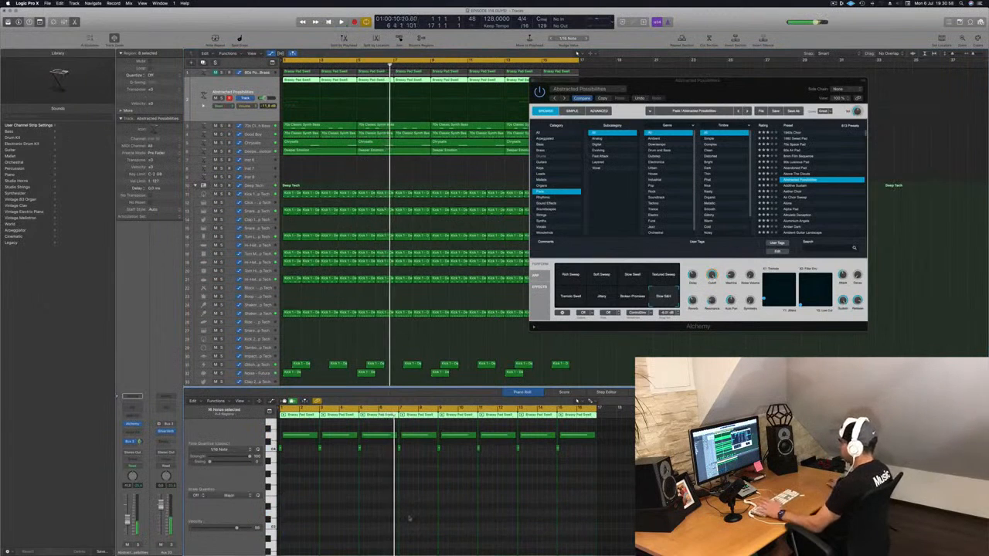
Step: Replay the loop, close the Alchemy window of the Abstracted Possibilities track and clear the region selection
{"action": "key", "text": "space"}
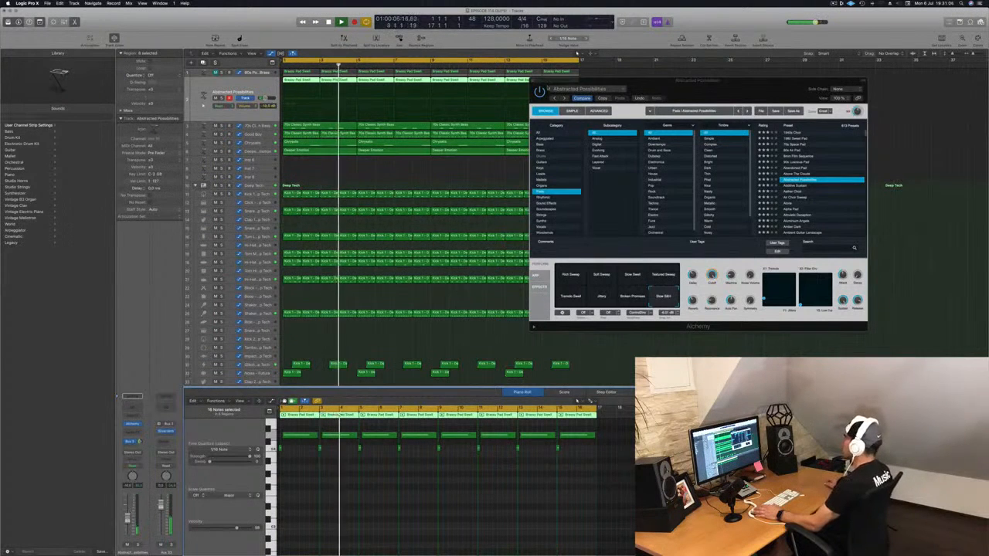
{"action": "left_click", "coordinate": [534, 81]}
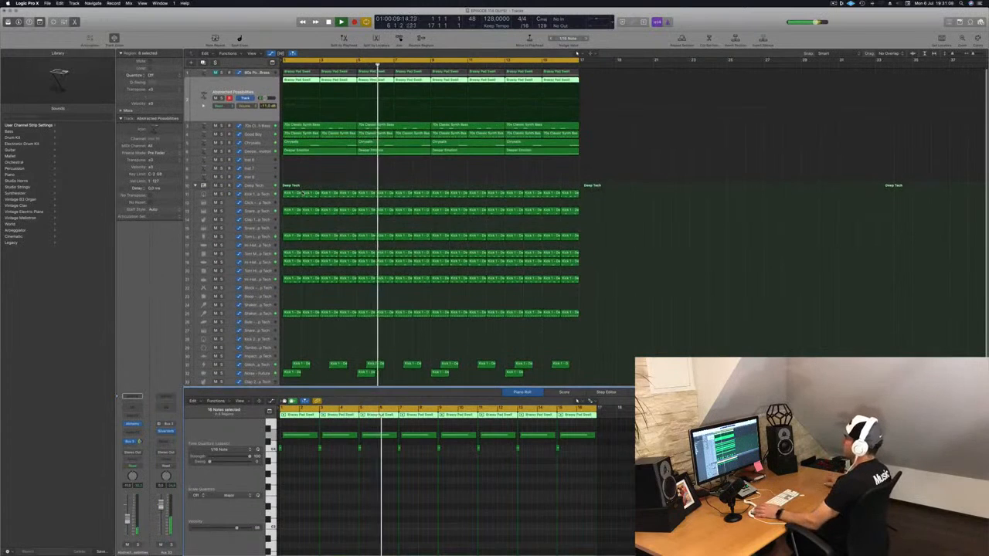
{"action": "left_click", "coordinate": [370, 173]}
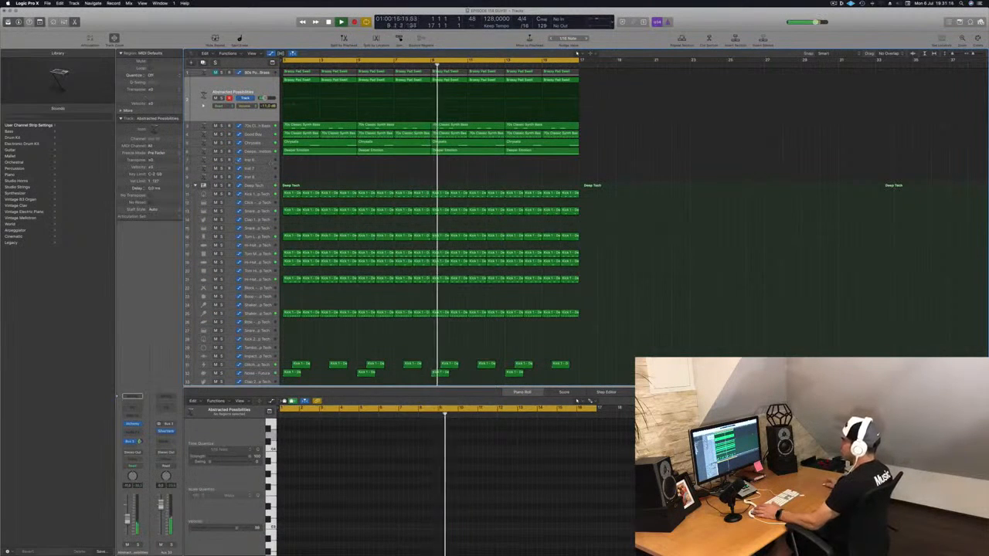
Step: Solo the Deeper Emotion and Abstracted Possibilities tracks in turn to hear each one alone
{"action": "left_click", "coordinate": [221, 151]}
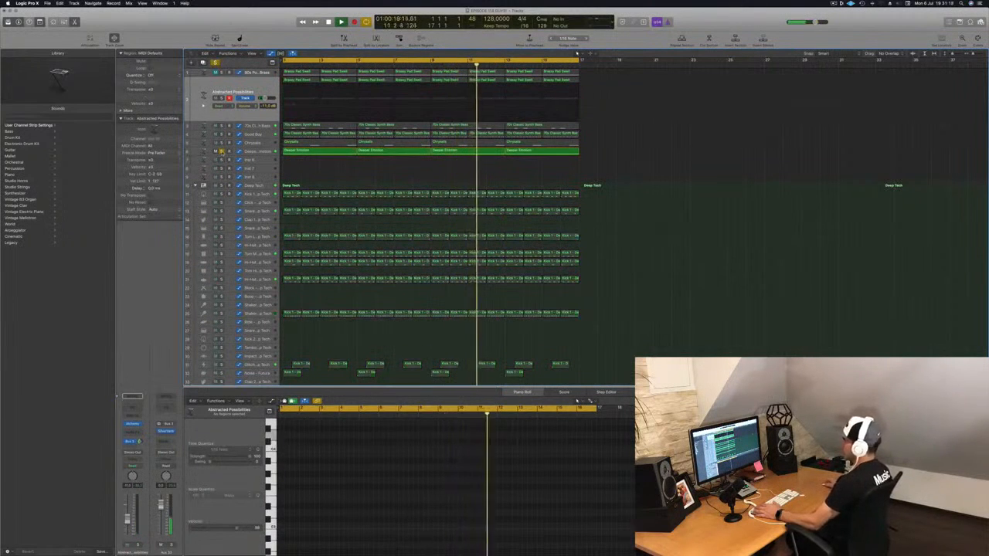
{"action": "left_click", "coordinate": [222, 153]}
{"action": "left_click", "coordinate": [252, 152]}
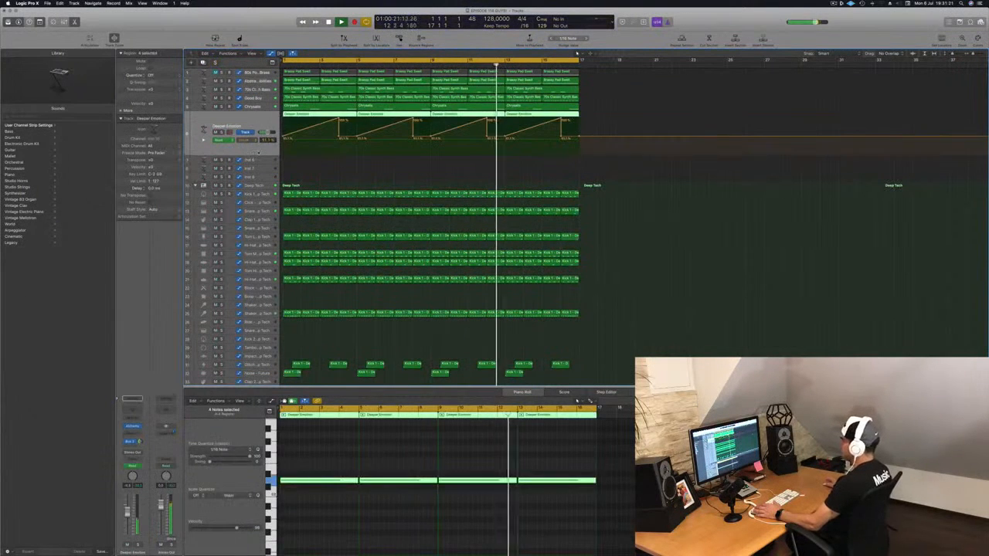
{"action": "left_click", "coordinate": [252, 81]}
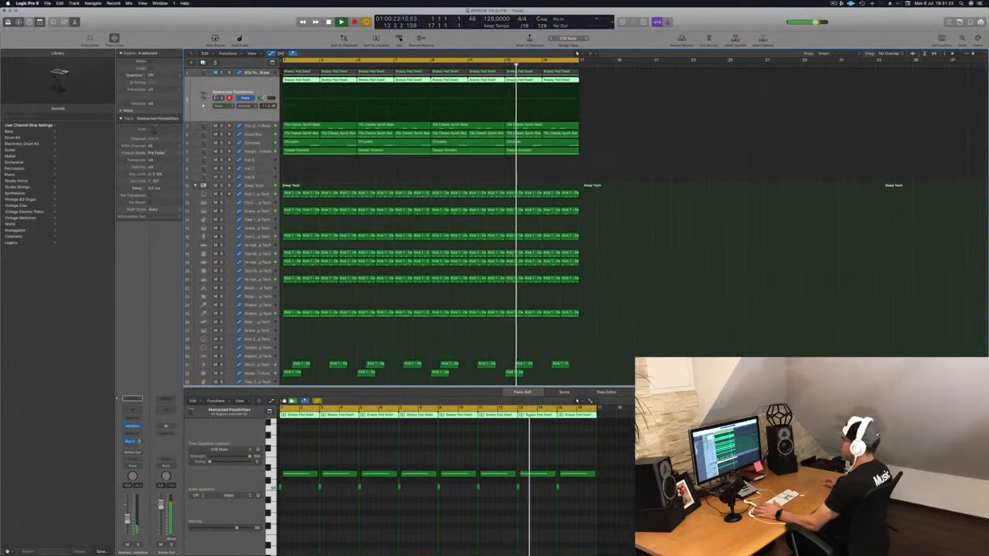
{"action": "left_click", "coordinate": [222, 98]}
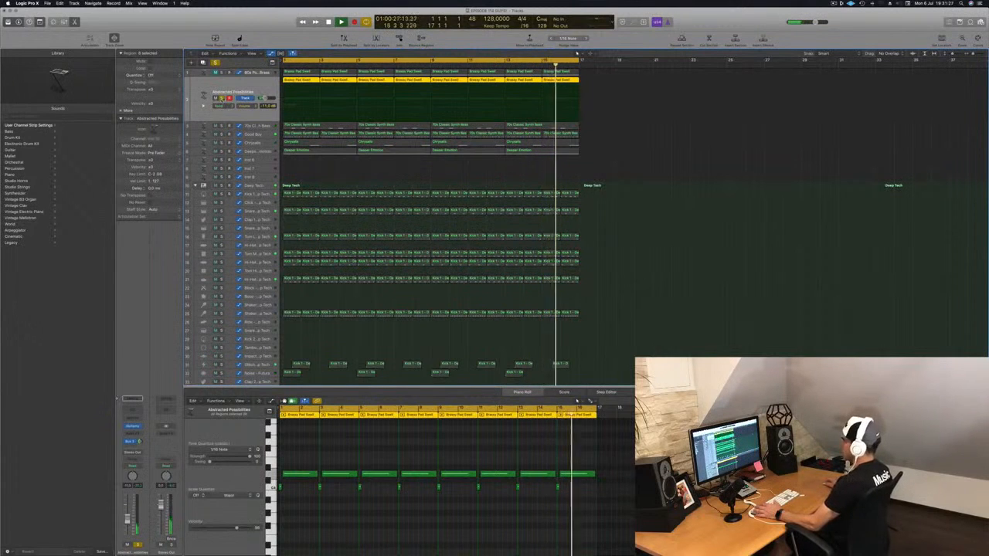
{"action": "key", "text": "s"}
Step: Solo the 70s Classic Synth Bass and Good Boy tracks in turn to compare the two bass parts
{"action": "key", "text": "Down"}
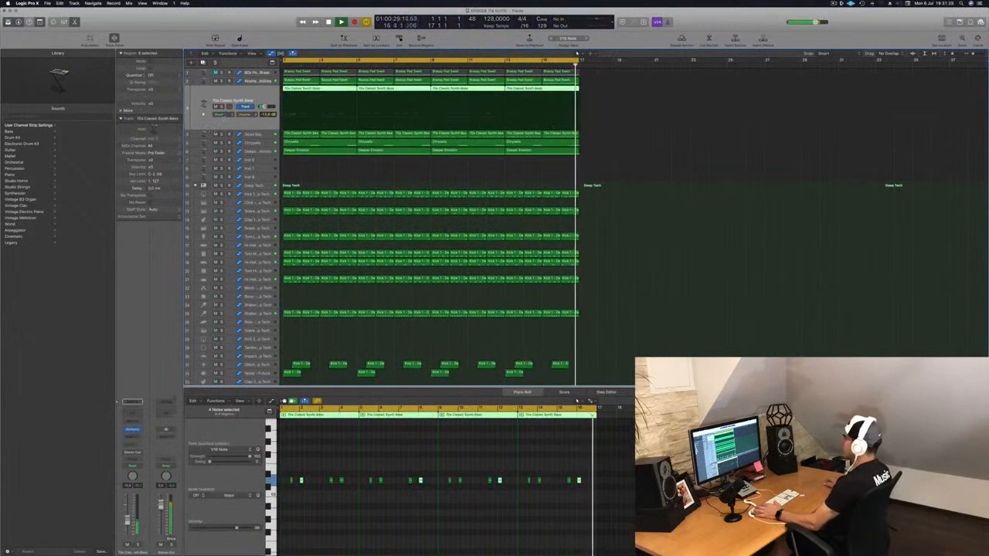
{"action": "key", "text": "s"}
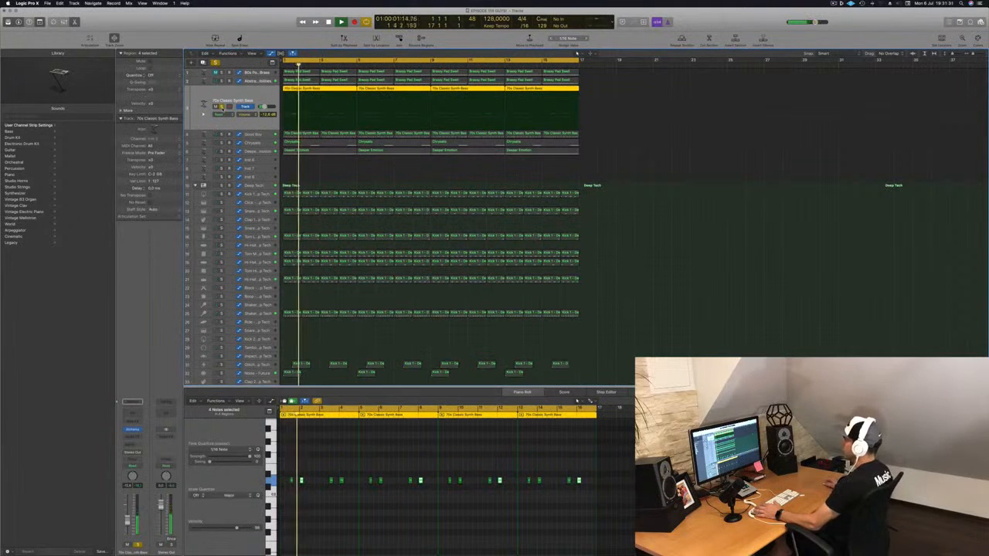
{"action": "left_click", "coordinate": [222, 108]}
{"action": "left_click", "coordinate": [222, 135]}
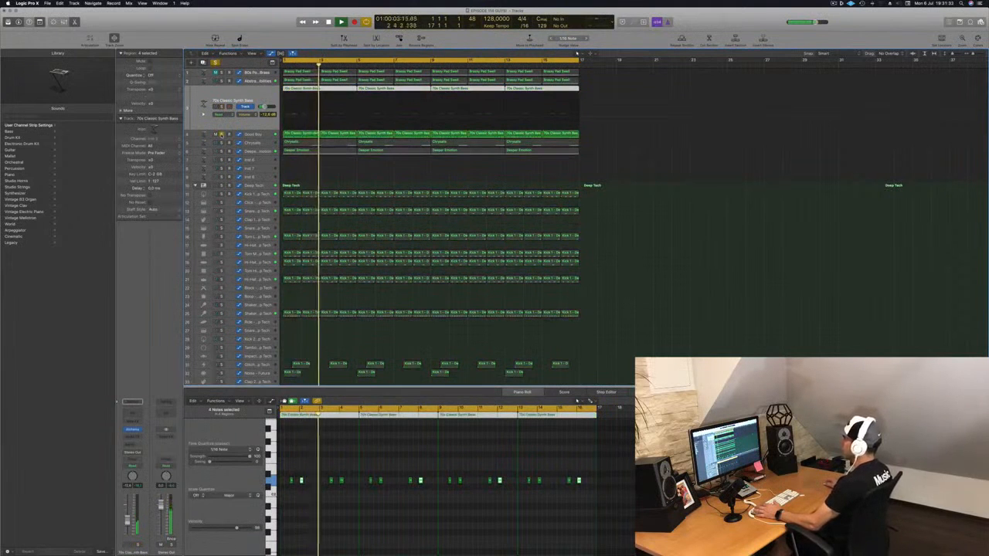
{"action": "left_click", "coordinate": [222, 136]}
Step: Duplicate the Good Boy track and copy its 70s Classic Synth Bass regions onto the new track
{"action": "key", "text": "Down"}
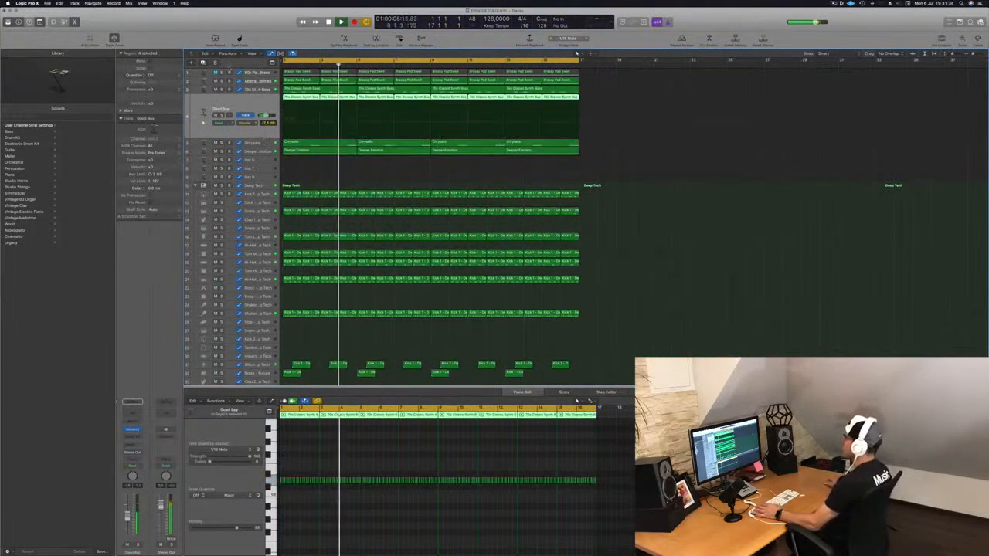
{"action": "left_click", "coordinate": [203, 63]}
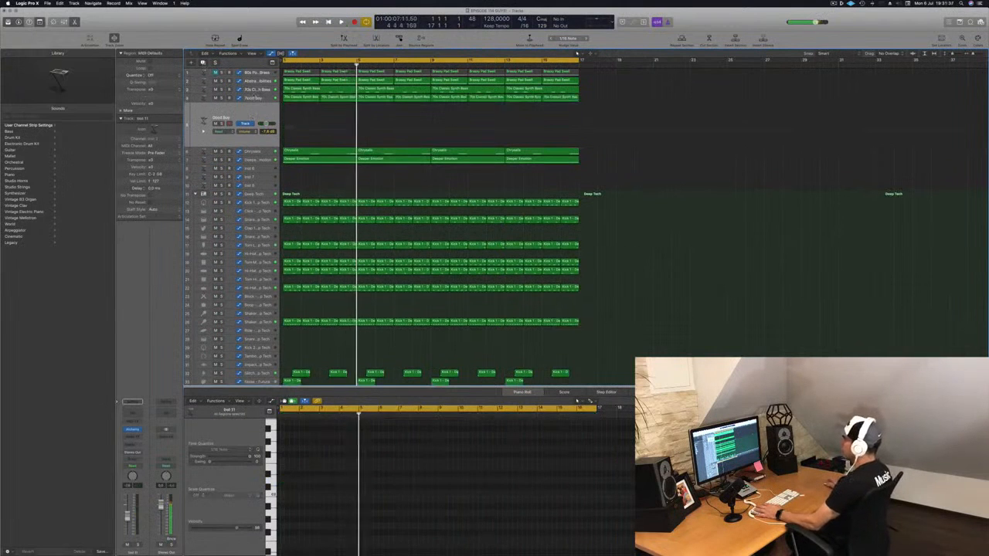
{"action": "left_click_drag", "start_coordinate": [557, 106], "coordinate": [289, 113]}
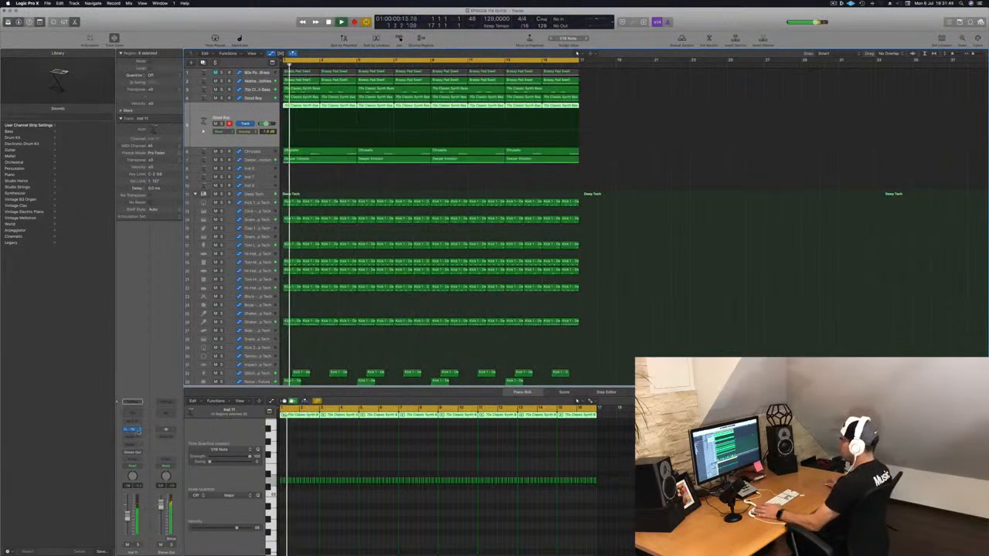
Step: Replace the duplicated track's instrument with a stereo Sculpture synth and move its window clear of the track list
{"action": "left_click", "coordinate": [132, 428]}
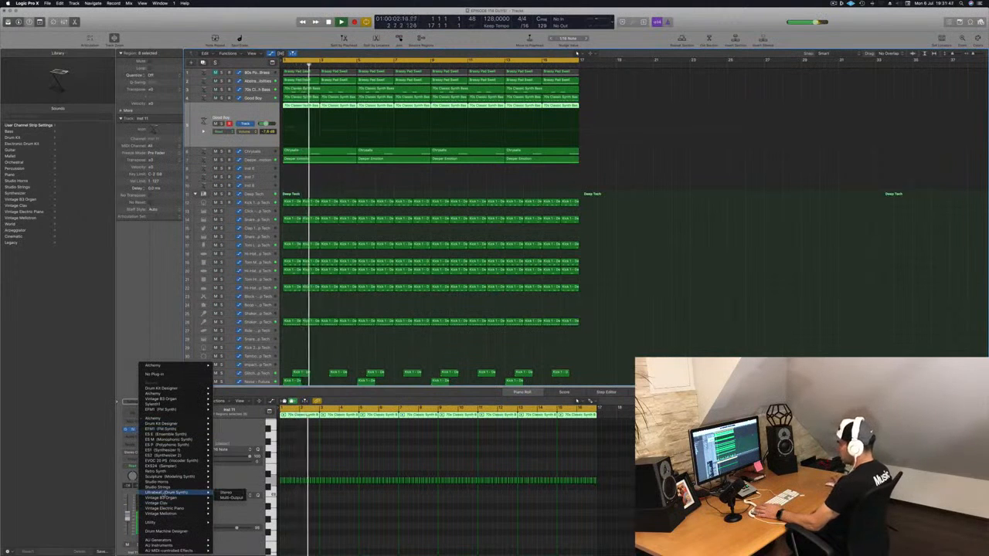
{"action": "mouse_move", "coordinate": [180, 477]}
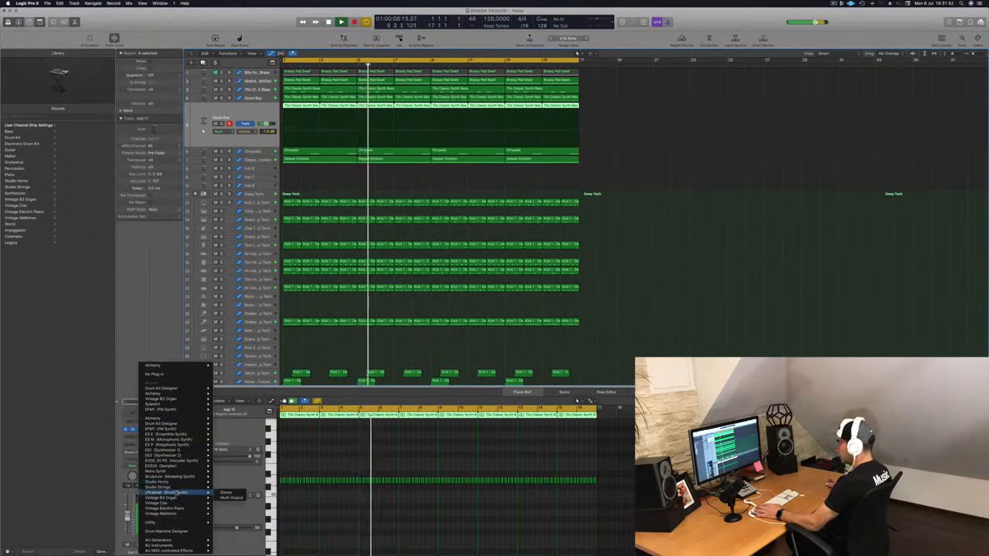
{"action": "mouse_move", "coordinate": [176, 446]}
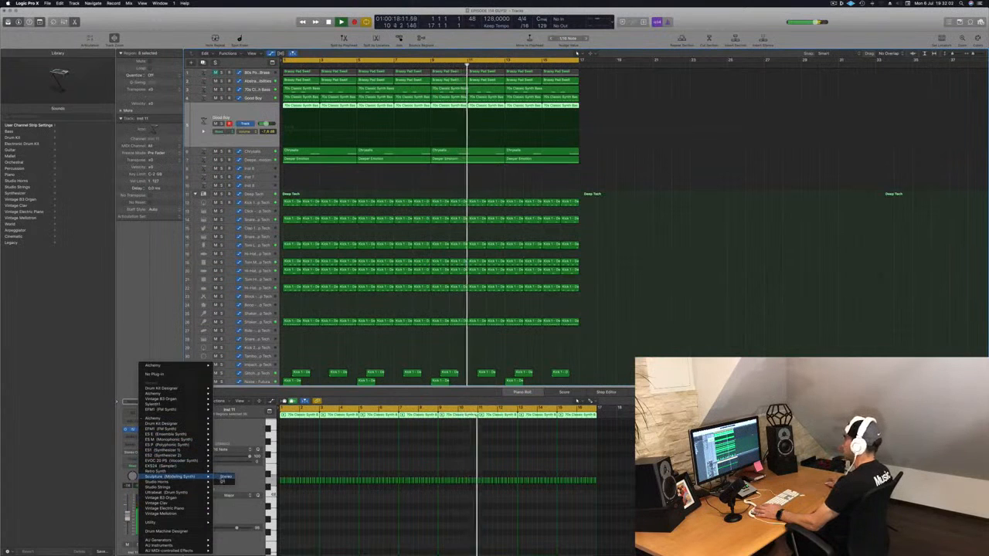
{"action": "left_click", "coordinate": [226, 476]}
{"action": "left_click_drag", "start_coordinate": [173, 24], "coordinate": [678, 166]}
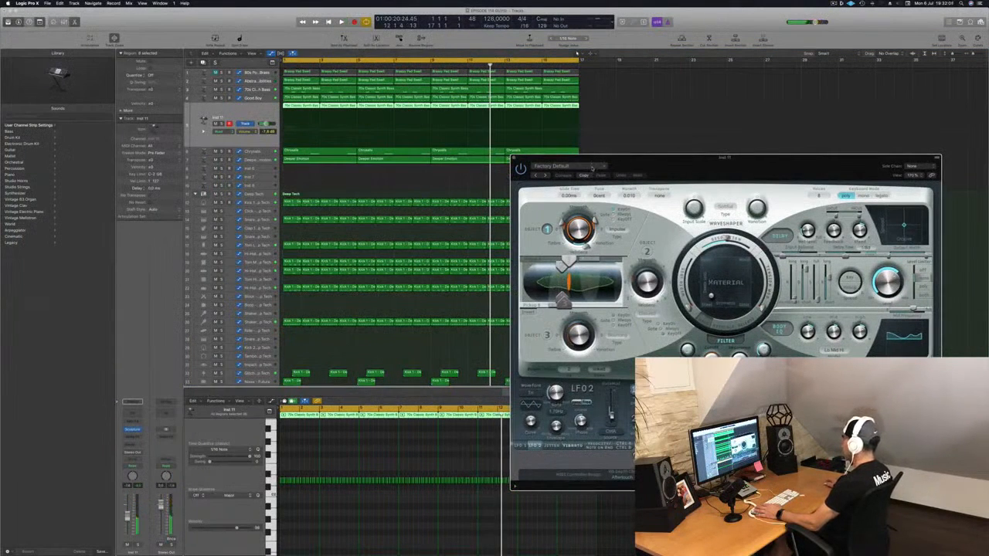
Step: Load Sculpture's Lean on preset, play the loop from the start and lower the track's volume to about -14.8 dB
{"action": "left_click", "coordinate": [560, 165]}
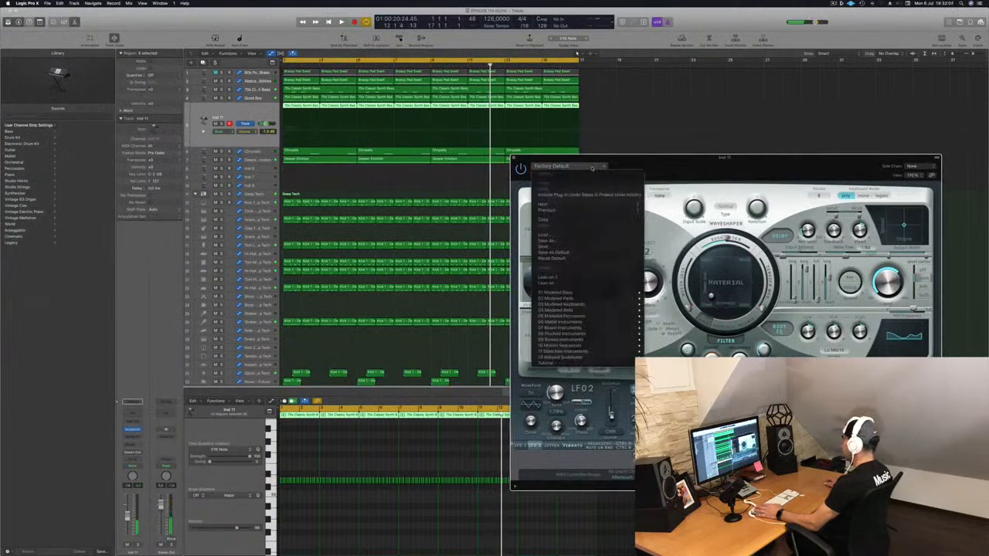
{"action": "left_click", "coordinate": [583, 286]}
{"action": "left_click", "coordinate": [219, 119]}
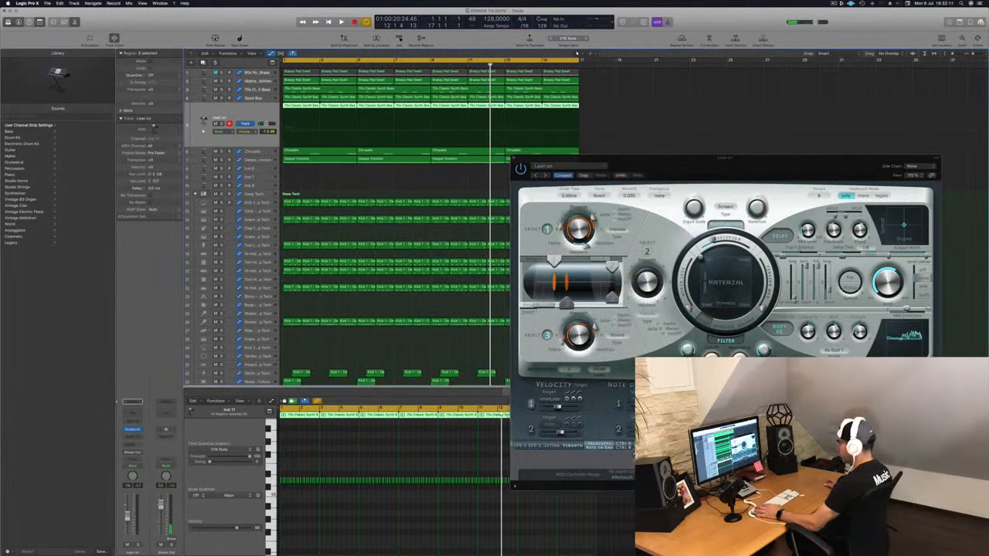
{"action": "key", "text": "Return"}
{"action": "key", "text": "space"}
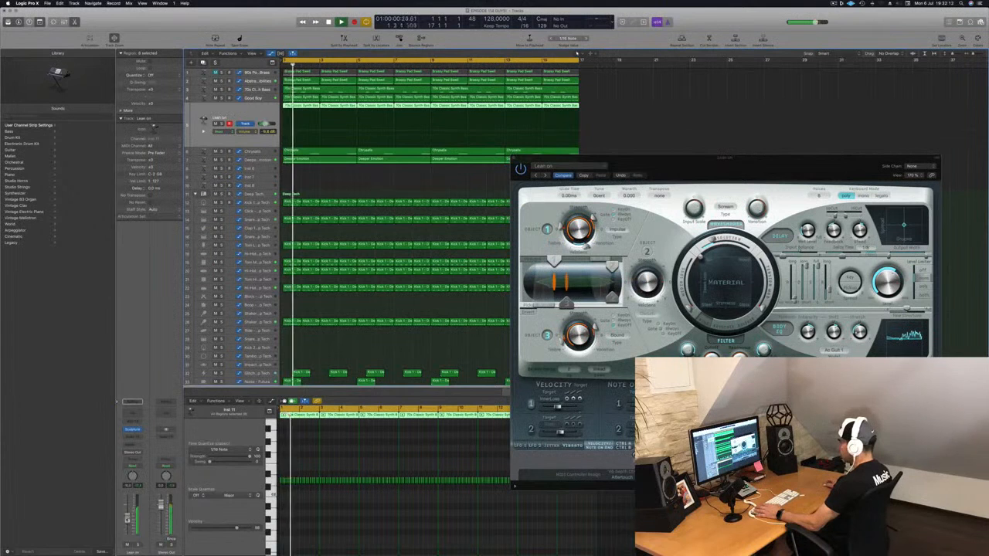
{"action": "key", "text": "Return"}
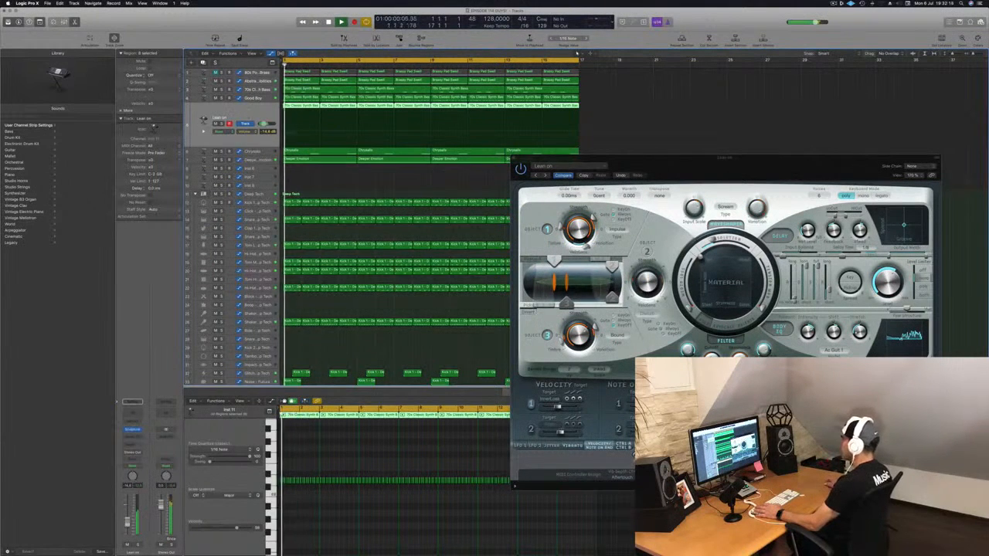
Step: Audition Sculpture's Aggressive Pluck Bass, Lean on and Lean on 2 presets against the loop
{"action": "left_click", "coordinate": [546, 177]}
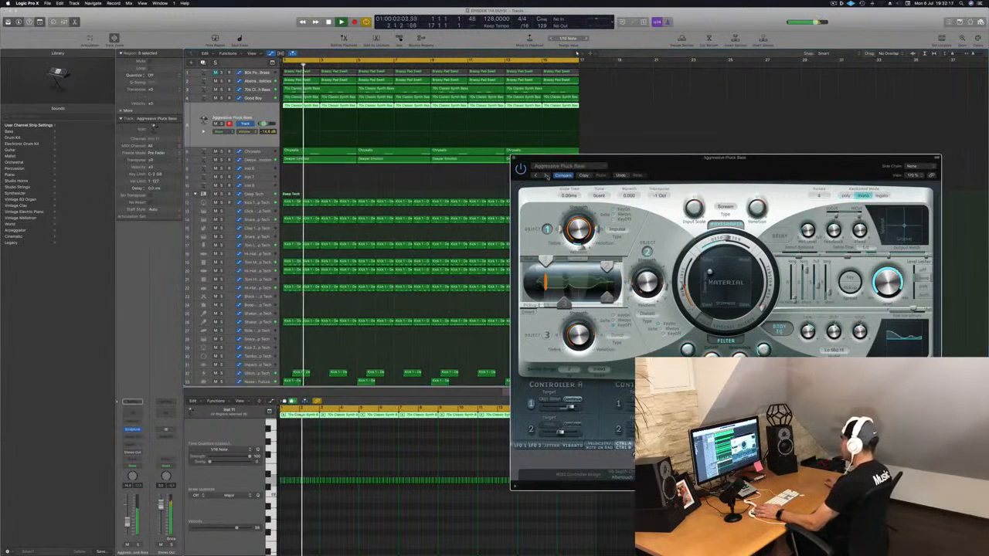
{"action": "left_click", "coordinate": [538, 175]}
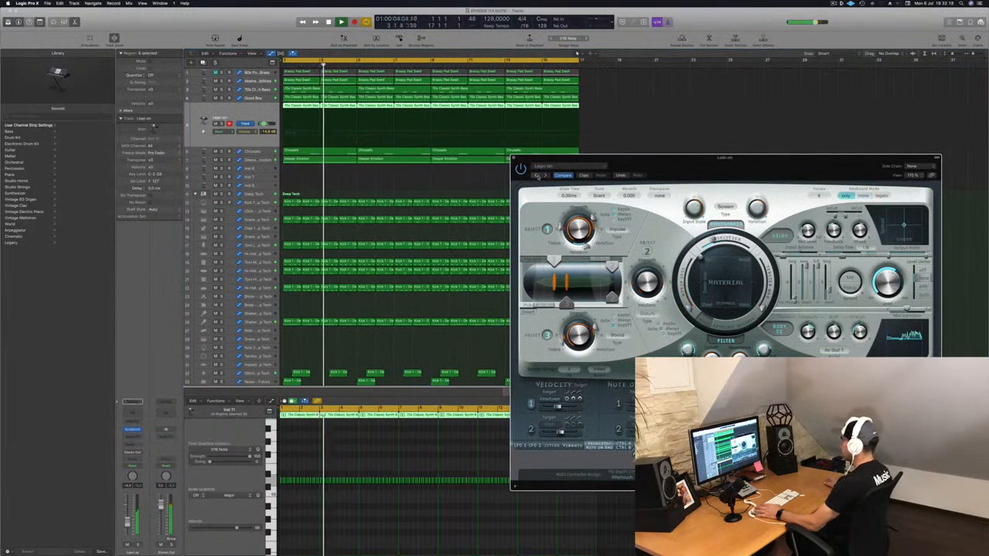
{"action": "left_click", "coordinate": [538, 175]}
{"action": "left_click_drag", "start_coordinate": [669, 159], "coordinate": [621, 158]}
{"action": "key", "text": "Return"}
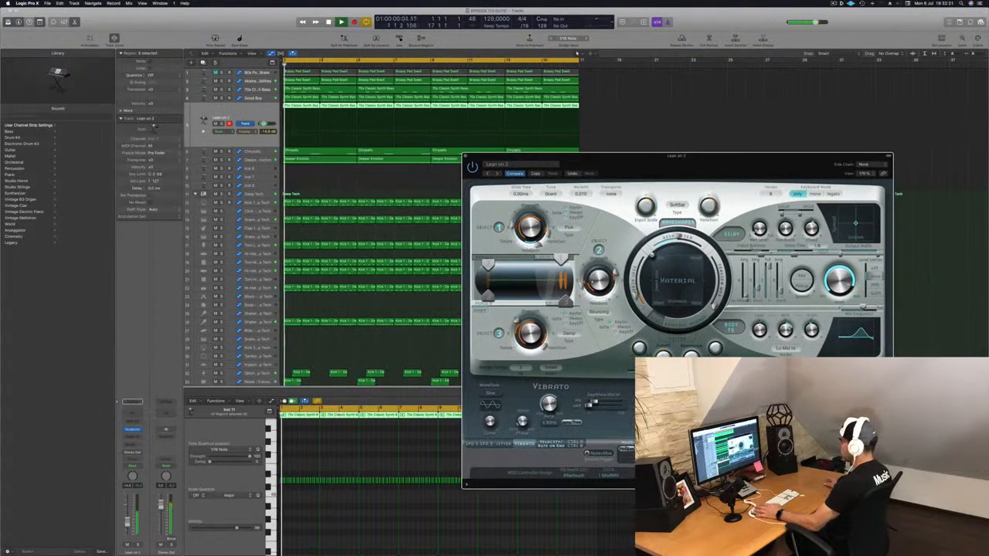
Step: Solo the Lean on 2 sound briefly, try the preset before it and return Sculpture to the Lean on preset
{"action": "left_click", "coordinate": [138, 546]}
{"action": "left_click", "coordinate": [139, 546]}
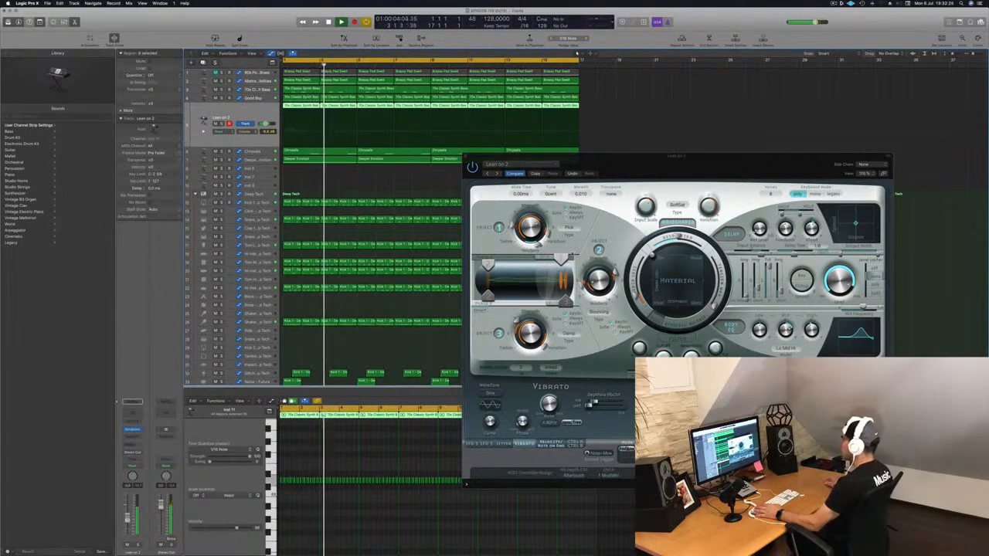
{"action": "left_click", "coordinate": [489, 175]}
{"action": "left_click", "coordinate": [490, 175]}
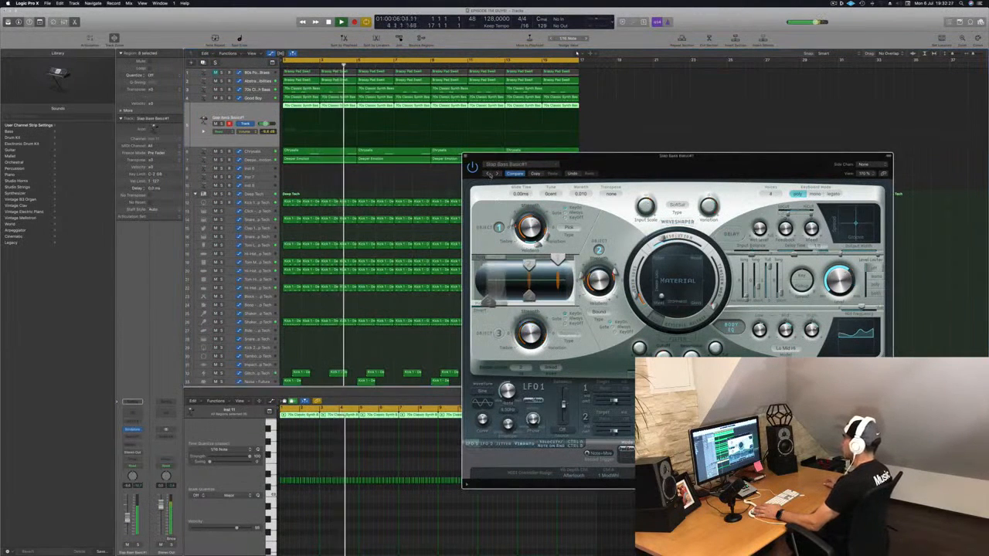
{"action": "left_click", "coordinate": [497, 176]}
{"action": "left_click", "coordinate": [496, 175]}
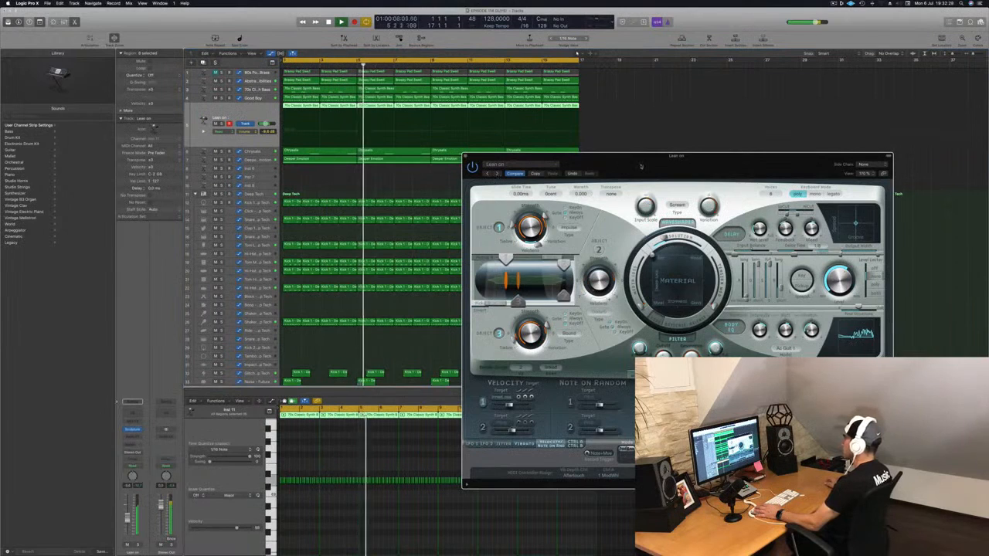
Step: Replay the loop from the start with the Lean on preset and lower the track's volume
{"action": "left_click_drag", "start_coordinate": [640, 163], "coordinate": [632, 163]}
{"action": "key", "text": "space"}
{"action": "key", "text": "Return"}
{"action": "key", "text": "space"}
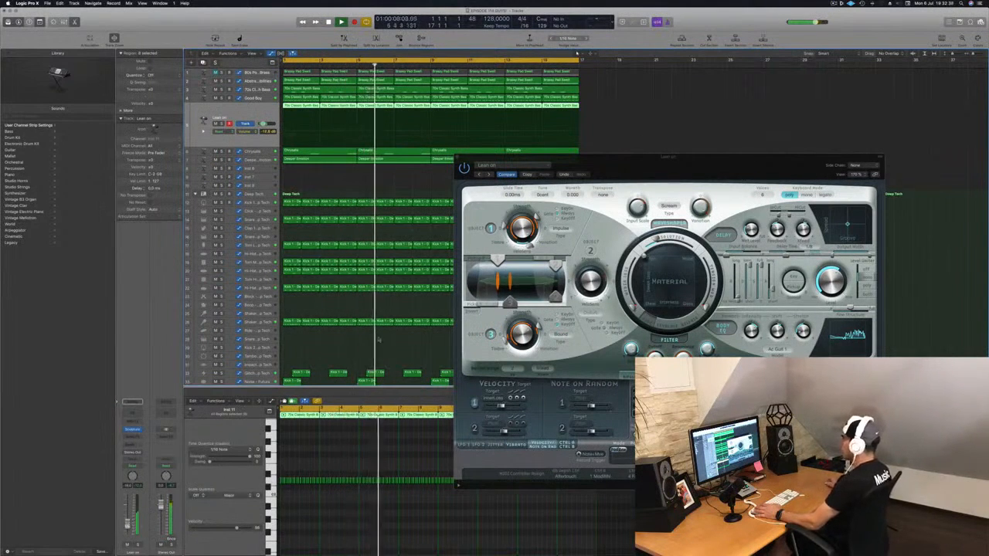
{"action": "key", "text": "Return"}
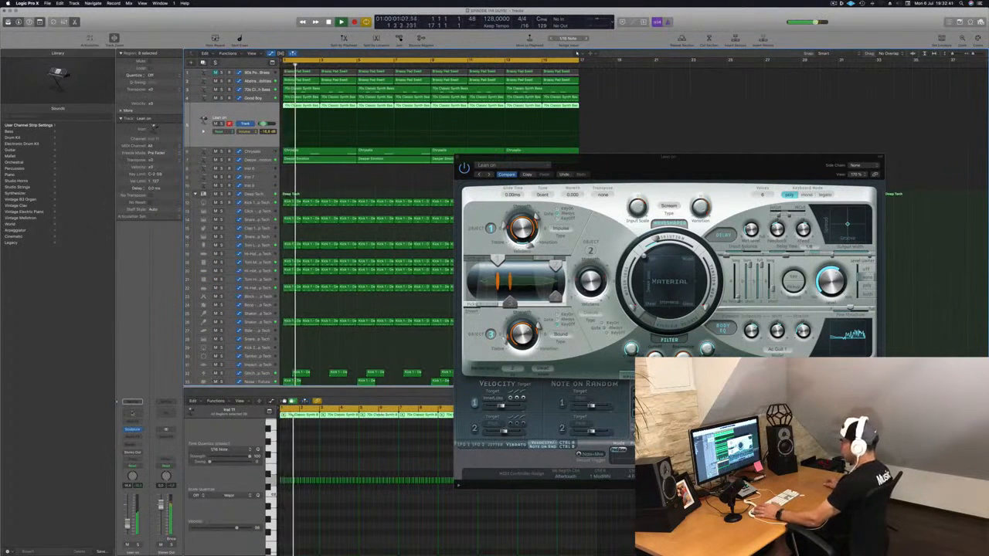
Step: Add a Channel EQ to the Lean on track and browse the bus choices for its send
{"action": "double_click", "coordinate": [132, 403]}
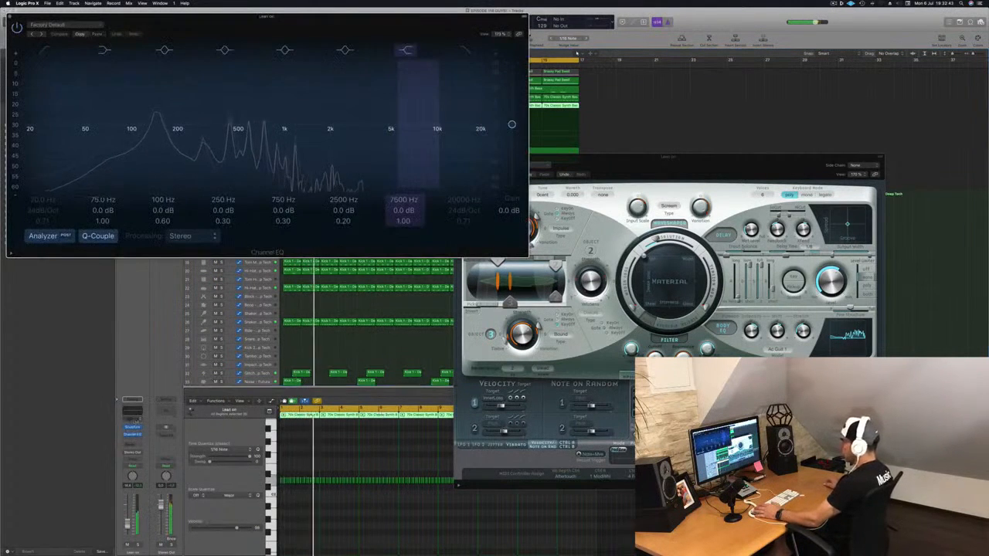
{"action": "left_click", "coordinate": [131, 446]}
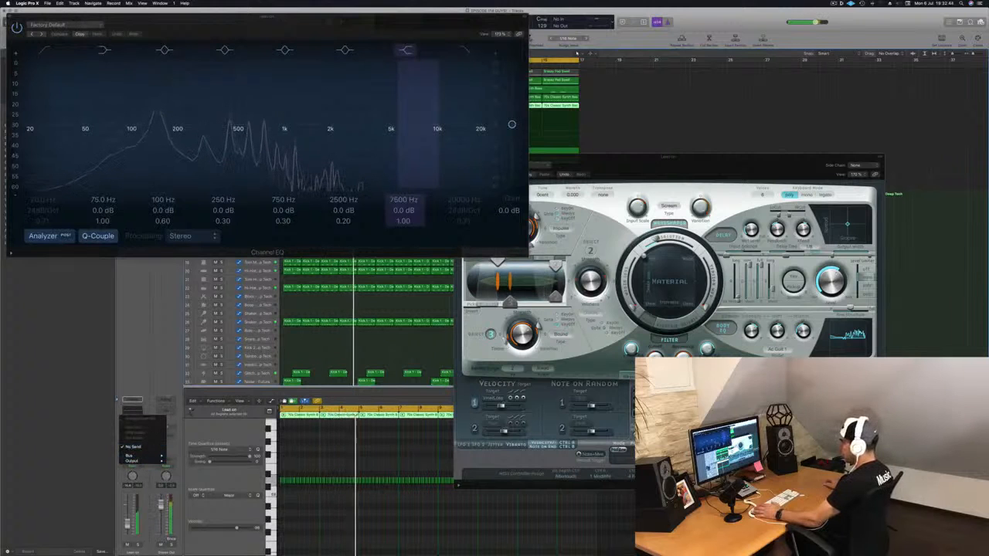
{"action": "left_click", "coordinate": [181, 460]}
Step: Insert a Stereo Delay effect in stereo on the Lean on track after the Channel EQ
{"action": "left_click", "coordinate": [132, 441]}
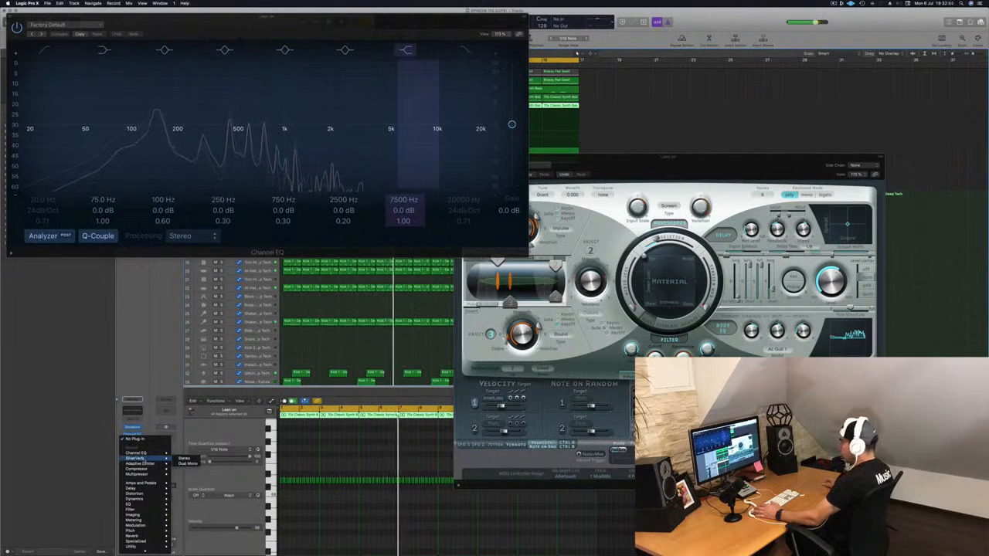
{"action": "mouse_move", "coordinate": [149, 484]}
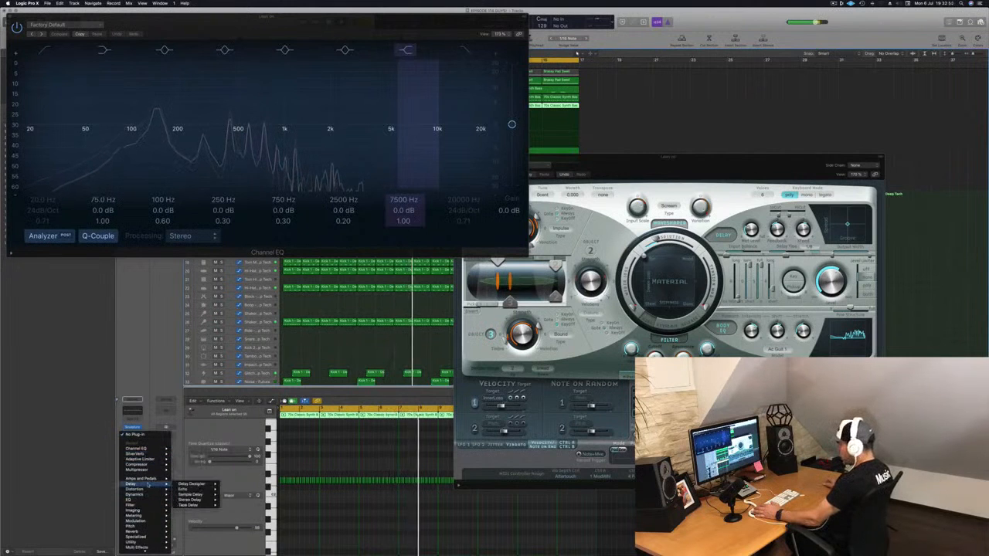
{"action": "mouse_move", "coordinate": [202, 500]}
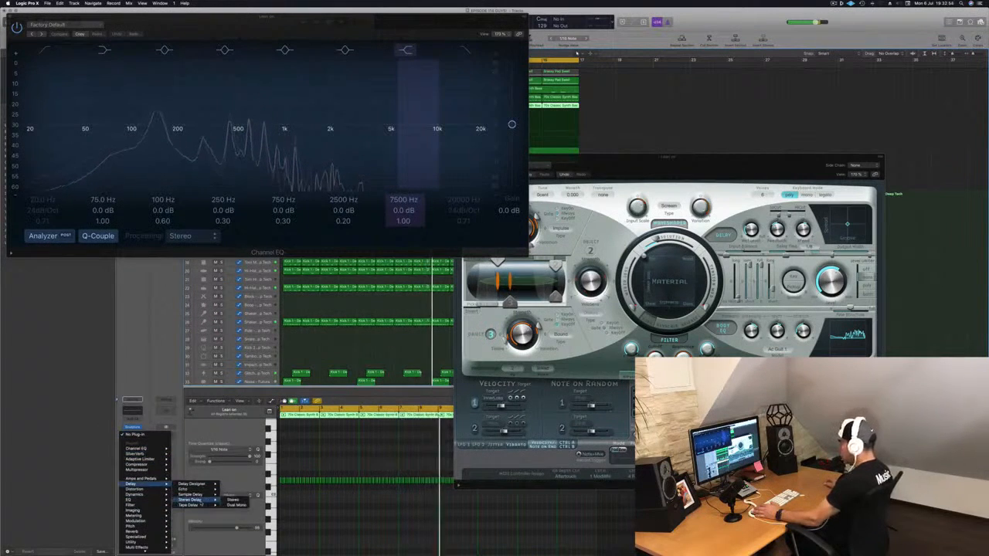
{"action": "left_click", "coordinate": [232, 501]}
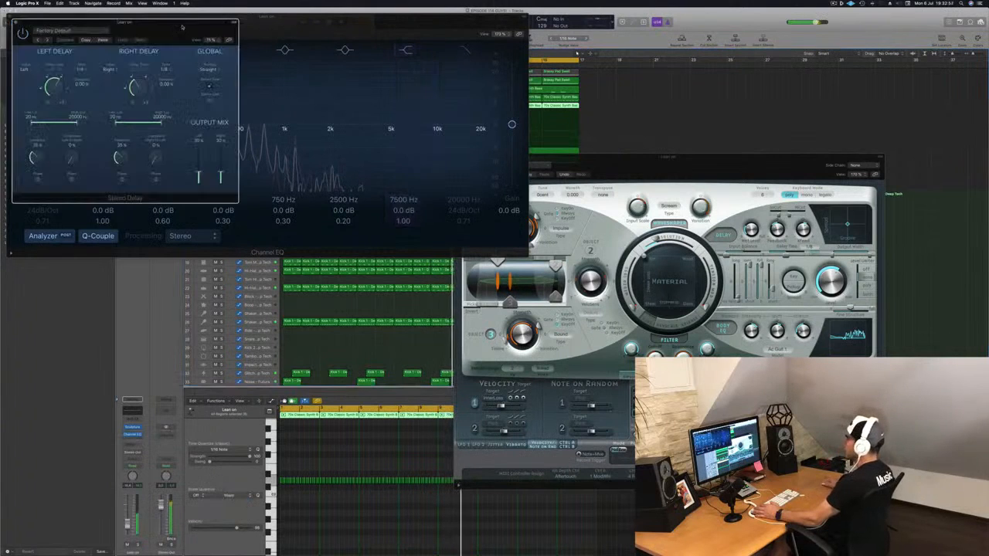
Step: Close the Channel EQ window and set the Stereo Delay output mix to about 51% left and 69% right
{"action": "left_click_drag", "start_coordinate": [183, 27], "coordinate": [553, 186]}
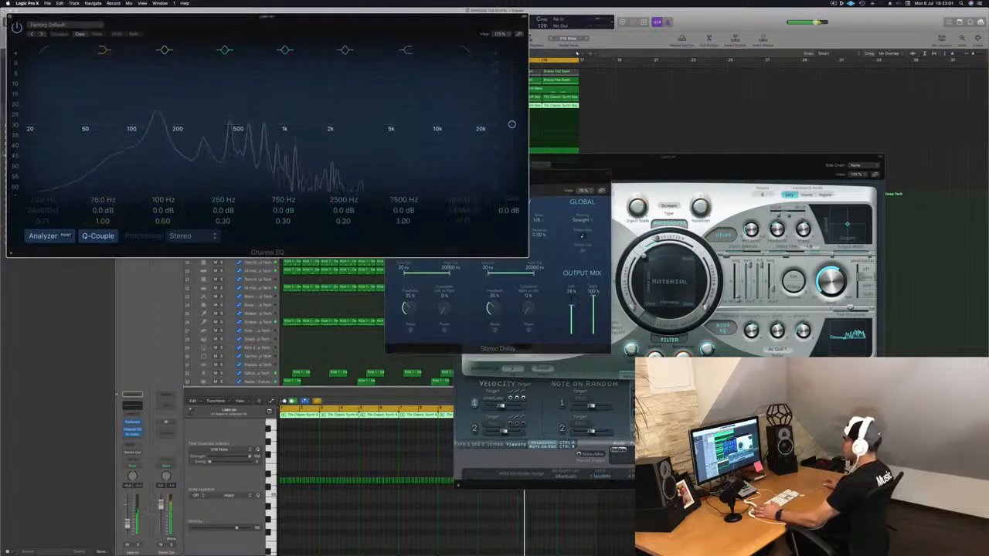
{"action": "key", "text": "super+w"}
{"action": "left_click", "coordinate": [370, 256]}
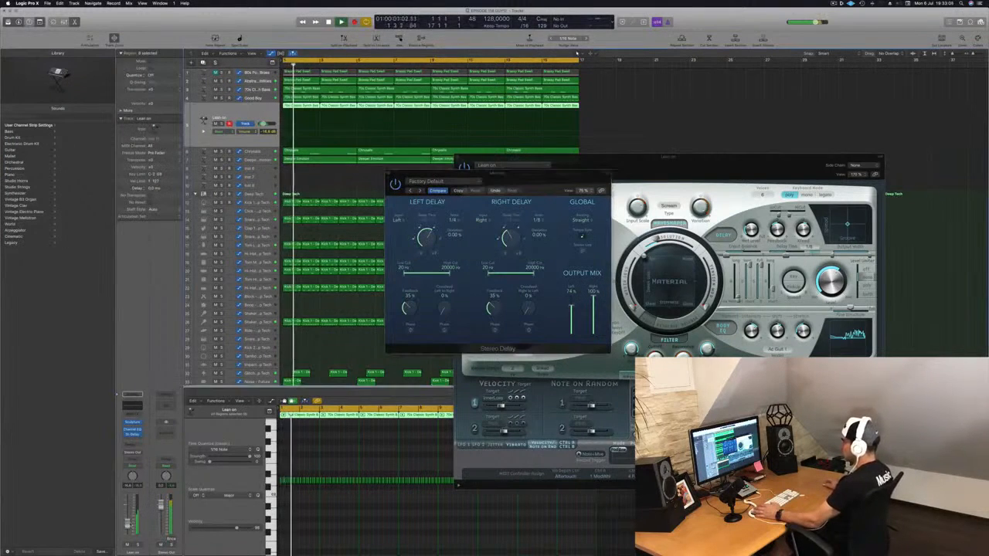
{"action": "left_click_drag", "start_coordinate": [534, 178], "coordinate": [516, 179]}
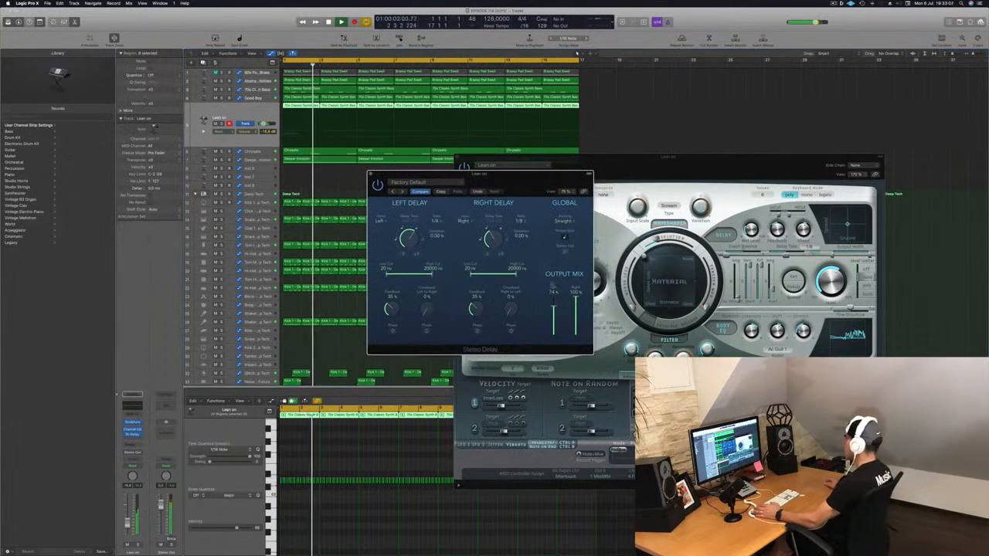
{"action": "left_click_drag", "start_coordinate": [554, 306], "coordinate": [576, 308]}
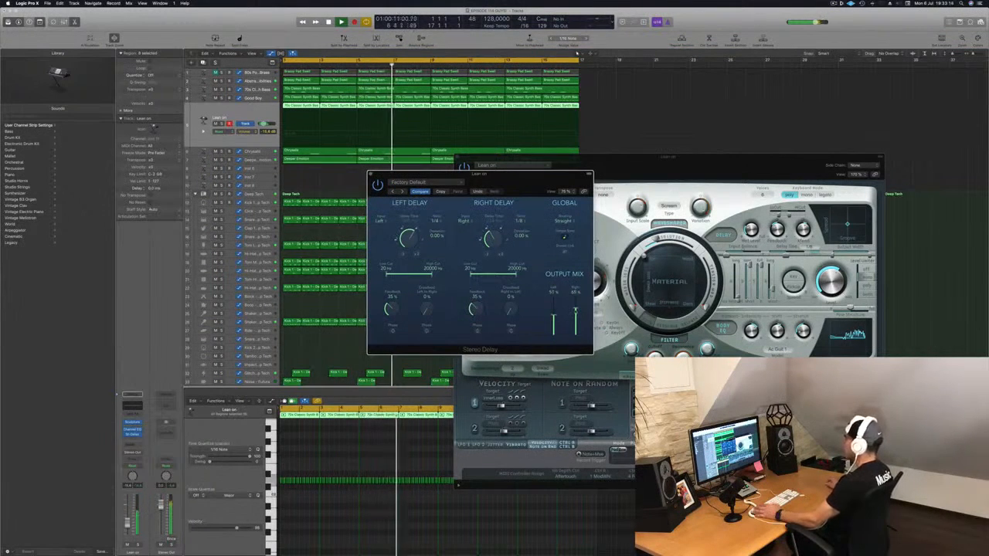
Step: Replay the loop with the Lean on track soloed briefly and move the Stereo Delay window clear of the arrangement
{"action": "key", "text": "space"}
{"action": "left_click", "coordinate": [138, 545]}
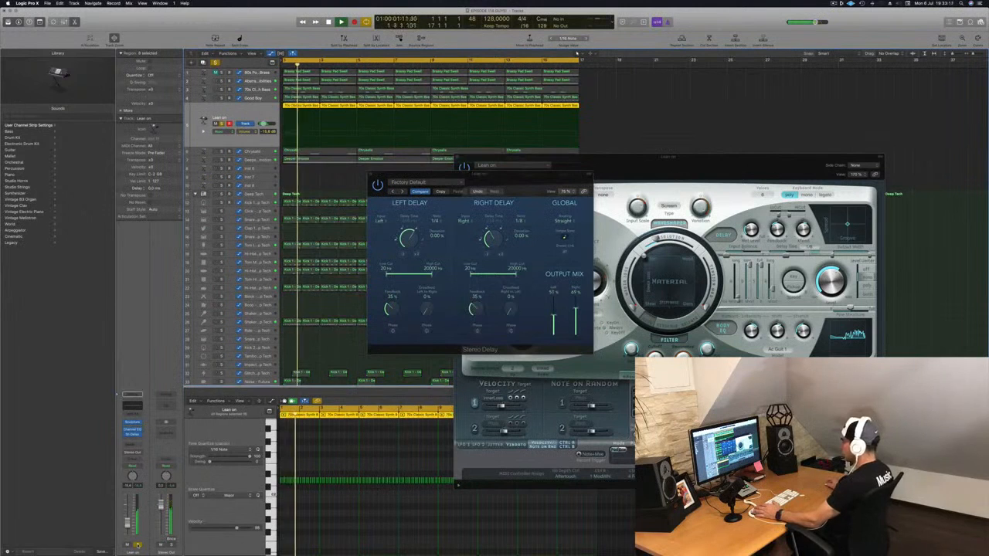
{"action": "left_click", "coordinate": [139, 546]}
{"action": "left_click_drag", "start_coordinate": [497, 174], "coordinate": [782, 165]}
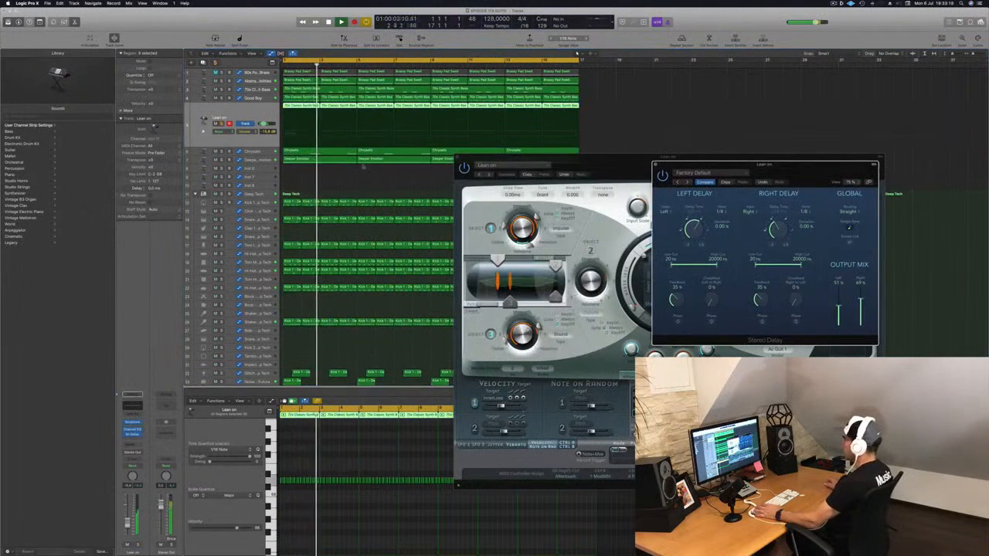
Step: Replay the loop with Good Boy and Lean on soloed together, close the Sculpture window and clear the solos
{"action": "key", "text": "Return"}
{"action": "left_click", "coordinate": [222, 98]}
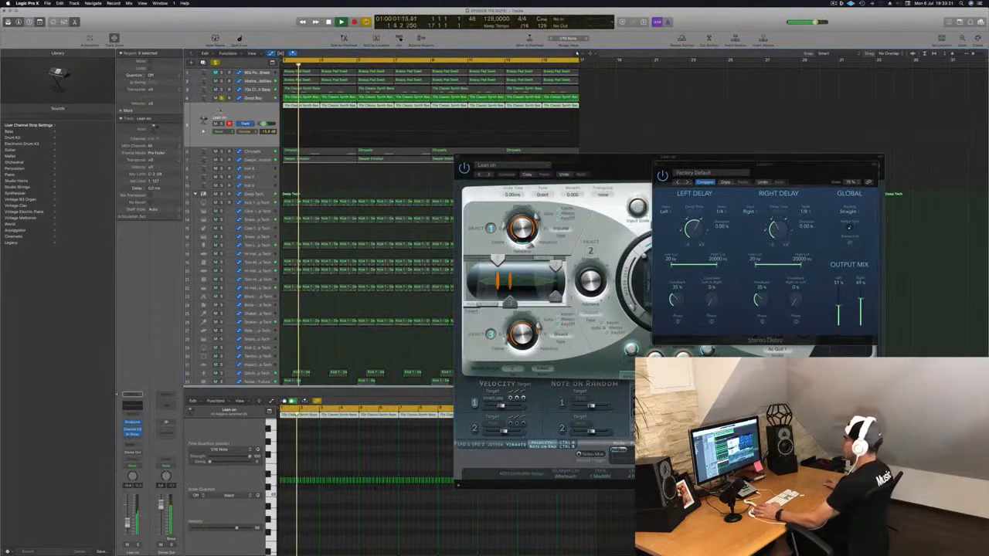
{"action": "left_click", "coordinate": [222, 124]}
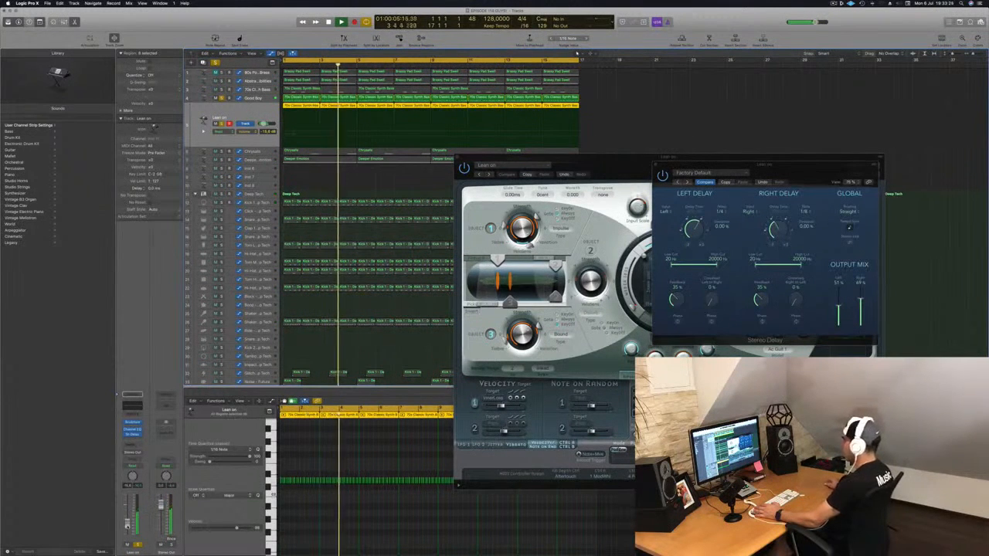
{"action": "left_click_drag", "start_coordinate": [623, 174], "coordinate": [500, 206]}
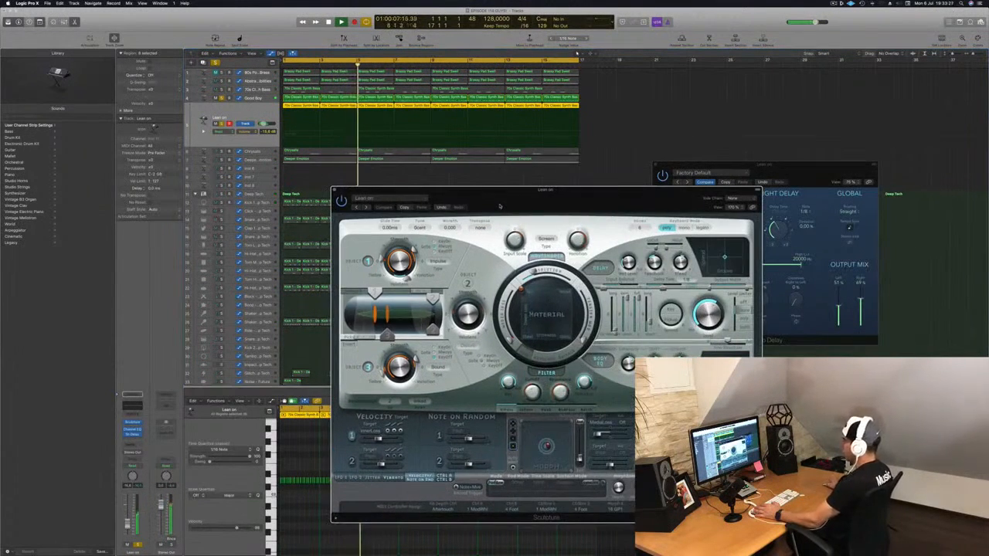
{"action": "left_click", "coordinate": [334, 190]}
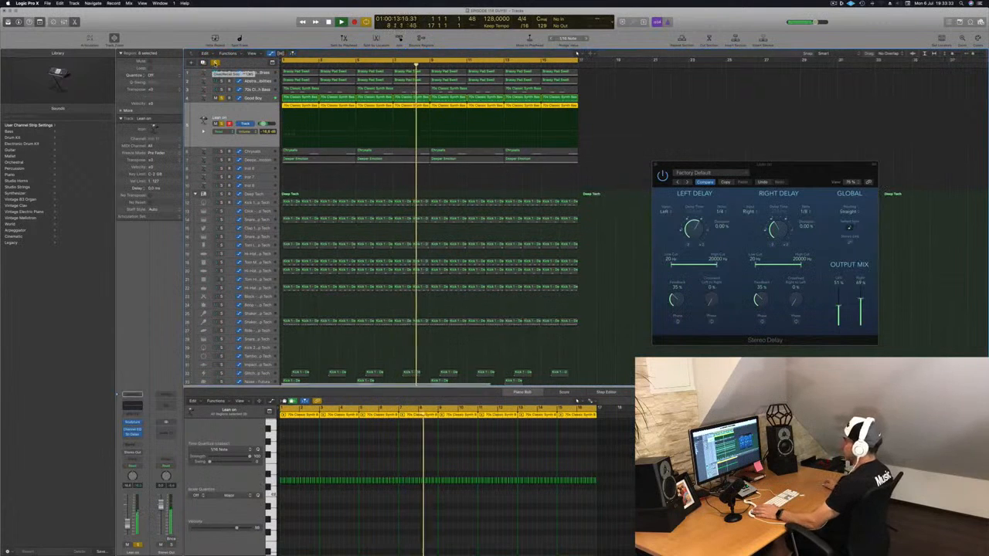
{"action": "left_click", "coordinate": [214, 63]}
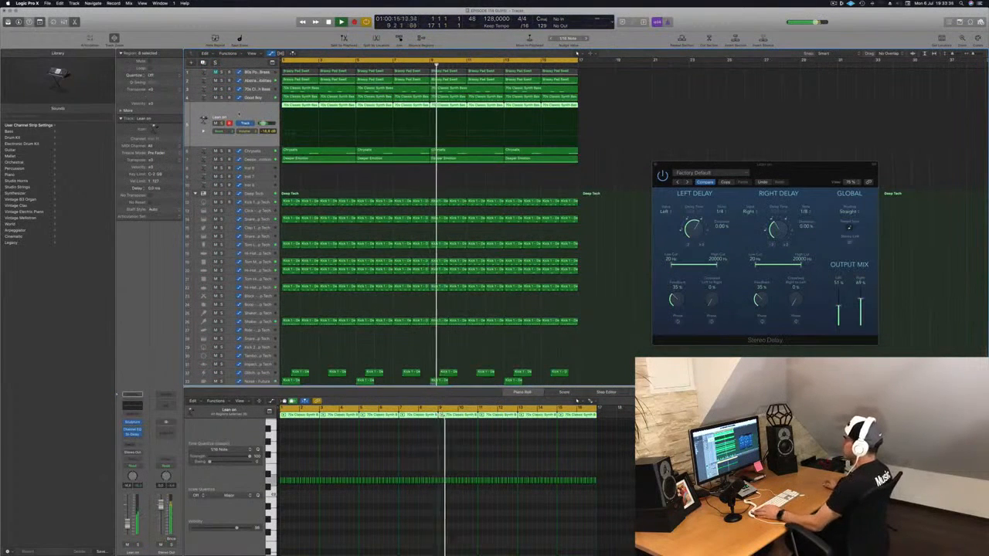
Step: Set the Lean on track's Stereo Delay output mix to 20% left and 50% right and close the plug-in window
{"action": "scroll", "coordinate": [371, 161], "scroll_direction": "down", "scroll_amount": 2}
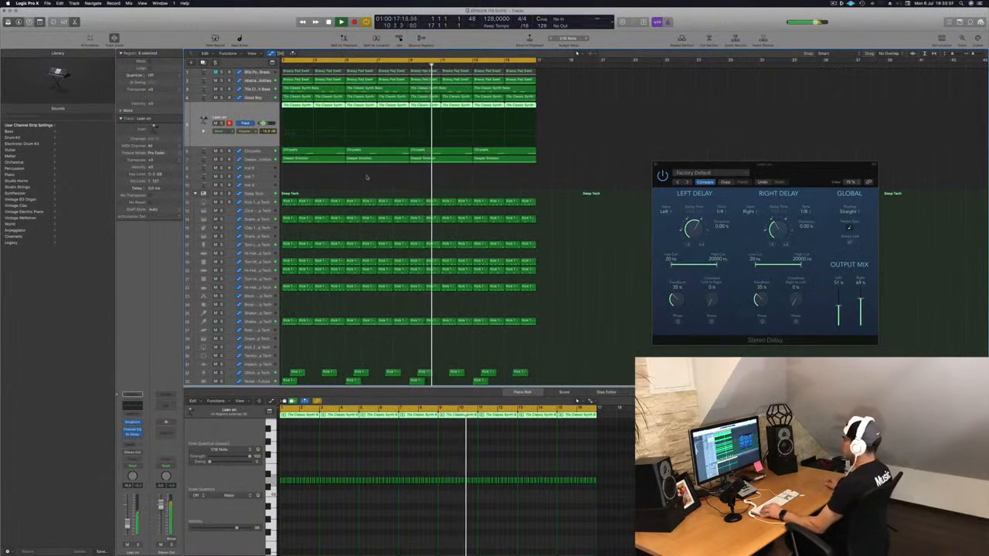
{"action": "scroll", "coordinate": [367, 178], "scroll_direction": "down", "scroll_amount": 4}
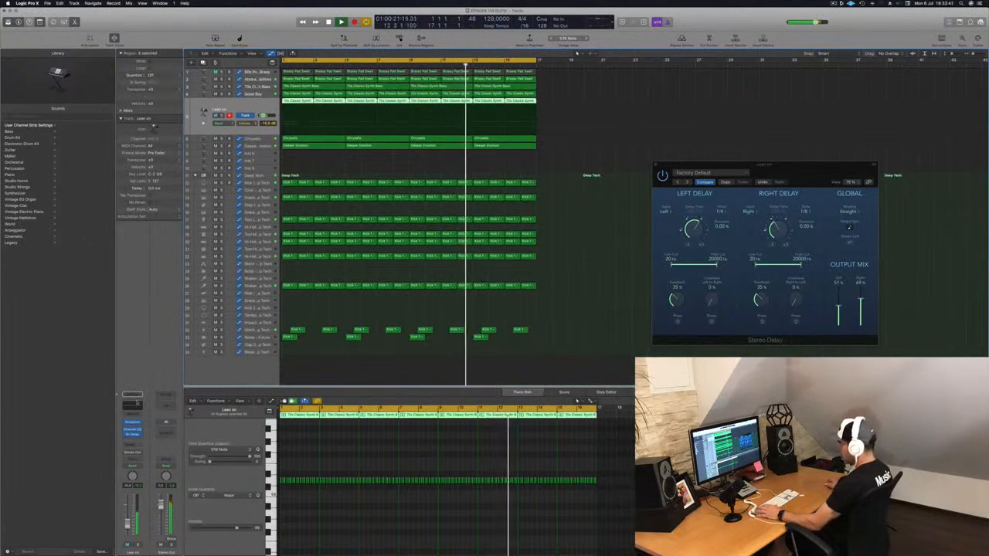
{"action": "left_click", "coordinate": [132, 435]}
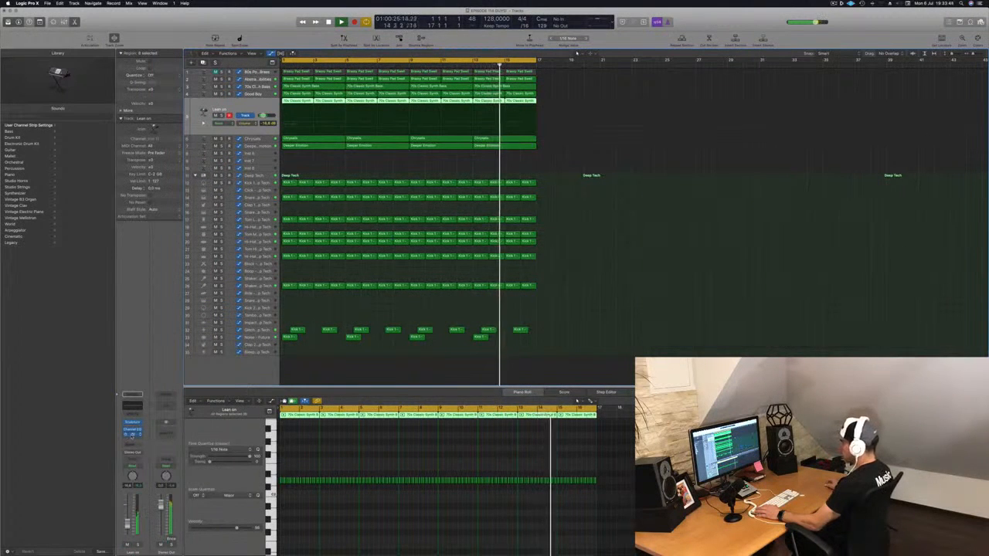
{"action": "left_click", "coordinate": [132, 435]}
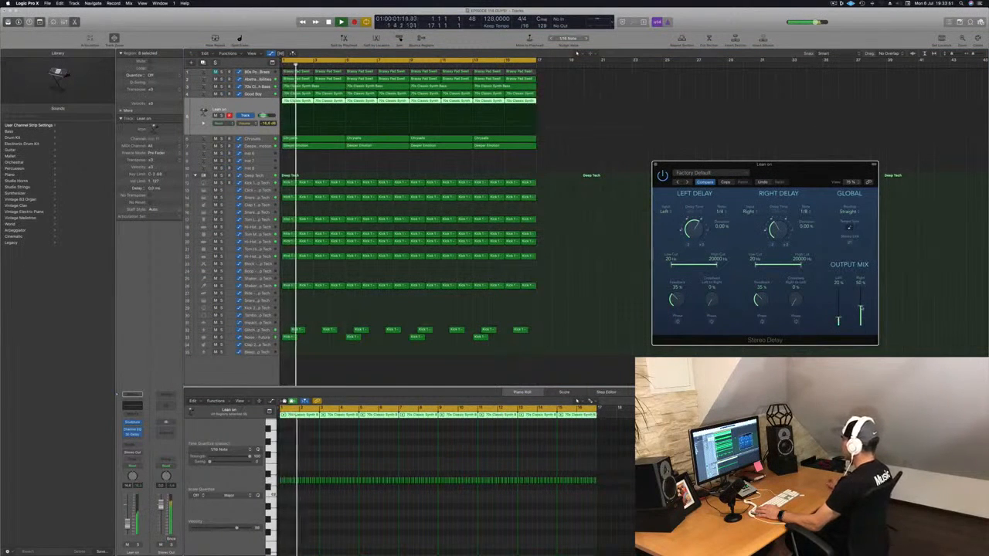
{"action": "left_click", "coordinate": [653, 166]}
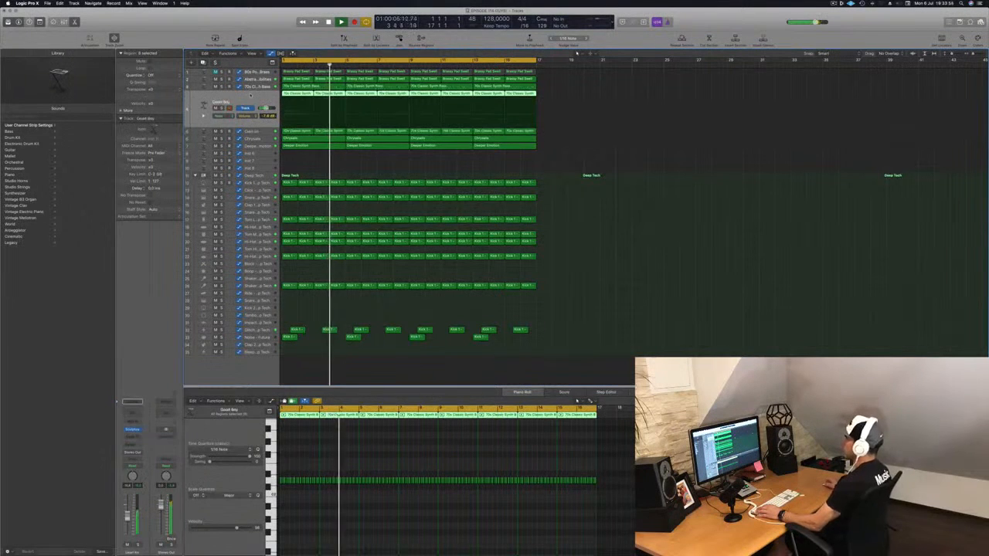
Step: Duplicate the 70s Classic Synth Bass track and copy its first region onto the new track
{"action": "left_click", "coordinate": [250, 88]}
{"action": "key", "text": "Return"}
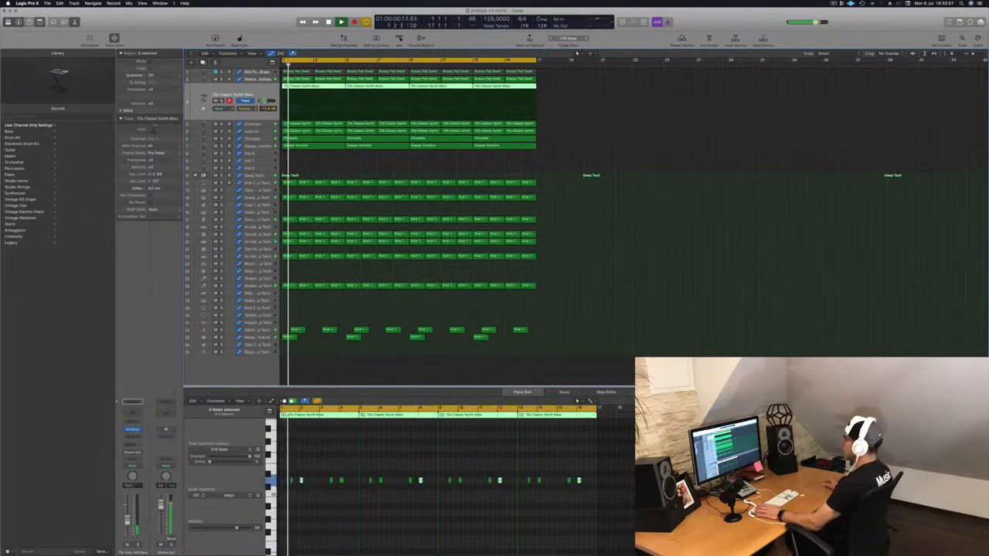
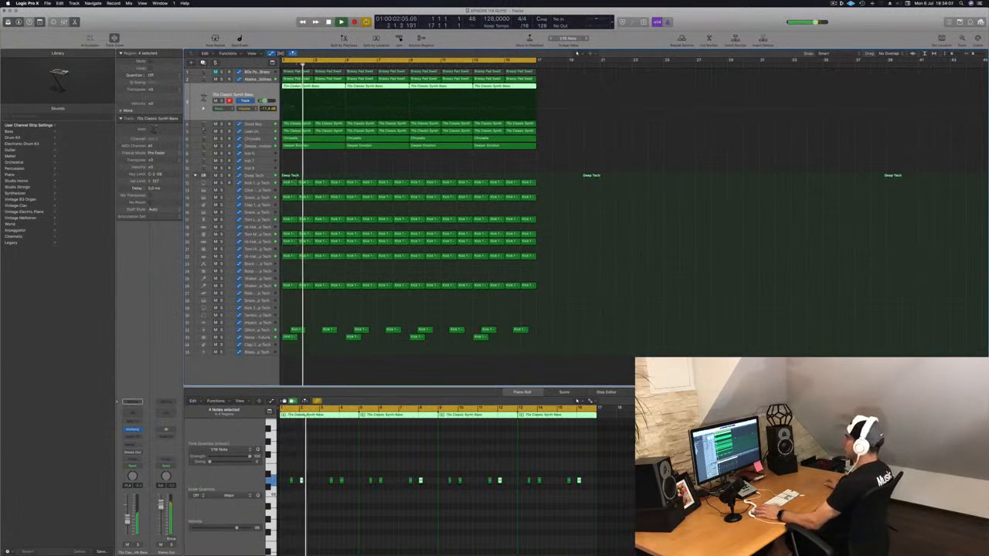
{"action": "key", "text": "super+d"}
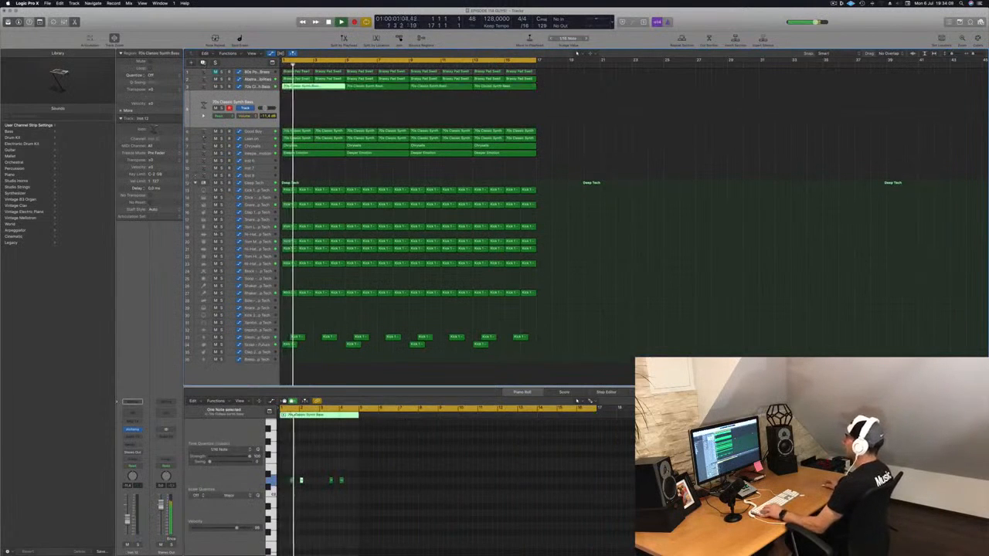
{"action": "left_click_drag", "start_coordinate": [318, 88], "coordinate": [316, 108]}
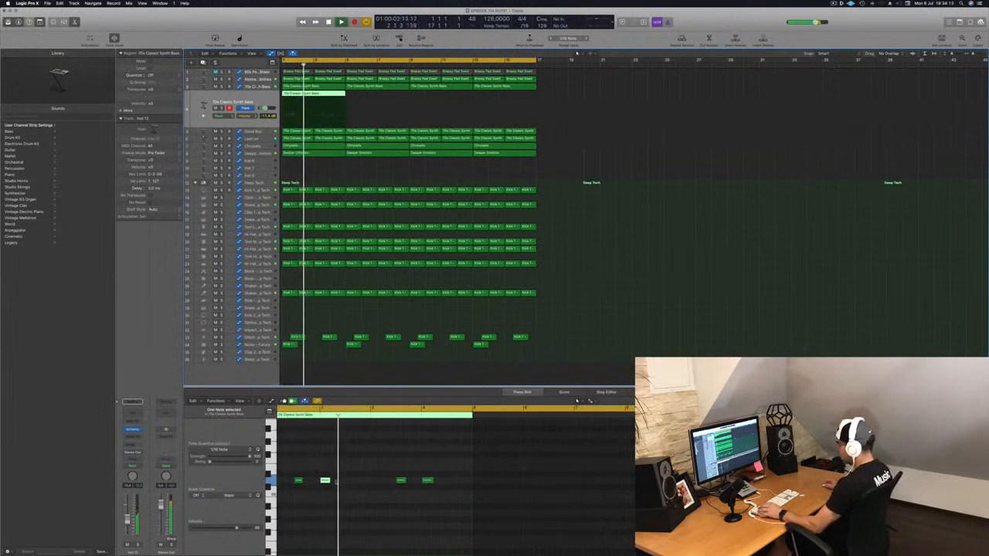
Step: Copy all four notes of the duplicated bass region one bar later in the piano roll
{"action": "left_click_drag", "start_coordinate": [299, 471], "coordinate": [475, 492]}
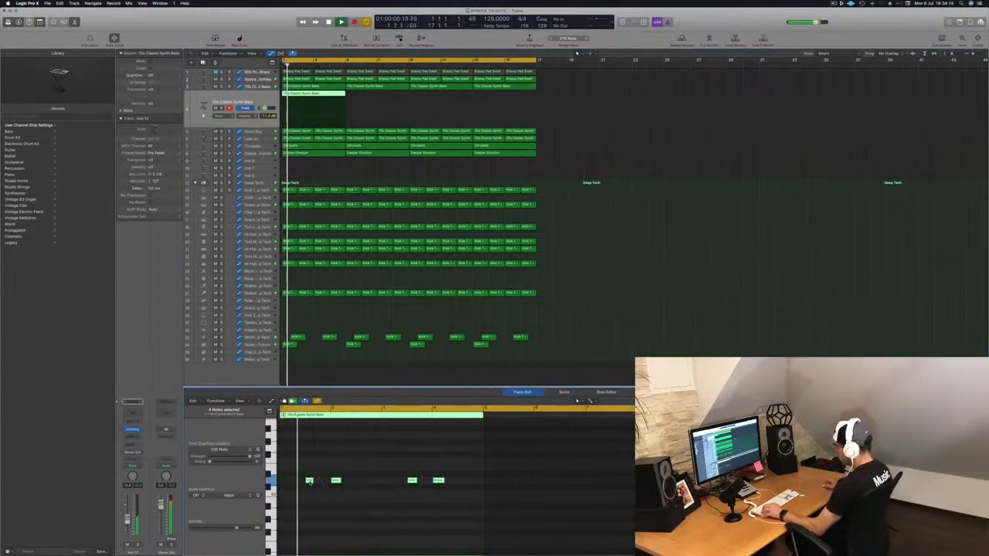
{"action": "scroll", "coordinate": [310, 483], "scroll_direction": "up", "scroll_amount": 5}
{"action": "scroll", "coordinate": [319, 484], "scroll_direction": "left", "scroll_amount": 3}
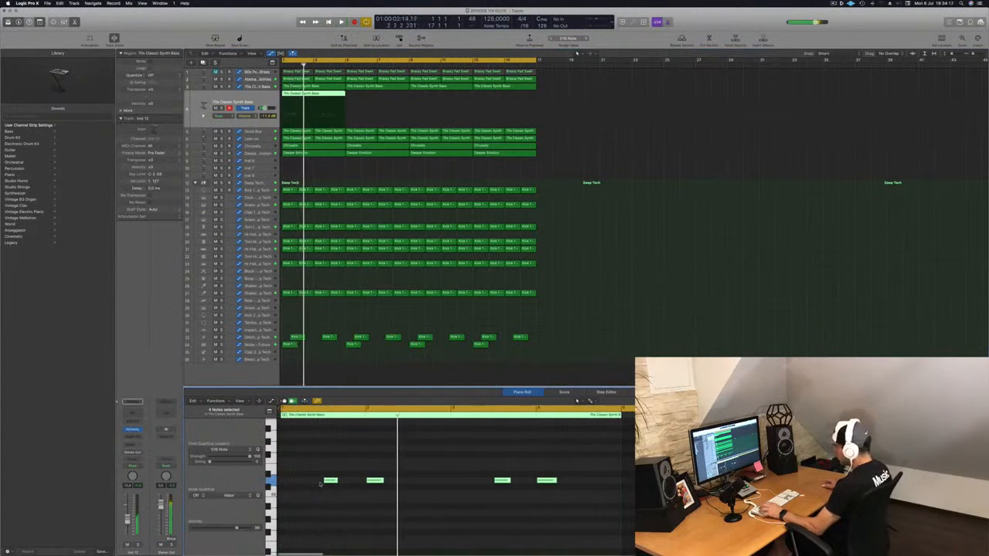
{"action": "left_click_drag", "start_coordinate": [329, 483], "coordinate": [400, 487]}
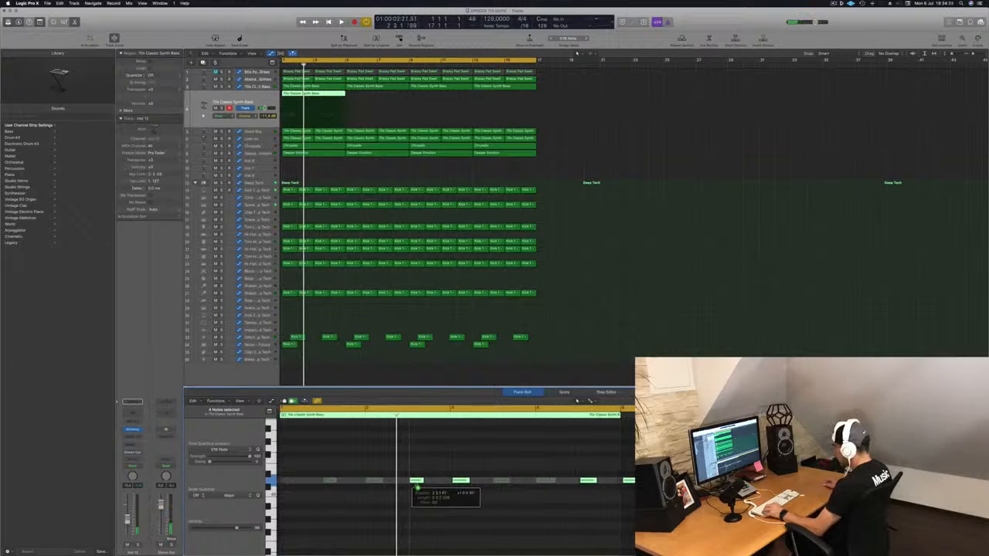
{"action": "left_click_drag", "start_coordinate": [414, 485], "coordinate": [415, 485]}
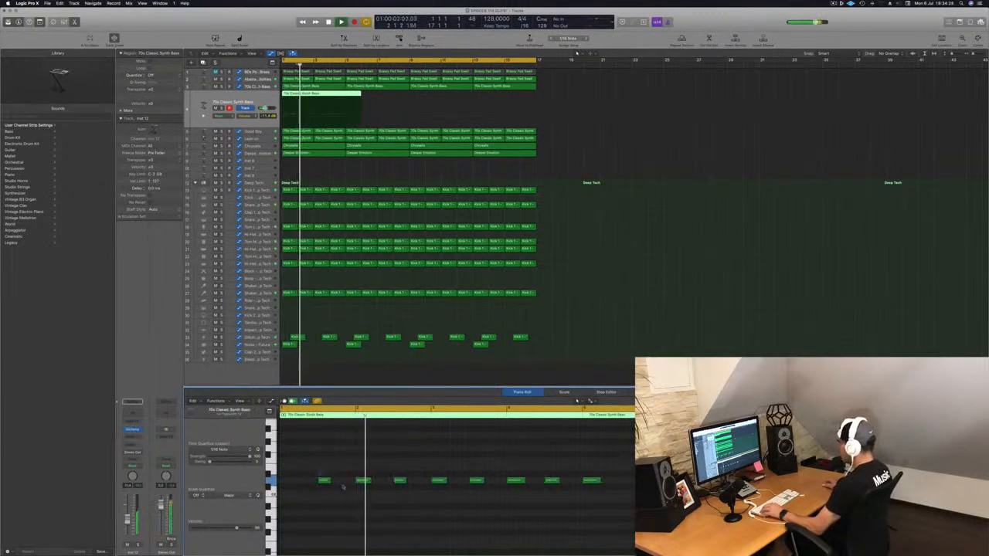
Step: Delete the duplicated region's notes except the single short ones midway through bars 2 and 4
{"action": "left_click_drag", "start_coordinate": [317, 472], "coordinate": [371, 488]}
{"action": "key", "text": "Delete"}
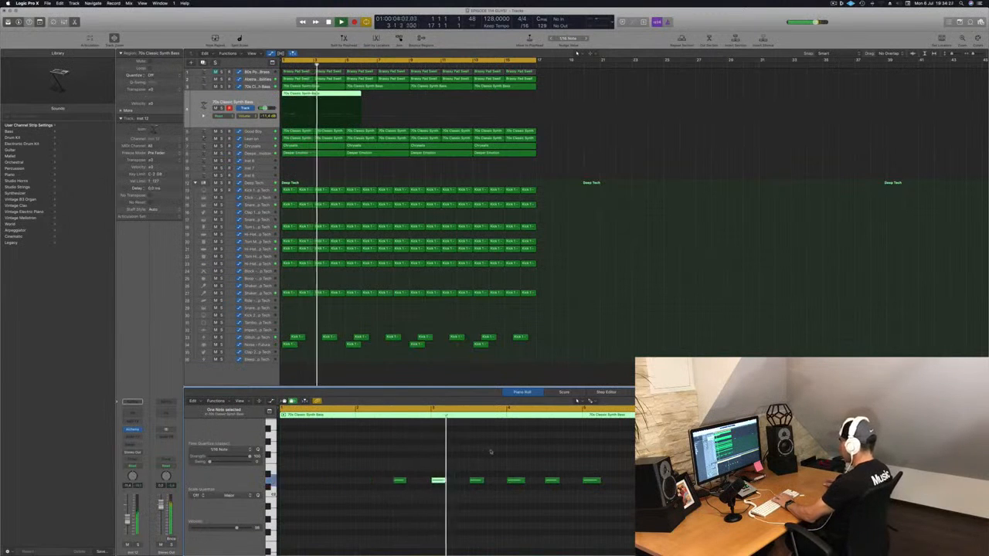
{"action": "left_click", "coordinate": [438, 480]}
{"action": "key", "text": "Delete"}
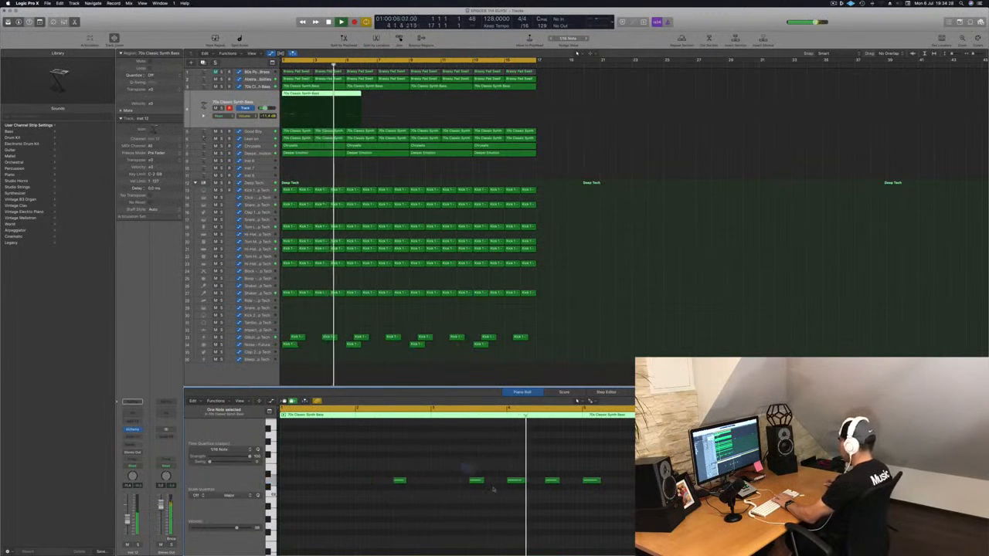
{"action": "left_click_drag", "start_coordinate": [461, 466], "coordinate": [529, 494]}
{"action": "key", "text": "Delete"}
{"action": "key", "text": "Delete"}
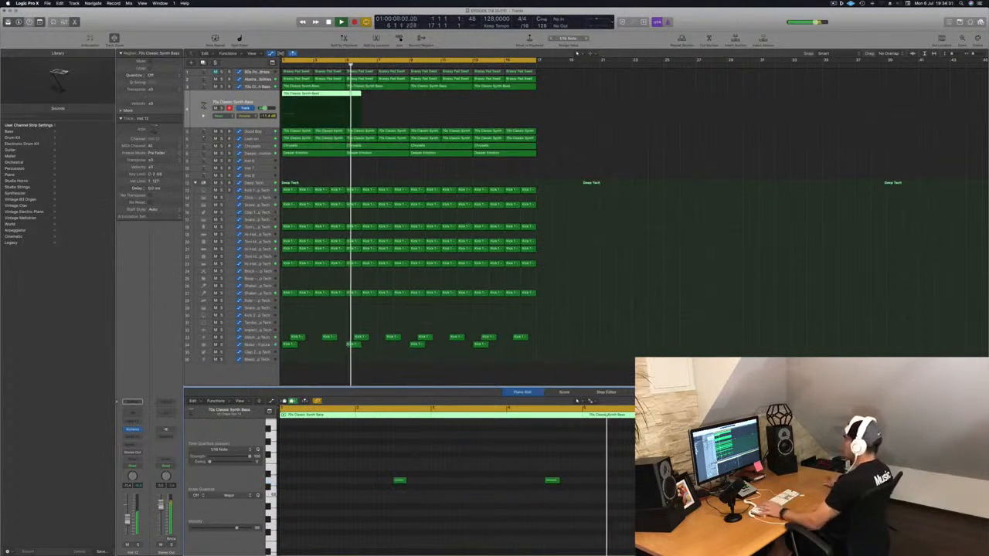
Step: Split the duplicated bass region at bar 5, delete the overhanging part and select the four-bar region
{"action": "key", "text": "Return"}
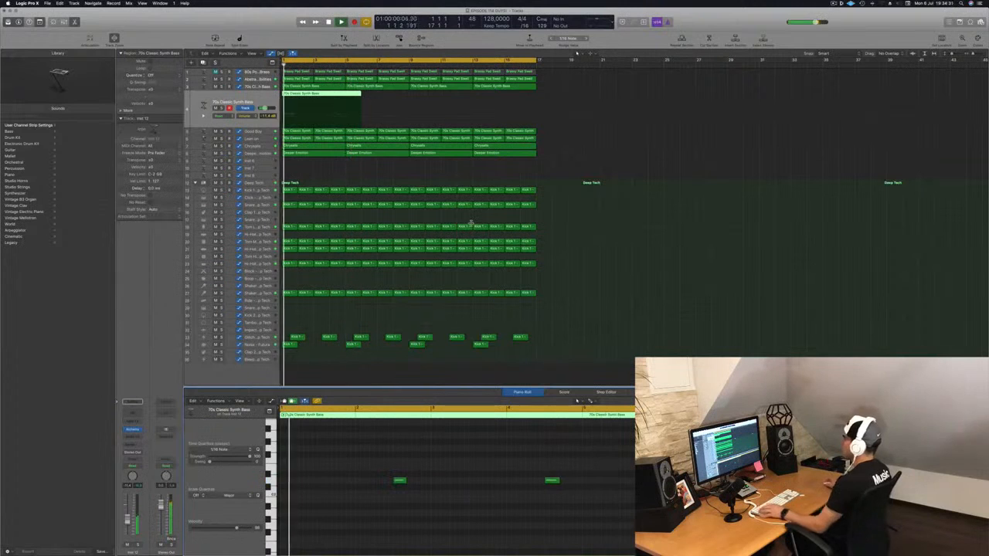
{"action": "left_click", "coordinate": [346, 94], "text": "super"}
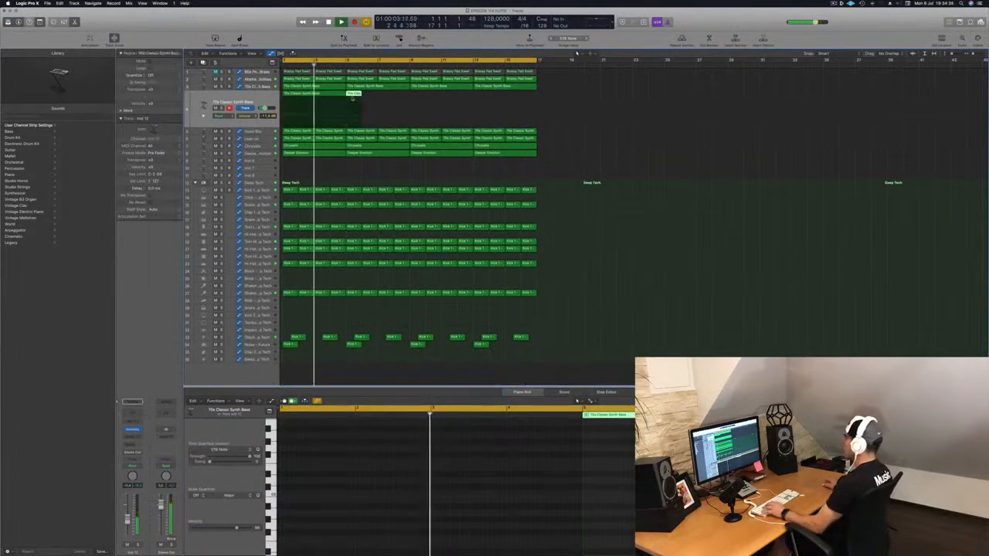
{"action": "key", "text": "Return"}
{"action": "left_click", "coordinate": [288, 99]}
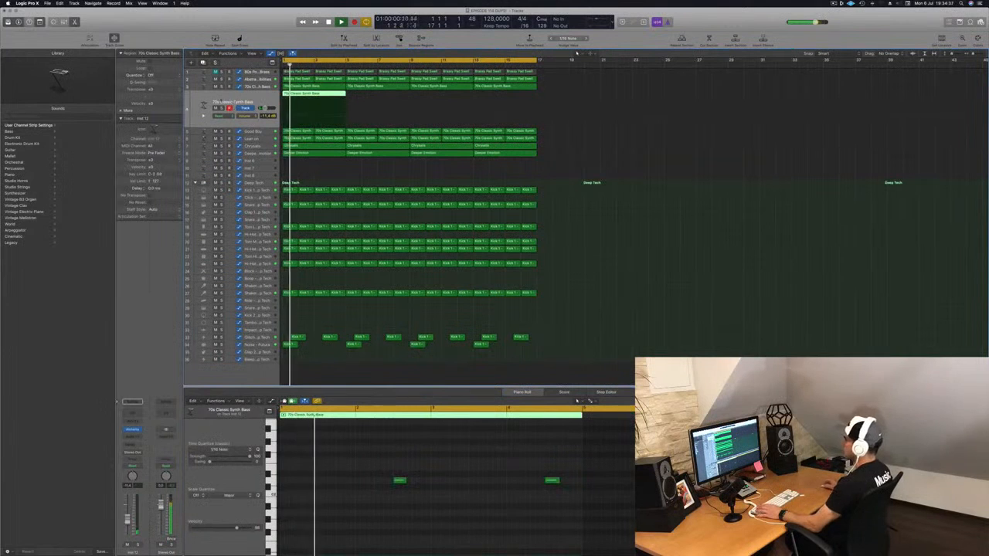
Step: Open Alchemy on the duplicated bass track, move its window aside and copy the four-bar region to bar 5
{"action": "left_click", "coordinate": [133, 430]}
{"action": "left_click_drag", "start_coordinate": [203, 21], "coordinate": [634, 143]}
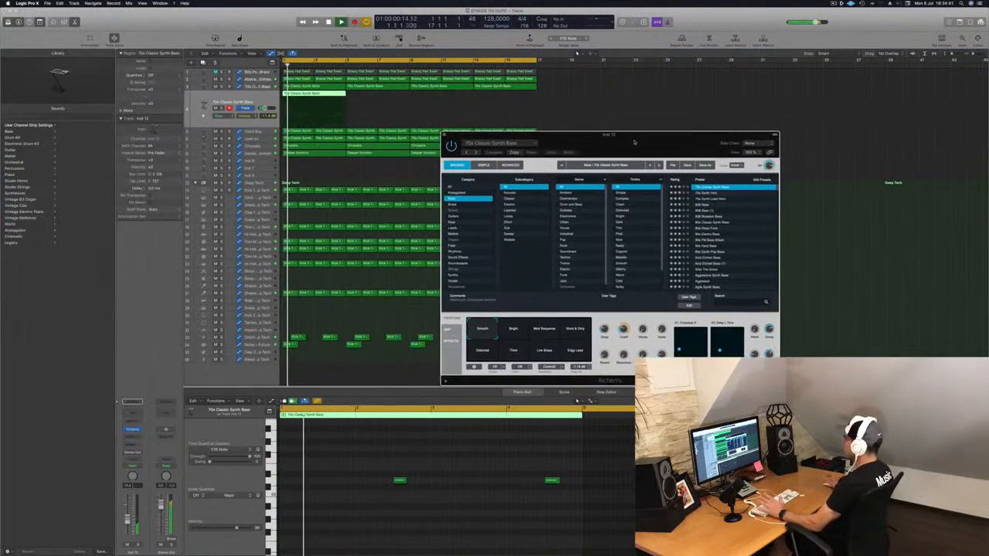
{"action": "left_click_drag", "start_coordinate": [307, 93], "coordinate": [374, 103]}
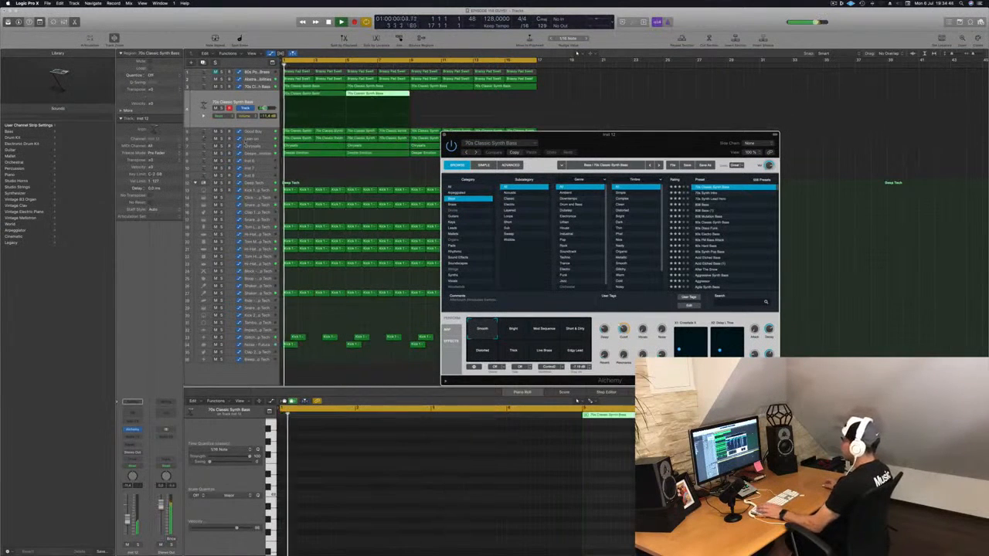
Step: Enable the low cut in the Lean on track's Channel EQ and raise its frequency to between 200 and 500 Hz
{"action": "left_click", "coordinate": [251, 140]}
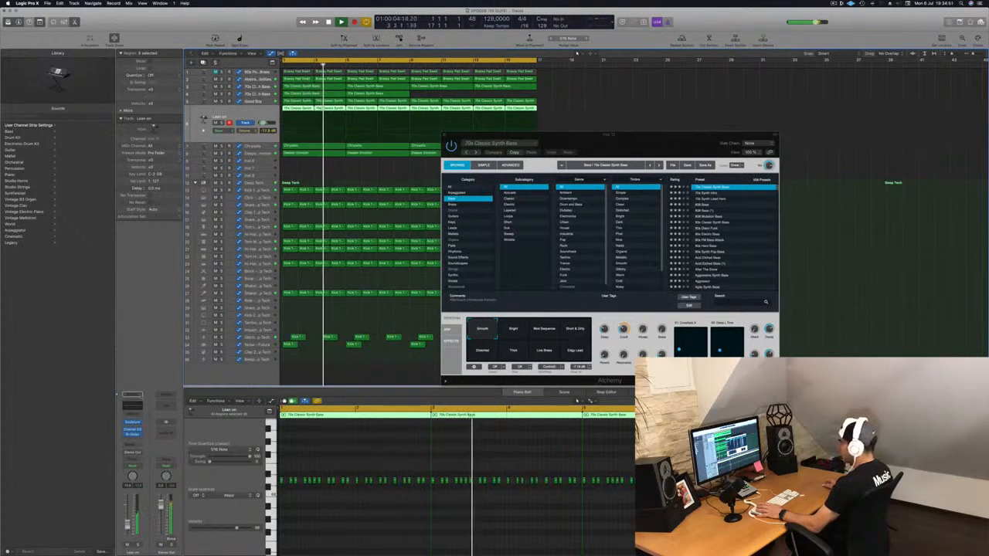
{"action": "left_click", "coordinate": [132, 406]}
{"action": "key", "text": "Return"}
{"action": "left_click", "coordinate": [45, 50]}
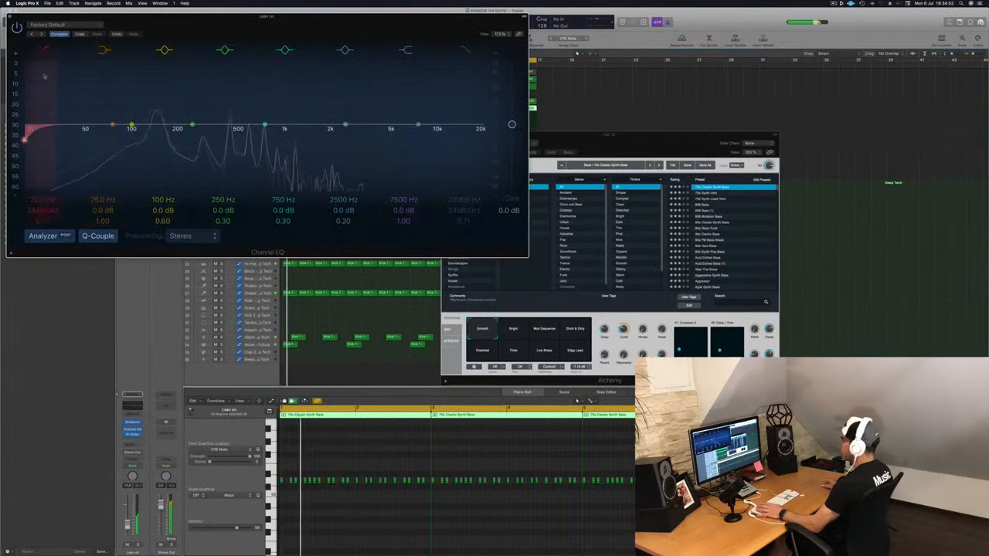
{"action": "left_click_drag", "start_coordinate": [47, 77], "coordinate": [261, 110]}
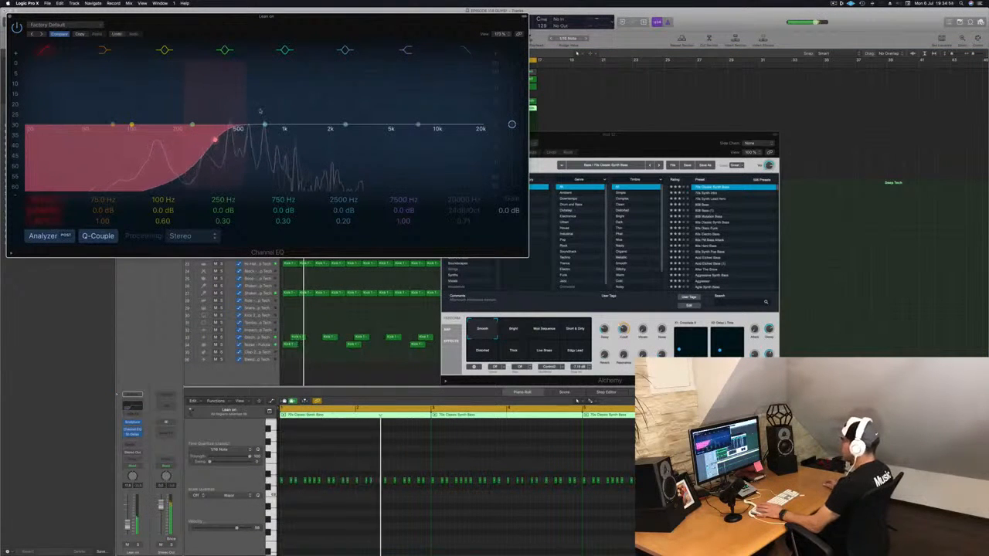
Step: Close the Channel EQ and the Alchemy plug-in windows to uncover the arrangement
{"action": "key", "text": "super+w"}
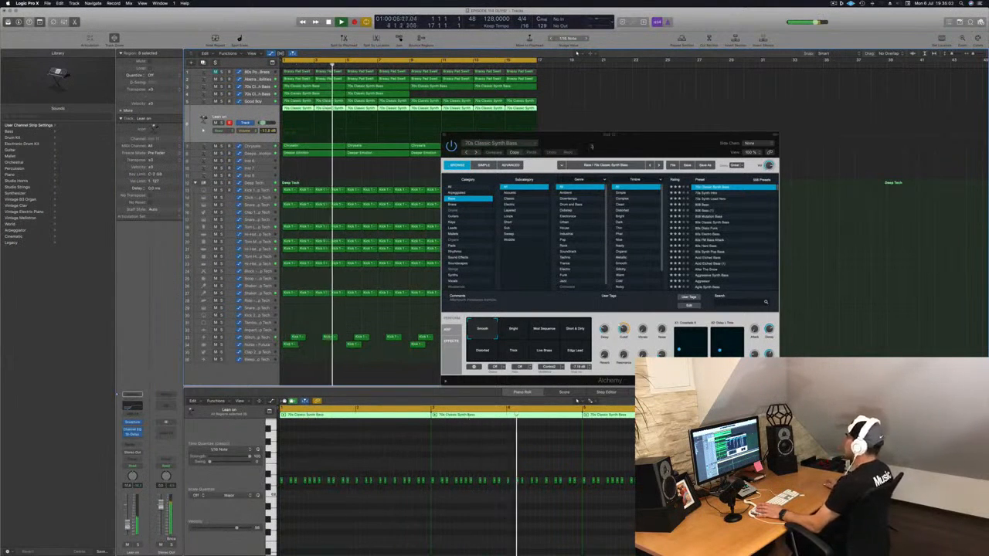
{"action": "left_click_drag", "start_coordinate": [592, 146], "coordinate": [455, 147]}
{"action": "key", "text": "super+w"}
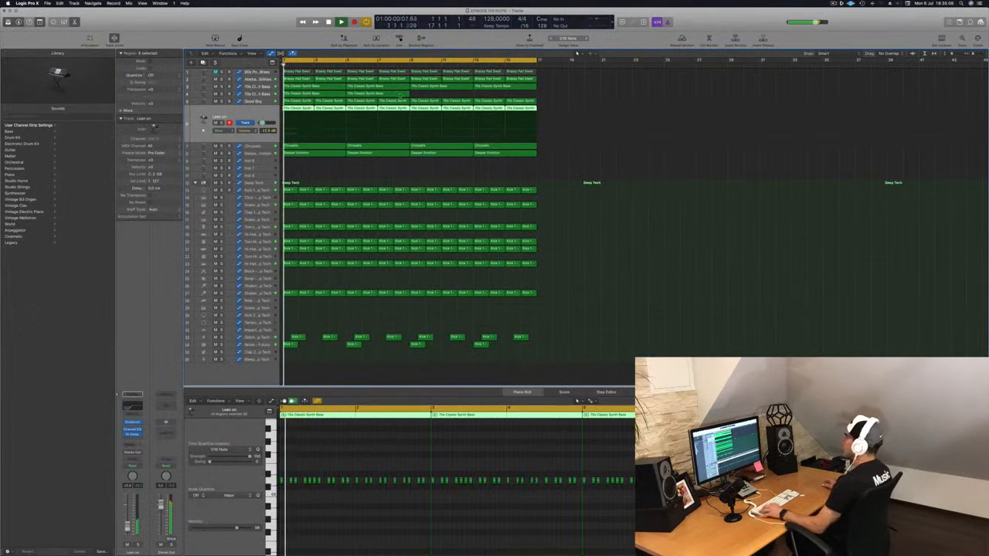
Step: Select both four-bar regions on the duplicated bass track and copy them to bar 9
{"action": "left_click", "coordinate": [386, 93]}
{"action": "left_click", "coordinate": [326, 92], "text": "shift"}
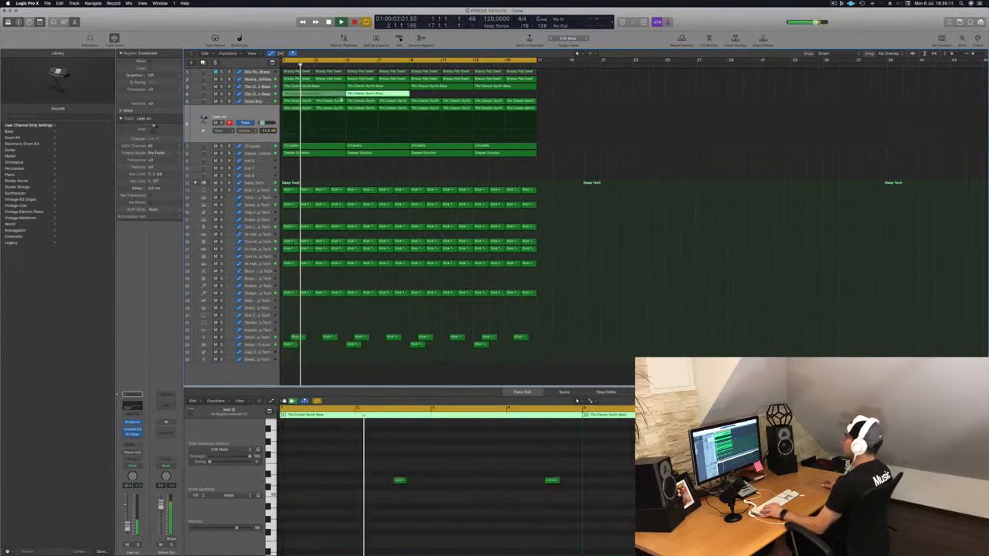
{"action": "left_click_drag", "start_coordinate": [340, 100], "coordinate": [442, 96]}
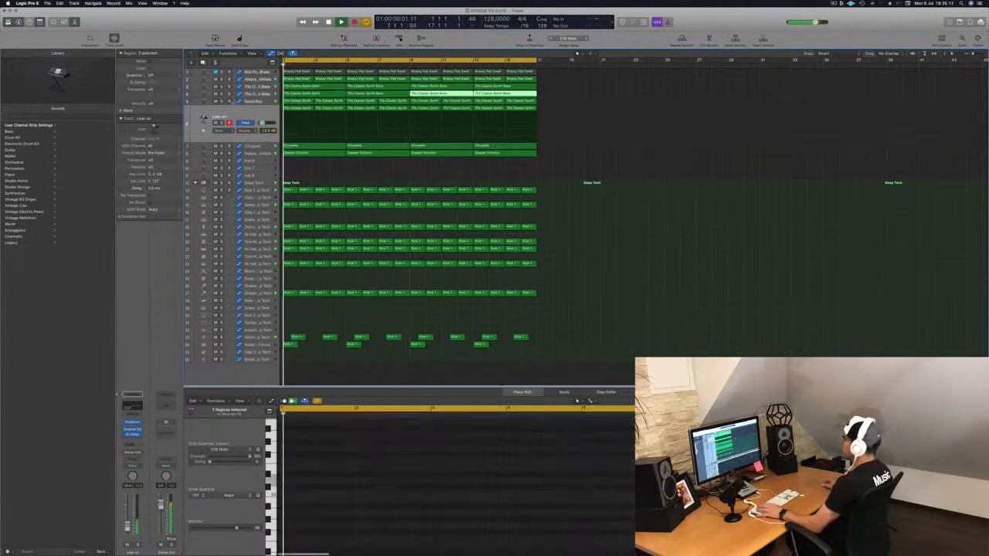
Step: Open Alchemy on the duplicated bass track and move its window clear of the track headers
{"action": "left_click", "coordinate": [252, 94]}
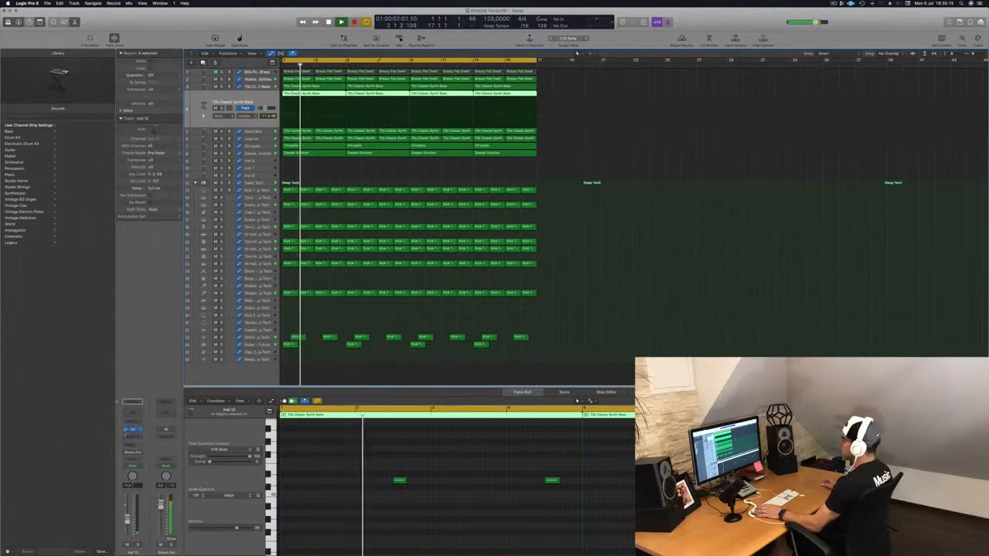
{"action": "left_click", "coordinate": [132, 430]}
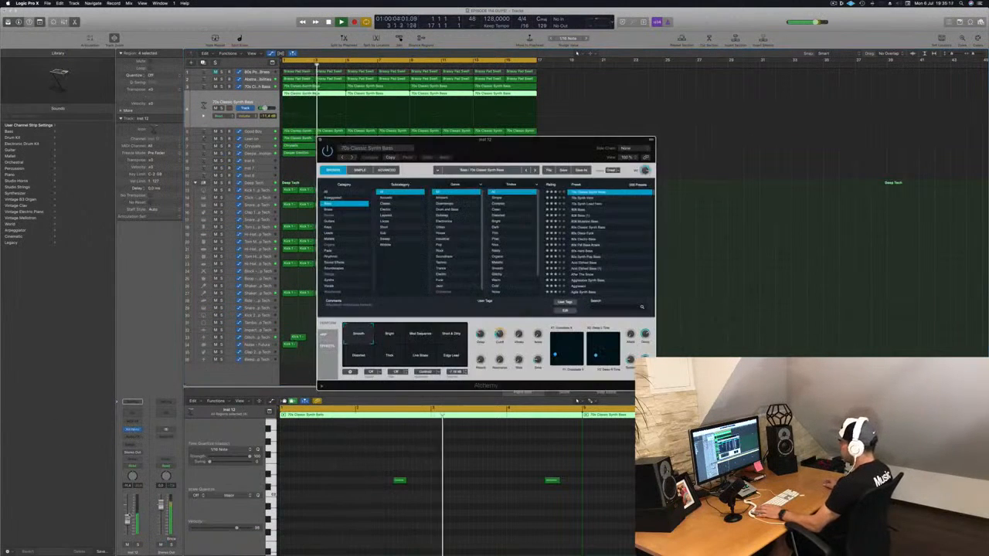
{"action": "left_click_drag", "start_coordinate": [626, 135], "coordinate": [746, 130]}
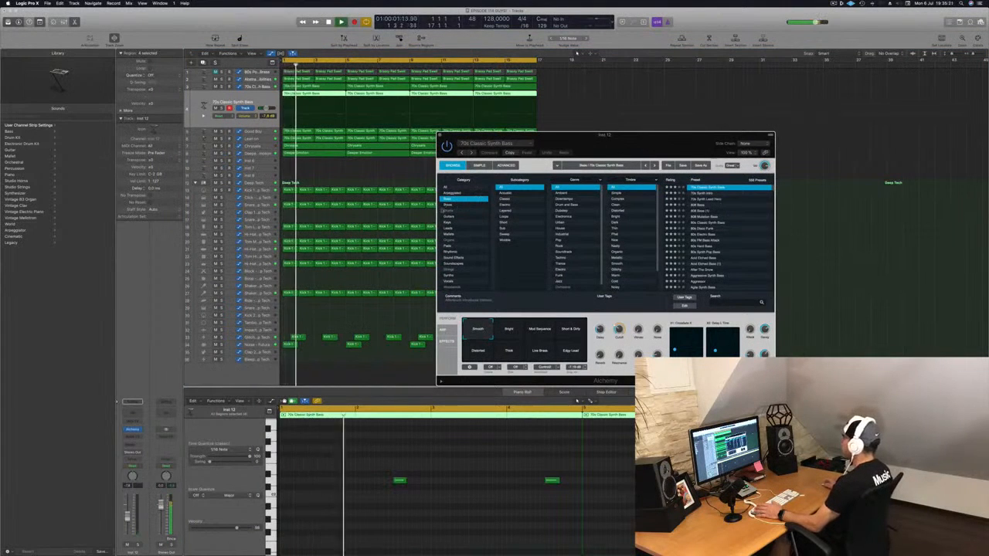
Step: Audition the Vintage Brassy Pad, Smooth Analog Lead and Out Of Touch presets from Alchemy's Brass category
{"action": "left_click", "coordinate": [460, 204]}
{"action": "left_click", "coordinate": [738, 276]}
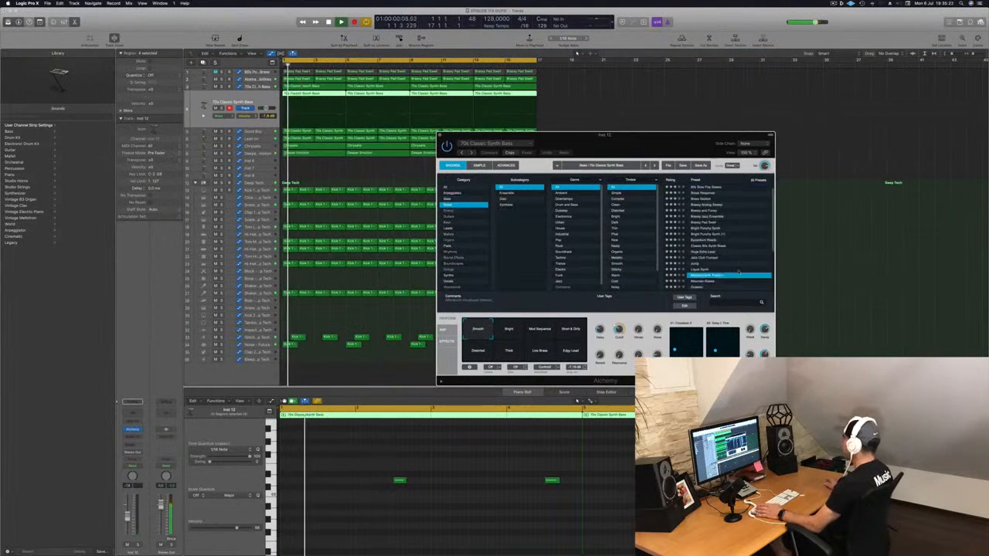
{"action": "scroll", "coordinate": [738, 275], "scroll_direction": "down", "scroll_amount": 5}
{"action": "left_click", "coordinate": [717, 281]}
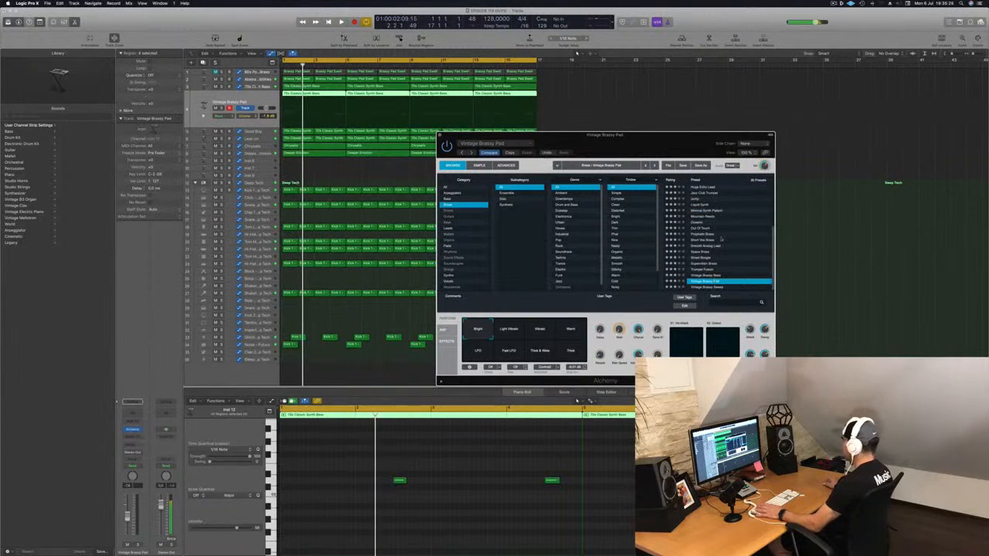
{"action": "left_click", "coordinate": [711, 246]}
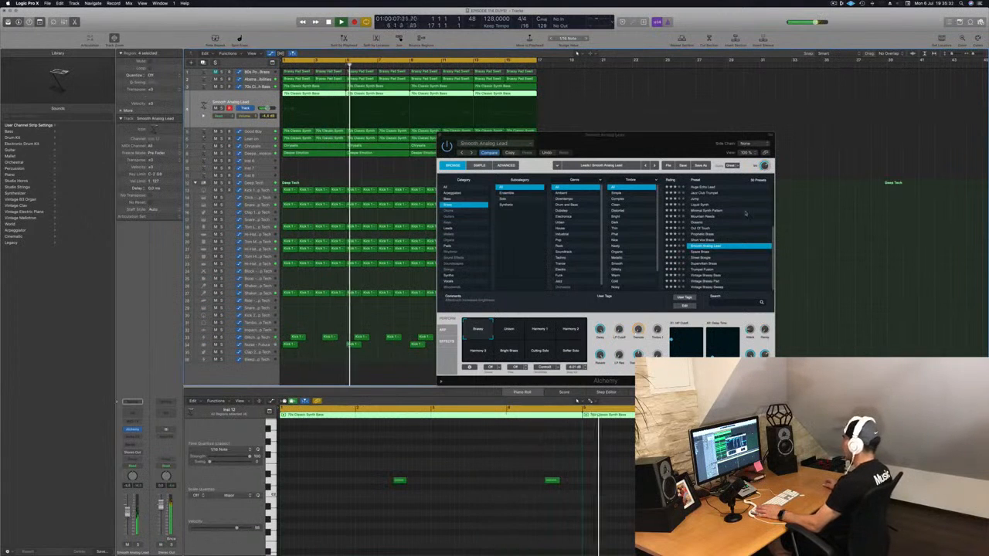
{"action": "left_click", "coordinate": [700, 228]}
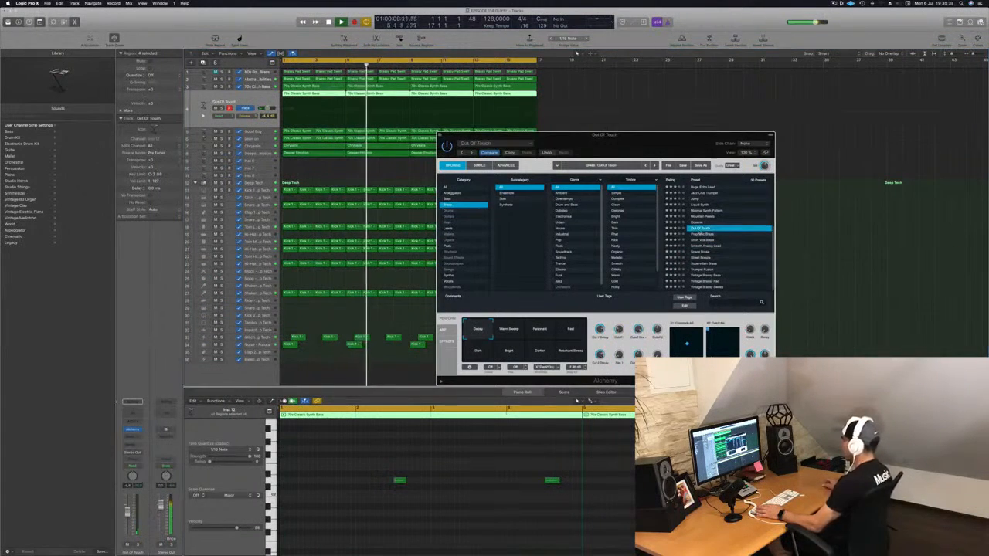
{"action": "scroll", "coordinate": [719, 236], "scroll_direction": "up", "scroll_amount": 4}
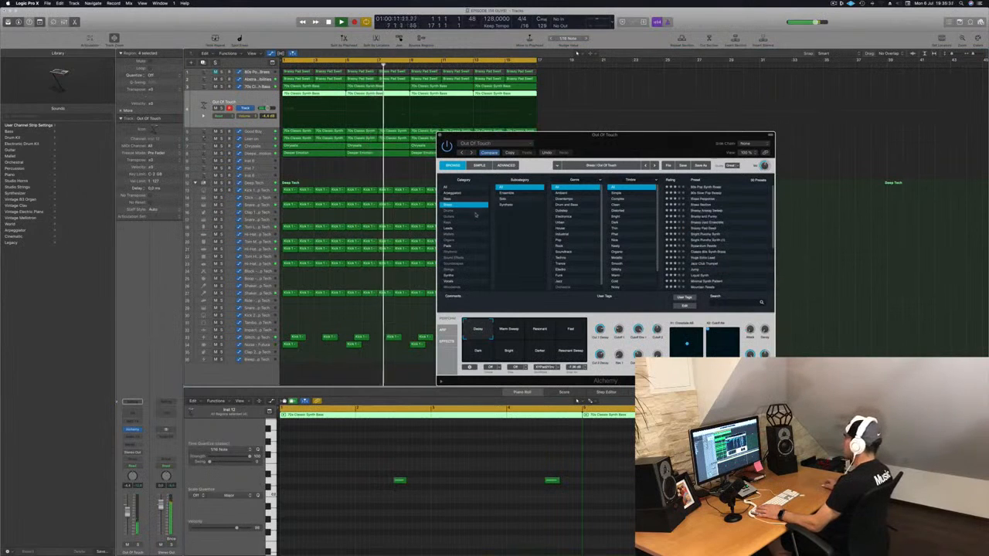
Step: Return to Alchemy's Bass category and audition several presets, including Invader and Insane Glory
{"action": "left_click", "coordinate": [452, 199]}
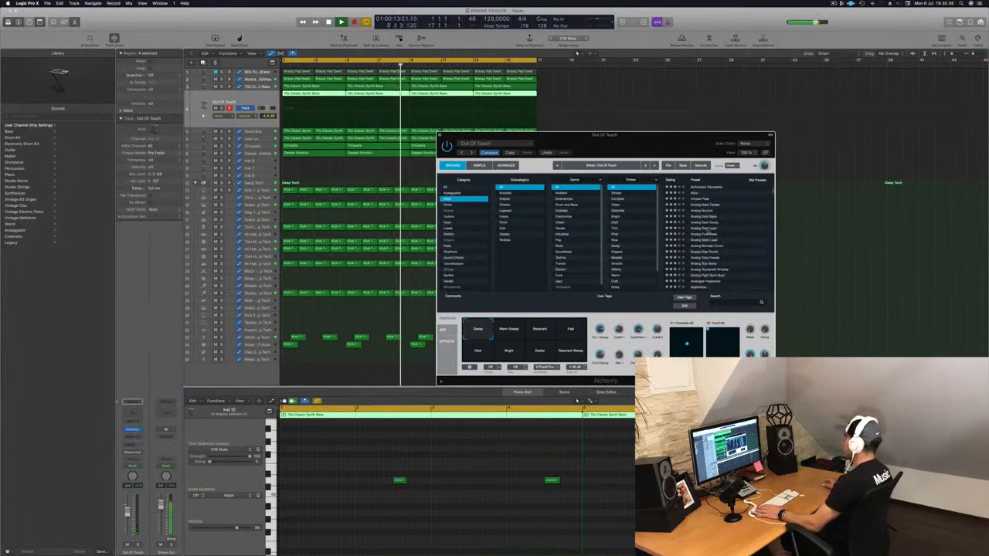
{"action": "scroll", "coordinate": [714, 234], "scroll_direction": "down", "scroll_amount": 15}
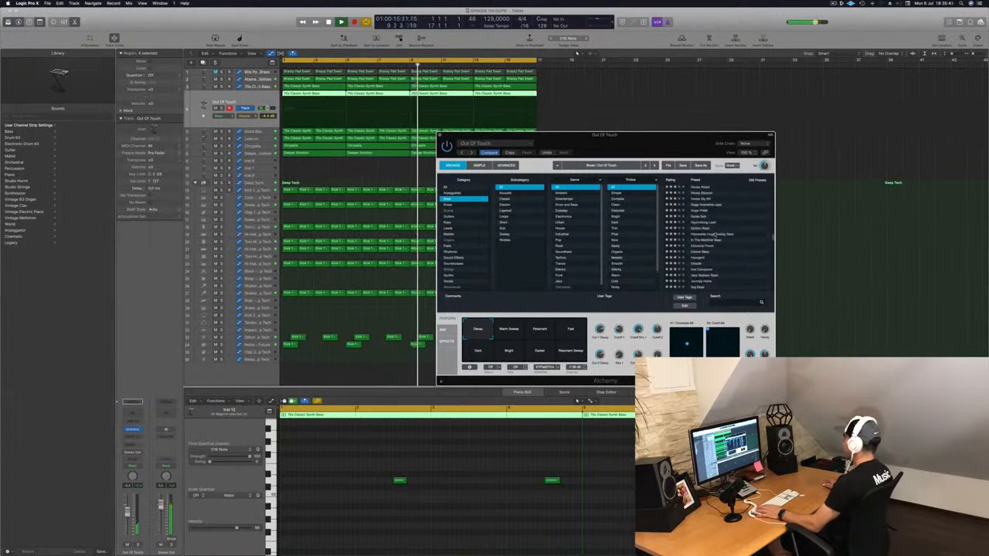
{"action": "left_click", "coordinate": [723, 269]}
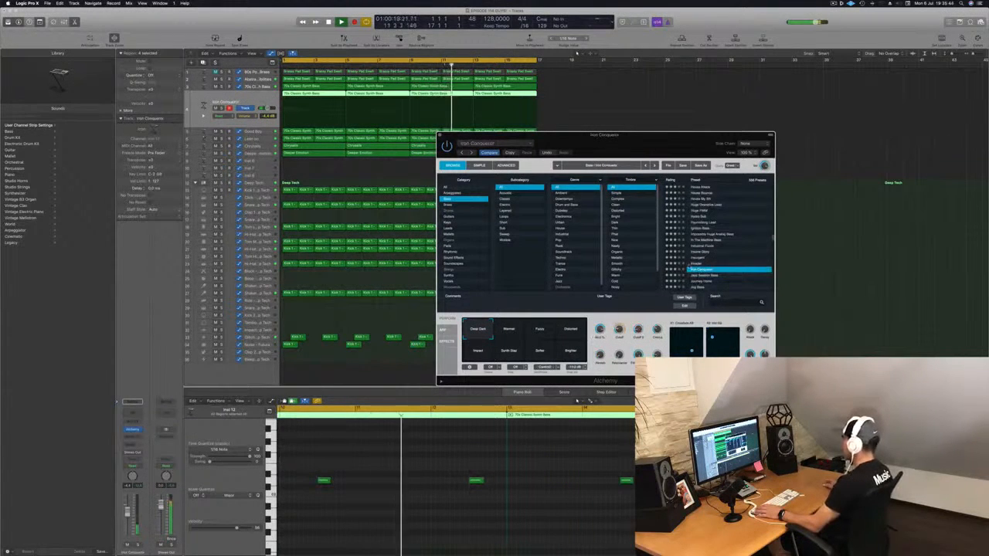
{"action": "key", "text": "Up"}
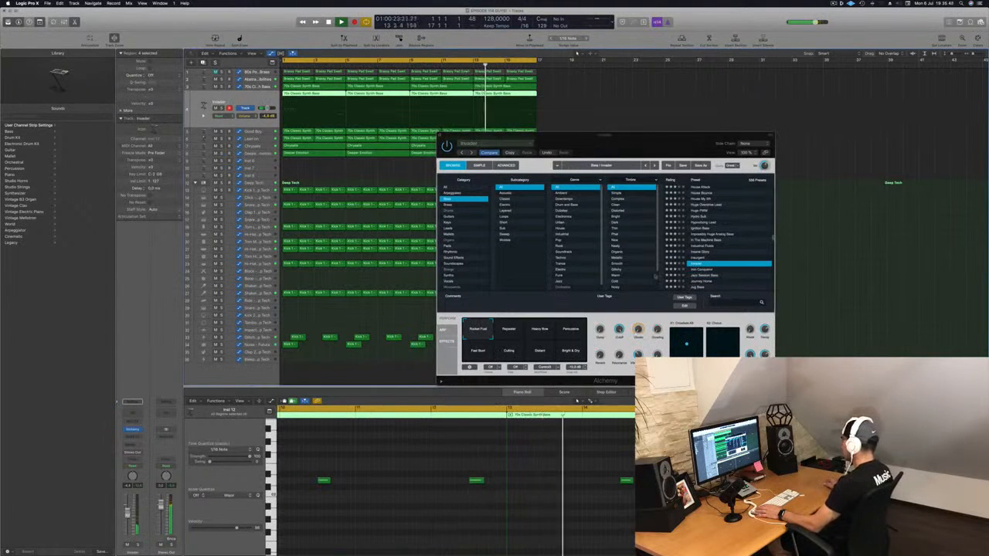
{"action": "left_click", "coordinate": [707, 253]}
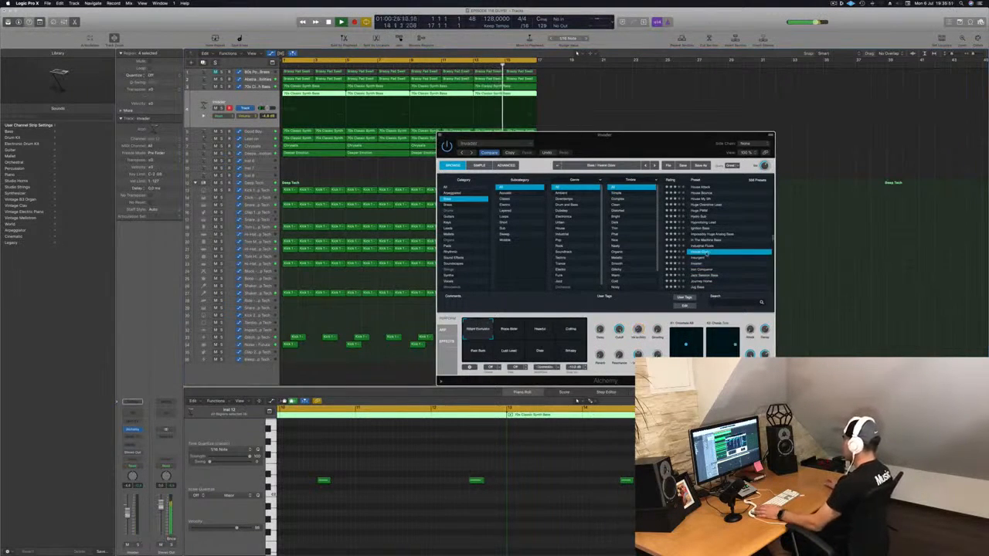
{"action": "key", "text": "Return"}
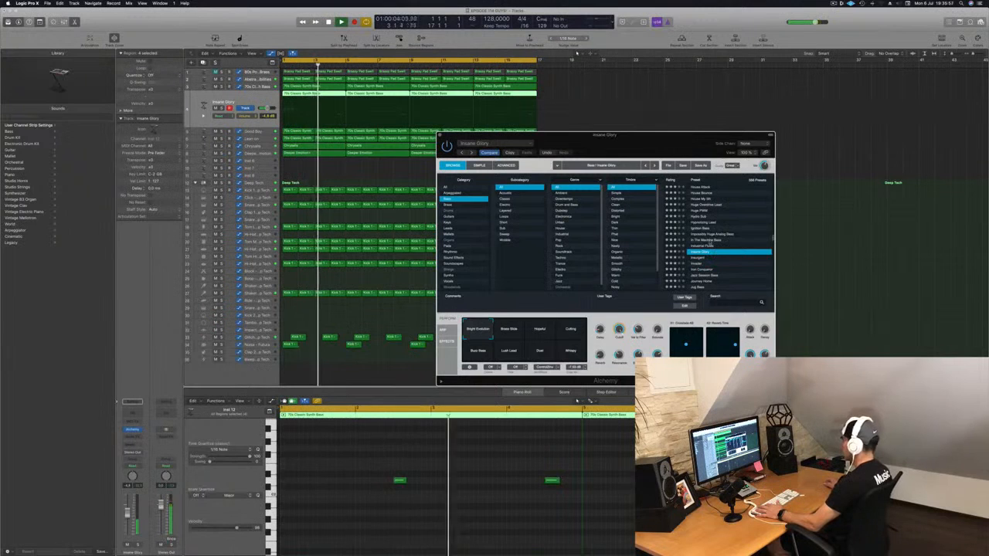
Step: Audition the Industrial Fluids, Hydro Sub and Heavy Stacked Lead bass presets on the duplicated track
{"action": "left_click", "coordinate": [710, 247]}
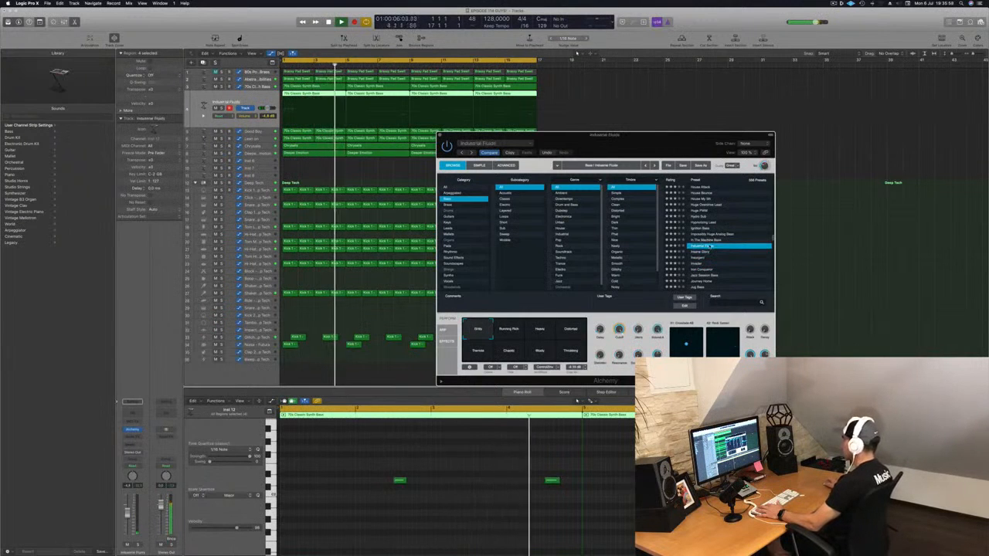
{"action": "left_click", "coordinate": [709, 216]}
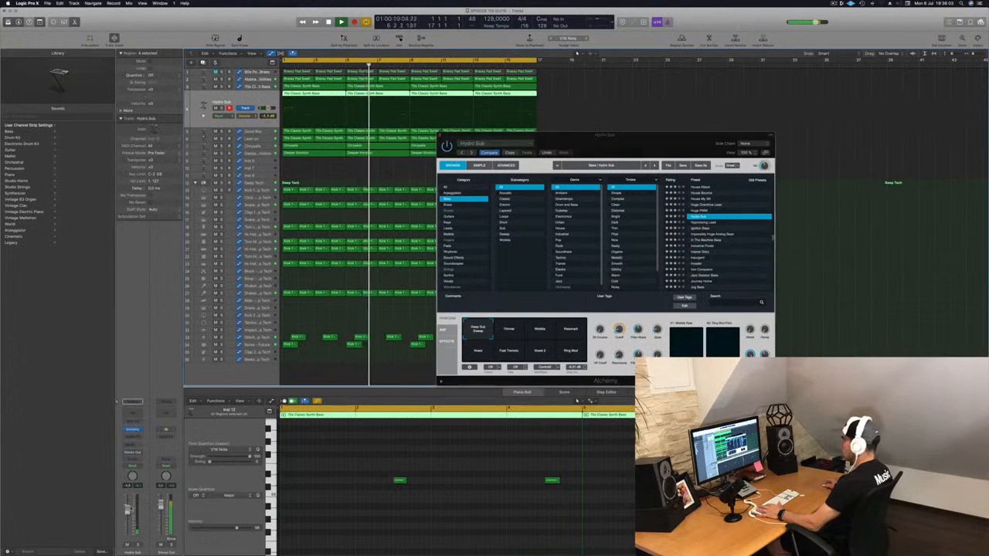
{"action": "key", "text": "Up"}
{"action": "key", "text": "Up"}
{"action": "key", "text": "Up"}
{"action": "key", "text": "Up"}
{"action": "key", "text": "Up"}
{"action": "key", "text": "Up"}
{"action": "key", "text": "Up"}
{"action": "key", "text": "Up"}
{"action": "key", "text": "Up"}
{"action": "key", "text": "Up"}
{"action": "key", "text": "Up"}
{"action": "key", "text": "Up"}
{"action": "key", "text": "Up"}
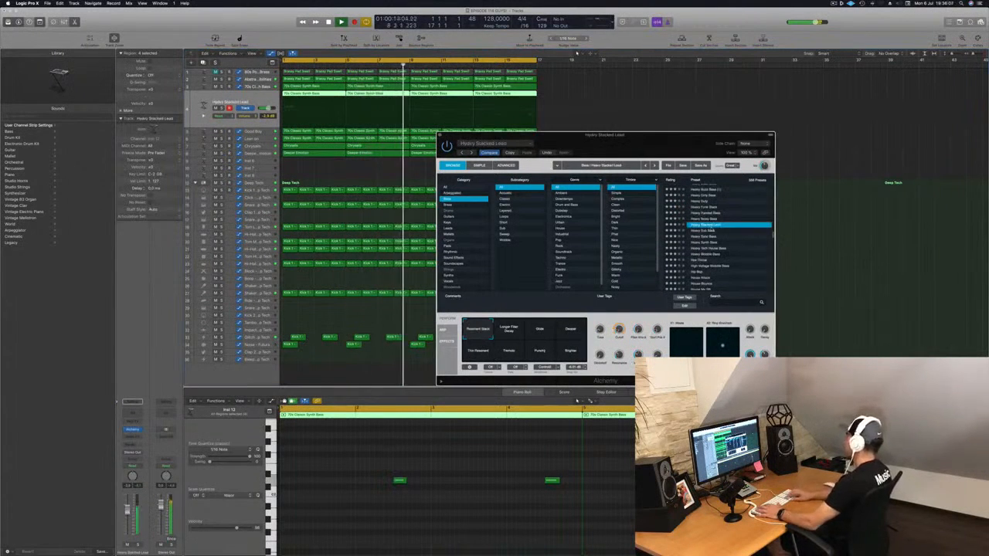
Step: Audition the Heavy Duty and Heavy Buzz Bass presets on the duplicated track
{"action": "scroll", "coordinate": [723, 239], "scroll_direction": "up", "scroll_amount": 1}
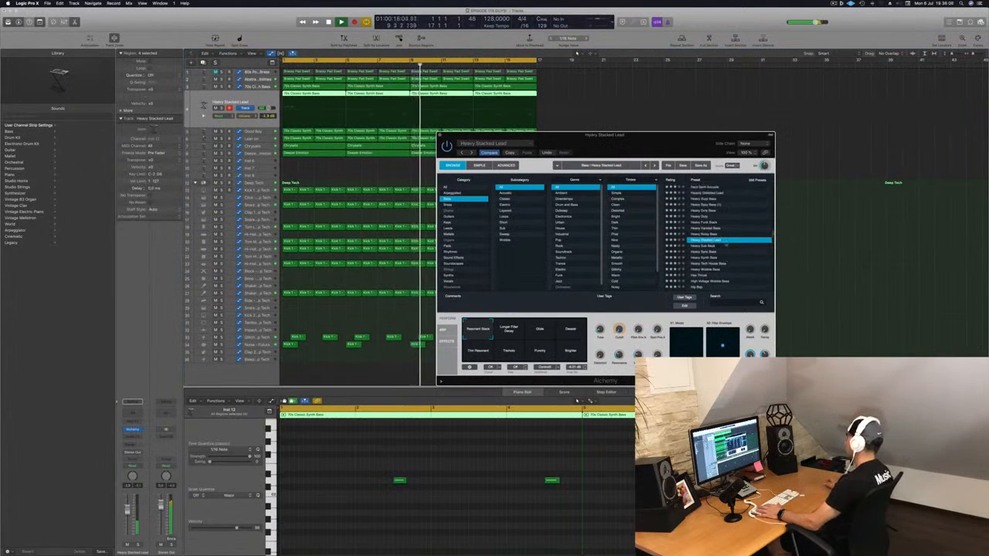
{"action": "scroll", "coordinate": [727, 244], "scroll_direction": "up", "scroll_amount": 1}
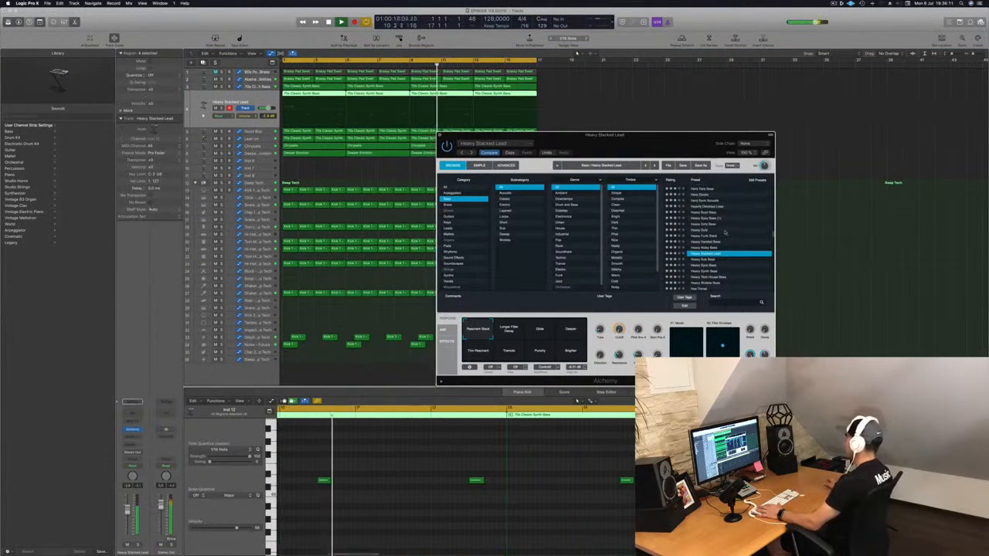
{"action": "left_click", "coordinate": [704, 230]}
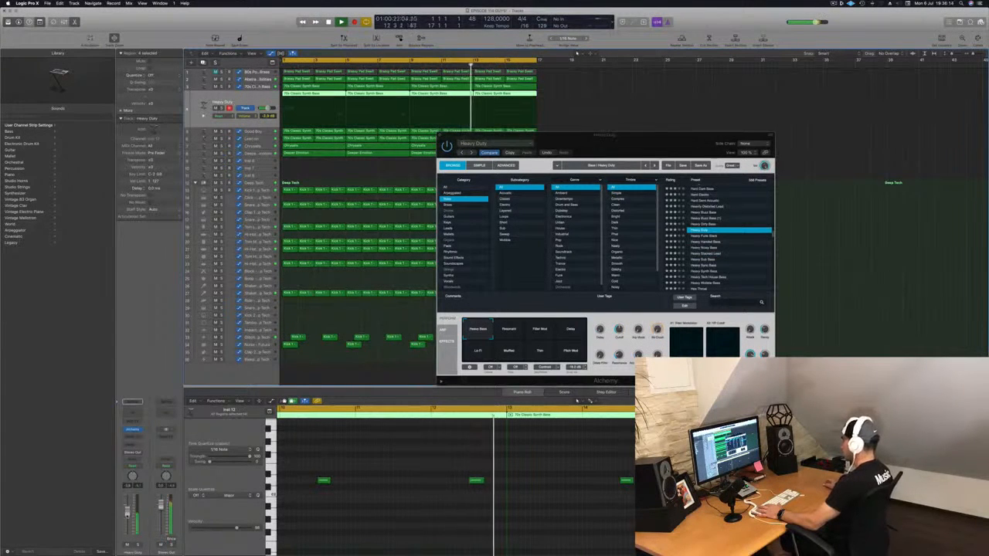
{"action": "left_click", "coordinate": [702, 214]}
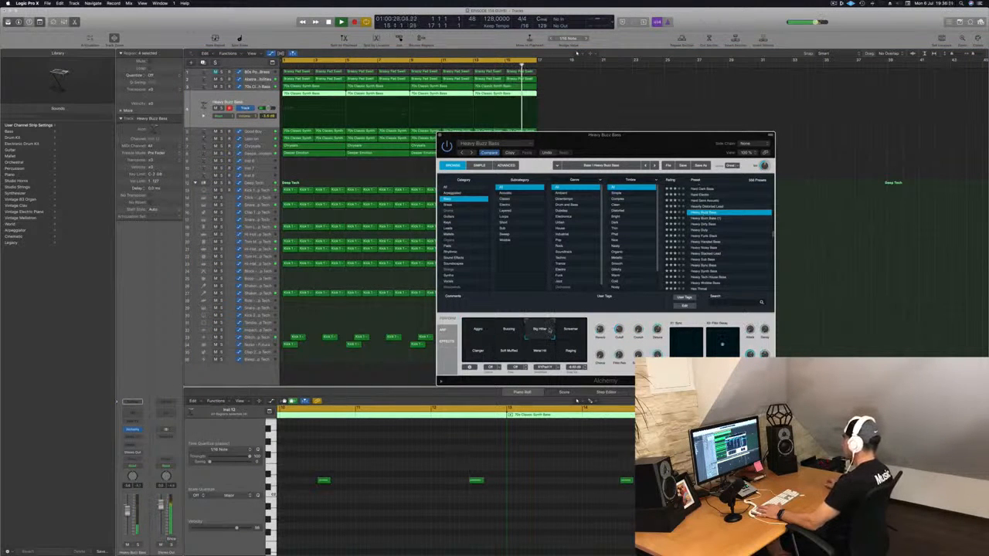
Step: Audition bass presets such as Hard Electro, Grunge Bass and Growling Velocity Bass, and load Growling Formants on the duplicated track
{"action": "scroll", "coordinate": [752, 255], "scroll_direction": "up", "scroll_amount": 3}
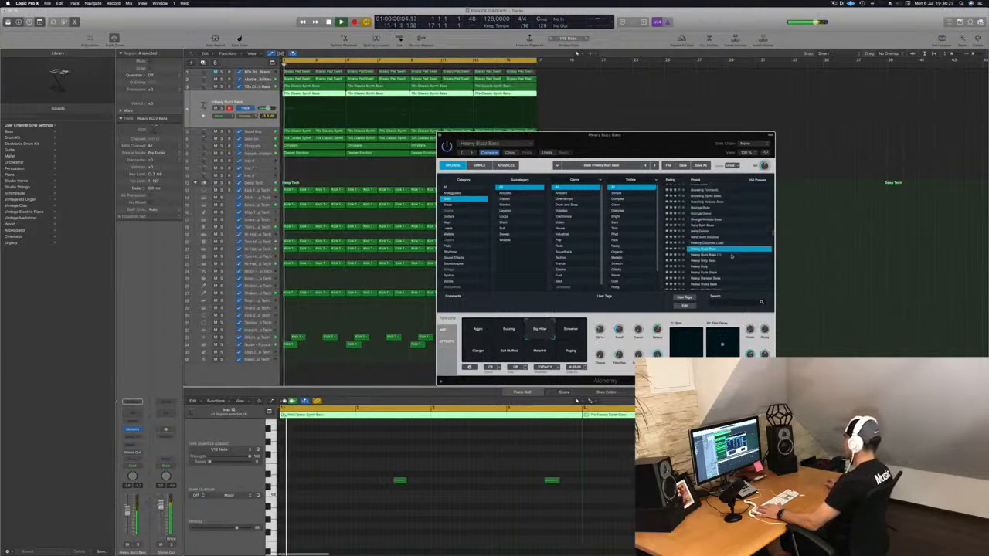
{"action": "left_click", "coordinate": [704, 232]}
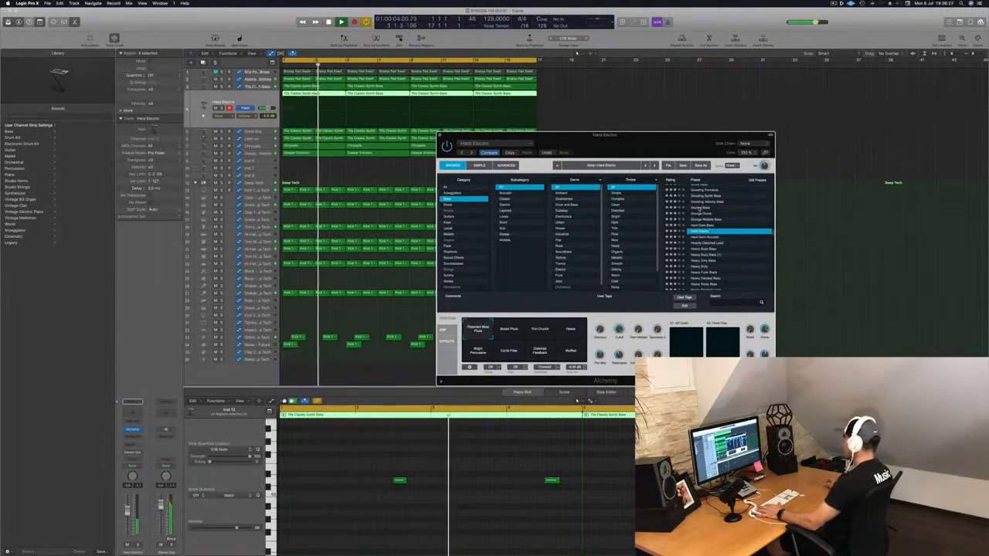
{"action": "left_click", "coordinate": [742, 208]}
{"action": "scroll", "coordinate": [765, 222], "scroll_direction": "up", "scroll_amount": 2}
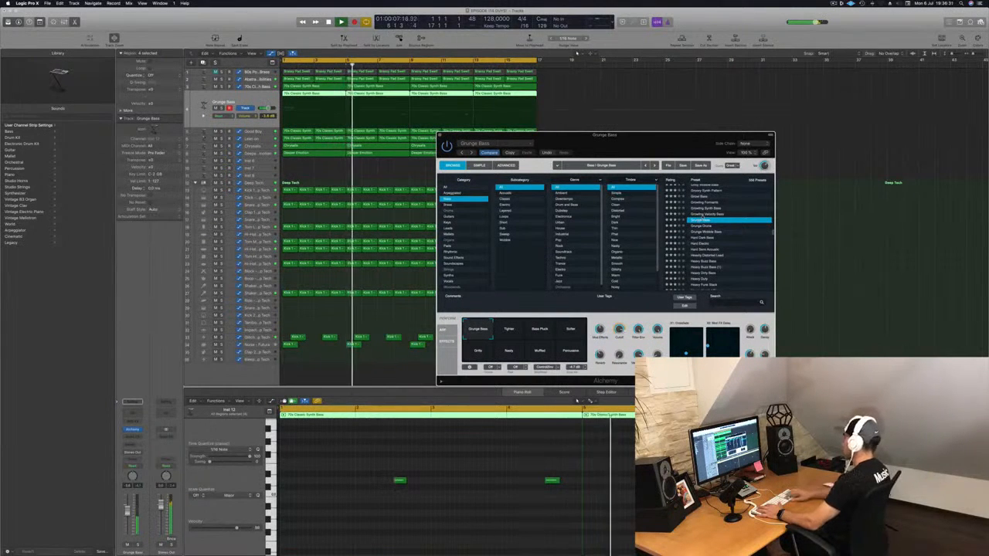
{"action": "left_click", "coordinate": [707, 214]}
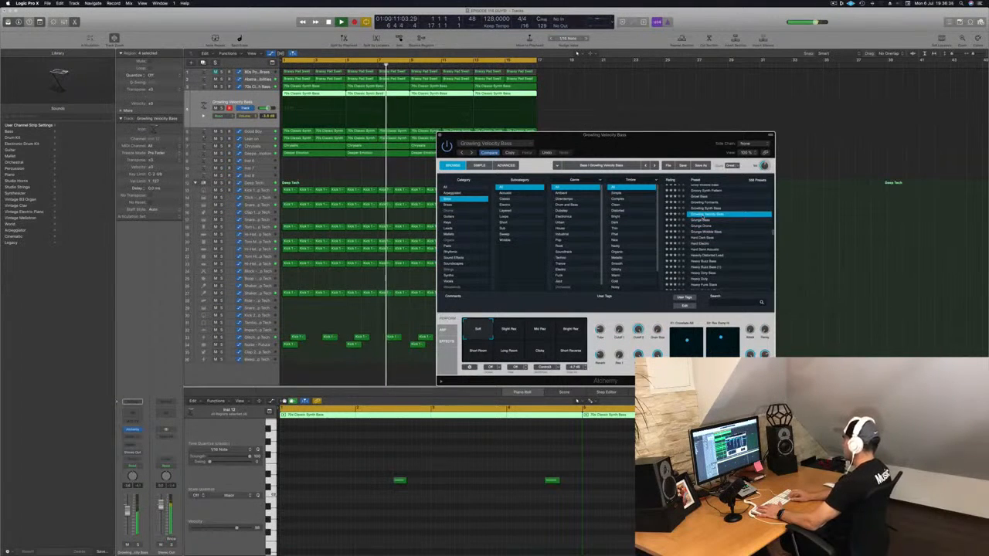
{"action": "key", "text": "Up"}
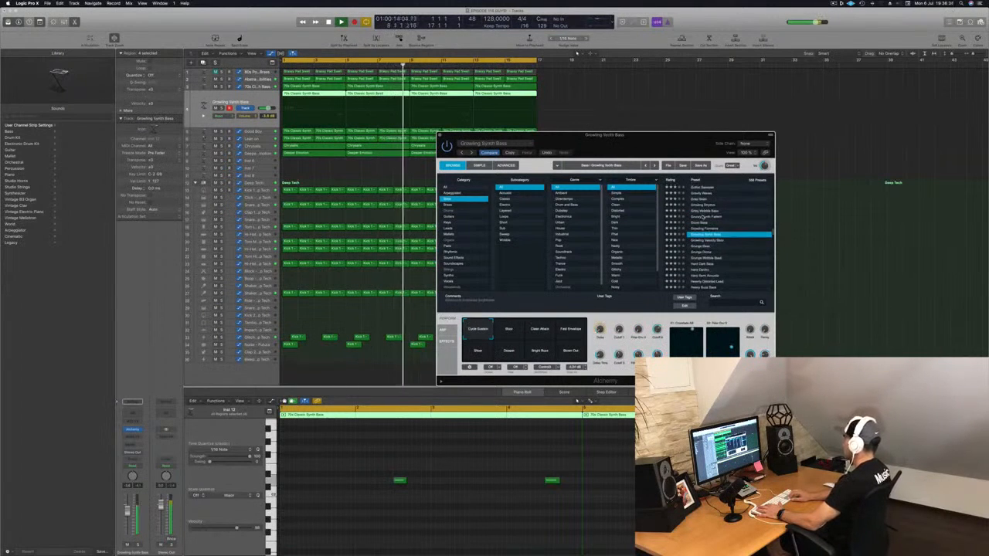
{"action": "key", "text": "Up"}
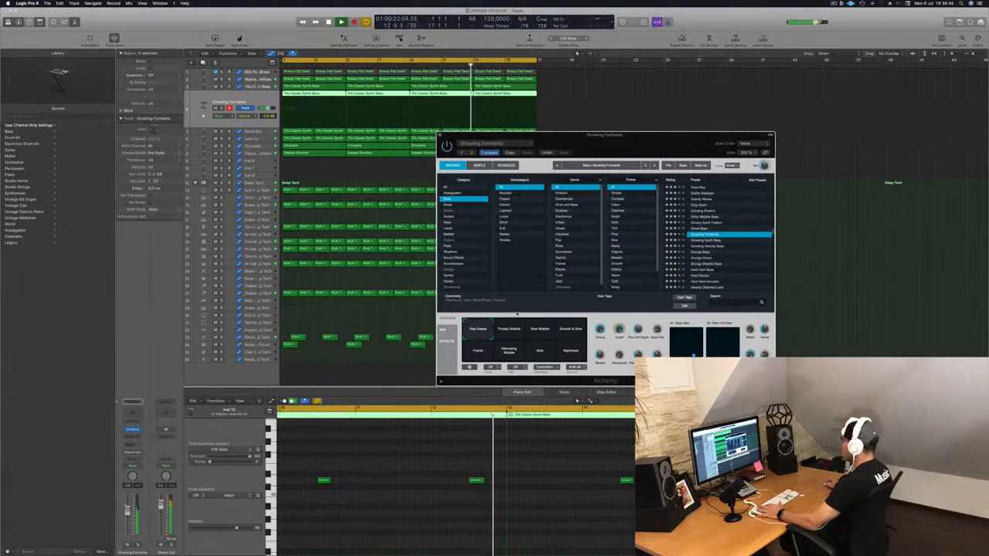
Step: Try several Growling Formants performance snapshots, including Slow Wobble and Nightmare, and choose the one between Alternating Wobble and Nightmare
{"action": "left_click", "coordinate": [519, 323]}
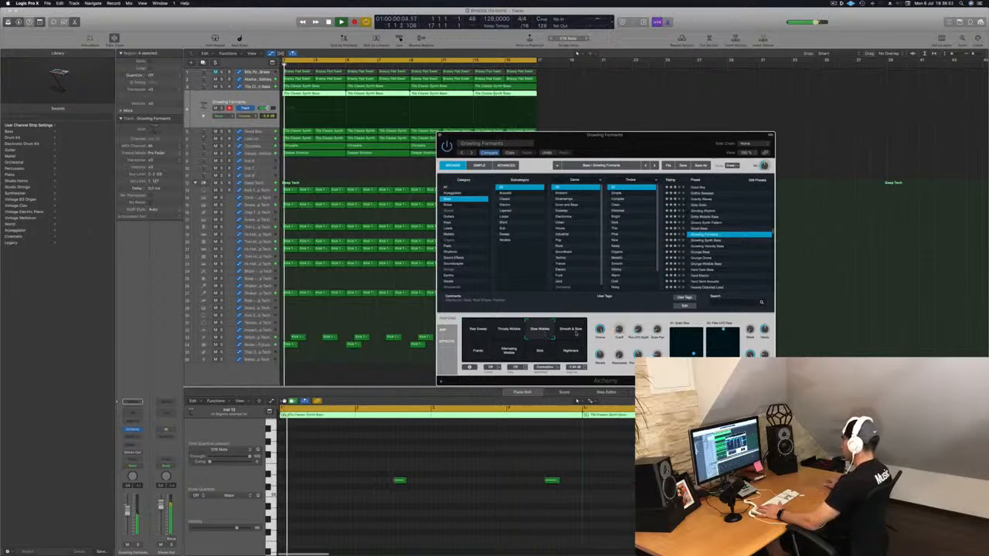
{"action": "left_click", "coordinate": [572, 330]}
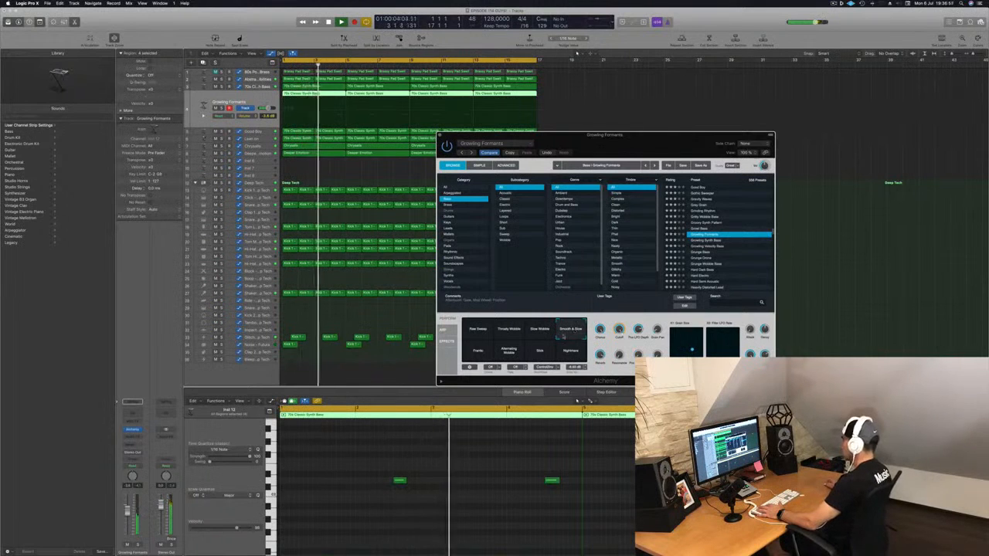
{"action": "left_click", "coordinate": [479, 352]}
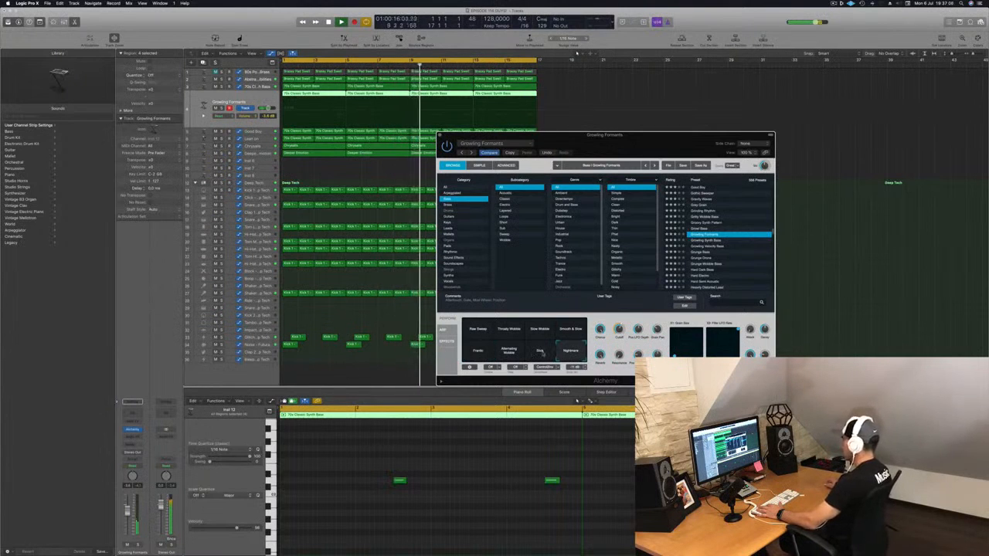
{"action": "left_click", "coordinate": [540, 353]}
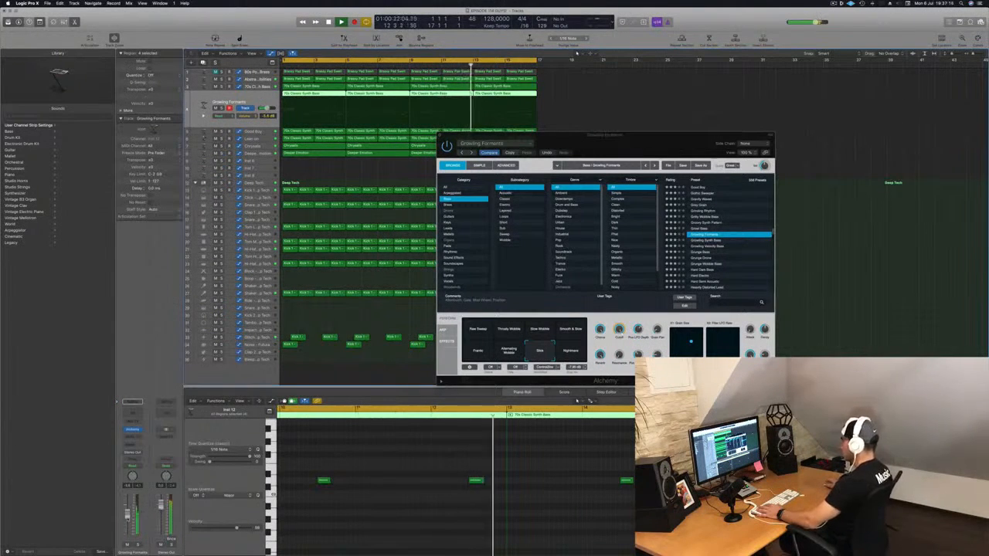
Step: Replay the loop from its start with the Growling Formants sound, and reposition the Alchemy window to uncover more of the arrangement
{"action": "key", "text": "Return"}
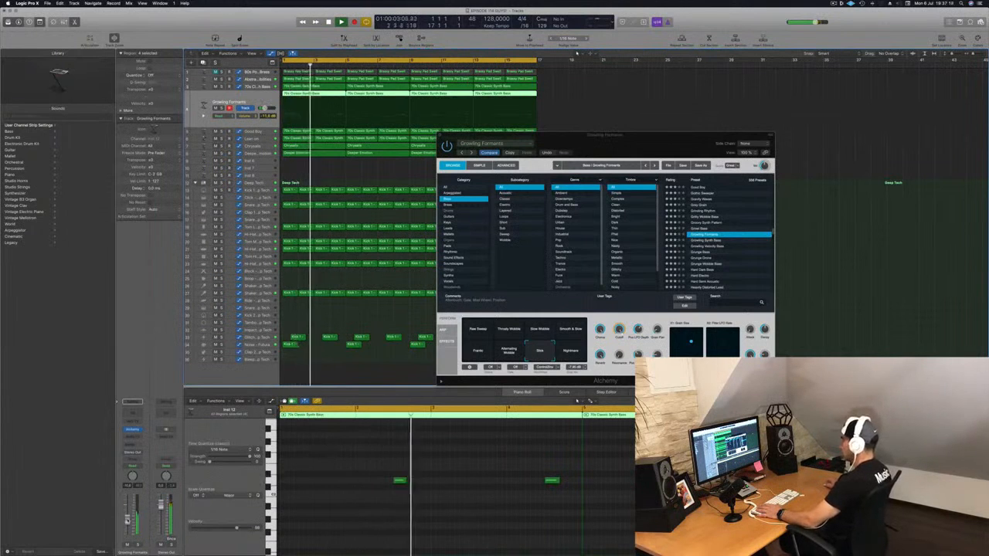
{"action": "key", "text": "Return"}
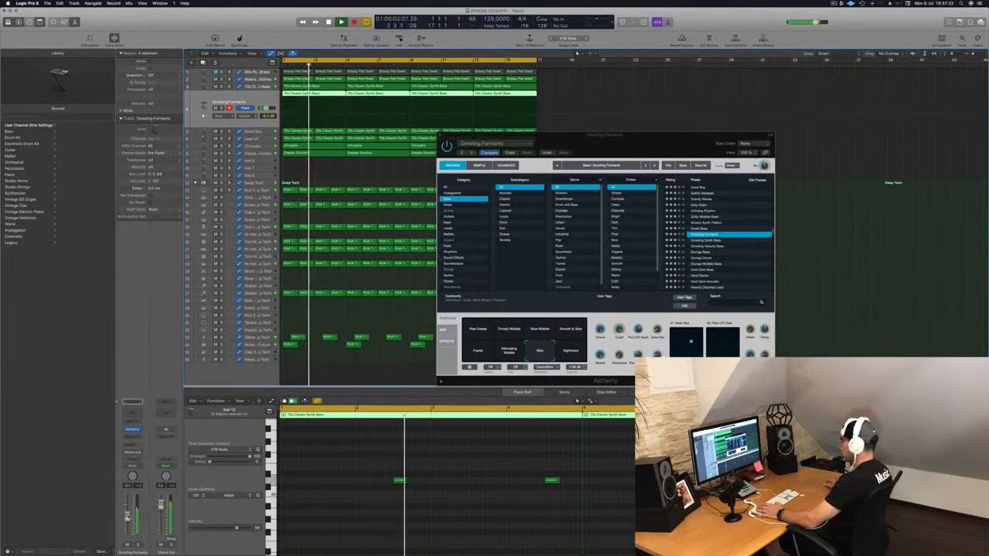
{"action": "left_click", "coordinate": [699, 119]}
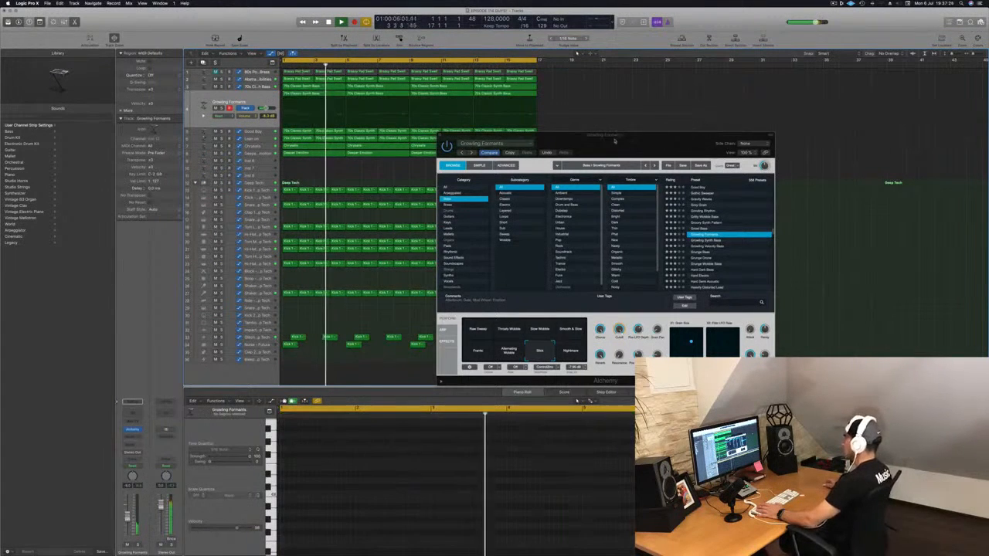
{"action": "left_click_drag", "start_coordinate": [616, 136], "coordinate": [491, 136]}
{"action": "key", "text": "v"}
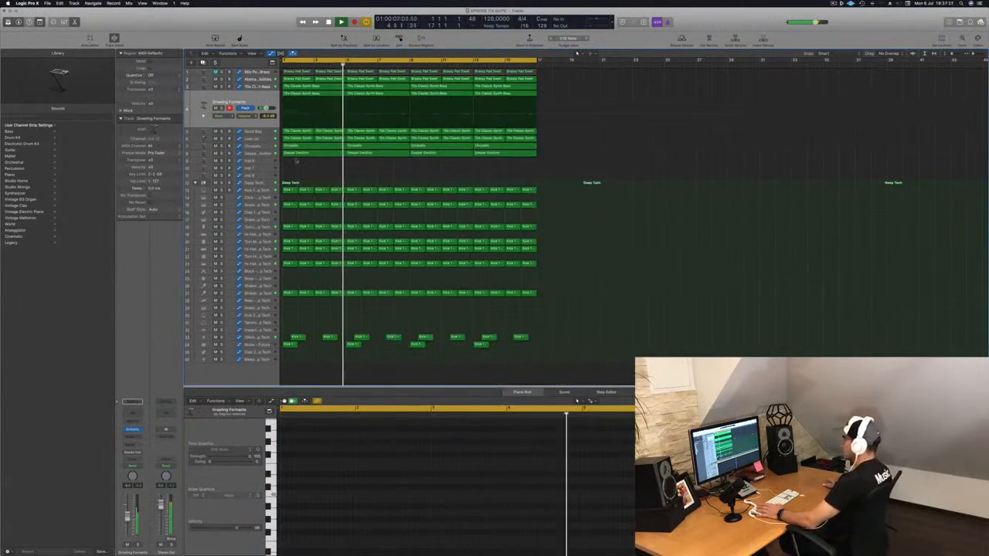
{"action": "left_click", "coordinate": [248, 101]}
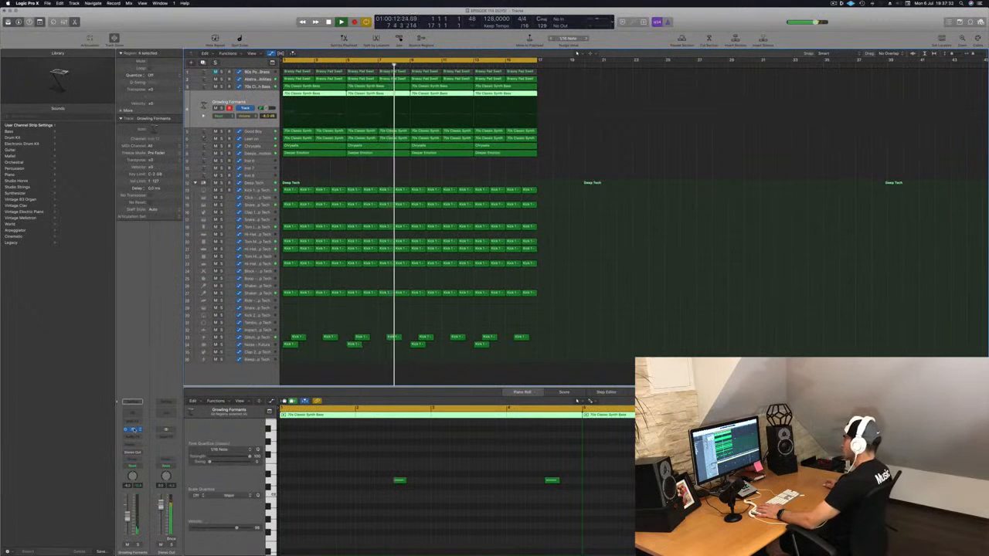
{"action": "key", "text": "v"}
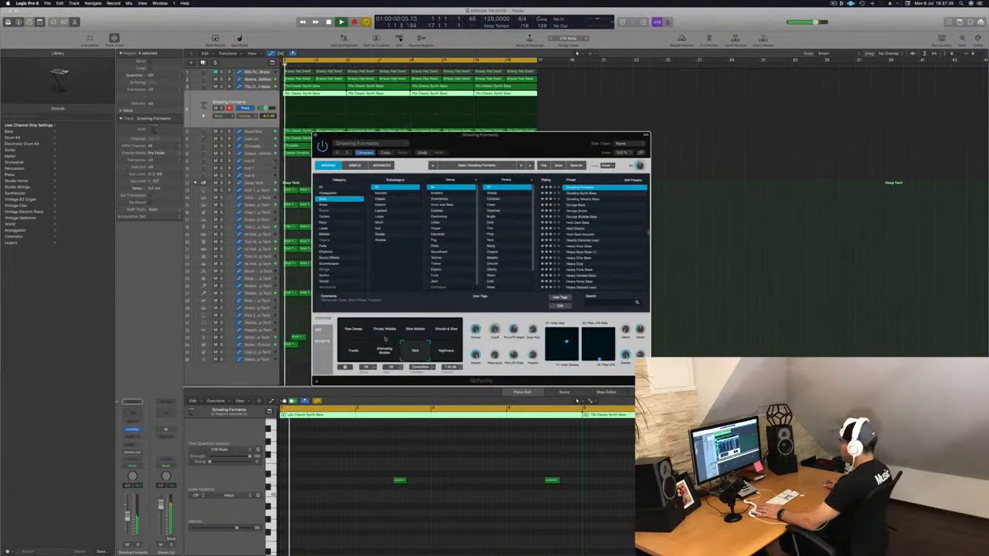
Step: Try more Growling Formants performance snapshots against the loop, including Alternating Wobble and Raw Sweep
{"action": "left_click", "coordinate": [385, 351]}
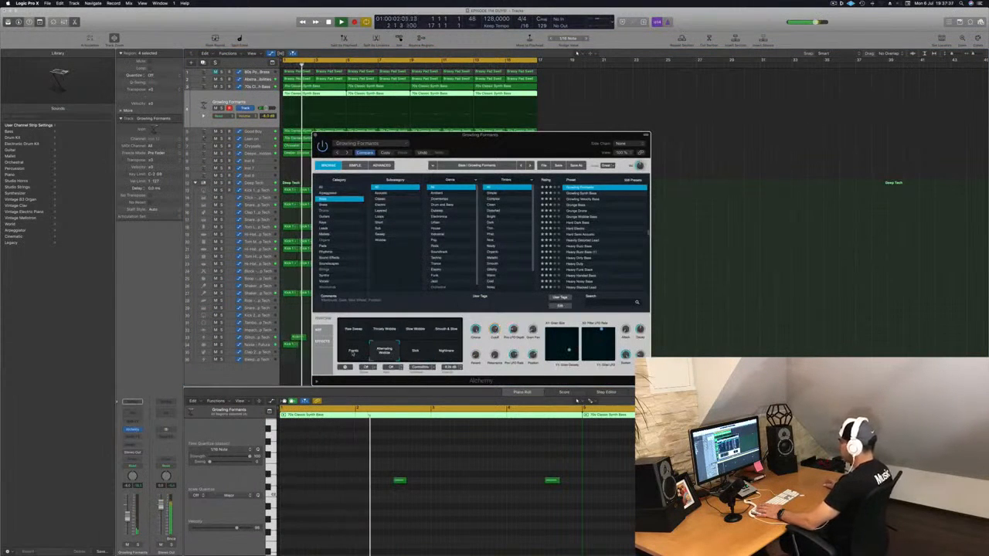
{"action": "left_click", "coordinate": [352, 352]}
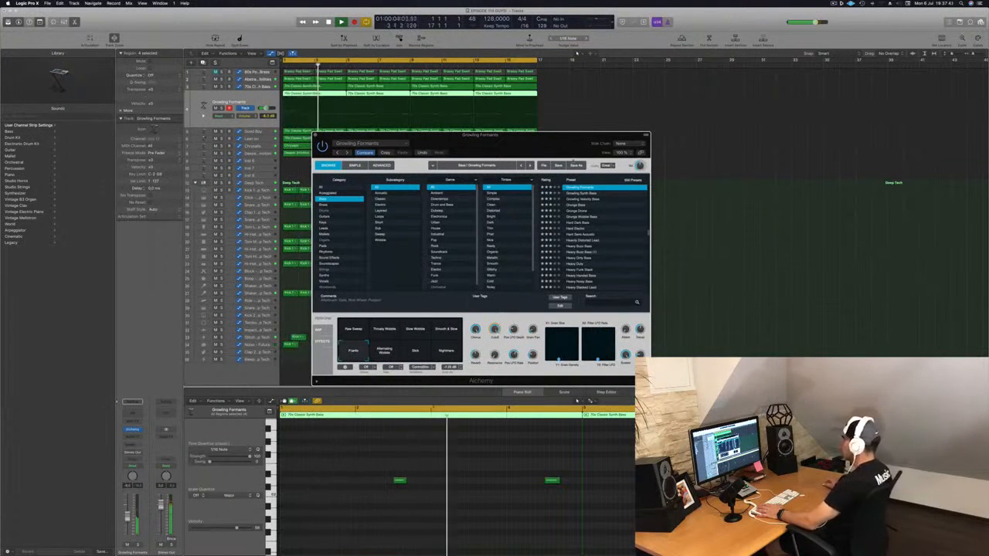
{"action": "left_click_drag", "start_coordinate": [541, 137], "coordinate": [643, 197]}
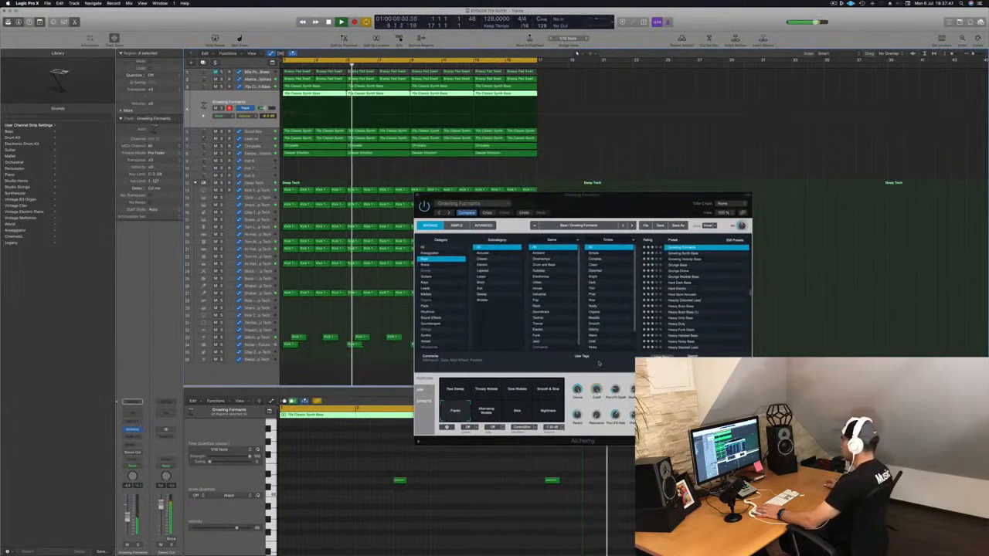
{"action": "key", "text": "space"}
{"action": "key", "text": "space"}
{"action": "left_click", "coordinate": [455, 390]}
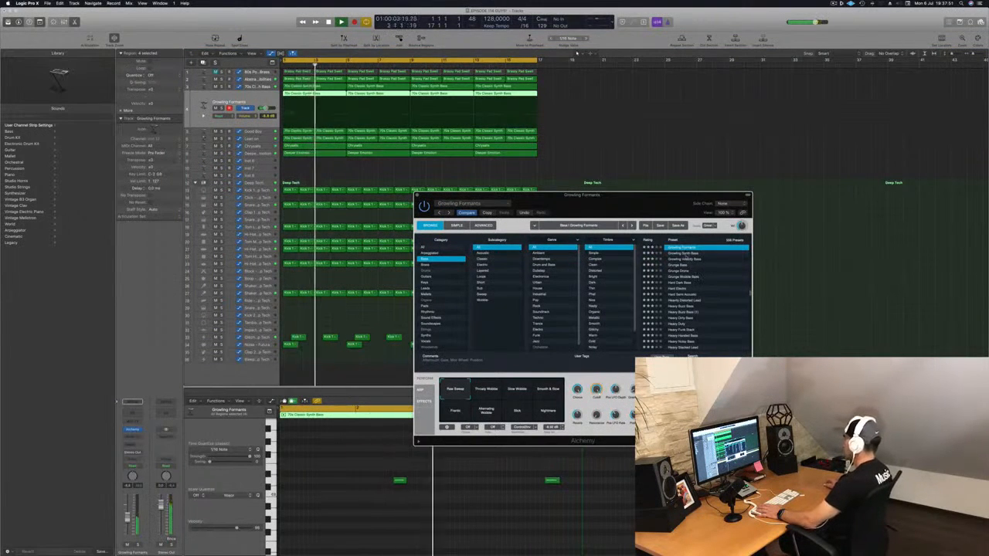
Step: Audition the Growl Bass, Groovy Synth Pattern and Gritty Wobble Bass presets on the duplicated bass track
{"action": "scroll", "coordinate": [686, 258], "scroll_direction": "up", "scroll_amount": 5}
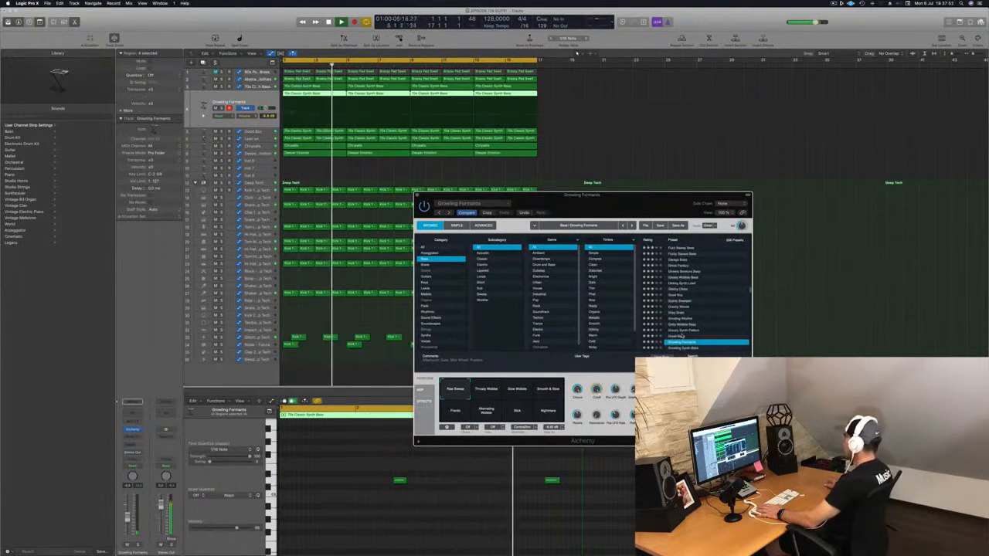
{"action": "left_click", "coordinate": [682, 336]}
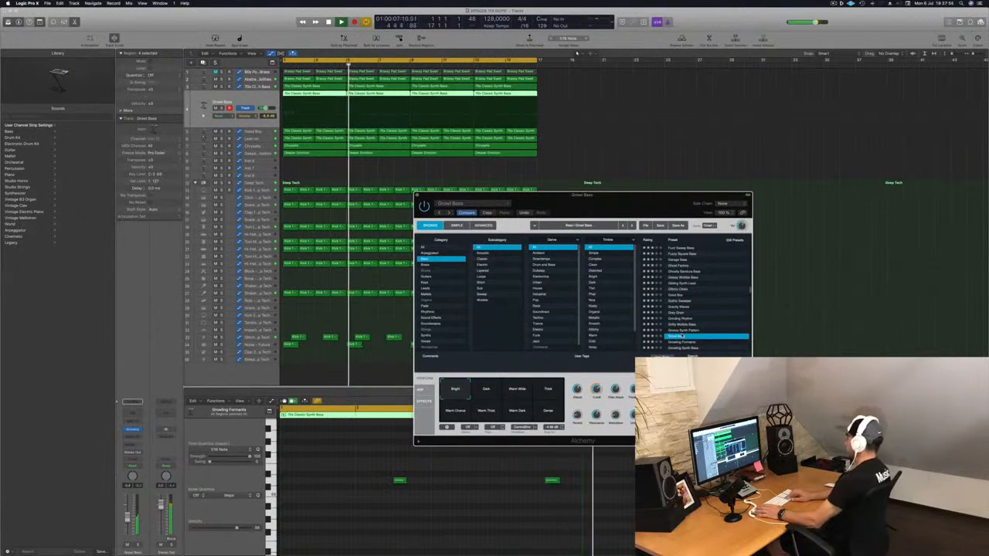
{"action": "key", "text": "Up"}
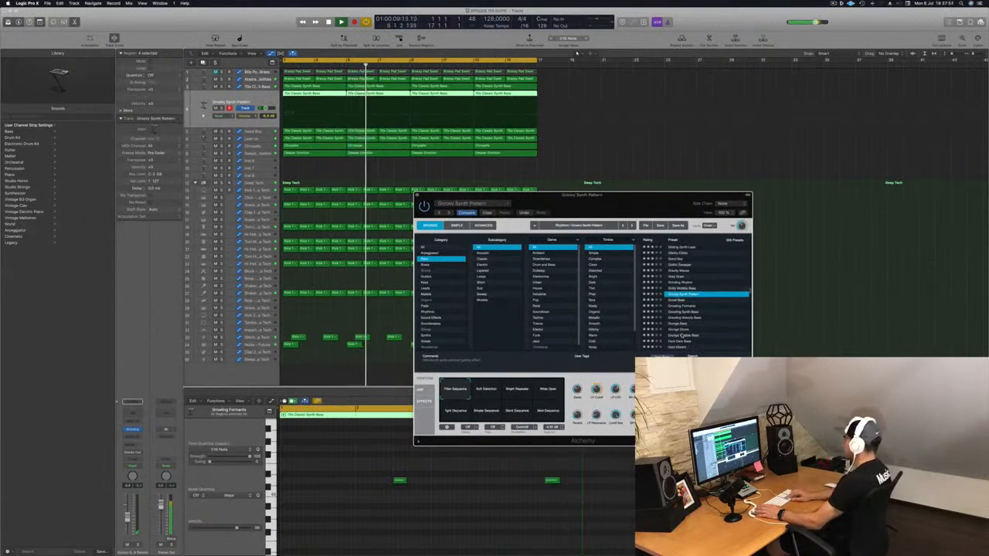
{"action": "key", "text": "Up"}
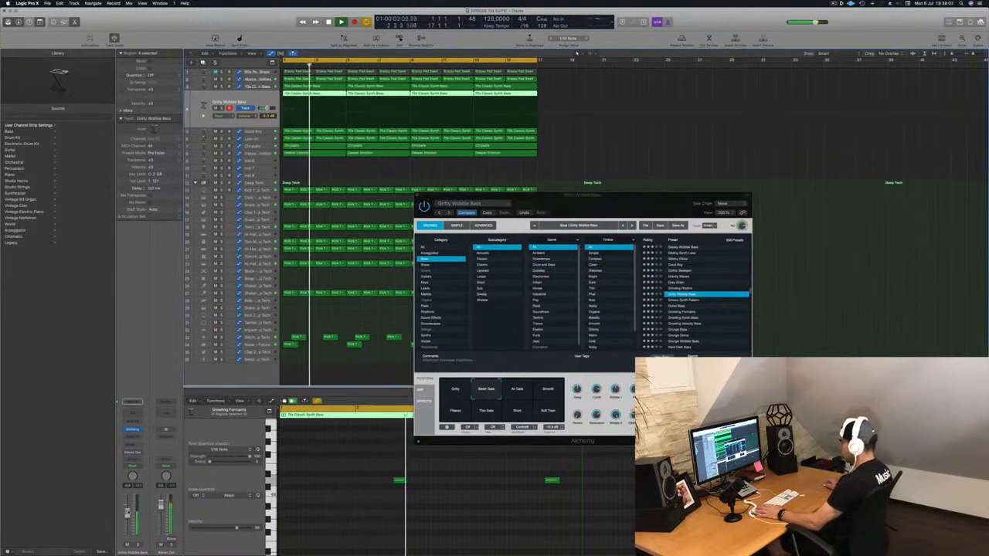
Step: Try the Gritty Wobble Bass performance snapshots, including Smooth, Filtered and Short
{"action": "left_click", "coordinate": [548, 393]}
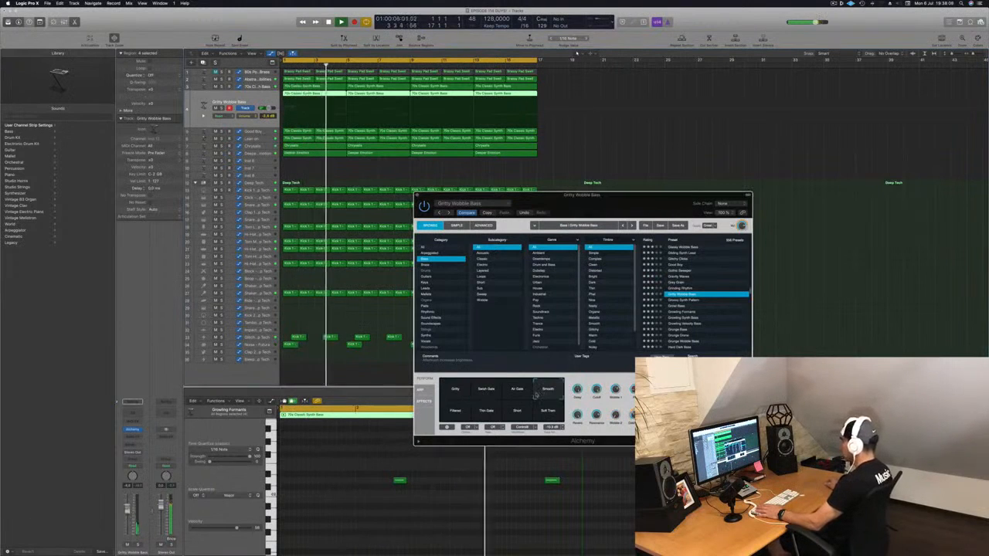
{"action": "left_click", "coordinate": [454, 415]}
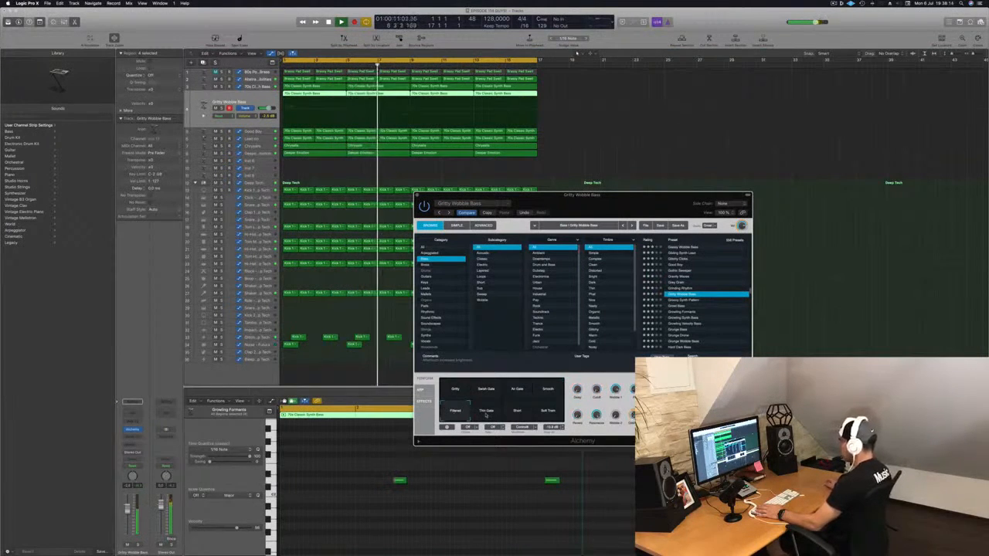
{"action": "left_click", "coordinate": [517, 411]}
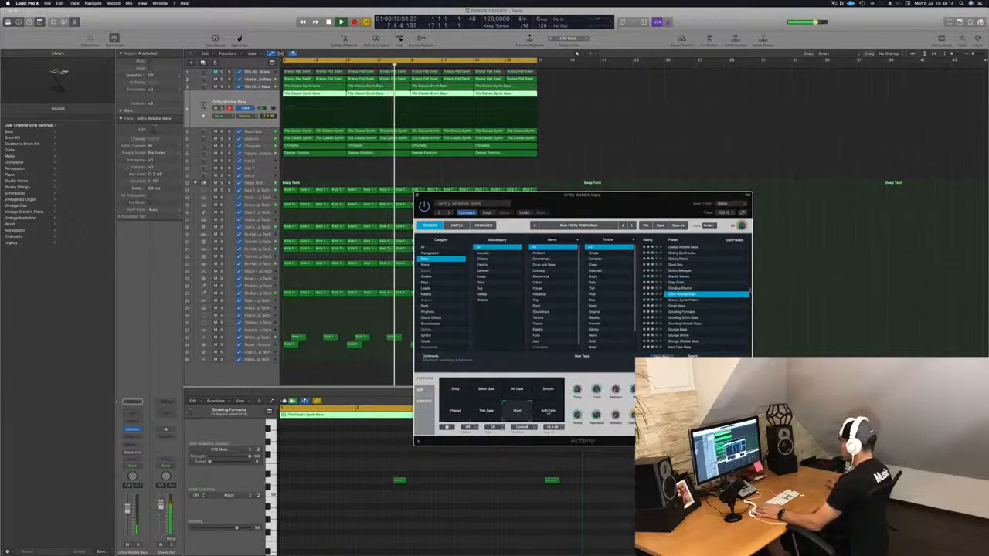
{"action": "left_click", "coordinate": [548, 412]}
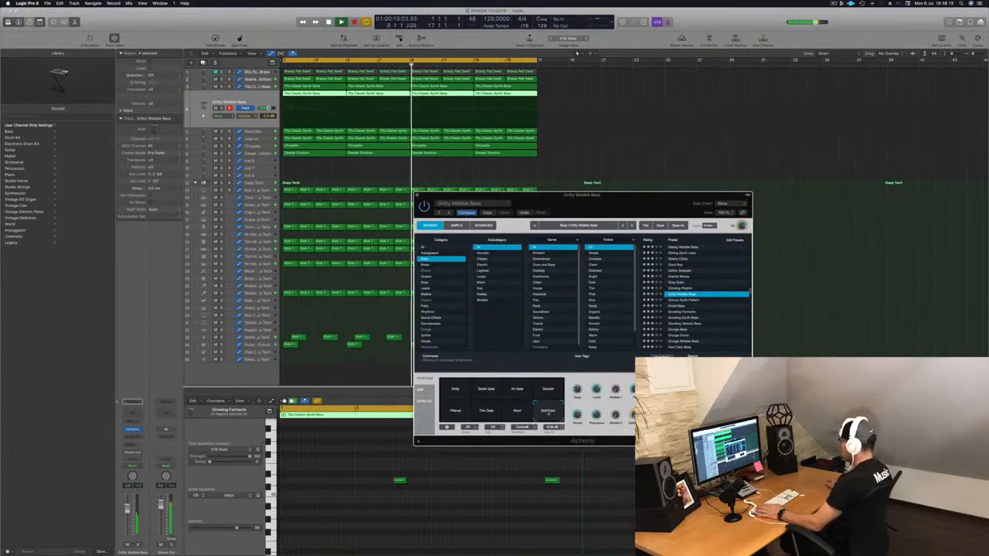
Step: Load the Grinding Rhythm preset, compare its performance snapshots, choose Multi and close Alchemy
{"action": "left_click", "coordinate": [679, 289]}
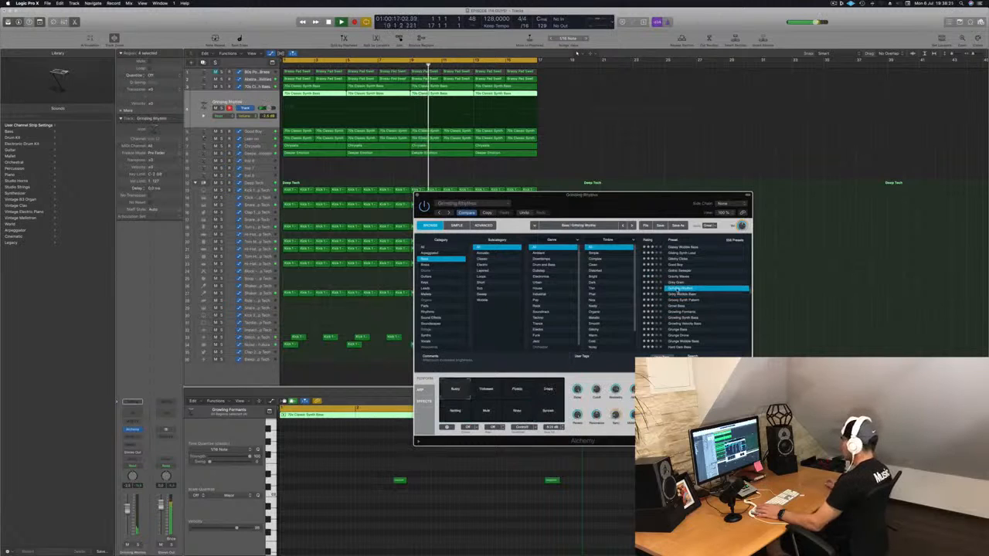
{"action": "left_click", "coordinate": [479, 394]}
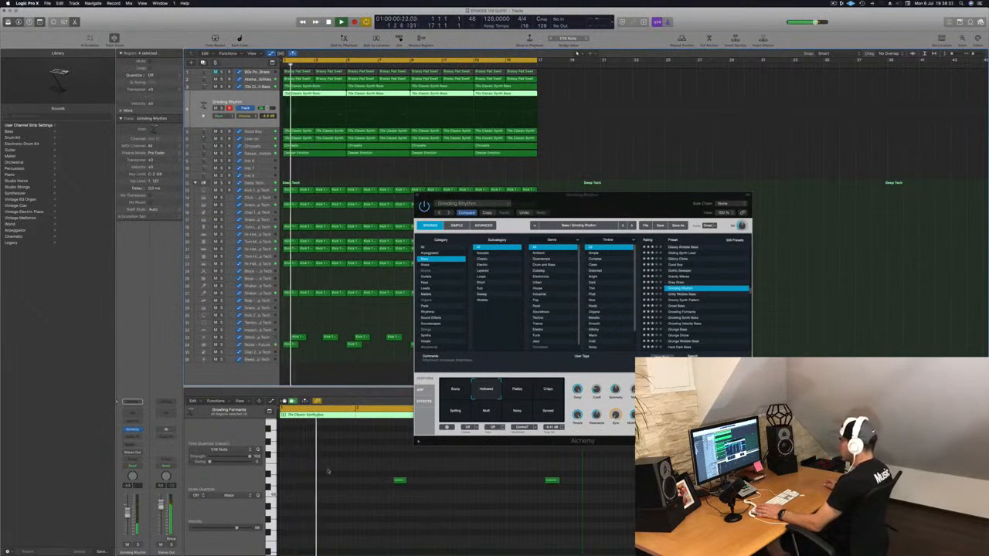
{"action": "left_click", "coordinate": [518, 392]}
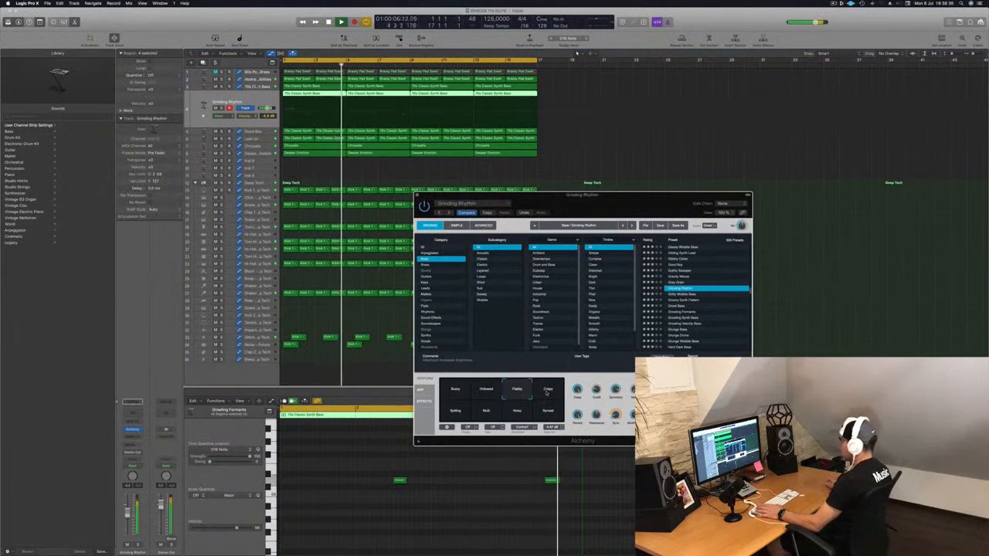
{"action": "left_click", "coordinate": [546, 391]}
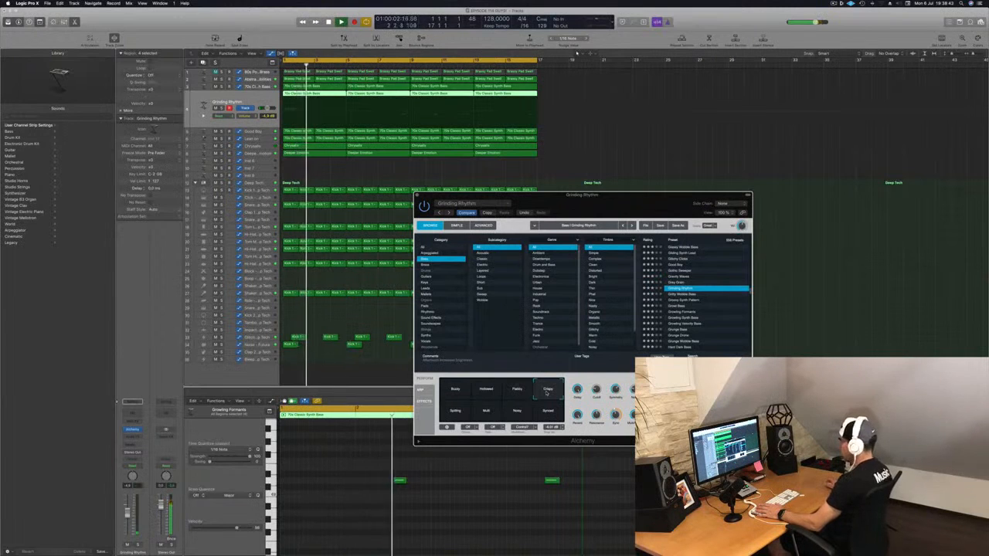
{"action": "left_click", "coordinate": [457, 410]}
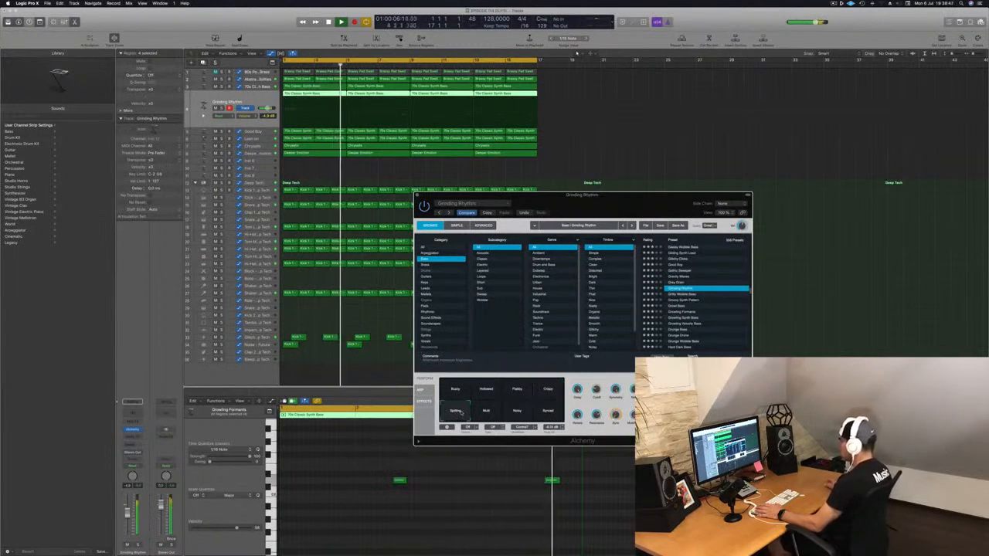
{"action": "left_click", "coordinate": [500, 416]}
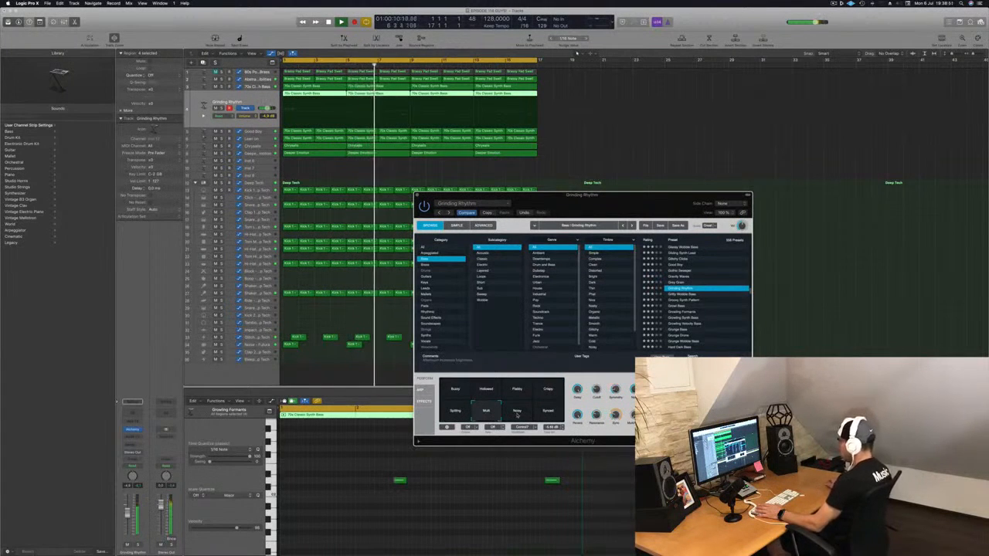
{"action": "left_click", "coordinate": [522, 415]}
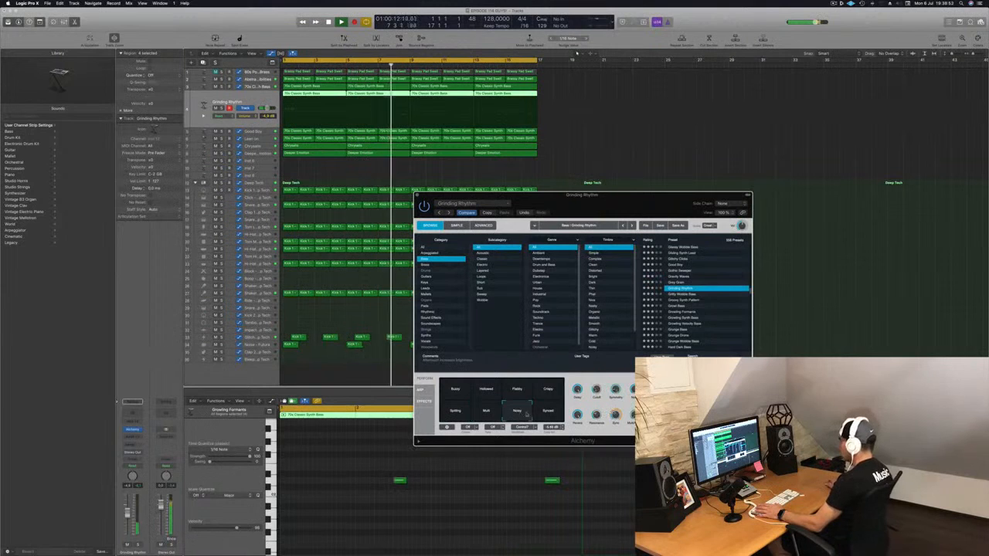
{"action": "left_click", "coordinate": [479, 415]}
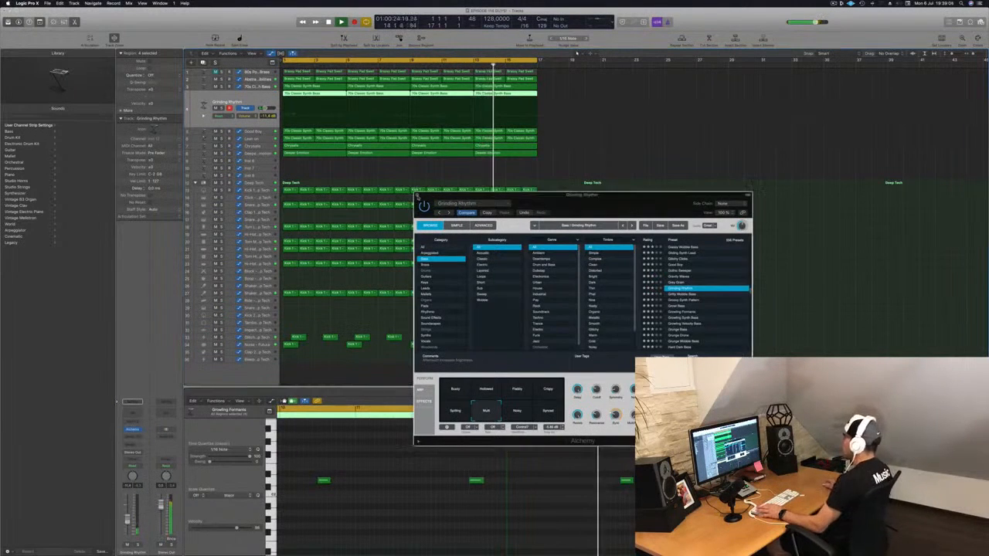
{"action": "left_click", "coordinate": [418, 195]}
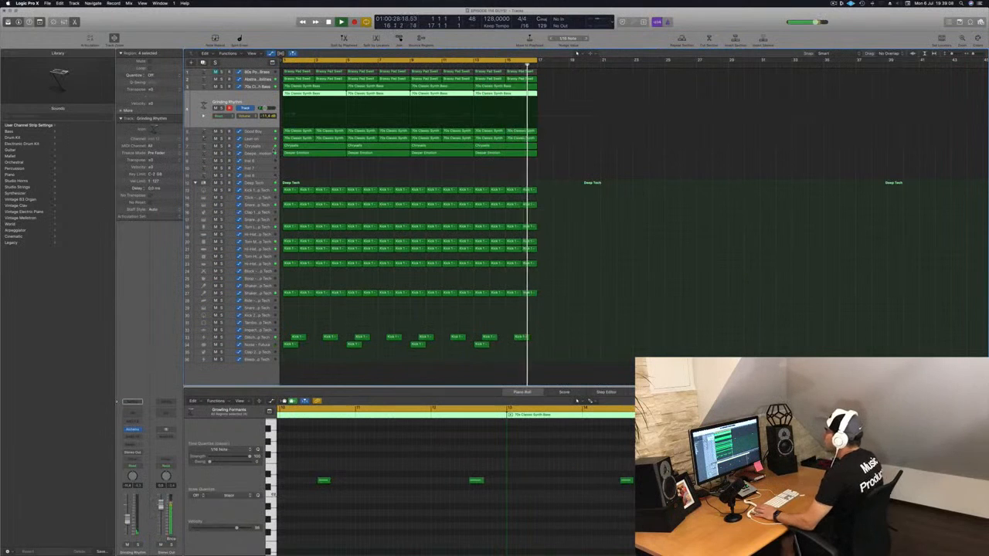
Step: Copy the first one-bar shaker region onto the empty Kick 2 track at bar 1
{"action": "left_click", "coordinate": [263, 154]}
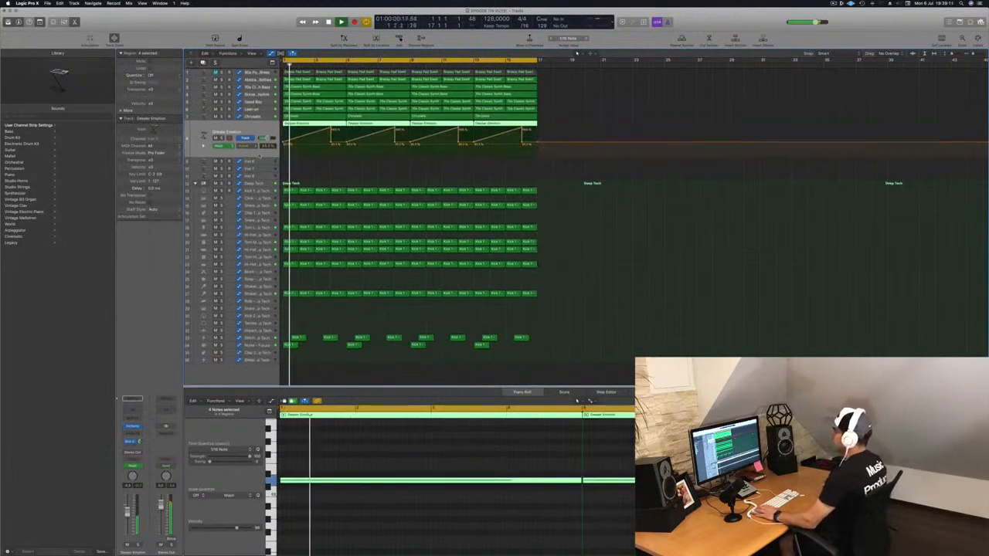
{"action": "left_click", "coordinate": [259, 72]}
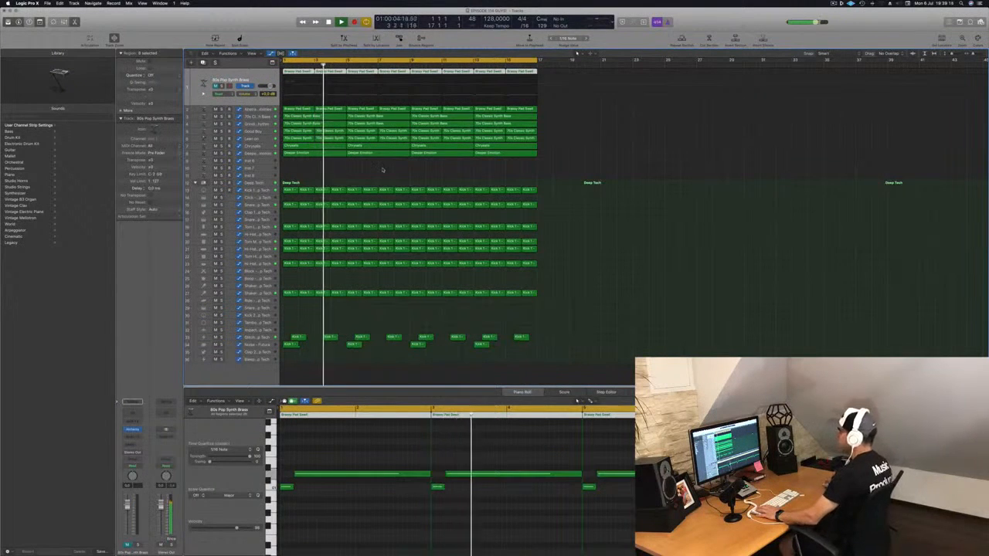
{"action": "left_click", "coordinate": [289, 294]}
{"action": "left_click_drag", "start_coordinate": [290, 296], "coordinate": [291, 316]}
{"action": "left_click", "coordinate": [326, 506], "text": "ctrl+alt"}
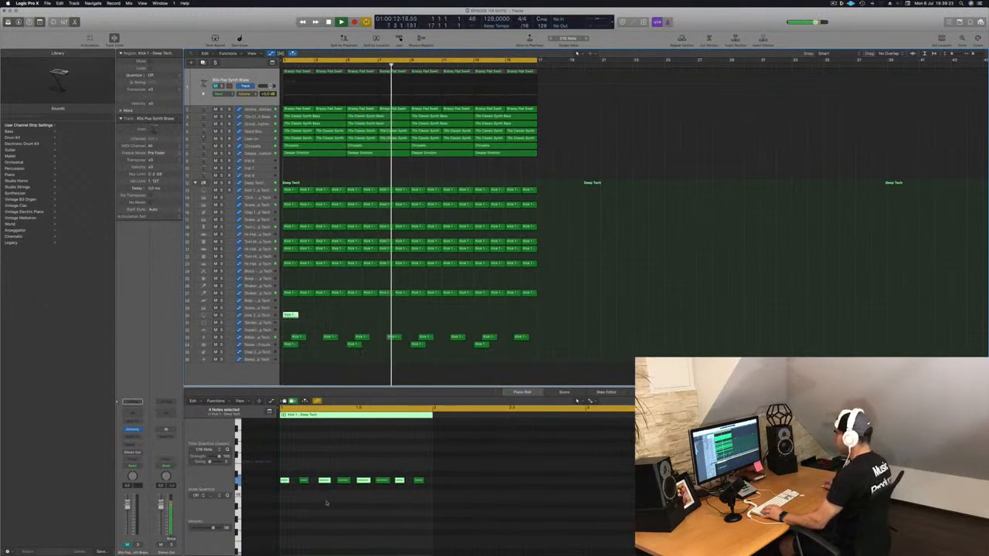
Step: Transpose all eight notes of the copied Kick 2 region upward and replay the loop from the start
{"action": "left_click_drag", "start_coordinate": [279, 467], "coordinate": [440, 502]}
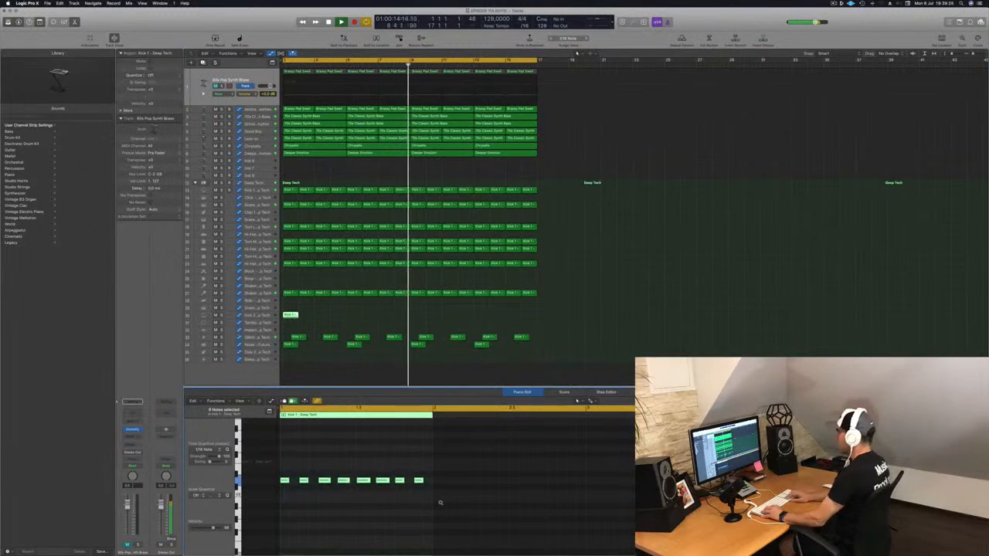
{"action": "key", "text": "alt+Up"}
{"action": "key", "text": "alt+Up"}
{"action": "key", "text": "alt+Up"}
{"action": "key", "text": "alt+Up"}
{"action": "key", "text": "alt+Up"}
{"action": "key", "text": "alt+Up"}
{"action": "key", "text": "alt+Up"}
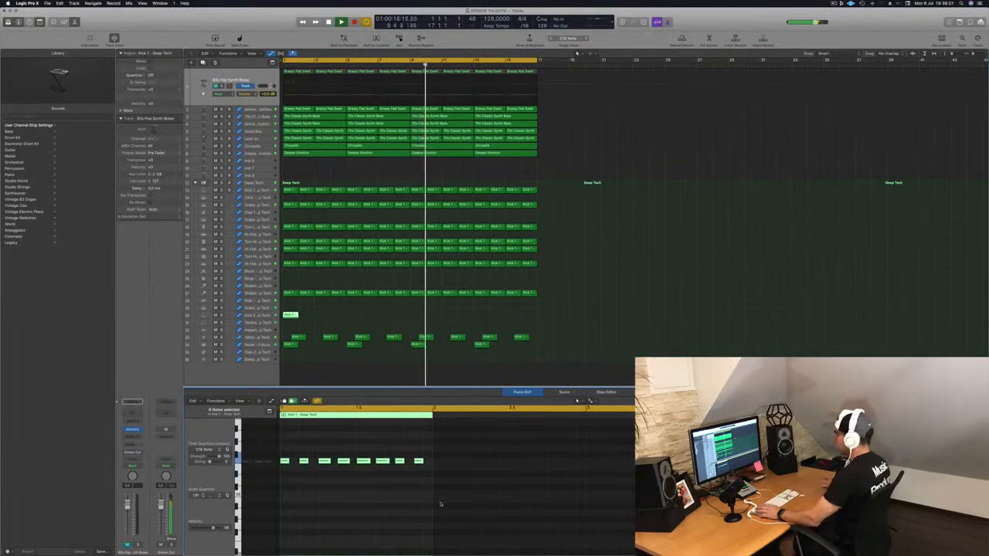
{"action": "key", "text": "space"}
{"action": "key", "text": "space"}
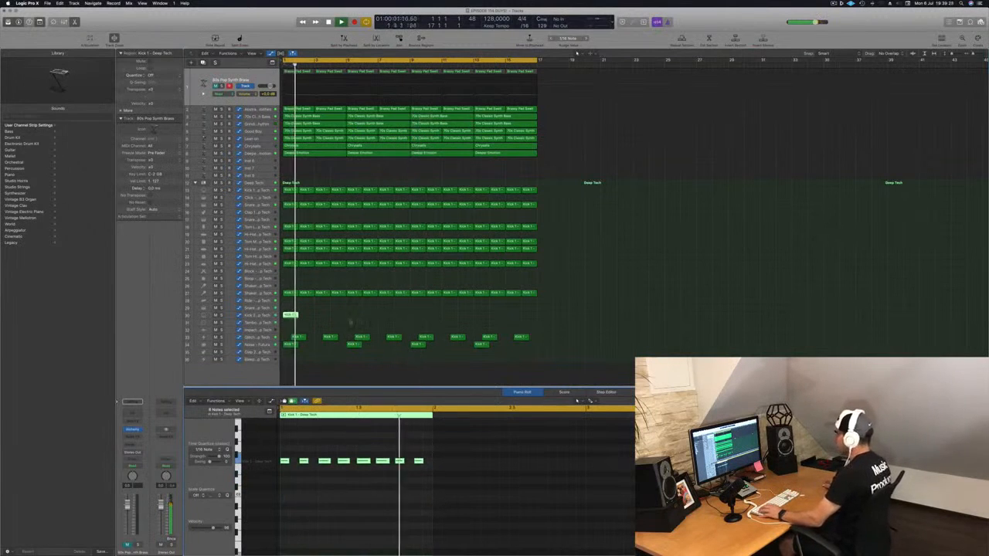
Step: Repeat the one-bar region along the Kick 2 track to fill all 16 bars, and select that track
{"action": "left_click_drag", "start_coordinate": [290, 315], "coordinate": [416, 318]}
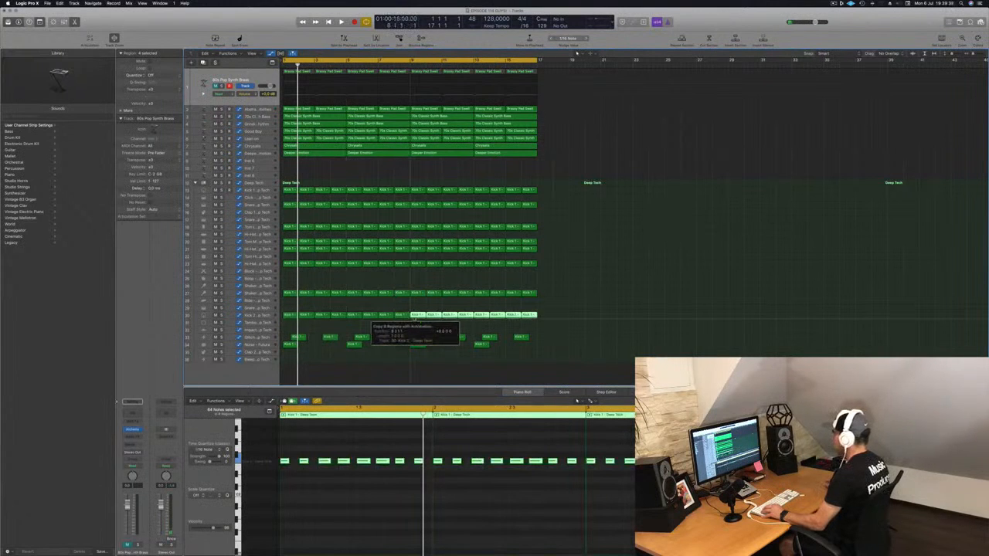
{"action": "left_click", "coordinate": [262, 315]}
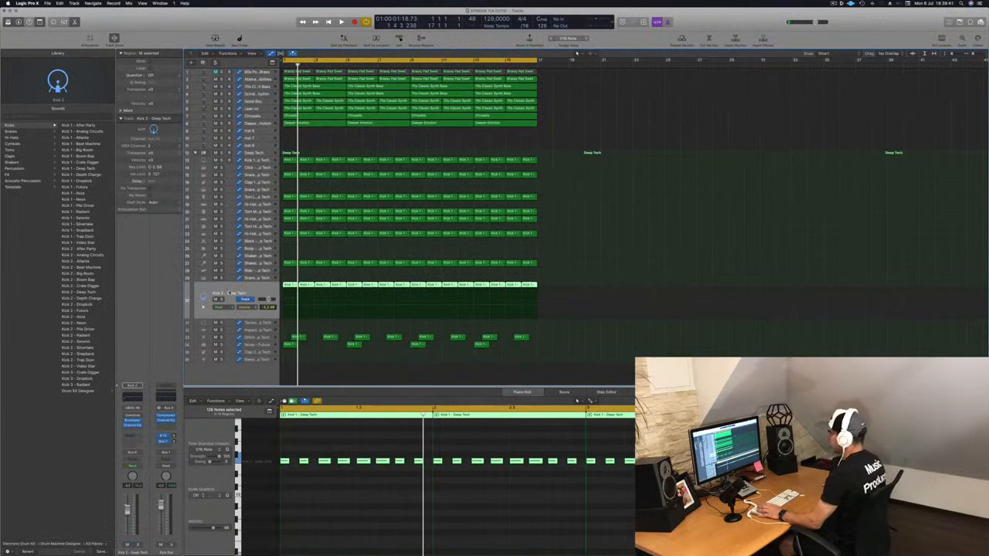
Step: Enable the high-cut band in the Kick 2 Channel EQ, set to 104 Hz with a 48 dB/Oct slope
{"action": "key", "text": "space"}
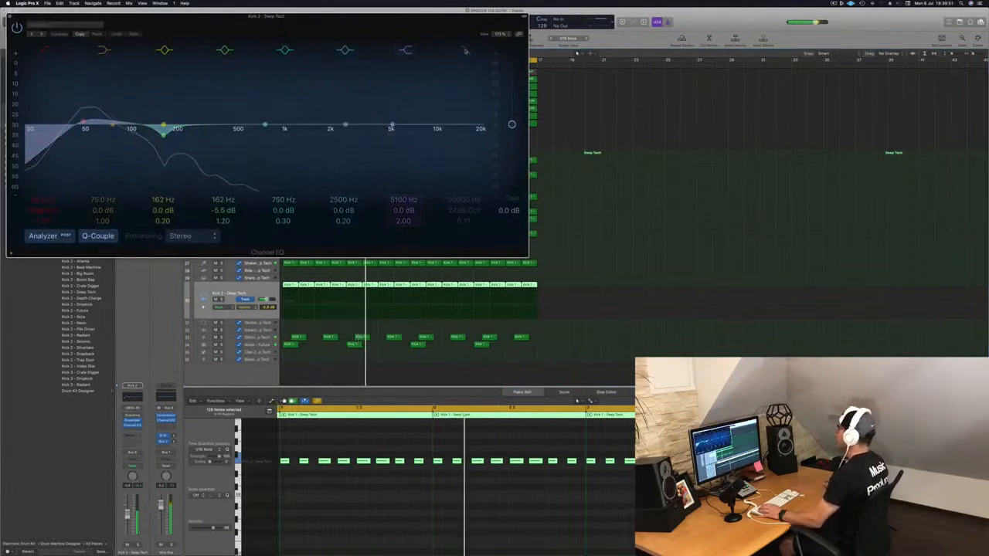
{"action": "left_click", "coordinate": [466, 51]}
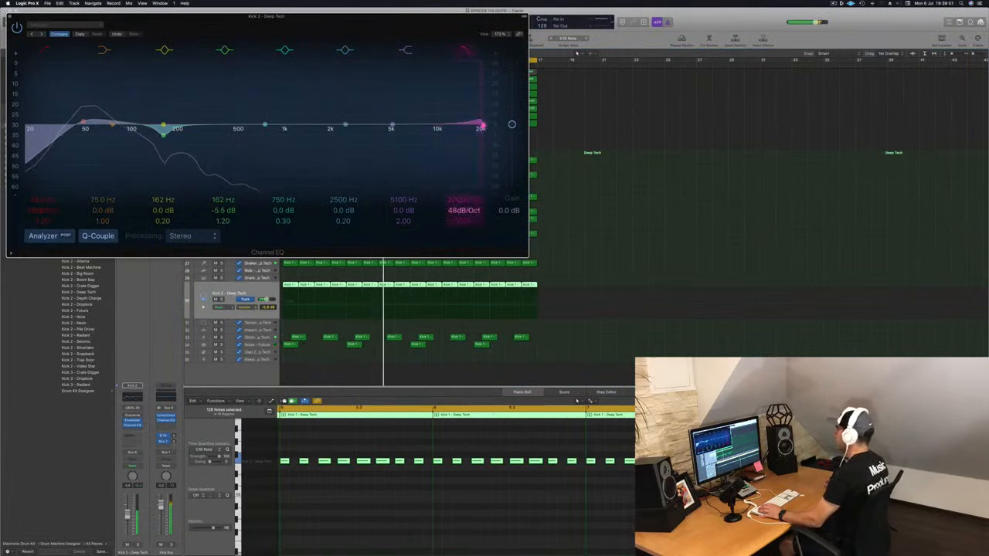
{"action": "left_click_drag", "start_coordinate": [464, 201], "coordinate": [464, 300]}
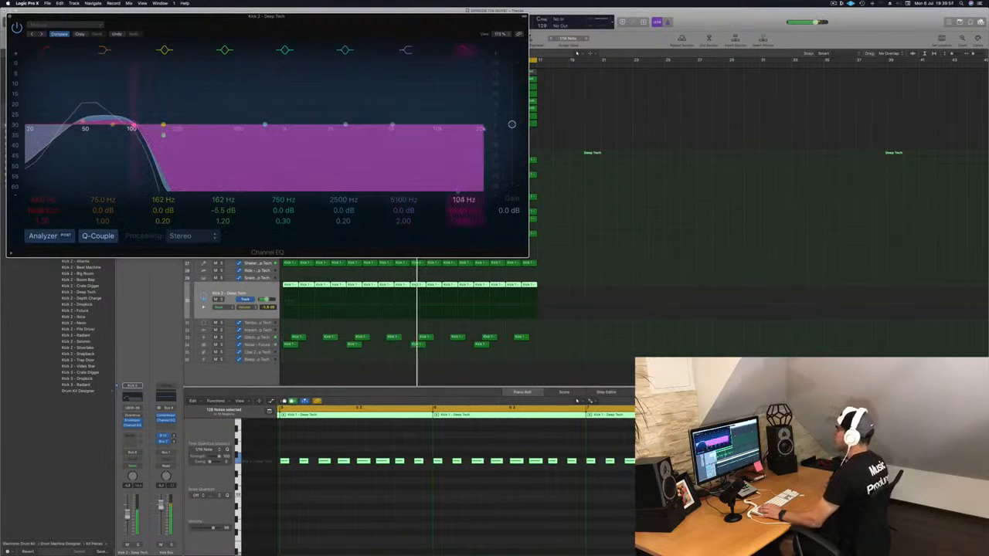
{"action": "left_click_drag", "start_coordinate": [379, 21], "coordinate": [488, 28]}
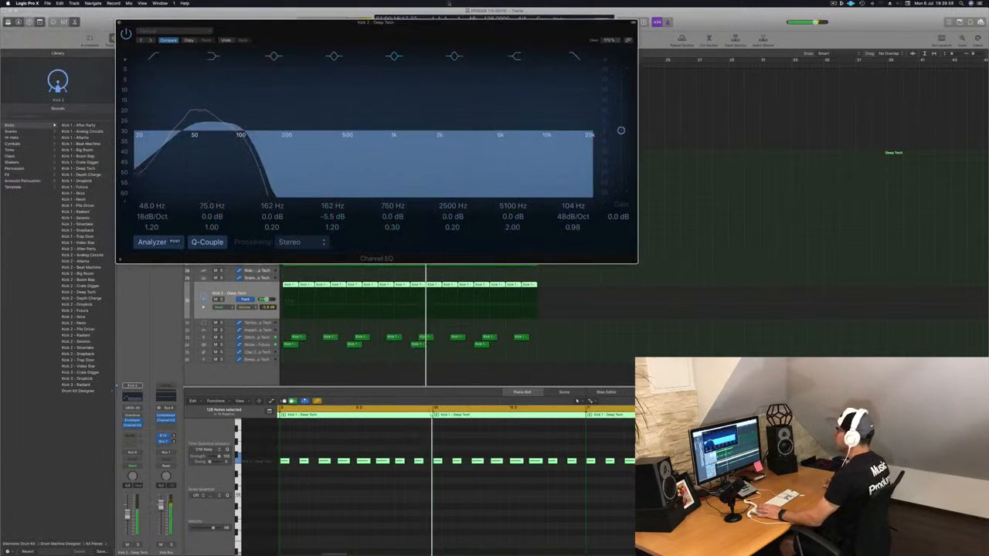
Step: Compare Kick 2 with the EQ's low-cut band off and on, close the Channel EQ and replay the loop from the start
{"action": "left_click", "coordinate": [154, 59]}
{"action": "left_click_drag", "start_coordinate": [155, 23], "coordinate": [293, 89]}
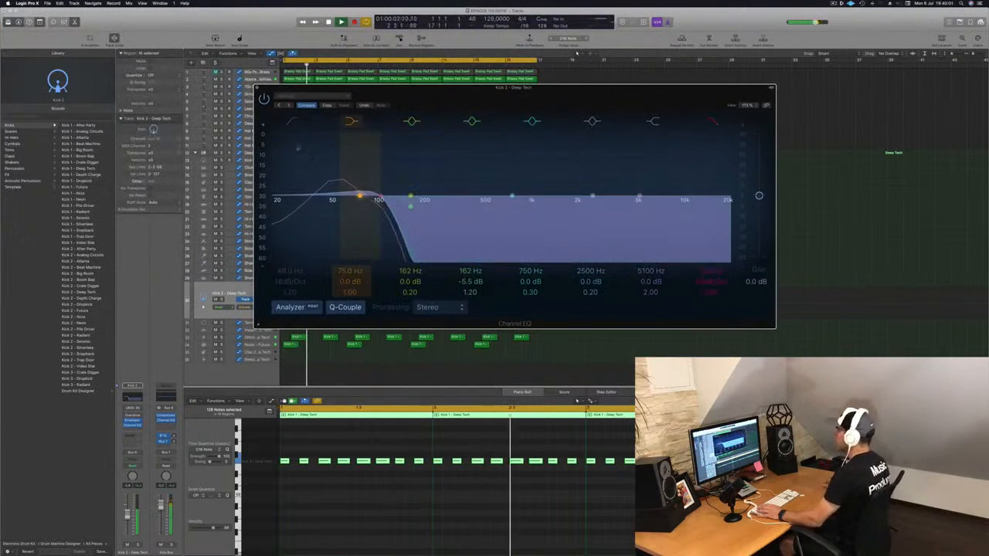
{"action": "left_click", "coordinate": [282, 136]}
{"action": "left_click", "coordinate": [288, 119]}
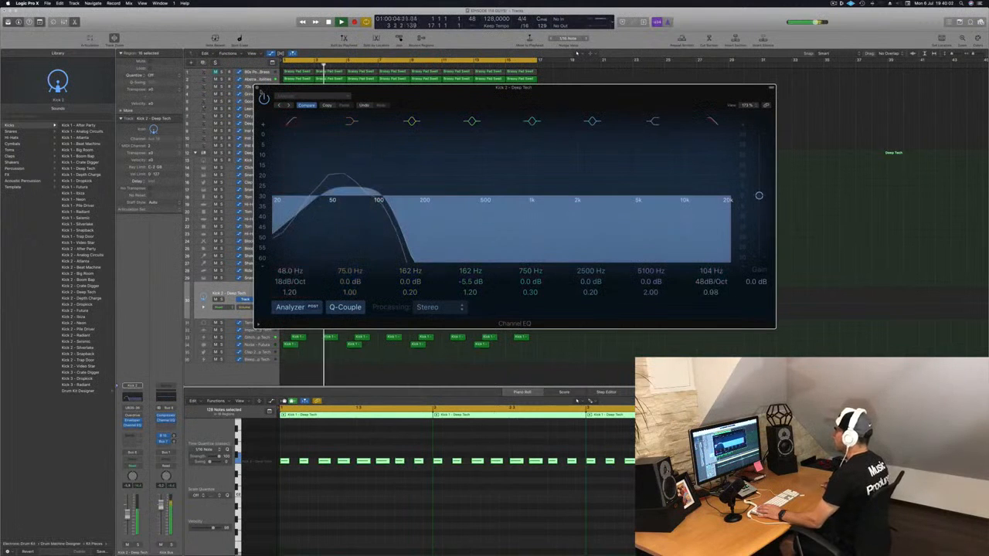
{"action": "key", "text": "super+w"}
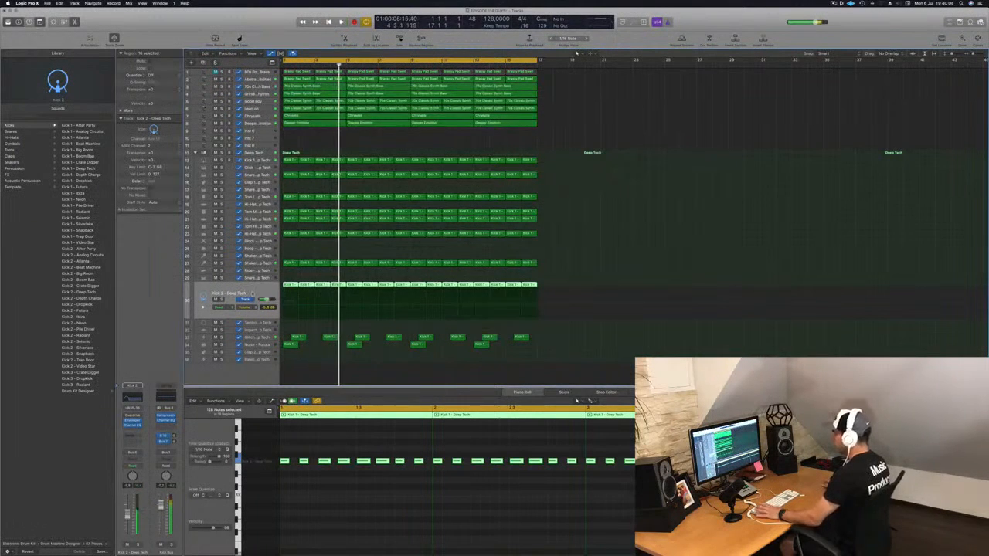
{"action": "key", "text": "Return"}
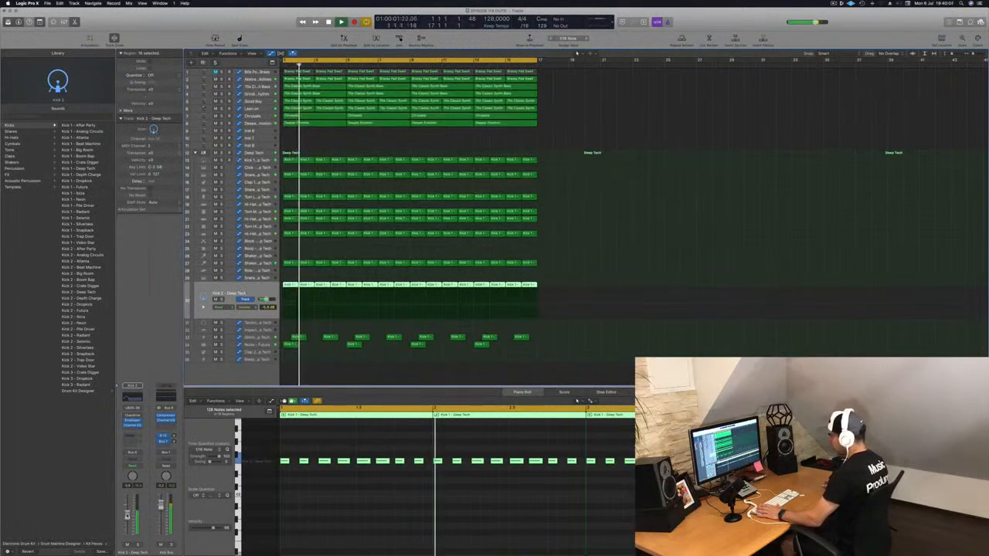
{"action": "key", "text": "space"}
Step: Insert a Compressor after the existing effects on the Kick 2 channel and place its window clear of the tracks
{"action": "left_click", "coordinate": [133, 430]}
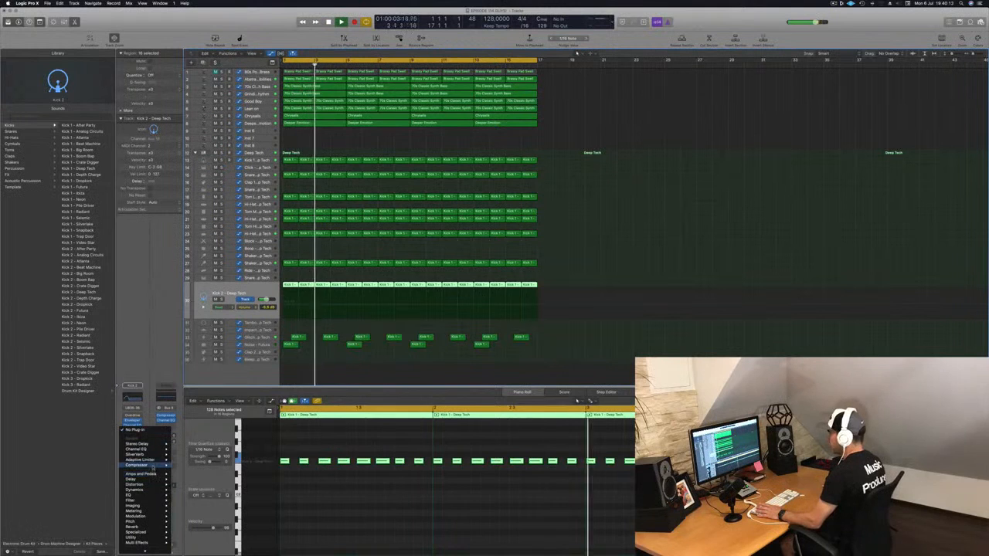
{"action": "mouse_move", "coordinate": [154, 467]}
{"action": "left_click", "coordinate": [187, 465]}
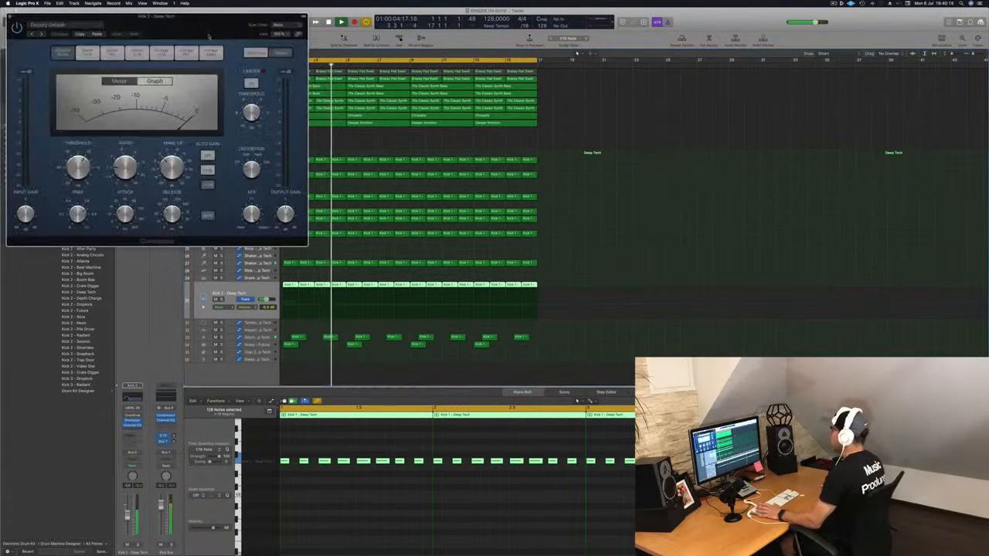
{"action": "left_click_drag", "start_coordinate": [208, 37], "coordinate": [817, 231]}
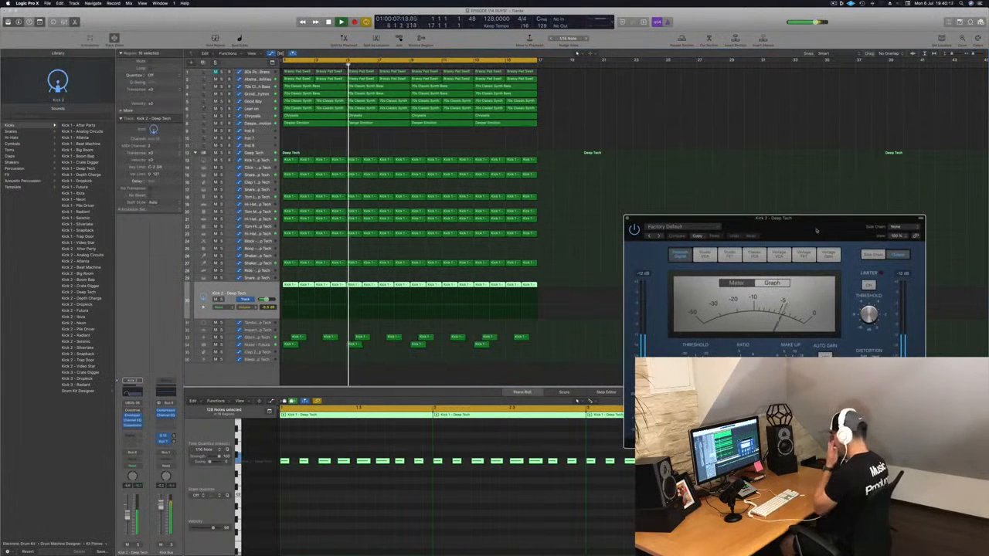
{"action": "left_click_drag", "start_coordinate": [817, 230], "coordinate": [611, 248]}
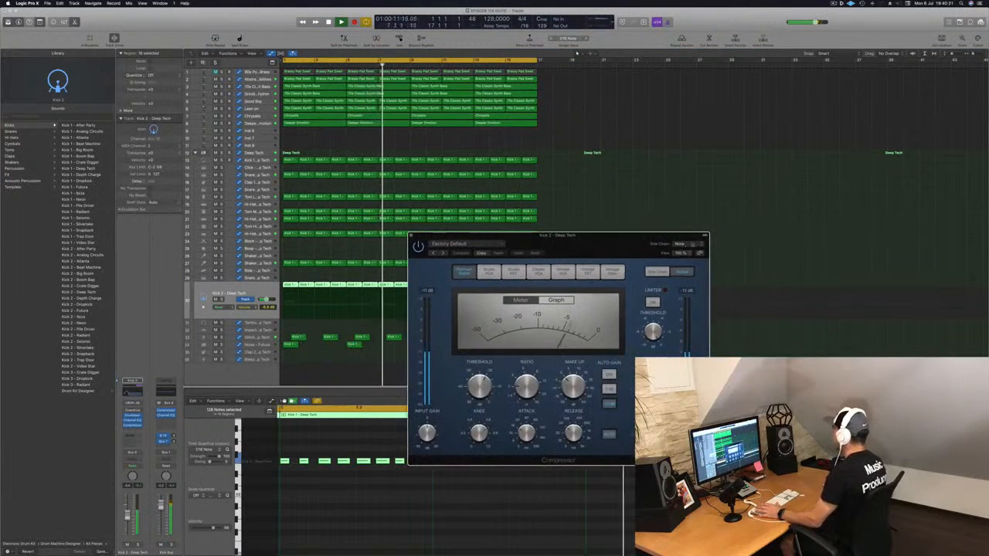
Step: Feed the Kick 2 compressor's side chain from one of the project's instrument channels
{"action": "left_click", "coordinate": [690, 244]}
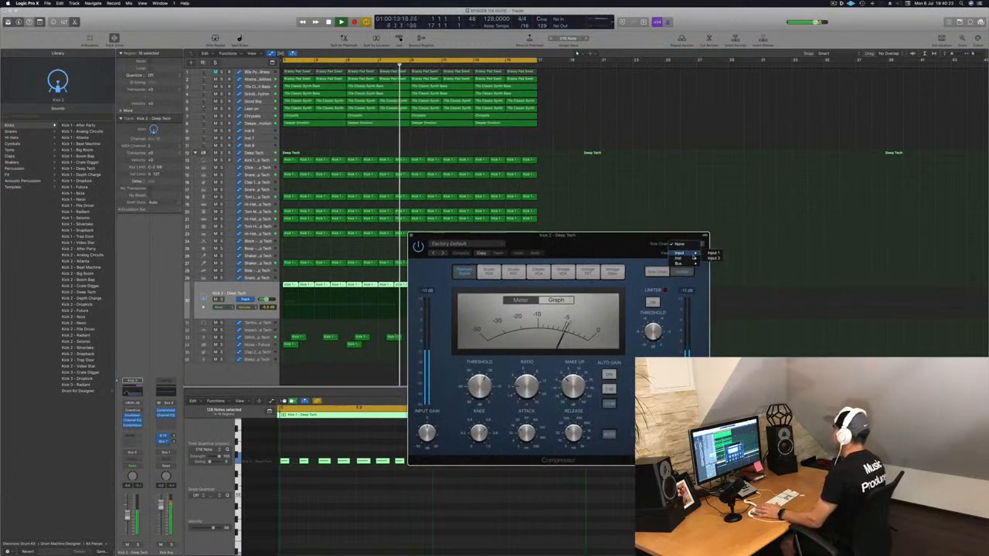
{"action": "mouse_move", "coordinate": [694, 259]}
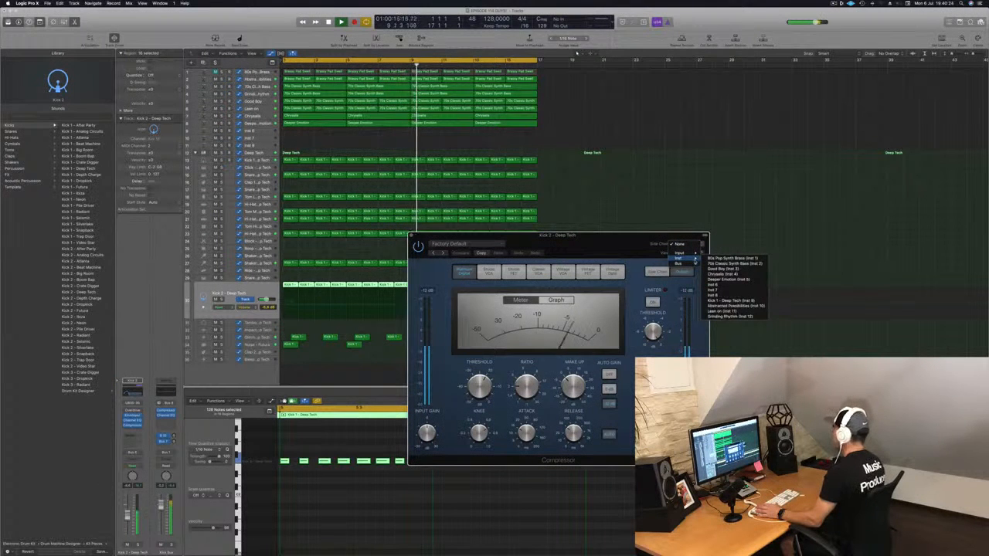
{"action": "left_click", "coordinate": [708, 295]}
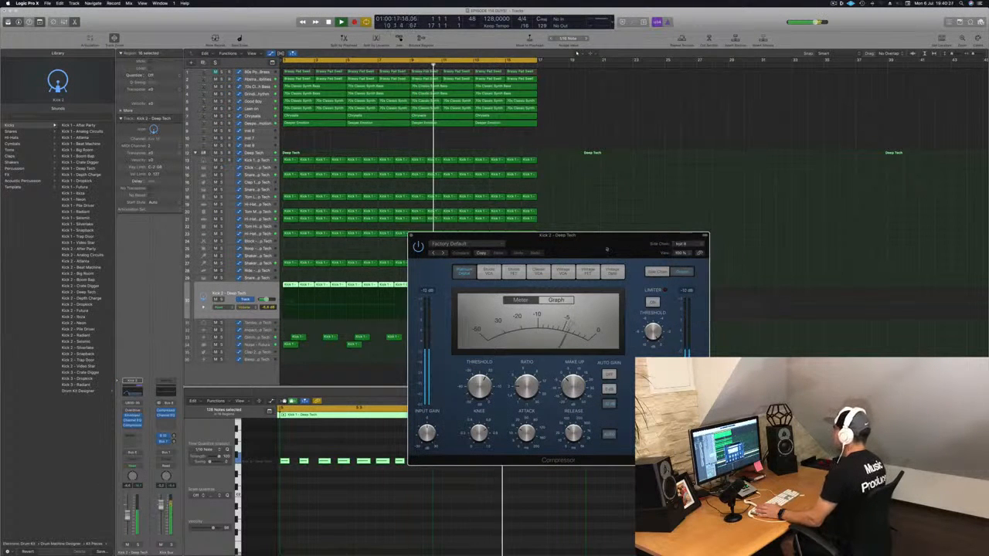
{"action": "left_click_drag", "start_coordinate": [605, 246], "coordinate": [623, 228]}
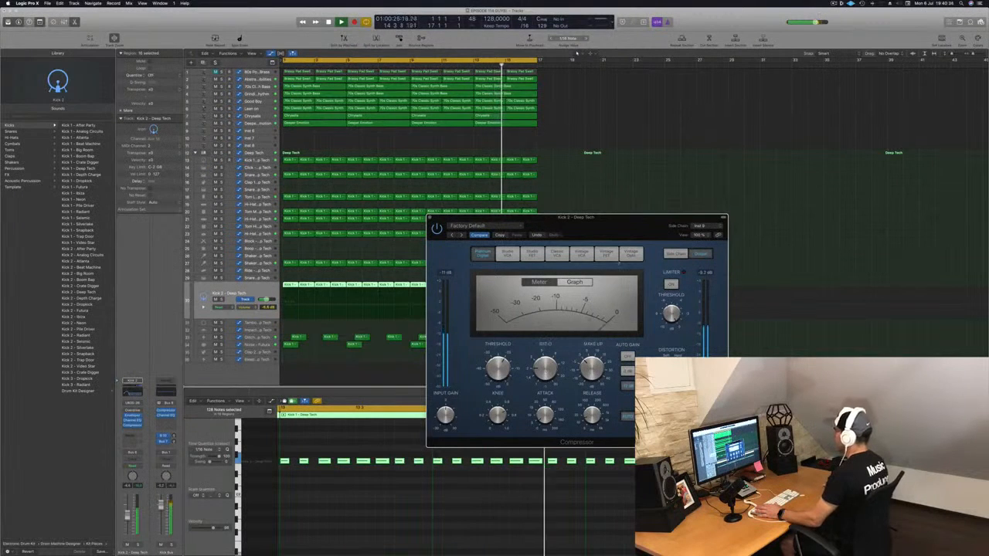
{"action": "left_click_drag", "start_coordinate": [633, 222], "coordinate": [581, 200]}
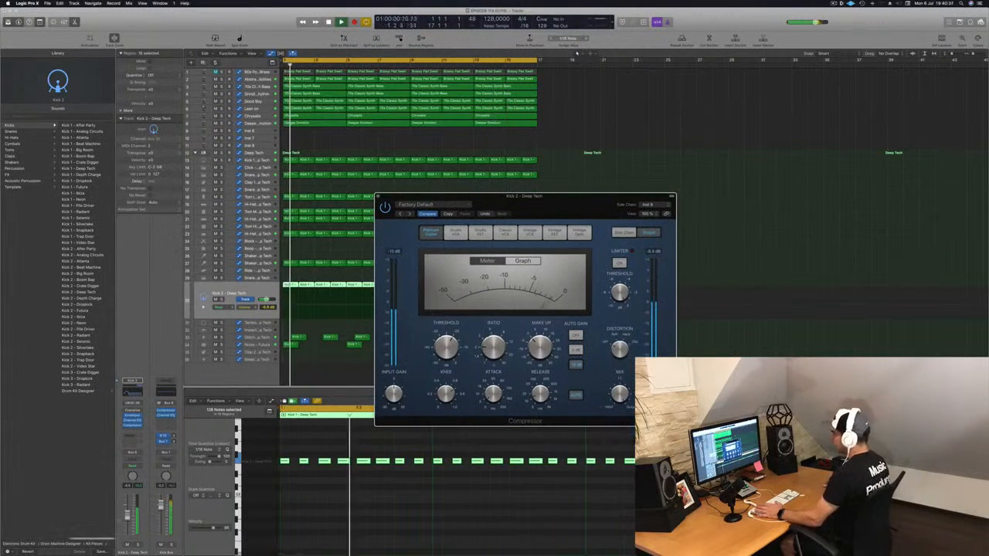
Step: Close the compressor and lower the Kick 2 volume to about -12 dB, comparing the loop with the track muted and unmuted
{"action": "left_click_drag", "start_coordinate": [129, 517], "coordinate": [127, 521]}
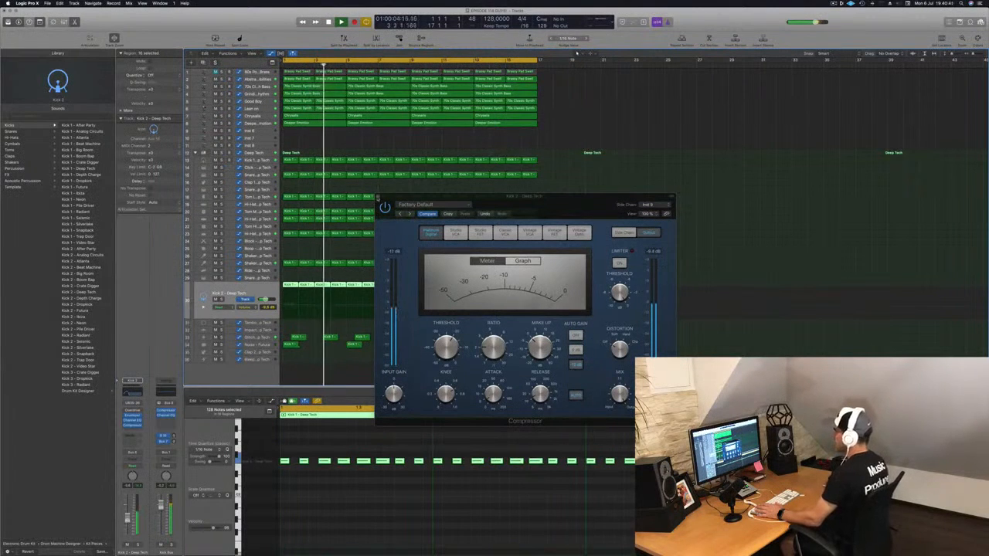
{"action": "left_click", "coordinate": [378, 196]}
{"action": "key", "text": "Return"}
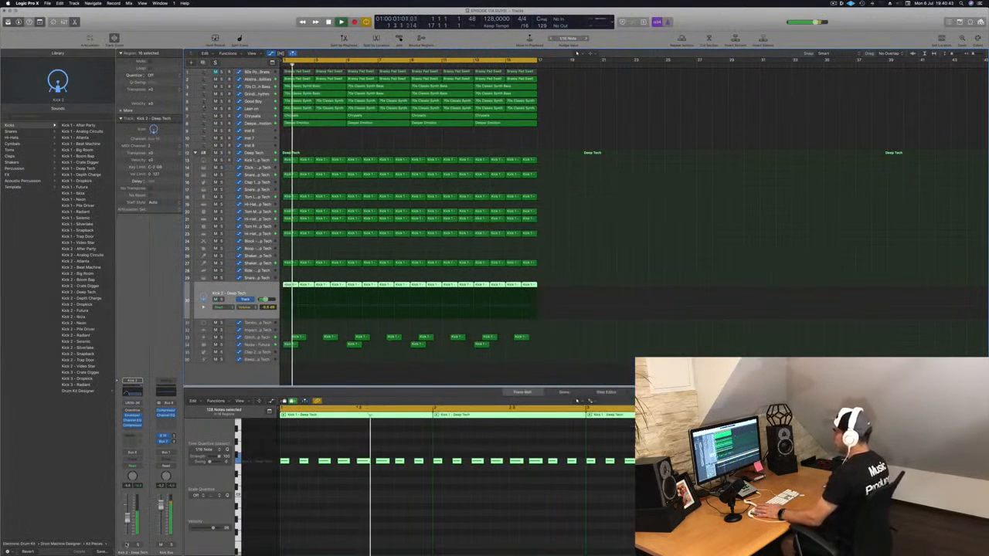
{"action": "left_click", "coordinate": [128, 546]}
{"action": "left_click", "coordinate": [127, 545]}
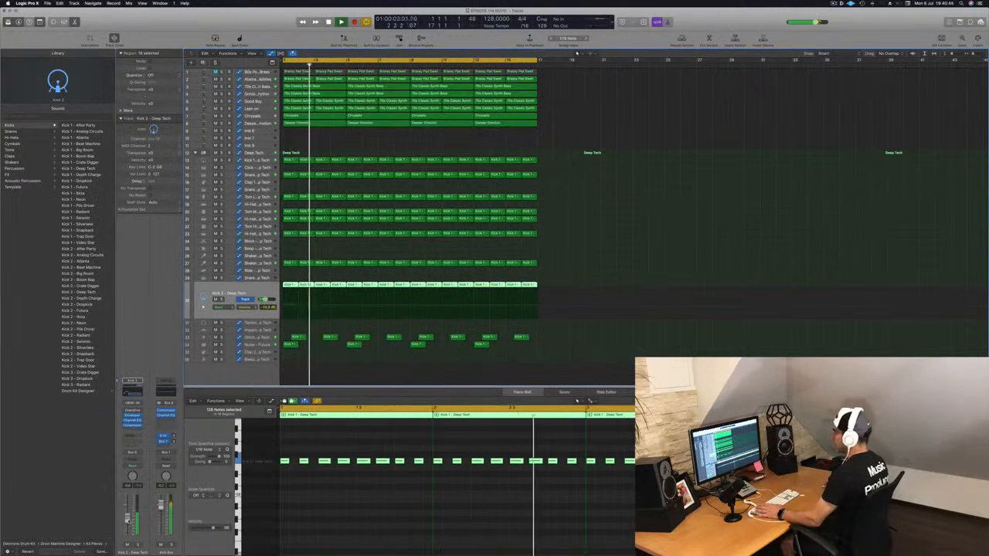
{"action": "left_click_drag", "start_coordinate": [127, 517], "coordinate": [128, 520]}
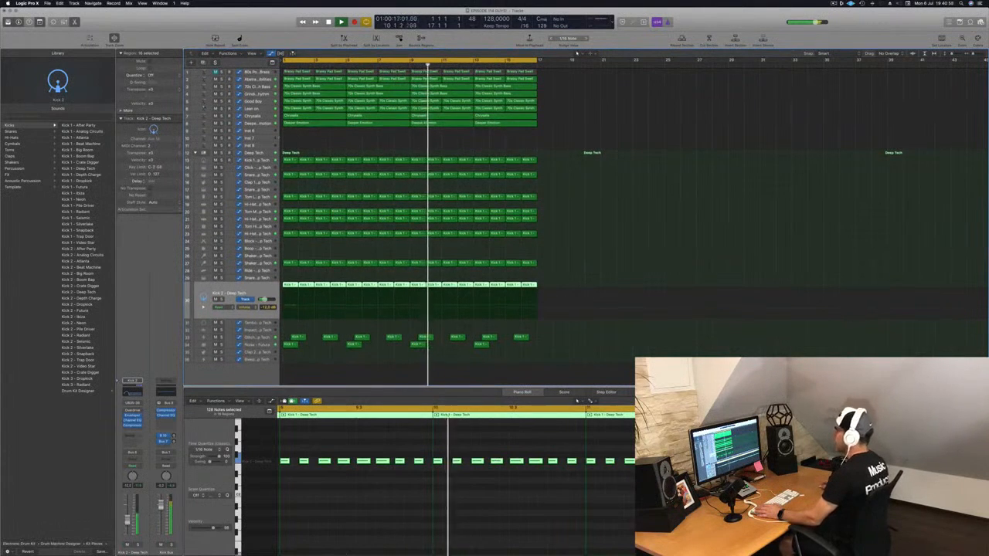
Step: Open Alchemy on the first empty instrument track and load the Spacy E-Piano preset from the Keys category
{"action": "left_click", "coordinate": [247, 130]}
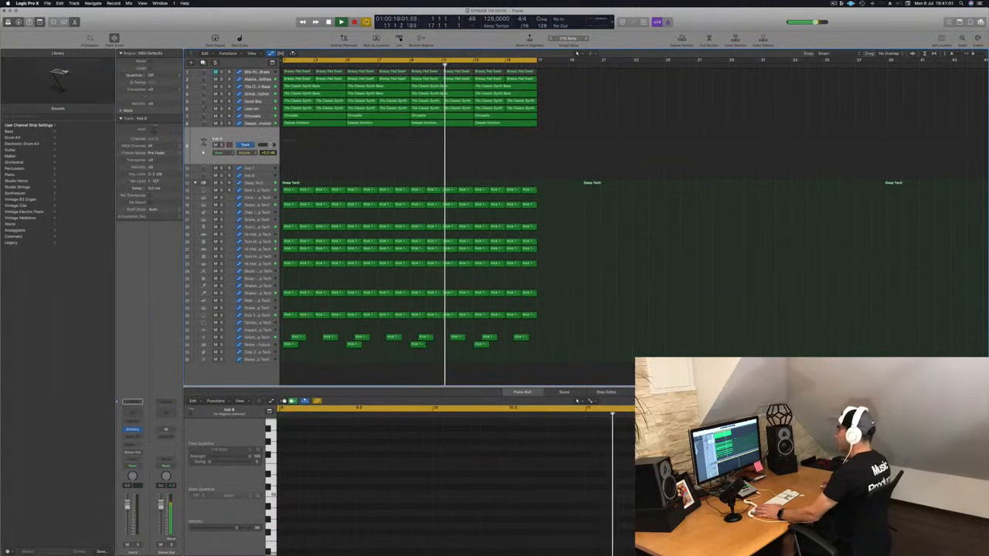
{"action": "left_click", "coordinate": [132, 430]}
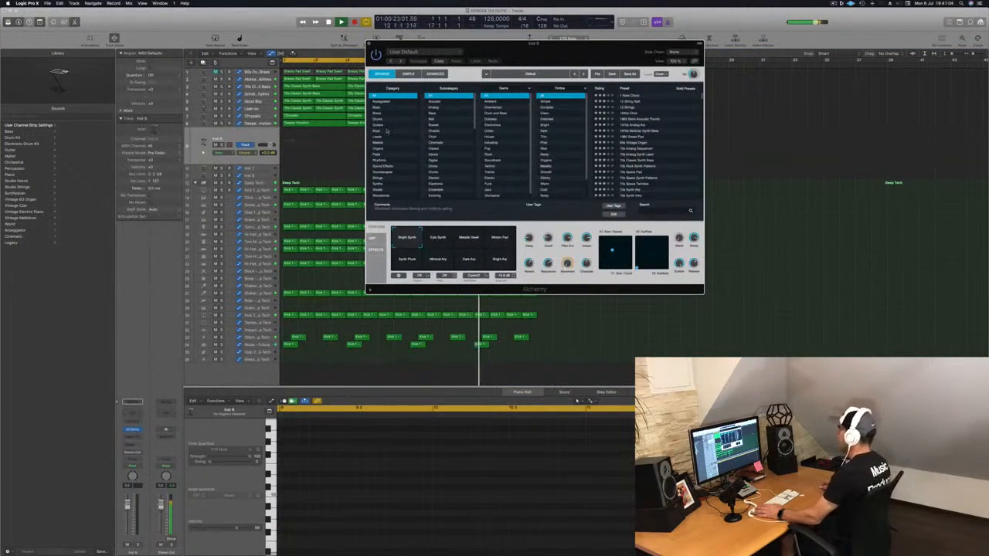
{"action": "left_click", "coordinate": [386, 130]}
{"action": "scroll", "coordinate": [641, 155], "scroll_direction": "down", "scroll_amount": 10}
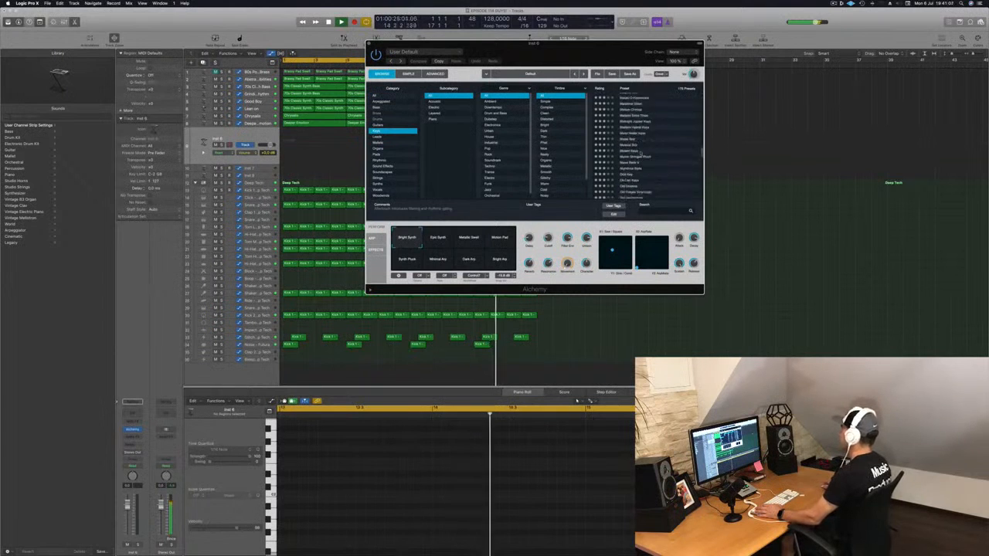
{"action": "left_click", "coordinate": [632, 160]}
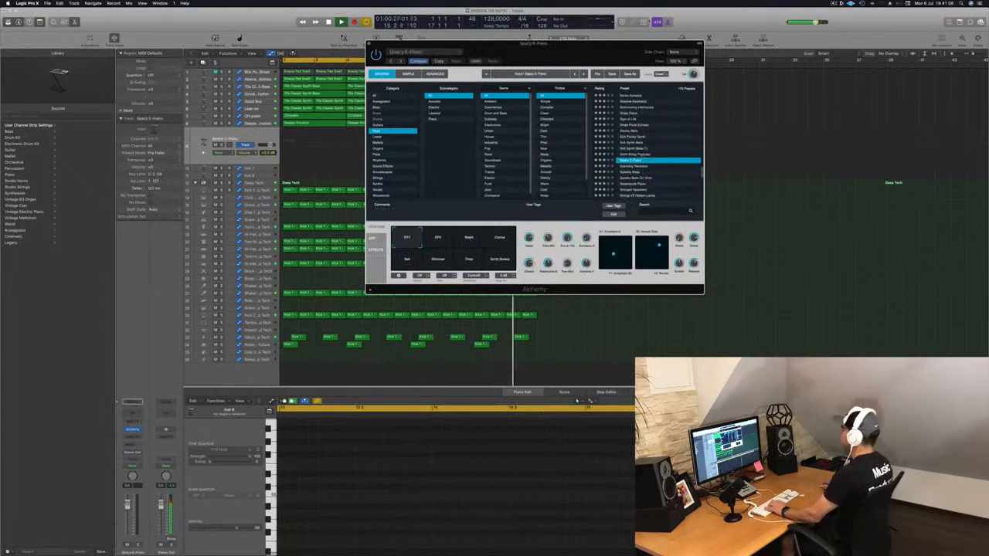
Step: Show the Musical Typing keyboard and add a Bus 3 send to the Spacy E-Piano channel
{"action": "left_click_drag", "start_coordinate": [605, 50], "coordinate": [555, 61]}
{"action": "key", "text": "super+k"}
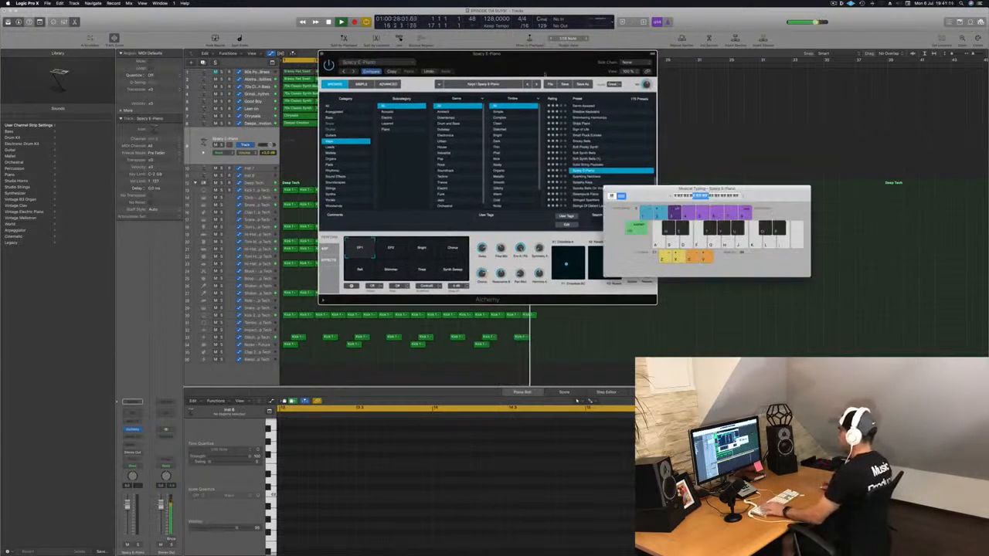
{"action": "left_click", "coordinate": [132, 444]}
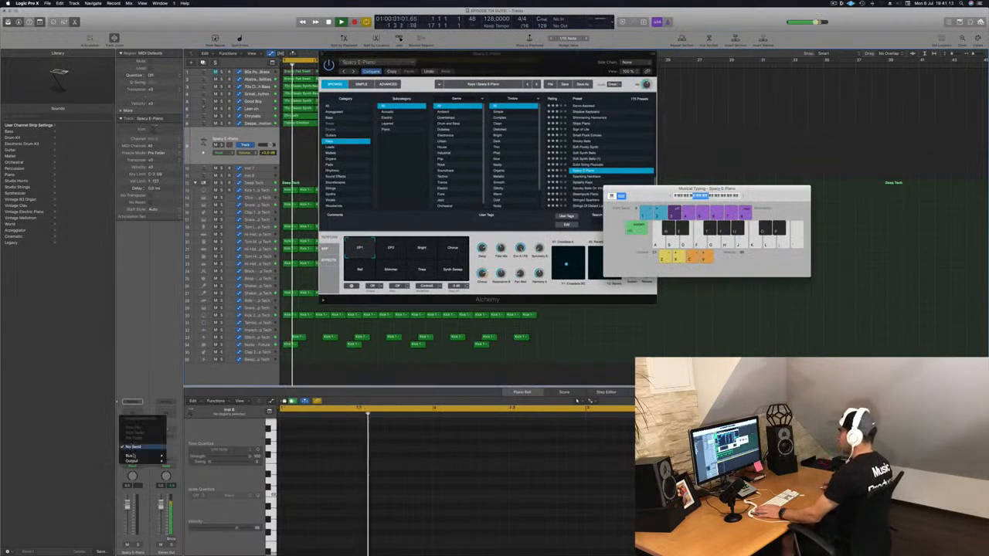
{"action": "mouse_move", "coordinate": [135, 456]}
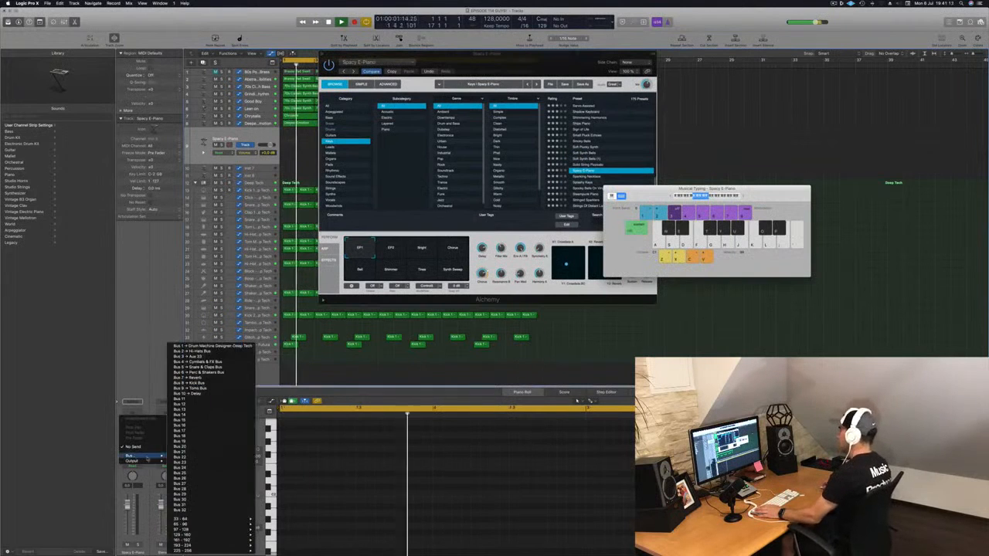
{"action": "left_click", "coordinate": [215, 357]}
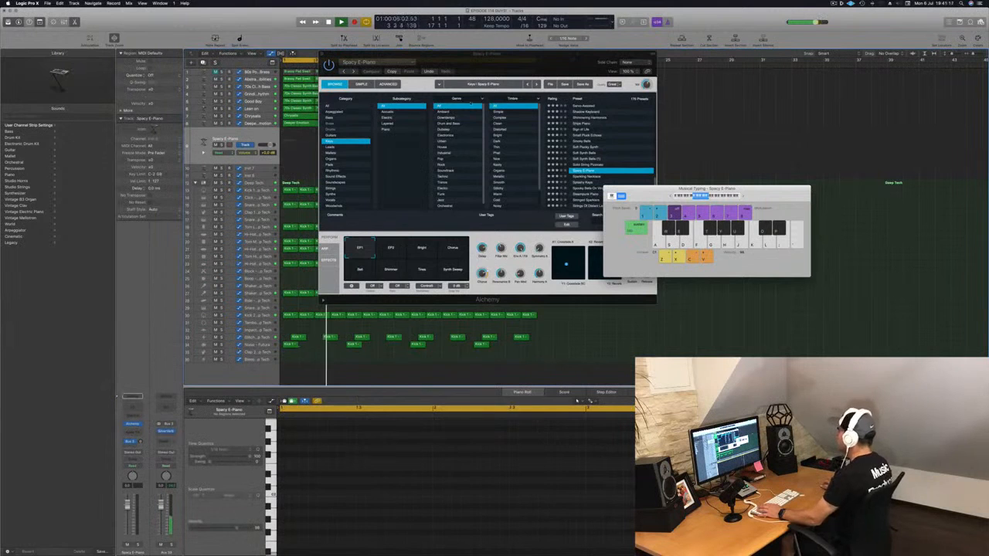
Step: Try out the Spacy E-Piano sound with Musical Typing and replace it with the Small Pluck Echoes preset
{"action": "left_click_drag", "start_coordinate": [512, 56], "coordinate": [420, 209]}
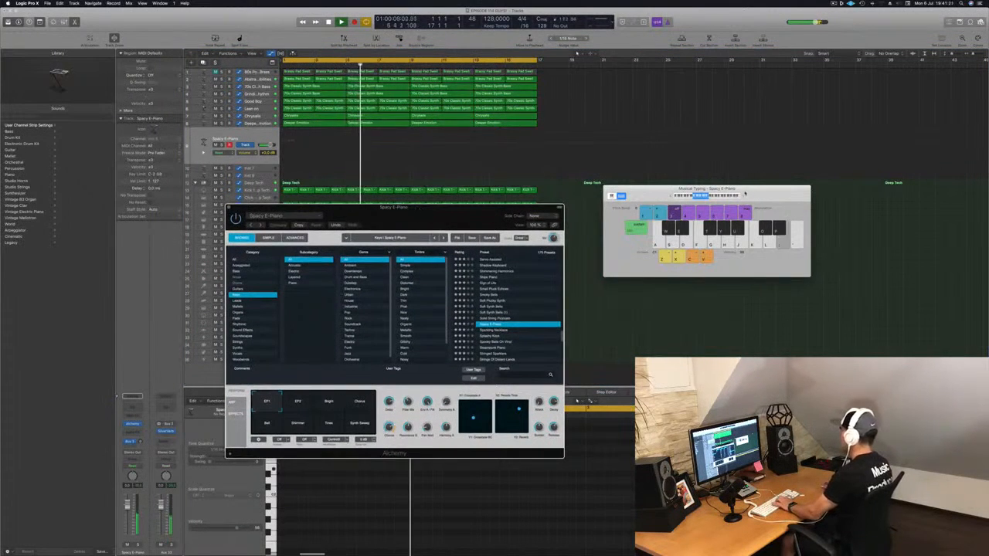
{"action": "left_click", "coordinate": [744, 196]}
{"action": "key", "text": "k"}
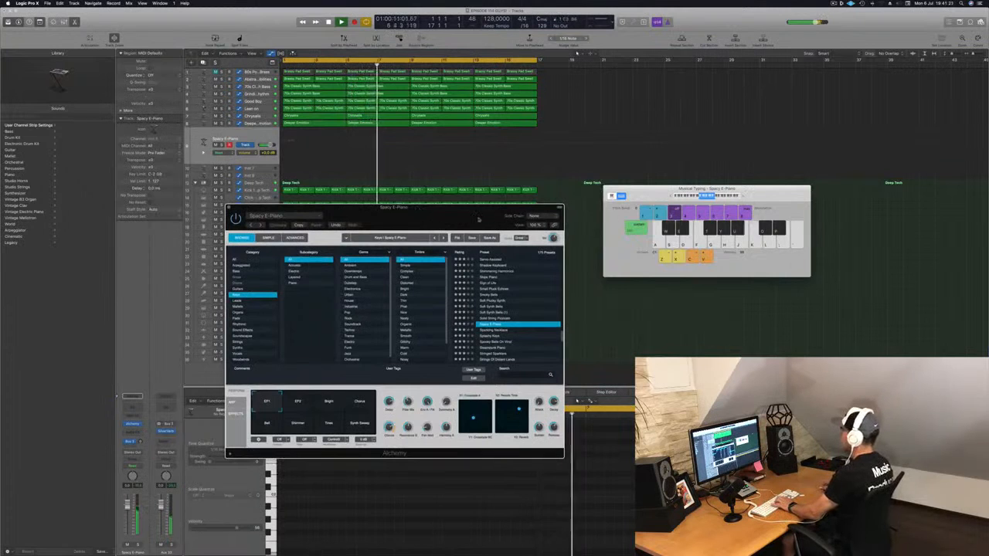
{"action": "left_click_drag", "start_coordinate": [479, 219], "coordinate": [694, 119]}
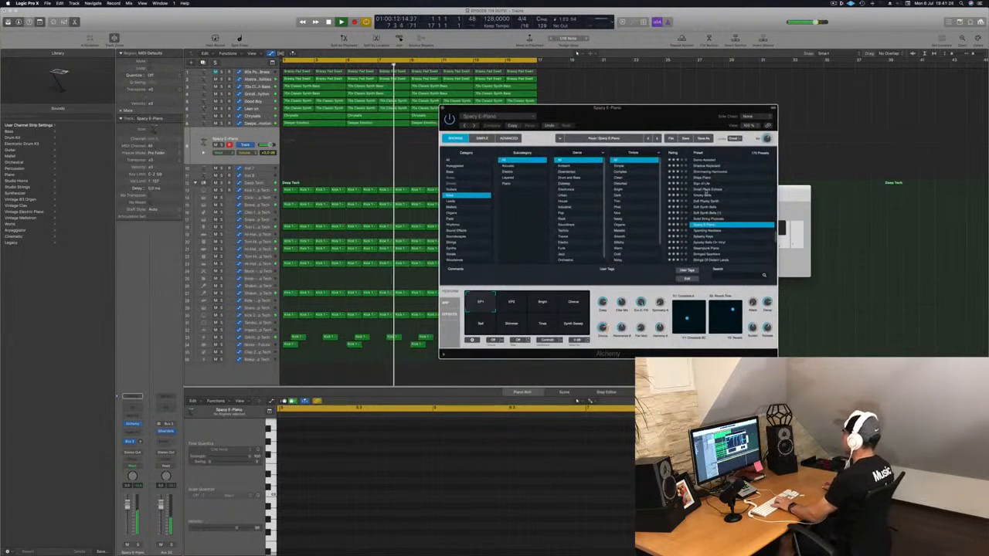
{"action": "left_click", "coordinate": [705, 190]}
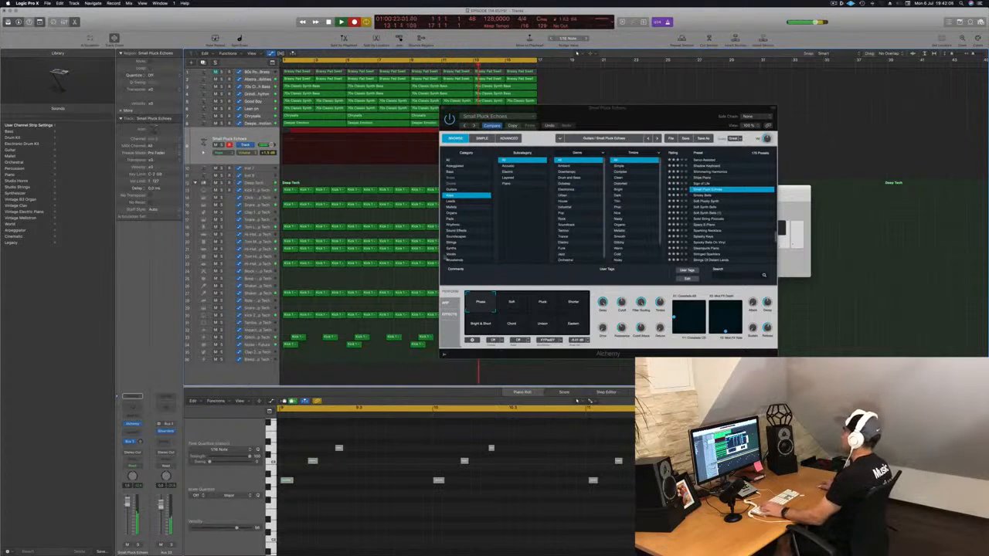
Step: Finish recording the Small Pluck Echoes part, play the loop back and deselect the recorded region
{"action": "key", "text": "space"}
{"action": "key", "text": "space"}
{"action": "left_click_drag", "start_coordinate": [542, 113], "coordinate": [813, 99]}
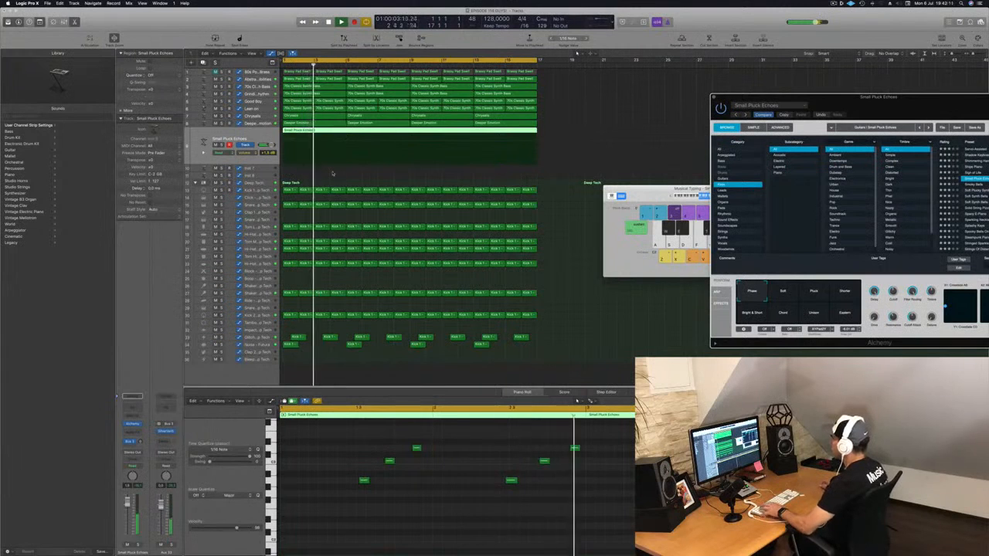
{"action": "left_click", "coordinate": [345, 152]}
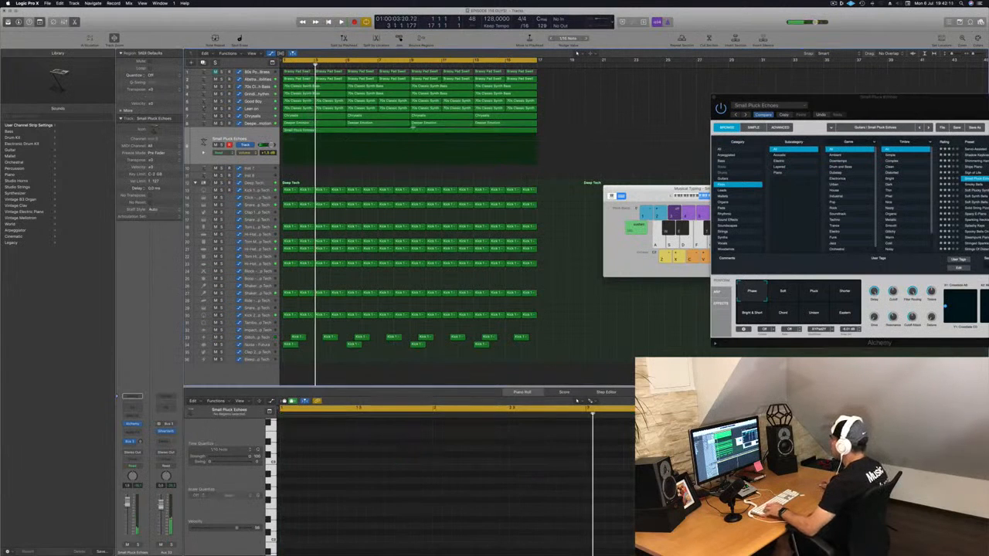
Step: Delete the second Small Pluck Echoes region from the track and select all notes in the remaining region
{"action": "left_click", "coordinate": [397, 130]}
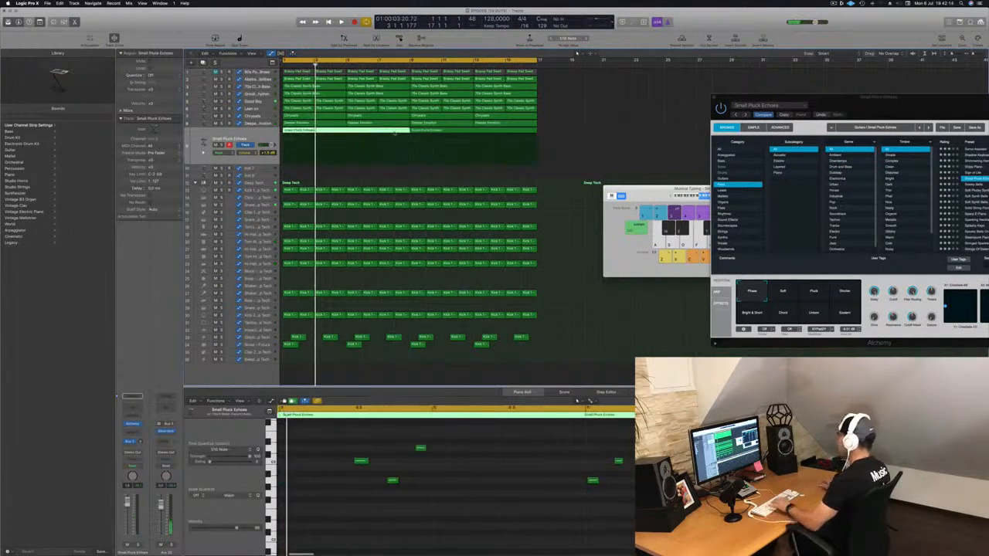
{"action": "key", "text": "Delete"}
{"action": "left_click_drag", "start_coordinate": [455, 148], "coordinate": [328, 153]}
{"action": "key", "text": "Return"}
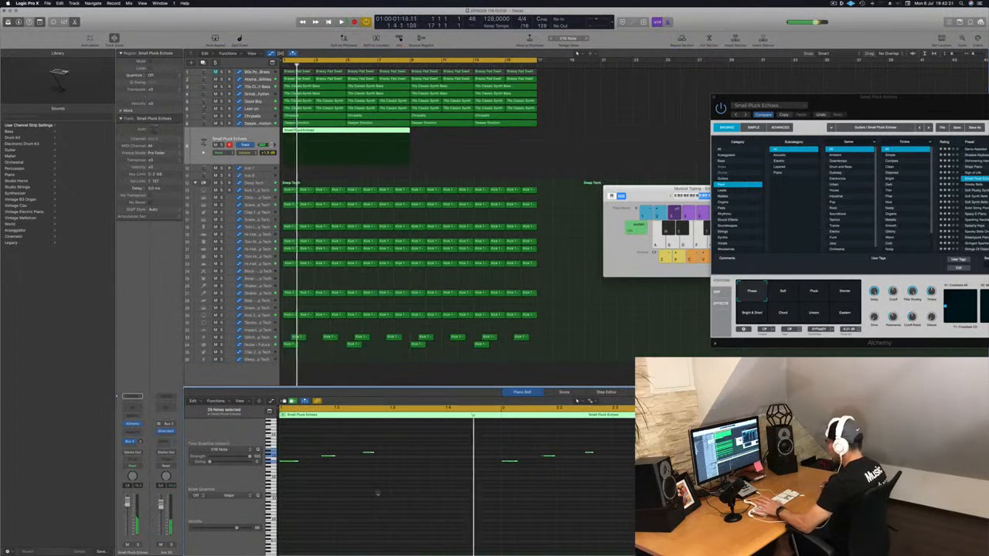
{"action": "key", "text": "super+a"}
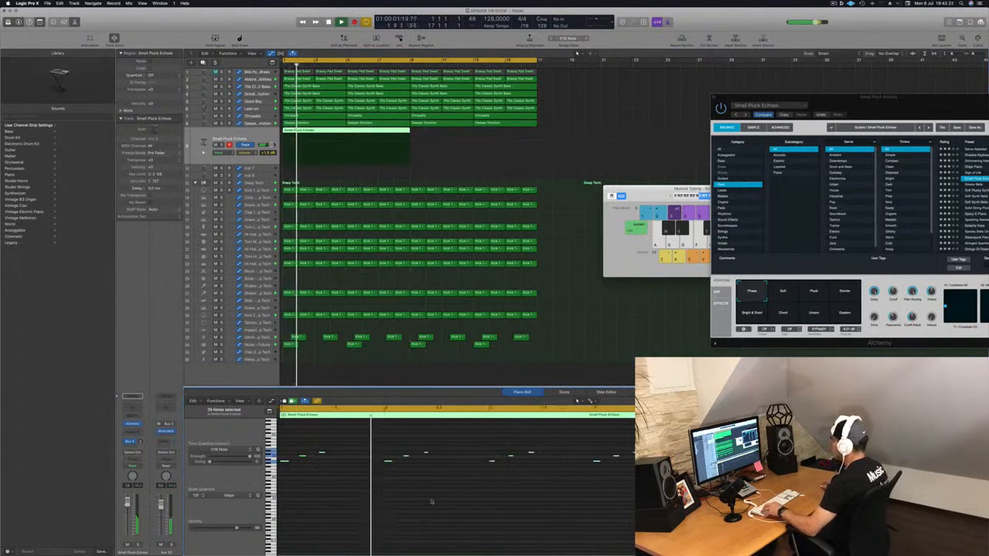
Step: Split the Small Pluck Echoes region at bar 5, delete the second half and play back the remaining four bars
{"action": "left_click", "coordinate": [346, 130], "text": "super"}
{"action": "double_click", "coordinate": [347, 130], "text": "super"}
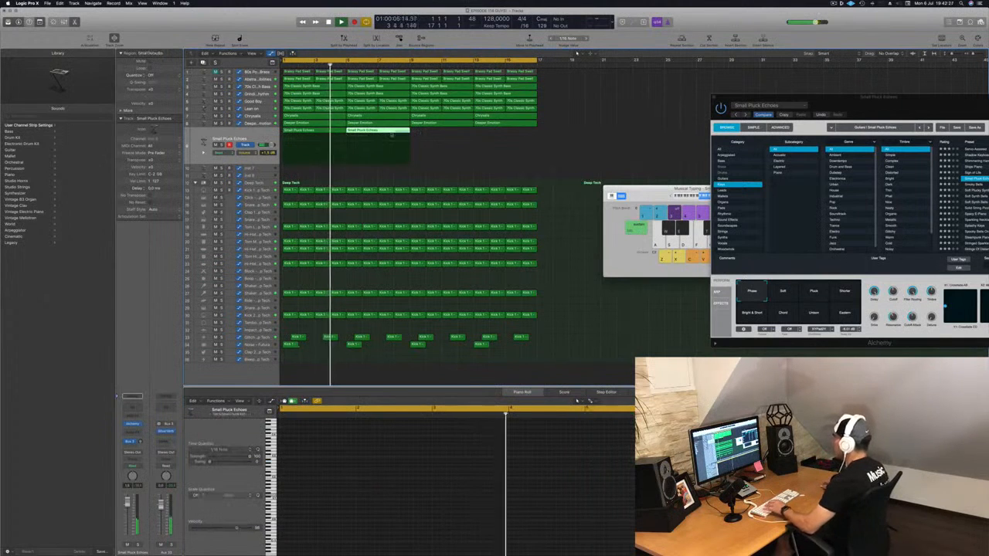
{"action": "key", "text": "Delete"}
{"action": "left_click", "coordinate": [329, 135]}
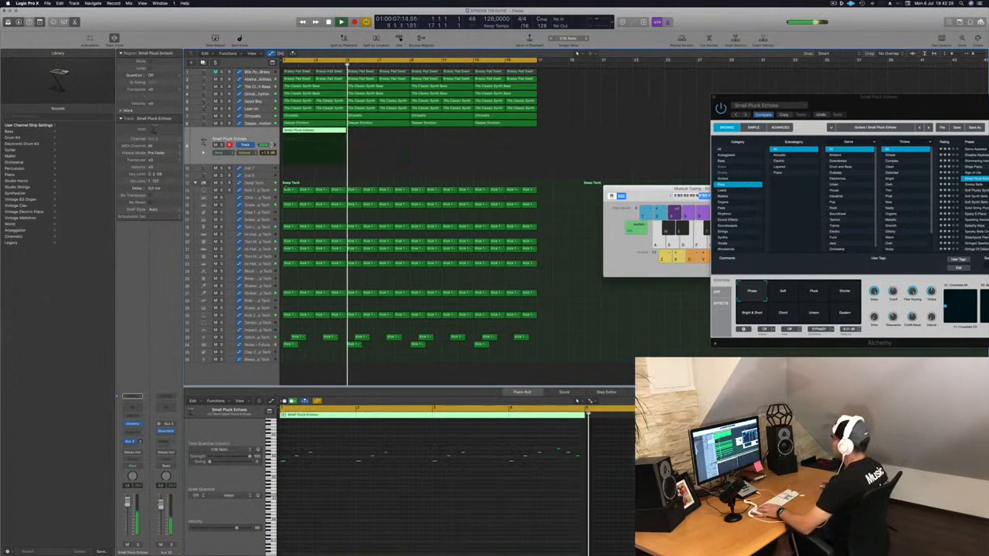
{"action": "key", "text": "Return"}
{"action": "scroll", "coordinate": [451, 432], "scroll_direction": "up", "scroll_amount": 3}
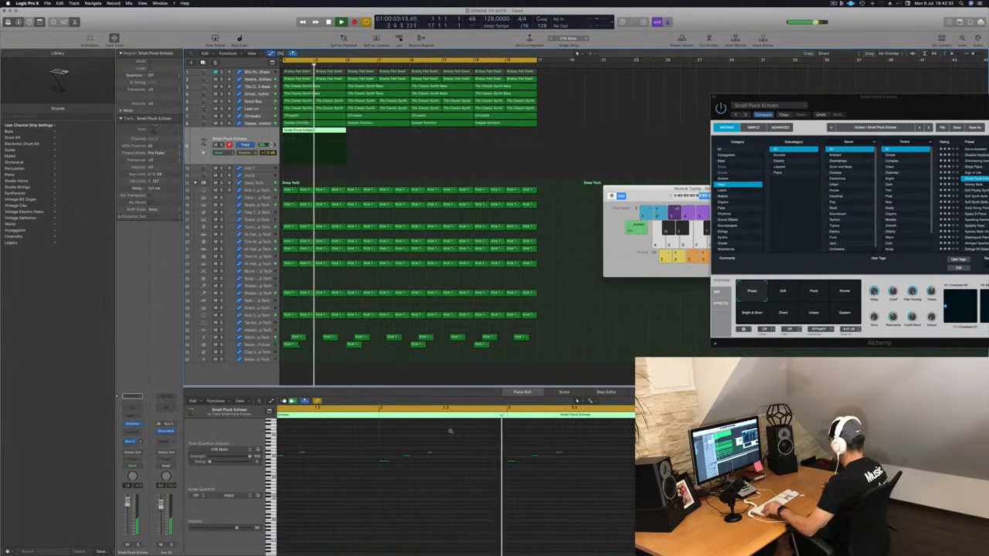
Step: Move the Alchemy window fully into view and try the Soft variation of Small Pluck Echoes during loop playback
{"action": "left_click_drag", "start_coordinate": [792, 97], "coordinate": [540, 103]}
{"action": "key", "text": "Return"}
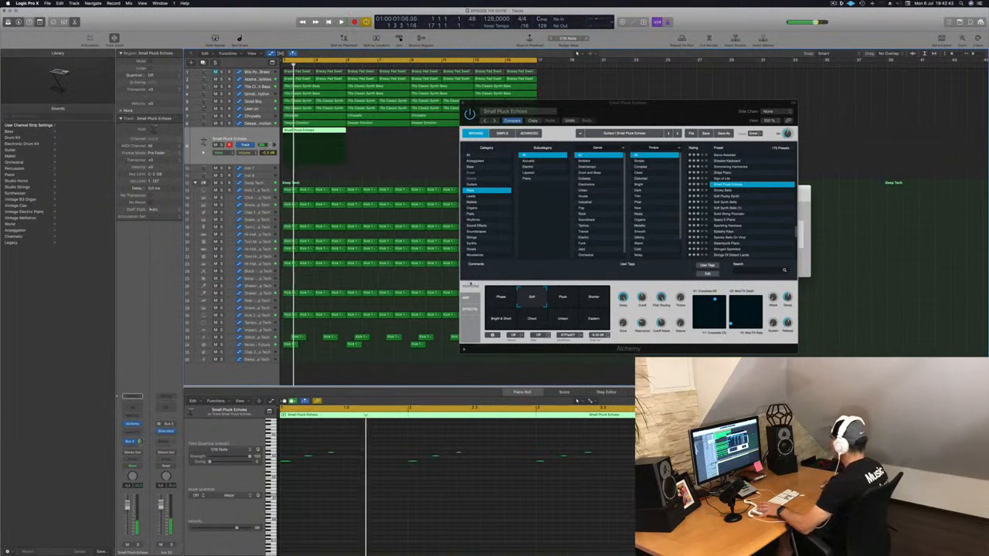
{"action": "left_click_drag", "start_coordinate": [727, 112], "coordinate": [689, 114]}
{"action": "key", "text": "Return"}
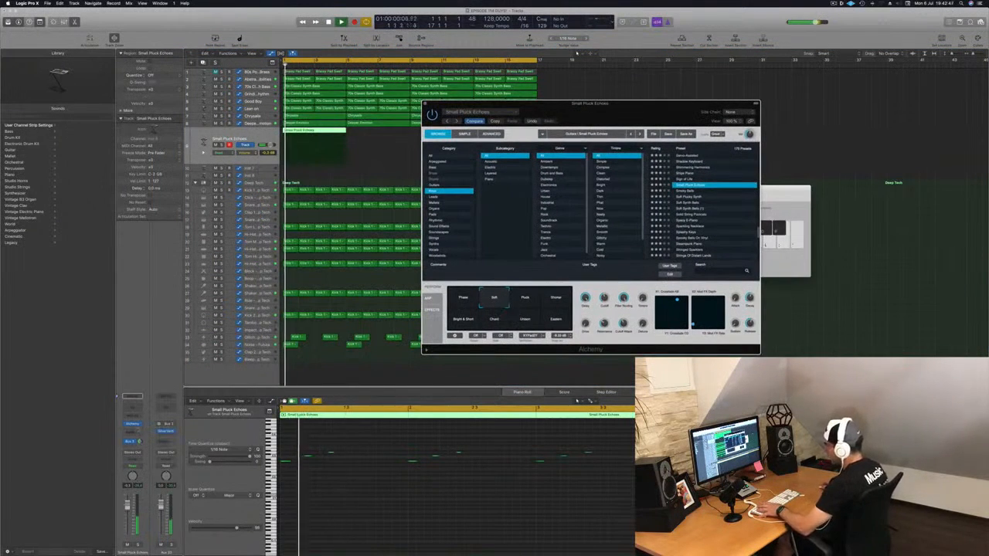
Step: Insert a stereo Compressor on the Small Pluck Echoes channel, change its Auto Gain setting and close its window
{"action": "left_click", "coordinate": [133, 433]}
{"action": "mouse_move", "coordinate": [143, 448]}
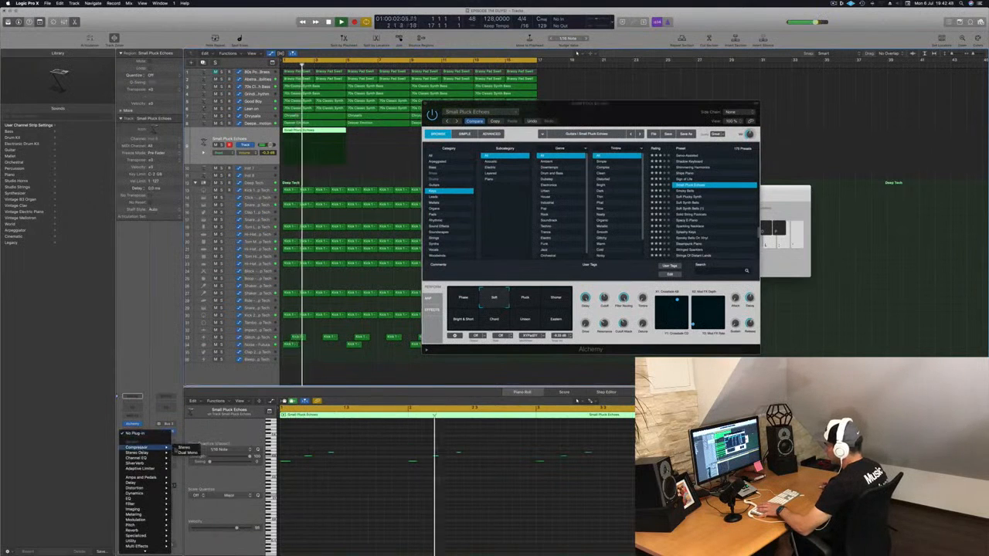
{"action": "left_click", "coordinate": [184, 448]}
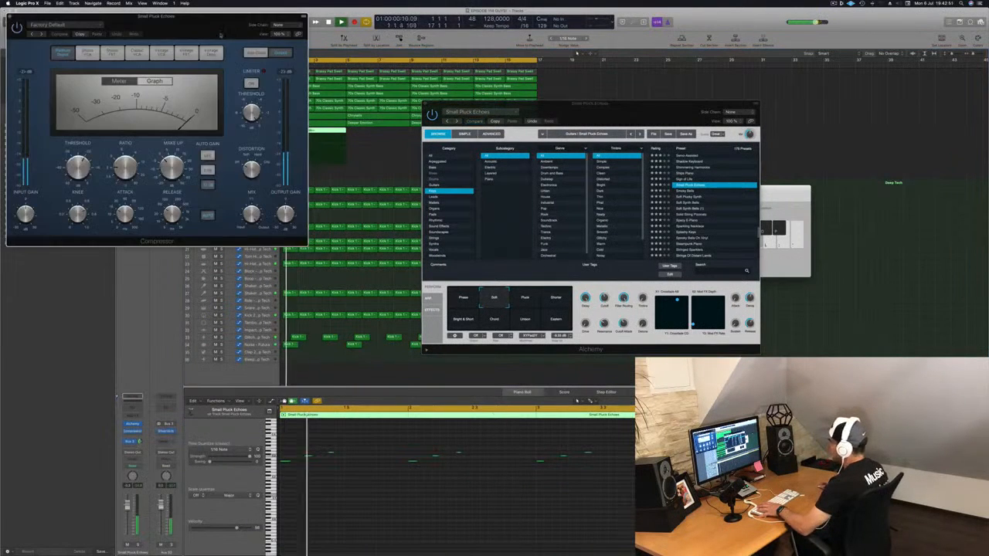
{"action": "left_click_drag", "start_coordinate": [220, 34], "coordinate": [539, 206]}
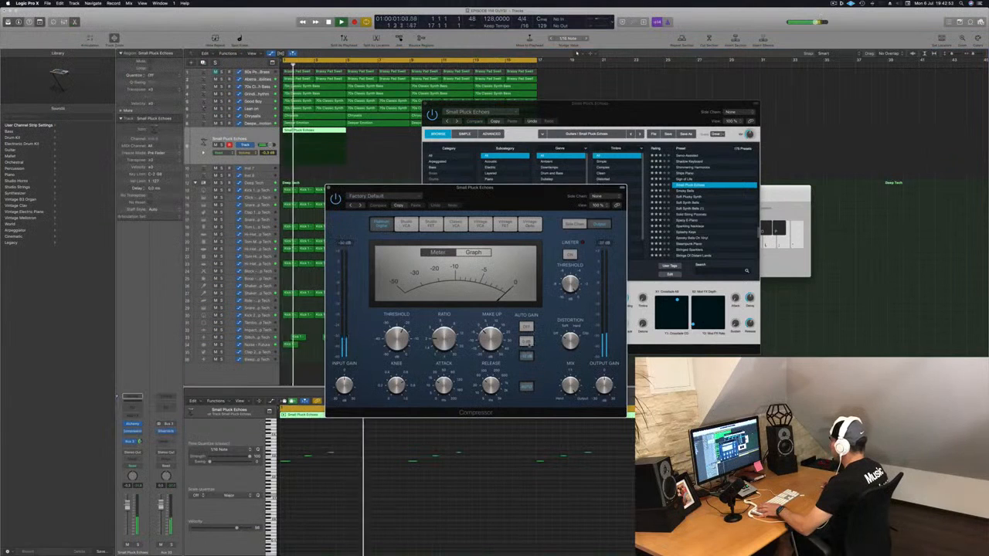
{"action": "left_click", "coordinate": [528, 342]}
{"action": "left_click_drag", "start_coordinate": [431, 188], "coordinate": [529, 208]}
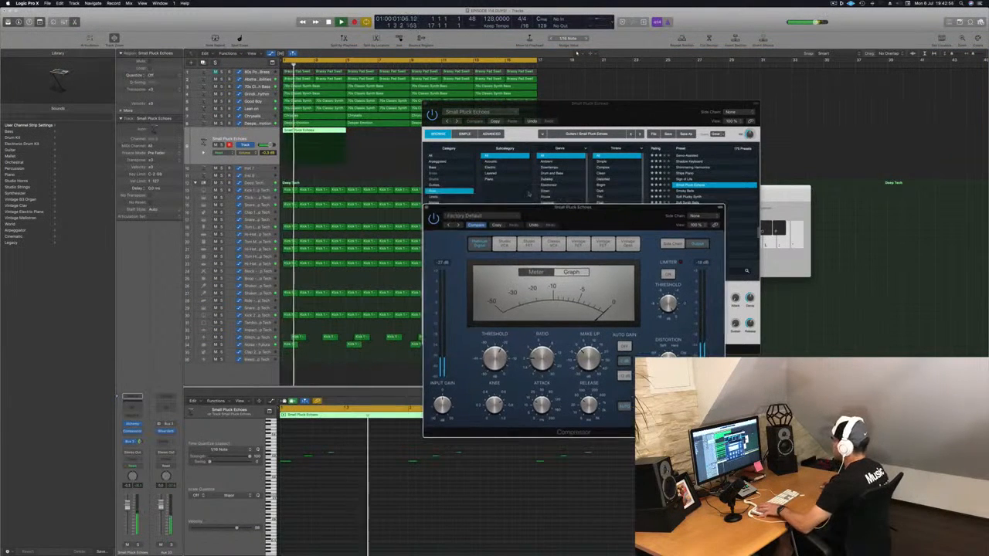
{"action": "left_click", "coordinate": [427, 207]}
{"action": "key", "text": "space"}
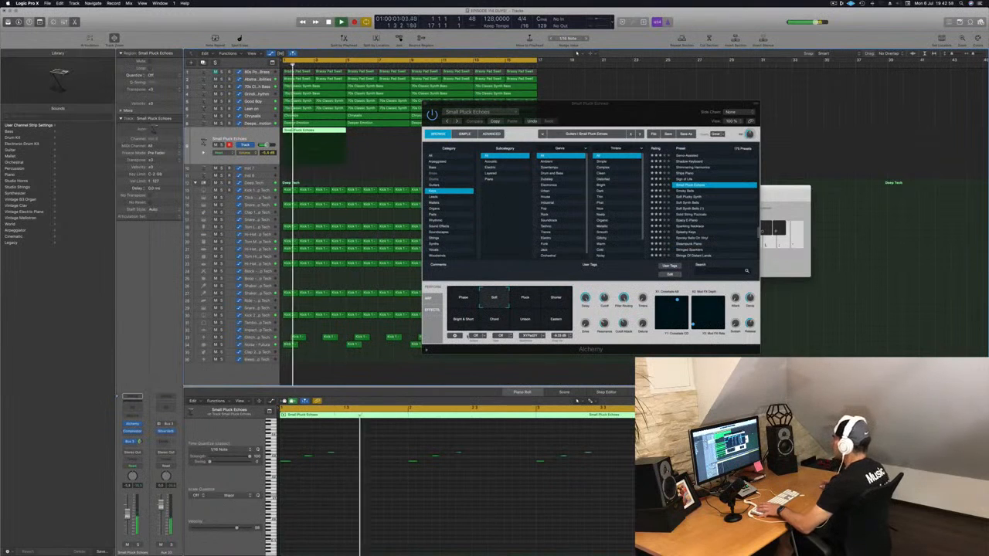
Step: Audition the Small Pluck Echoes variations Pluck, Shorter, Bright & Short, Chord, Unison, Eastern, Soft and Phase while the loop plays
{"action": "left_click", "coordinate": [528, 300]}
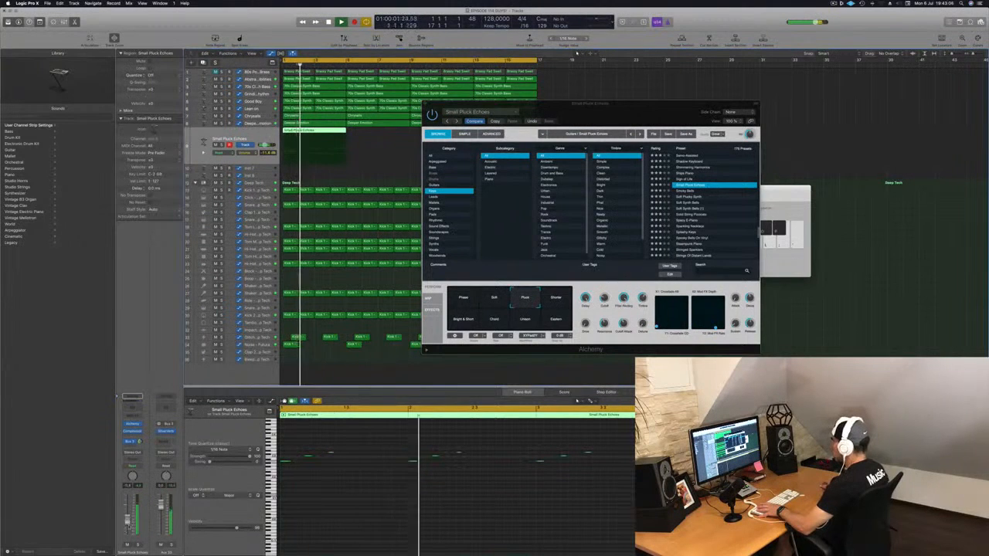
{"action": "left_click", "coordinate": [555, 300]}
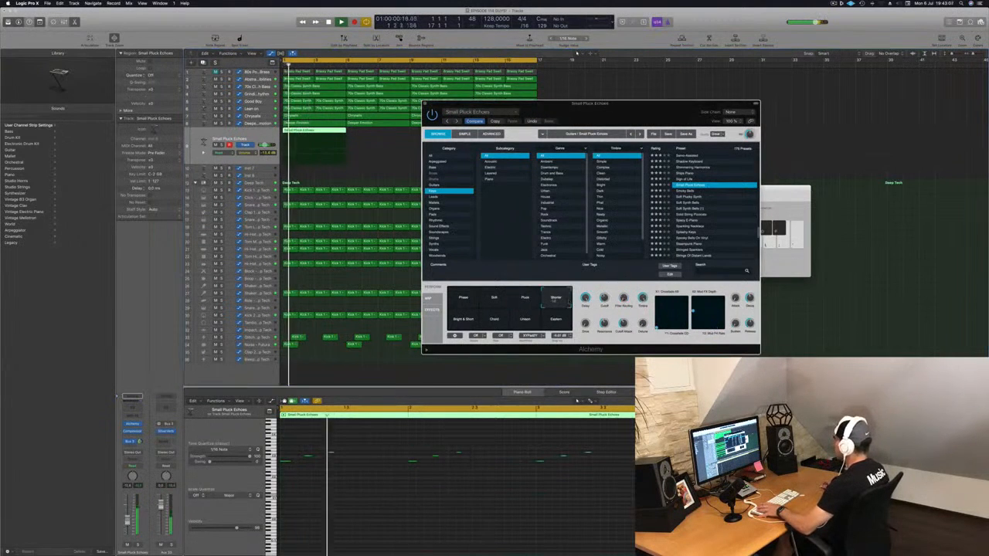
{"action": "left_click", "coordinate": [462, 323]}
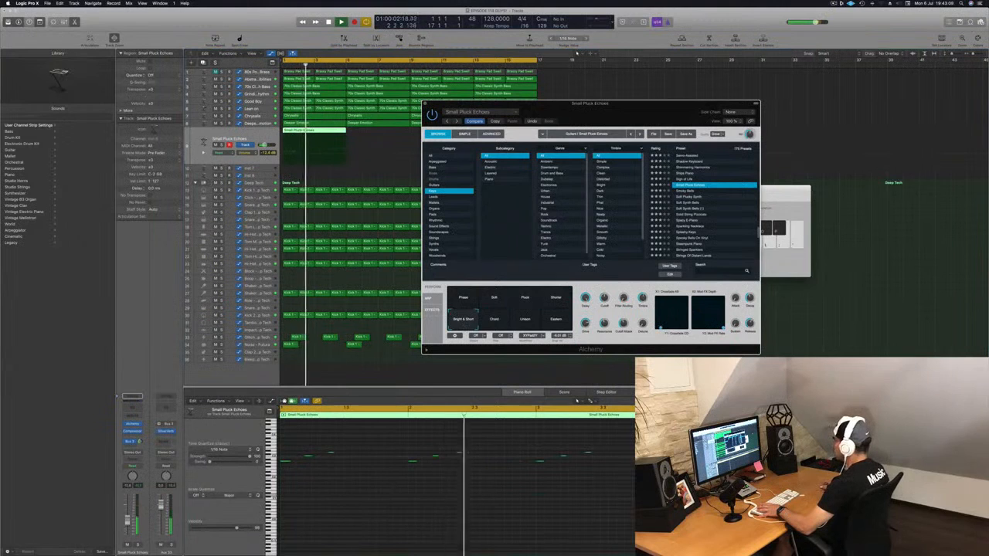
{"action": "left_click", "coordinate": [489, 319]}
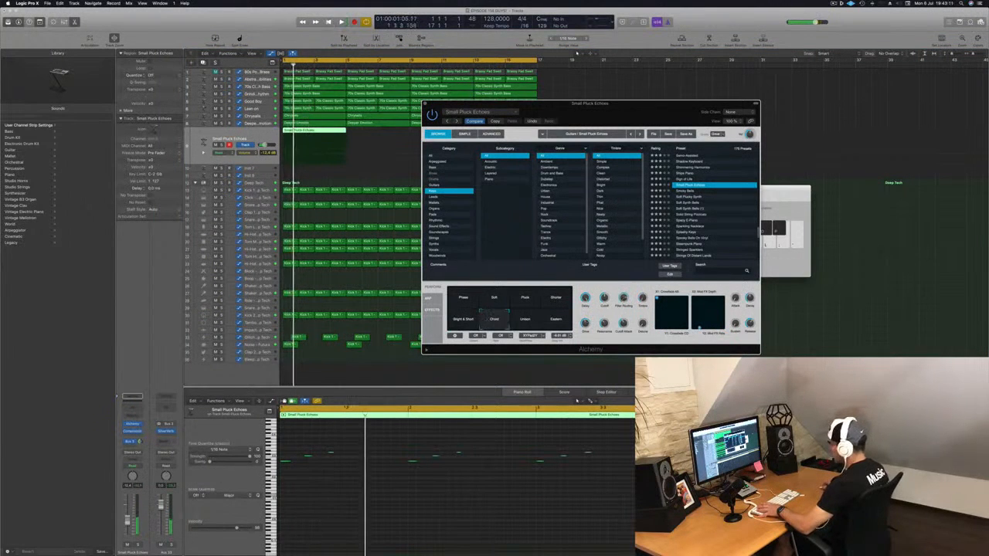
{"action": "left_click", "coordinate": [577, 52]}
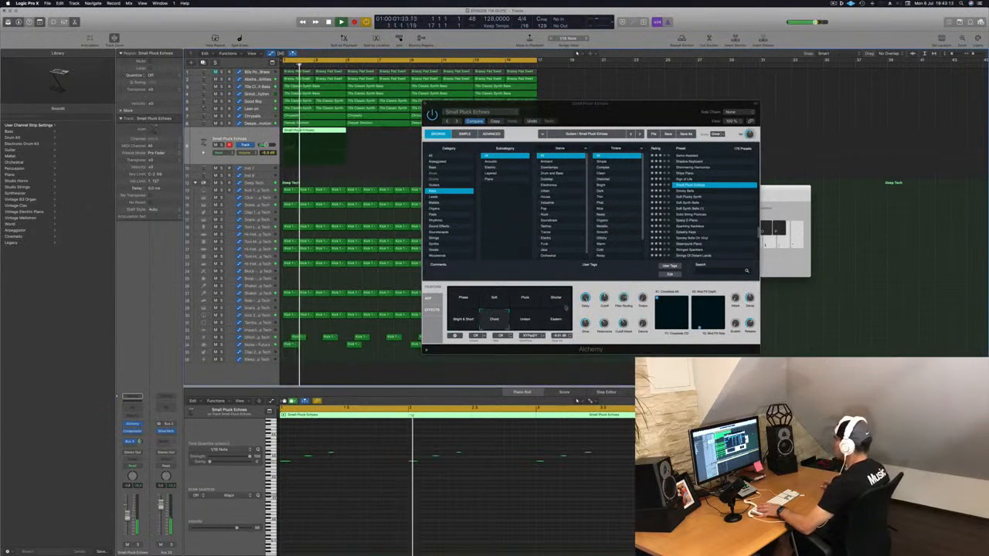
{"action": "left_click", "coordinate": [528, 323]}
{"action": "left_click", "coordinate": [560, 323]}
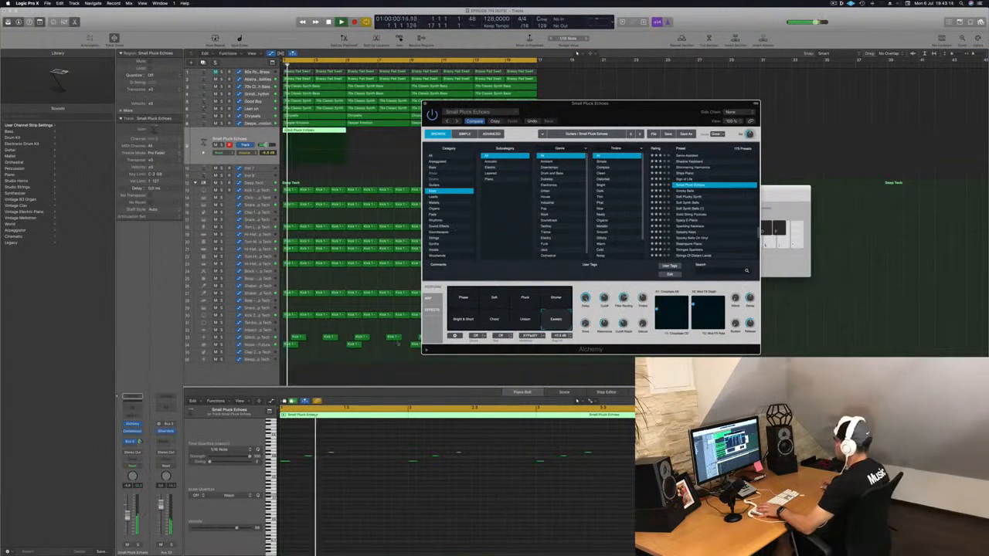
{"action": "left_click", "coordinate": [577, 53]}
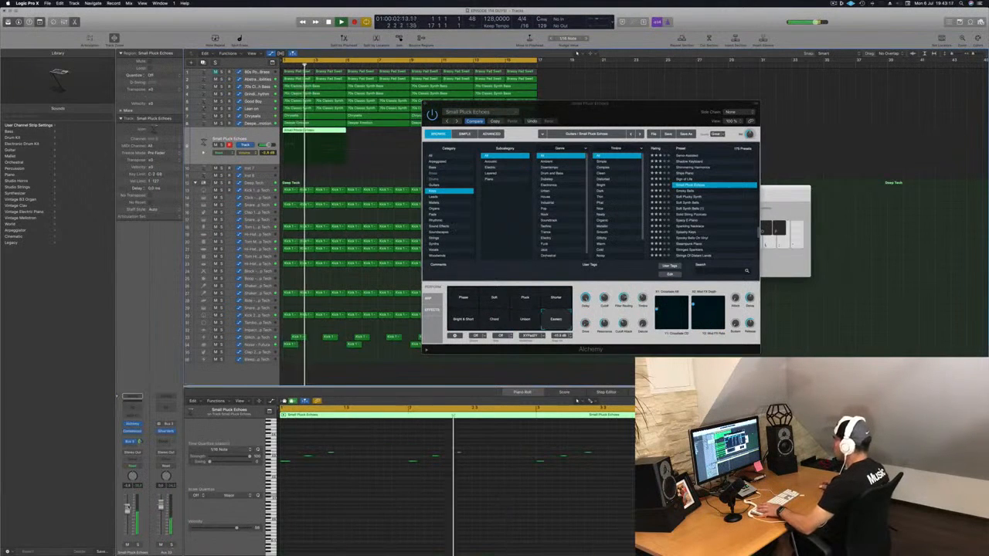
{"action": "left_click", "coordinate": [501, 303]}
{"action": "left_click", "coordinate": [464, 300]}
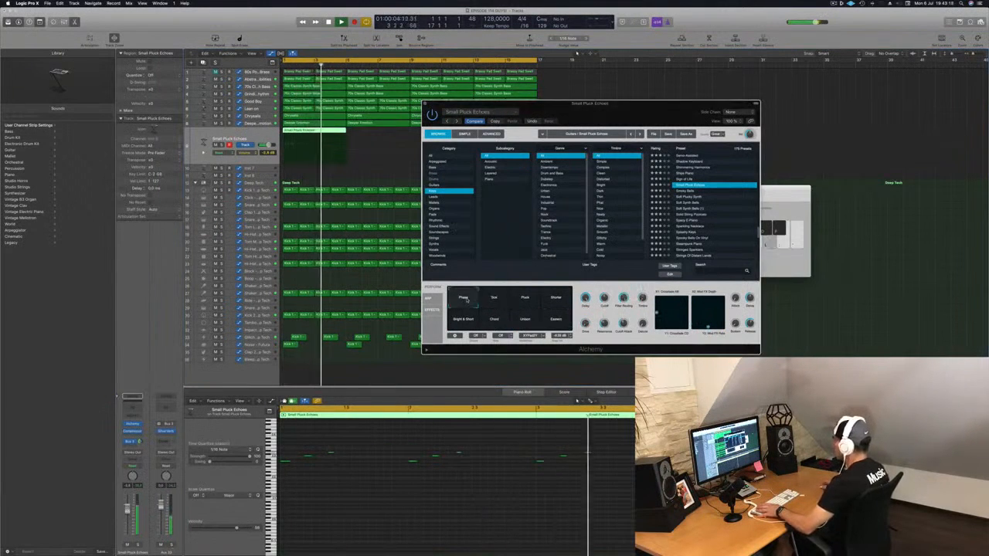
Step: Load the Sign of Life preset in Alchemy and audition its High Tones, Ice Bar and Soft Snow variations at a lower track volume
{"action": "scroll", "coordinate": [717, 192], "scroll_direction": "up", "scroll_amount": 2}
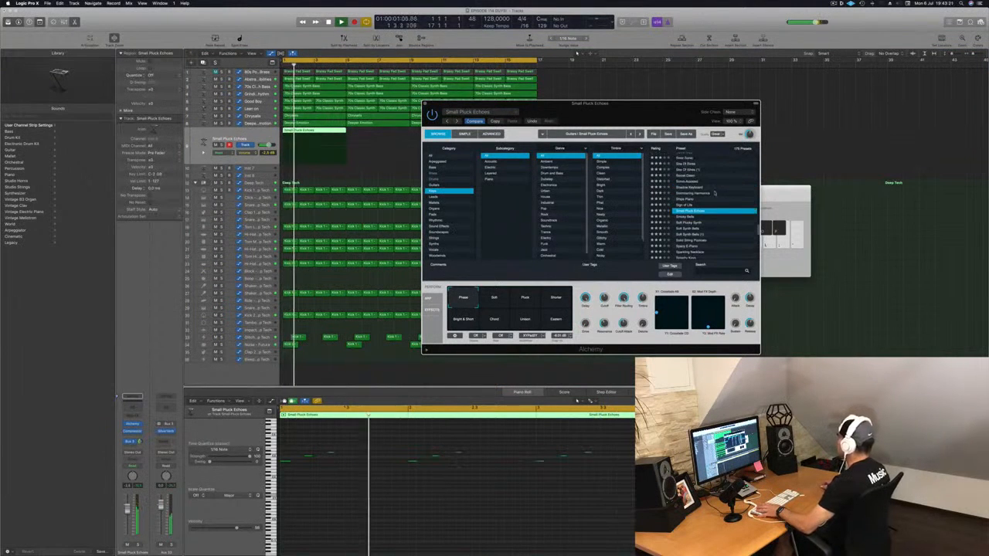
{"action": "left_click", "coordinate": [714, 205]}
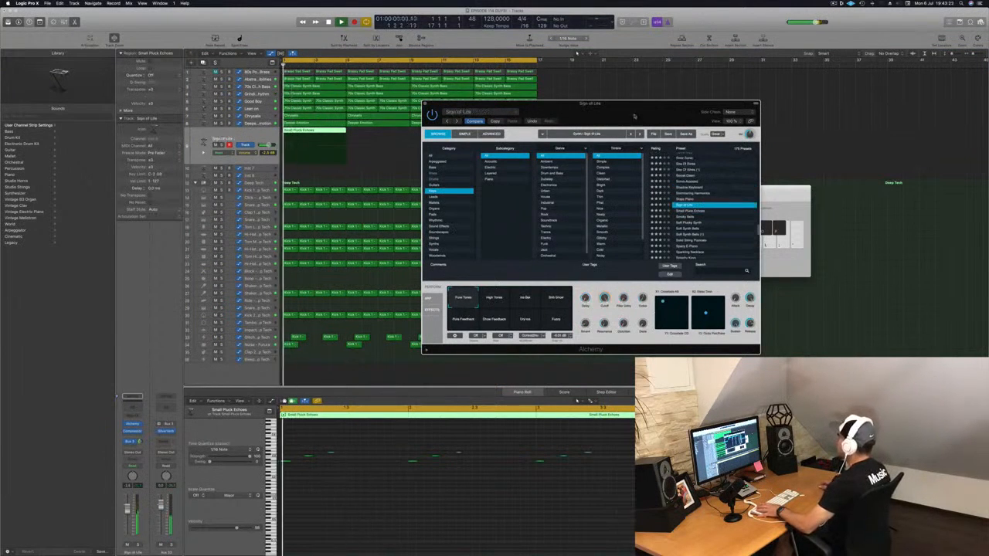
{"action": "left_click_drag", "start_coordinate": [632, 122], "coordinate": [573, 144]}
{"action": "left_click", "coordinate": [406, 339]}
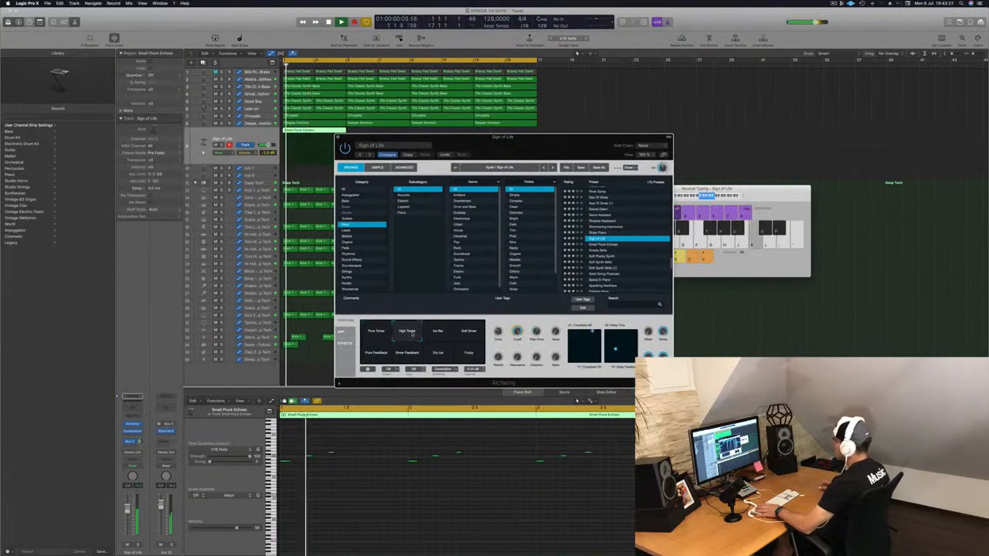
{"action": "left_click", "coordinate": [435, 342]}
{"action": "key", "text": "space"}
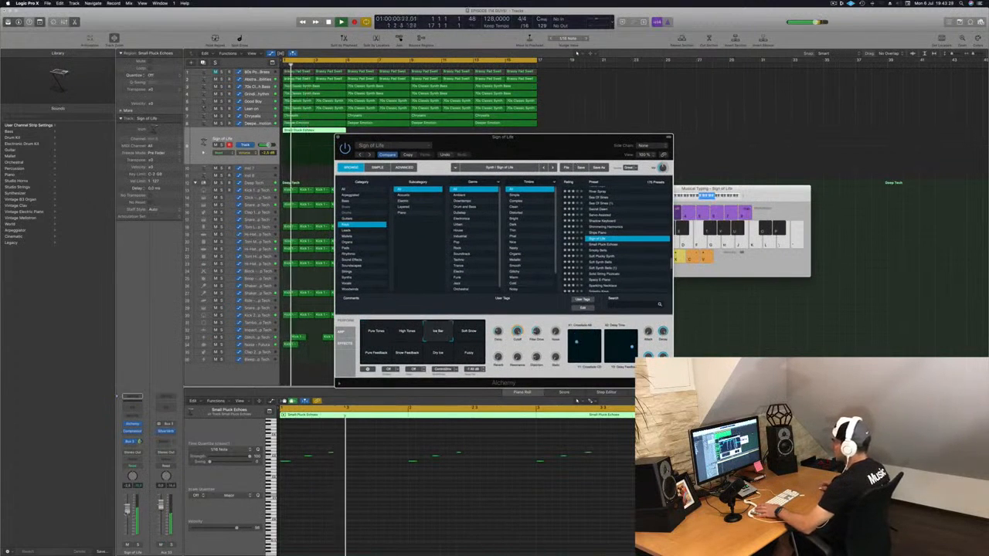
{"action": "left_click_drag", "start_coordinate": [269, 145], "coordinate": [266, 144]}
{"action": "left_click", "coordinate": [465, 333]}
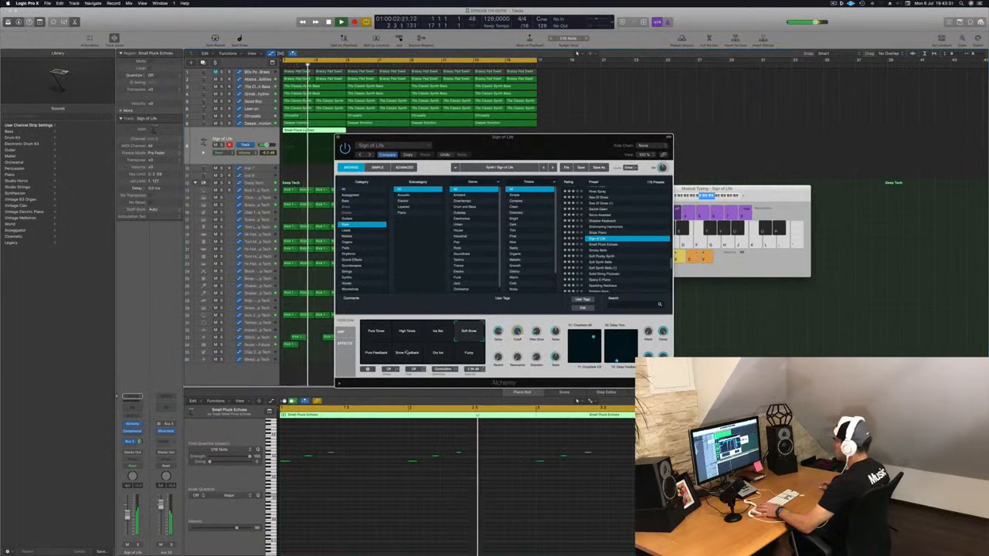
Step: Audition the Sign of Life variations Pure Feedback, Snow Feedback, Dry Ice and Fuzzy, and return to Pure Tones
{"action": "left_click", "coordinate": [377, 355]}
{"action": "key", "text": "space"}
{"action": "key", "text": "space"}
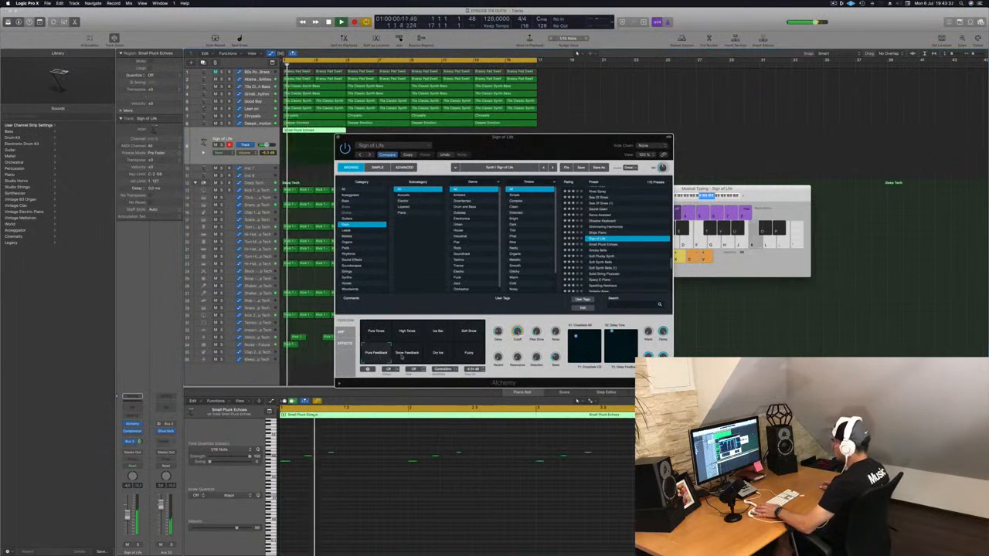
{"action": "left_click", "coordinate": [407, 355]}
{"action": "key", "text": "space"}
{"action": "key", "text": "space"}
{"action": "left_click", "coordinate": [434, 356]}
{"action": "left_click", "coordinate": [470, 357]}
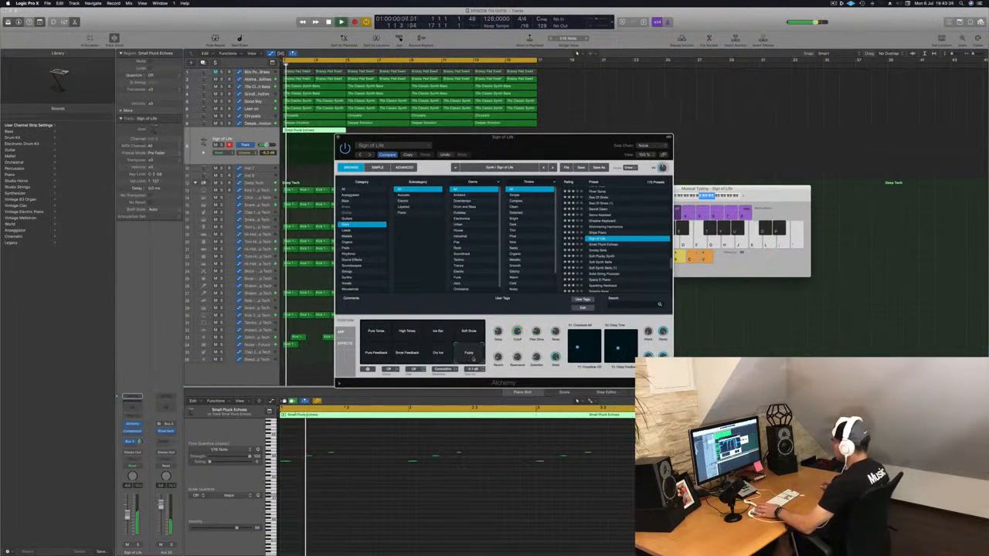
{"action": "left_click", "coordinate": [371, 332]}
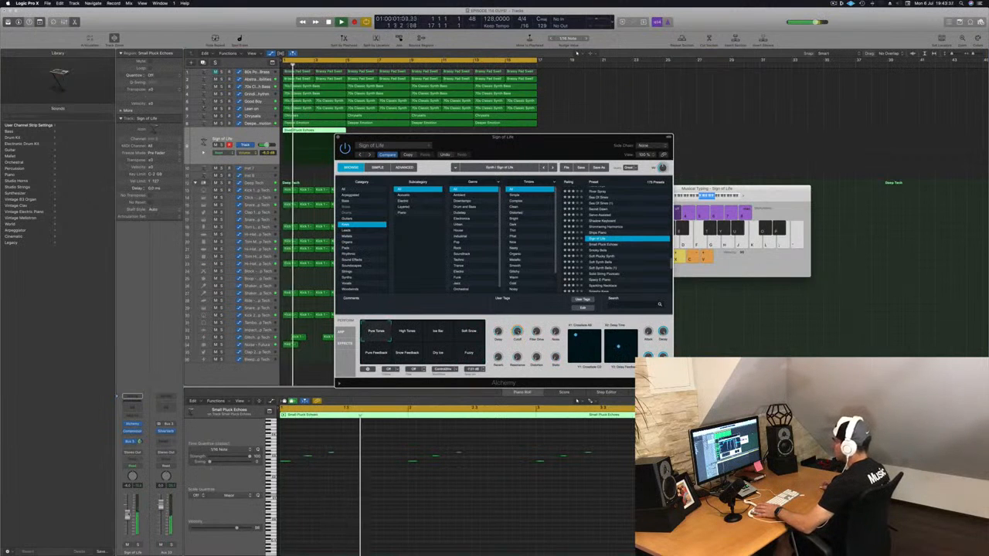
{"action": "left_click", "coordinate": [576, 401]}
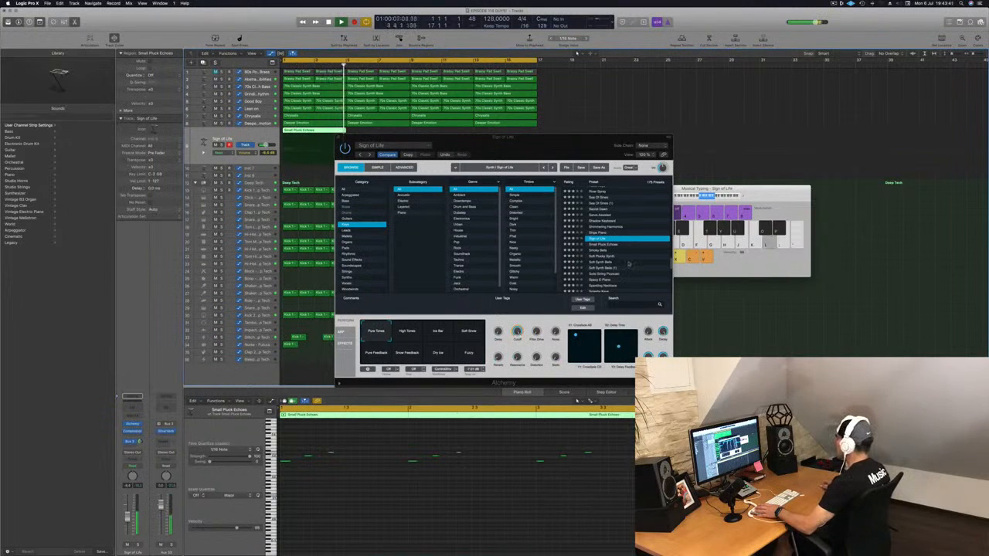
Step: Load the Solid String Pizzicato preset in Alchemy and lower its track volume
{"action": "scroll", "coordinate": [629, 265], "scroll_direction": "down", "scroll_amount": 2}
{"action": "left_click", "coordinate": [630, 261]}
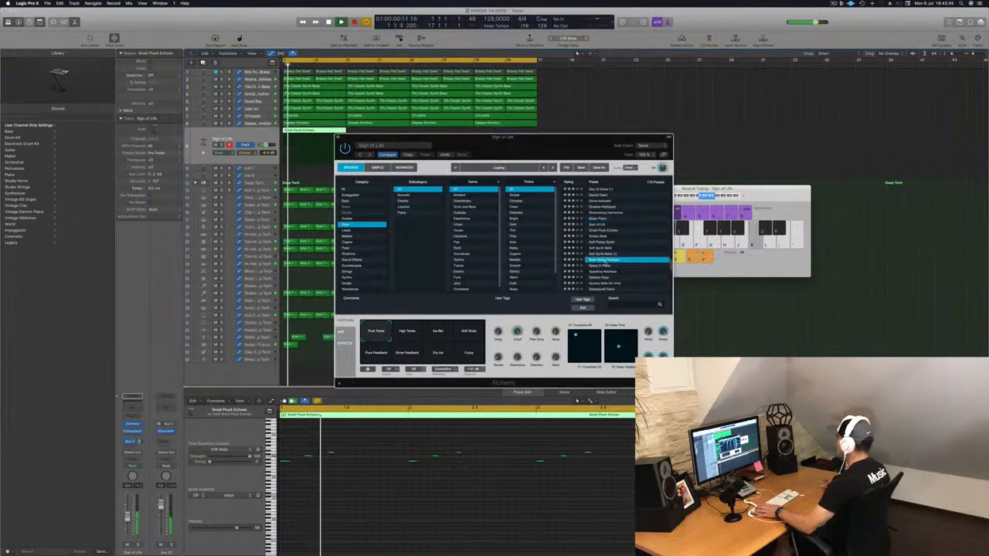
{"action": "scroll", "coordinate": [630, 273], "scroll_direction": "down", "scroll_amount": 3}
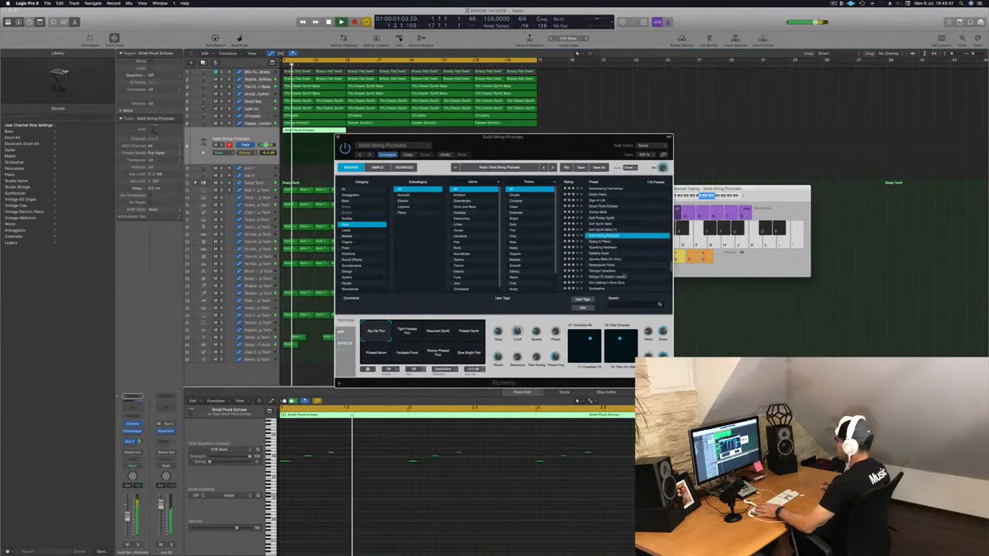
{"action": "left_click", "coordinate": [130, 526]}
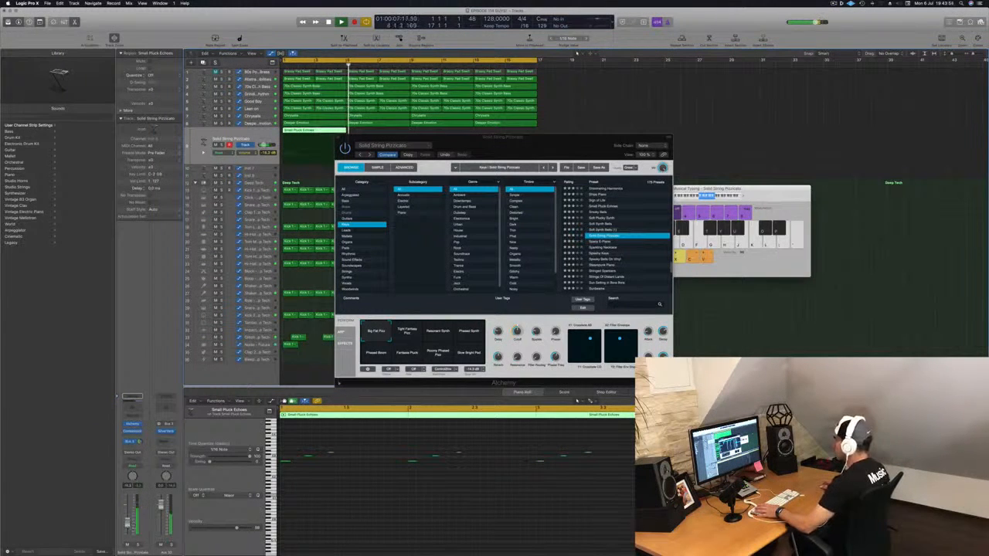
Step: Audition the Solid String Pizzicato variations from Tight Fantasy Pizz through Slow Bright Pad, and return to Tight Fantasy Pizz
{"action": "left_click", "coordinate": [407, 332]}
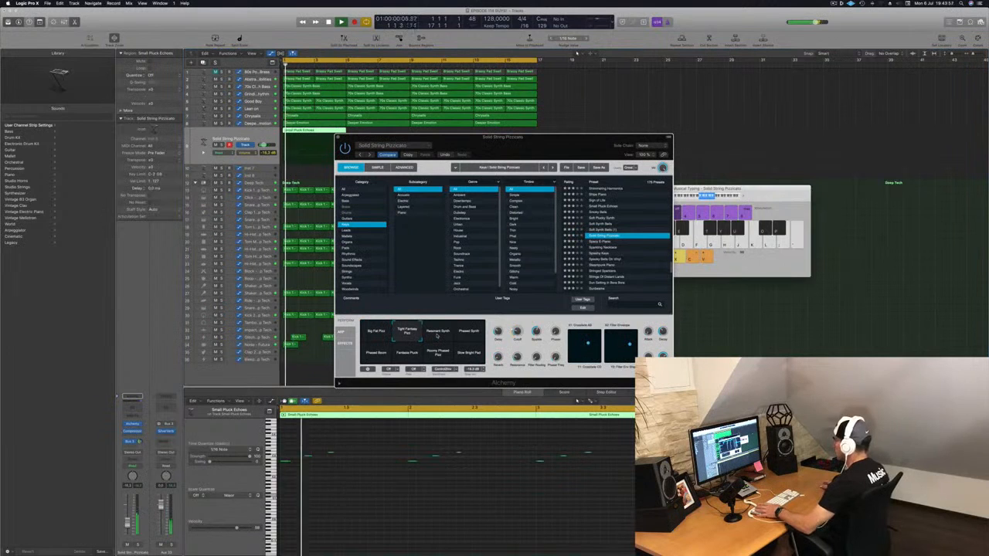
{"action": "left_click", "coordinate": [438, 334]}
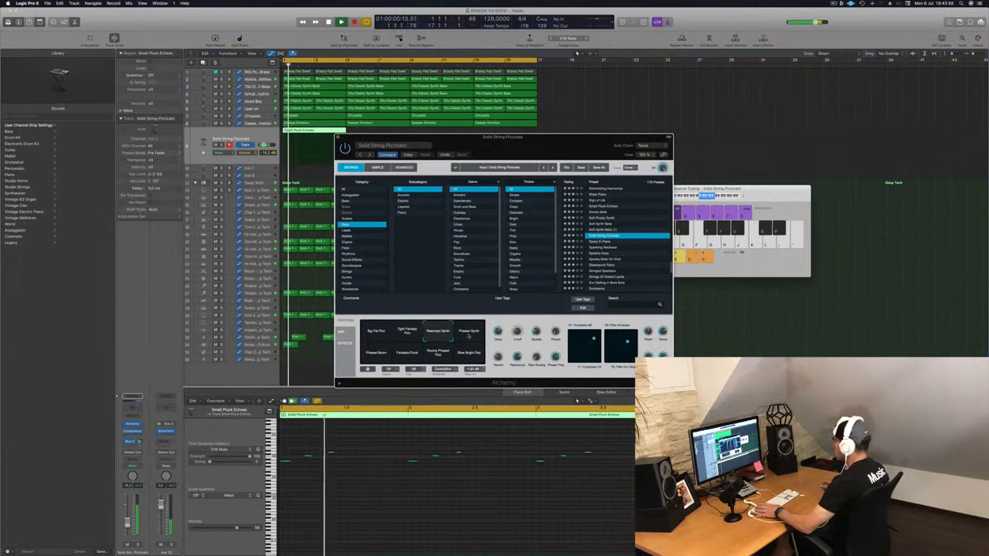
{"action": "left_click", "coordinate": [468, 334]}
{"action": "left_click", "coordinate": [375, 353]}
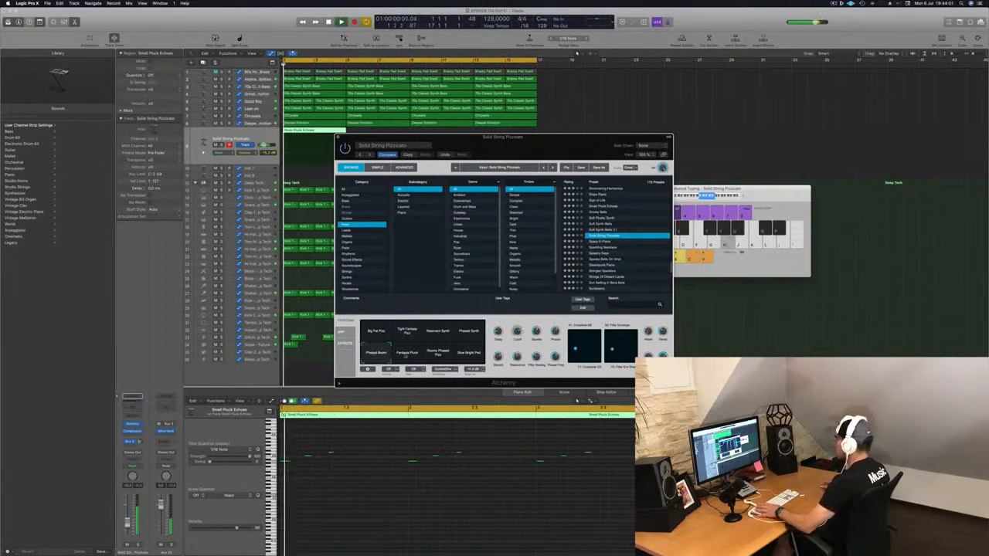
{"action": "left_click", "coordinate": [407, 354]}
{"action": "left_click", "coordinate": [437, 353]}
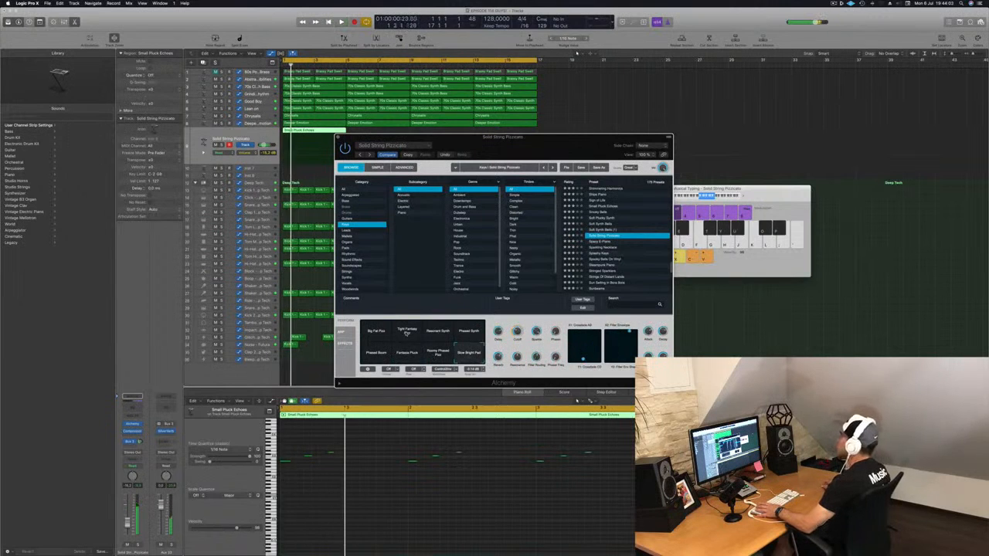
{"action": "left_click", "coordinate": [407, 332]}
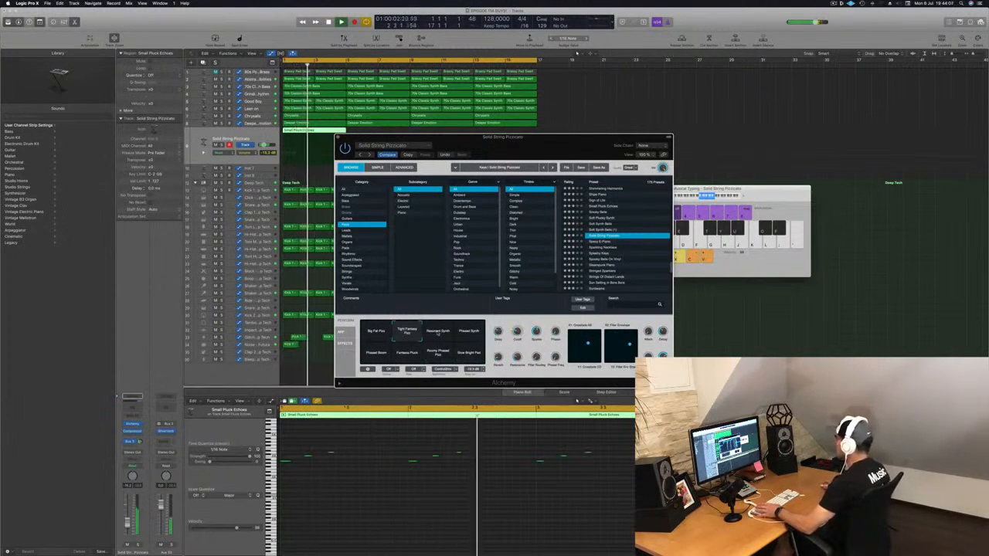
Step: Copy the four-bar Small Pluck Echoes region along its track to fill the 16-bar loop, moving the Alchemy window clear
{"action": "left_click_drag", "start_coordinate": [533, 150], "coordinate": [622, 156]}
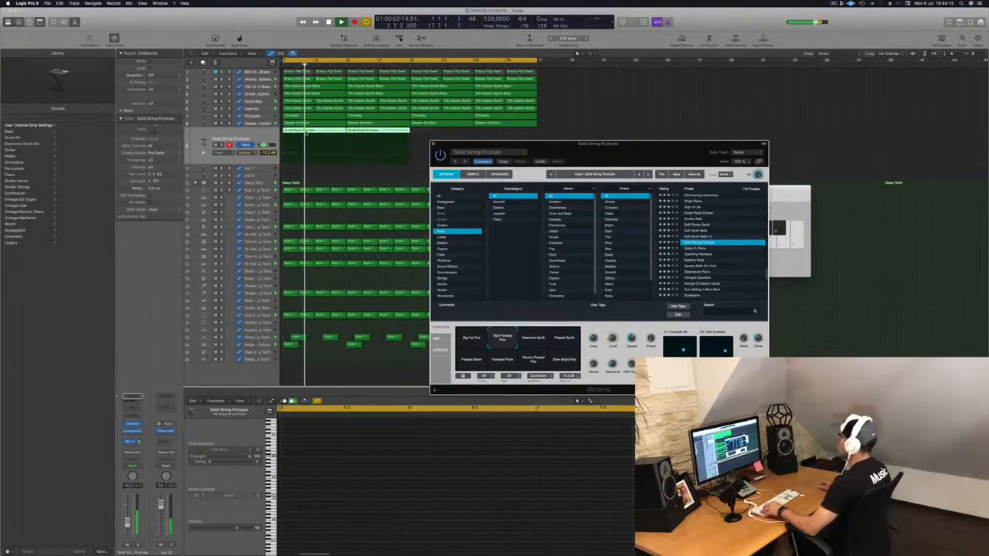
{"action": "left_click_drag", "start_coordinate": [307, 132], "coordinate": [438, 137]}
{"action": "left_click_drag", "start_coordinate": [542, 161], "coordinate": [532, 134]}
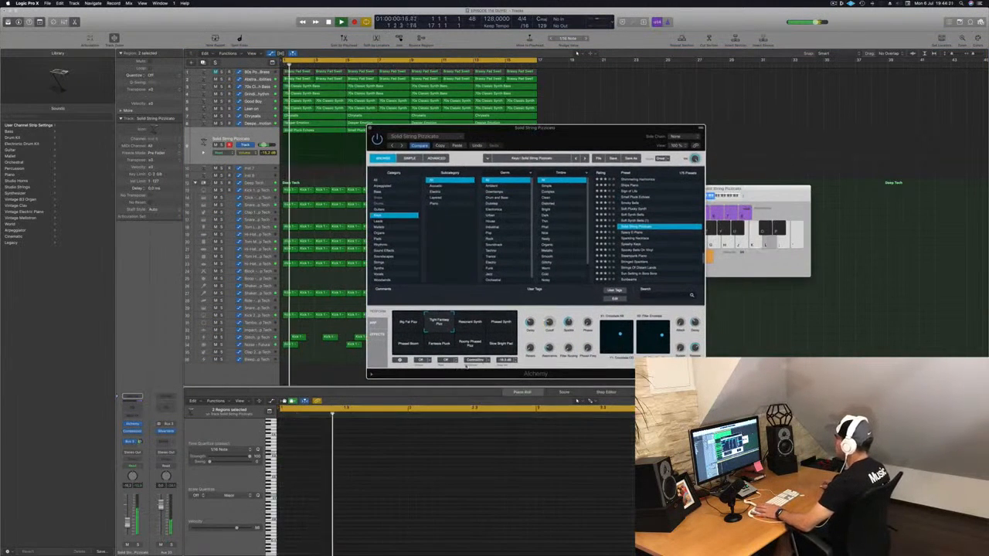
Step: Audition the Roomy Phased Pizz variation and reload the Sign of Life preset for comparison
{"action": "left_click", "coordinate": [470, 343]}
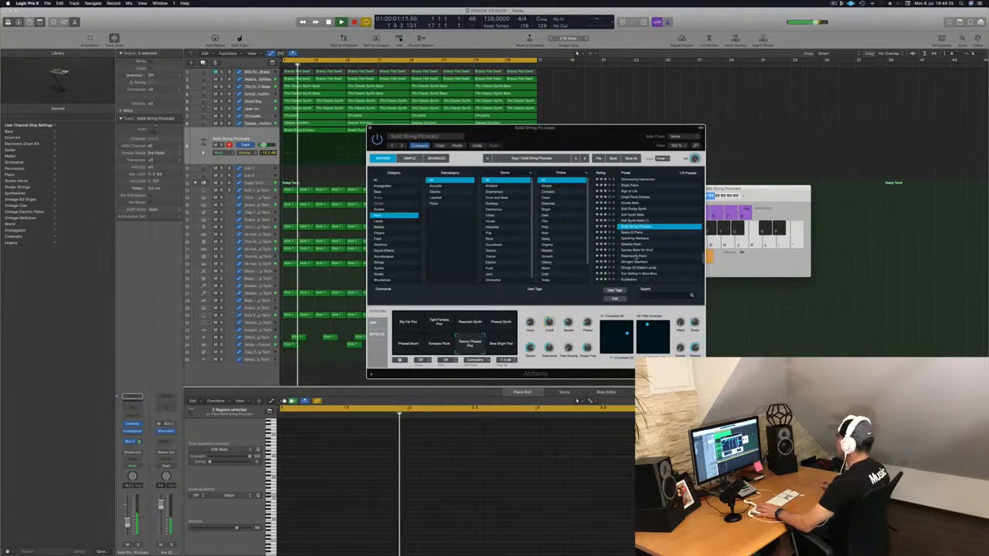
{"action": "scroll", "coordinate": [635, 257], "scroll_direction": "down", "scroll_amount": 1}
{"action": "scroll", "coordinate": [648, 232], "scroll_direction": "up", "scroll_amount": 3}
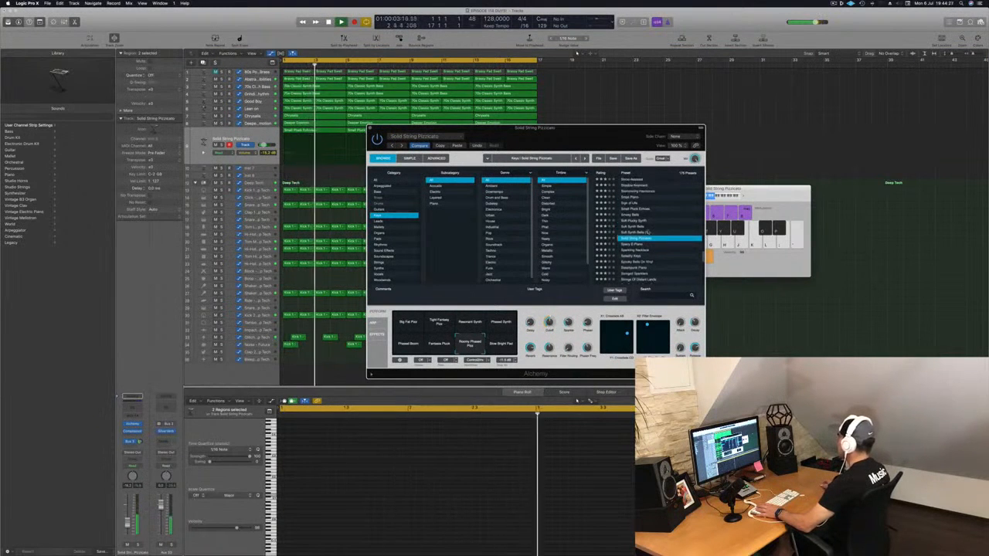
{"action": "left_click", "coordinate": [645, 202]}
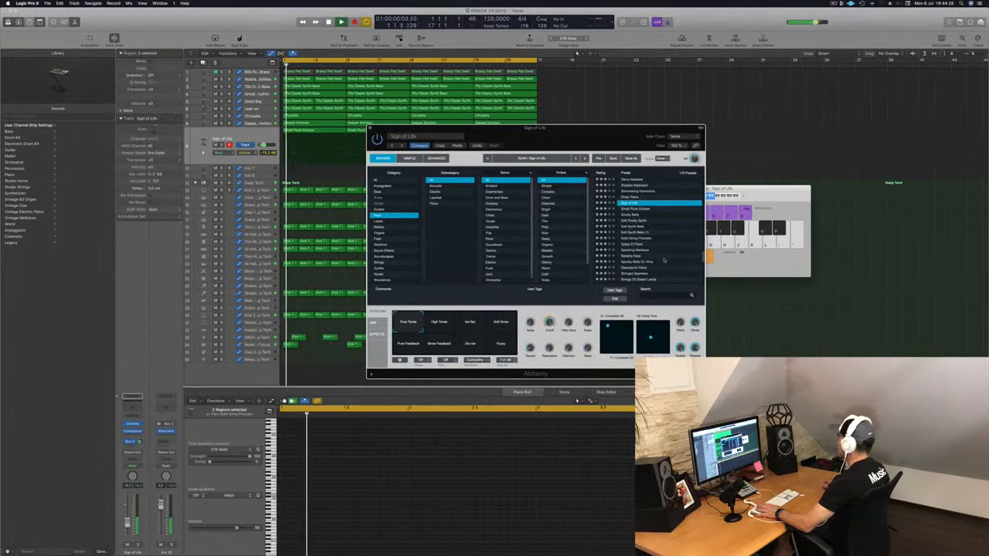
Step: Audition the Unstable Liquid Synth preset and load Unfolding Paper Bells in its place
{"action": "scroll", "coordinate": [663, 260], "scroll_direction": "down", "scroll_amount": 3}
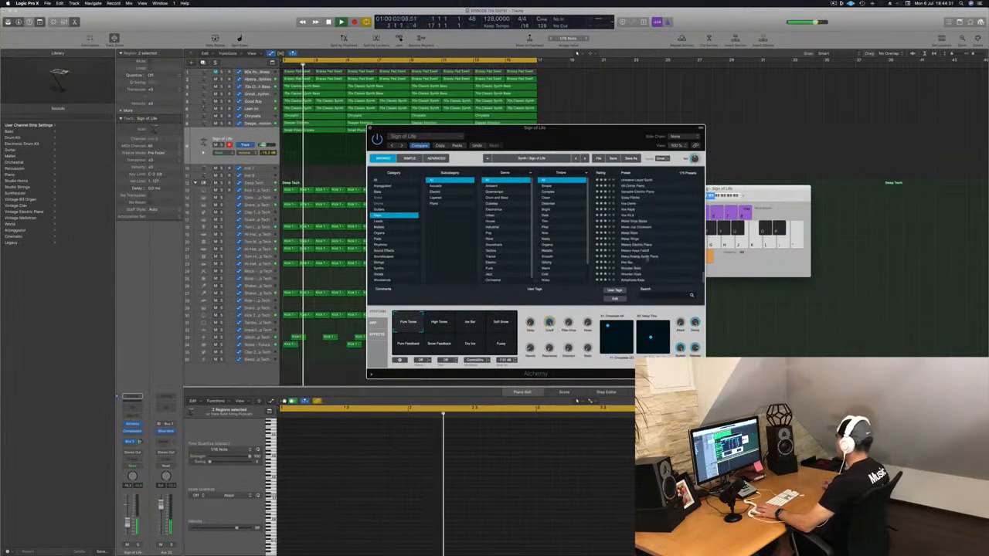
{"action": "scroll", "coordinate": [653, 243], "scroll_direction": "up", "scroll_amount": 2}
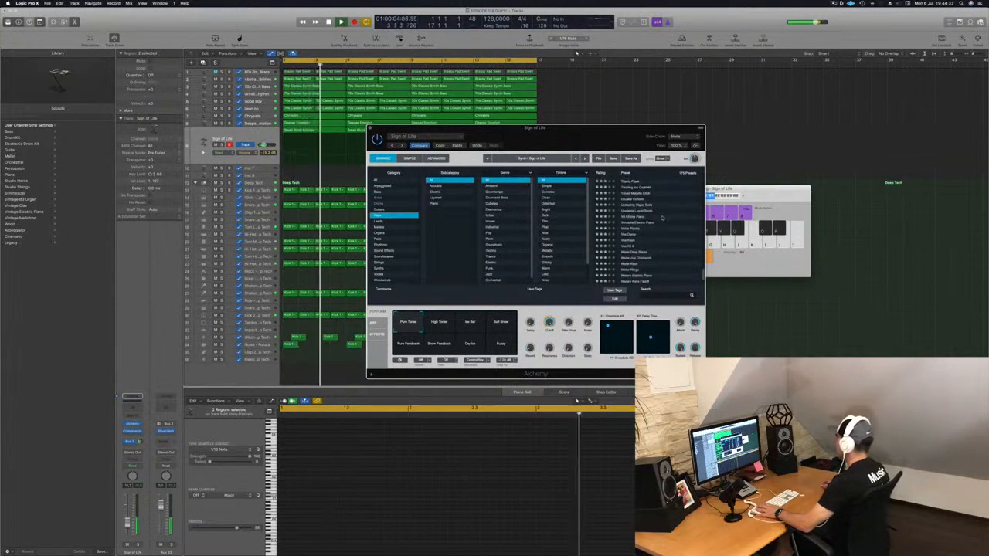
{"action": "left_click", "coordinate": [658, 211]}
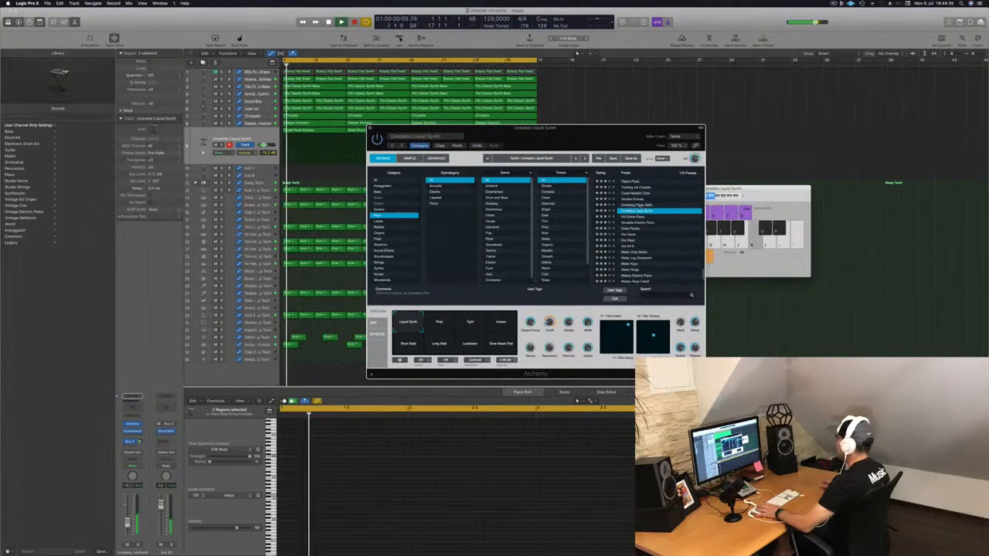
{"action": "left_click", "coordinate": [649, 206]}
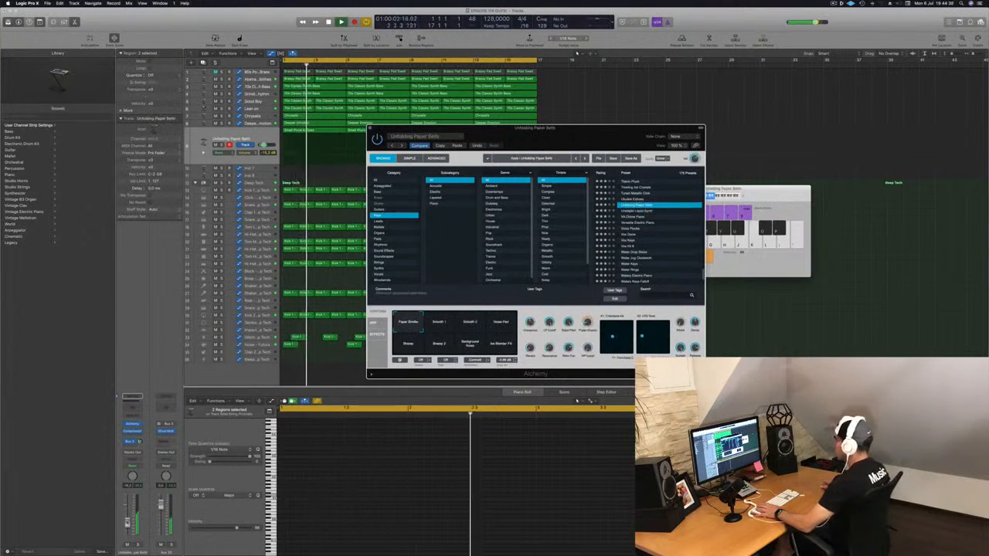
Step: Raise the track volume slightly and audition the Unfolding Paper Bells variations Smooth 1, Noise Pad and Breezy
{"action": "left_click_drag", "start_coordinate": [128, 524], "coordinate": [128, 519]}
{"action": "left_click", "coordinate": [437, 327]}
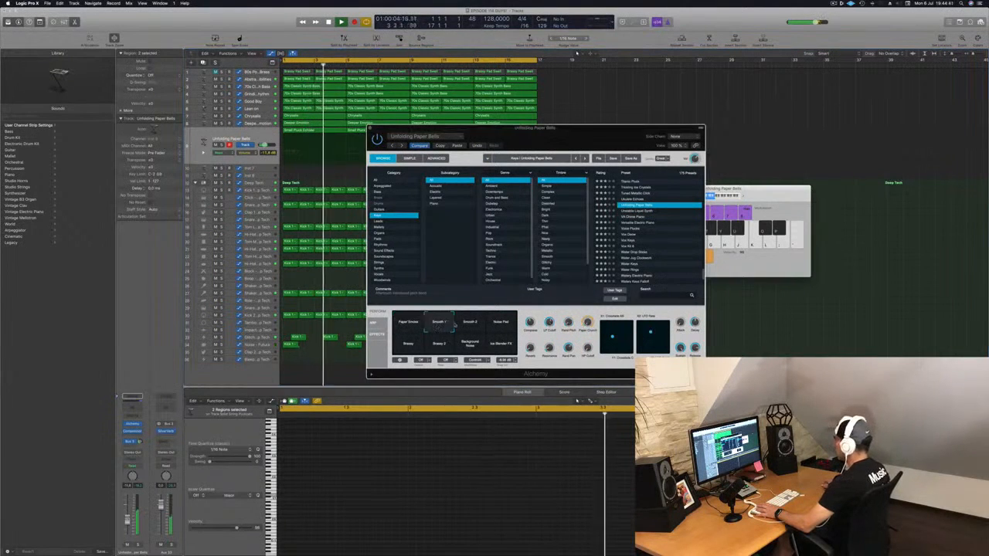
{"action": "left_click", "coordinate": [498, 325]}
{"action": "key", "text": "h"}
{"action": "key", "text": "space"}
{"action": "key", "text": "space"}
{"action": "left_click", "coordinate": [418, 349]}
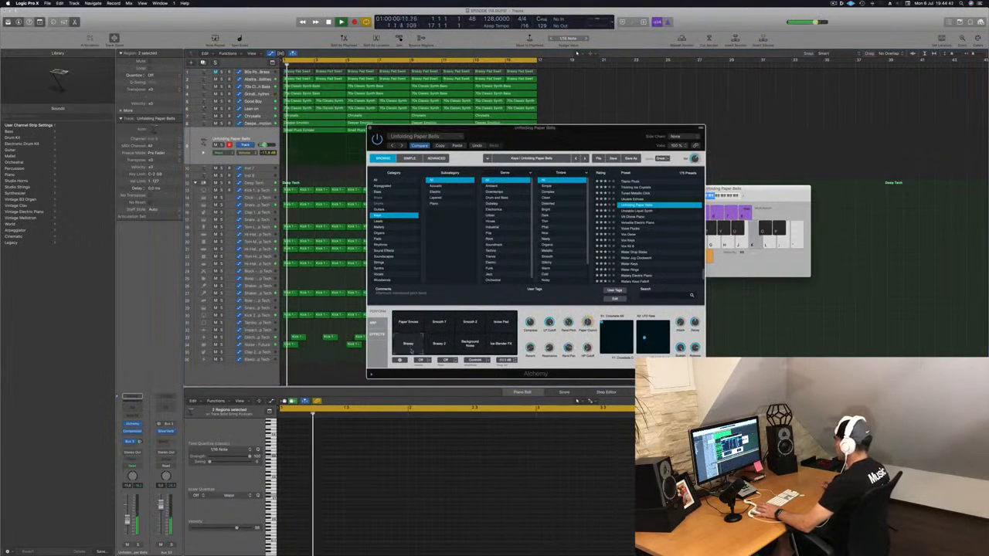
Step: Compare the Breezy 2 and Breezy variations of Unfolding Paper Bells from the loop start, and audition Ice Blender FX
{"action": "left_click", "coordinate": [443, 347]}
{"action": "key", "text": "space"}
{"action": "key", "text": "space"}
{"action": "key", "text": "h"}
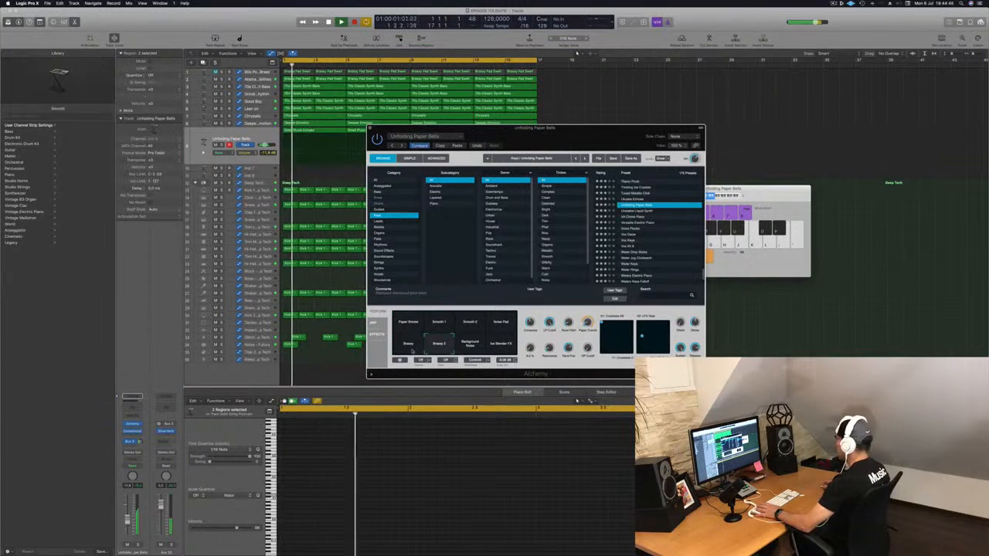
{"action": "left_click", "coordinate": [411, 346]}
{"action": "key", "text": "space"}
{"action": "key", "text": "space"}
{"action": "key", "text": "h"}
{"action": "left_click", "coordinate": [501, 346]}
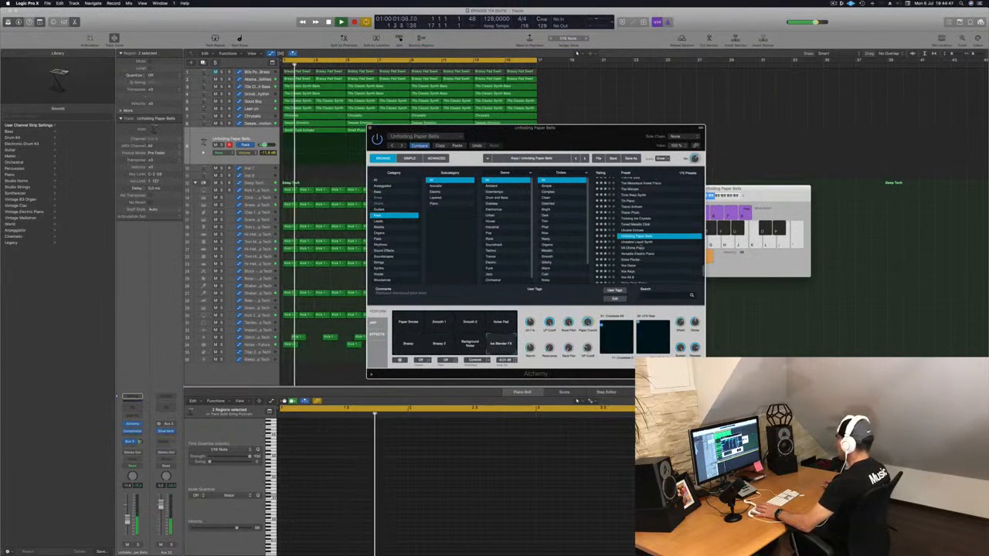
Step: Audition the Ukulele Echoes preset and load Tuned Metallic Click, replaying the loop with each
{"action": "left_click", "coordinate": [631, 231]}
{"action": "key", "text": "space"}
{"action": "key", "text": "space"}
{"action": "key", "text": "h"}
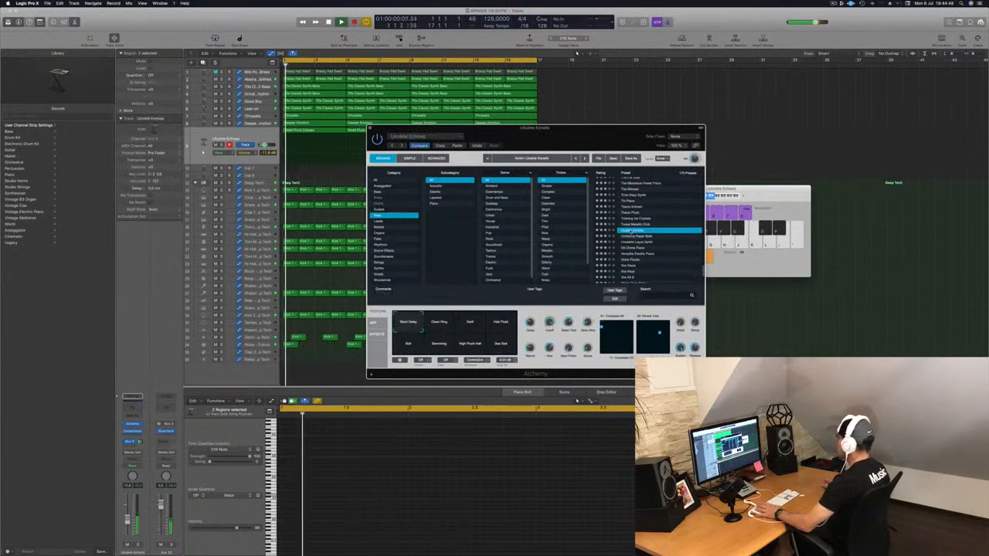
{"action": "key", "text": "l"}
{"action": "left_click", "coordinate": [637, 225]}
{"action": "key", "text": "space"}
{"action": "key", "text": "space"}
{"action": "key", "text": "h"}
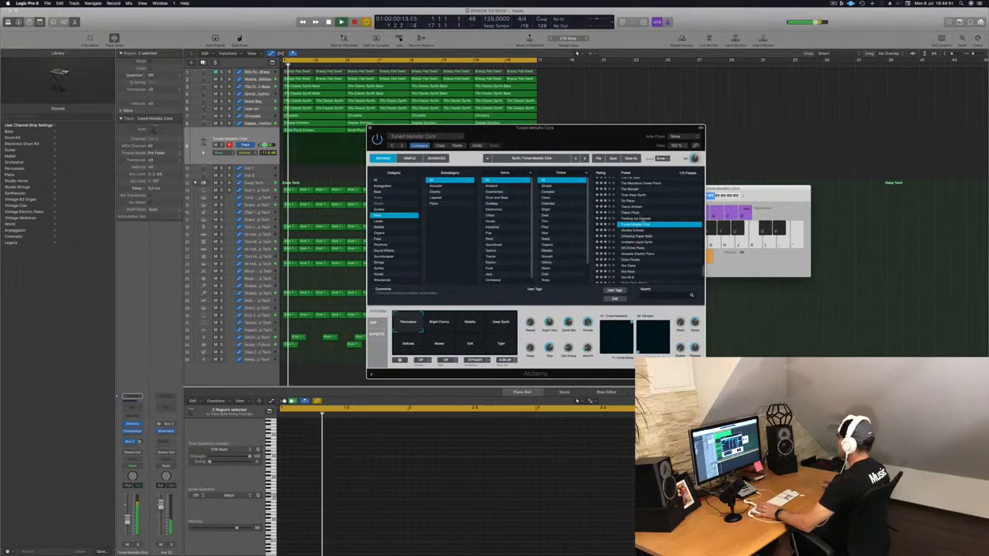
Step: Audition the Tuned Metallic Click variations Bright Chorus, Metallic, Percussive, Muted, Soft and Tight with the Alchemy window moved aside
{"action": "left_click_drag", "start_coordinate": [533, 128], "coordinate": [653, 115]}
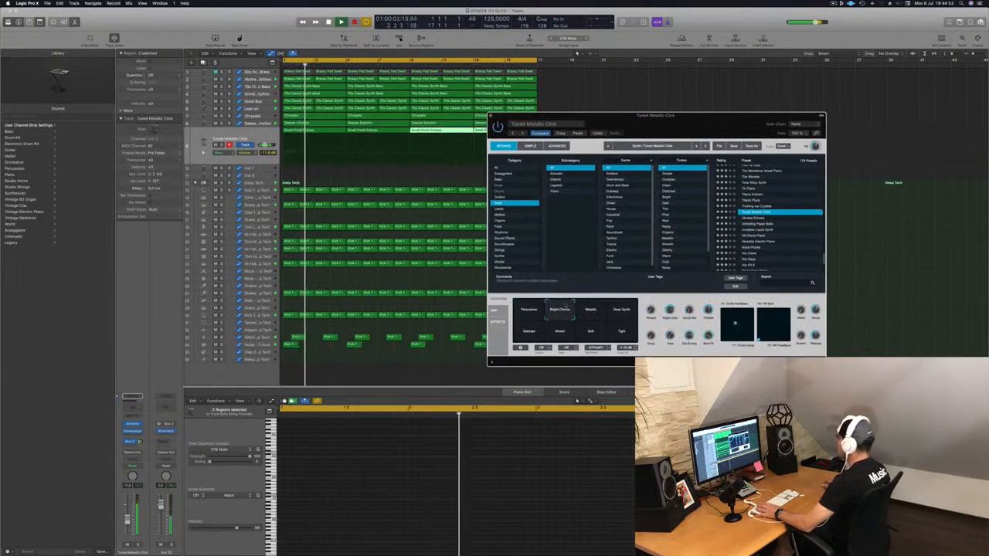
{"action": "left_click", "coordinate": [592, 310]}
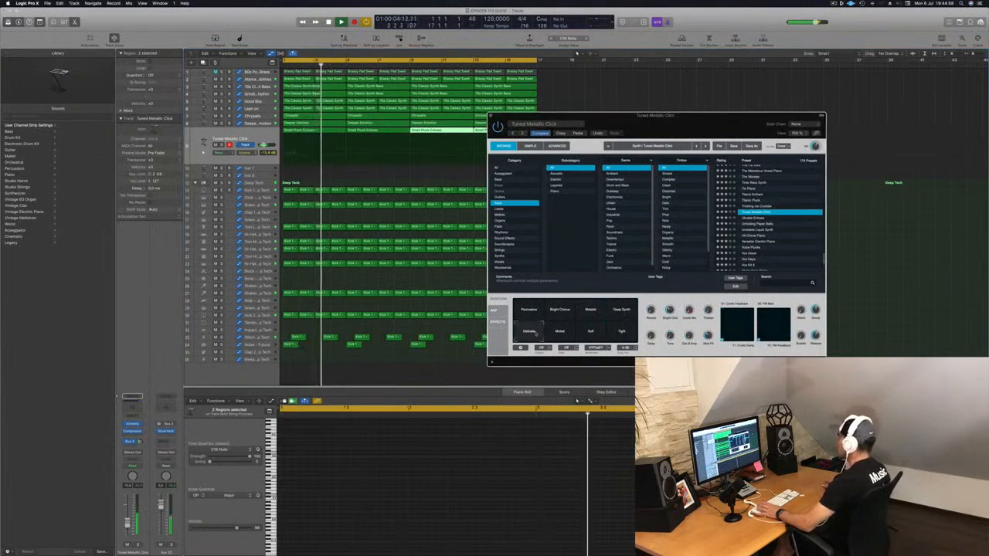
{"action": "left_click", "coordinate": [530, 312]}
{"action": "left_click", "coordinate": [560, 334]}
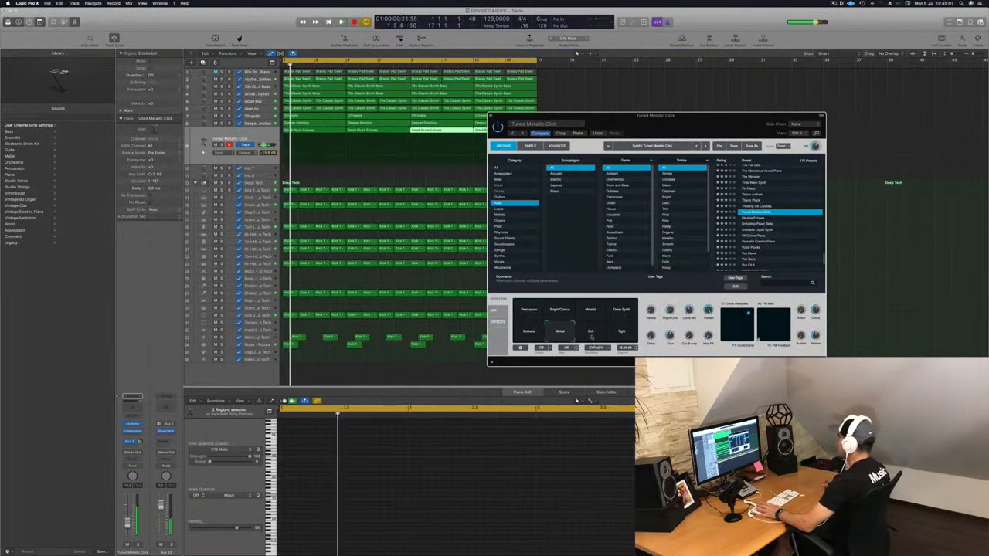
{"action": "left_click", "coordinate": [600, 336]}
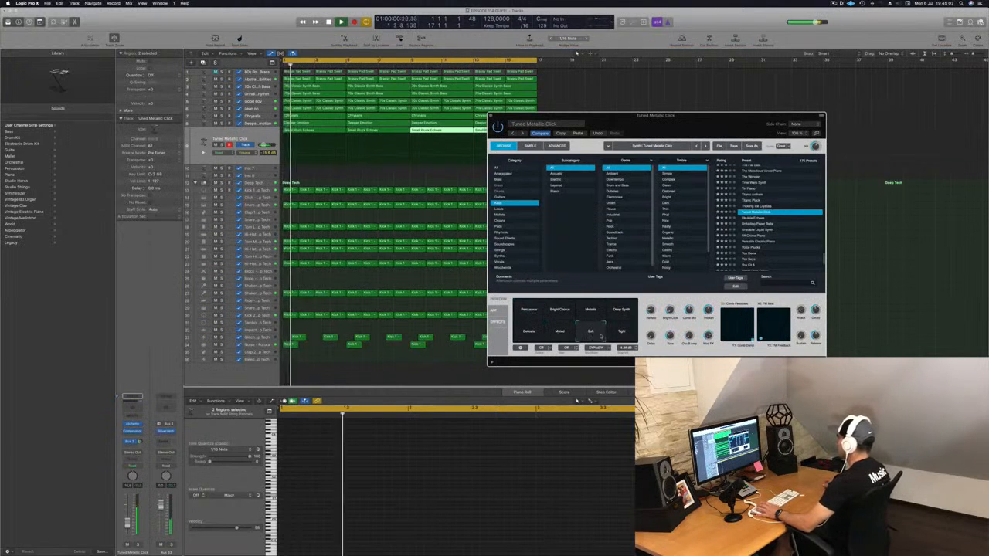
{"action": "left_click", "coordinate": [622, 333]}
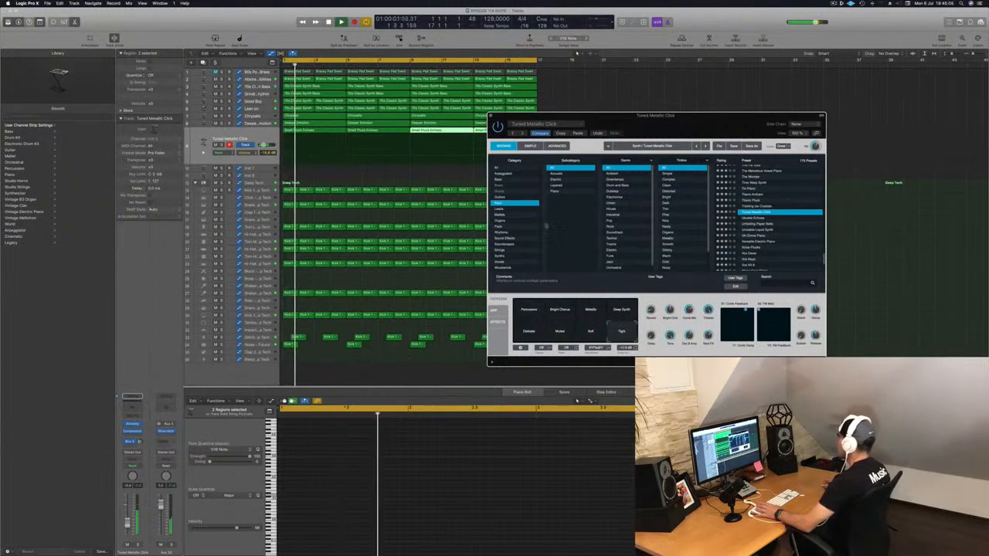
Step: Close the Alchemy window and select all Small Pluck Echoes regions on the Tuned Metallic Click track
{"action": "key", "text": "super+k"}
{"action": "left_click_drag", "start_coordinate": [680, 125], "coordinate": [513, 150]}
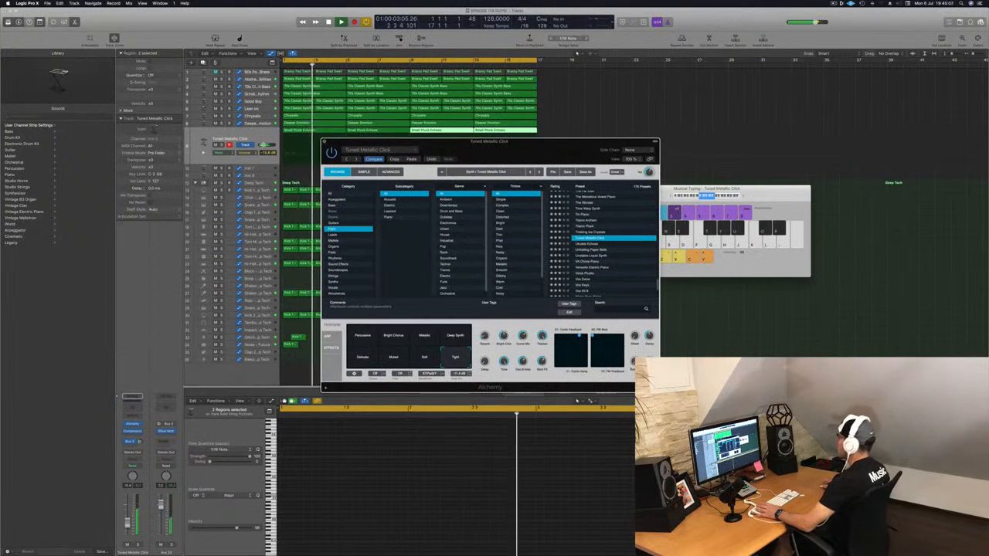
{"action": "left_click", "coordinate": [325, 142]}
{"action": "left_click", "coordinate": [210, 141]}
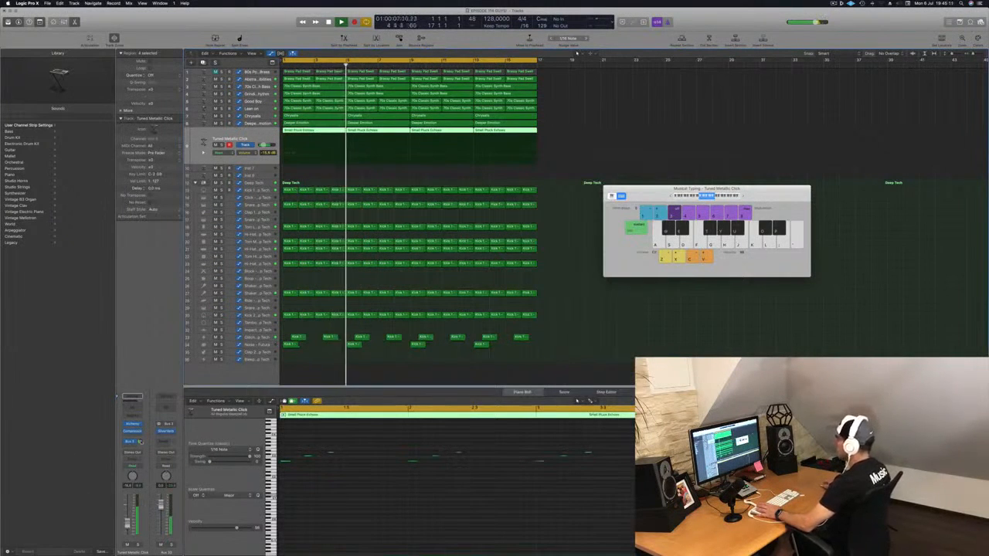
{"action": "key", "text": "Return"}
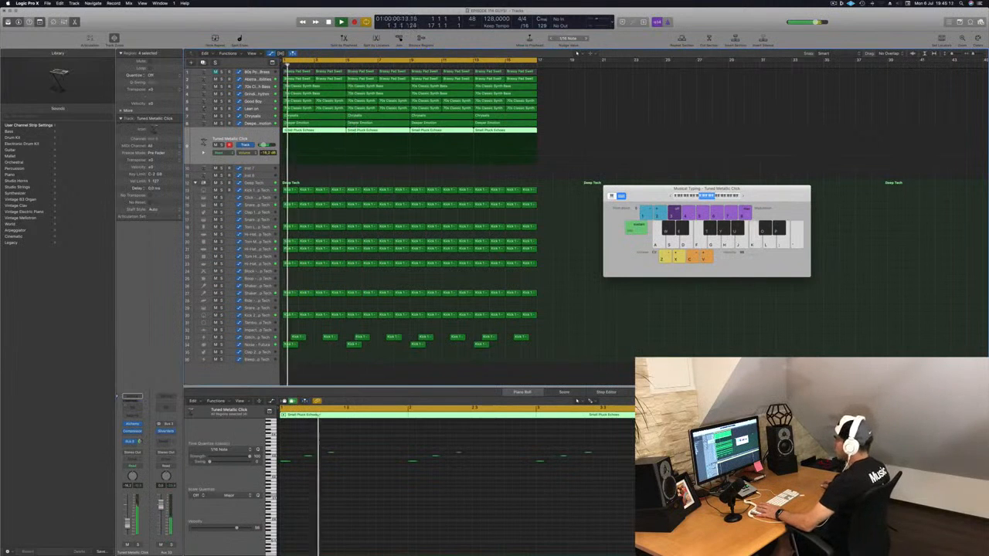
Step: Reopen Alchemy, switch Tuned Metallic Click to the Percussive variation and adjust its Comb Mix while replaying the loop
{"action": "key", "text": "v"}
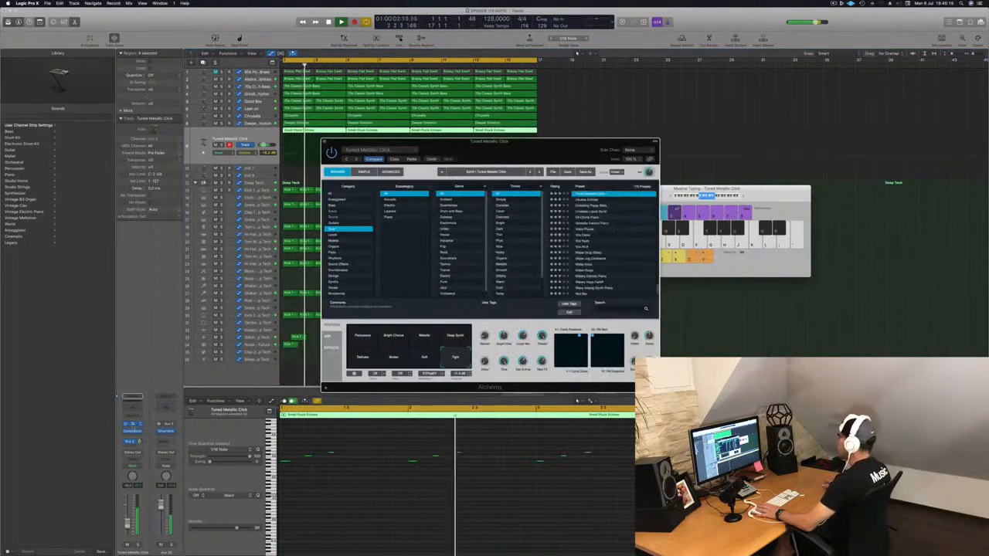
{"action": "left_click", "coordinate": [362, 336]}
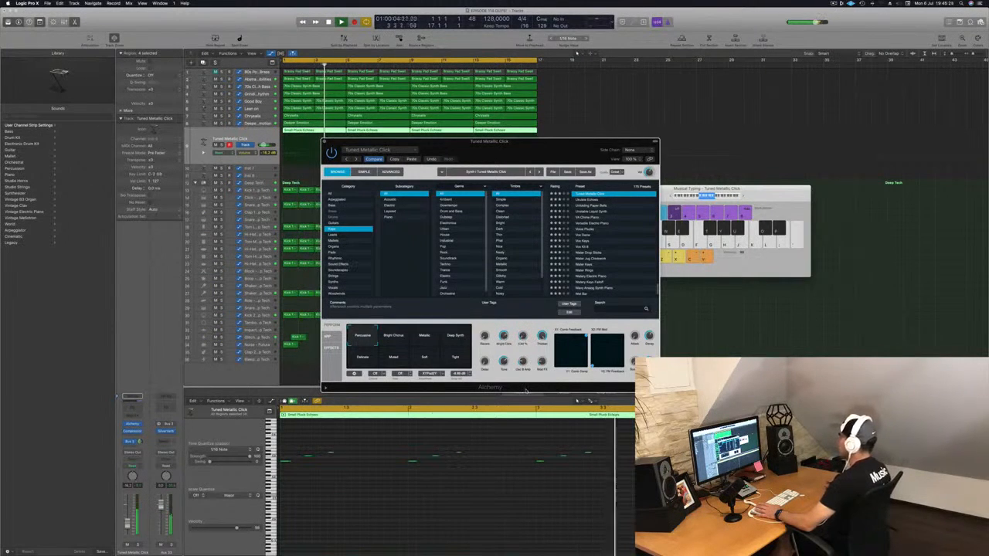
{"action": "left_click_drag", "start_coordinate": [529, 335], "coordinate": [526, 348]}
{"action": "key", "text": "k"}
{"action": "key", "text": "l"}
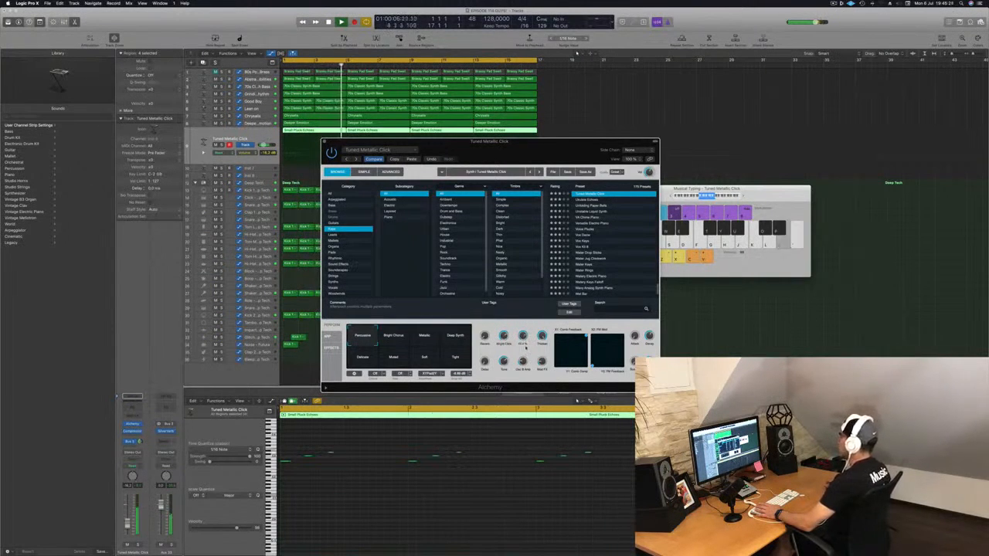
{"action": "key", "text": "Return"}
{"action": "scroll", "coordinate": [602, 238], "scroll_direction": "up", "scroll_amount": 3}
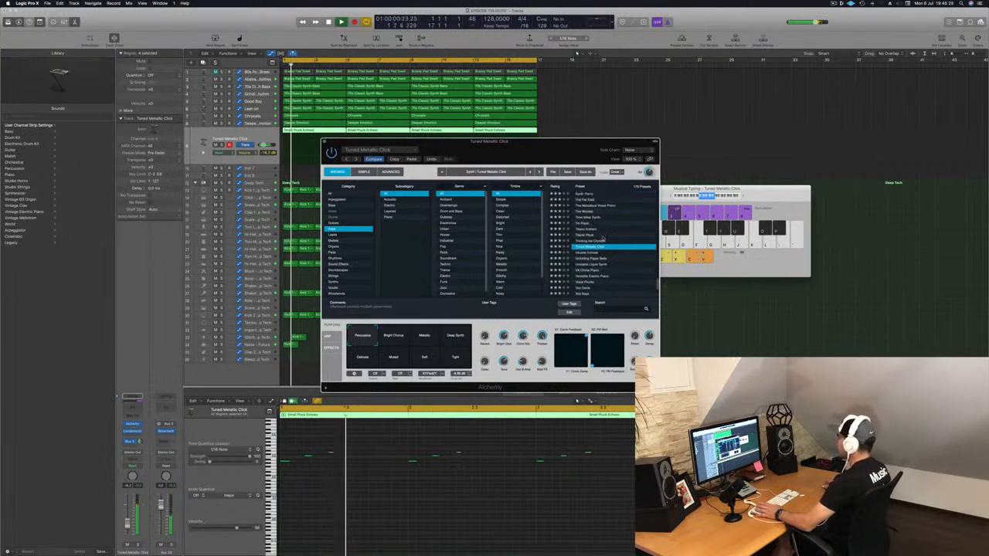
Step: Audition the Tight, Deep Synth, Bright Chorus and Percussive variations of Tuned Metallic Click while the loop plays
{"action": "left_click", "coordinate": [454, 360]}
{"action": "left_click", "coordinate": [454, 337]}
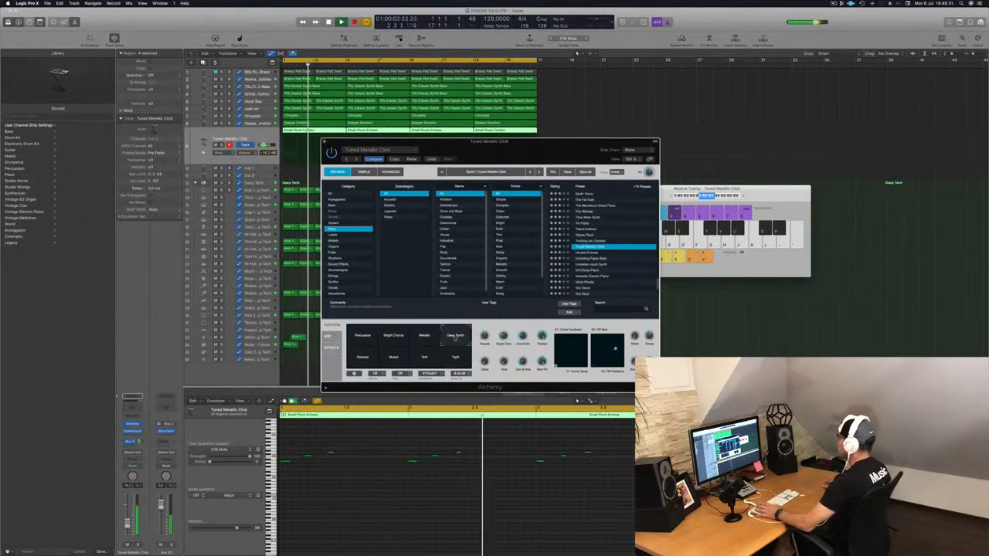
{"action": "left_click", "coordinate": [394, 336]}
{"action": "left_click", "coordinate": [362, 337]}
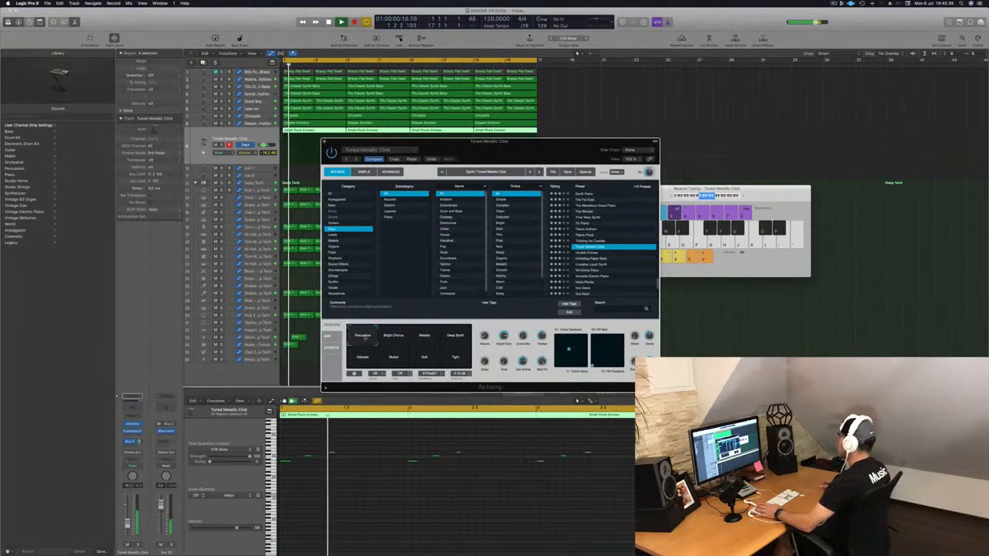
Step: Load the Titanic Pluck preset and audition all its variations from Wavering Strings to Icy Deep, returning to Detuned
{"action": "left_click", "coordinate": [585, 235]}
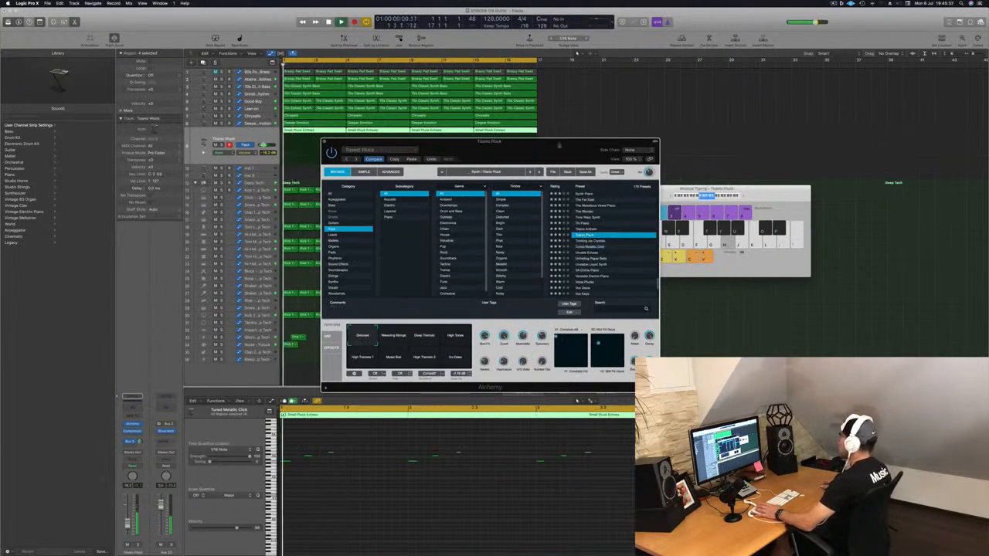
{"action": "left_click_drag", "start_coordinate": [531, 143], "coordinate": [669, 106]}
{"action": "left_click", "coordinate": [537, 302]}
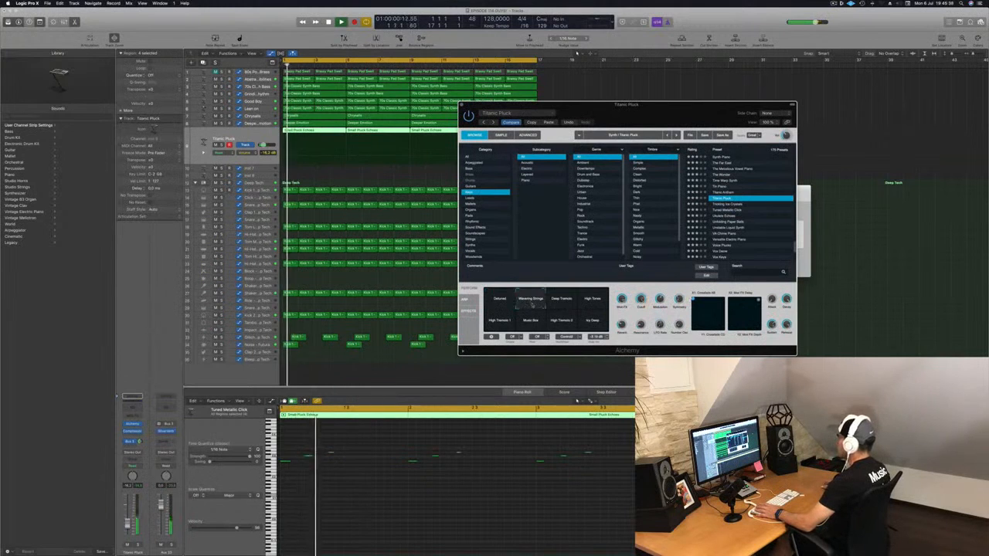
{"action": "left_click", "coordinate": [561, 302]}
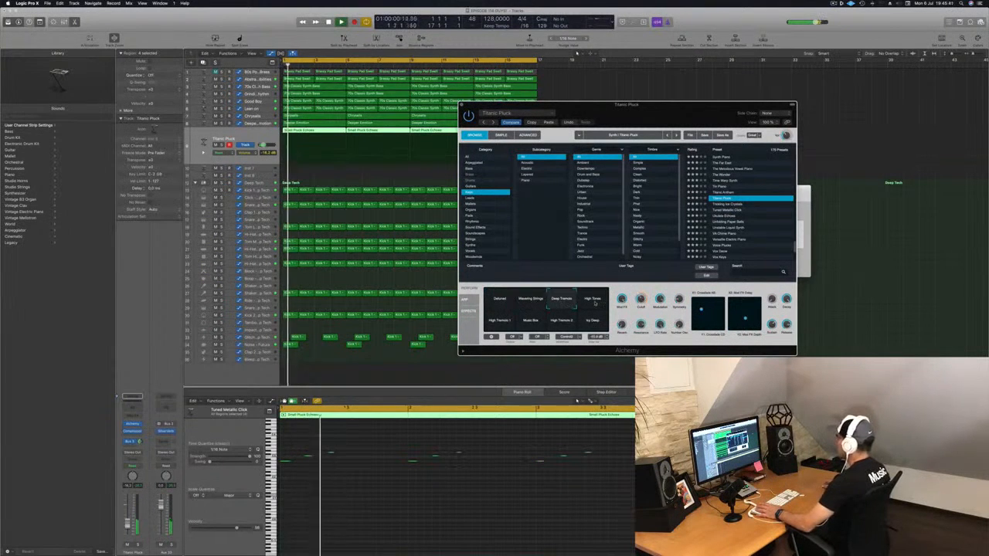
{"action": "left_click", "coordinate": [593, 304]}
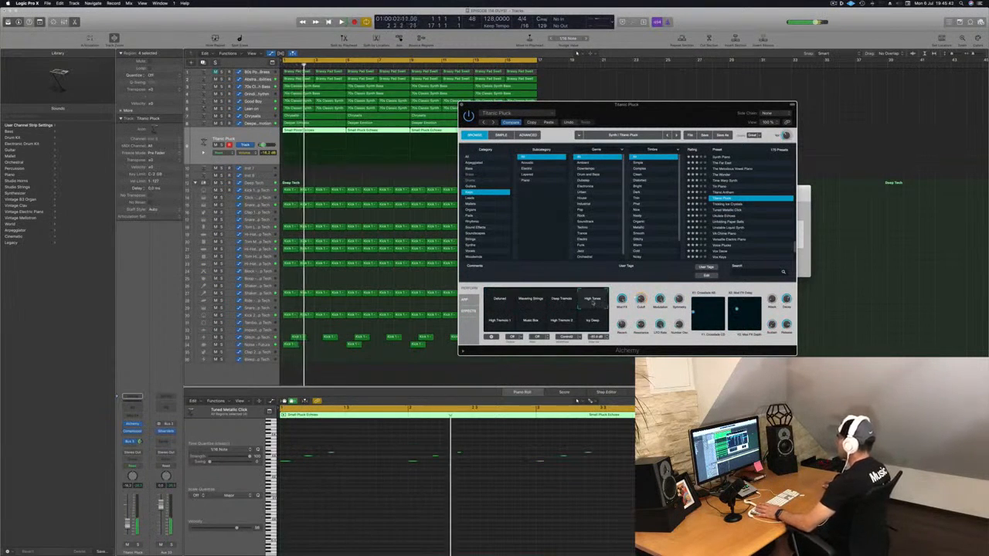
{"action": "left_click", "coordinate": [499, 322]}
{"action": "left_click", "coordinate": [530, 322]}
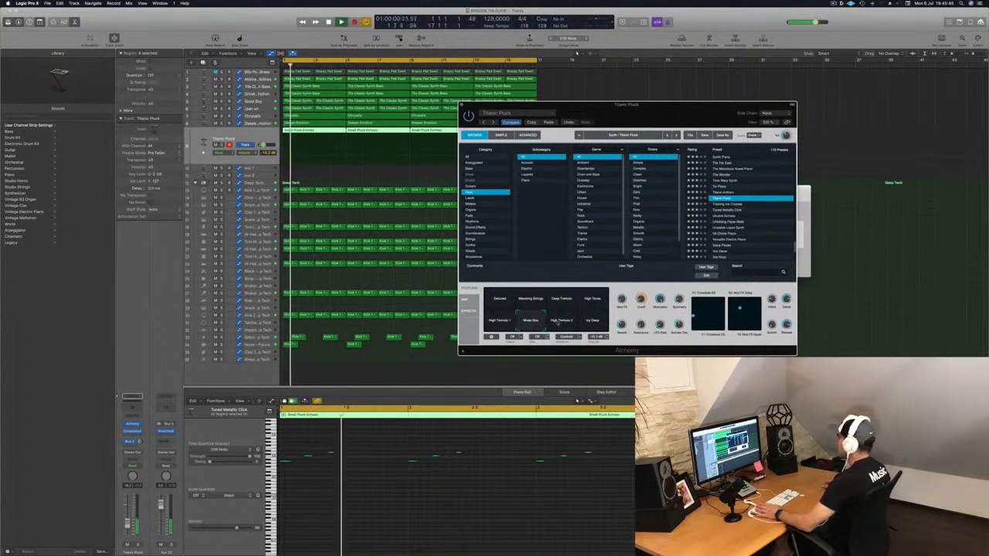
{"action": "left_click", "coordinate": [561, 321]}
{"action": "left_click", "coordinate": [592, 321]}
{"action": "left_click", "coordinate": [500, 301]}
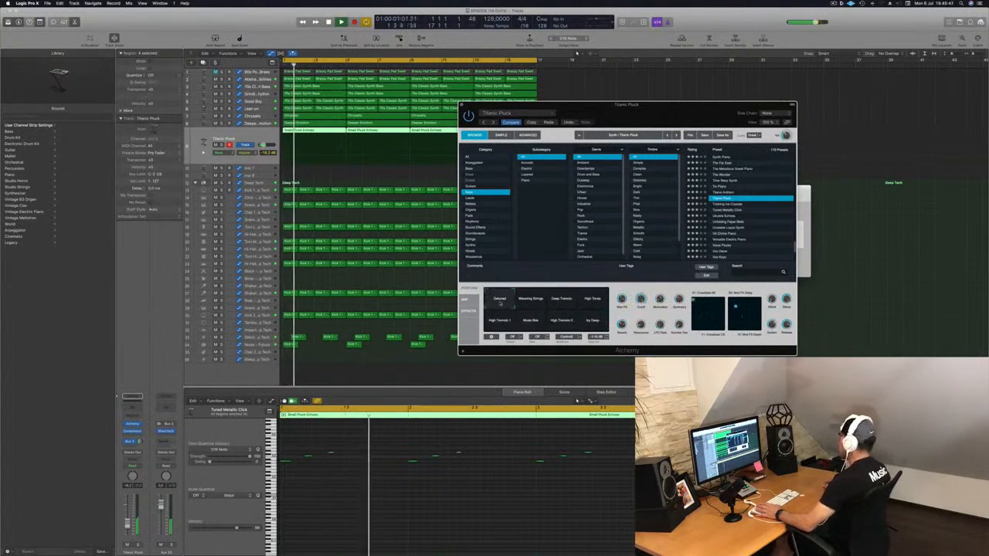
Step: Load the Titanic Anthem preset, audition Epic Bright Organ, Dirty Sharp Synth and Epic Bright Pluck, and adjust the track volume
{"action": "scroll", "coordinate": [758, 229], "scroll_direction": "up", "scroll_amount": 2}
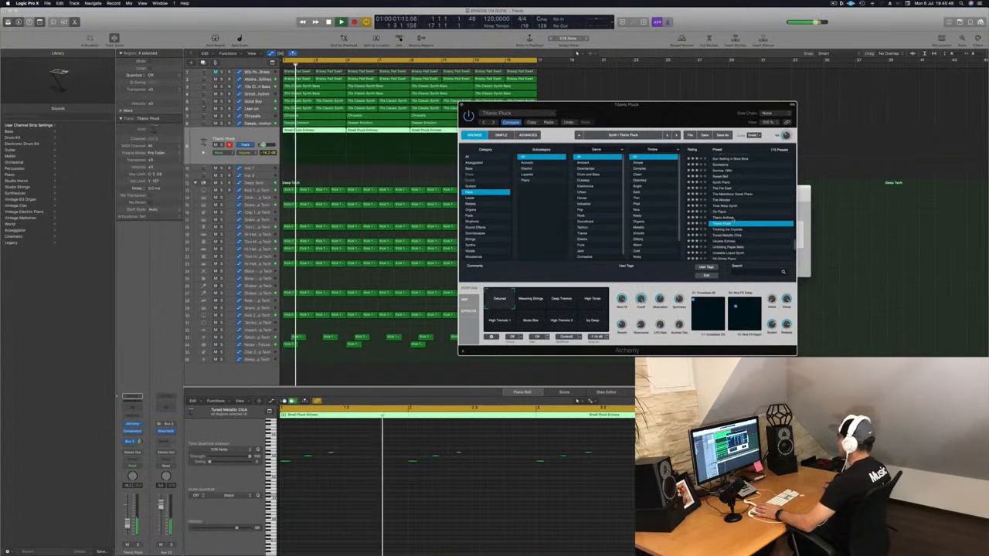
{"action": "left_click", "coordinate": [730, 218]}
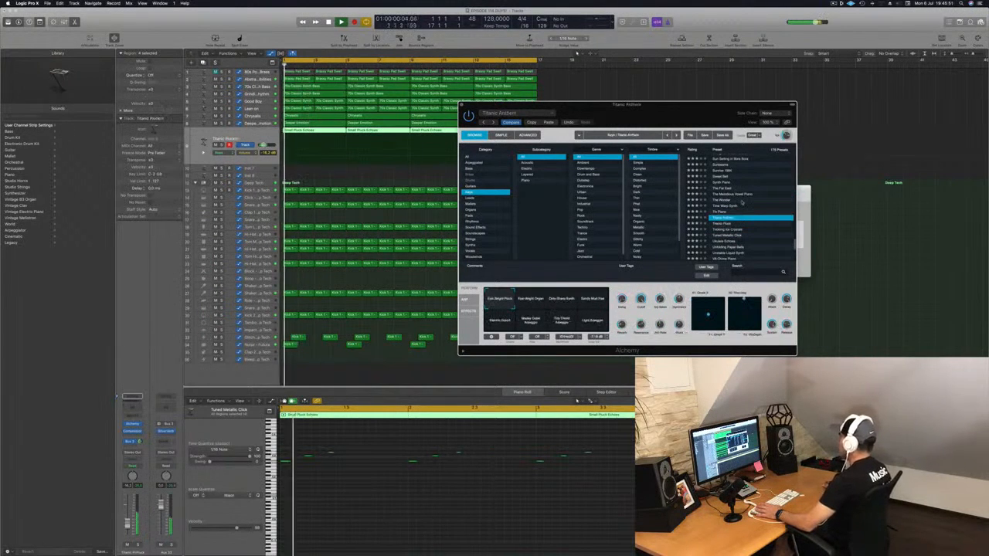
{"action": "left_click_drag", "start_coordinate": [611, 129], "coordinate": [585, 116]}
{"action": "left_click", "coordinate": [470, 312]}
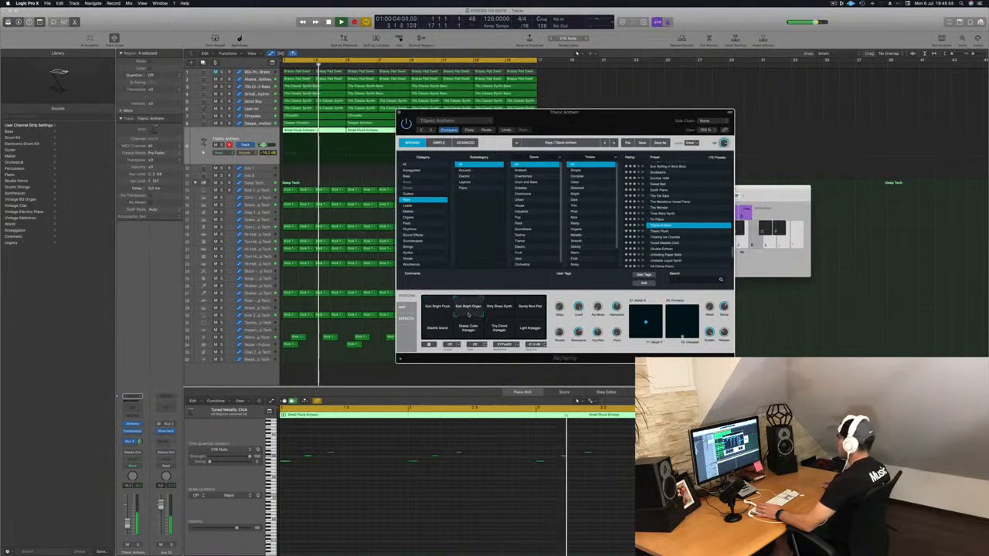
{"action": "left_click", "coordinate": [500, 312]}
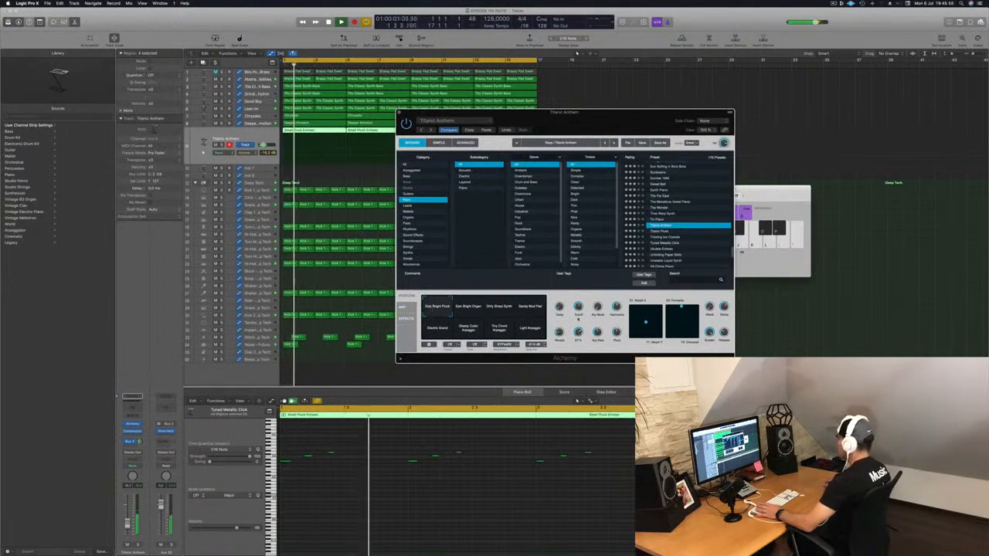
{"action": "key", "text": "Return"}
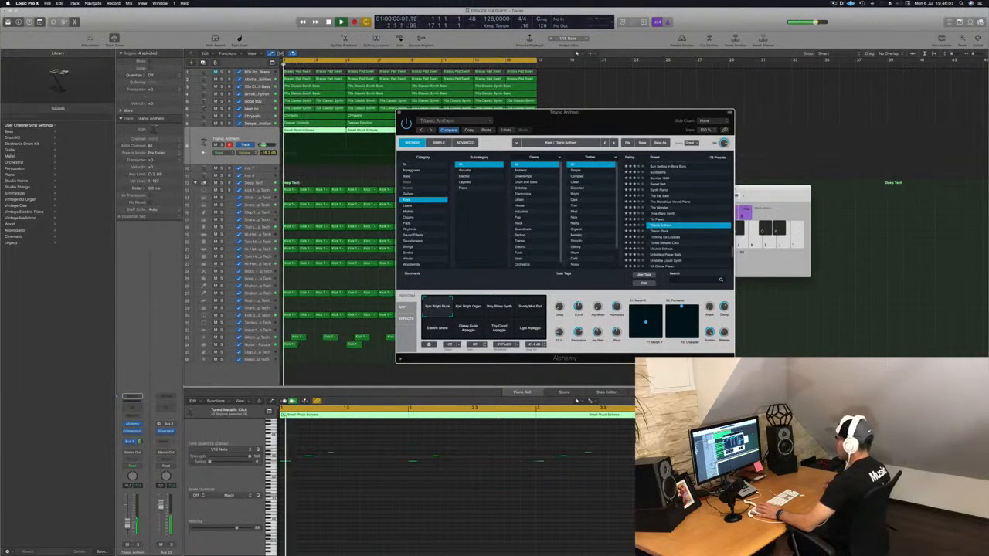
{"action": "left_click_drag", "start_coordinate": [127, 524], "coordinate": [128, 523]}
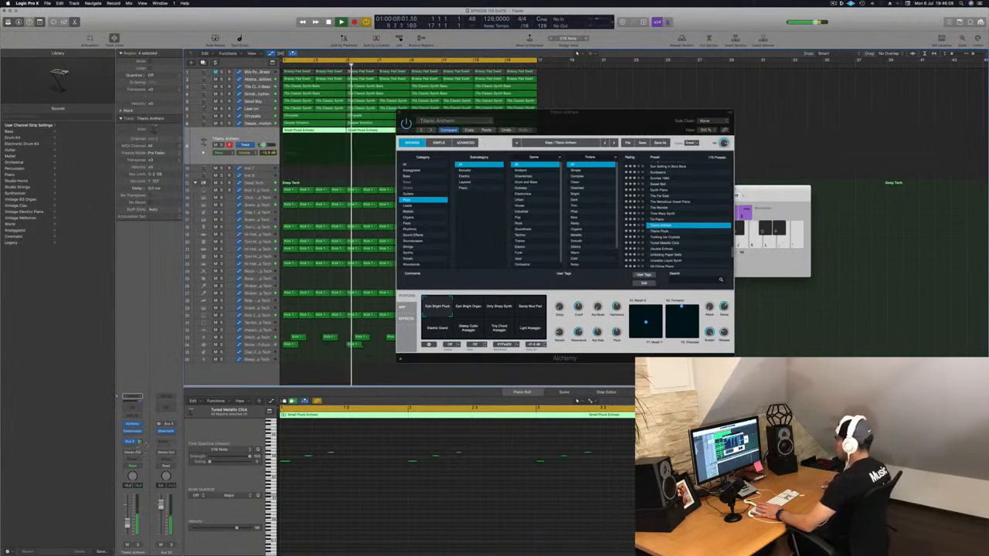
{"action": "left_click_drag", "start_coordinate": [564, 113], "coordinate": [637, 101]}
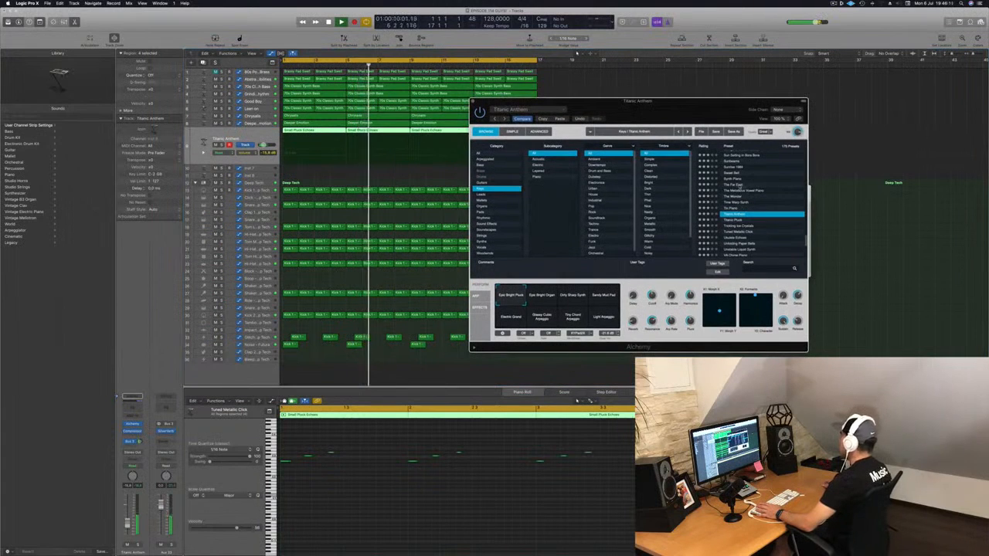
Step: Load The Far East preset, audition its Marimba, Trumpet and Wooden variations, and return to the Far East variation
{"action": "left_click", "coordinate": [739, 186]}
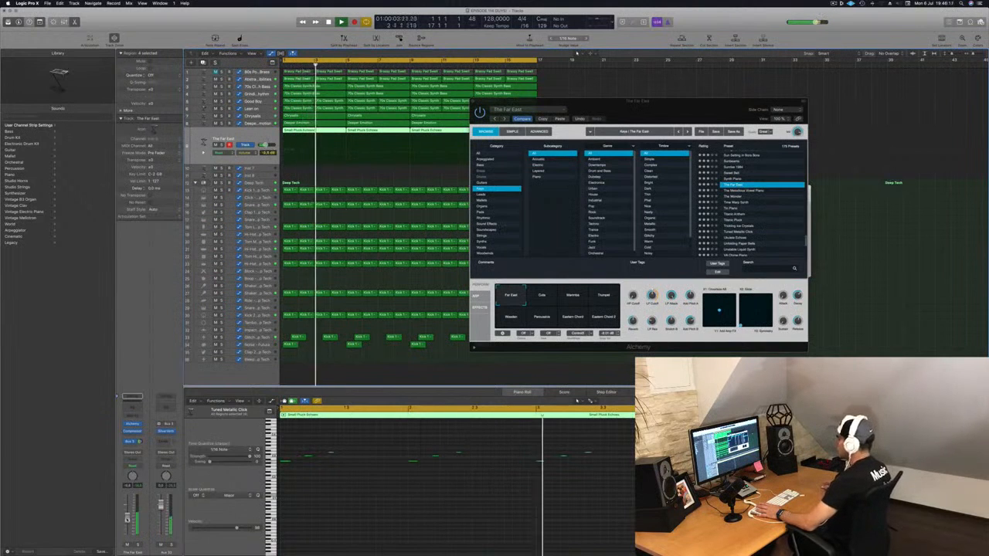
{"action": "left_click", "coordinate": [498, 310]}
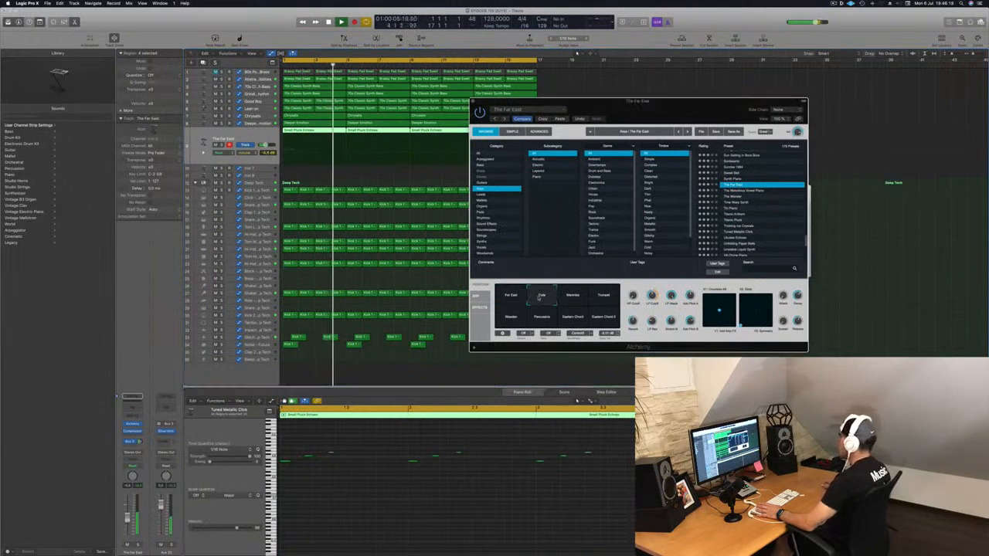
{"action": "left_click", "coordinate": [585, 300]}
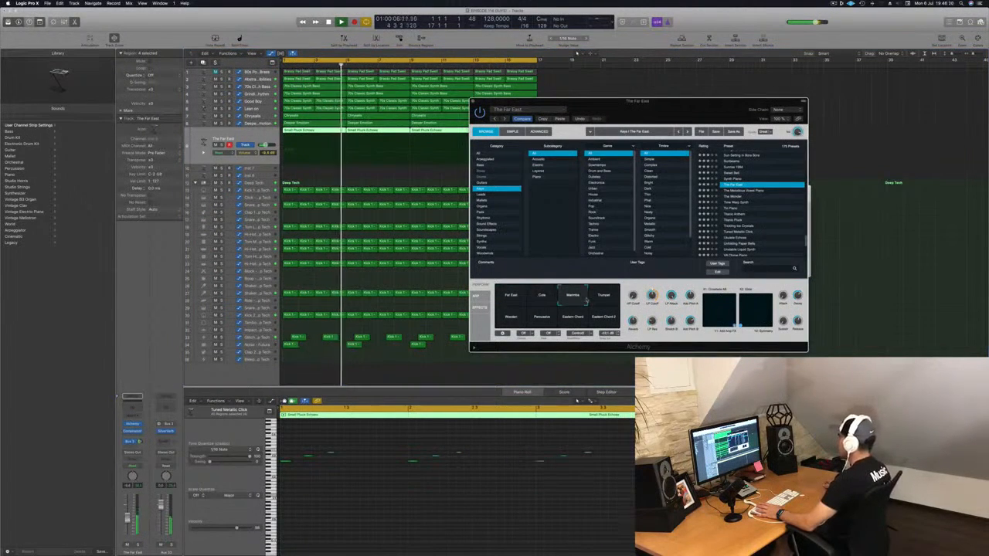
{"action": "key", "text": "Return"}
{"action": "left_click", "coordinate": [602, 297]}
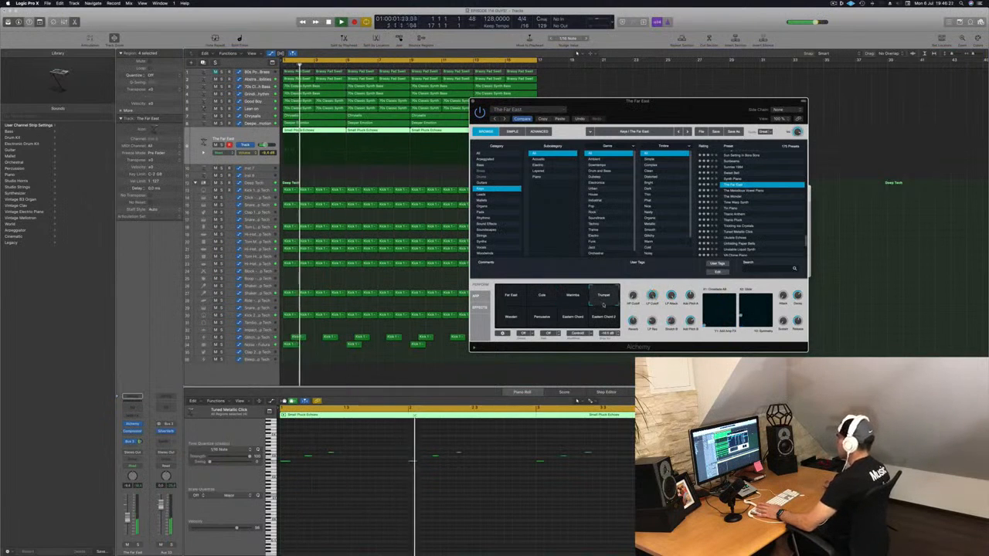
{"action": "left_click", "coordinate": [552, 320]}
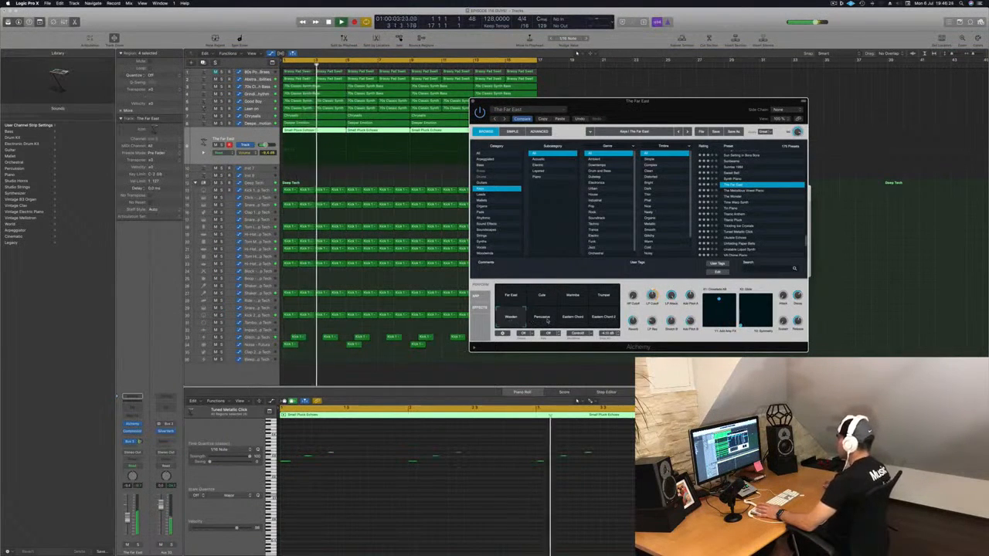
{"action": "left_click", "coordinate": [507, 298]}
{"action": "key", "text": "Return"}
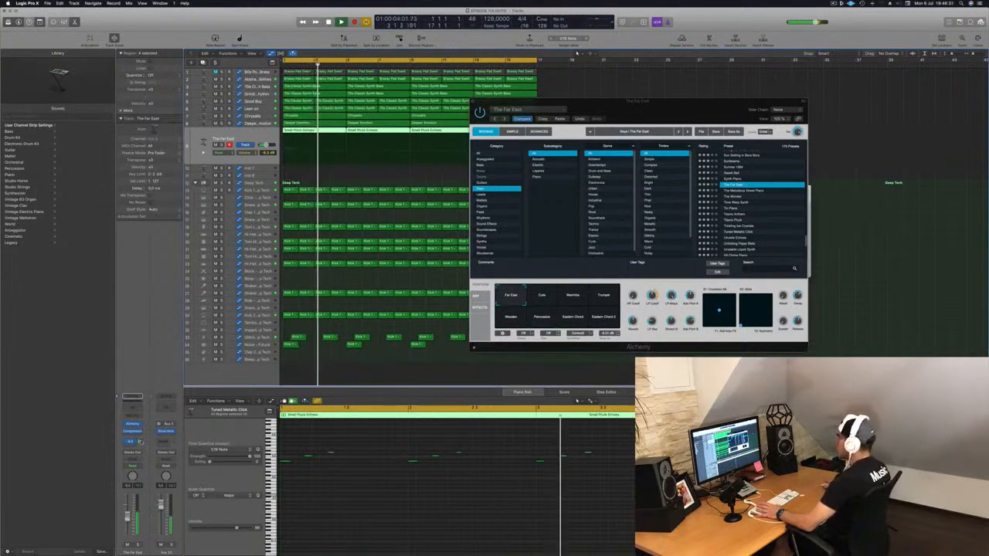
Step: Adjust the Bus 3 send level on The Far East track, close Alchemy and replay the loop from the start
{"action": "left_click", "coordinate": [140, 442]}
{"action": "key", "text": "super+w"}
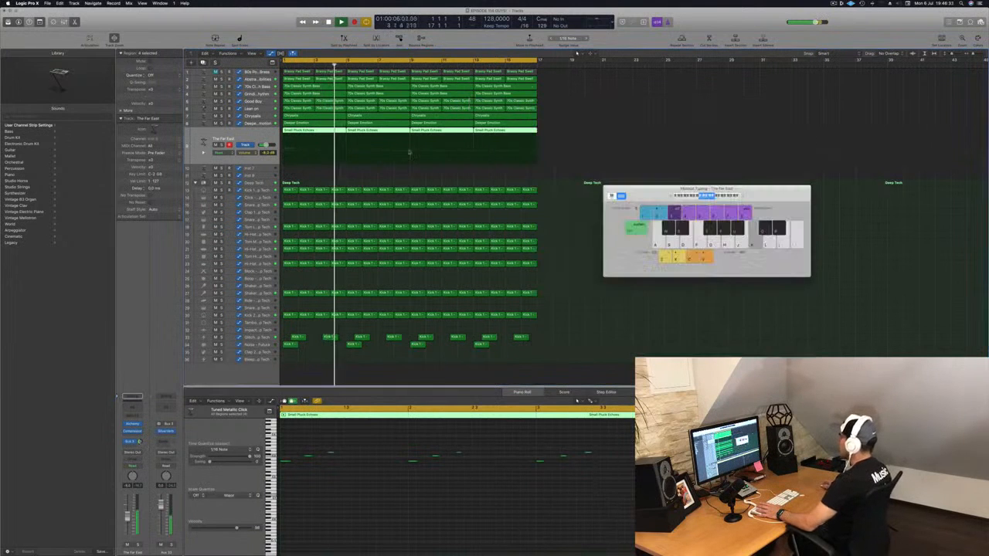
{"action": "key", "text": "super+Left"}
{"action": "key", "text": "super+Left"}
{"action": "key", "text": "super+Left"}
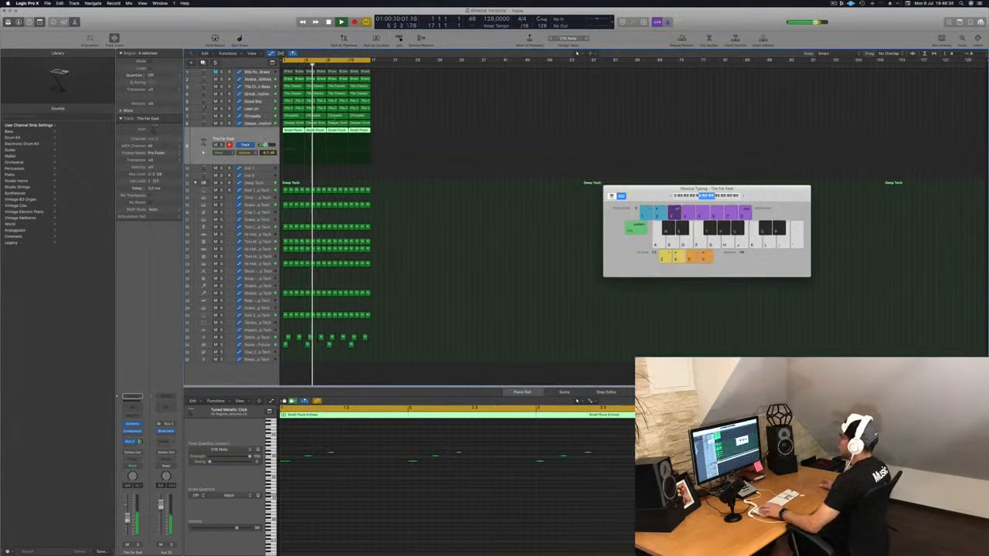
{"action": "key", "text": "Return"}
Step: Select the Inst 7 track, open its Alchemy instrument and add a send to Bus 3
{"action": "key", "text": "Down"}
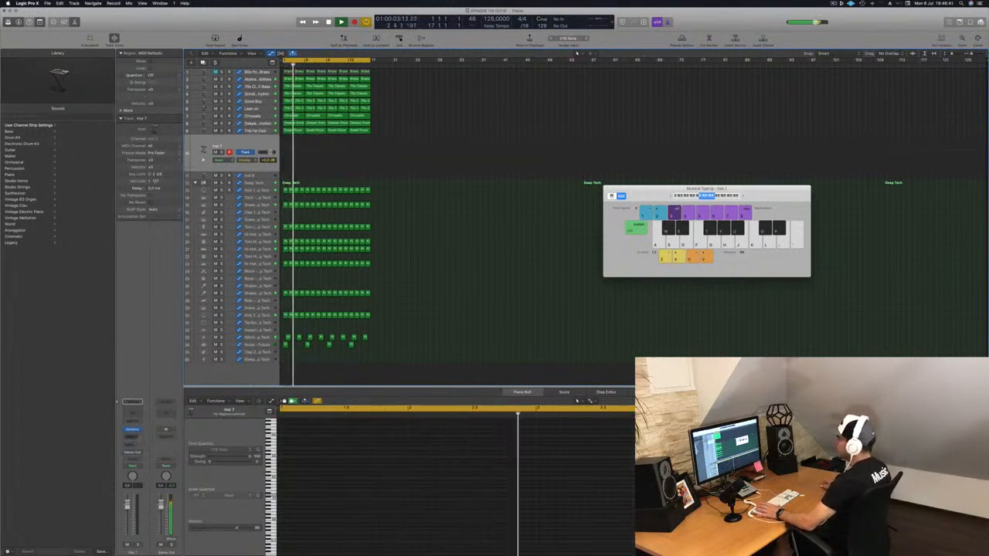
{"action": "left_click", "coordinate": [132, 429]}
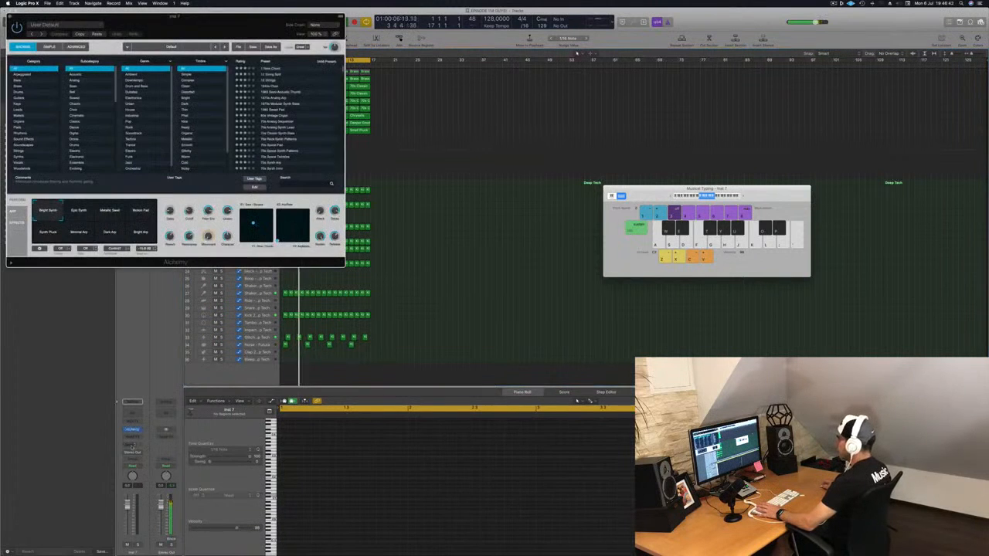
{"action": "left_click", "coordinate": [132, 447]}
{"action": "mouse_move", "coordinate": [131, 456]}
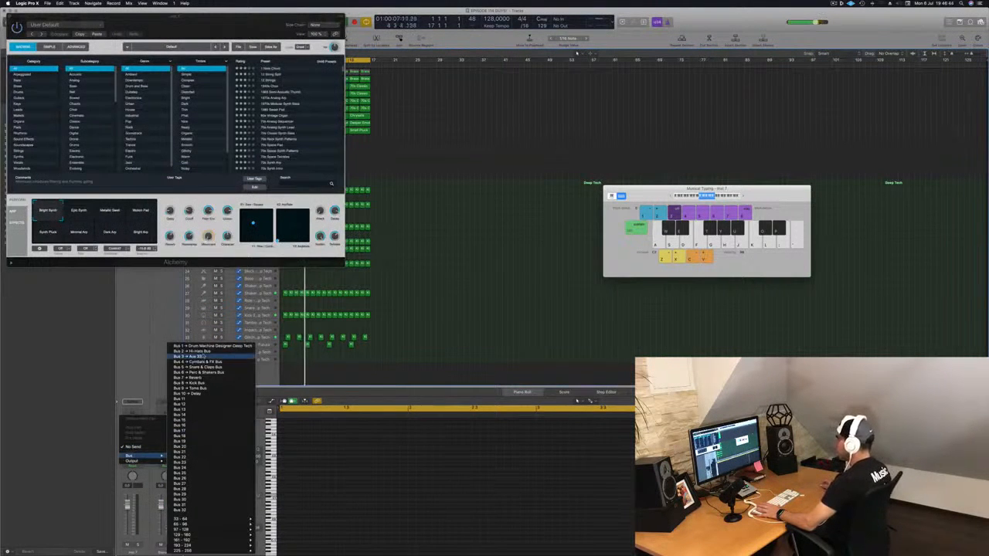
{"action": "left_click", "coordinate": [190, 357]}
{"action": "left_click_drag", "start_coordinate": [199, 22], "coordinate": [738, 28]}
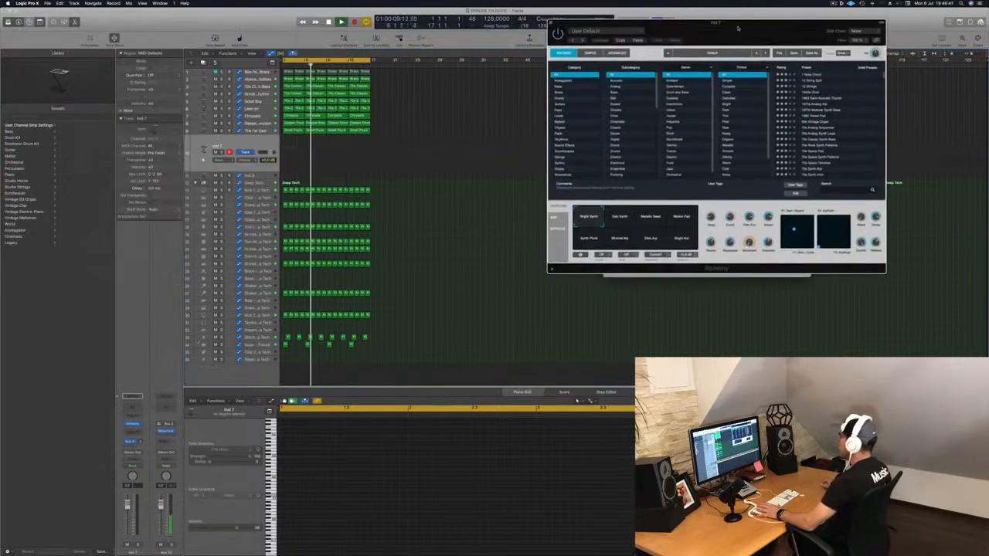
Step: Restart the loop, filter Inst 7's Alchemy presets to the Keys category and load Long Mel
{"action": "key", "text": "Return"}
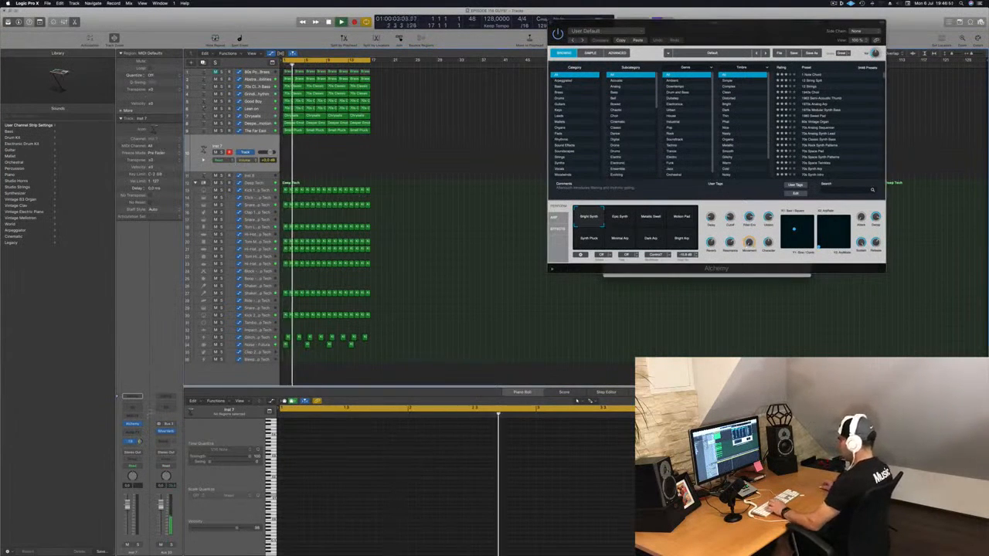
{"action": "left_click_drag", "start_coordinate": [712, 23], "coordinate": [608, 123]}
{"action": "left_click", "coordinate": [464, 211]}
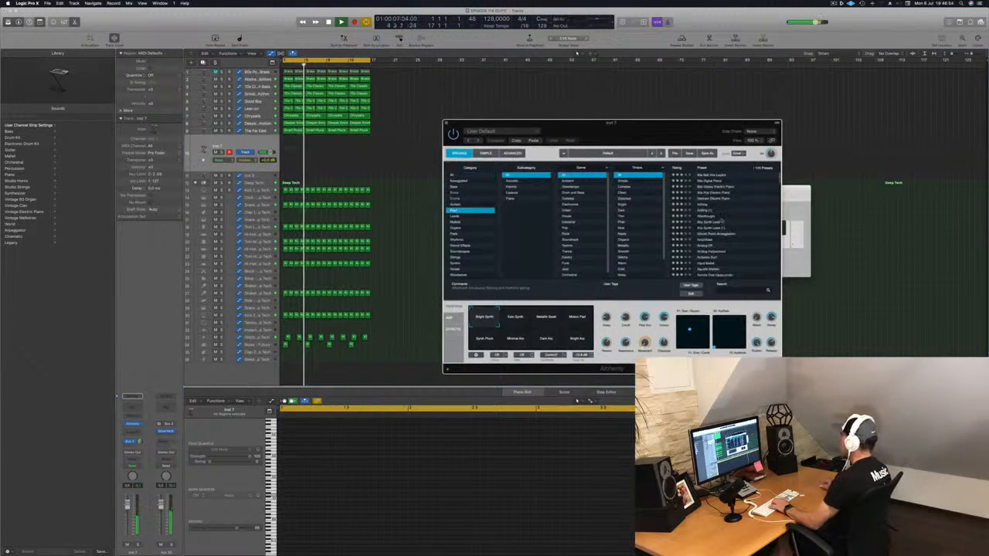
{"action": "left_click", "coordinate": [710, 240]}
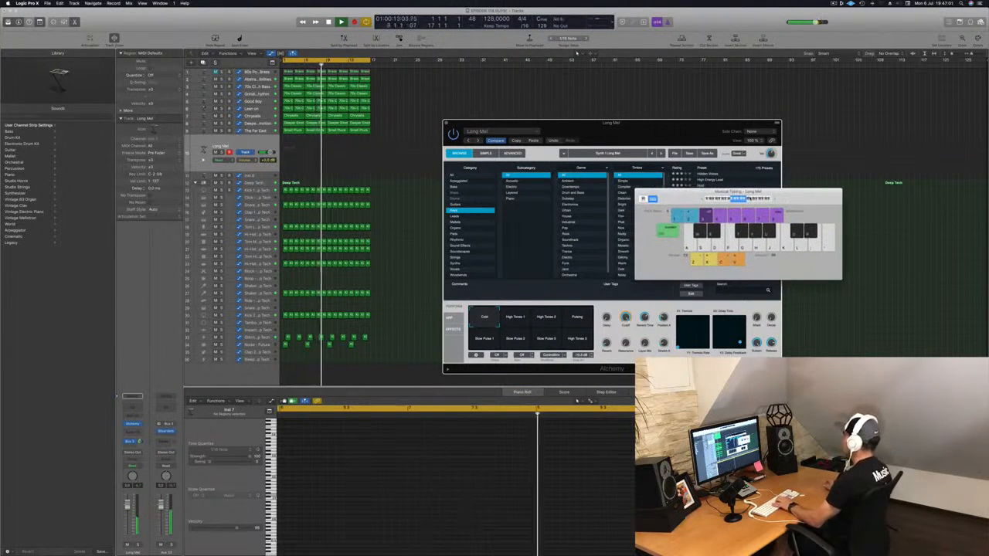
Step: Adjust the Bus 3 send level, audition Long Mel's High Tones 1 and Pulsing variations, and load Lonely Beacon
{"action": "left_click_drag", "start_coordinate": [710, 139], "coordinate": [531, 173]}
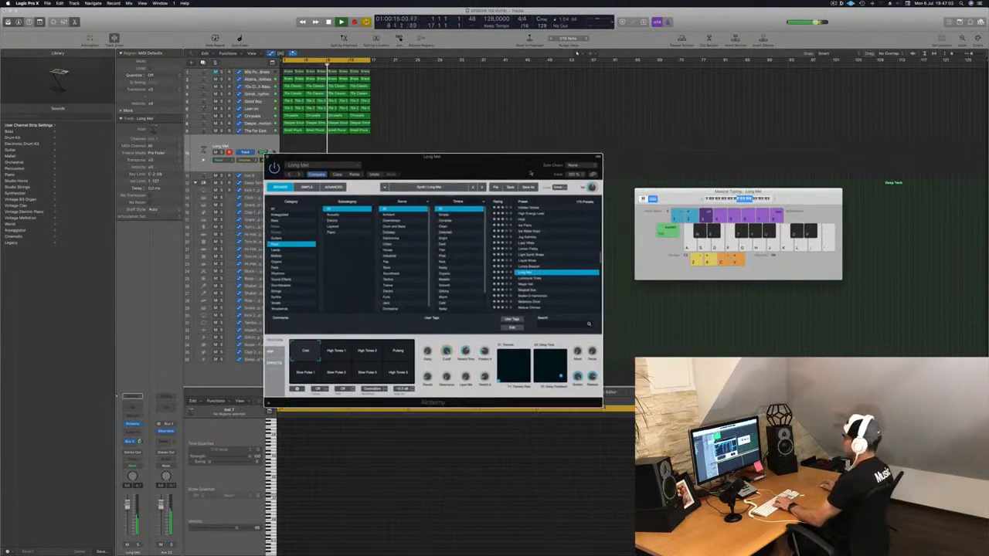
{"action": "left_click_drag", "start_coordinate": [140, 443], "coordinate": [141, 455]}
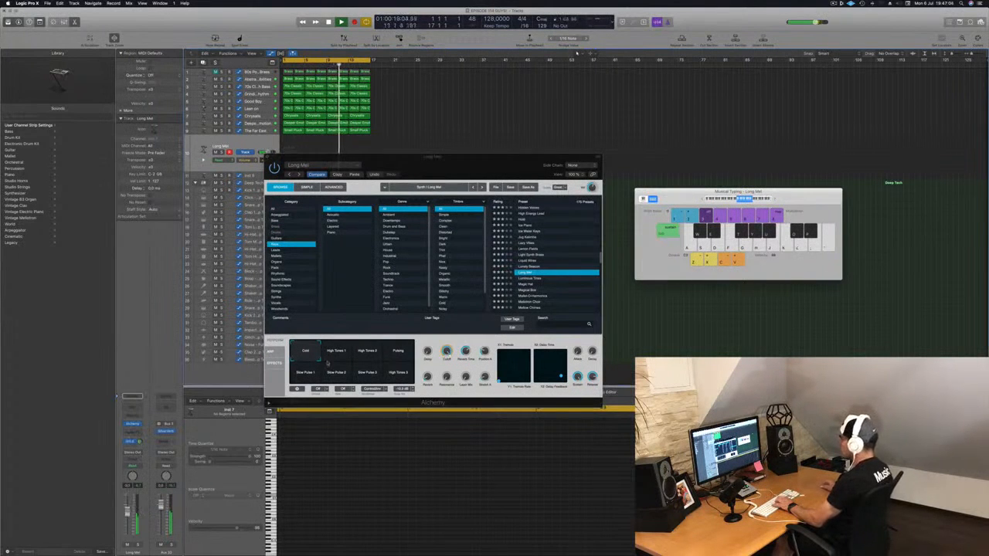
{"action": "left_click", "coordinate": [338, 355]}
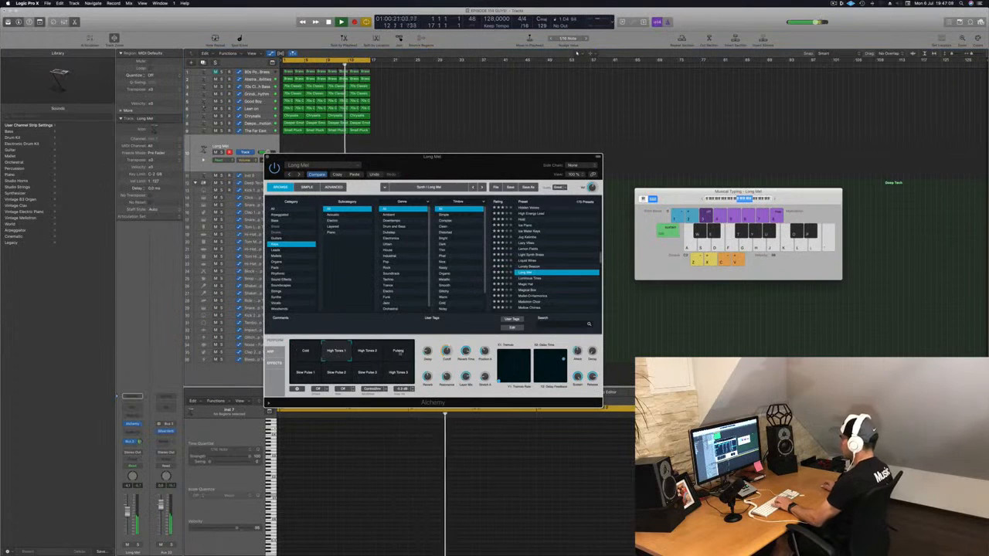
{"action": "left_click", "coordinate": [398, 351]}
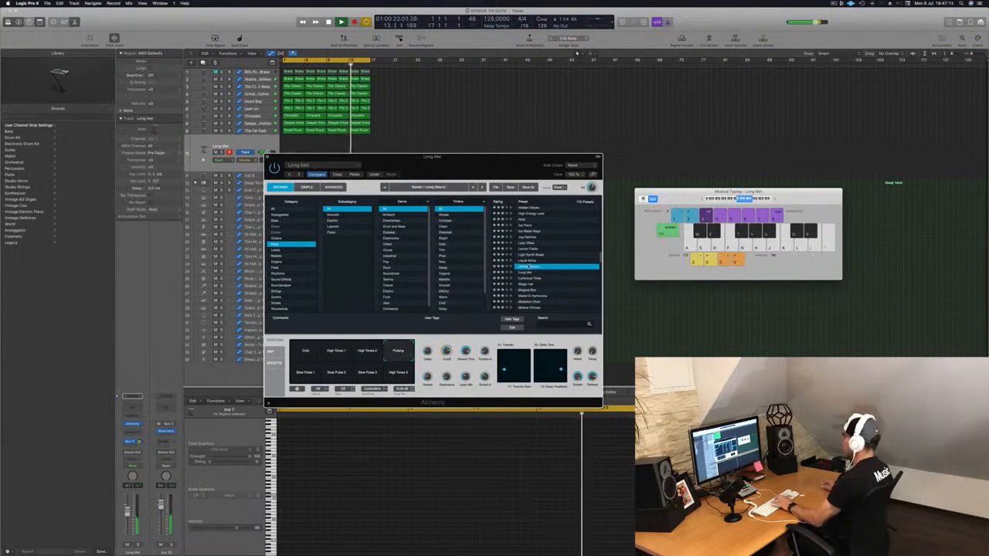
{"action": "key", "text": "Up"}
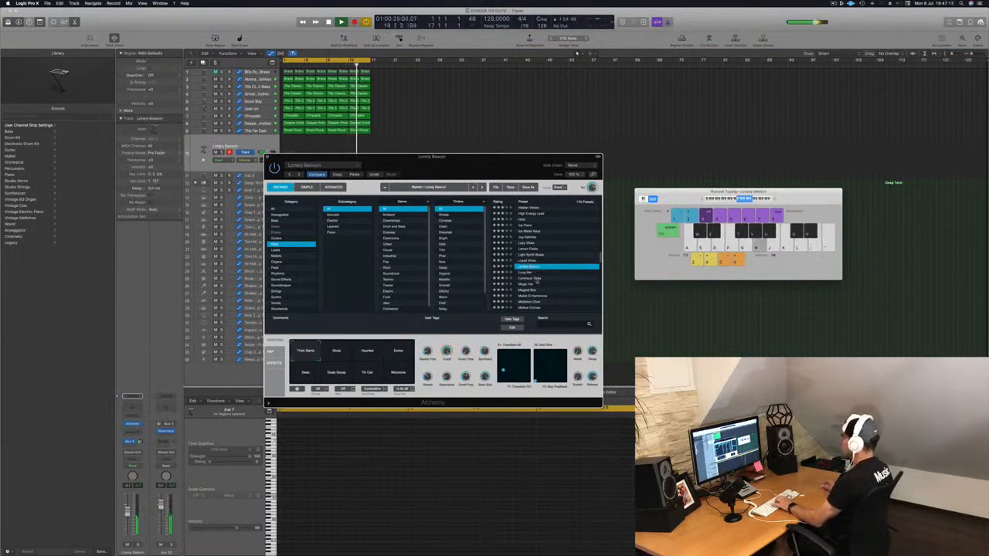
Step: Load Alchemy's Luminous Tines preset and try out notes with it over the loop
{"action": "left_click", "coordinate": [536, 279]}
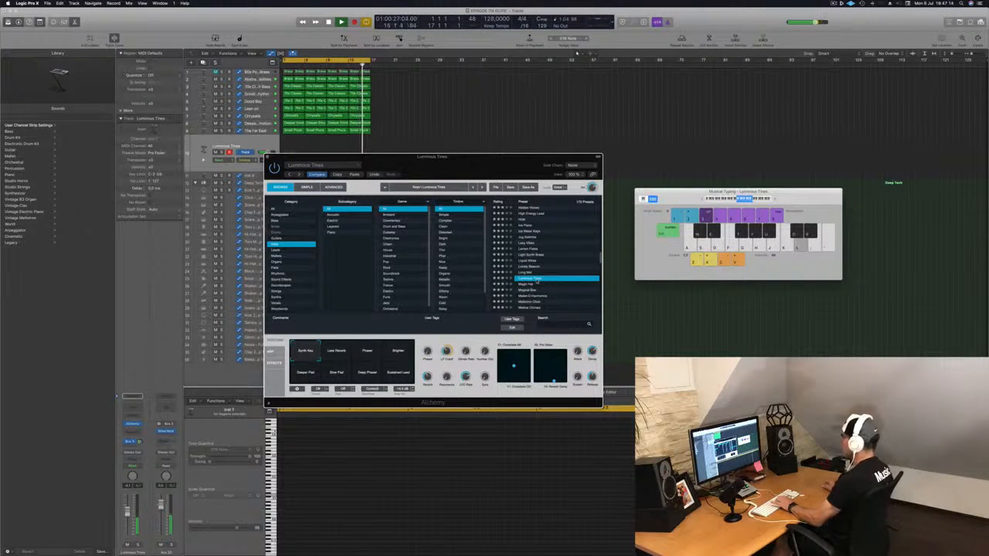
{"action": "left_click", "coordinate": [577, 53]}
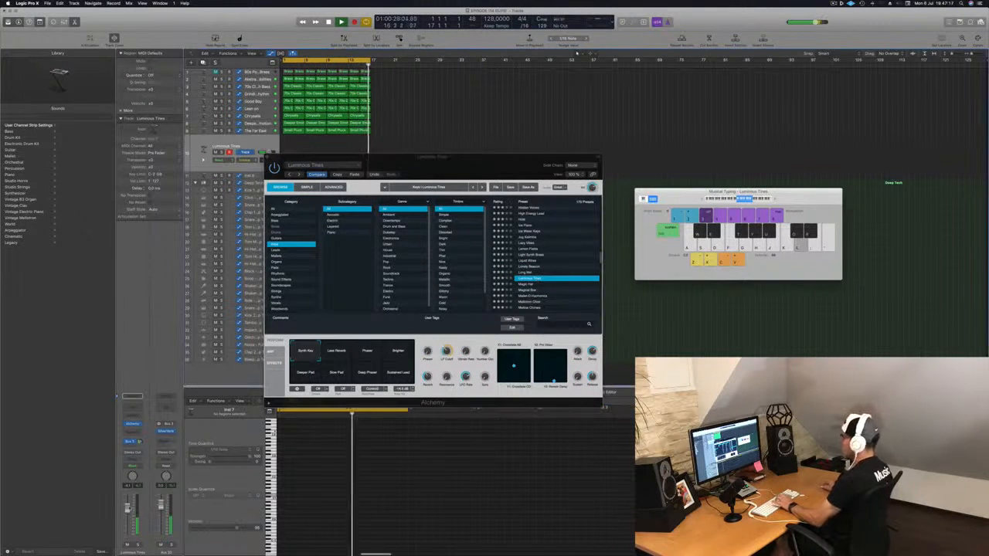
{"action": "key", "text": "semicolon"}
{"action": "key", "text": "k"}
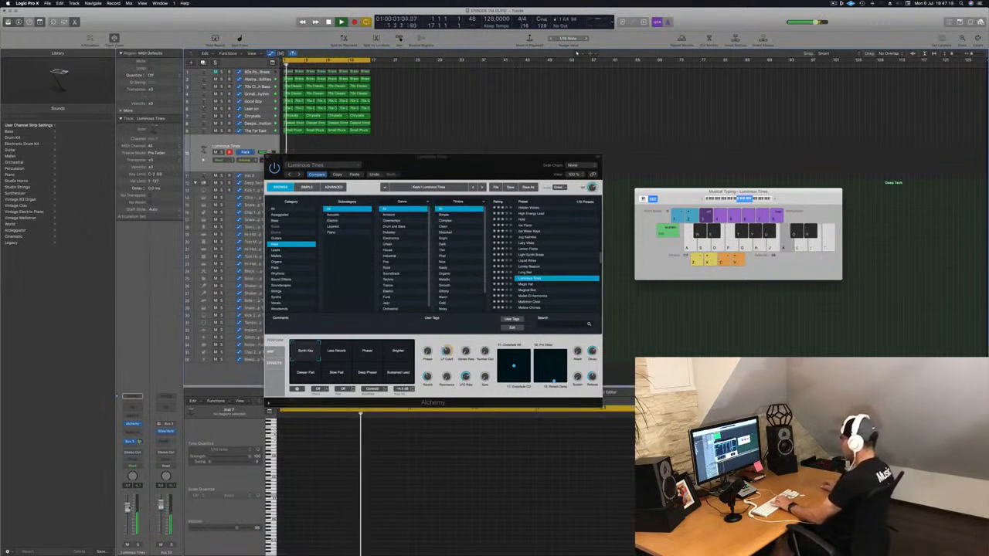
{"action": "key", "text": "a"}
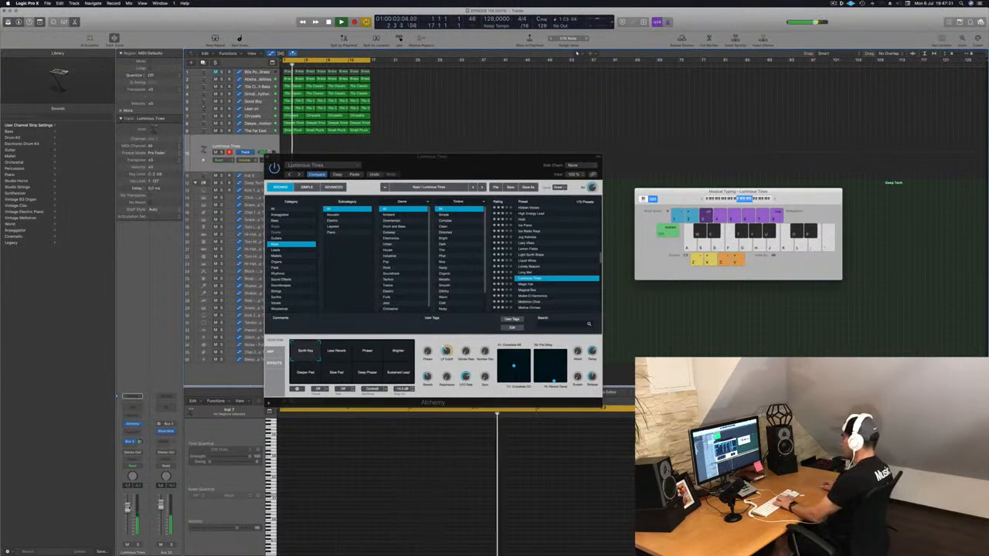
{"action": "key", "text": "apostrophe"}
{"action": "key", "text": "semicolon"}
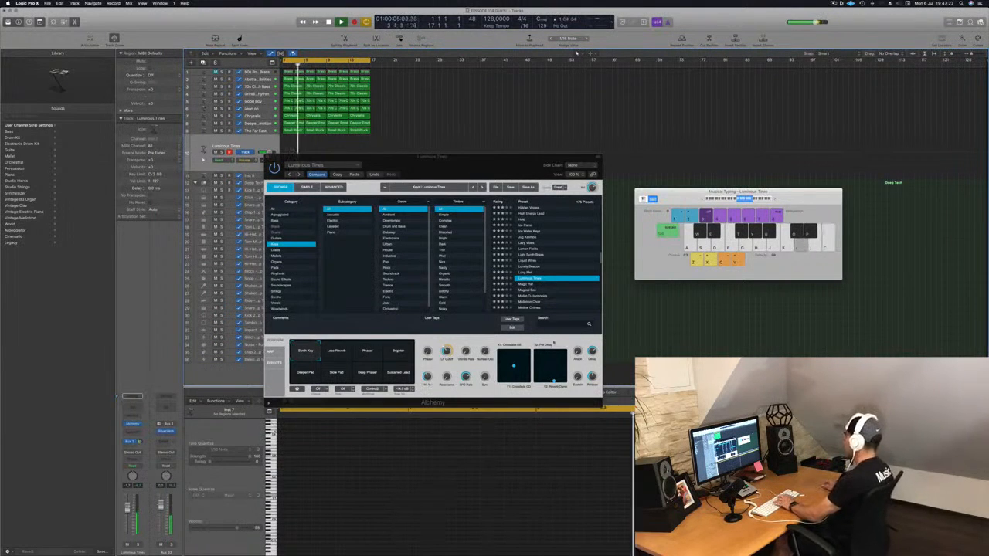
Step: Move the Musical Typing and Alchemy windows clear of the tracks, and audition Magic Hat before returning to Luminous Tines
{"action": "left_click_drag", "start_coordinate": [802, 193], "coordinate": [894, 81]}
{"action": "left_click_drag", "start_coordinate": [470, 168], "coordinate": [758, 182]}
{"action": "key", "text": "j"}
{"action": "key", "text": "l"}
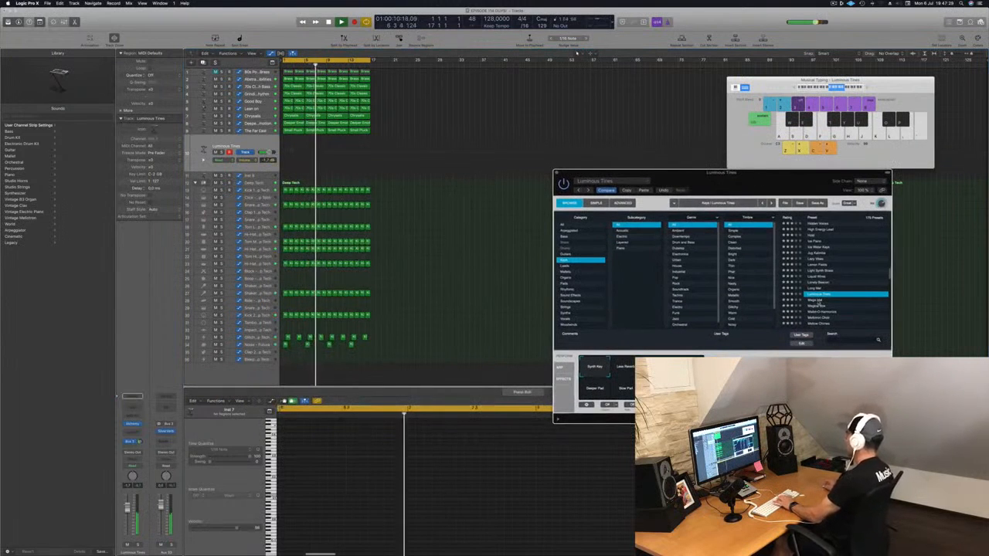
{"action": "key", "text": "Down"}
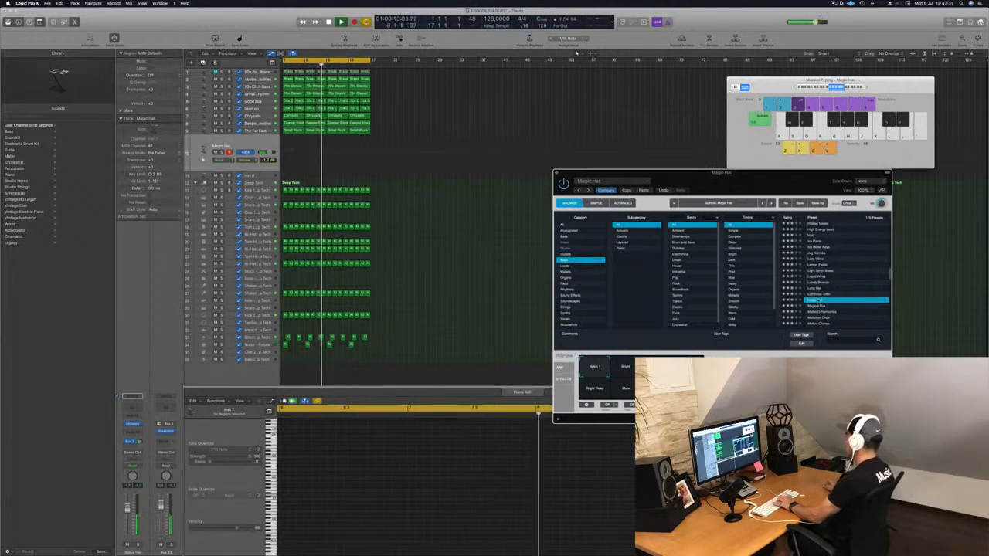
{"action": "key", "text": "Up"}
{"action": "left_click_drag", "start_coordinate": [738, 188], "coordinate": [676, 142]}
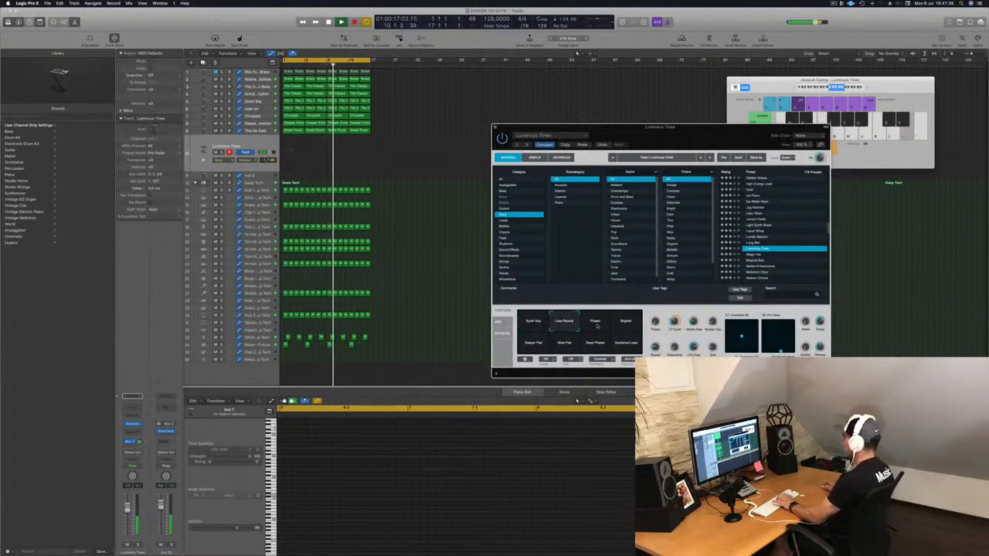
Step: Audition Luminous Tines' Brighter, Slow Pad and Deep Phaser variations and settle on a blend around Synth Key
{"action": "left_click", "coordinate": [629, 323]}
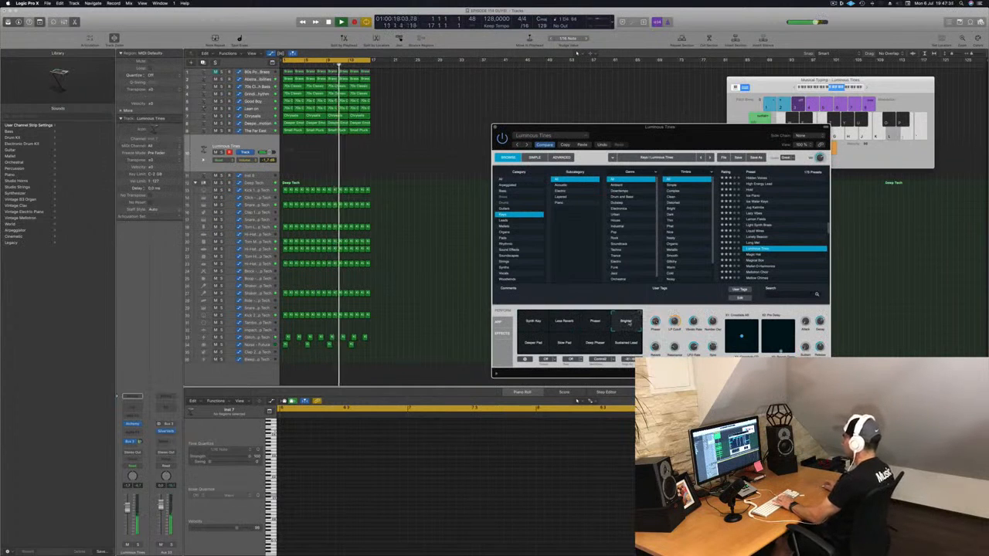
{"action": "left_click", "coordinate": [565, 345]}
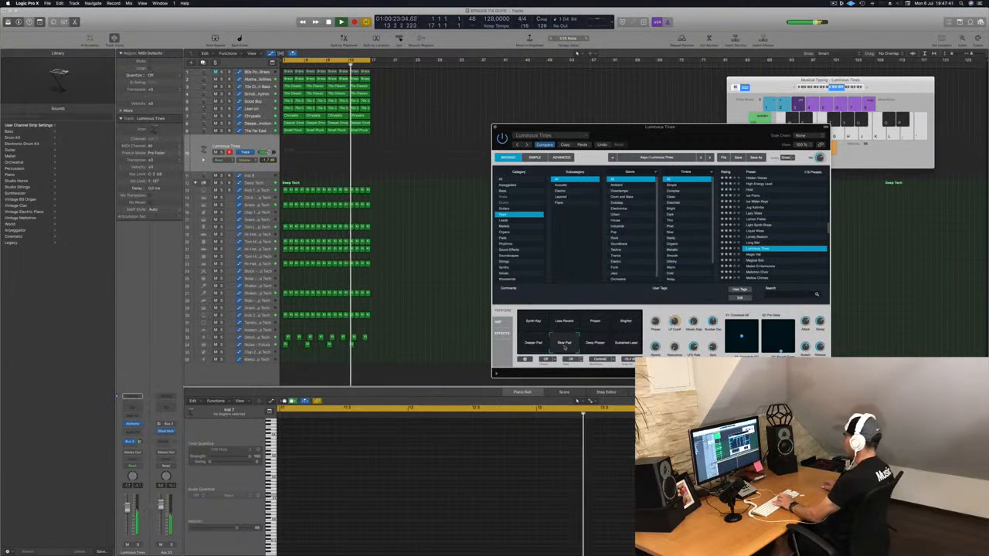
{"action": "left_click", "coordinate": [597, 345]}
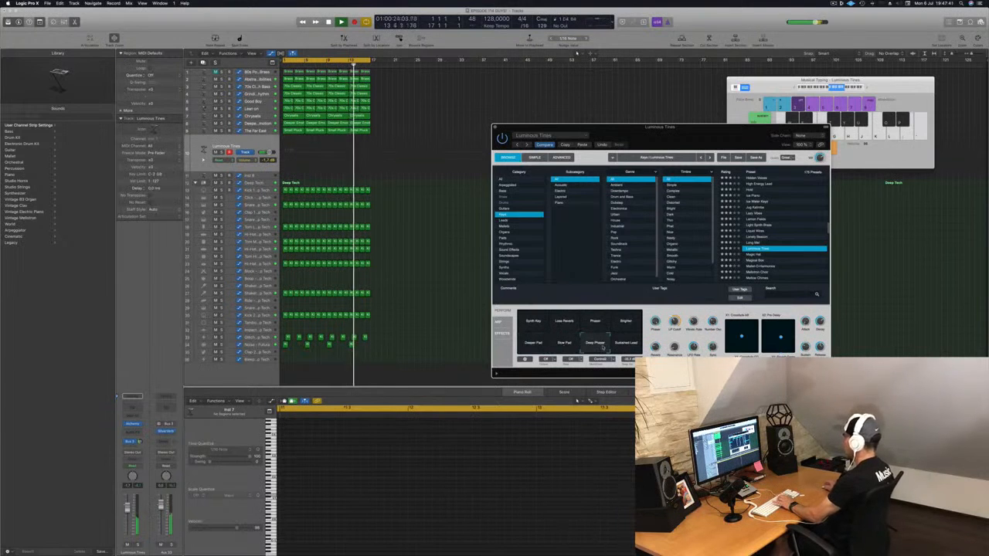
{"action": "left_click", "coordinate": [537, 323]}
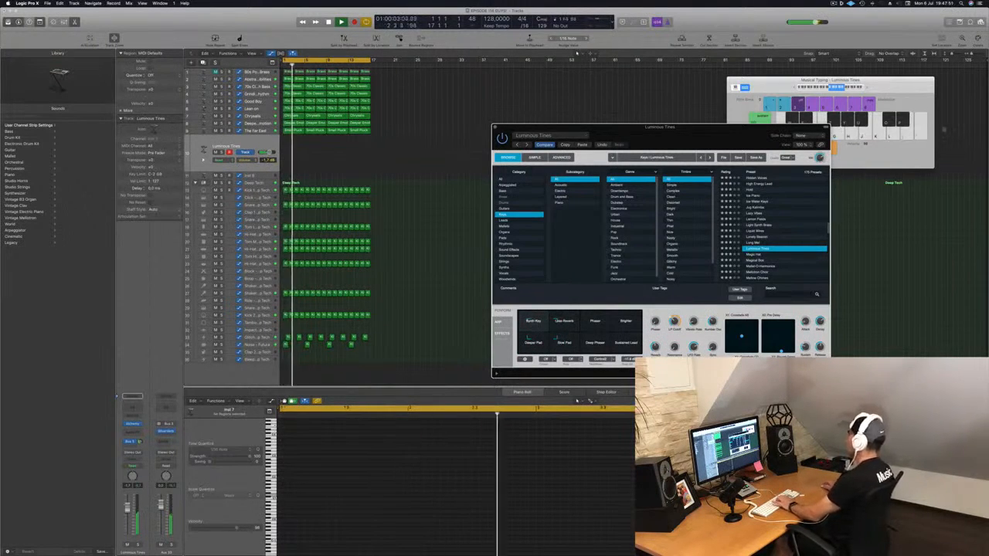
Step: Raise the Musical Typing octave range and rehearse a slow melody over the playing loop
{"action": "left_click", "coordinate": [868, 90]}
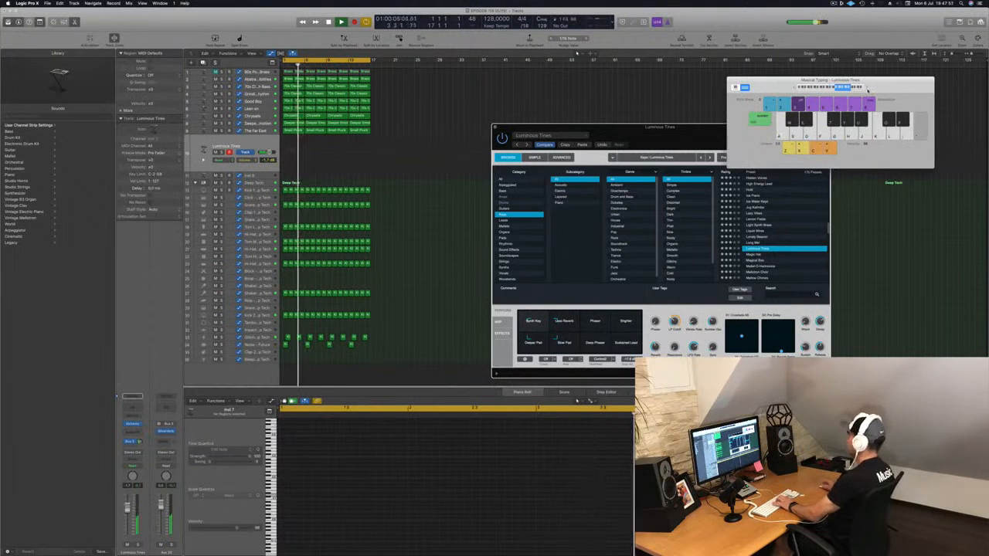
{"action": "key", "text": "j"}
{"action": "key", "text": "k"}
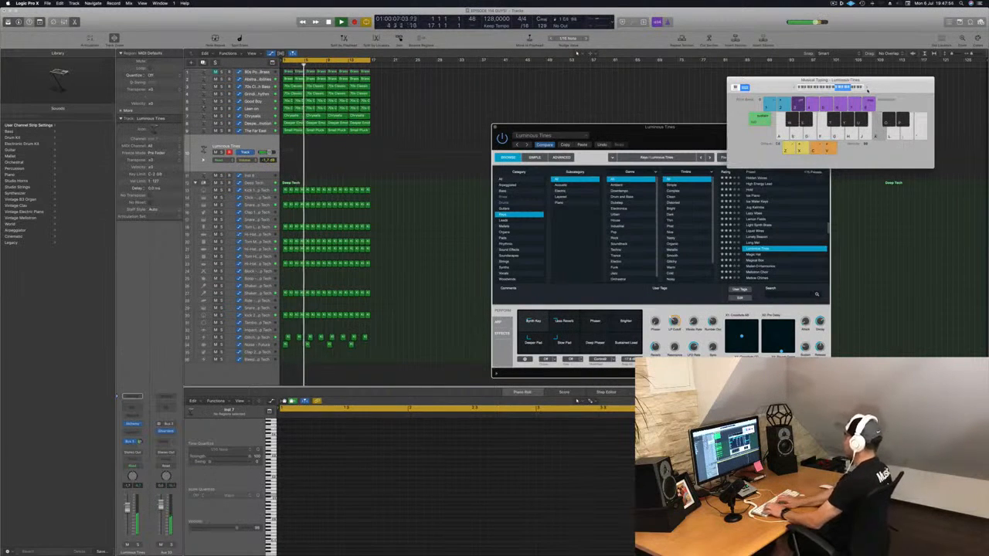
{"action": "key", "text": "d"}
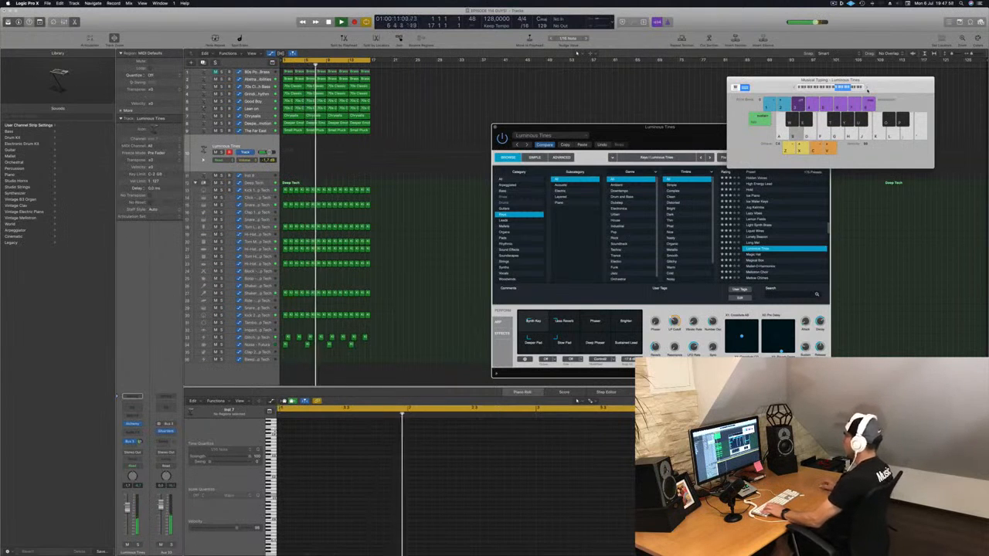
{"action": "key", "text": "d"}
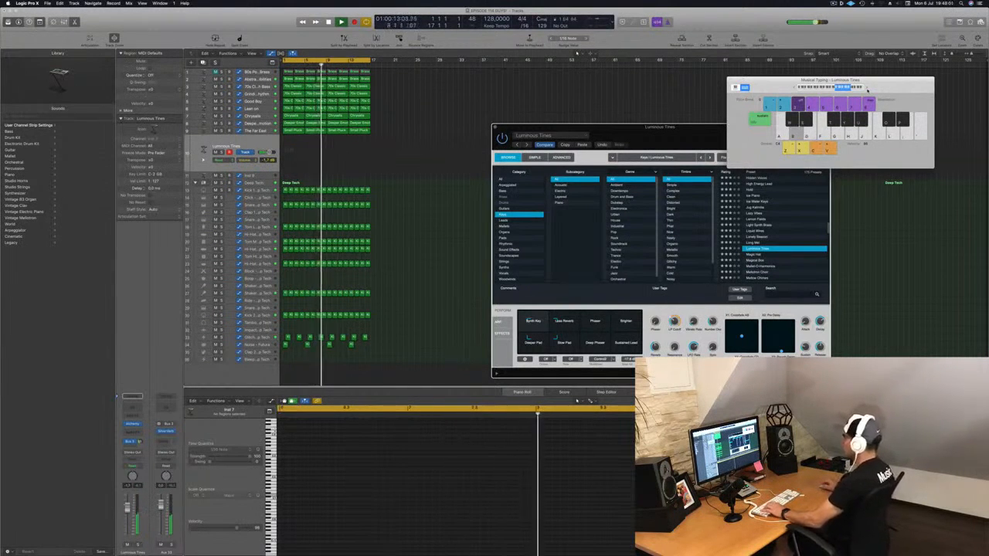
{"action": "key", "text": "d"}
{"action": "key", "text": "a"}
{"action": "key", "text": "s"}
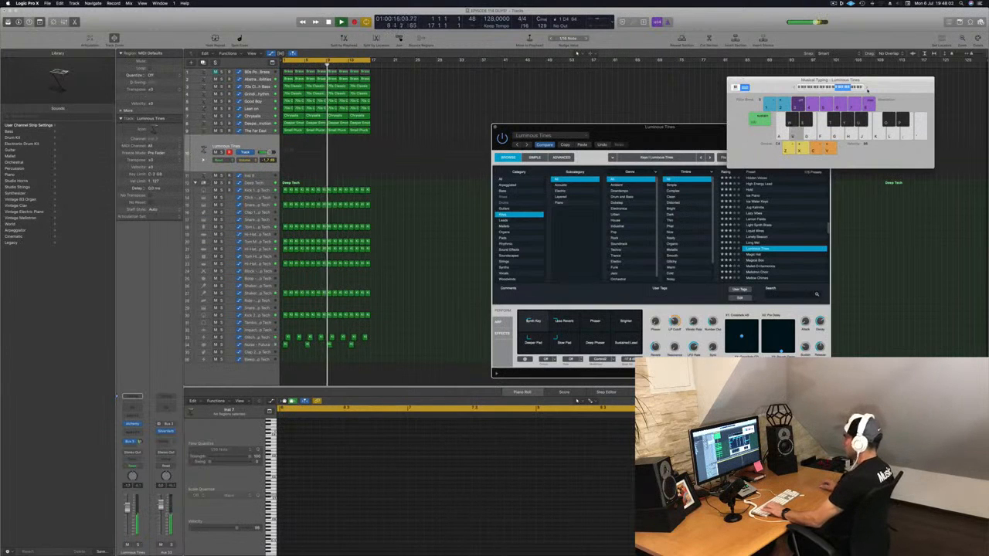
{"action": "key", "text": "a"}
{"action": "key", "text": "d"}
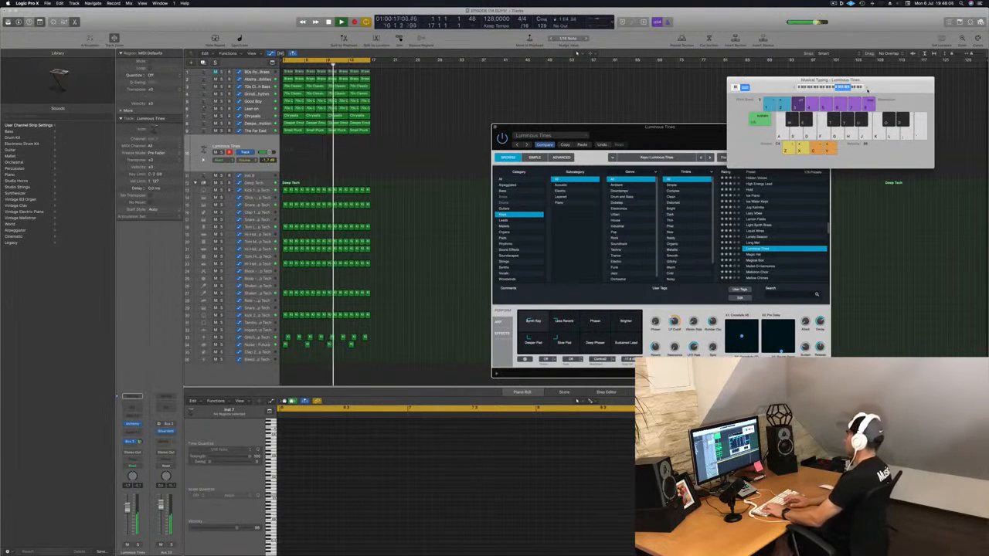
{"action": "key", "text": "a"}
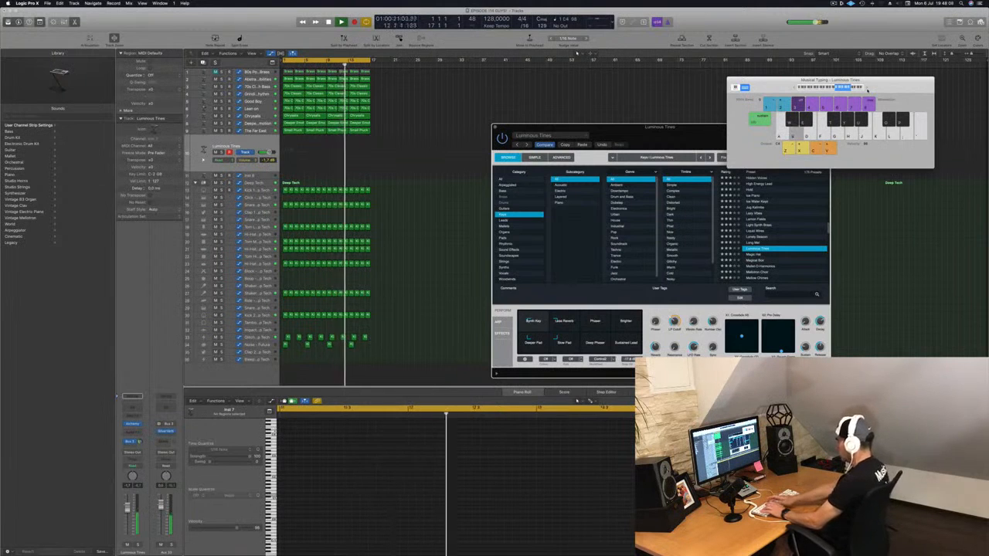
Step: Record the slow melody onto the Luminous Tines track through the loop restart and stop near bar 13
{"action": "key", "text": "r"}
{"action": "key", "text": "a"}
{"action": "key", "text": "s"}
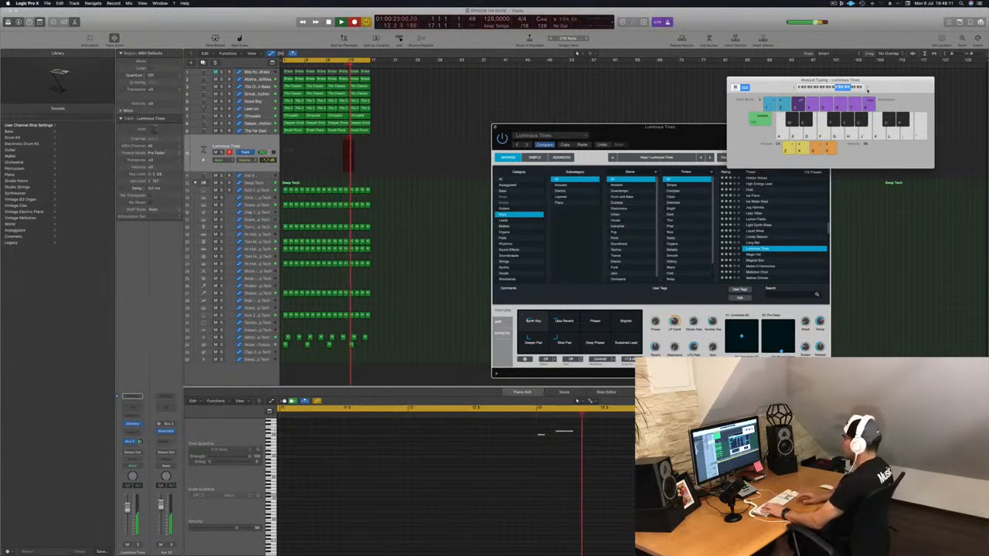
{"action": "key", "text": "d"}
{"action": "key", "text": "s"}
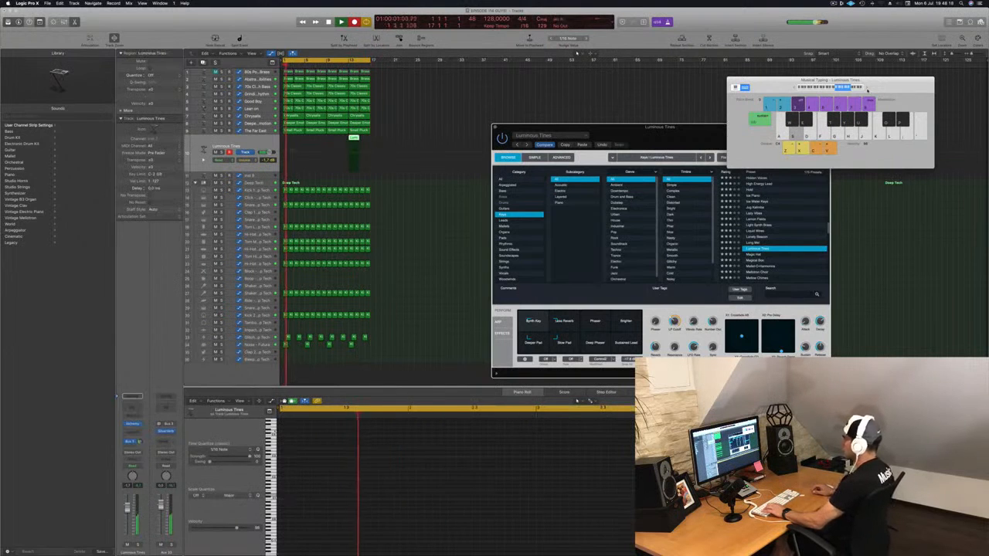
{"action": "key", "text": "d"}
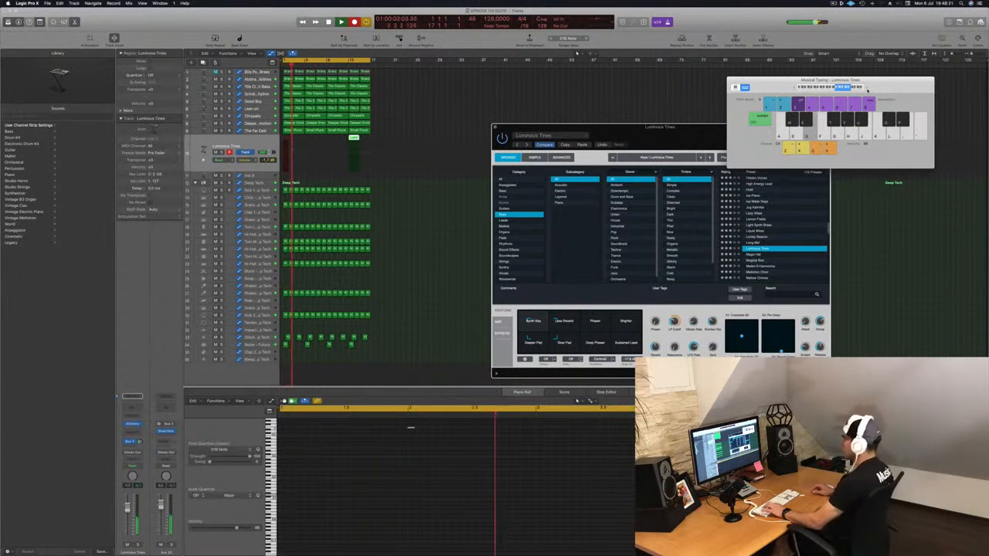
{"action": "key", "text": "a"}
{"action": "key", "text": "s"}
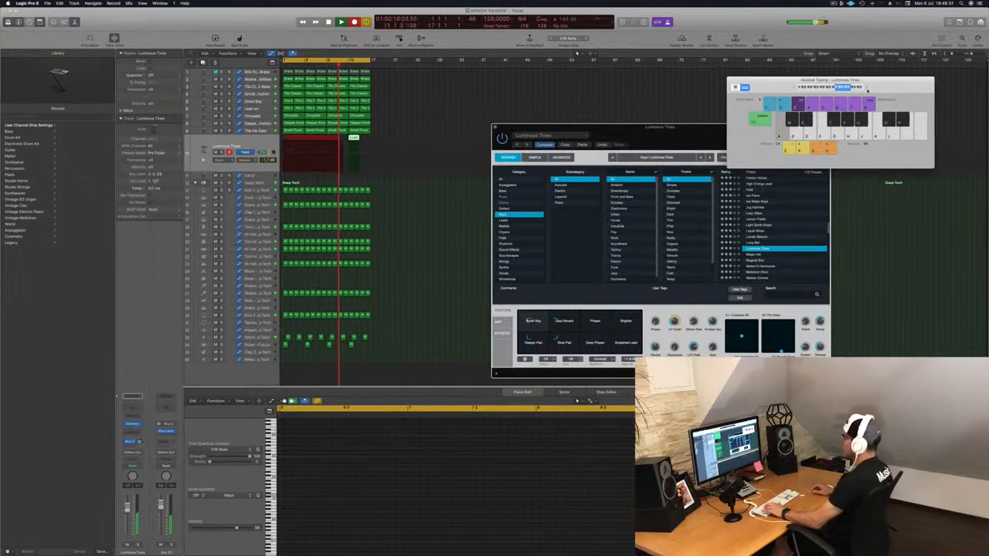
{"action": "key", "text": "s"}
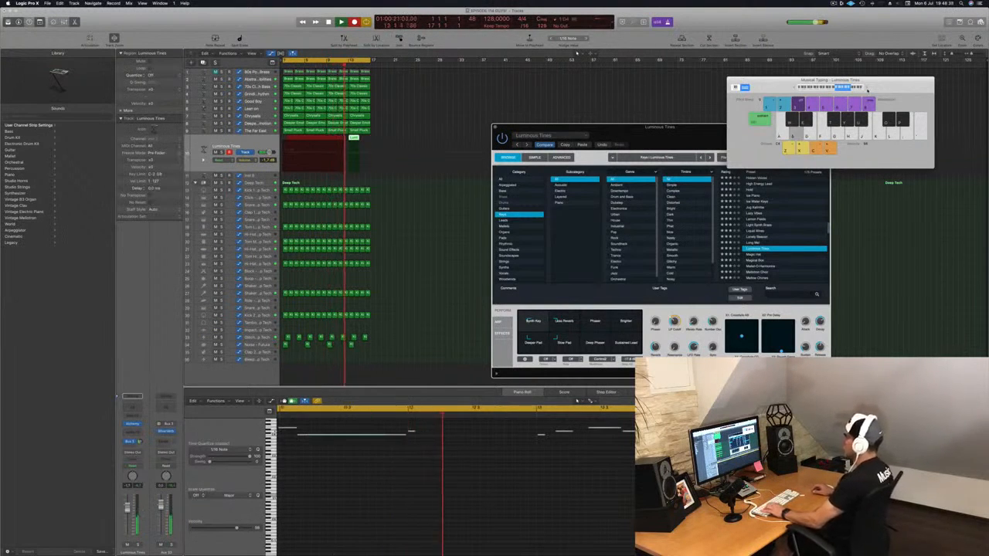
{"action": "key", "text": "space"}
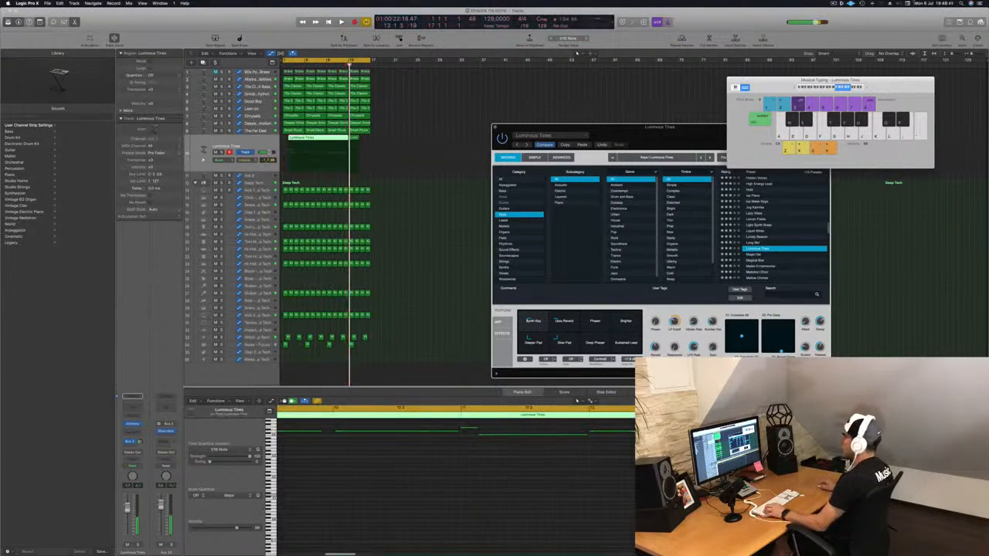
Step: Split the long Luminous Tines recording at bar 9, move its second part to bar 1 and delete the other recorded regions
{"action": "left_click", "coordinate": [324, 142], "text": "super"}
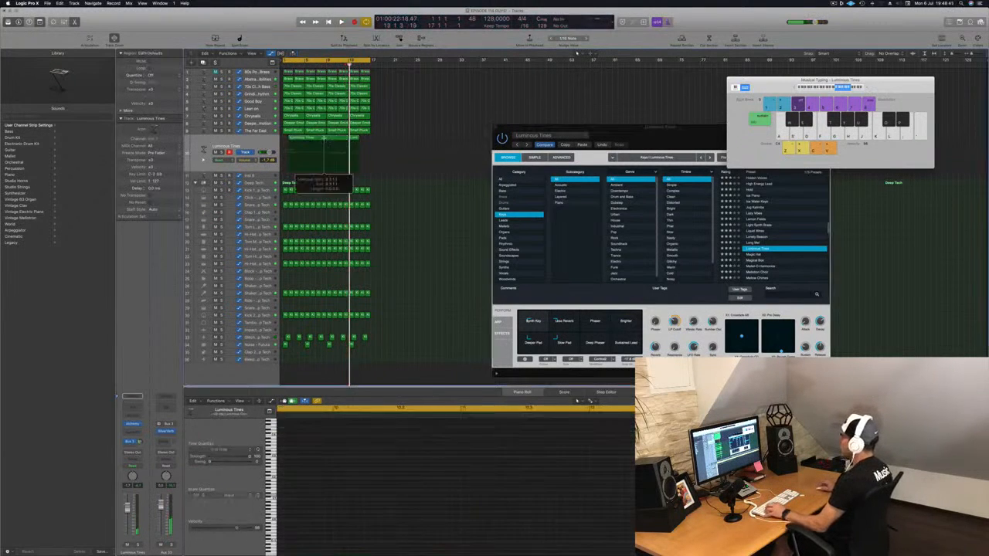
{"action": "left_click", "coordinate": [327, 142], "text": "super"}
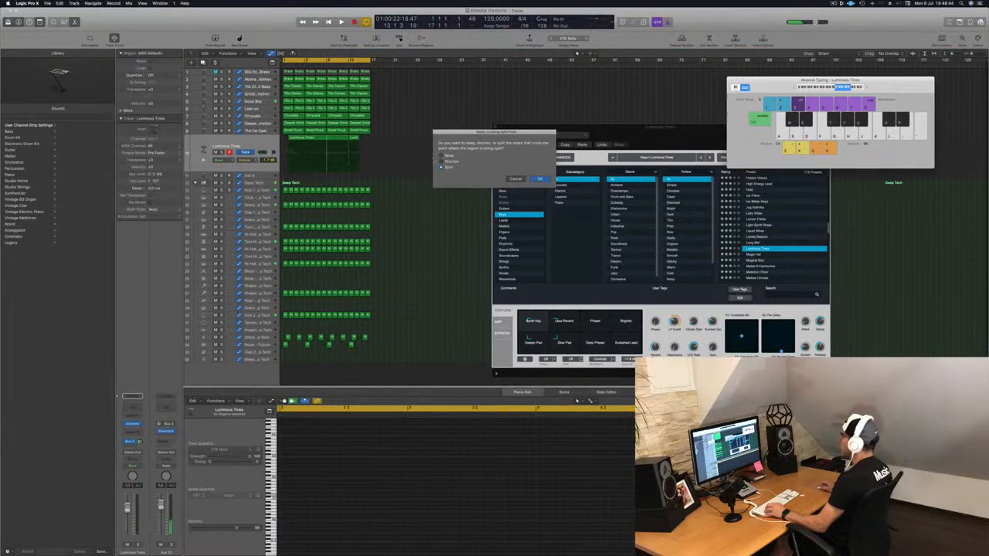
{"action": "key", "text": "Return"}
{"action": "left_click", "coordinate": [306, 140]}
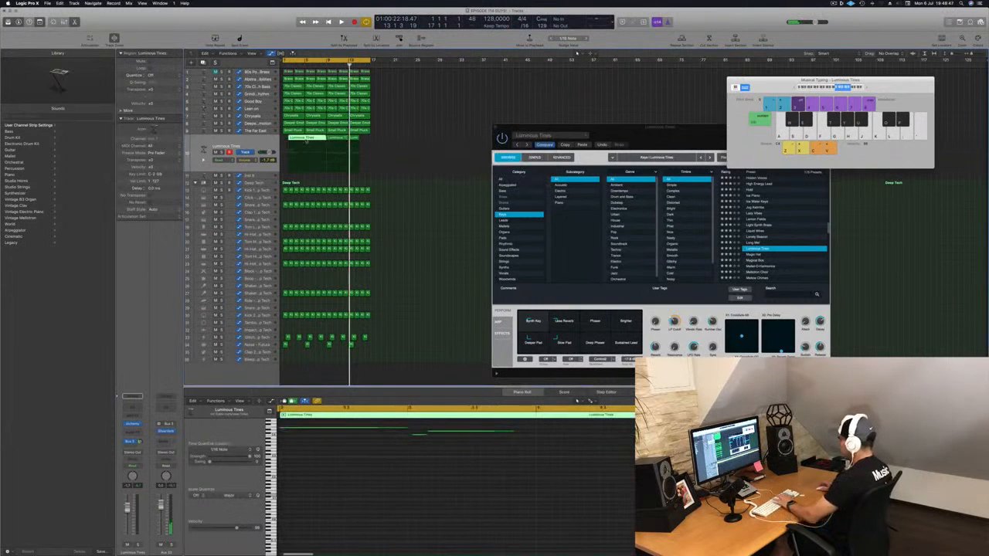
{"action": "key", "text": "Delete"}
{"action": "left_click_drag", "start_coordinate": [344, 140], "coordinate": [299, 140]}
{"action": "key", "text": "space"}
{"action": "left_click", "coordinate": [352, 140]}
{"action": "key", "text": "Delete"}
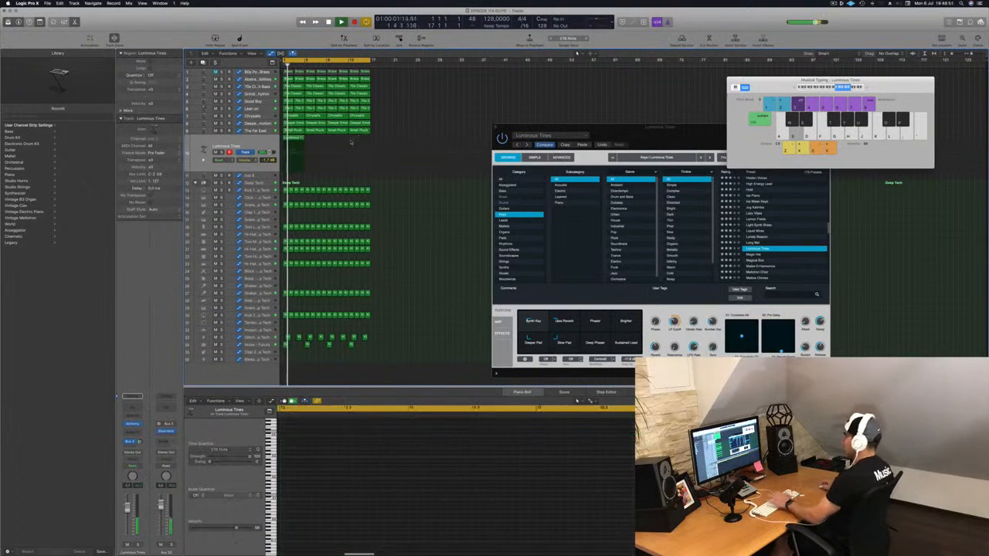
Step: Select all notes of the four-bar Luminous Tines region in the Piano Roll and check them during playback from the start
{"action": "left_click", "coordinate": [293, 139]}
{"action": "key", "text": "space"}
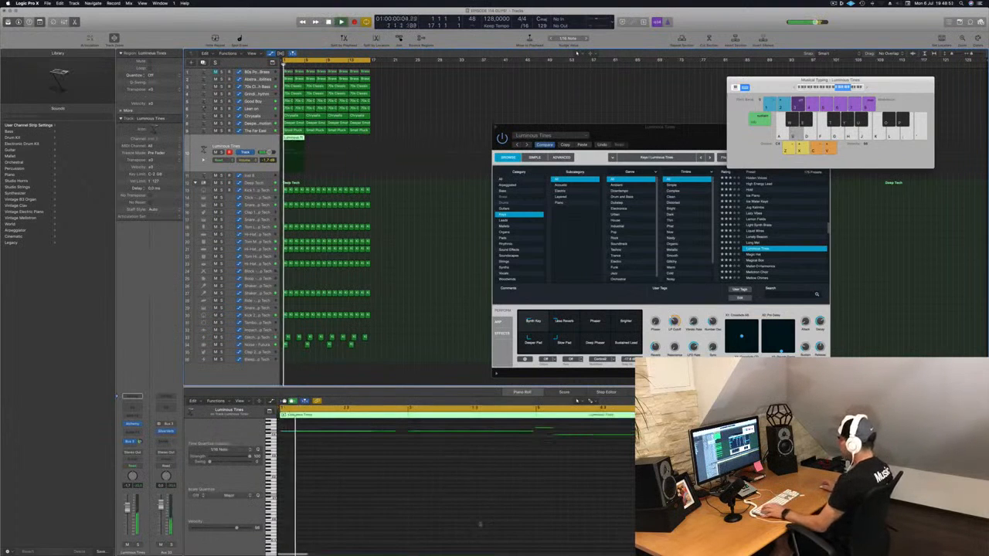
{"action": "key", "text": "super+a"}
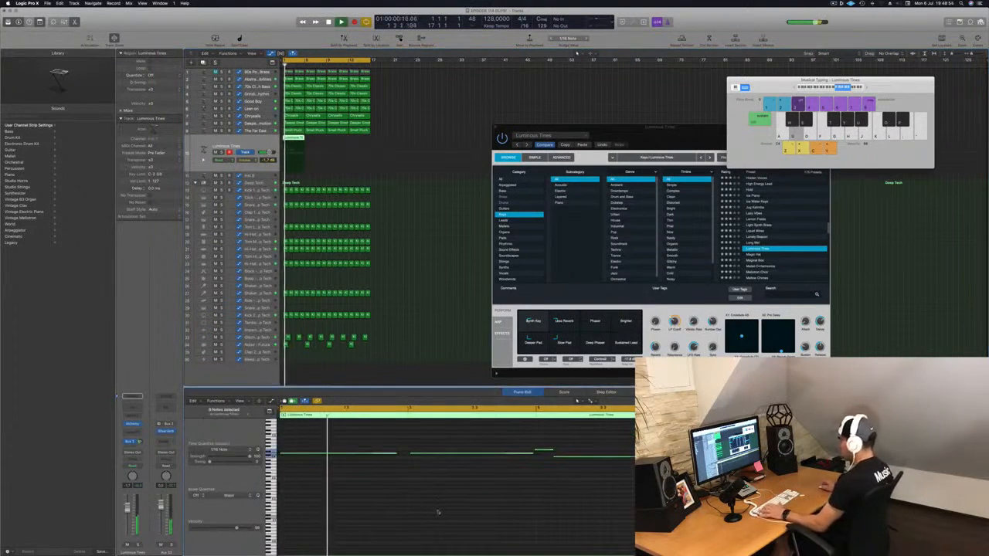
{"action": "left_click", "coordinate": [447, 509]}
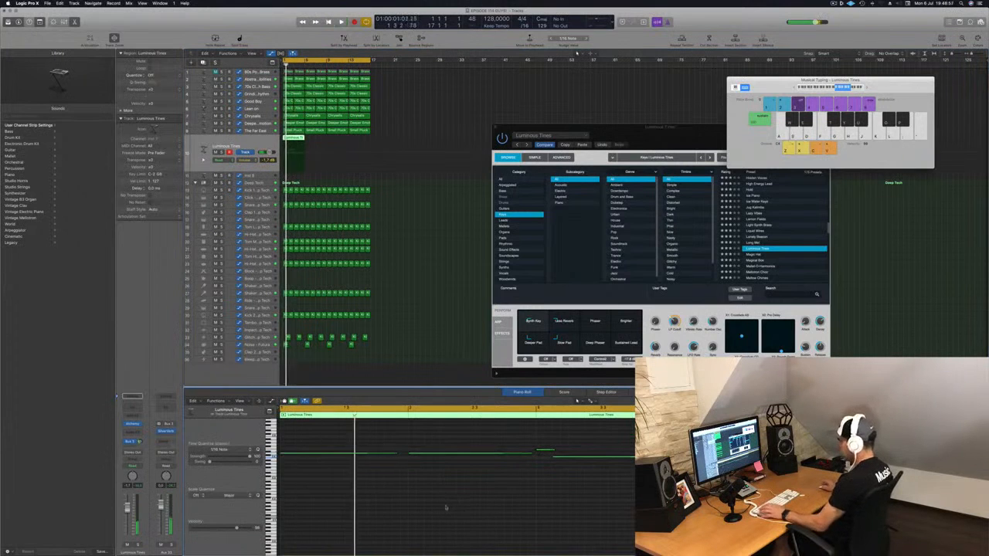
{"action": "key", "text": "super+a"}
{"action": "left_click", "coordinate": [404, 506]}
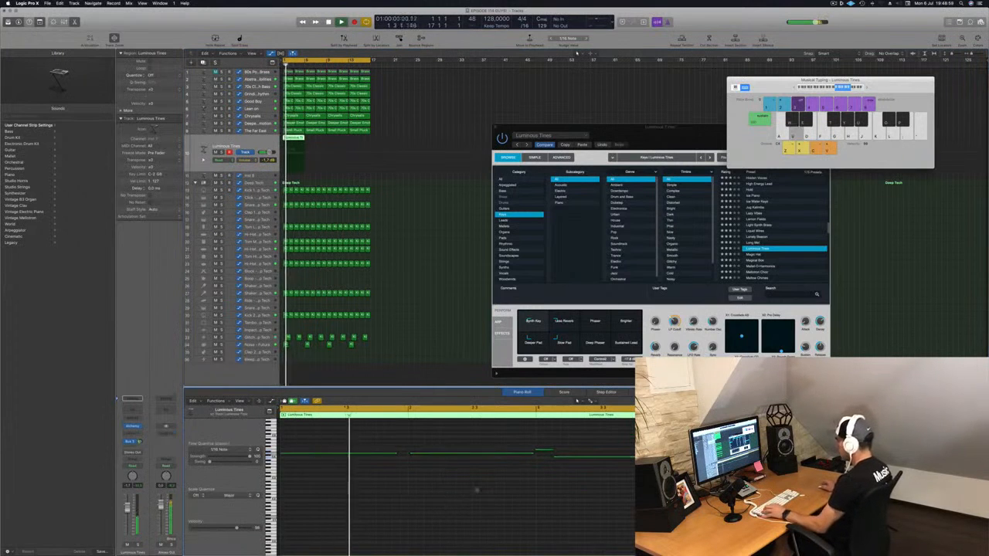
{"action": "key", "text": "super+a"}
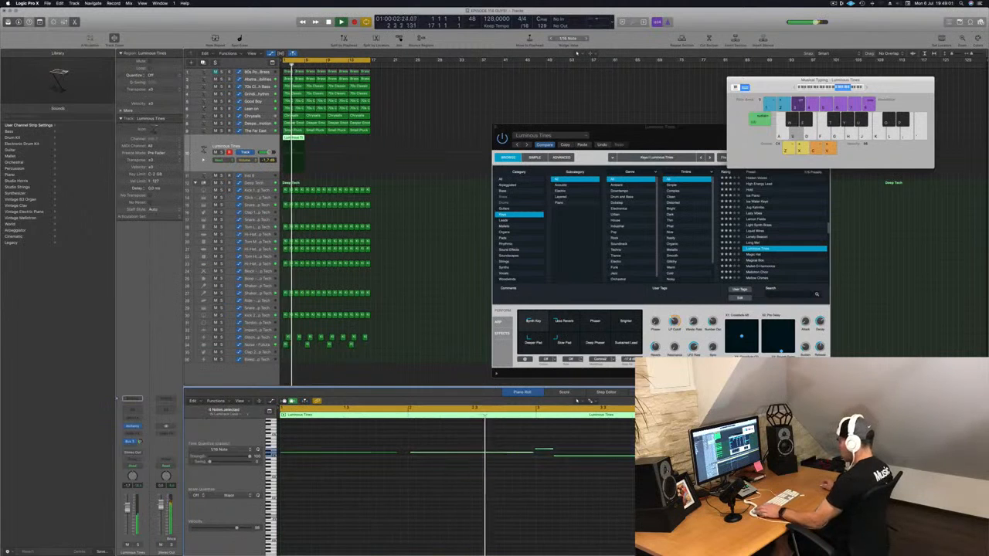
{"action": "left_click", "coordinate": [457, 496]}
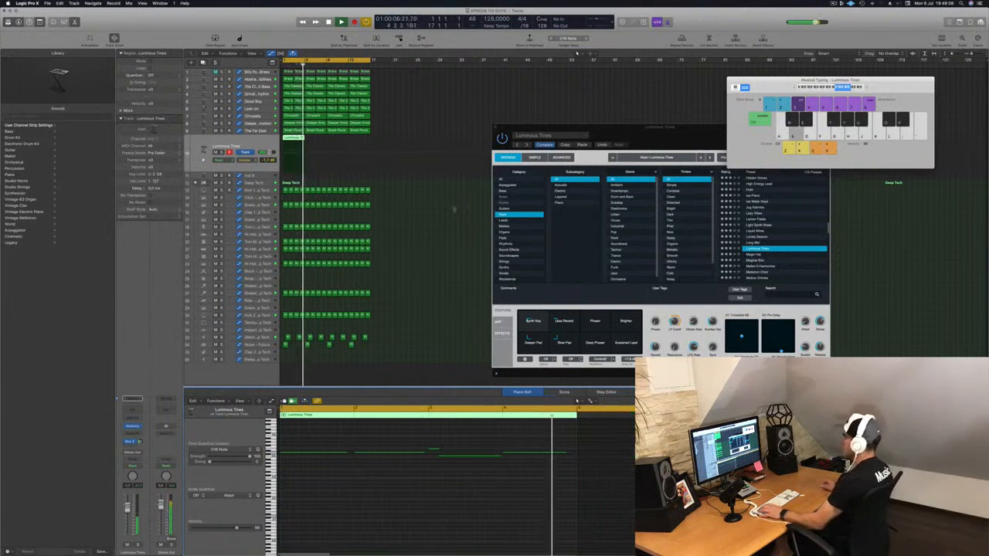
Step: Copy the four-bar Luminous Tines region across all 16 bars, and repeat every region in the project out to bar 64
{"action": "left_click_drag", "start_coordinate": [294, 137], "coordinate": [416, 117]}
{"action": "left_click", "coordinate": [299, 140], "text": "shift"}
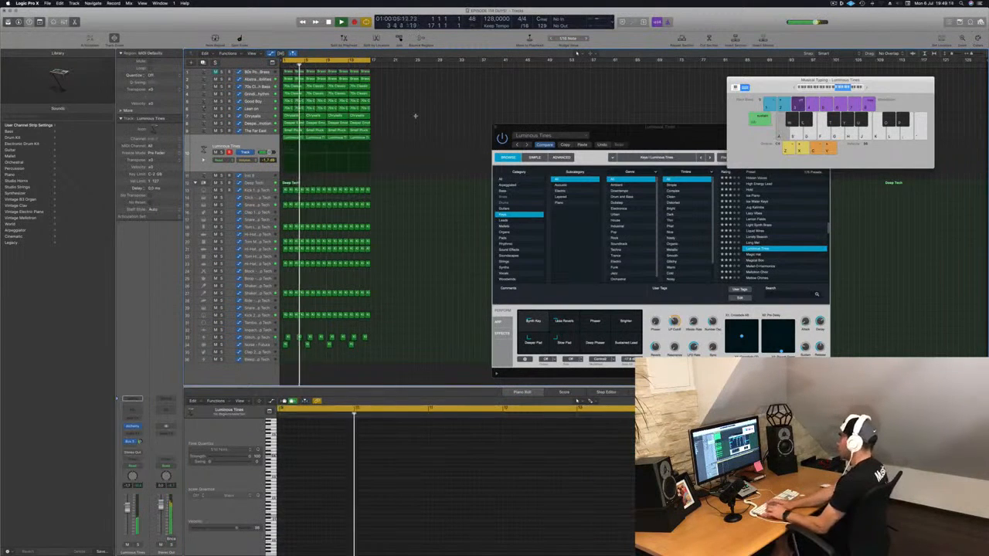
{"action": "key", "text": "super+a"}
{"action": "key", "text": "super+r"}
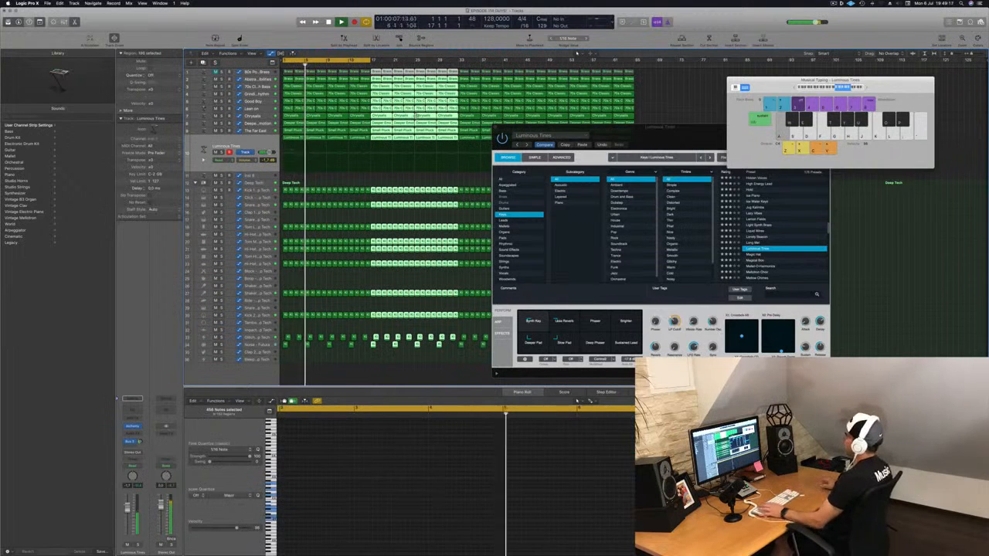
Step: Replay the arrangement from the start and close the Alchemy window
{"action": "left_click_drag", "start_coordinate": [663, 127], "coordinate": [624, 120]}
{"action": "key", "text": "Return"}
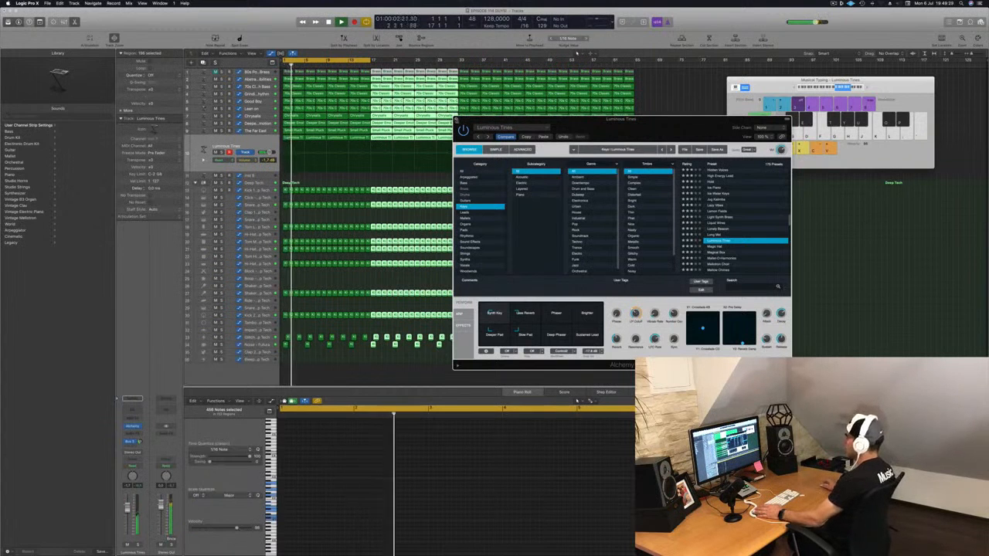
{"action": "key", "text": "super+w"}
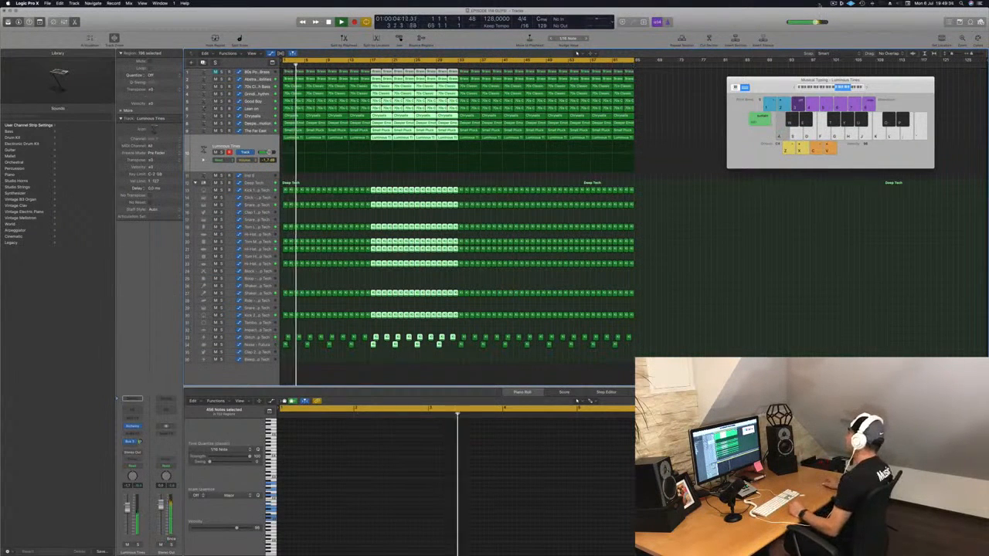
{"action": "left_click", "coordinate": [843, 4]}
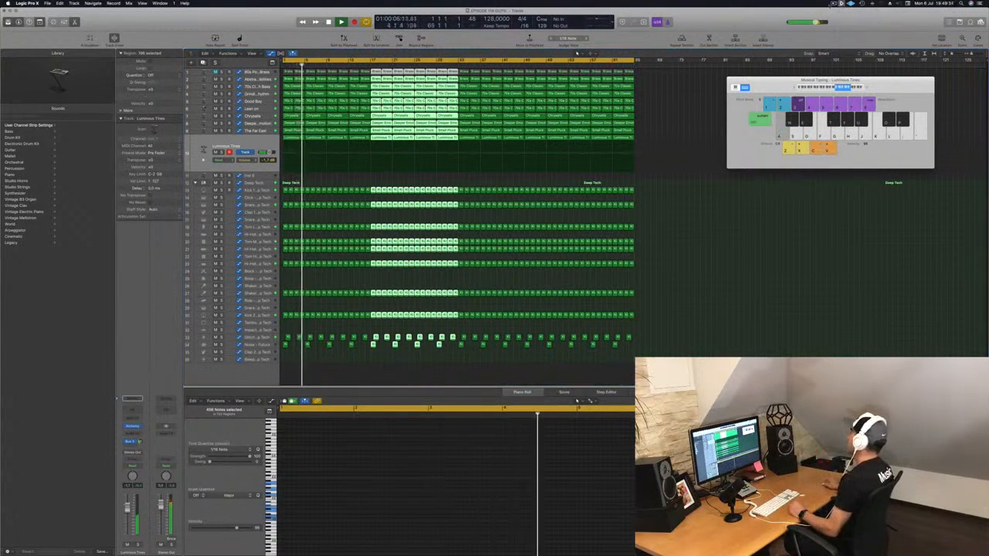